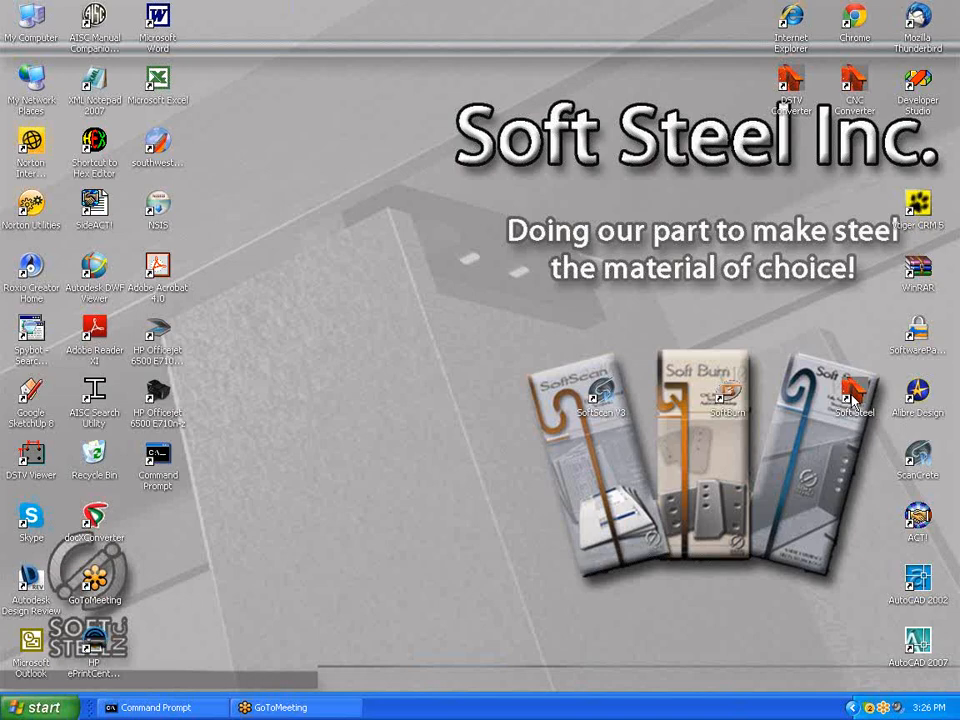
Step: Launch Soft Steel and create a new project named CORE2
double_click(851, 393)
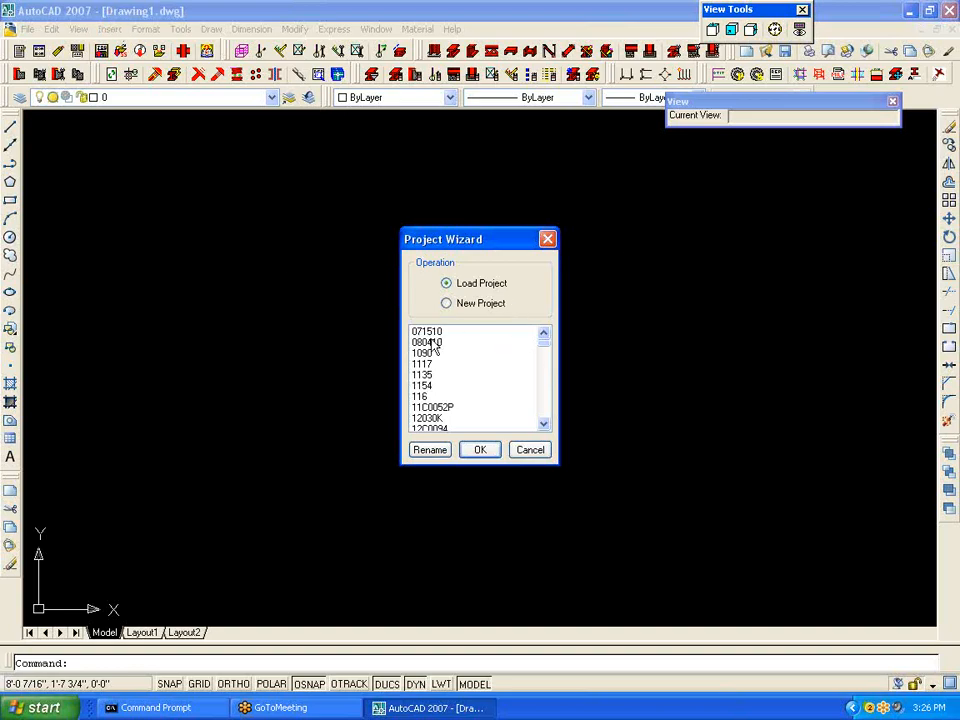
mouse_move(546, 349)
mouse_down()
mouse_move(542, 386)
mouse_move(544, 336)
mouse_up()
click(446, 304)
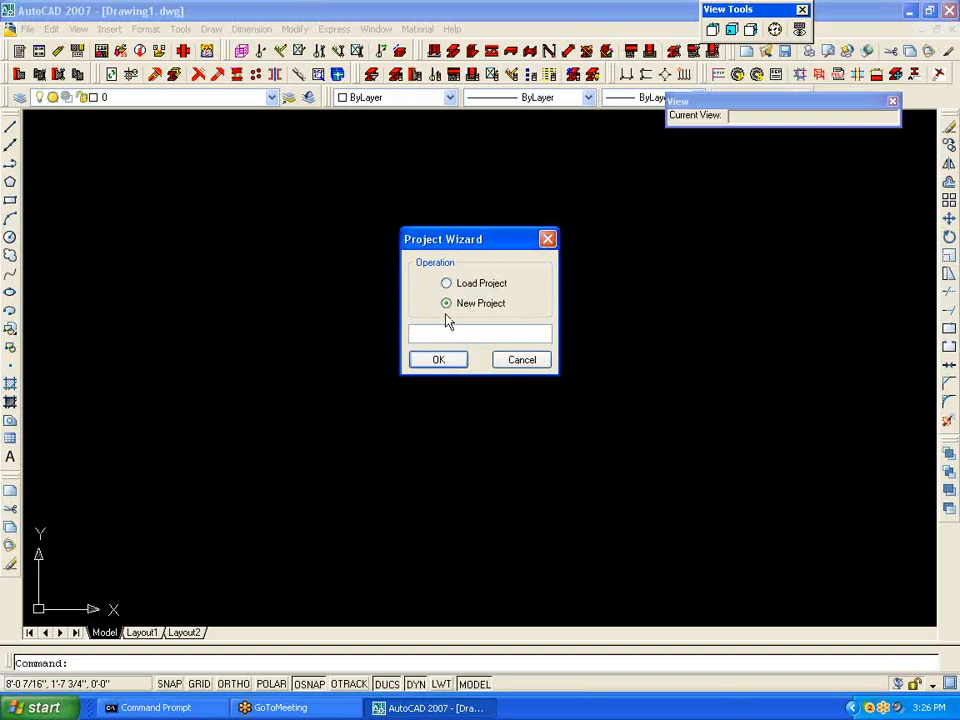
text(CORE2)
click(434, 366)
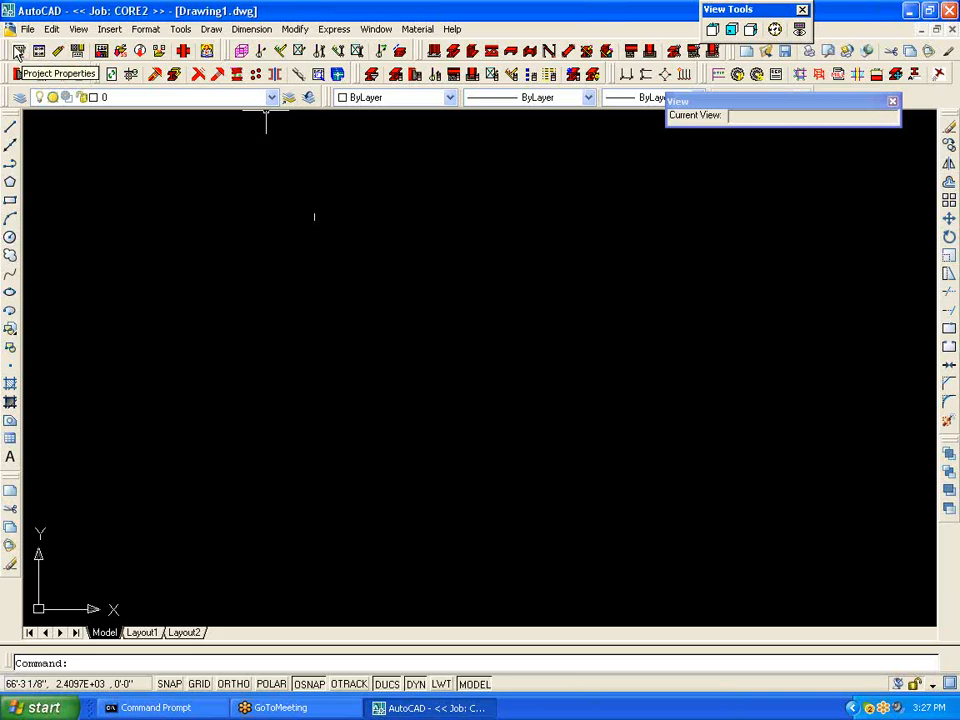
Step: In the project properties, enter MY NEW OFFICE as the project name and fill in both lines of the project address
click(18, 51)
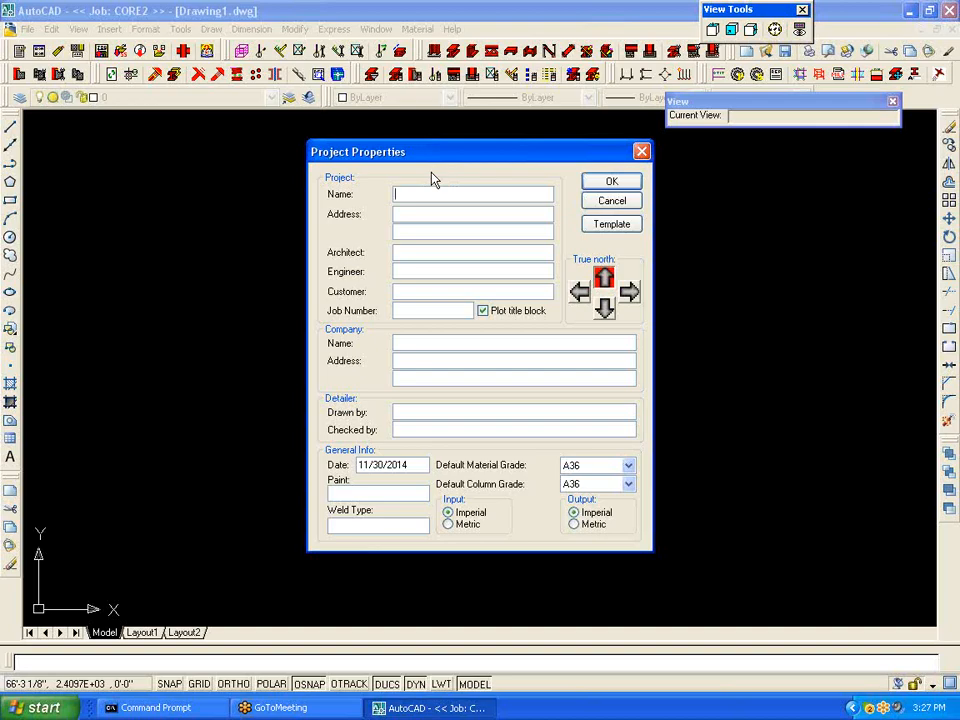
text(MY NEW OFFICE)
click(409, 216)
text(123 MAIN STREET)
key(Tab)
text(LOS ANGELES, CA)
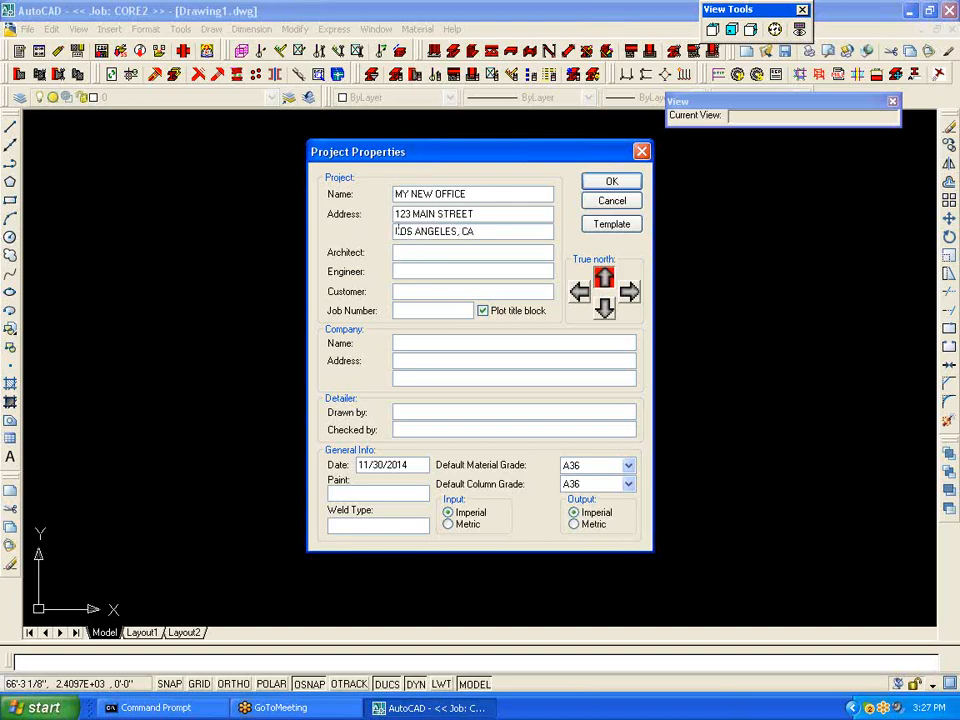
Step: Fill in the architect's and the engineer's names for the project
key(Tab)
text(SMITH)
key(Tab)
text(JONES)
Step: Enter ABC CONSTRUCTION as the customer and CORE2 as the job number
click(408, 291)
text(ABC CONSTR)
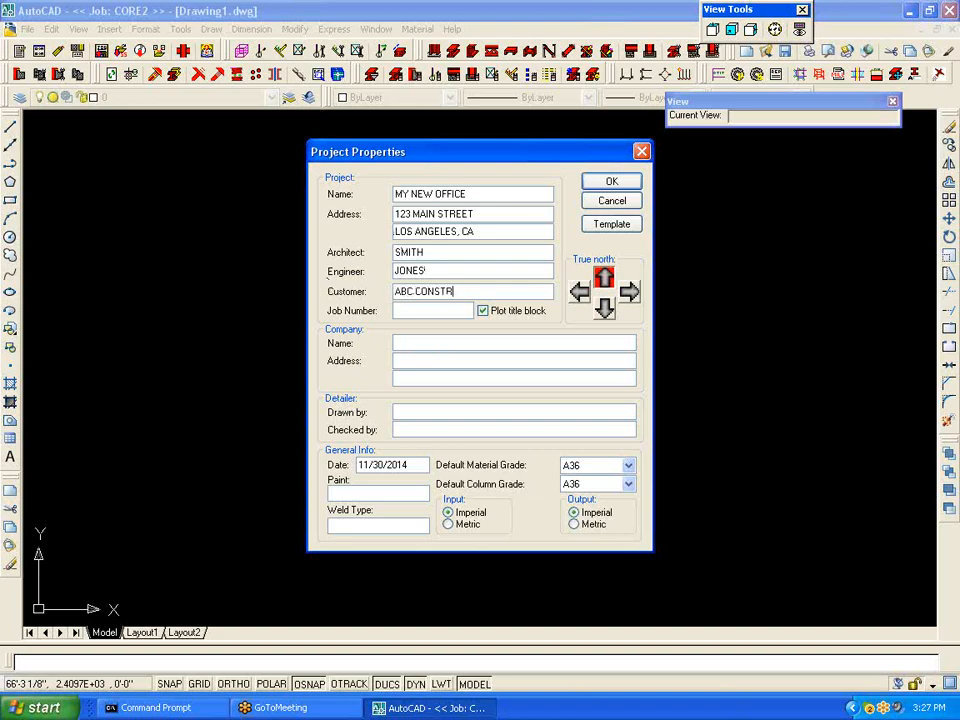
text(UCT)
key(BackSpace)
key(BackSpace)
key(BackSpace)
text(UCTION)
click(455, 310)
text(CORE2)
Step: Enter CORE DYNAMICS as the company name and fill in both lines of the company's postal address
text(CORE DY)
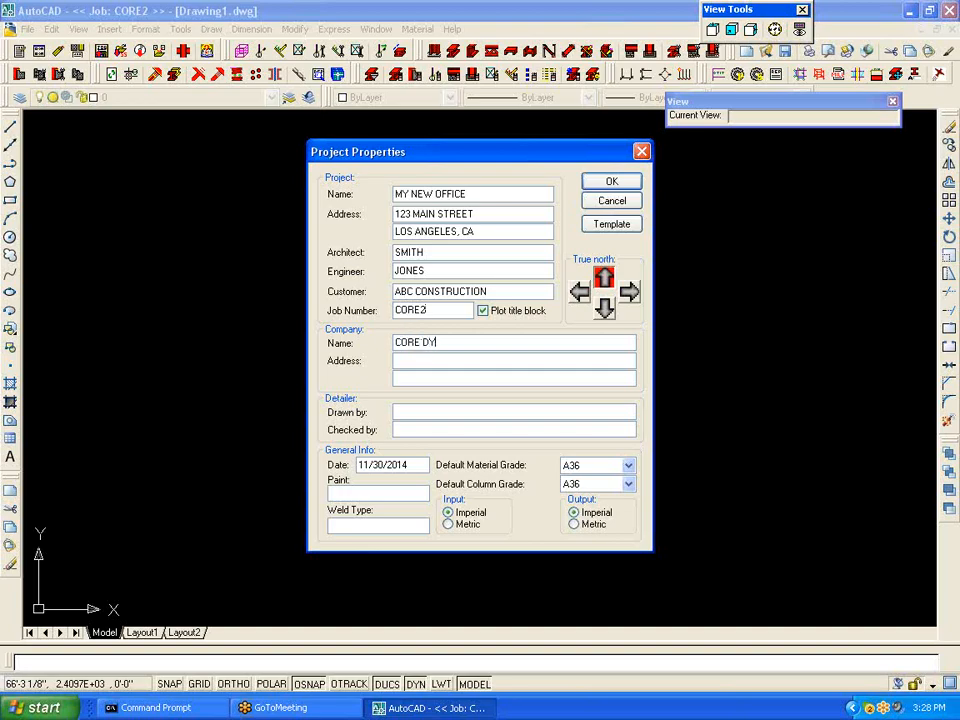
text(NAMICSpo bo)
key(BackSpace)
key(BackSpace)
key(BackSpace)
key(BackSpace)
key(BackSpace)
key(BackSpace)
text(P.O. BOX 5352)
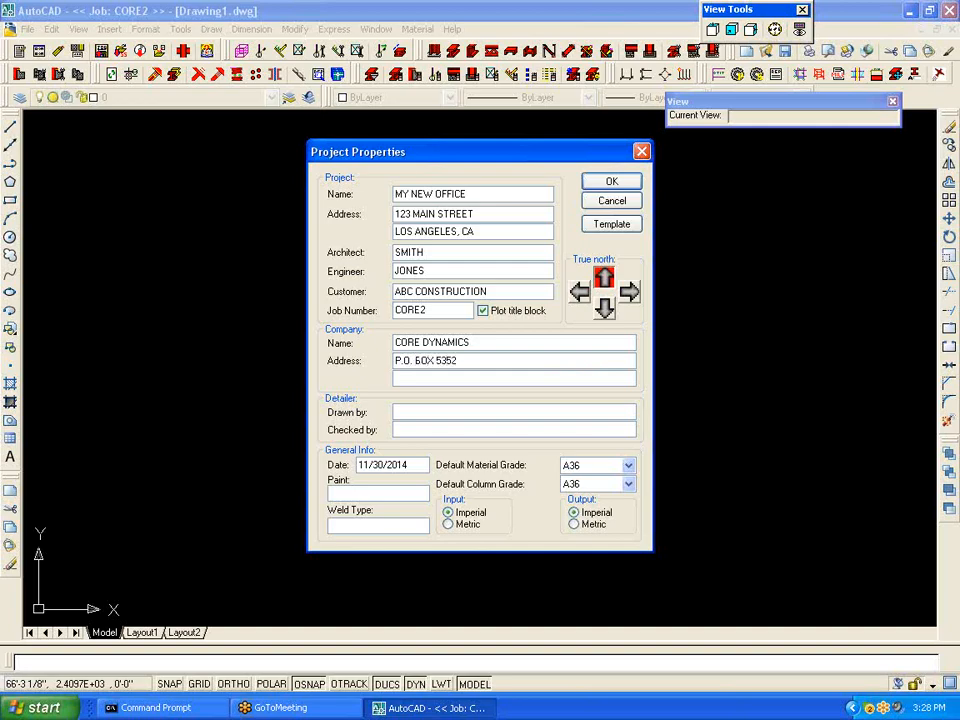
text(, DUBAI)
click(418, 376)
text(UNITED ARAB EM)
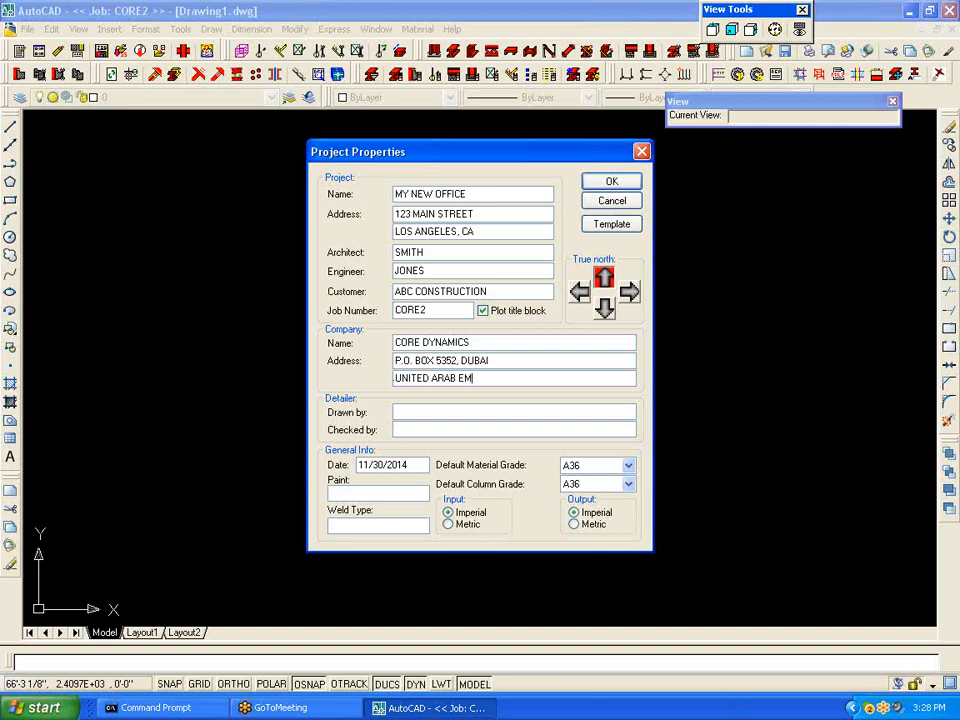
text(IRTA)
key(BackSpace)
key(BackSpace)
key(BackSpace)
text(RATES)
Step: Fill in the detailer's name as the drafter and enter NO ONE as the checker
click(433, 410)
text(MIKE)
click(405, 428)
text(NO OPN)
key(BackSpace)
key(BackSpace)
text(NE)
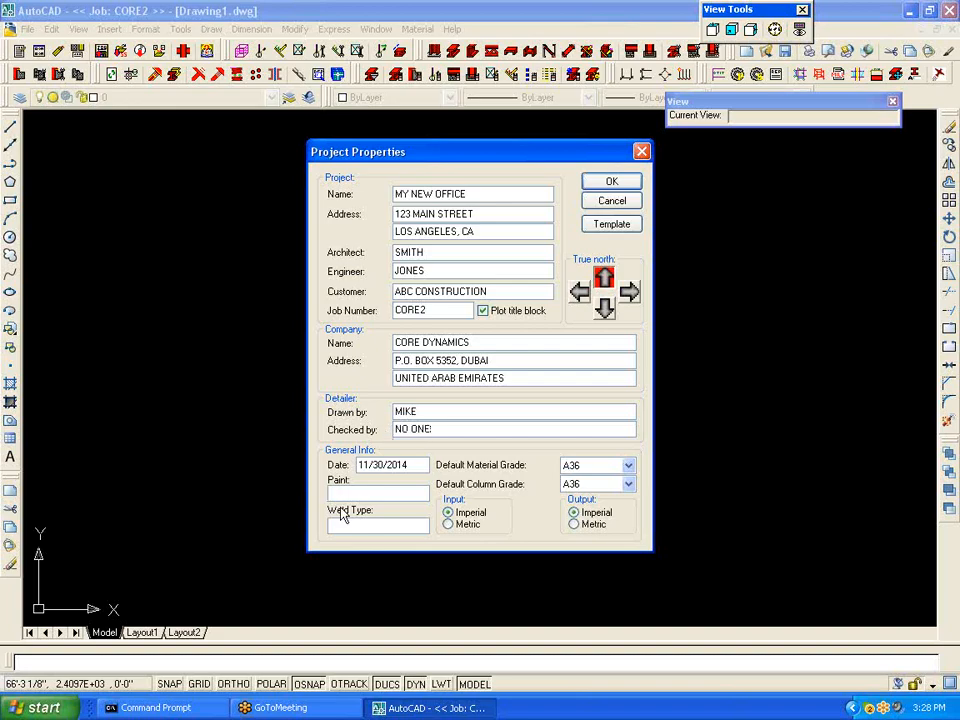
Step: Set the paint to 1-SC and the weld type to E70XX
click(382, 491)
text(1-SC)
click(343, 526)
text(E70XX)
Step: Set both the default material grade and the default column grade to A992
click(628, 465)
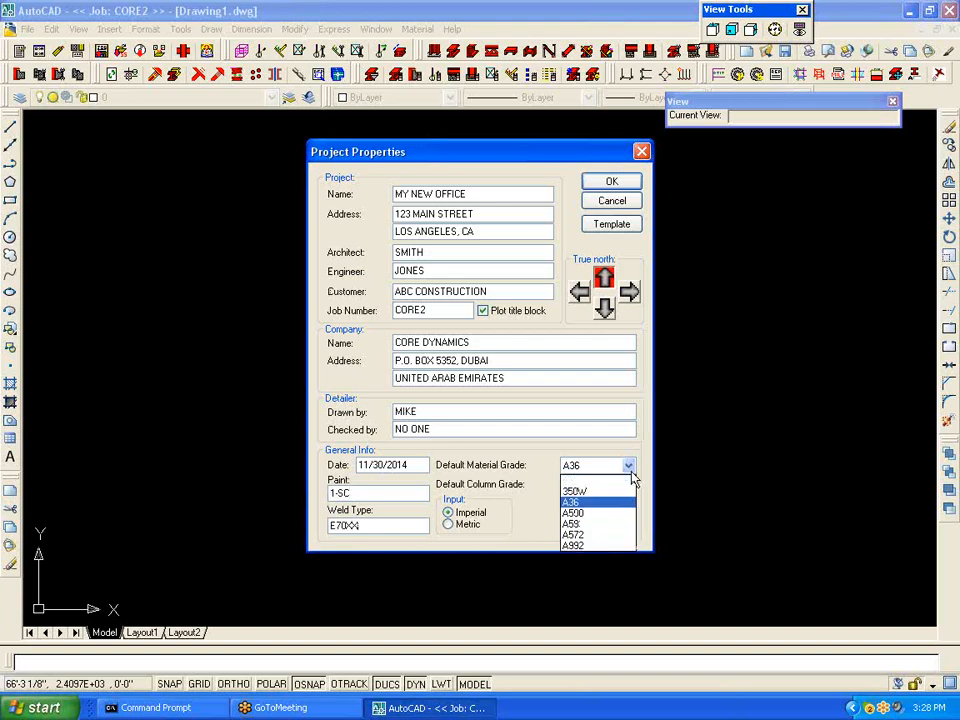
click(615, 549)
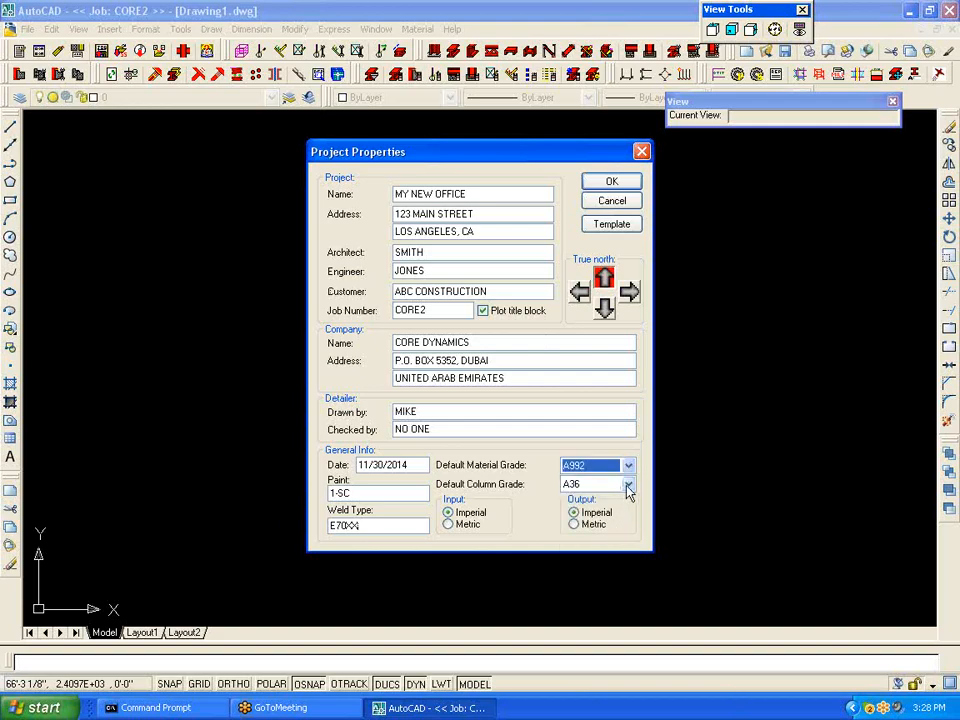
click(628, 484)
click(607, 564)
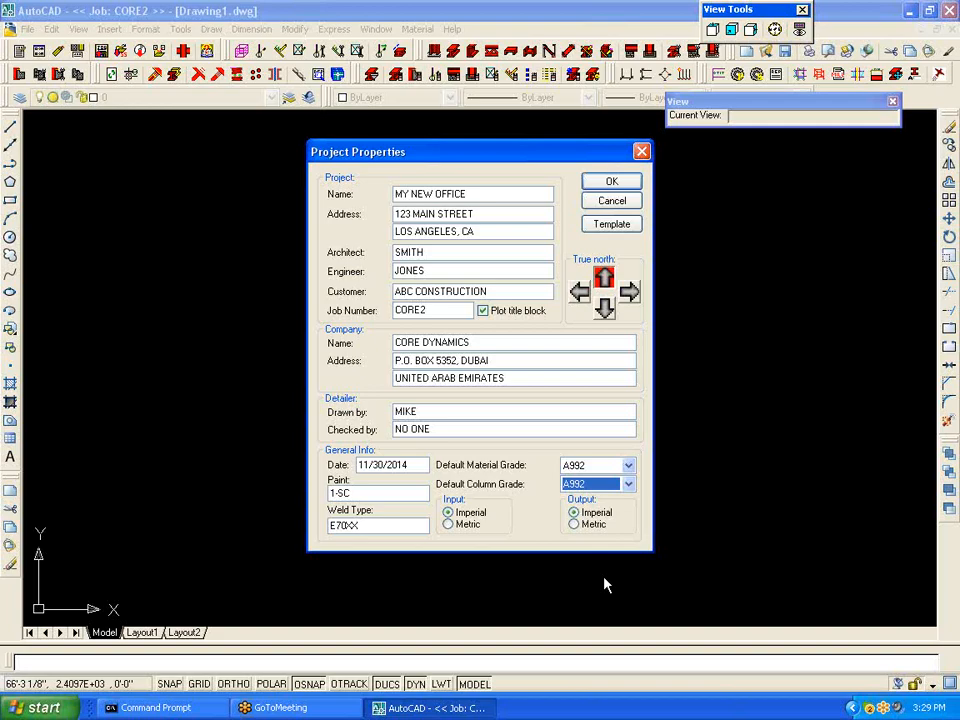
Step: Try metric input units and set both input and output units back to imperial
click(450, 522)
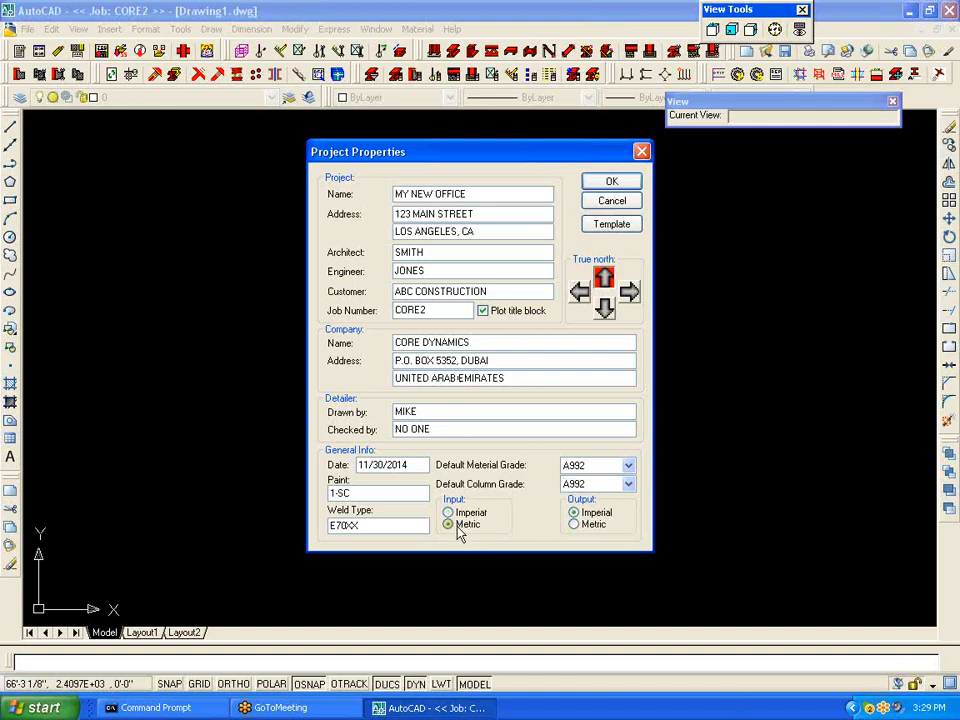
click(449, 513)
click(576, 513)
Step: Try the down, right and left true north directions and set true north back to up
click(606, 311)
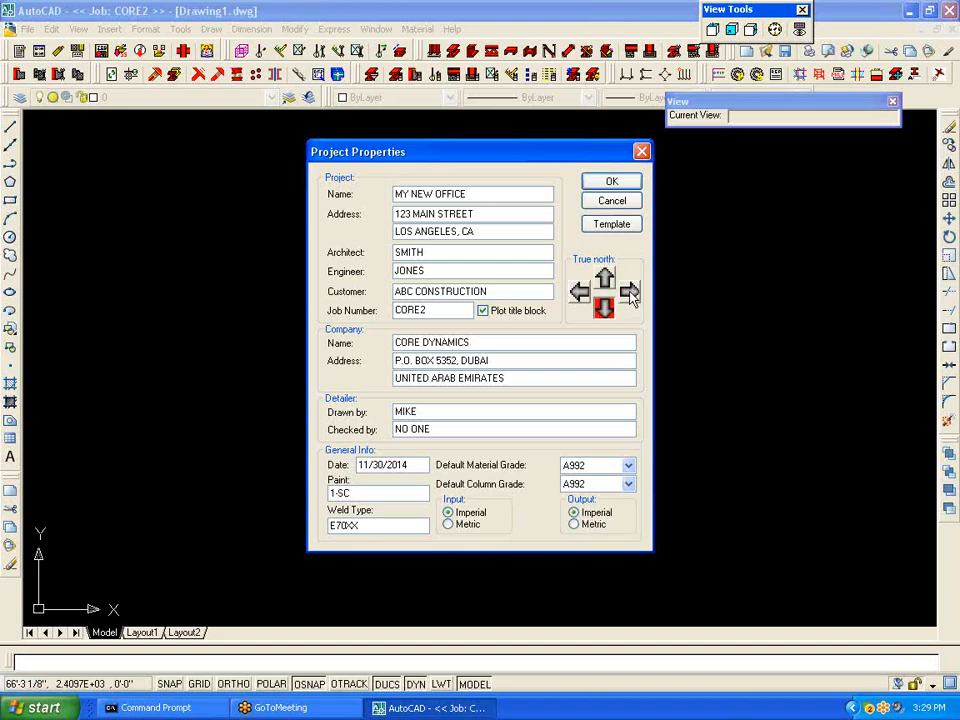
click(629, 291)
click(580, 292)
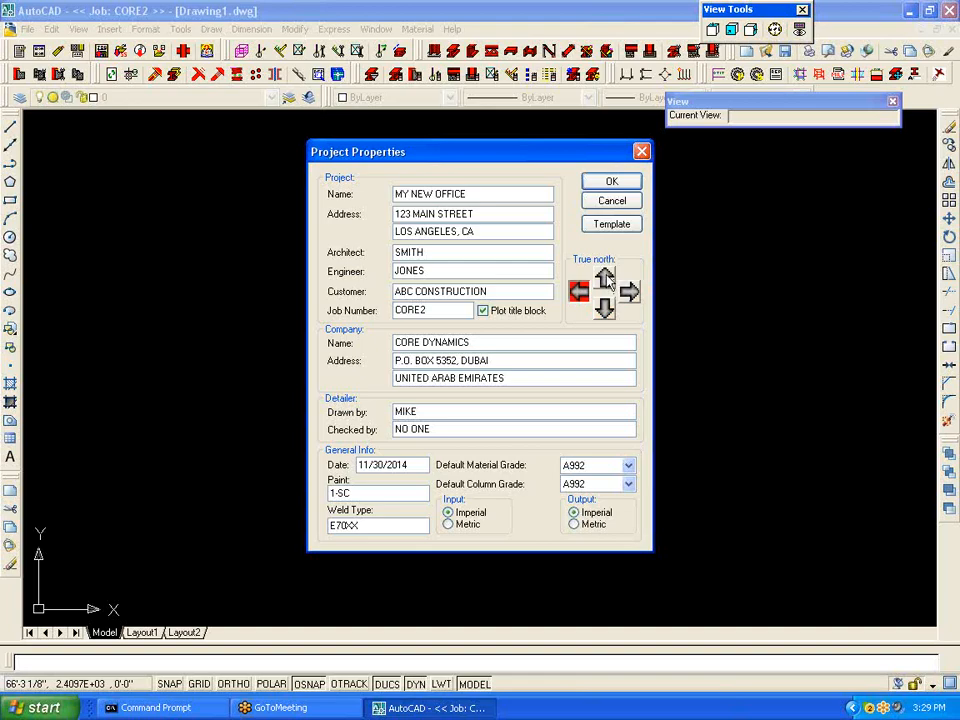
click(605, 279)
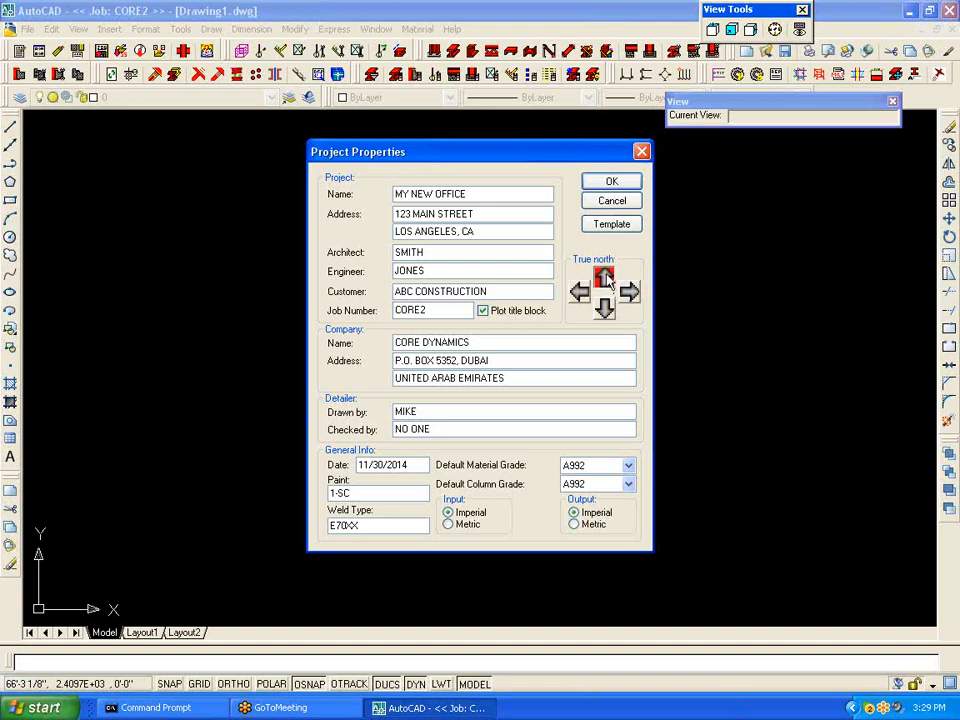
Step: Save the project properties as a new properties template named CORE2
click(614, 225)
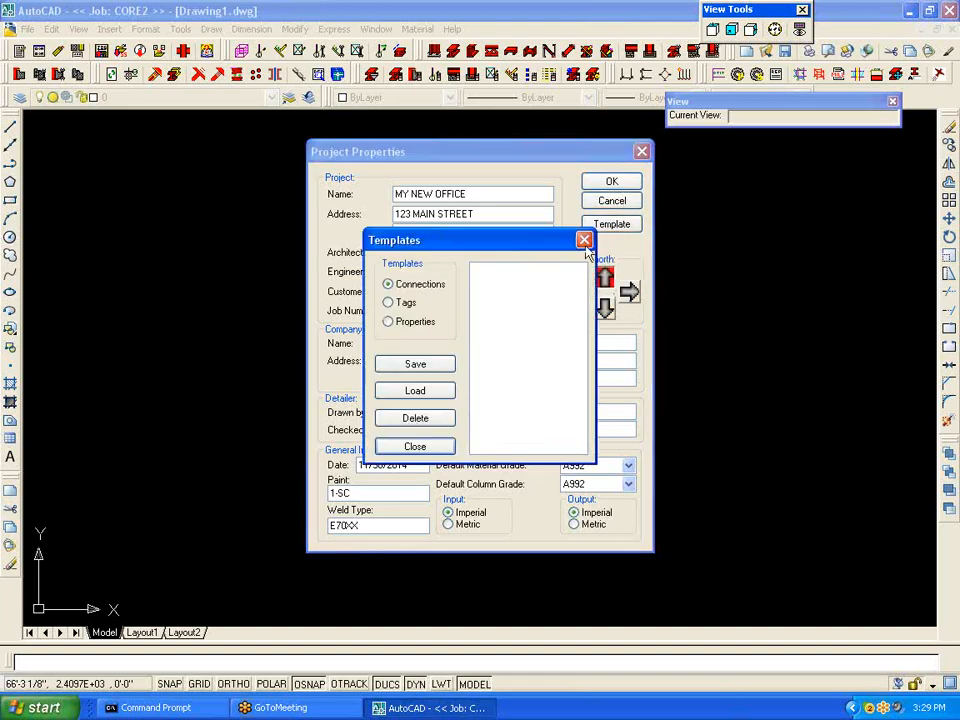
click(424, 322)
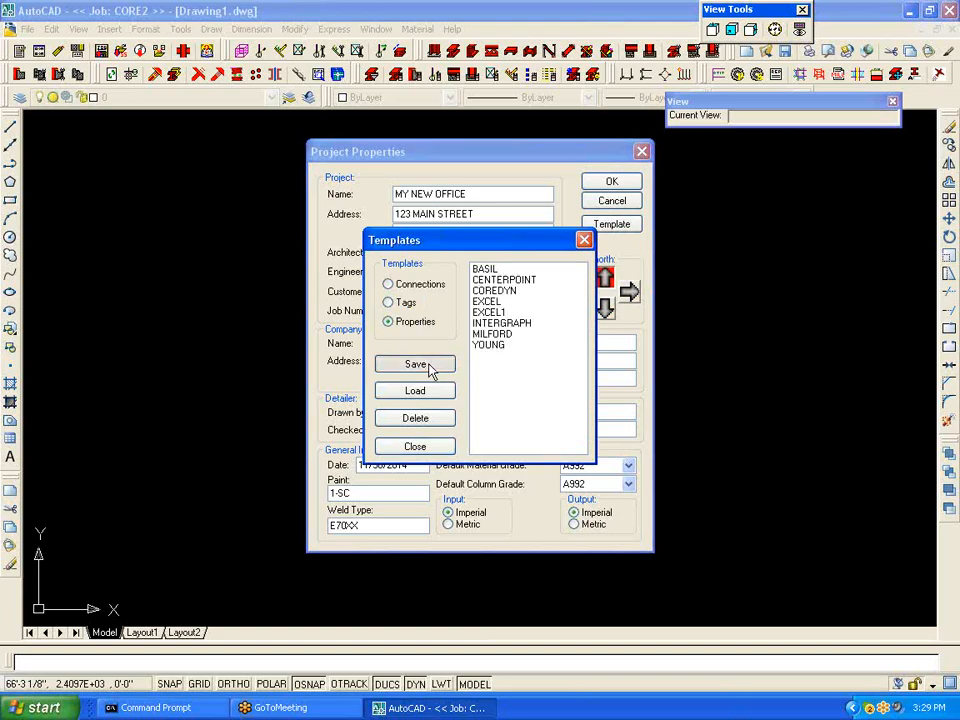
click(428, 366)
text(CORE2)
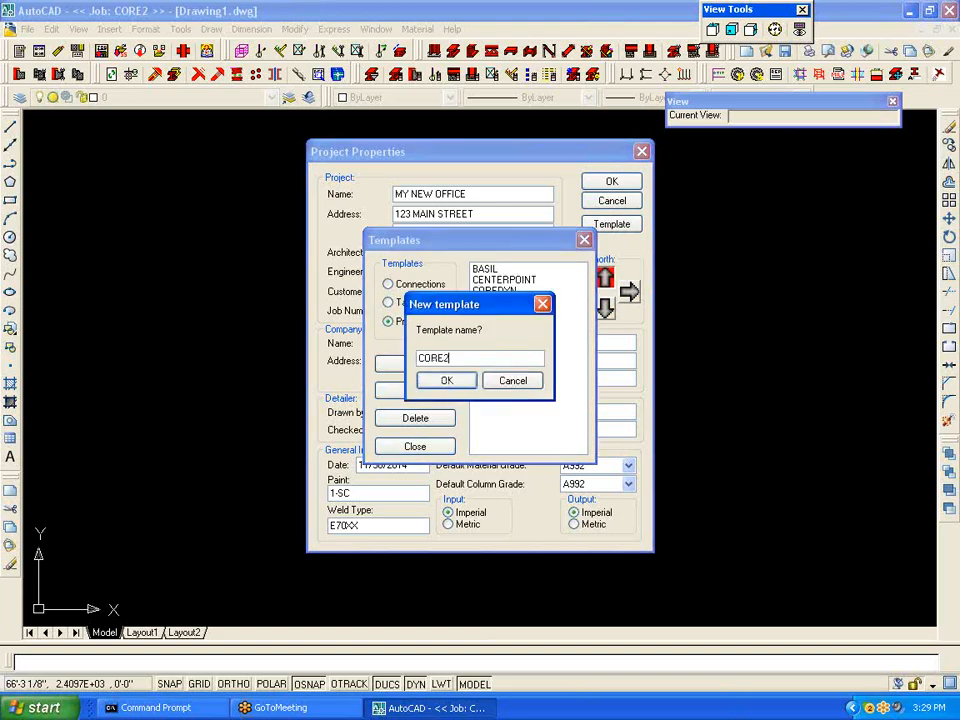
click(445, 380)
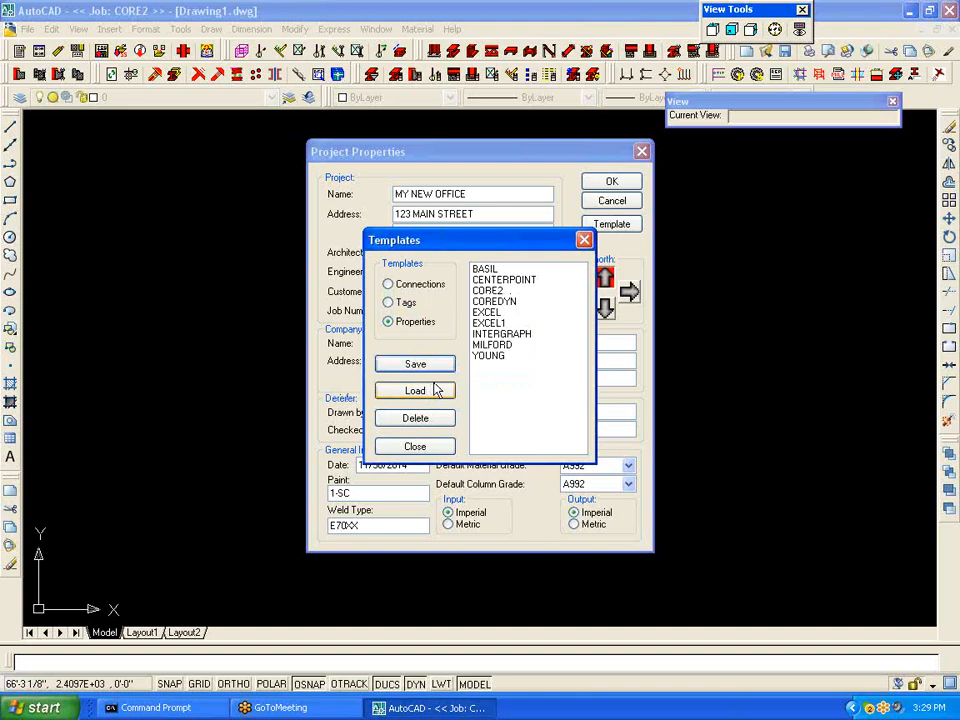
Step: Load the CORE2 properties template into the project and close the template manager
click(502, 292)
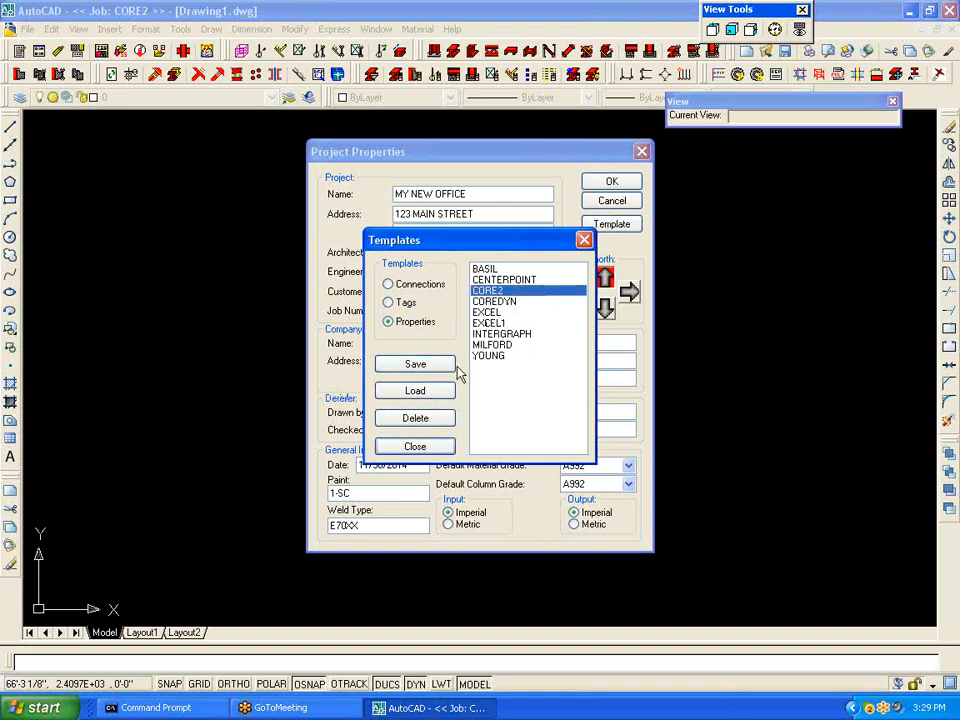
click(440, 392)
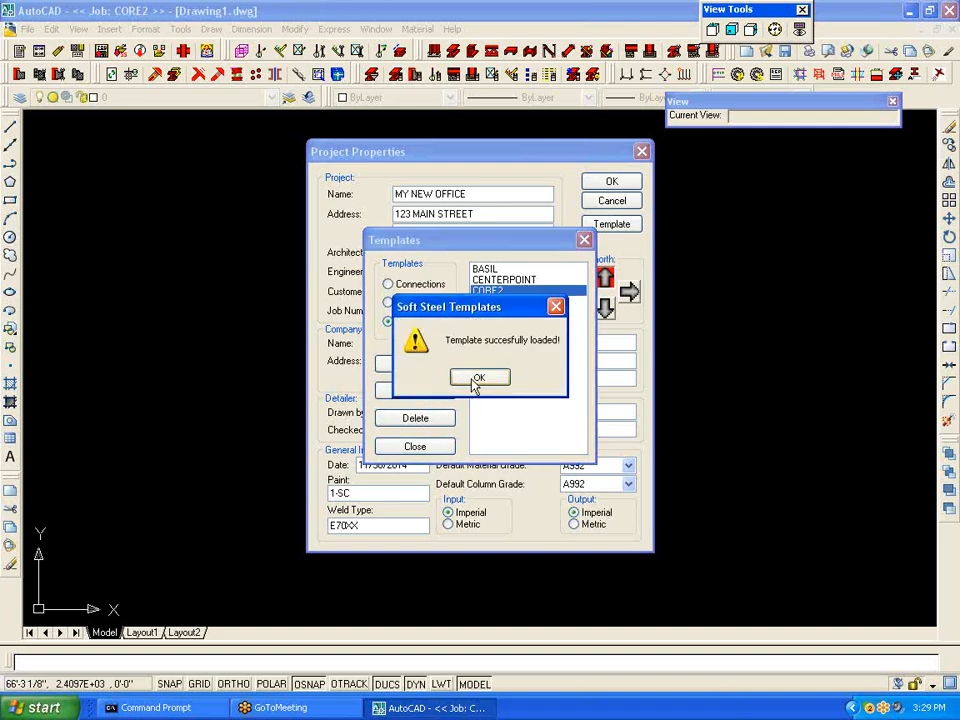
click(478, 377)
click(415, 446)
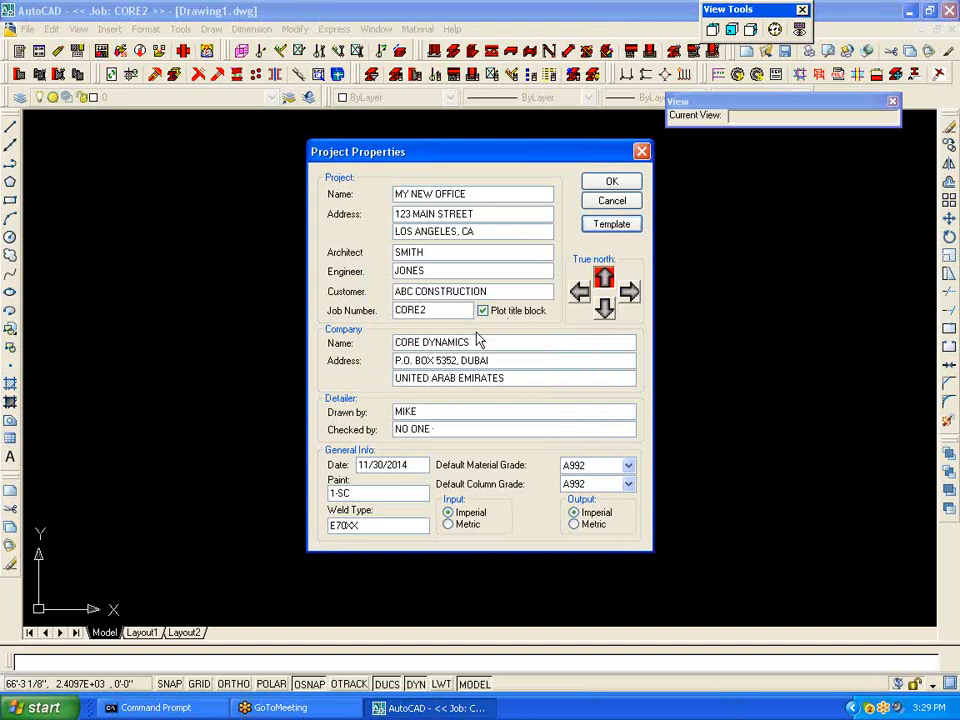
Step: Accept the project properties and save the project
click(611, 182)
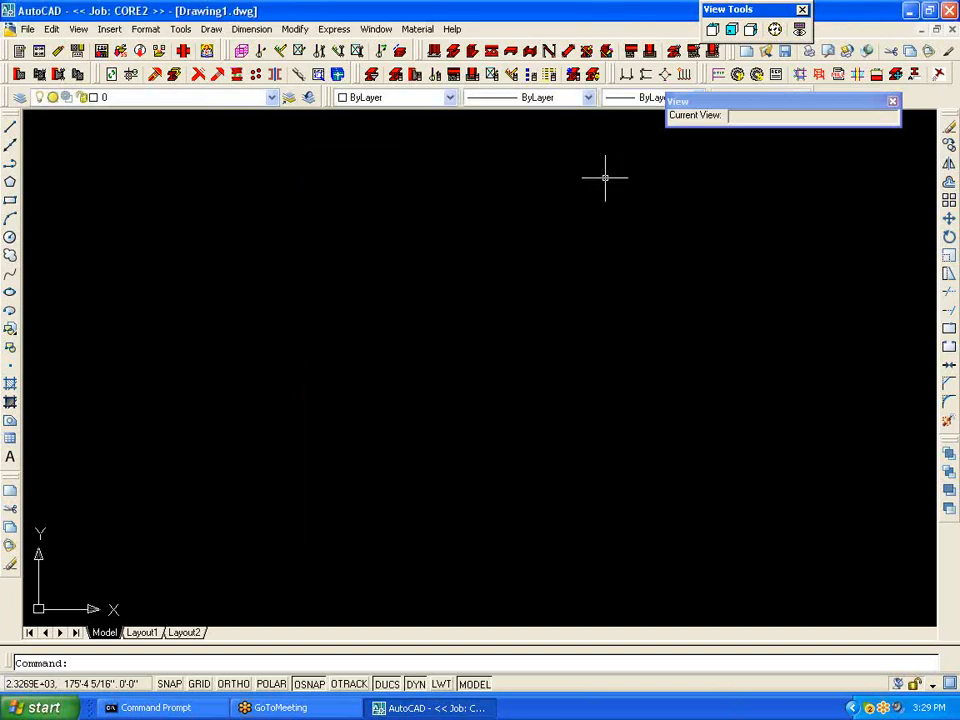
click(101, 52)
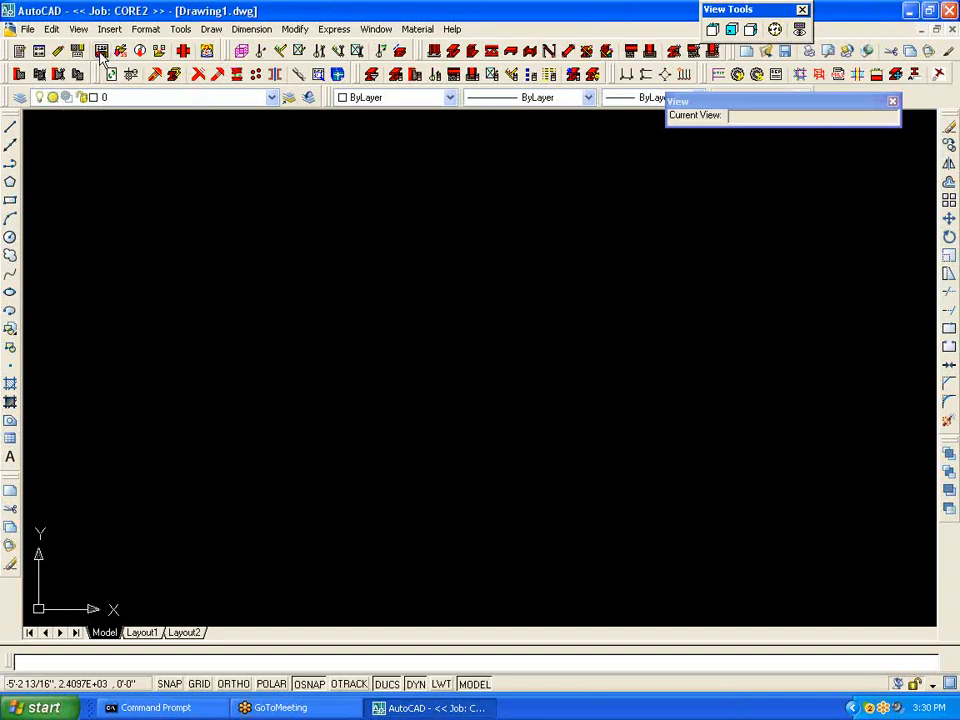
click(476, 385)
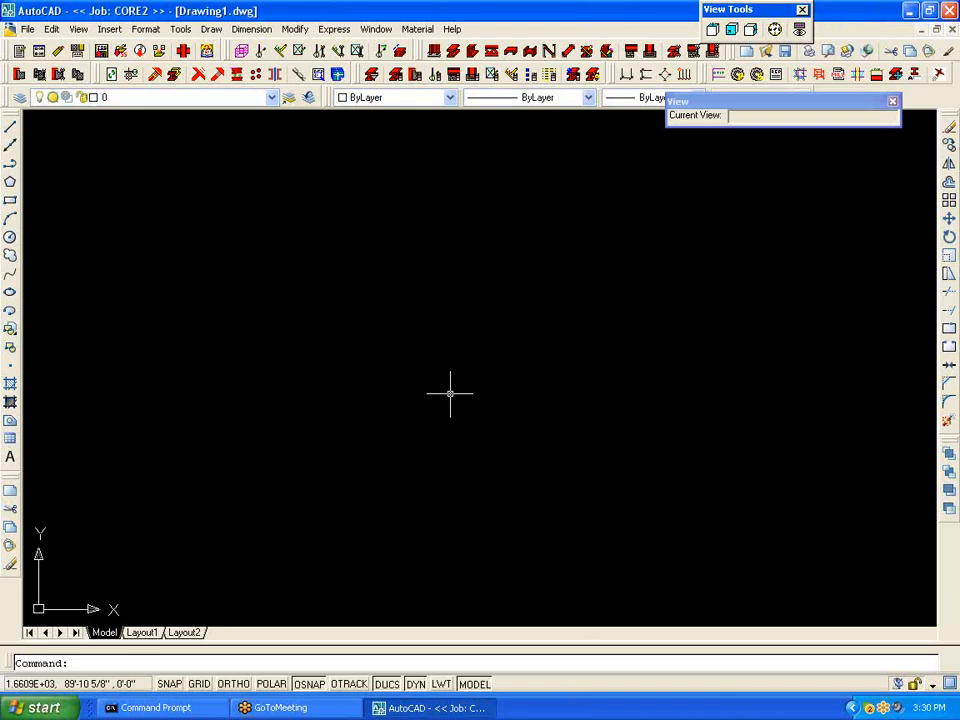
Step: Enable Show Visual Connections in the Soft Steel connection display options, apply the change, and save the project
click(40, 55)
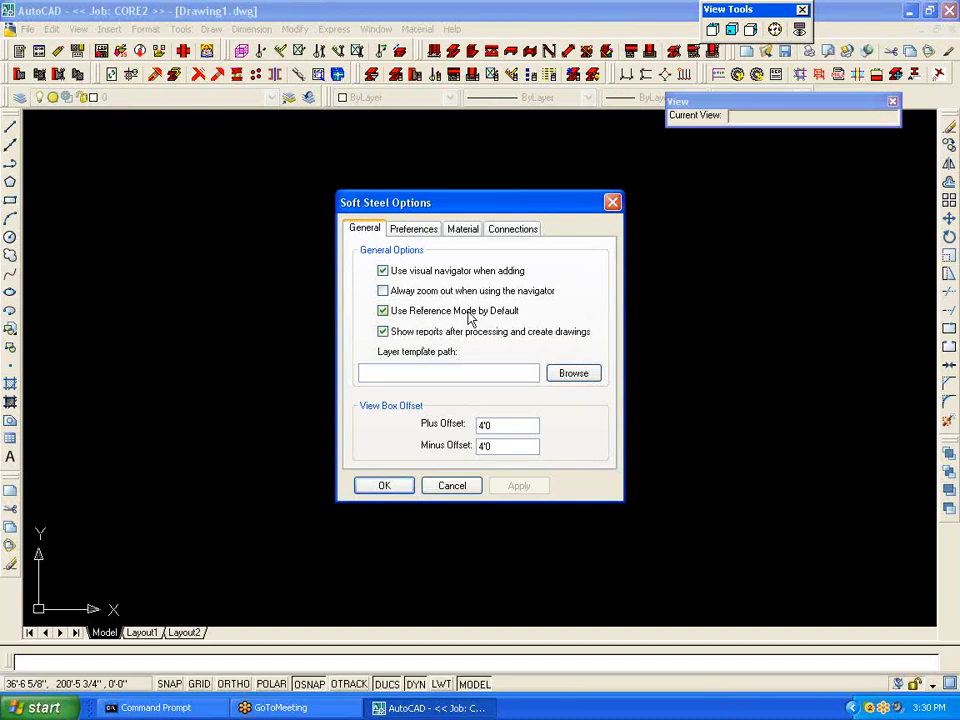
click(405, 232)
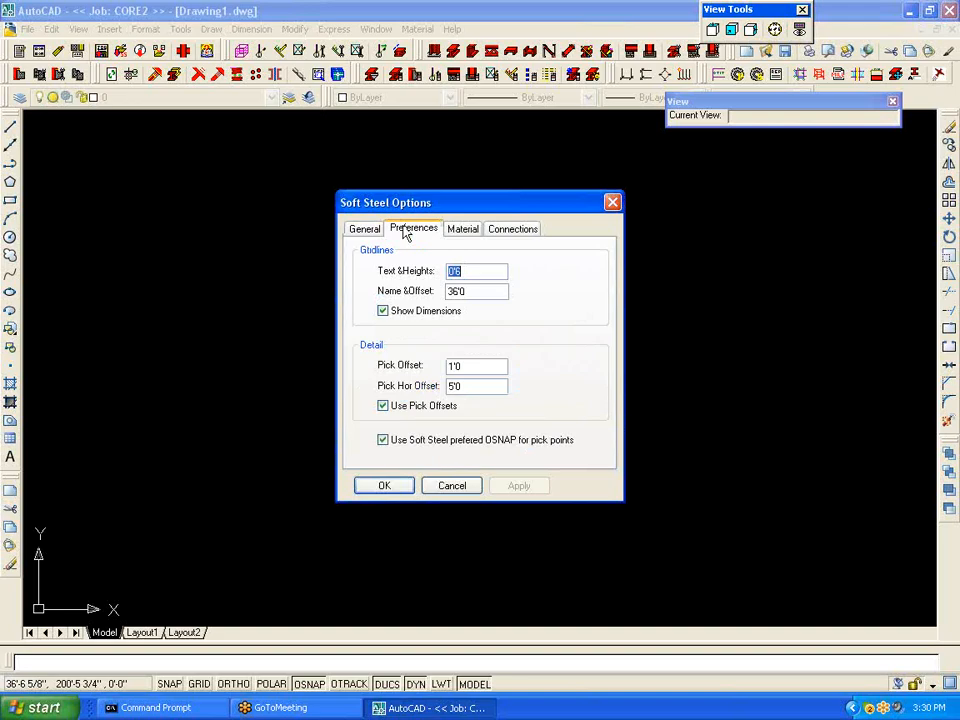
click(460, 233)
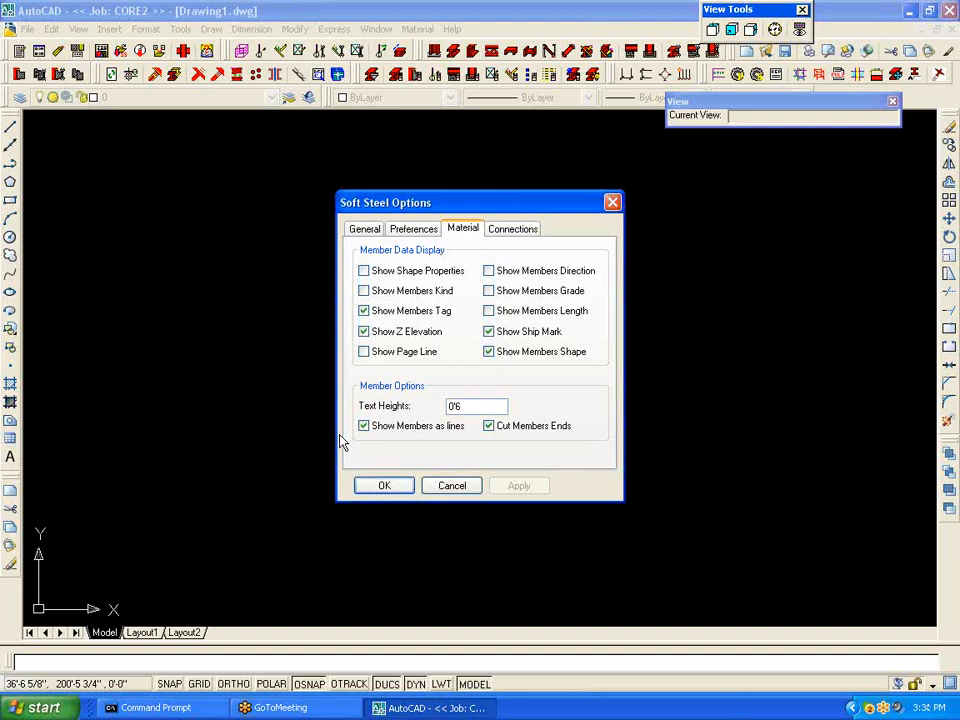
click(519, 228)
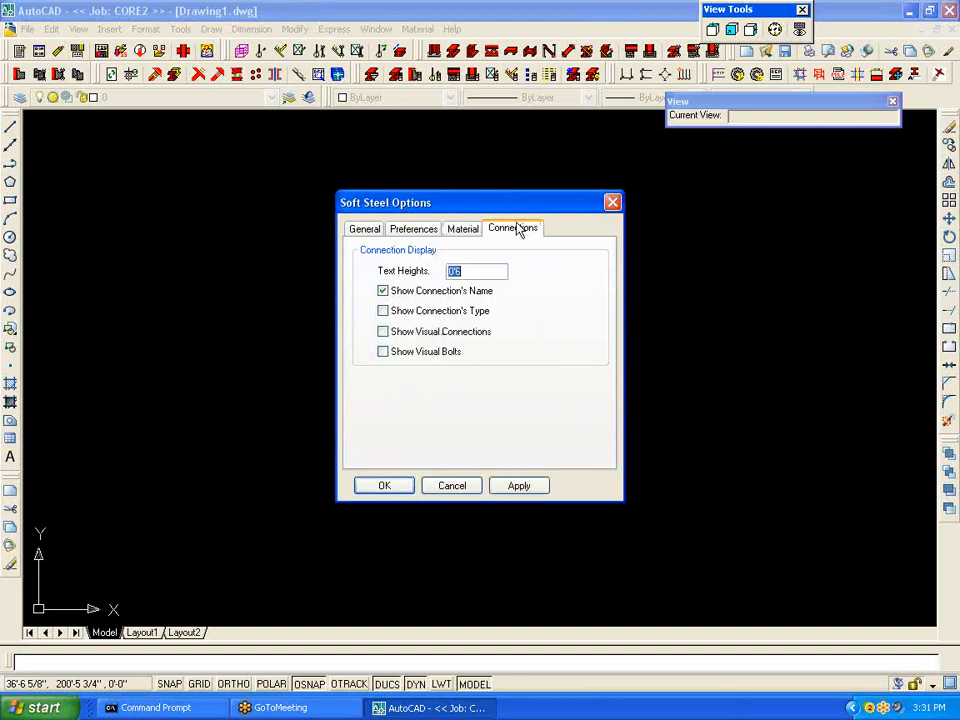
click(382, 331)
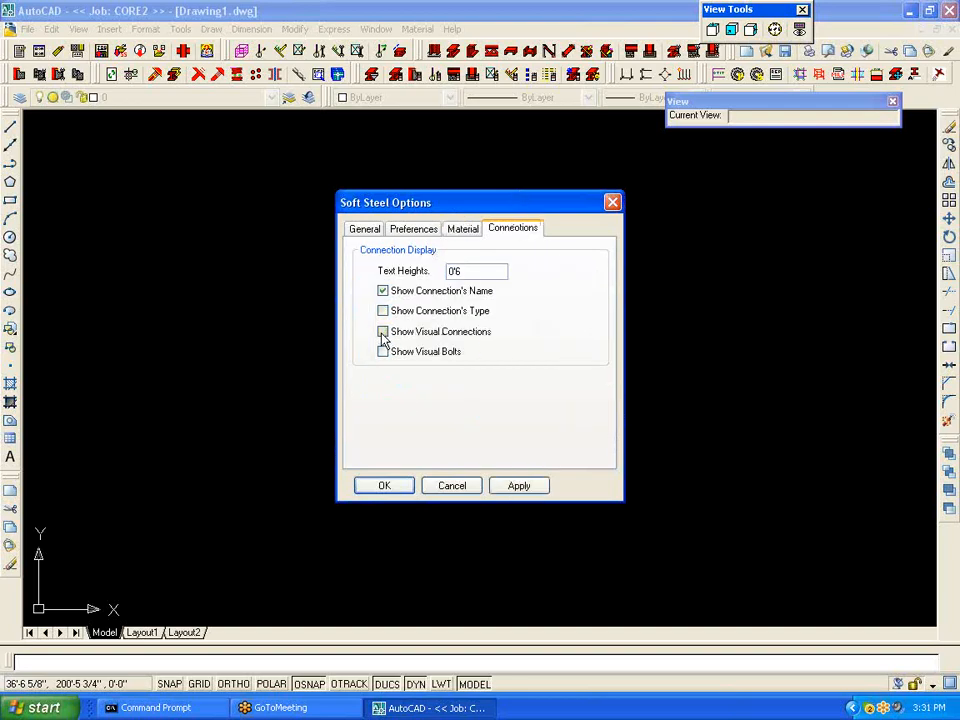
click(512, 486)
click(405, 485)
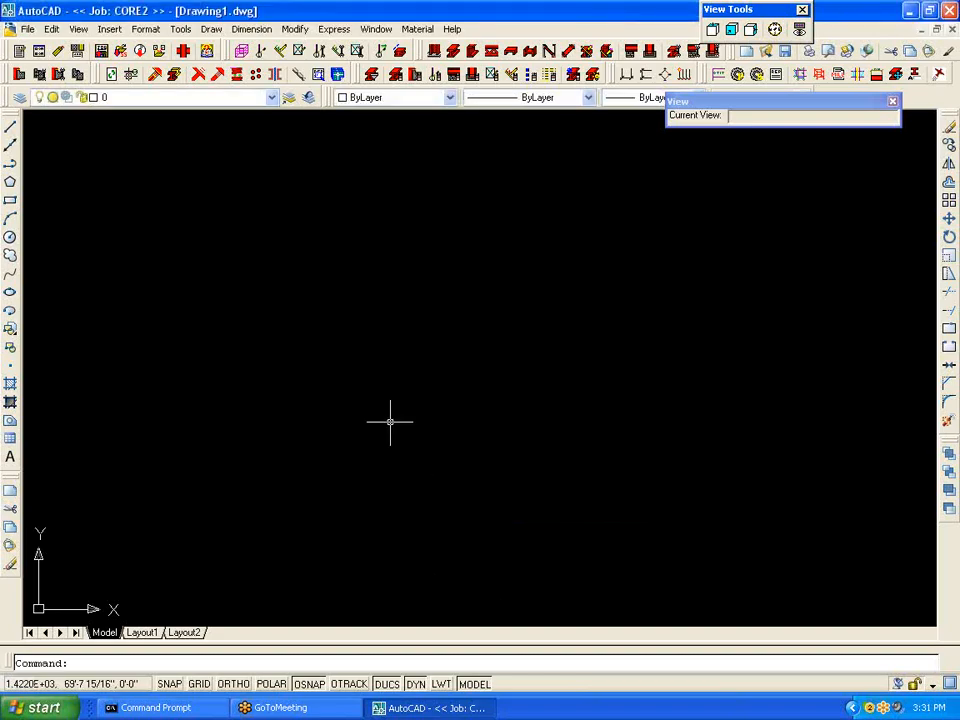
click(104, 50)
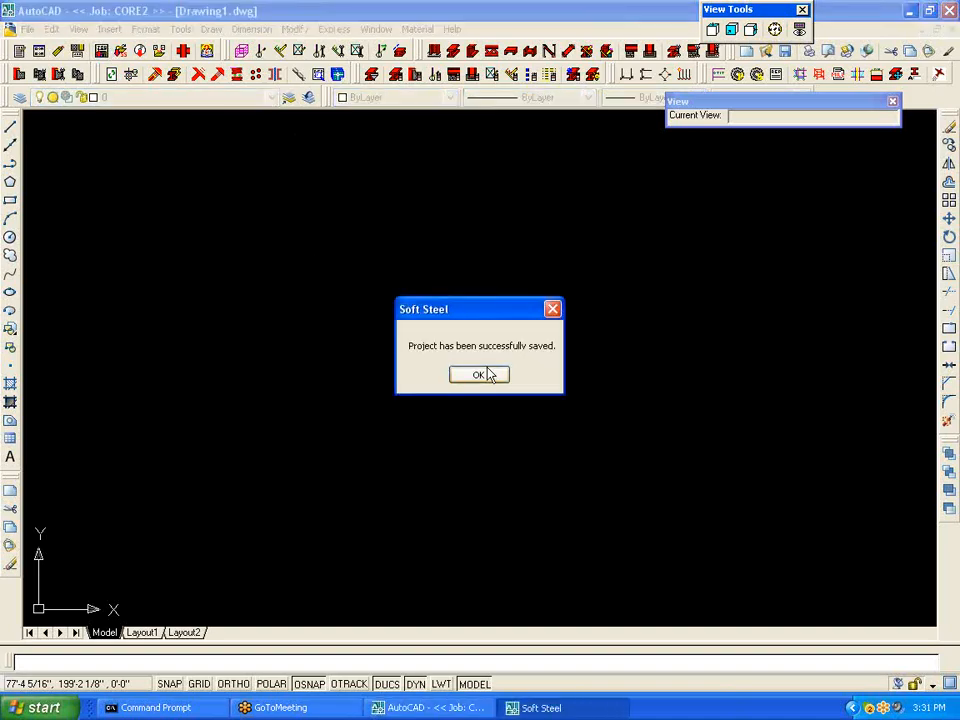
click(484, 374)
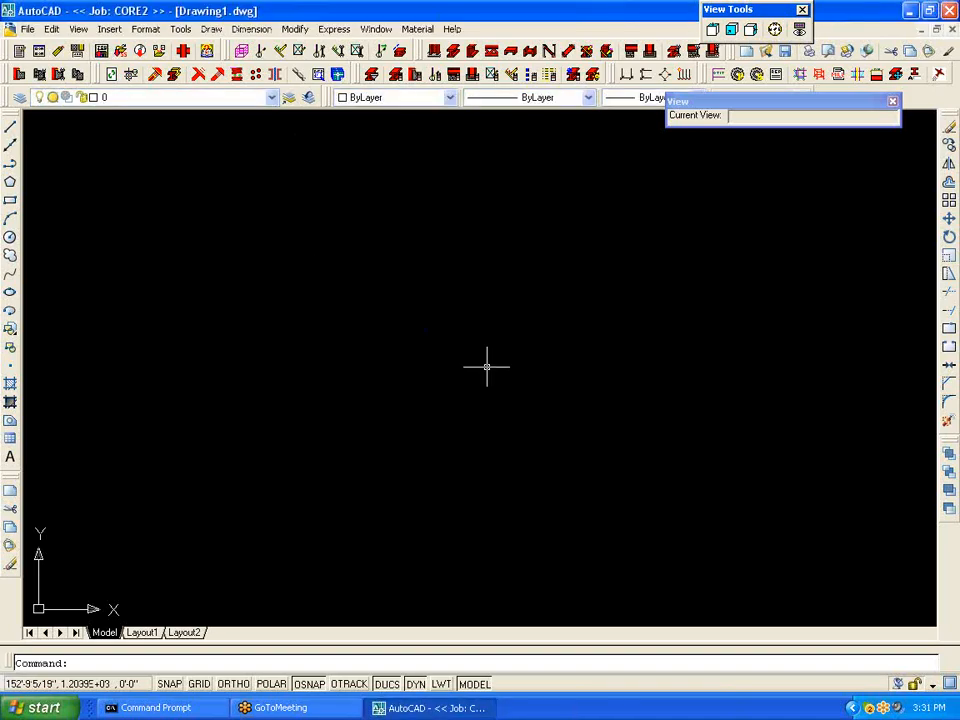
Step: Check the Soft Steel help overview and the help topic on adding columns, closing each help window and the column dialog
click(207, 51)
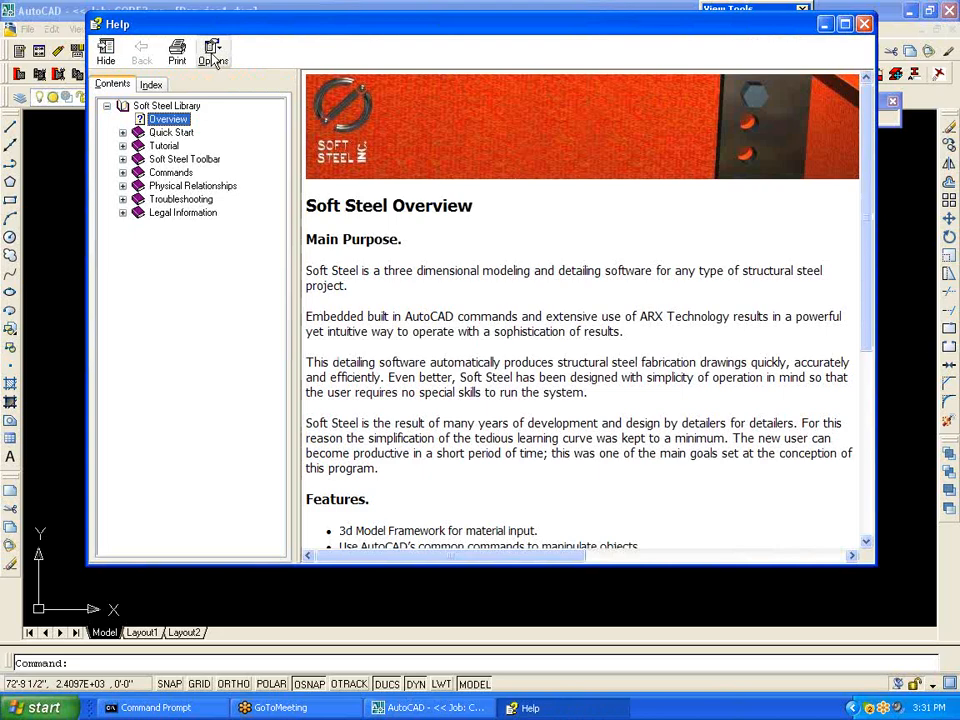
click(864, 25)
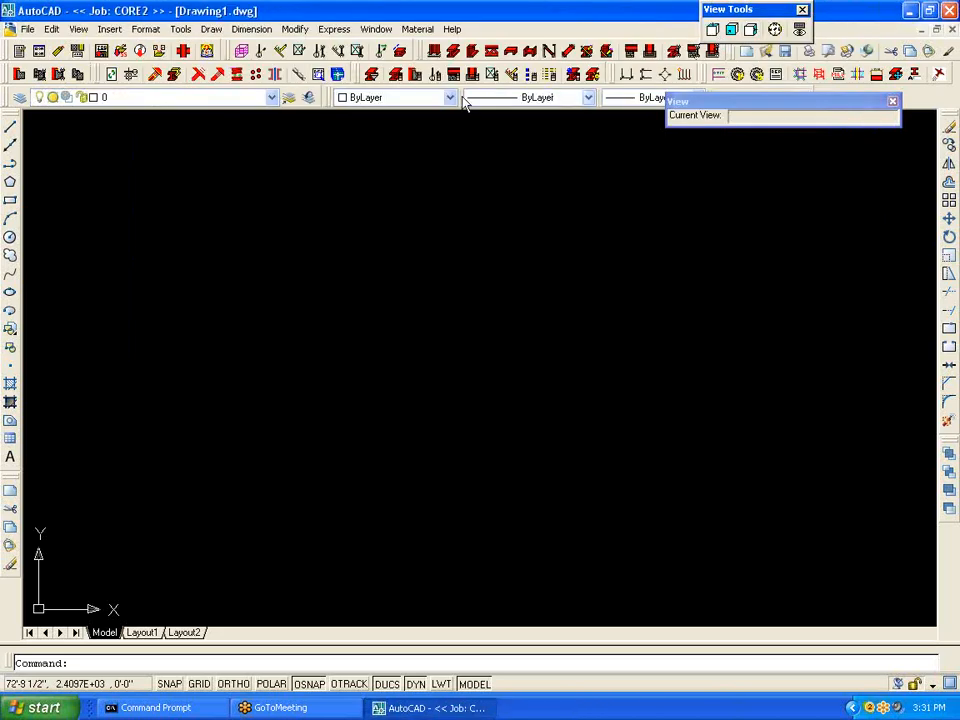
click(437, 51)
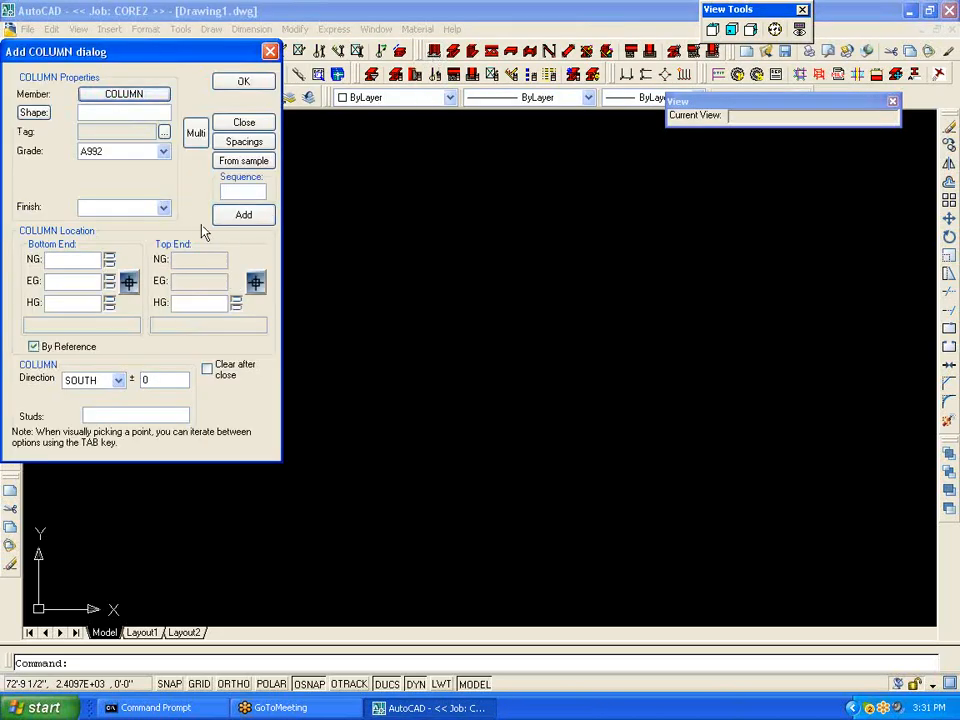
key(F1)
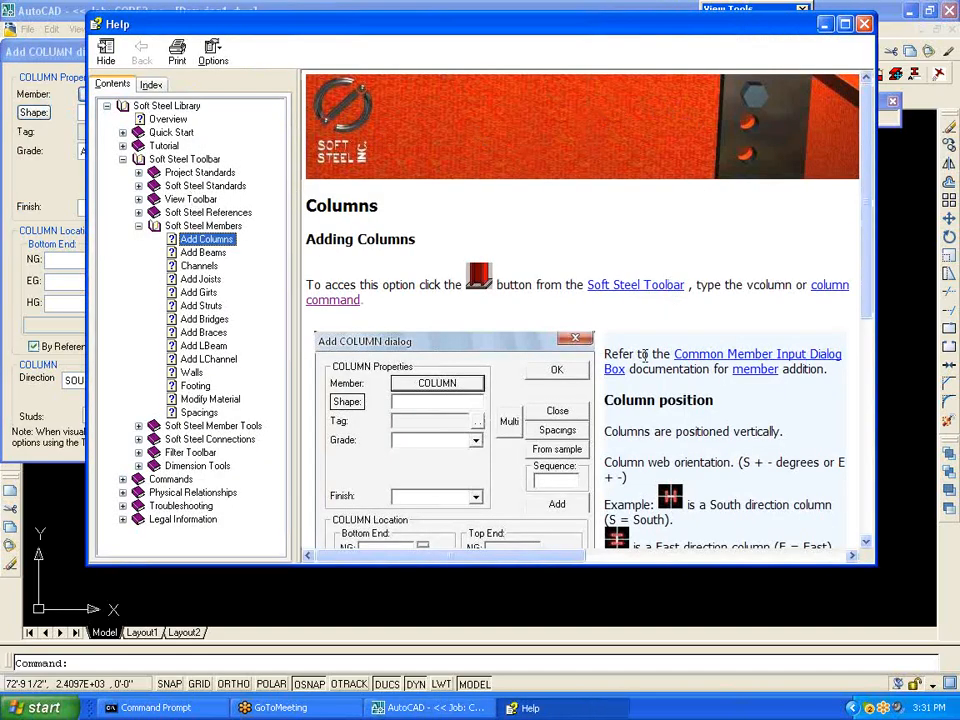
click(866, 26)
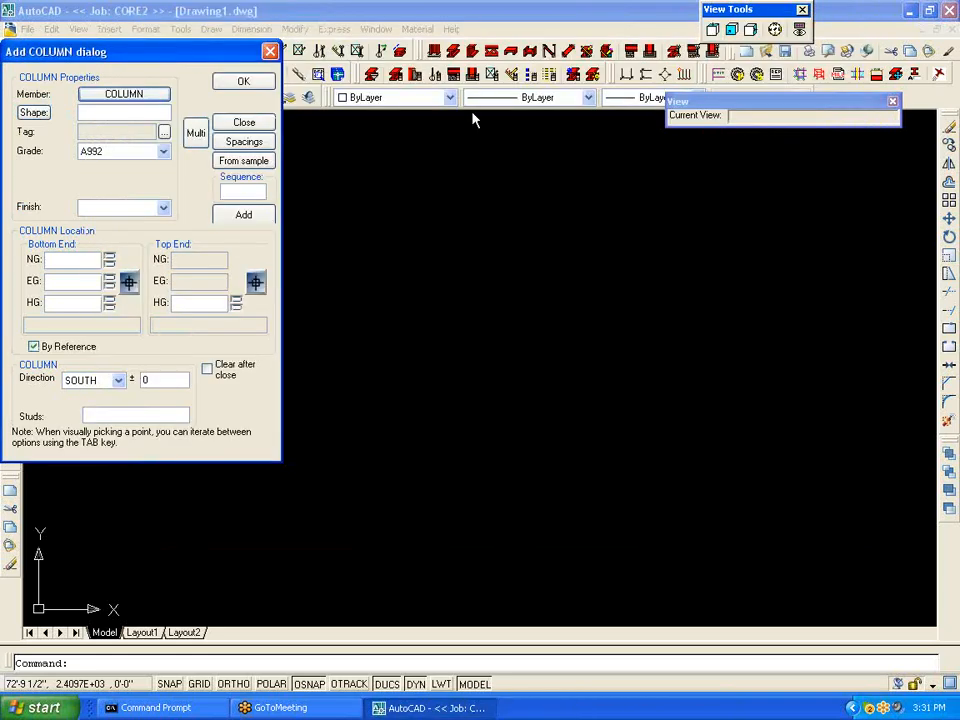
click(270, 51)
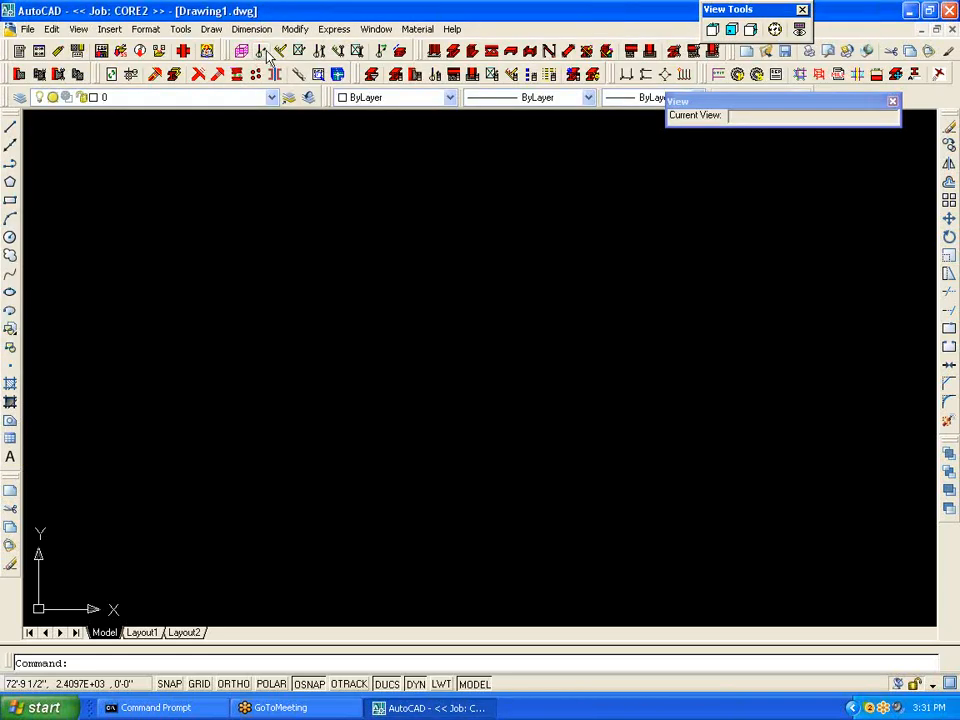
Step: Add NGrid lines 1 to 5 relative to the last line, the first at 0'0 and the others spaced 20'0
click(259, 51)
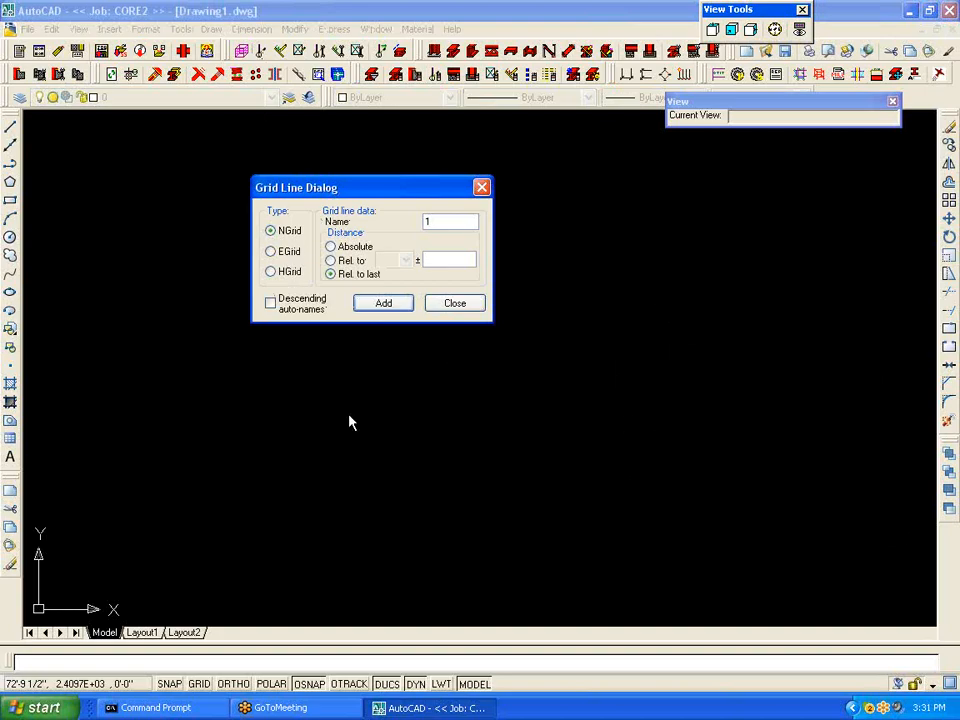
click(331, 273)
text(0'0)
click(394, 302)
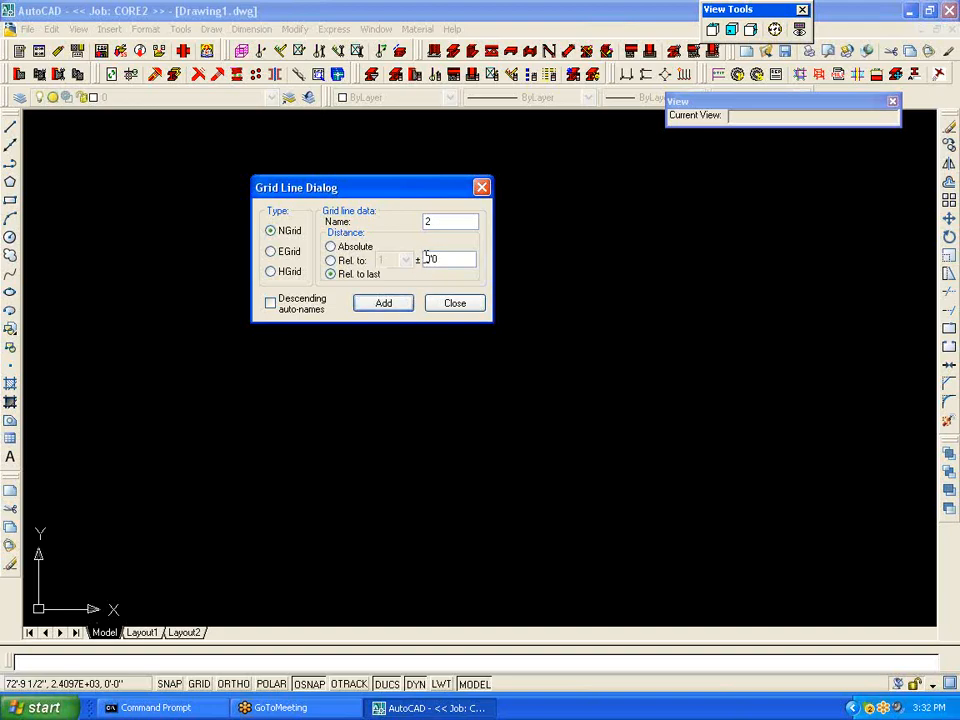
click(393, 308)
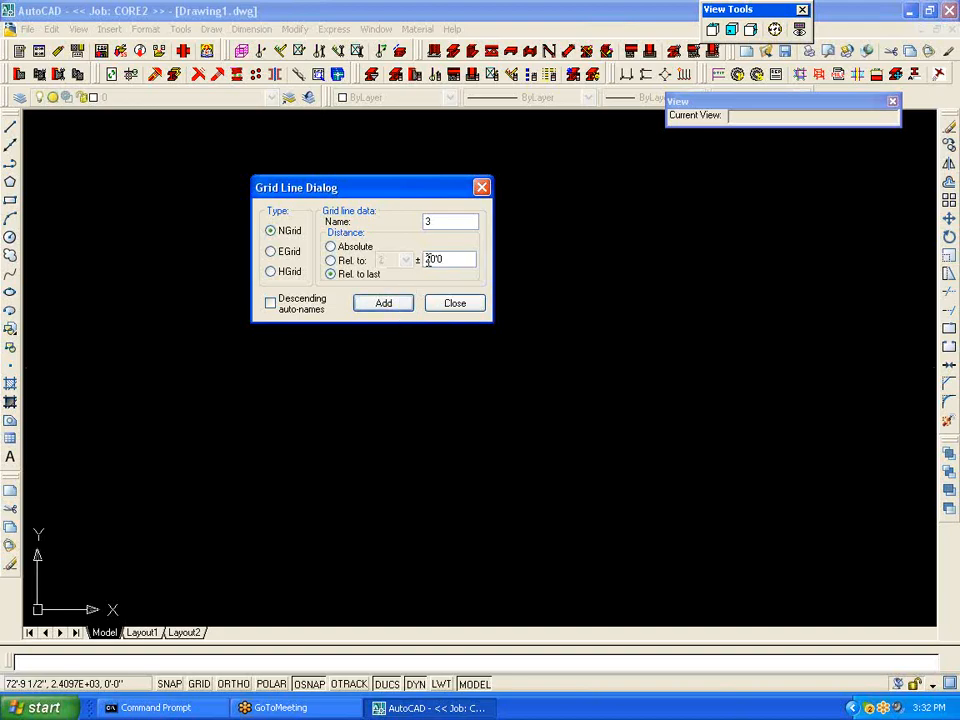
click(384, 303)
Step: Add EGrid lines A to D relative to the last line, with A at 0 and the others spaced 20'0
click(271, 252)
text(0)
click(398, 304)
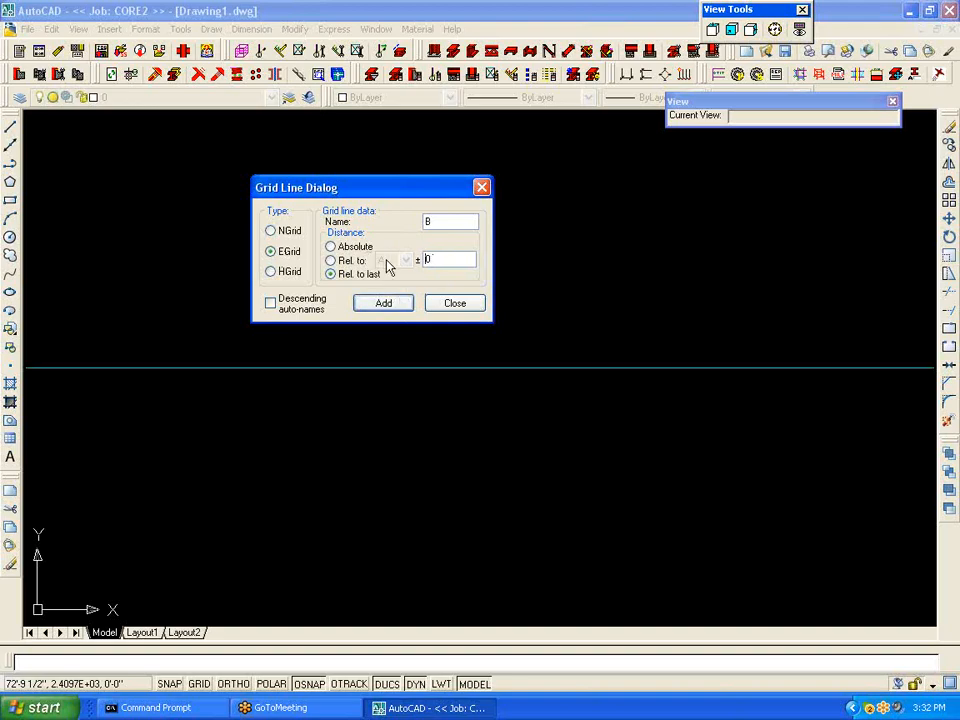
text(20'0)
click(386, 304)
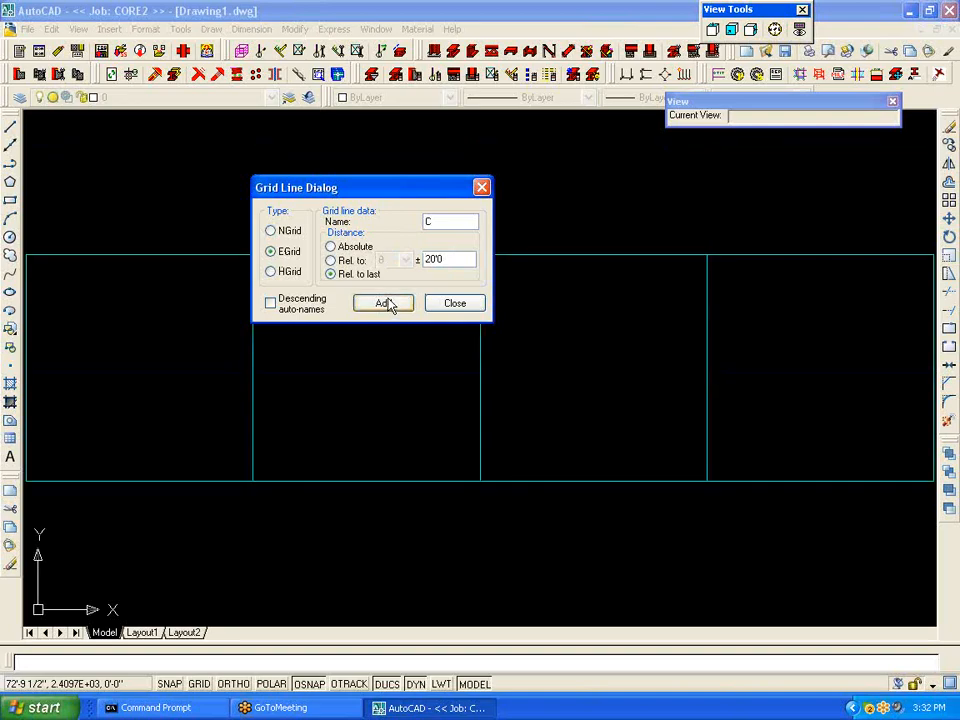
click(386, 304)
click(386, 304)
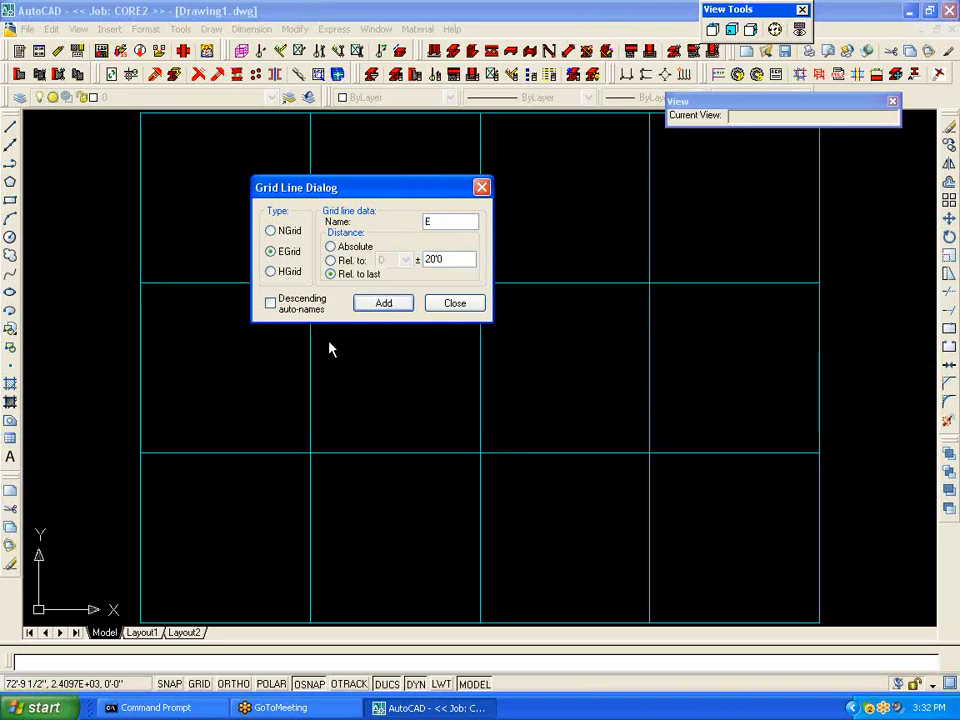
Step: Add an HGrid level named FF at an absolute distance of 0
click(286, 271)
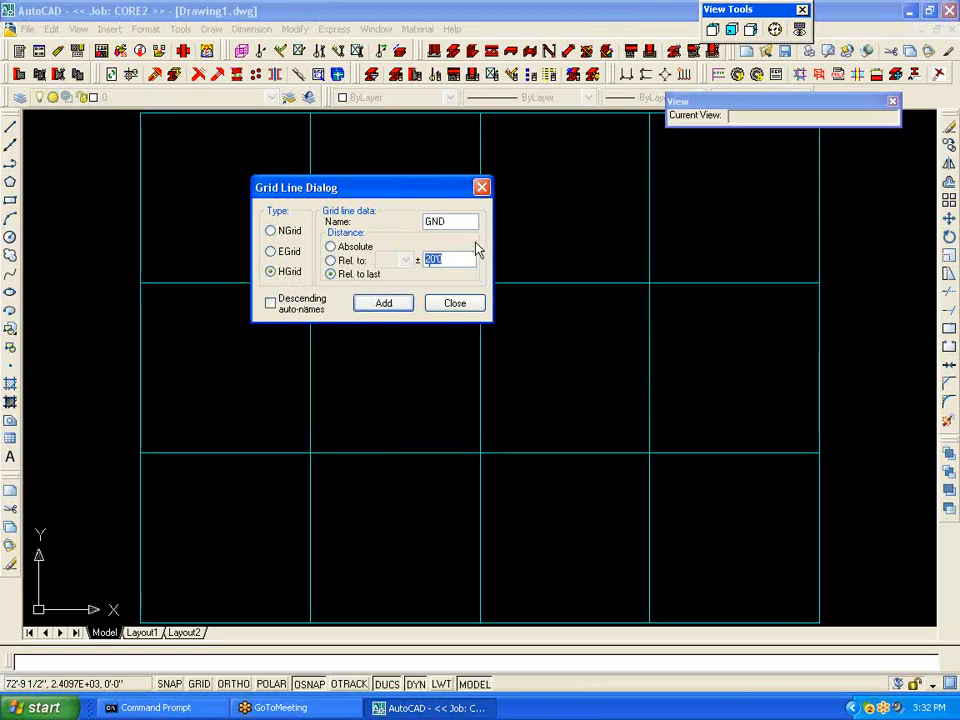
click(331, 246)
click(448, 220)
text(1)
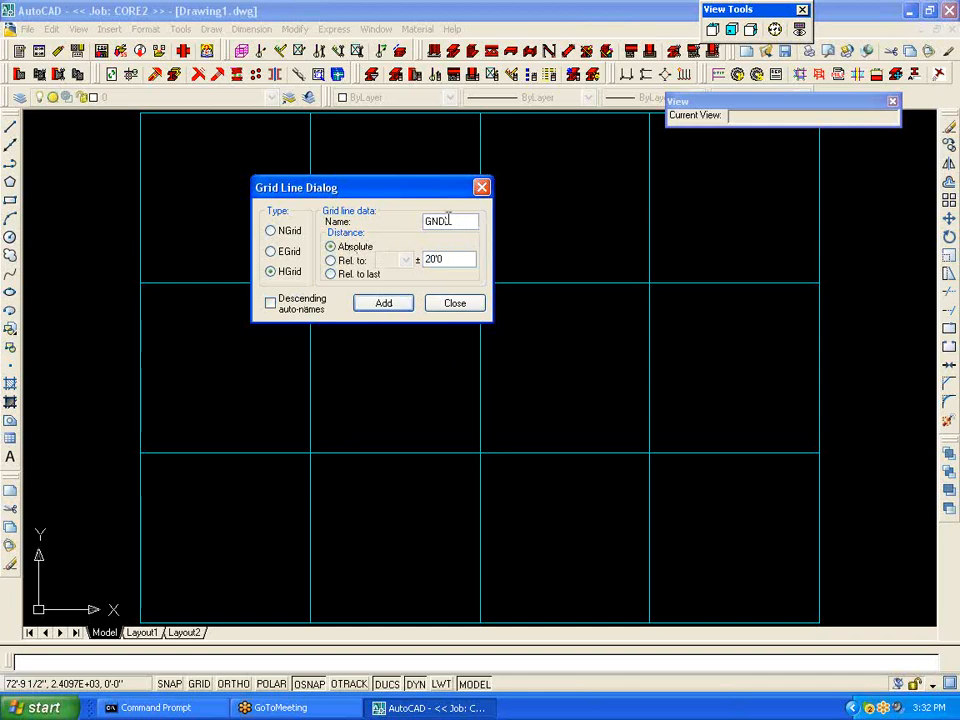
drag(448, 220, 396, 221)
text(FF)
drag(448, 256, 354, 259)
text(0)
click(380, 304)
Step: Add HGrid levels 2ND at 12'6 and 3RD at 25'6, both as absolute distances
text(2ND)
drag(446, 259, 394, 254)
text(12'6)
click(383, 305)
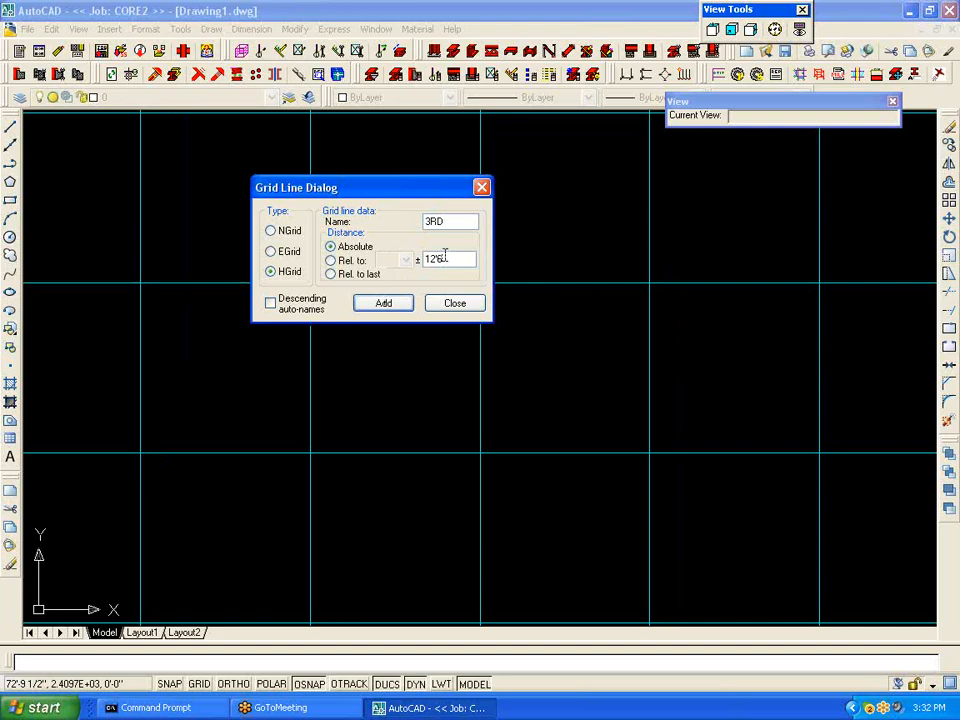
double_click(444, 258)
text(25'6)
click(382, 302)
Step: Add an HGrid level named ROOF at an absolute distance of 39'0
drag(460, 220, 396, 213)
text(ROOF)
double_click(451, 258)
text(39'0)
click(384, 304)
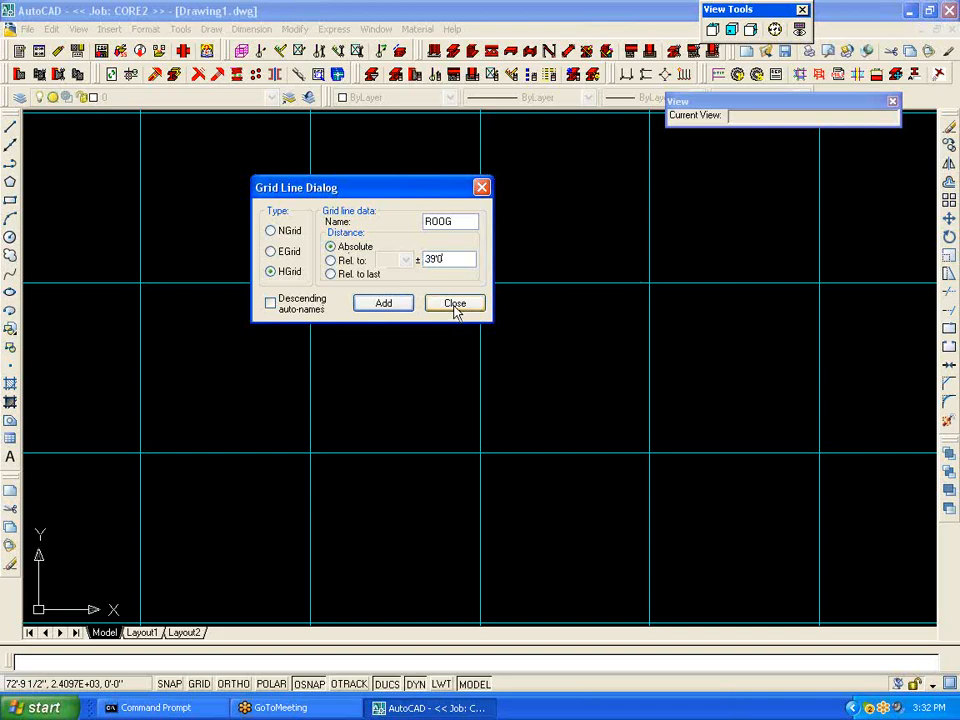
Step: Add an HGrid level named BOP at -10-1/2 relative to FF and close the grid line dialog
double_click(460, 221)
text(BOF)
click(333, 261)
click(406, 260)
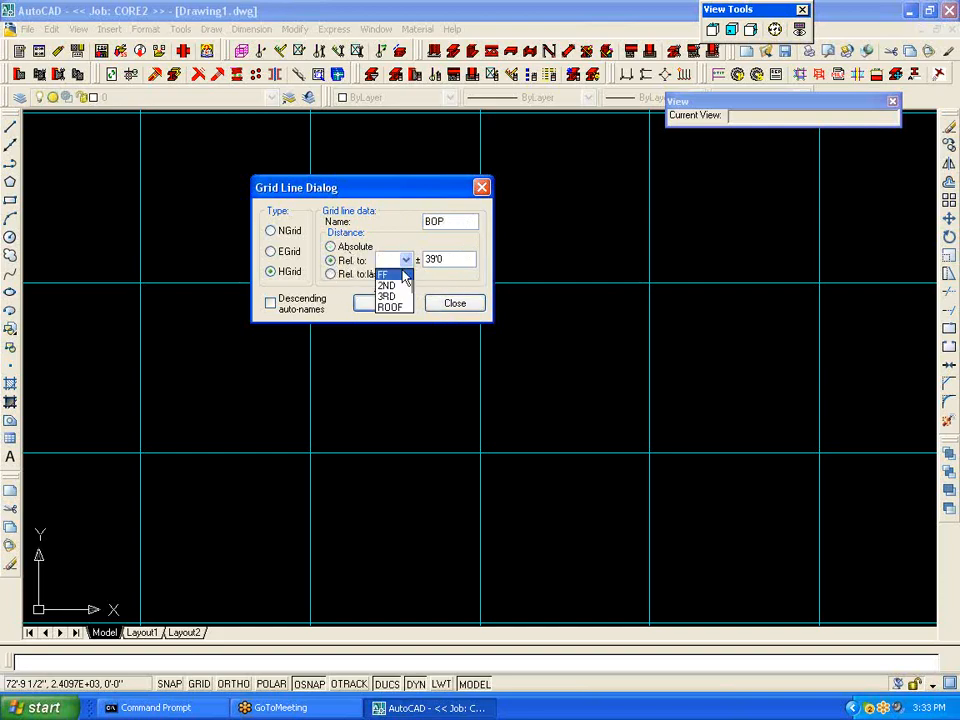
click(397, 276)
key(Tab)
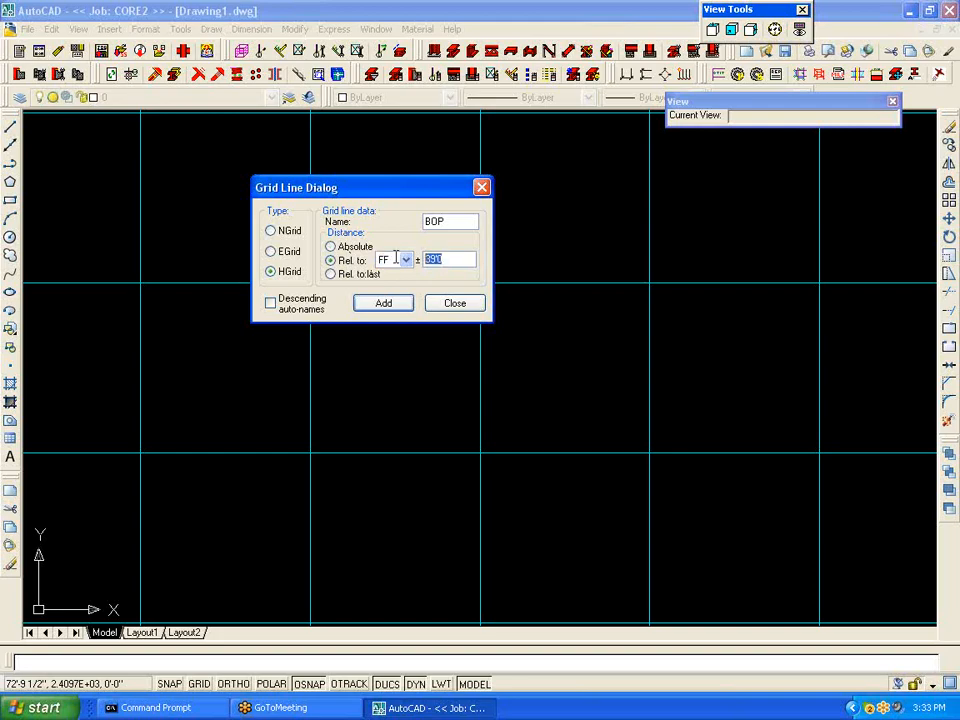
text(-10'1/2)
click(406, 305)
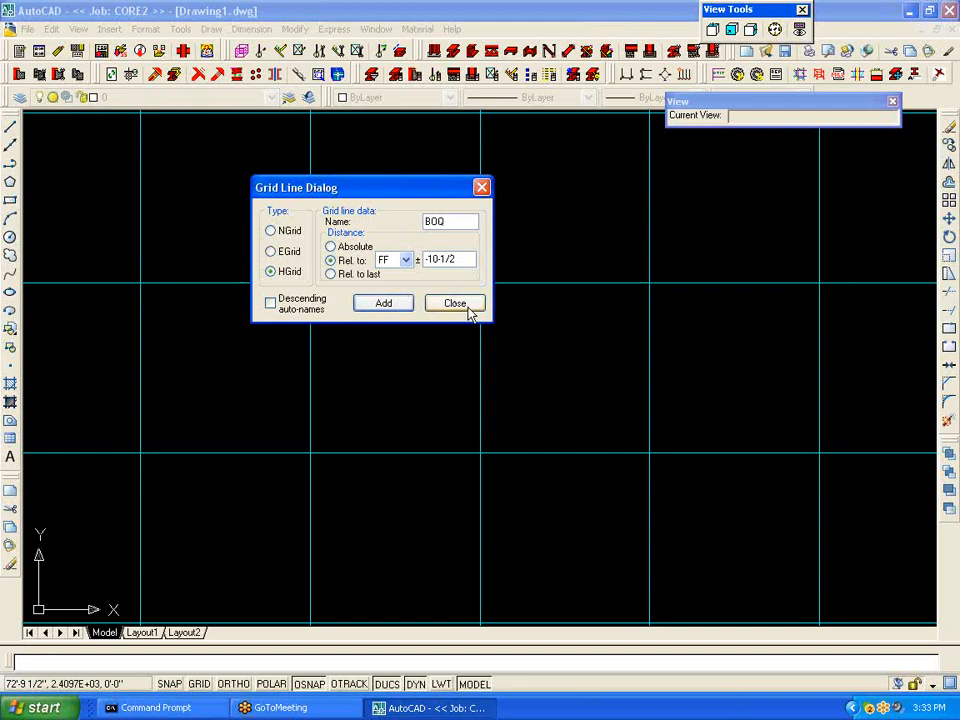
click(457, 303)
Step: Open the Navigator and step the plan view up through the levels from BOP to ROOF and back to BOP
scroll(471, 304, down, 5)
scroll(471, 300, up, 5)
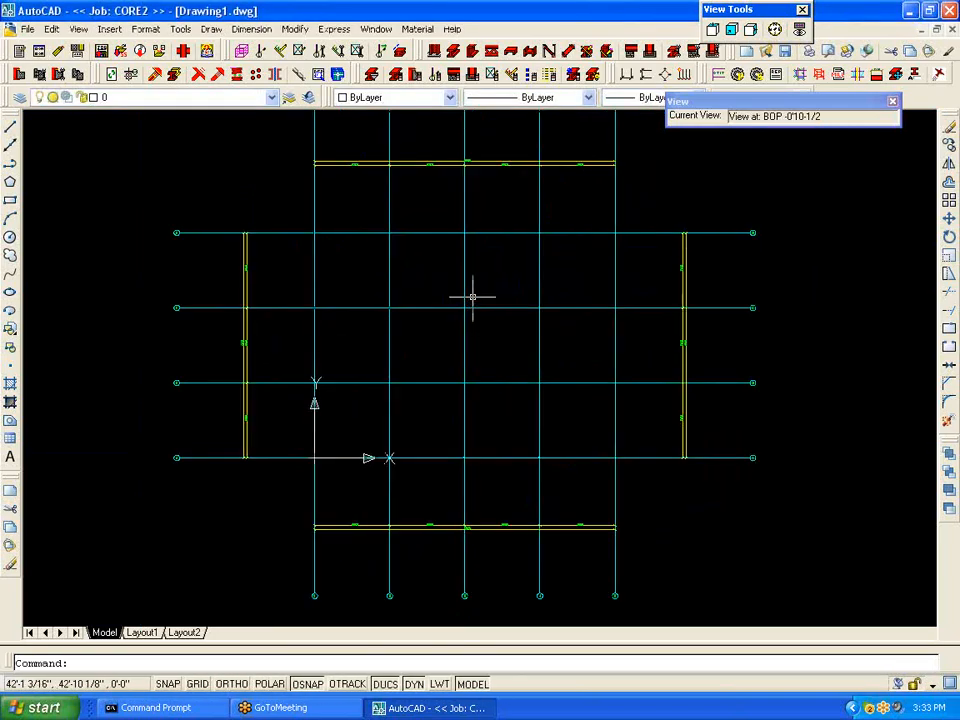
mouse_move(473, 296)
middle_down()
mouse_move(476, 357)
mouse_move(476, 334)
middle_up()
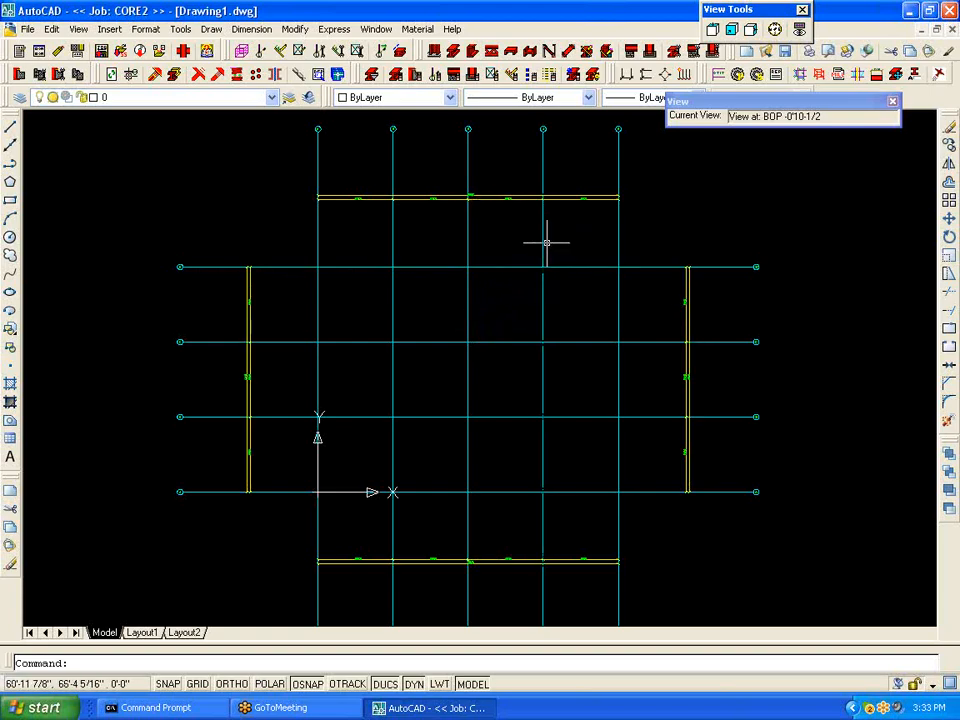
click(776, 31)
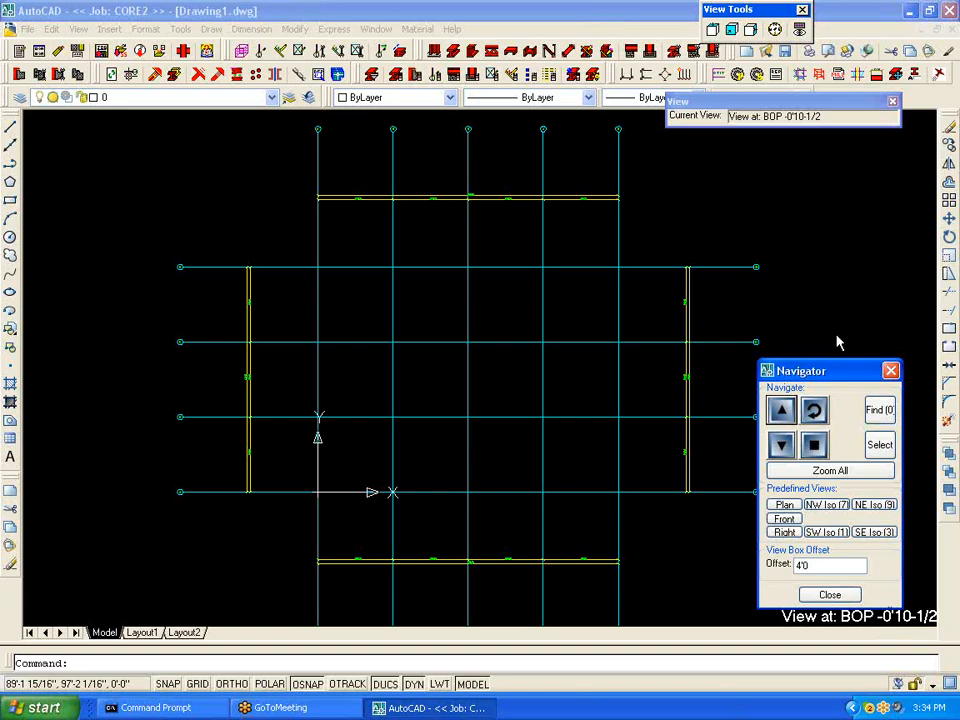
click(782, 416)
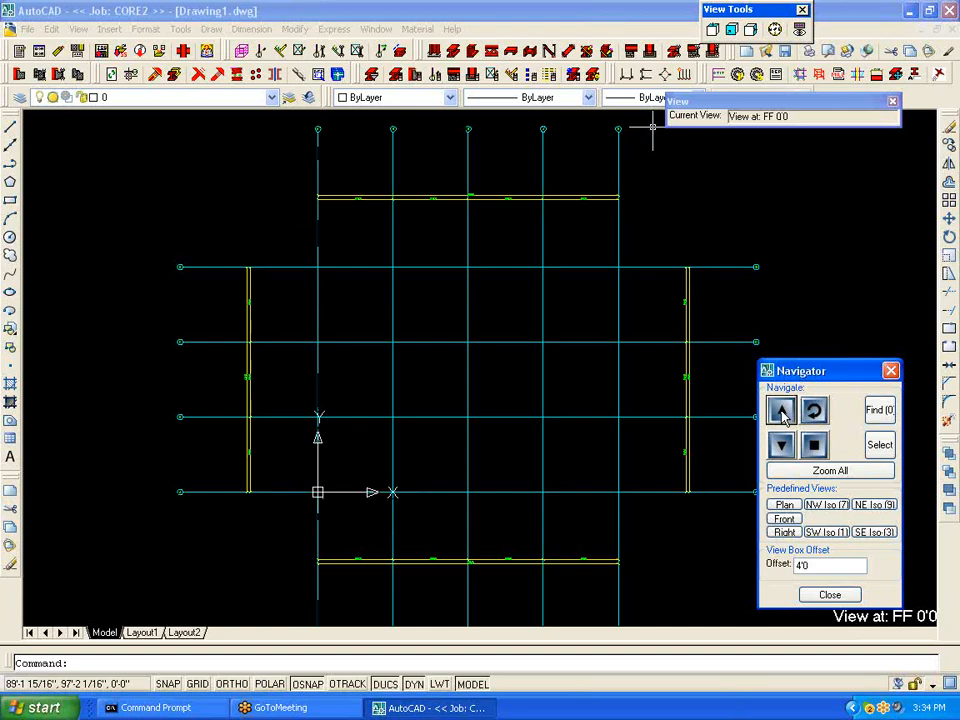
click(782, 416)
click(782, 416)
click(782, 416)
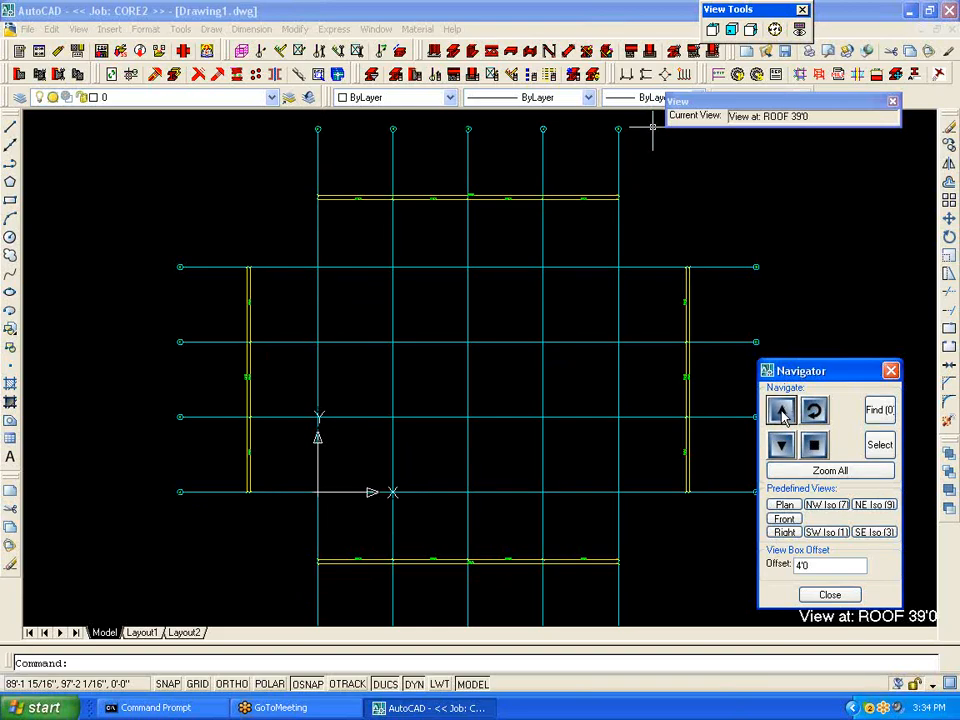
click(782, 416)
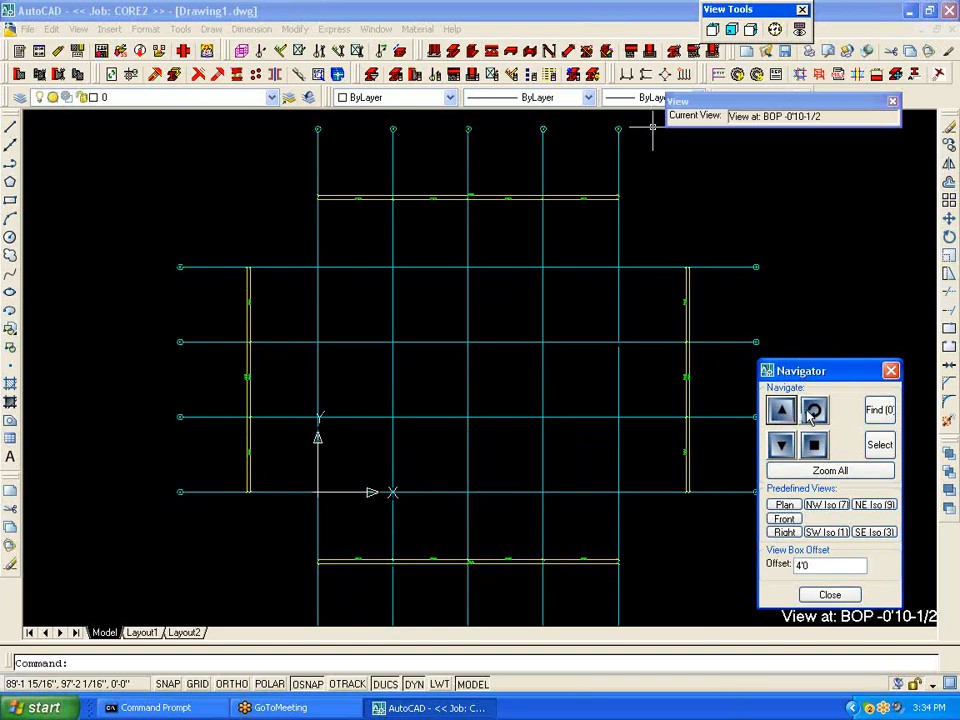
Step: Switch to the right view and step through grid lines 1 to 5, returning to grid line 1
click(813, 412)
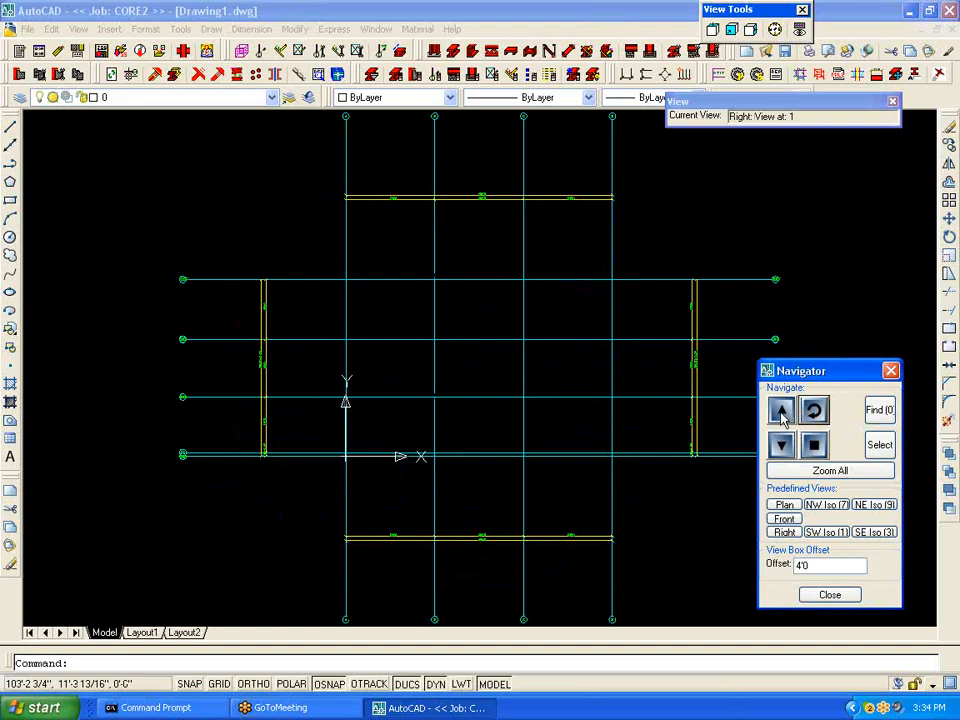
click(782, 416)
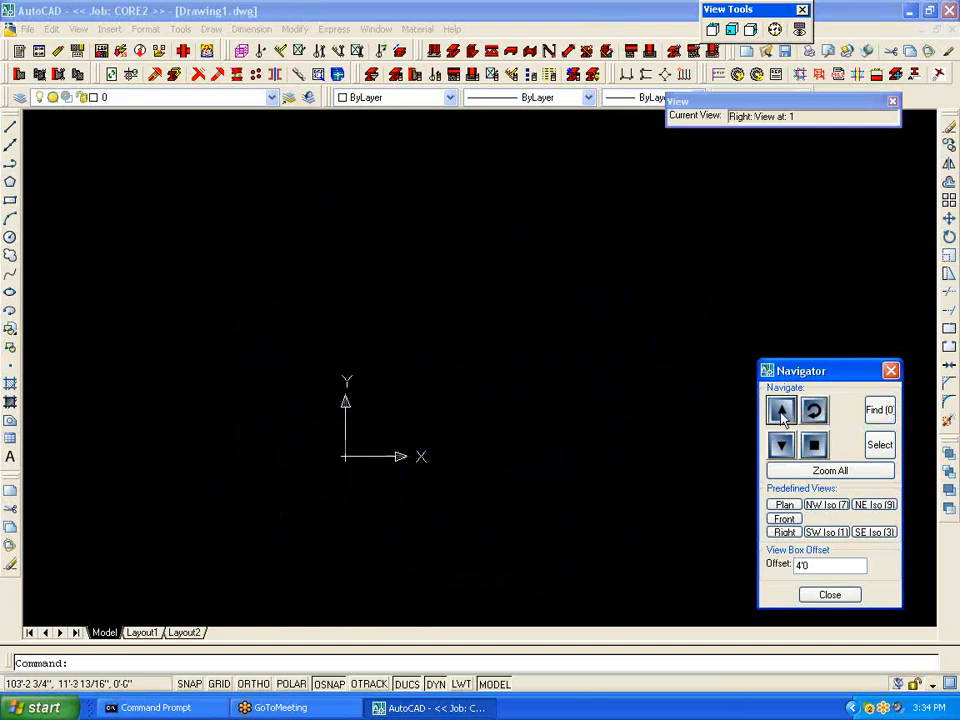
click(782, 416)
click(782, 416)
click(782, 416)
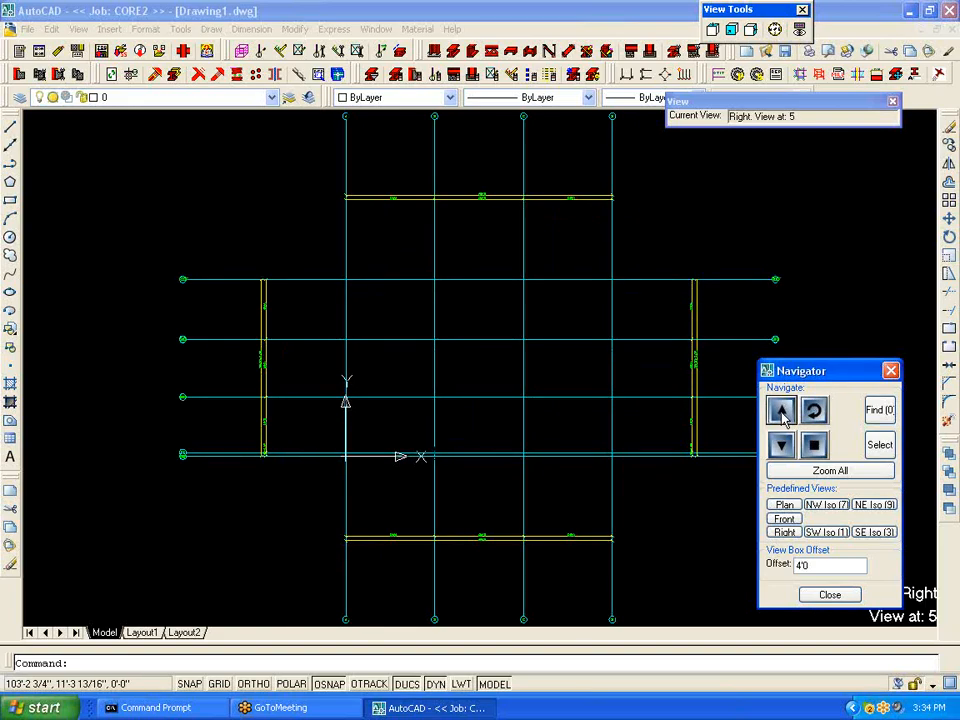
click(782, 416)
click(782, 446)
click(782, 446)
click(782, 446)
click(782, 446)
click(782, 446)
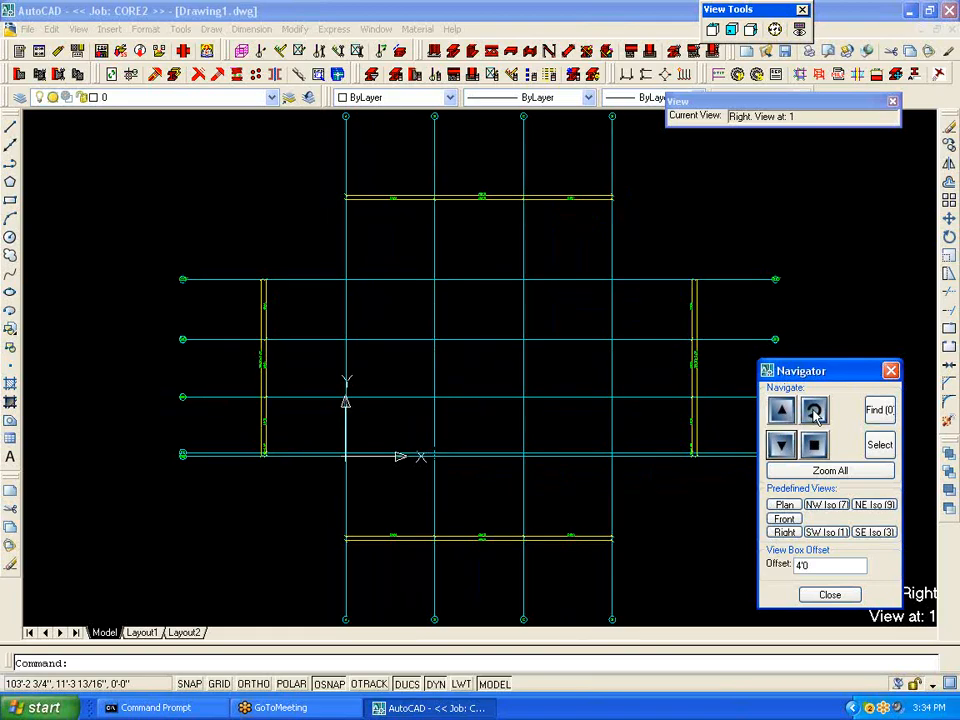
Step: Switch to the front view at grid line A and step through the lettered grid lines
click(814, 410)
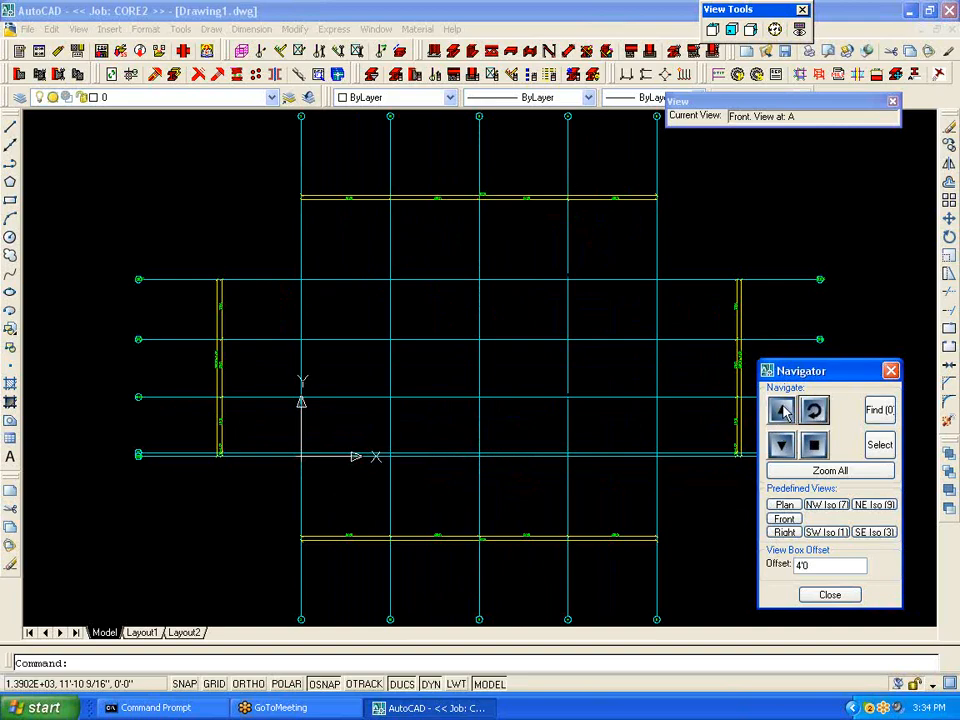
click(783, 410)
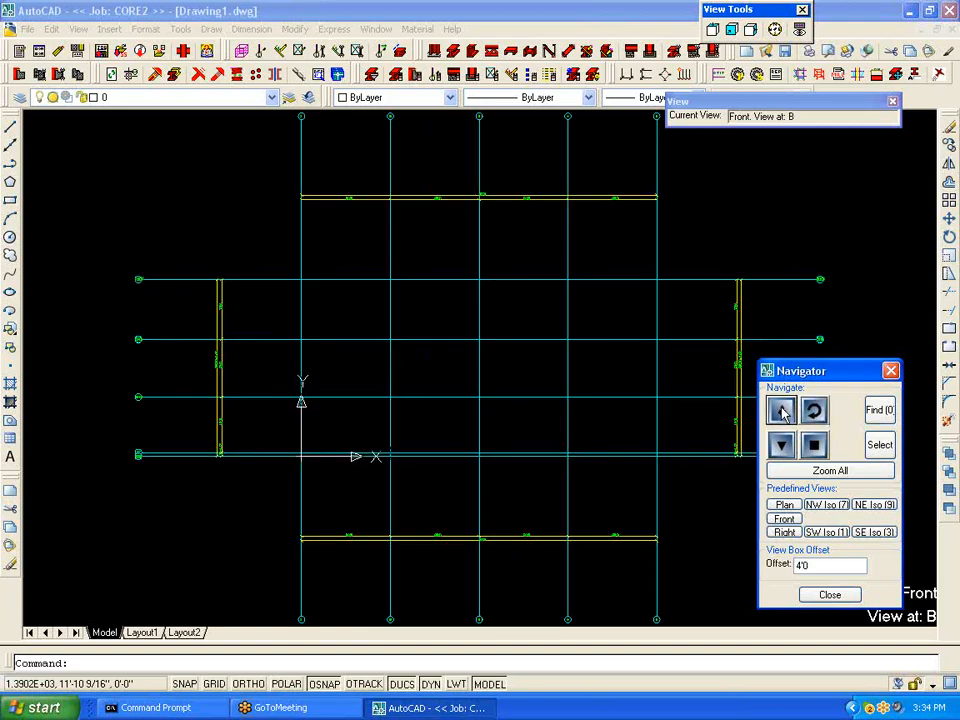
click(783, 410)
click(783, 410)
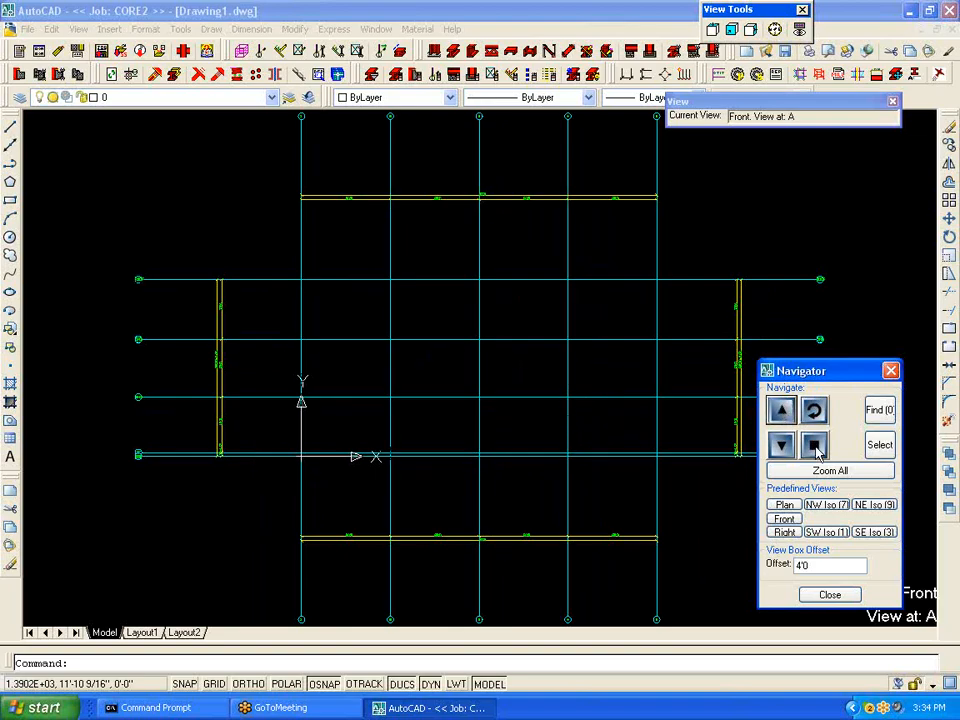
Step: Return to the top view at BOP, change to the SW isometric view, and show the whole grid model at once
click(815, 412)
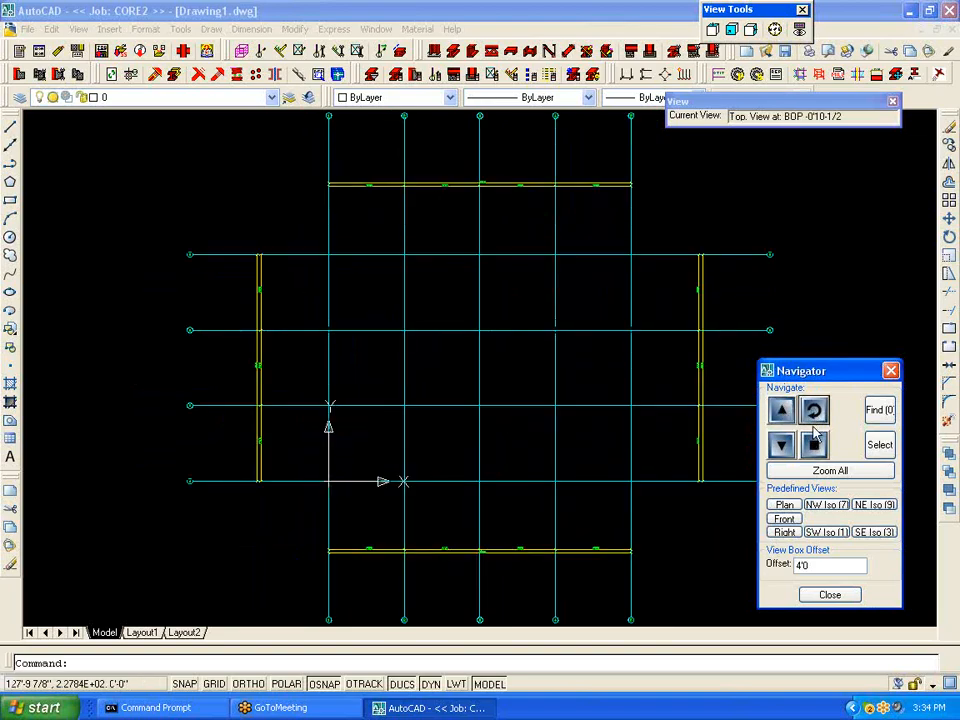
click(820, 533)
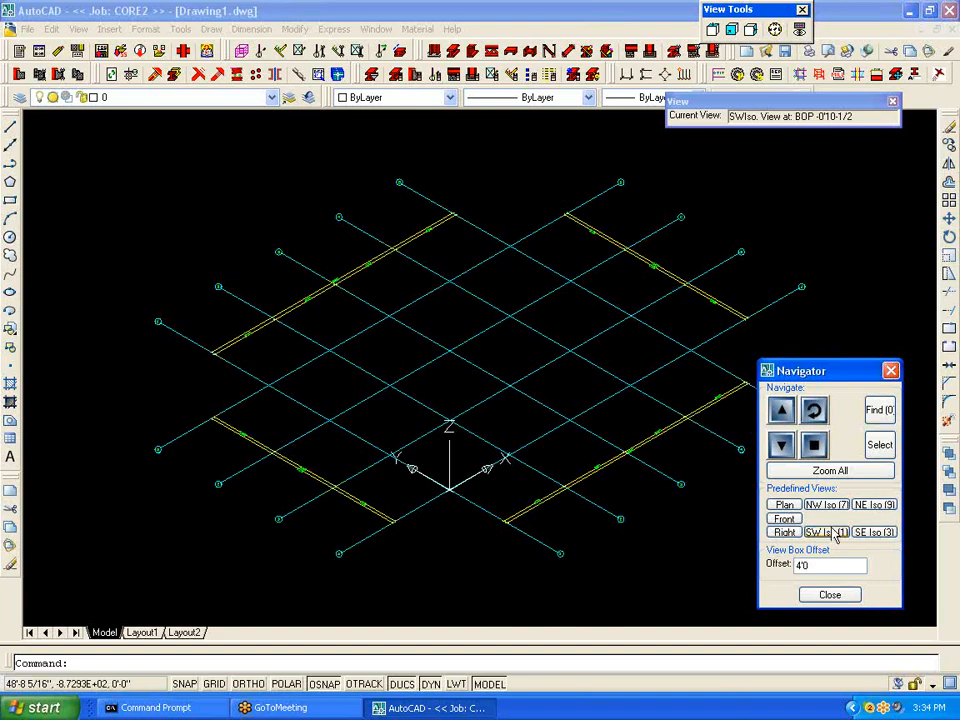
click(814, 447)
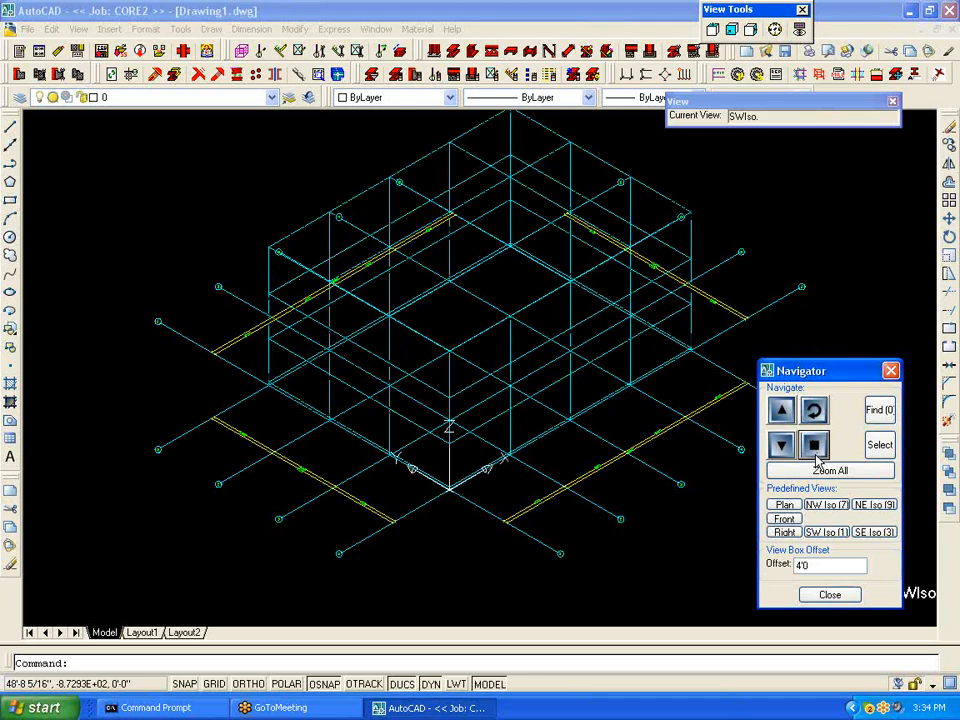
Step: Switch to the plan view, step it up to the ROOF level and close the Navigator
click(785, 505)
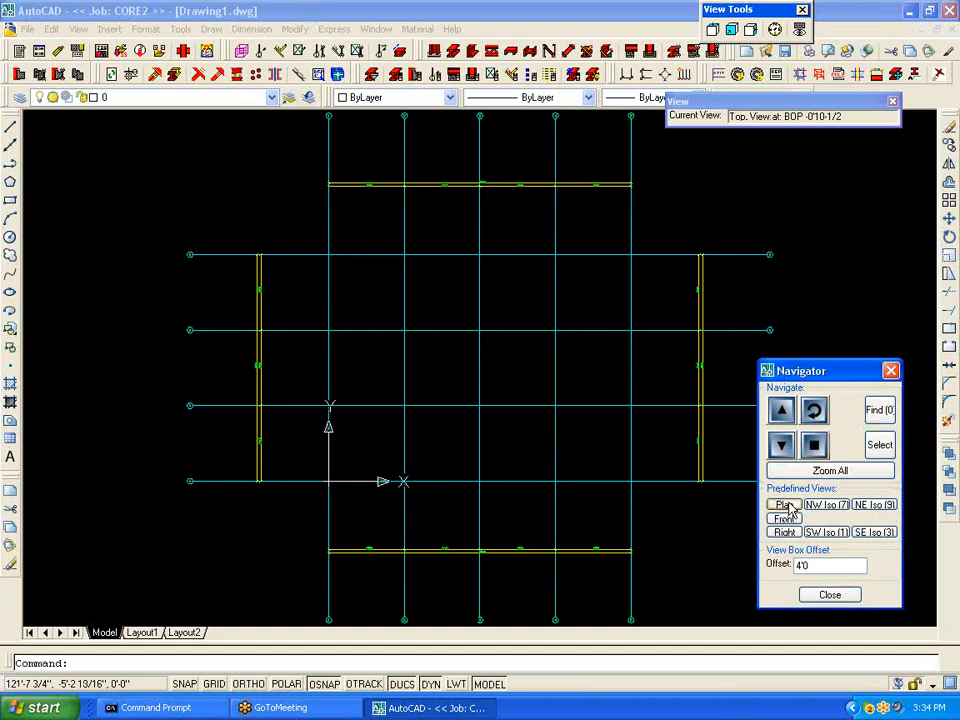
click(782, 412)
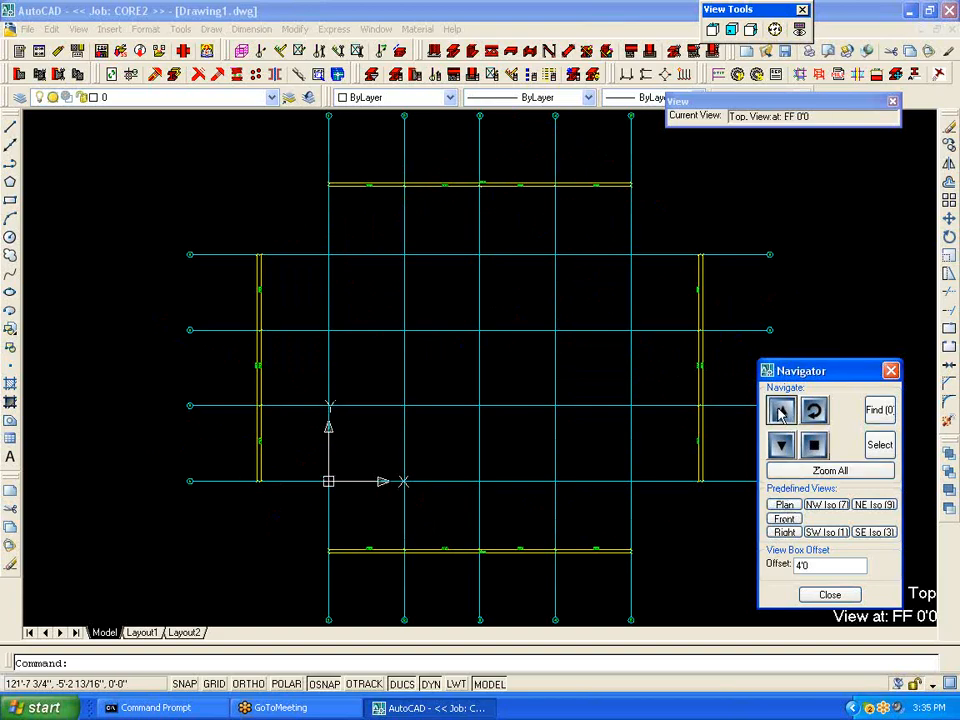
click(782, 413)
click(782, 413)
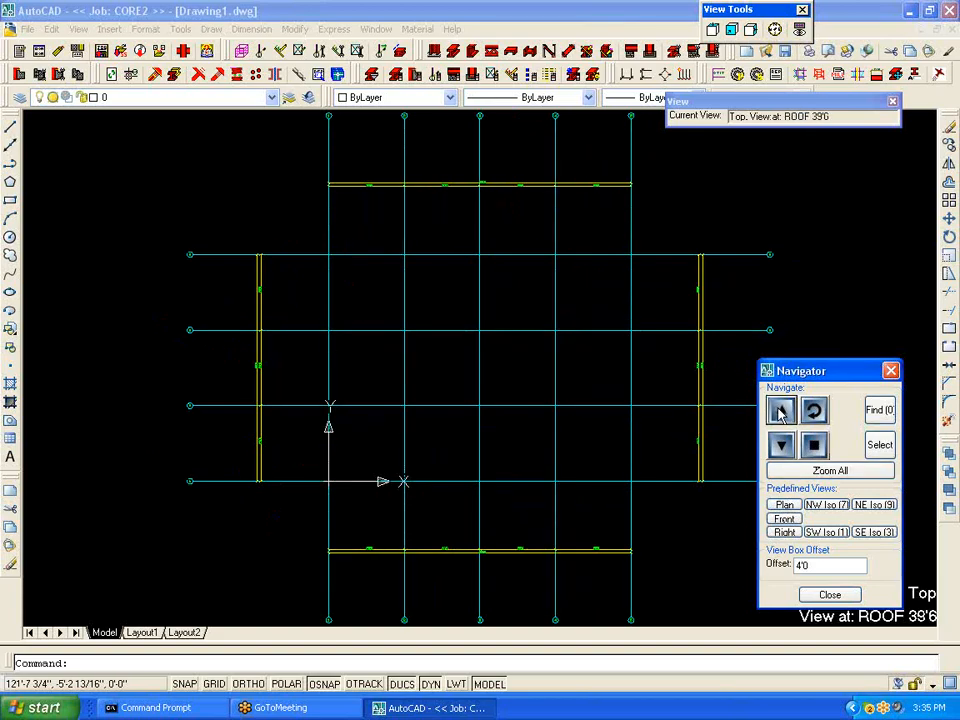
click(829, 594)
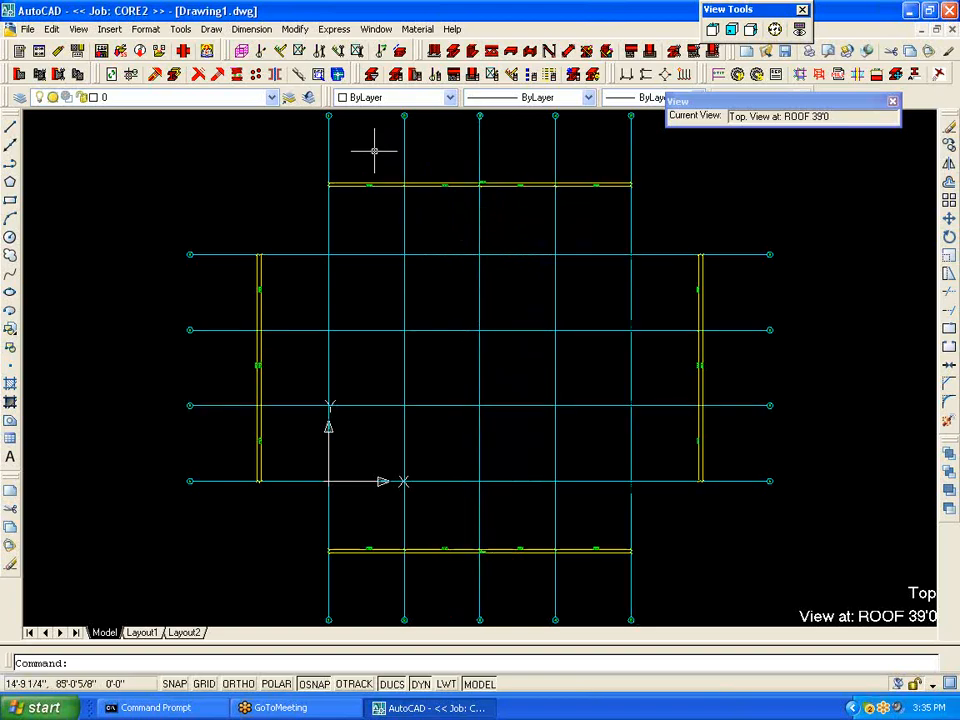
Step: Create plane PL1 at ROOF level through grid intersections 3/A, 3/D and 1/B
click(299, 57)
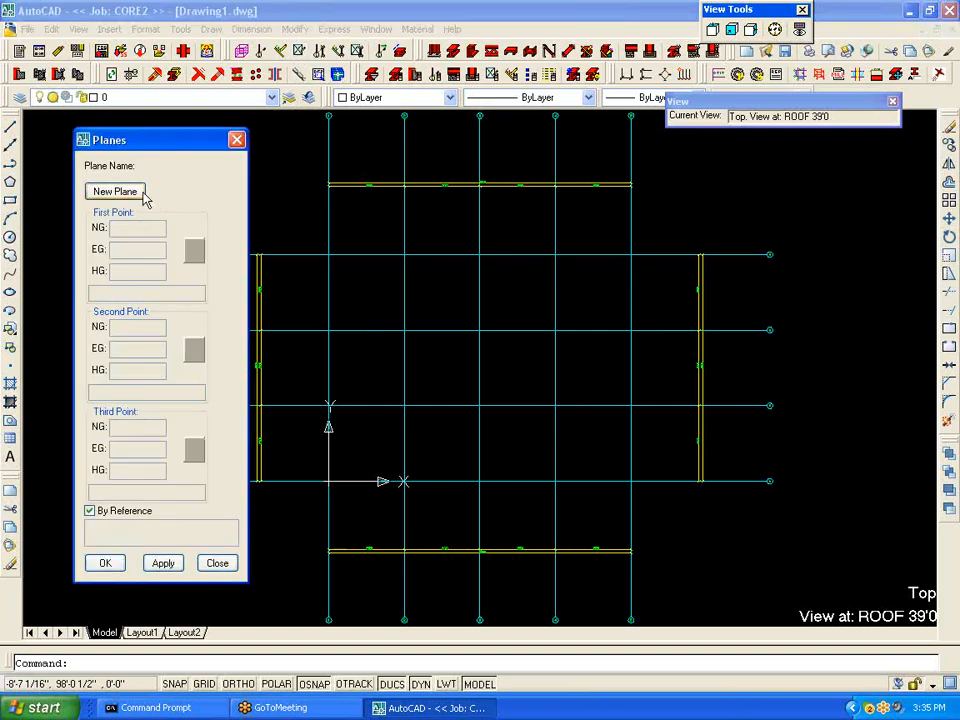
click(97, 192)
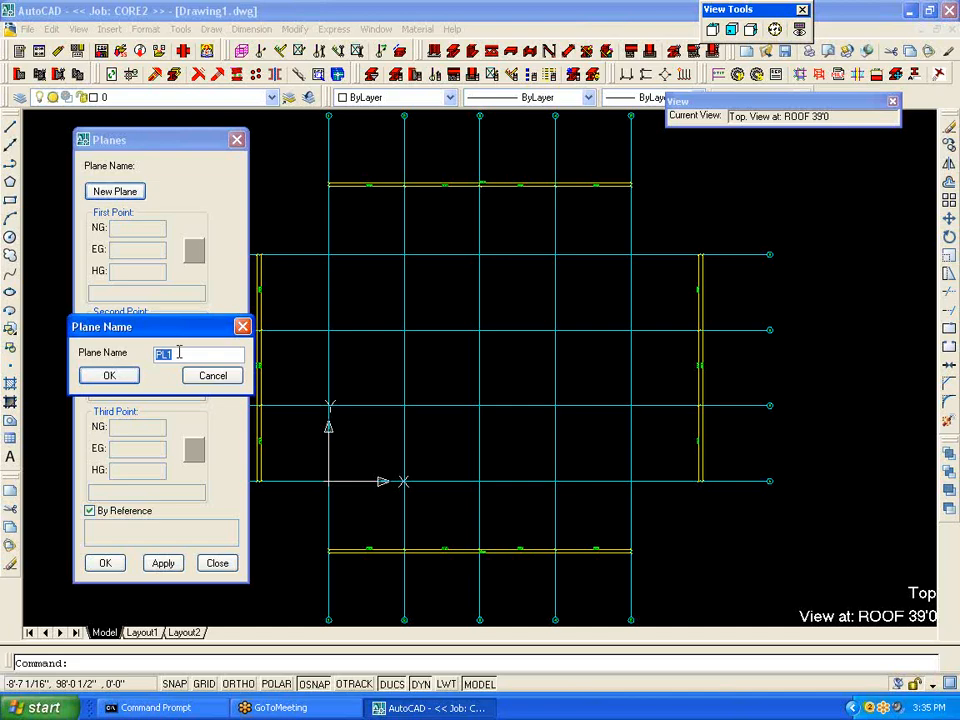
click(109, 376)
click(480, 481)
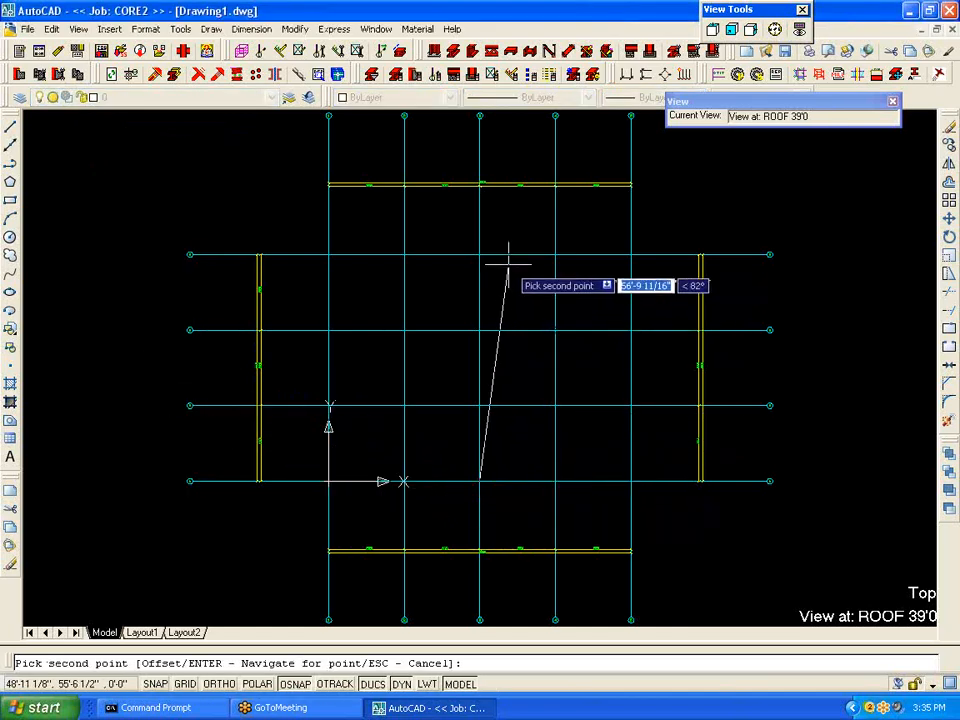
click(480, 254)
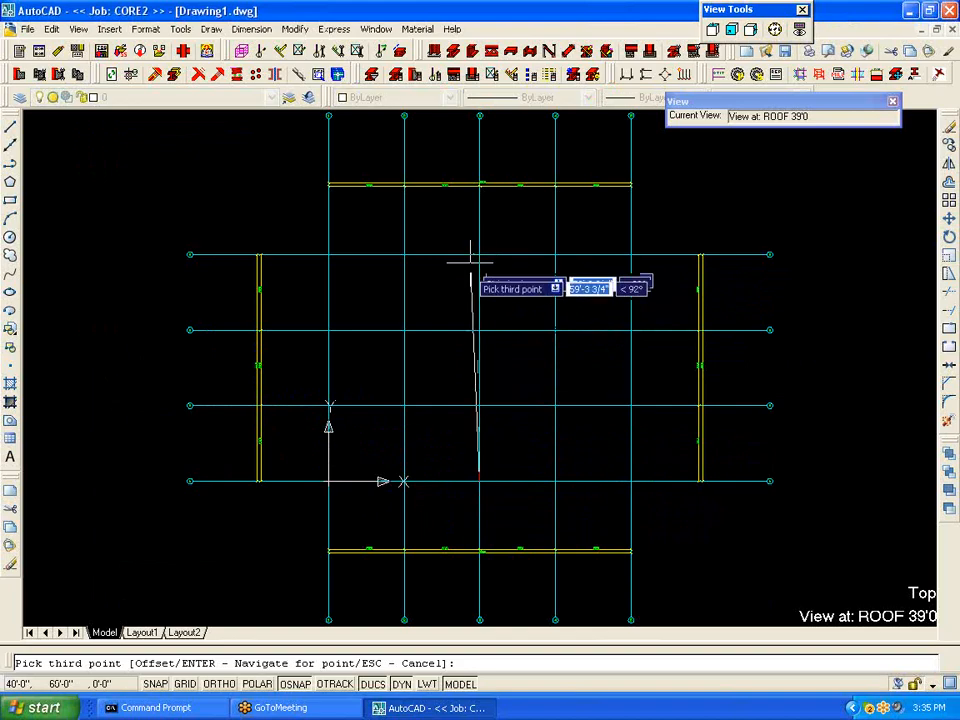
click(329, 405)
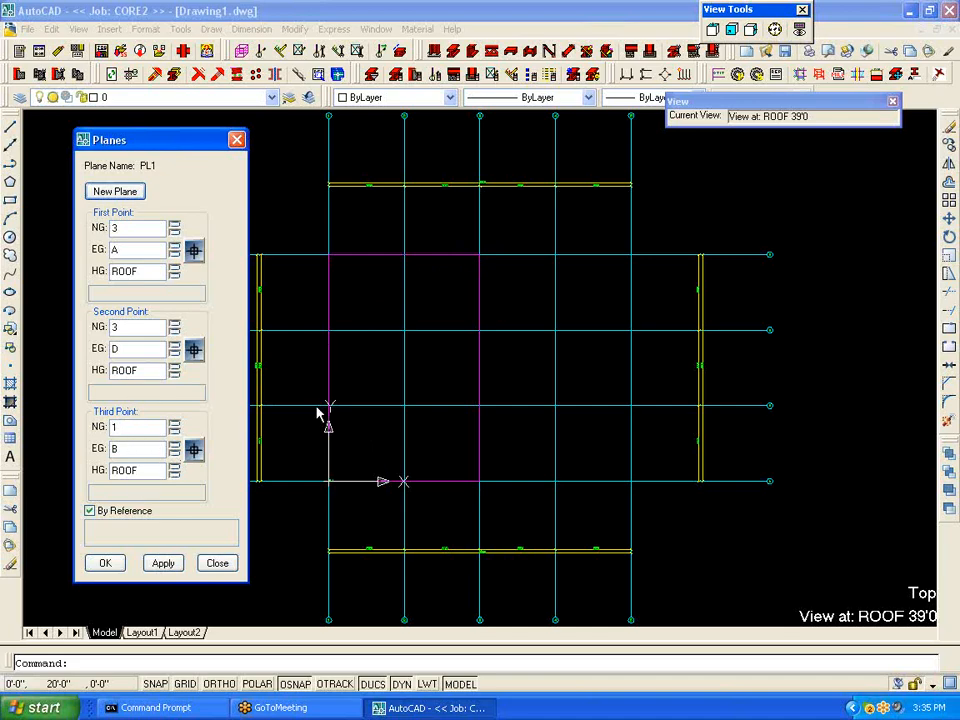
Step: Set the height of PL1's third point to FF+38'2, apply it and dismiss the Communication Center notice
text(-10)
click(175, 470)
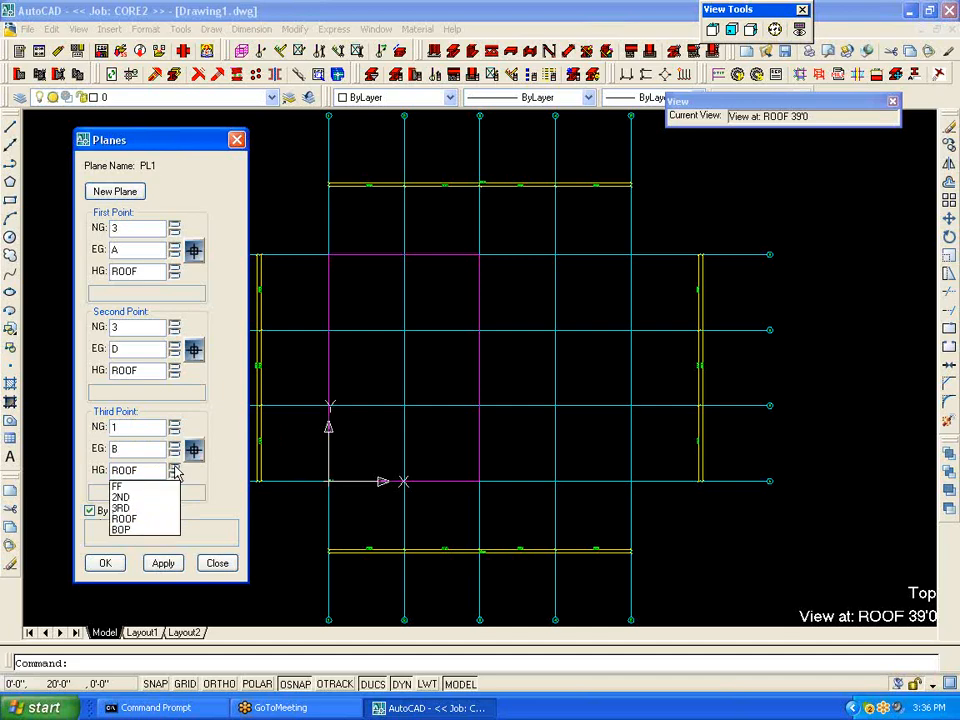
click(158, 487)
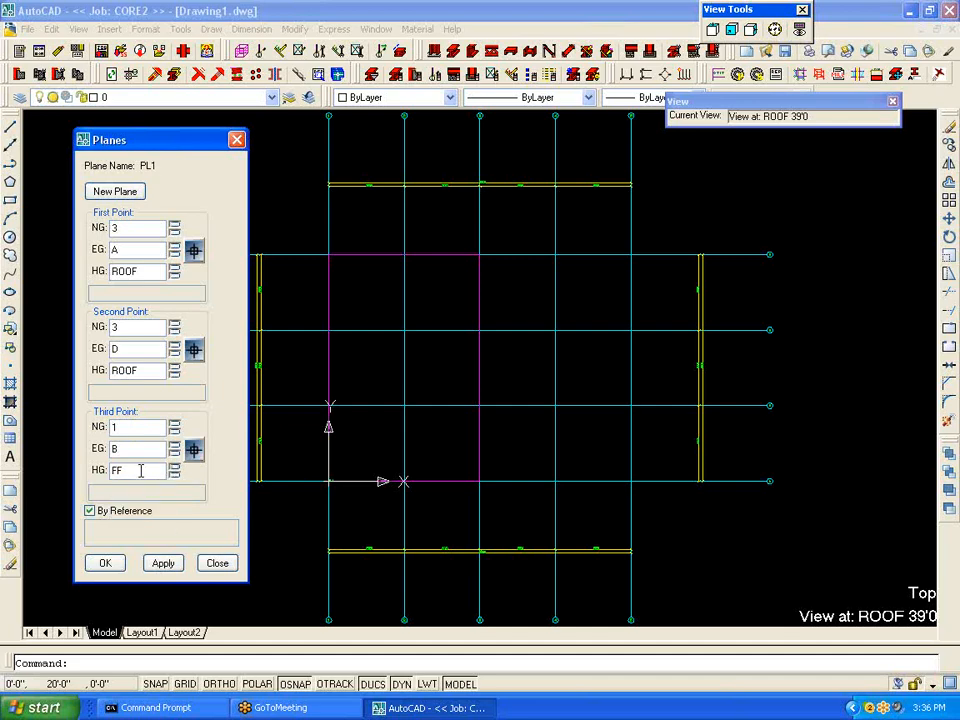
text(+38'2)
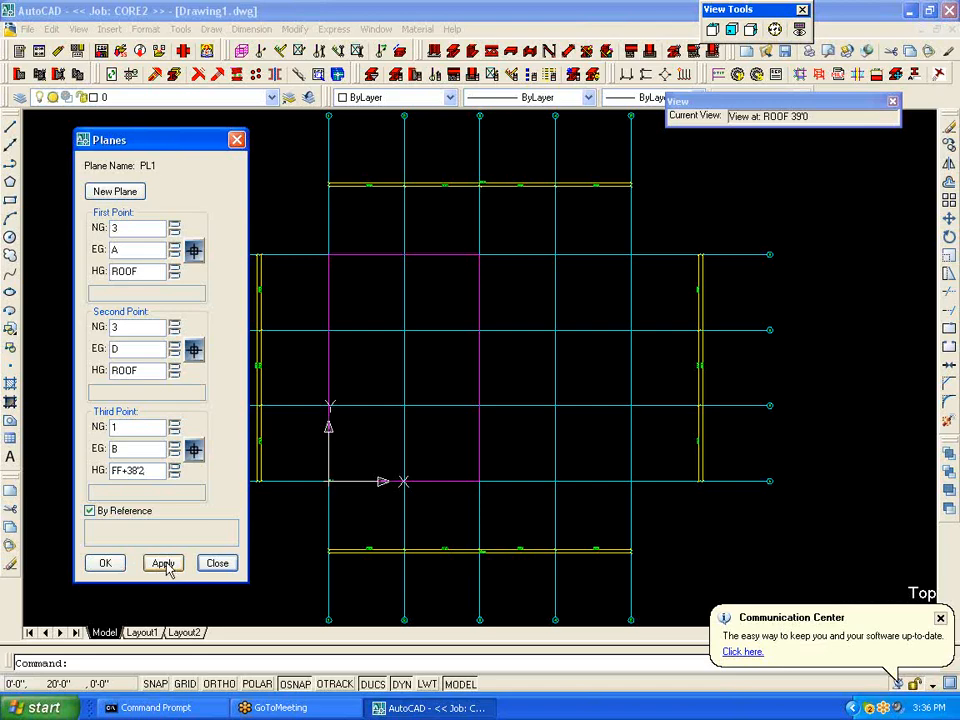
click(168, 565)
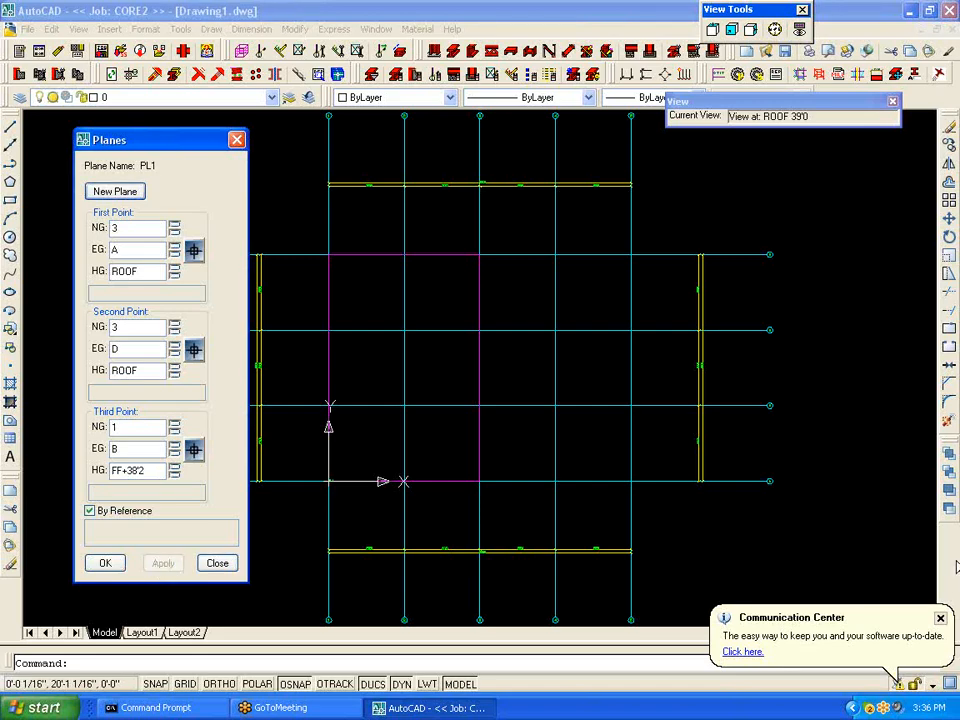
click(940, 618)
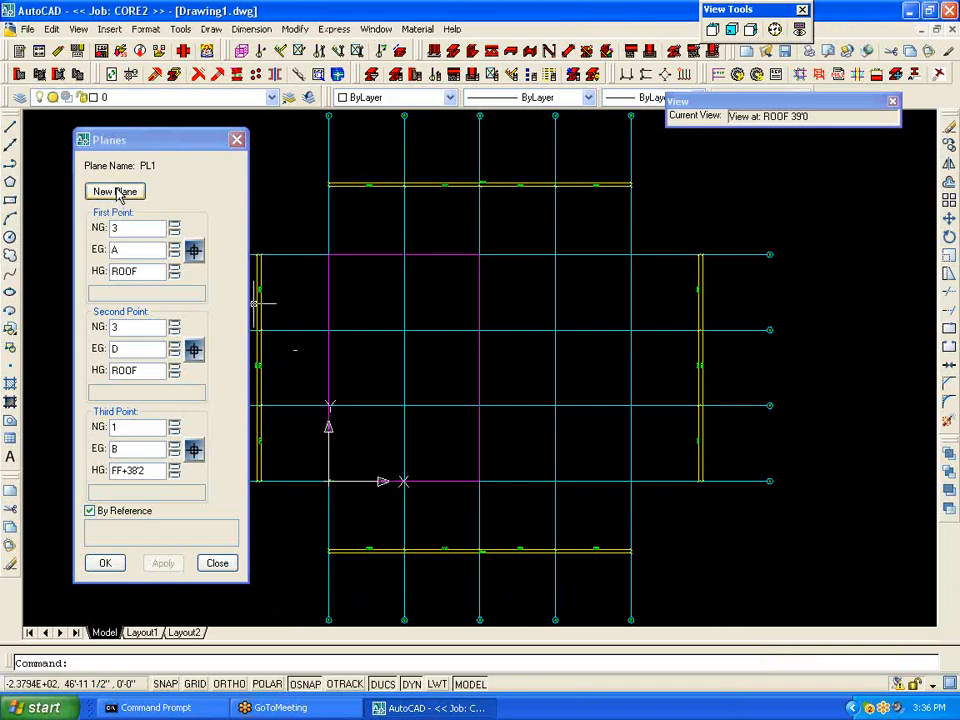
Step: Create plane PL2 at ROOF level through grid intersections 3/A, 3/D and 5/B
click(117, 192)
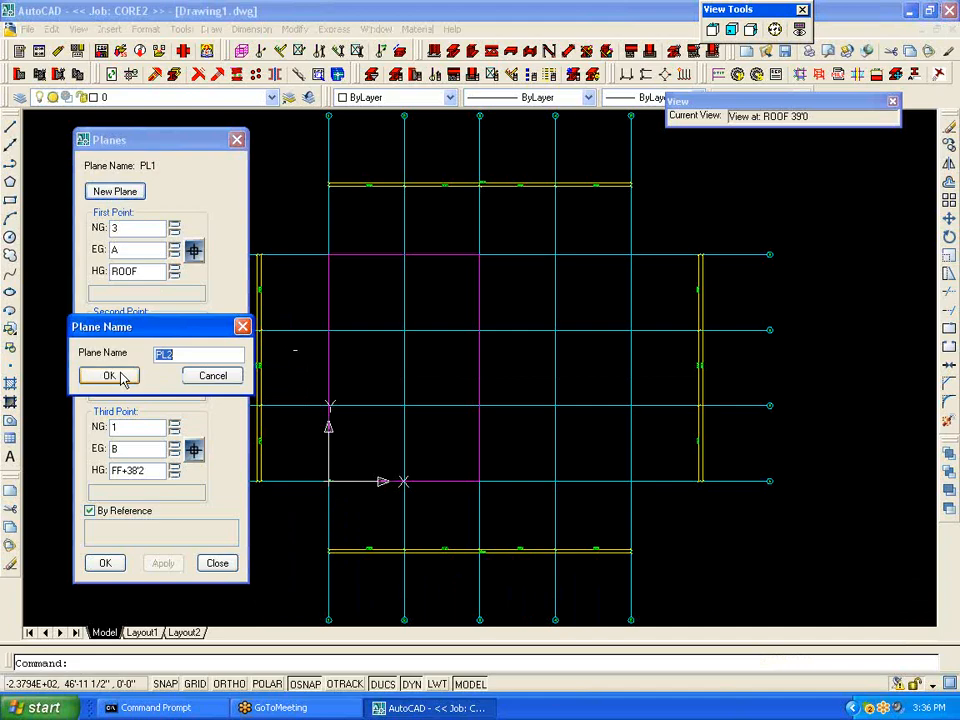
click(110, 376)
click(479, 481)
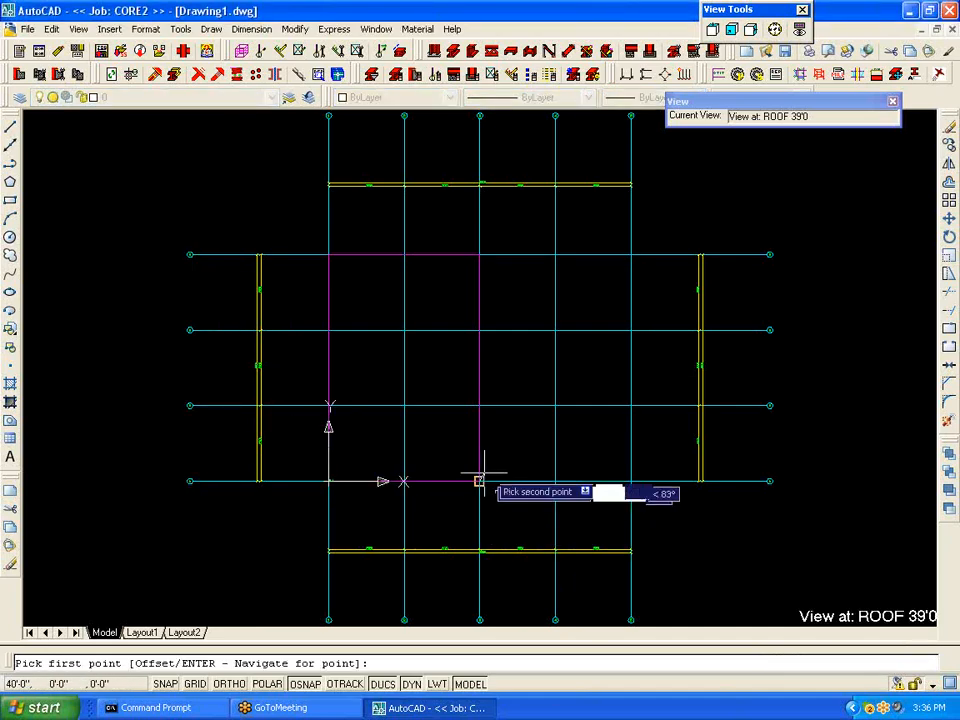
click(479, 254)
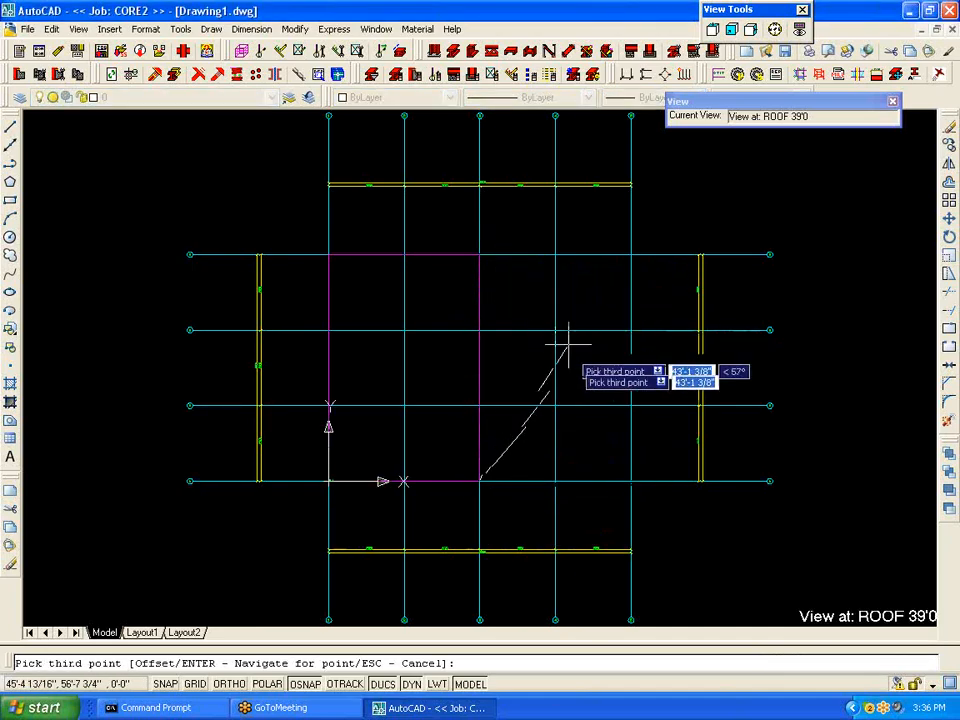
click(631, 405)
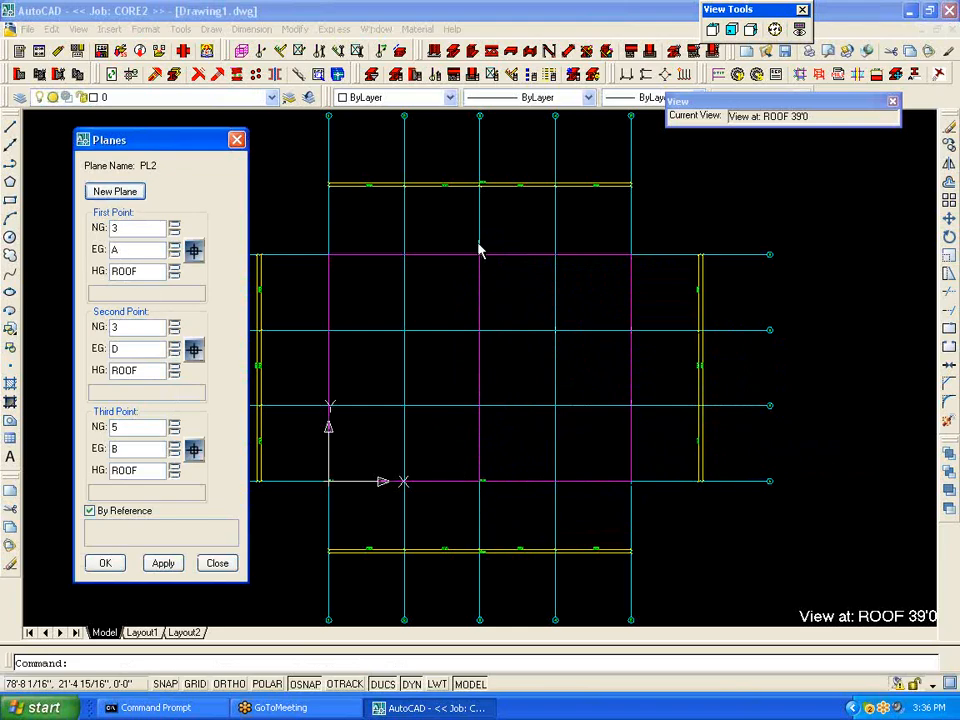
Step: Set the height of PL2's third point to FF+28'2, apply it and finish defining planes
click(174, 470)
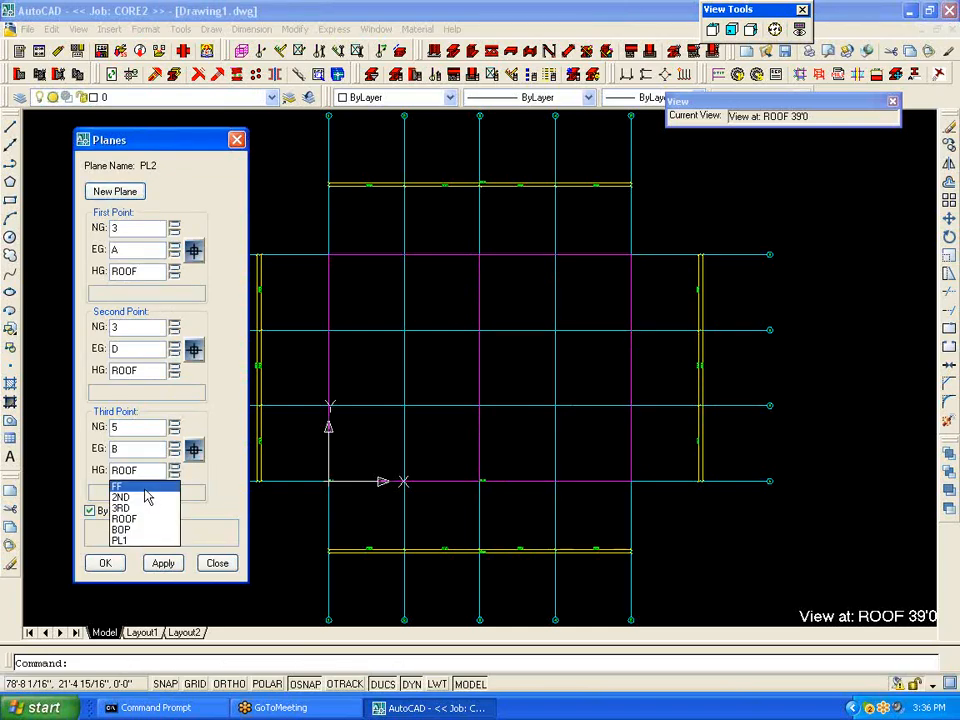
click(141, 486)
text(+28'2)
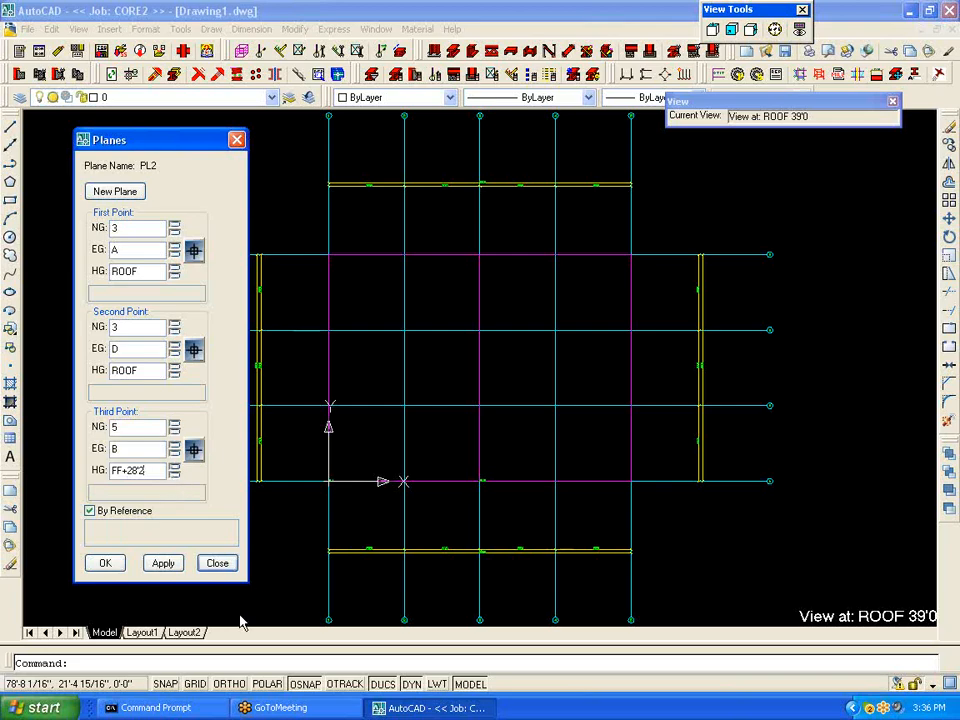
click(163, 563)
click(108, 565)
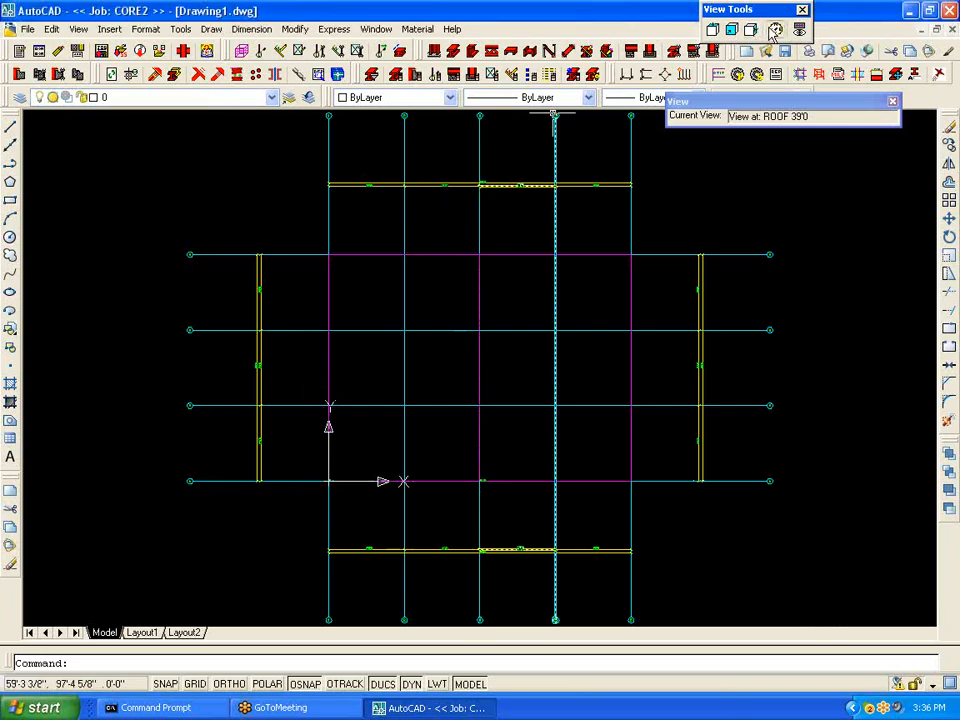
Step: Examine the slopes of both roof planes in the right view and in the front view at grid line A
click(775, 30)
click(814, 409)
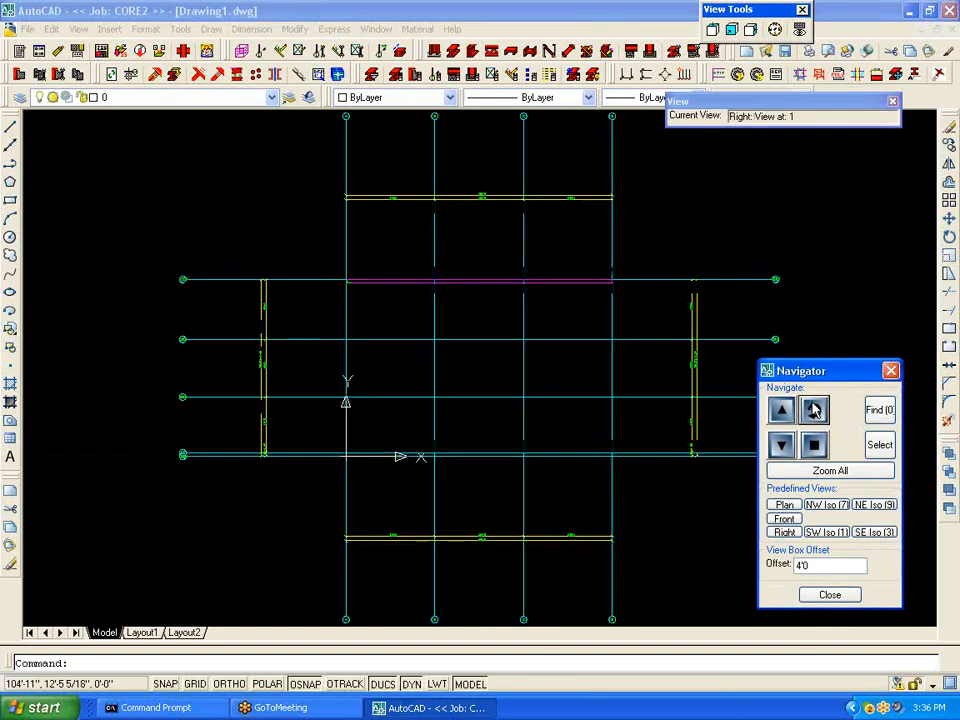
click(814, 409)
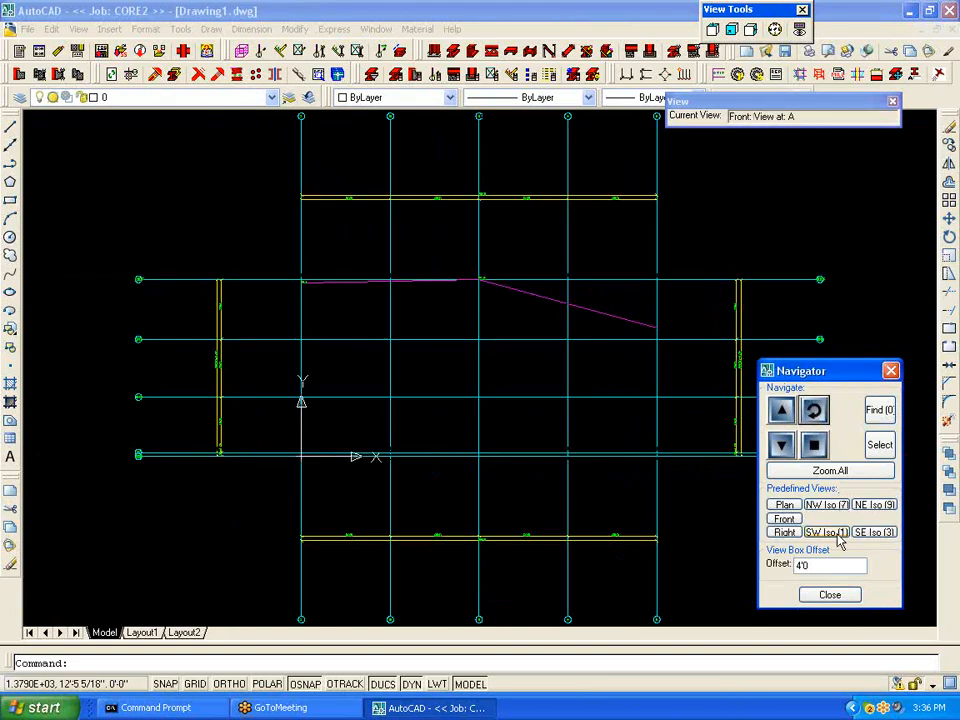
click(830, 595)
scroll(487, 190, up, 4)
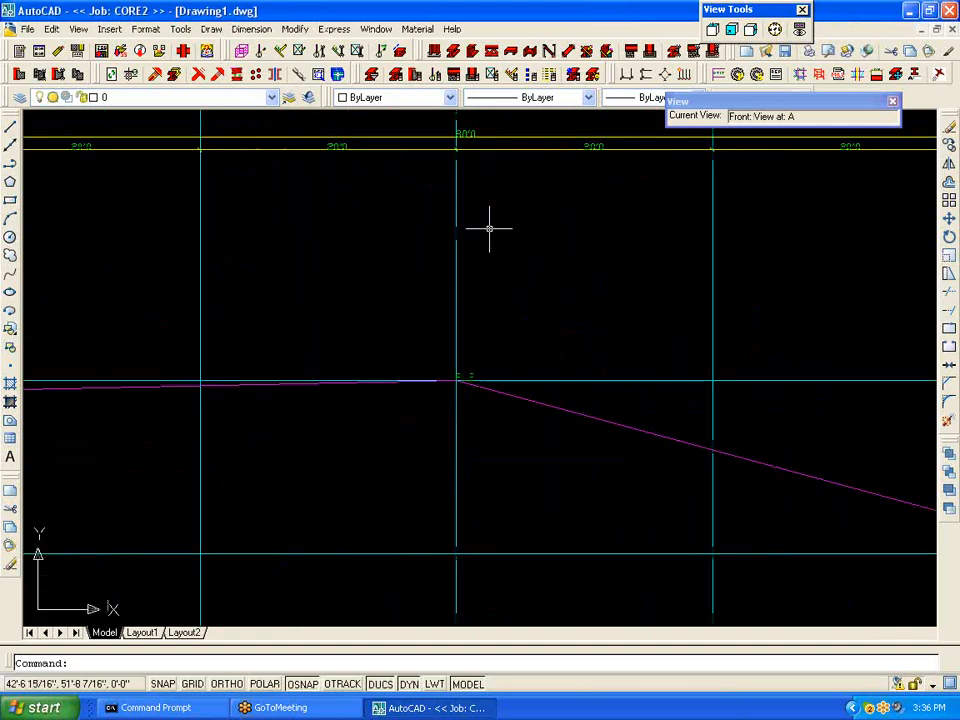
scroll(491, 223, down, 4)
scroll(569, 296, up, 2)
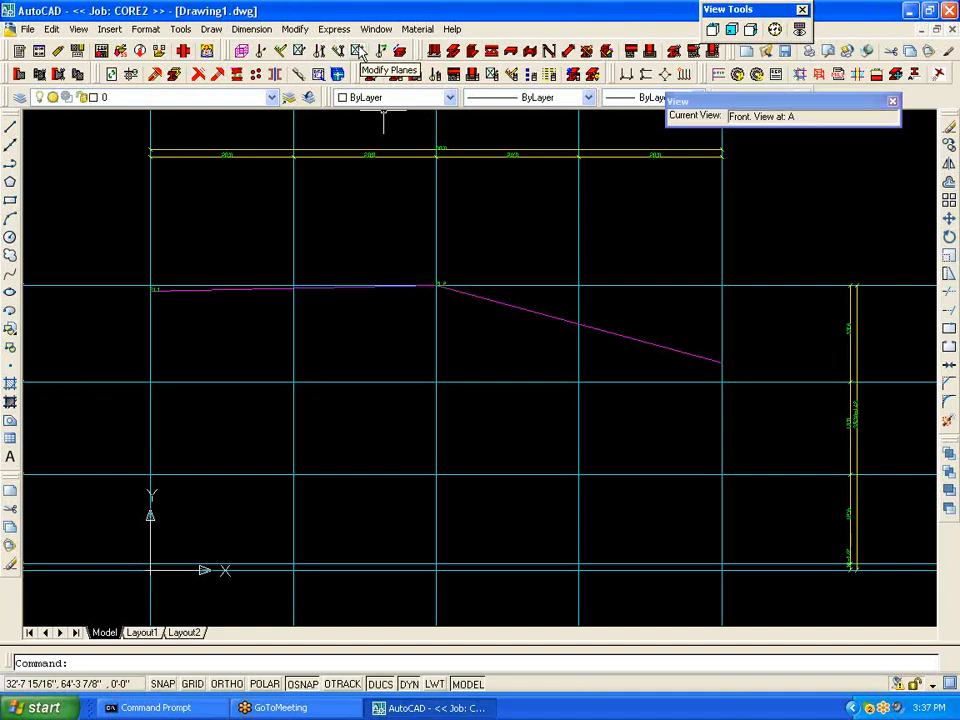
Step: Modify plane PL2 so that its third point's height is FF+38'2
click(360, 52)
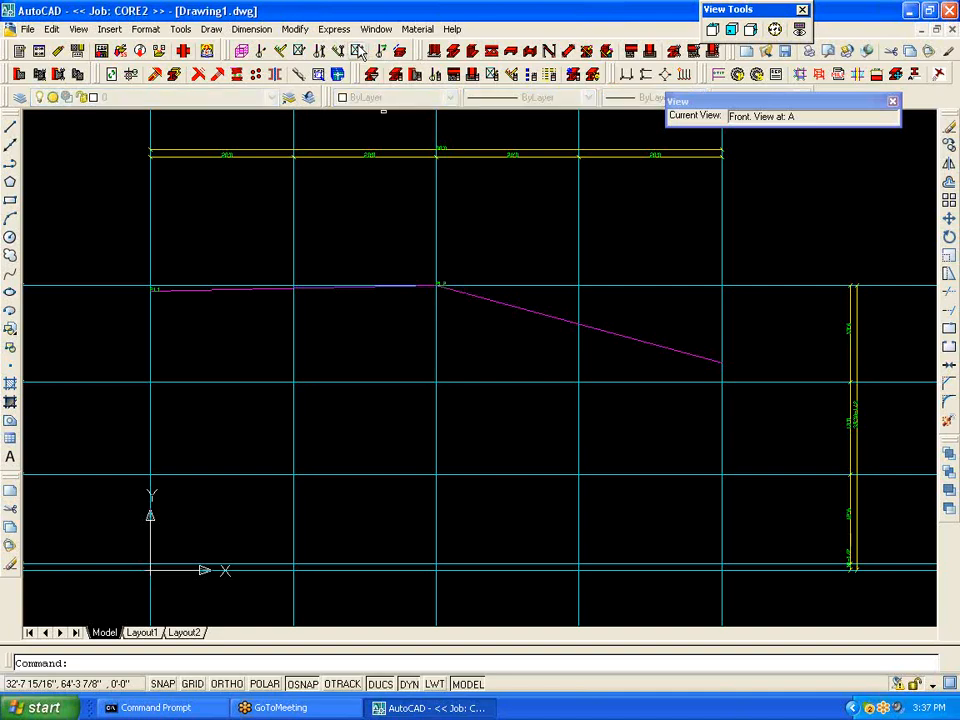
click(507, 306)
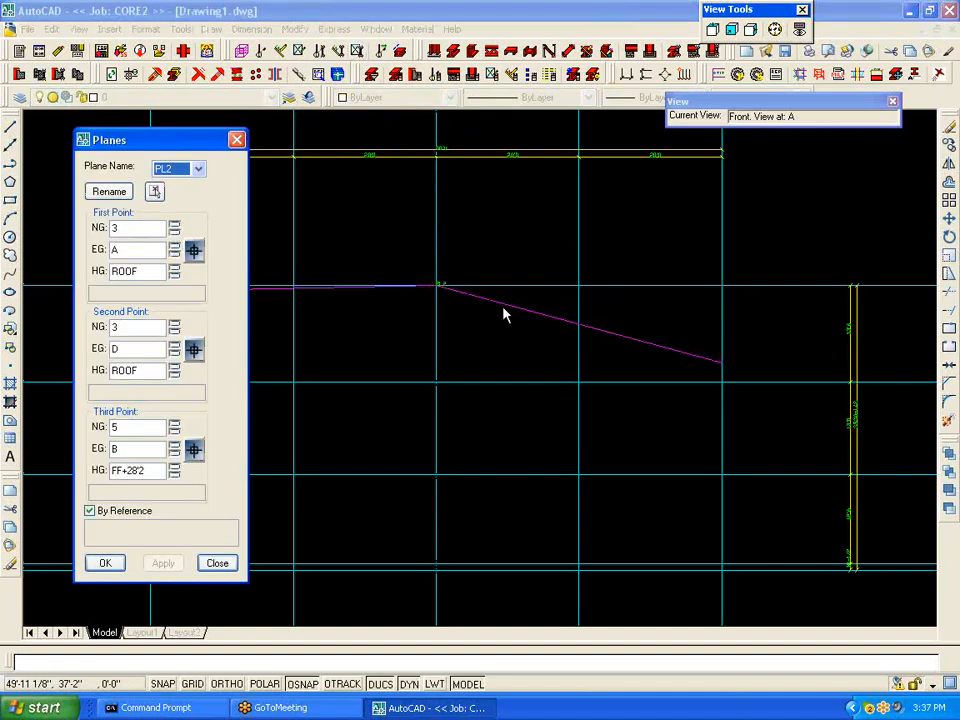
click(131, 469)
text(8)
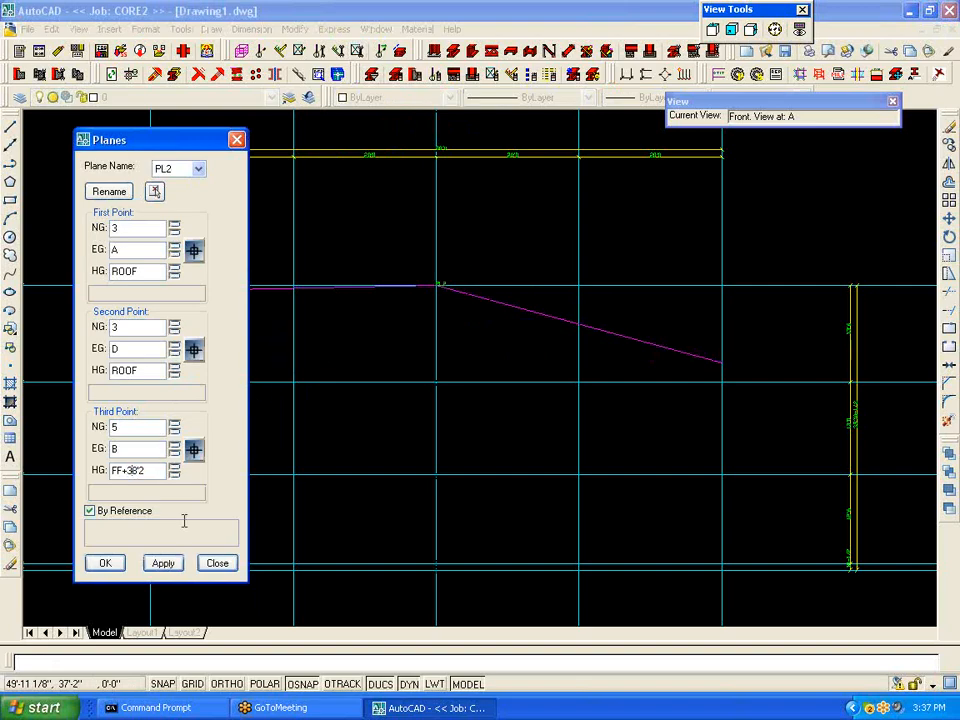
click(167, 565)
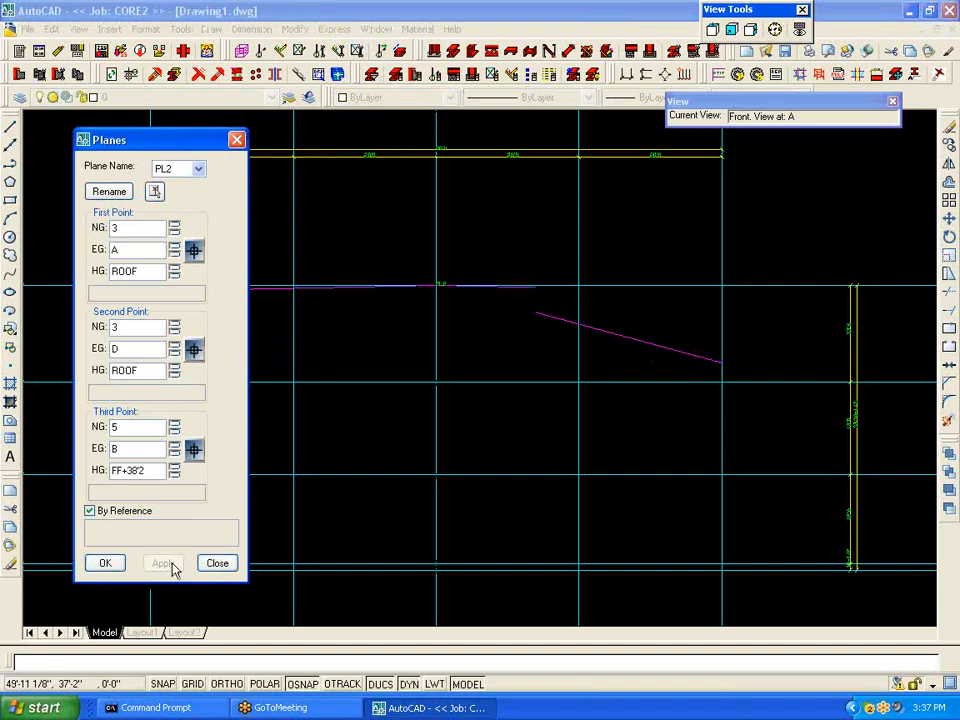
click(113, 563)
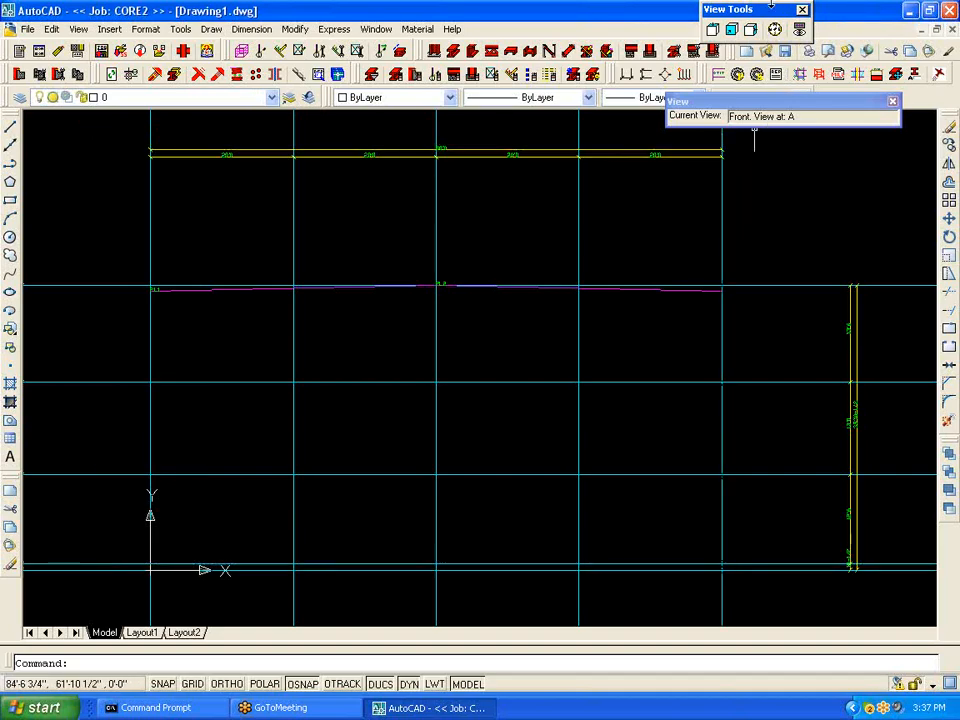
Step: Return to the top view at BOP and close the Navigator
click(775, 30)
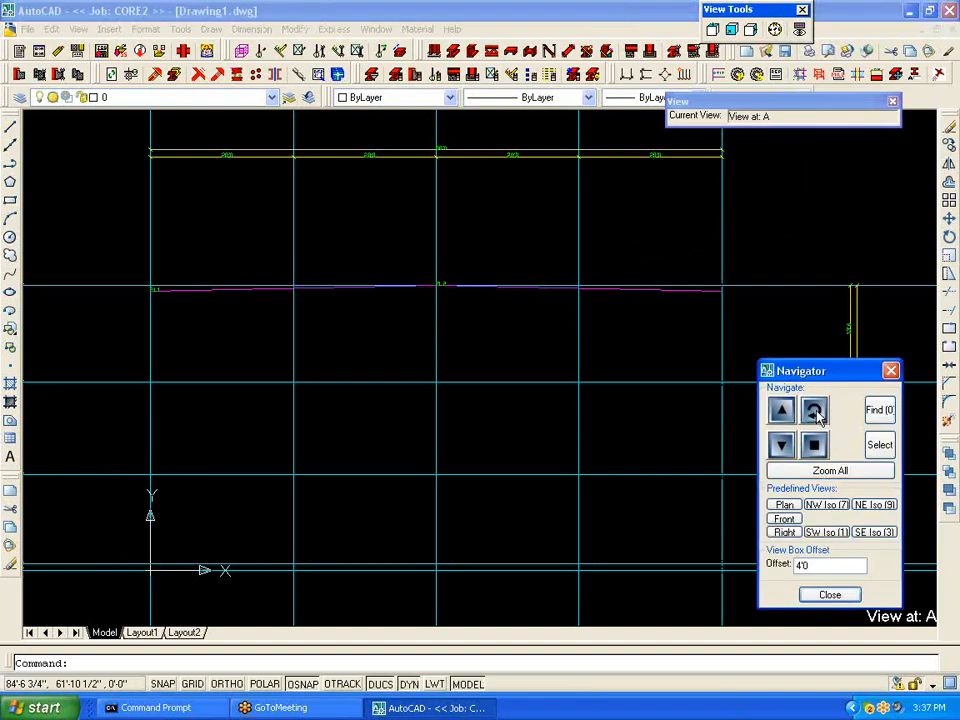
click(781, 415)
click(781, 412)
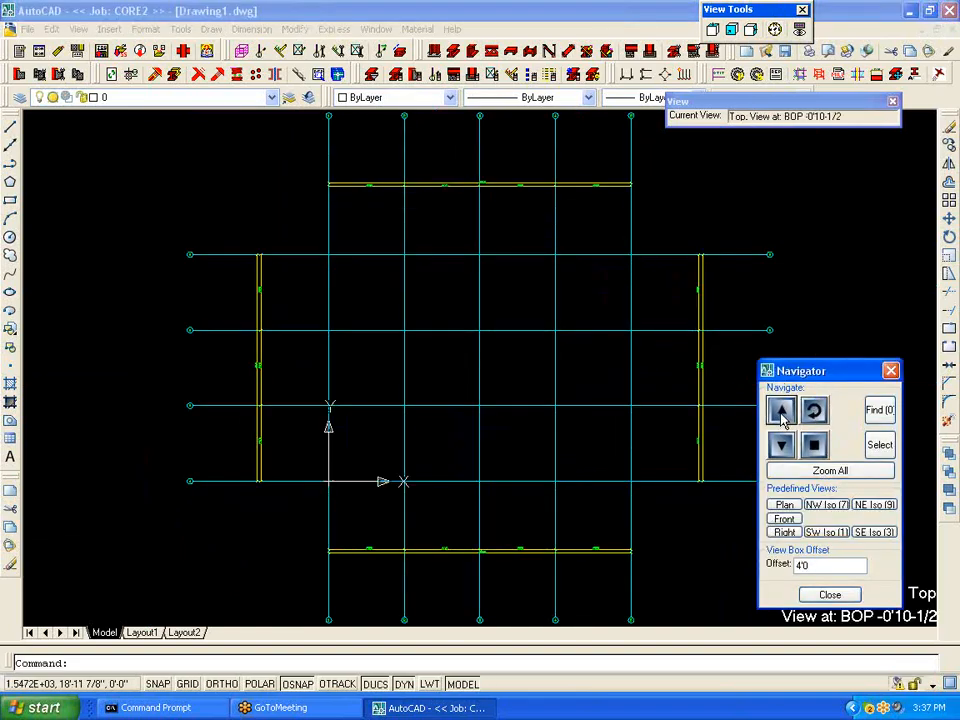
click(813, 597)
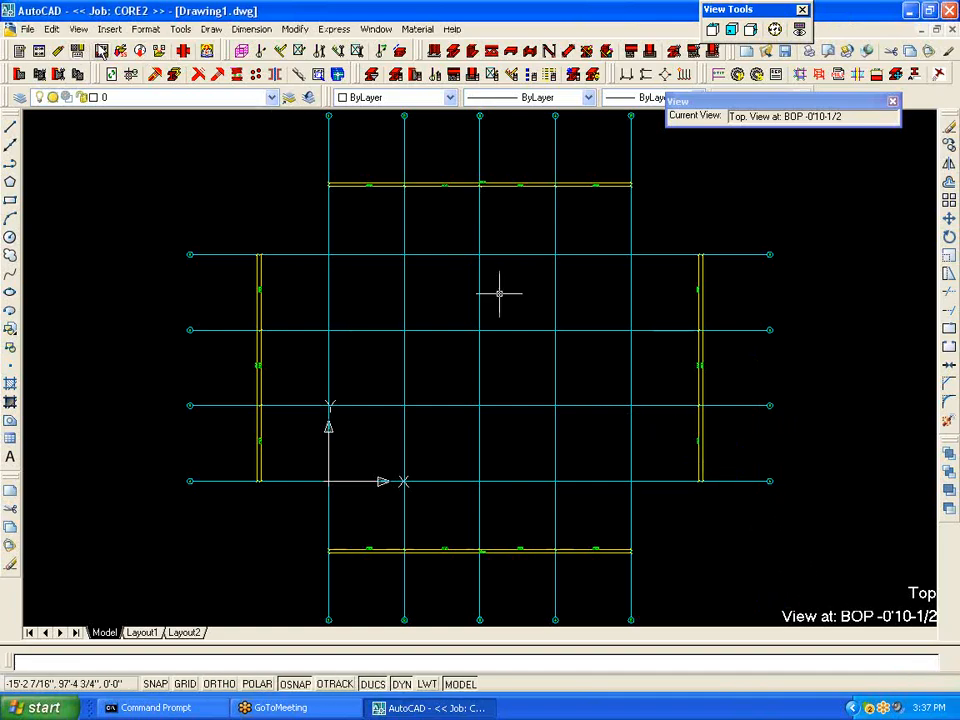
Step: Save the project and add N grid line 2.3 at a distance of 3'0 relative to grid line 2
click(101, 50)
click(476, 375)
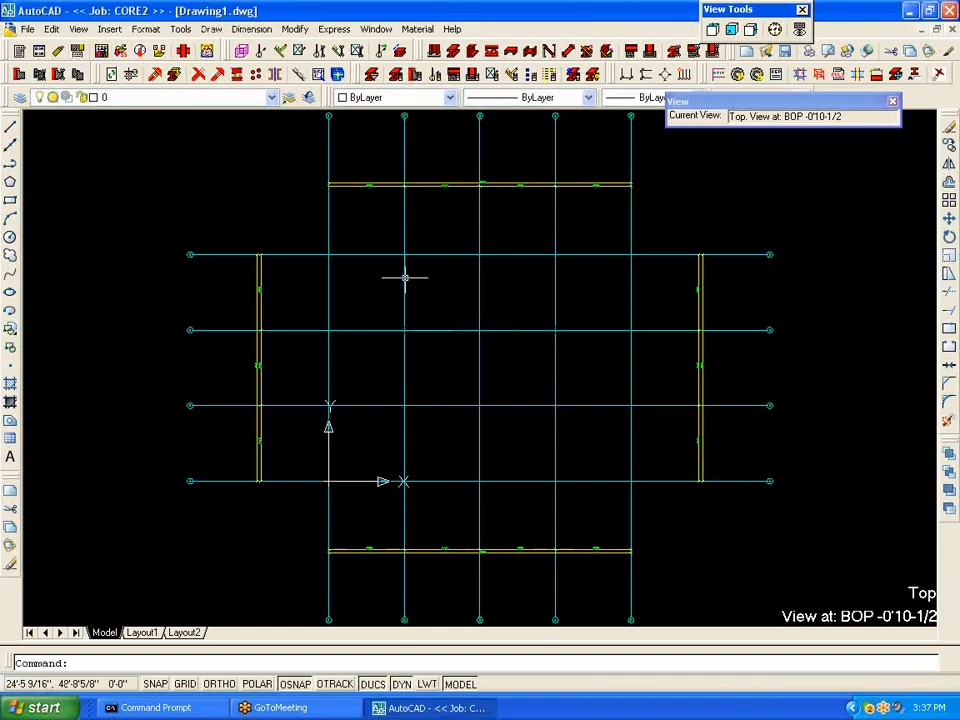
click(259, 50)
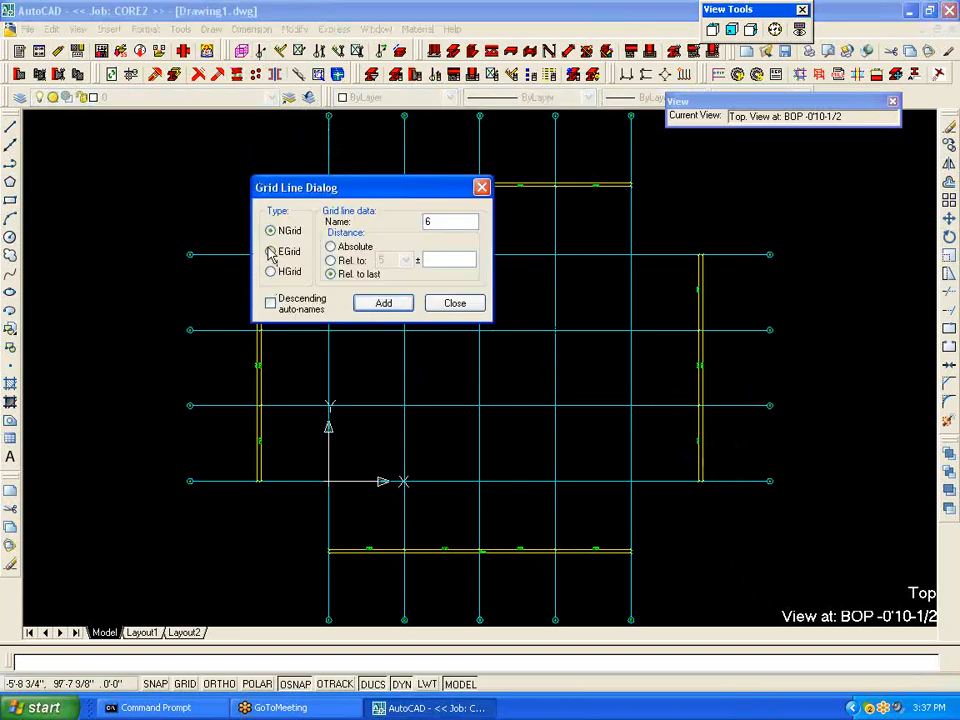
click(331, 261)
click(404, 260)
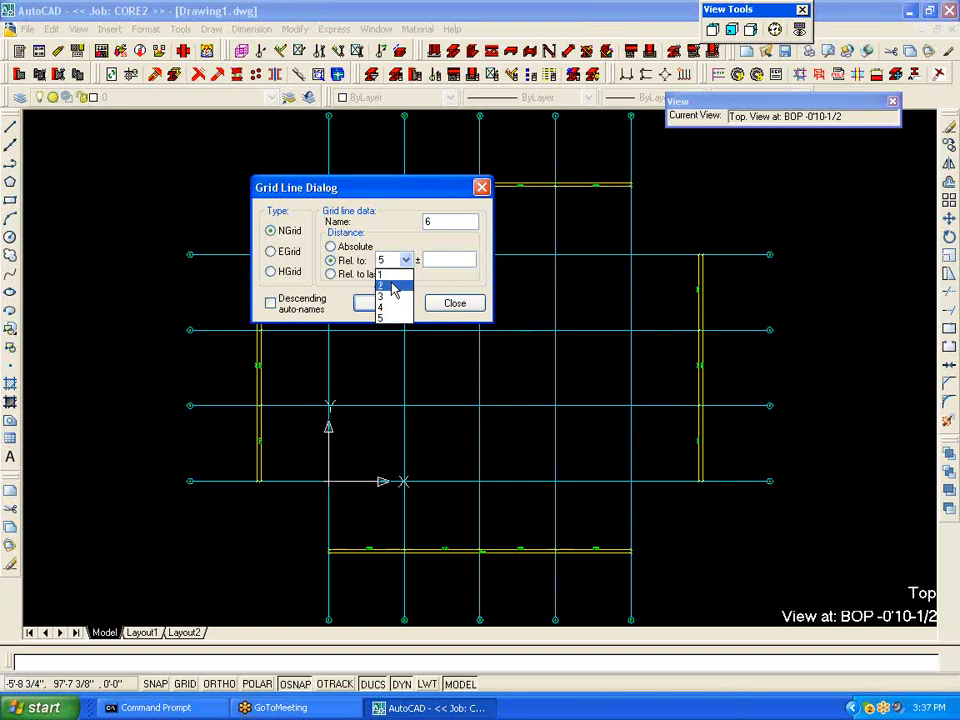
click(393, 287)
text(2.3)
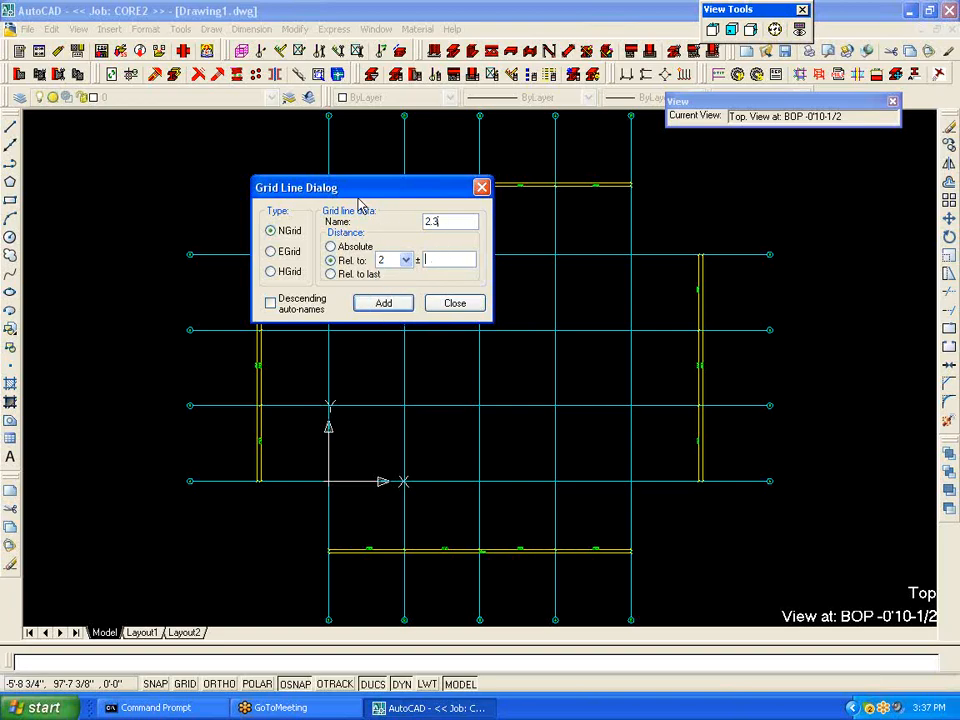
click(382, 303)
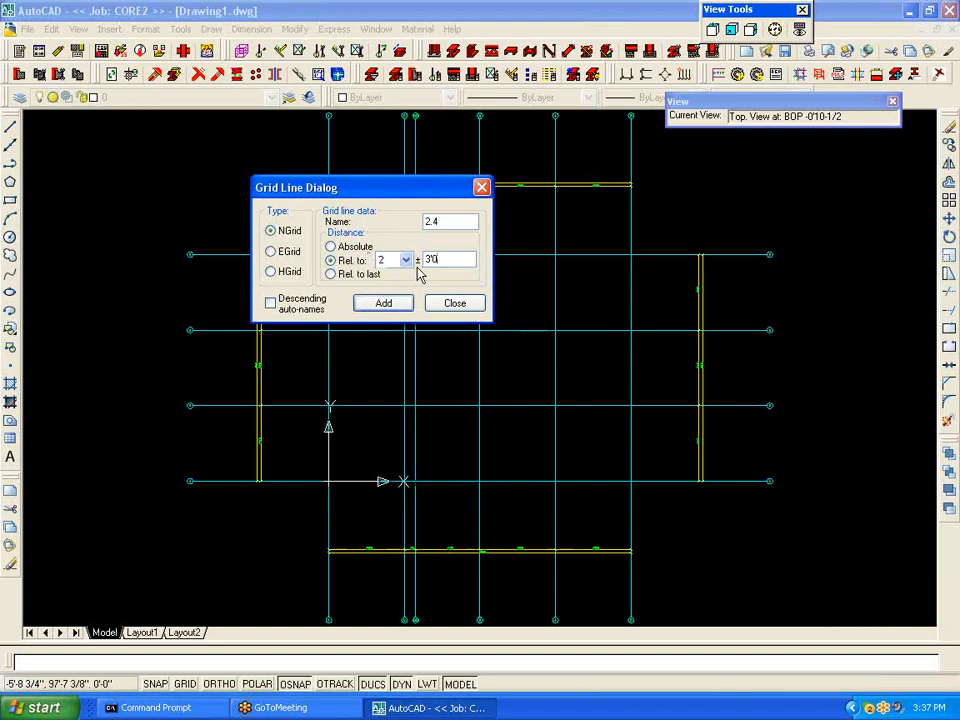
Step: Add N grid line 3.7 at -3'0 relative to grid line 3, finish adding grid lines and close the Navigator
click(405, 259)
click(388, 296)
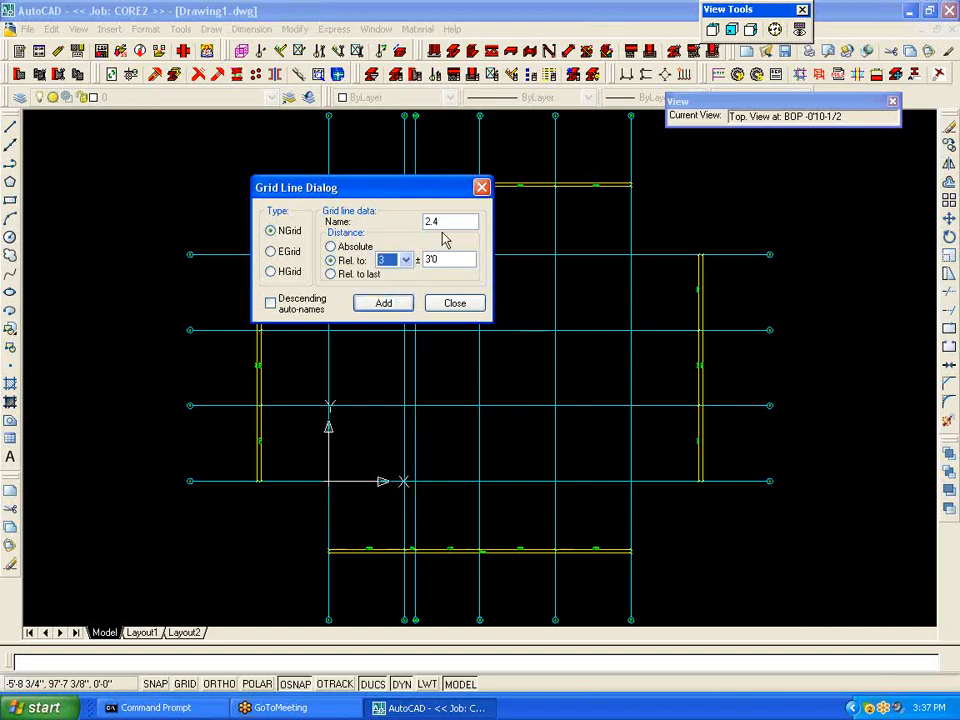
double_click(445, 224)
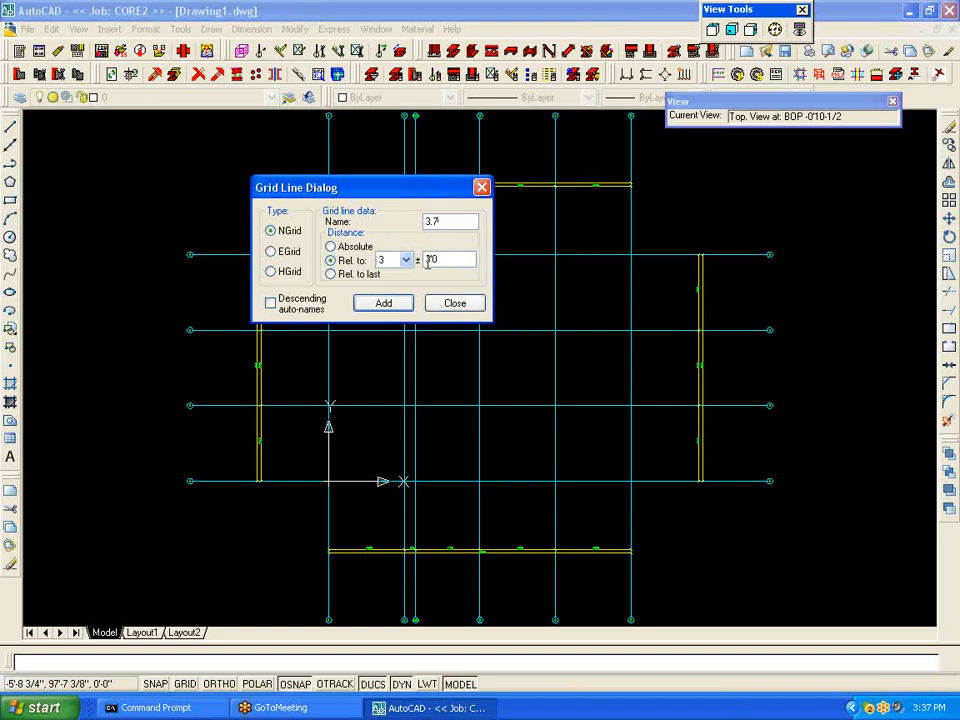
text(-)
click(384, 303)
click(452, 303)
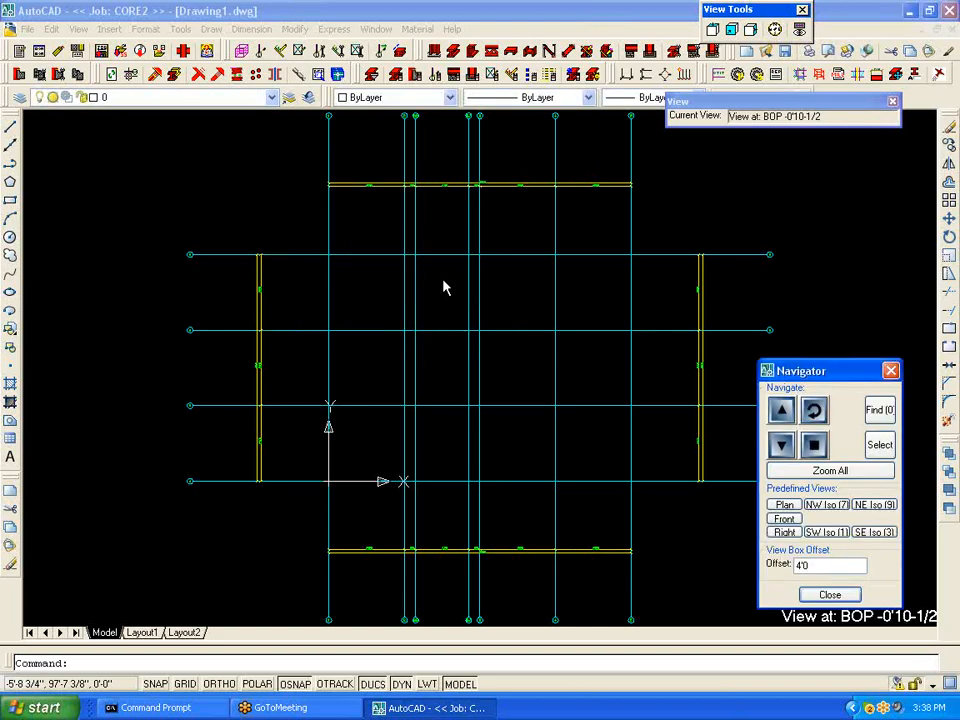
click(830, 594)
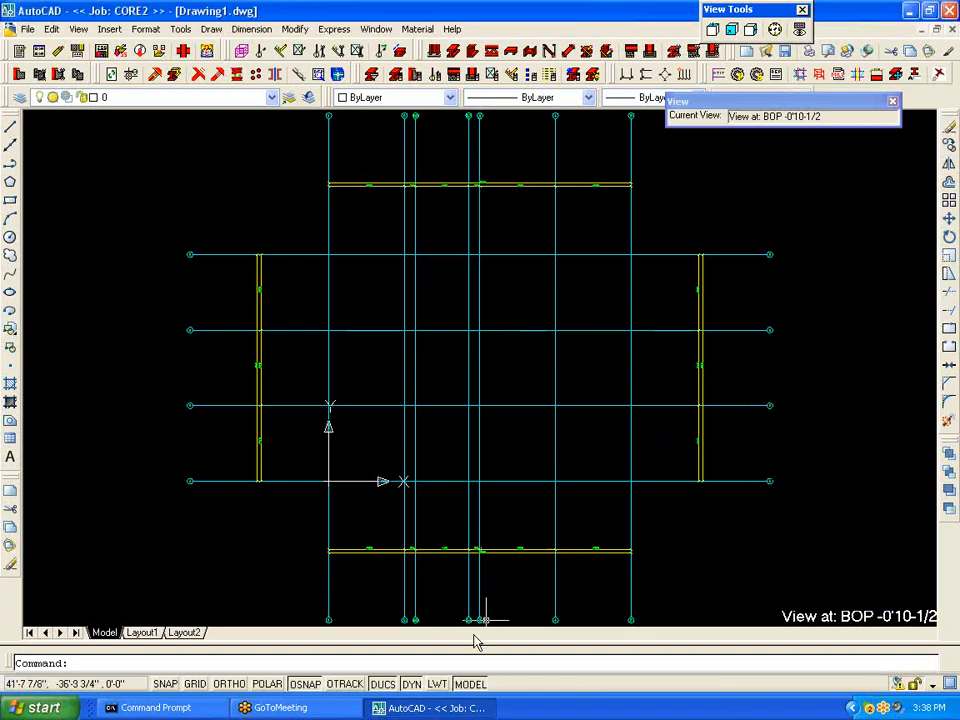
Step: Examine the labels and spacing dimensions of the N grid lines near their lower ends
scroll(465, 615, up, 5)
middle_drag(465, 615, 467, 371)
scroll(471, 381, down, 5)
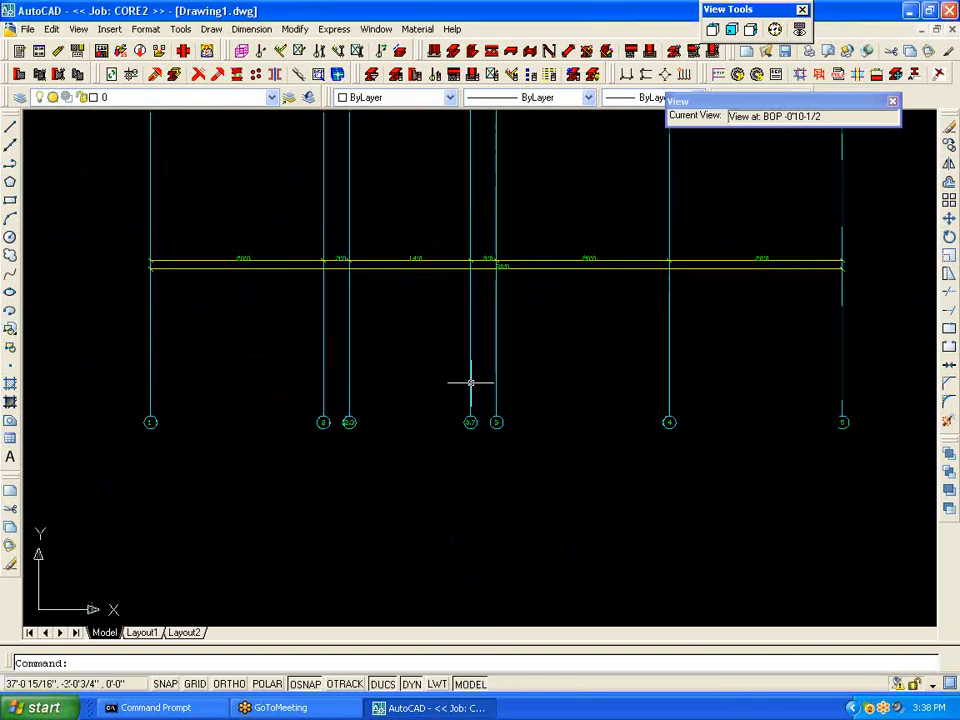
scroll(487, 270, up, 6)
middle_drag(489, 268, 491, 370)
scroll(493, 375, down, 5)
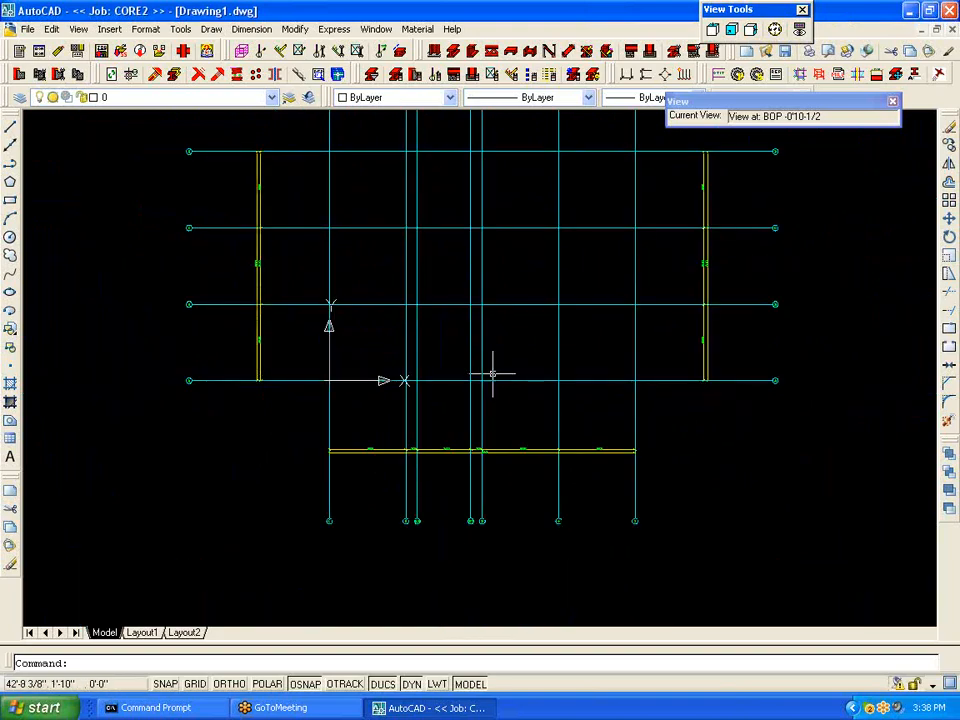
scroll(507, 525, up, 2)
scroll(507, 525, up, 2)
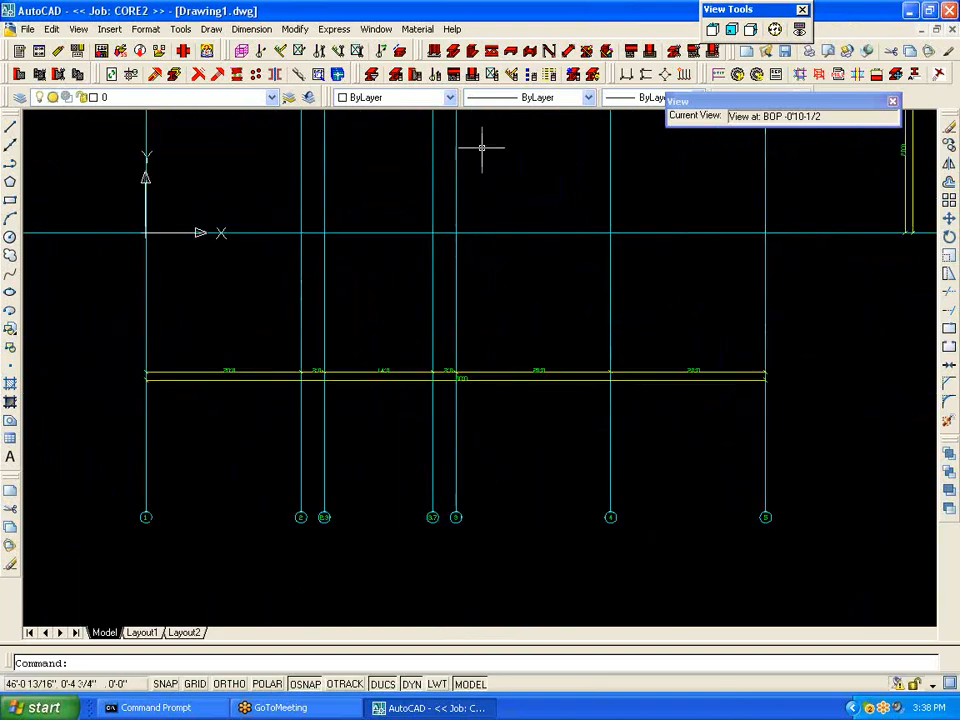
Step: Modify grid line 3.7 so that its distance is -3'0 relative to grid line 4, and check the resulting spacings
click(319, 51)
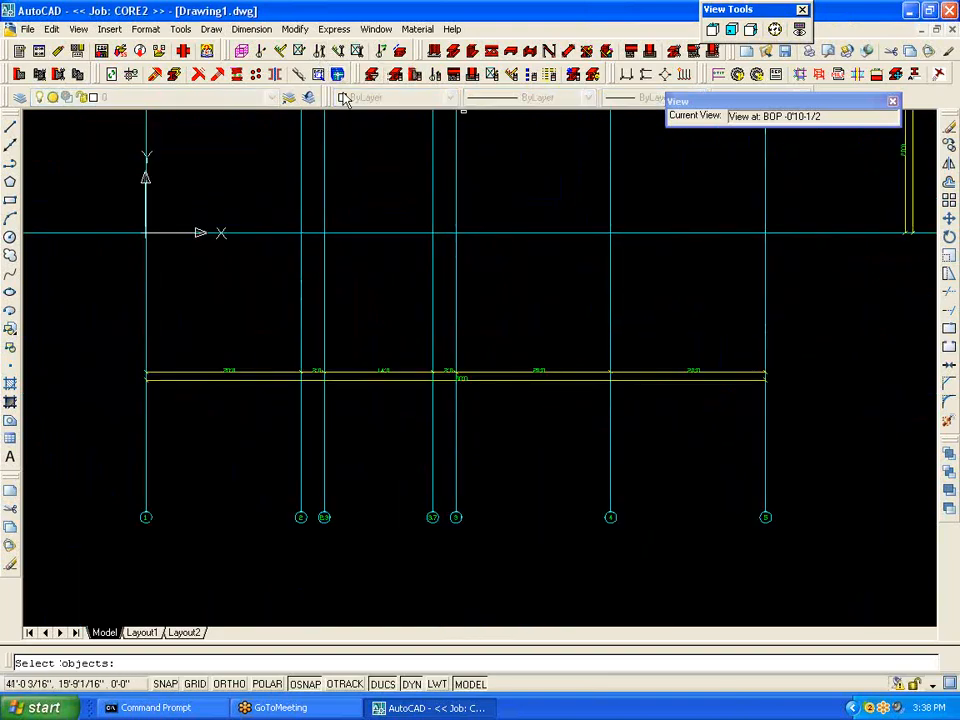
click(433, 437)
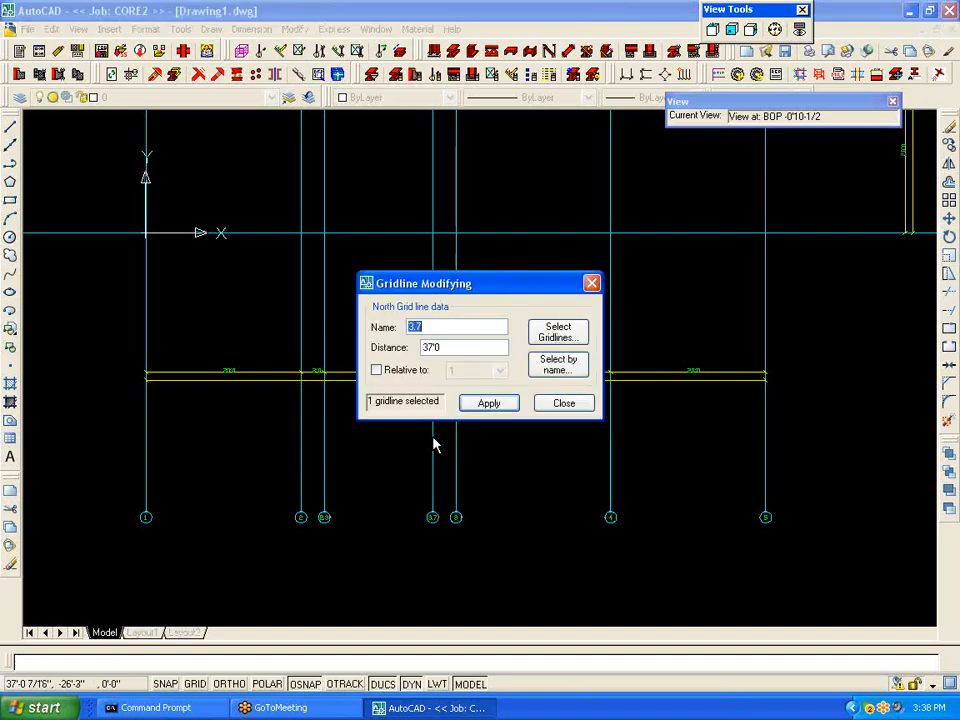
click(377, 370)
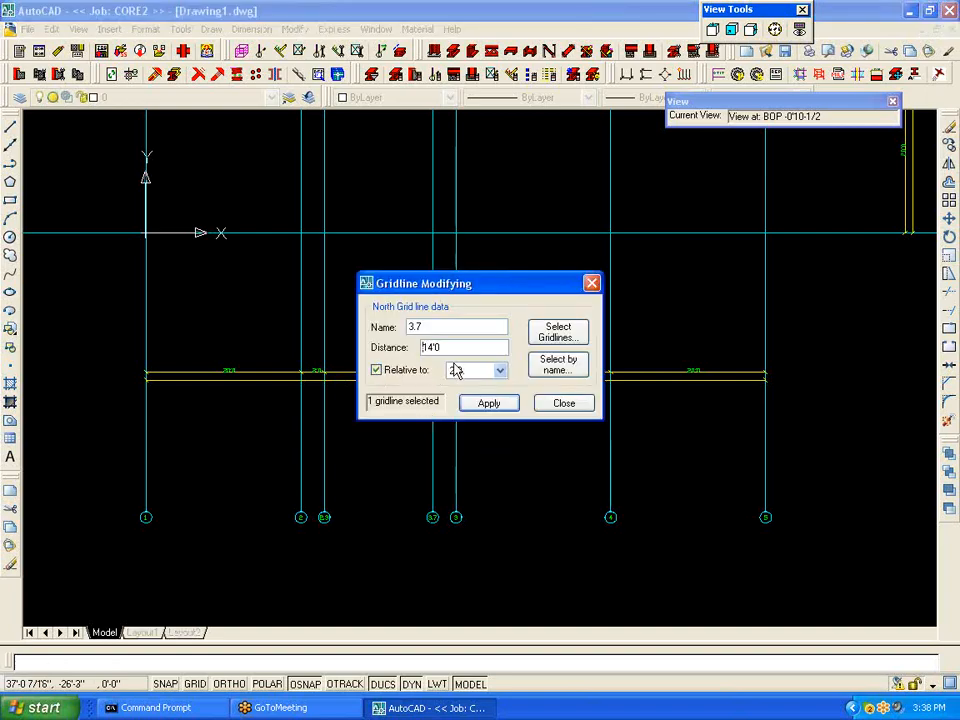
click(500, 371)
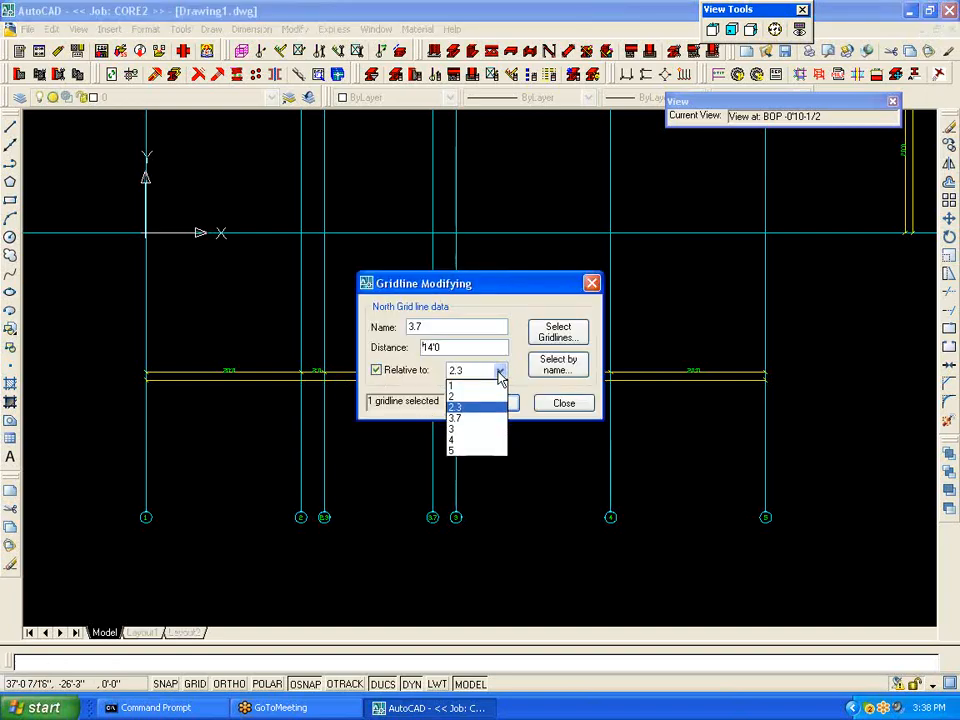
click(484, 441)
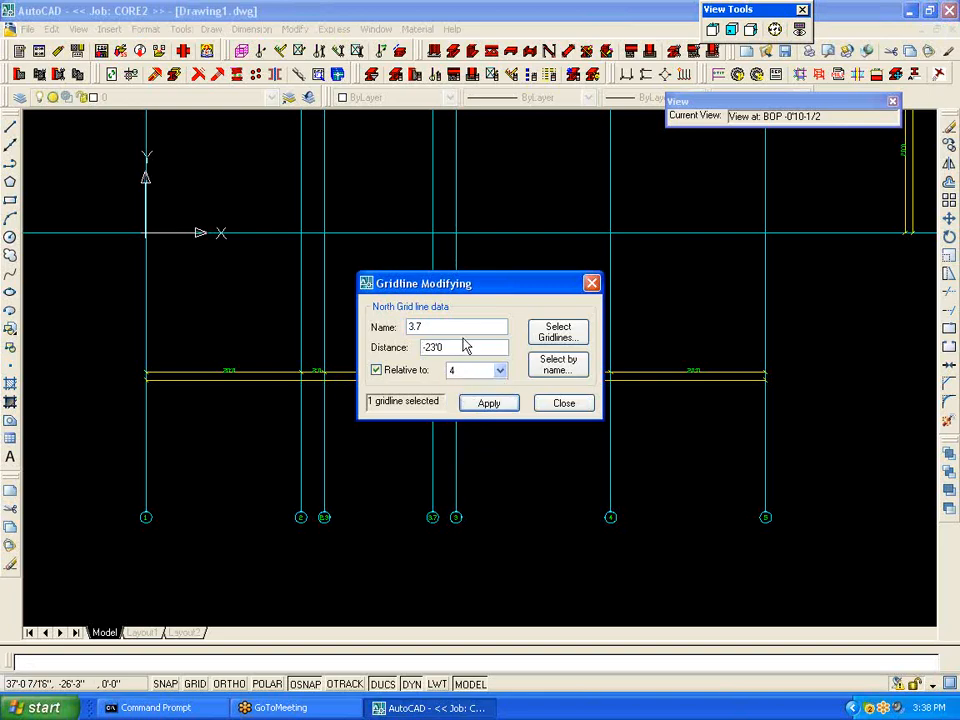
click(432, 346)
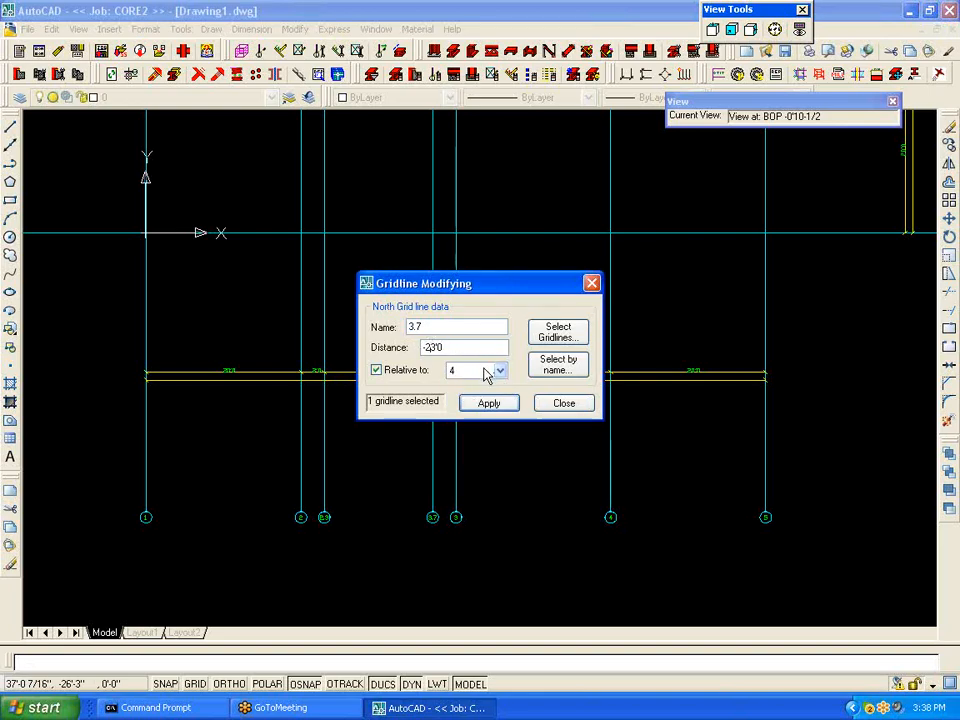
key(BackSpace)
click(489, 403)
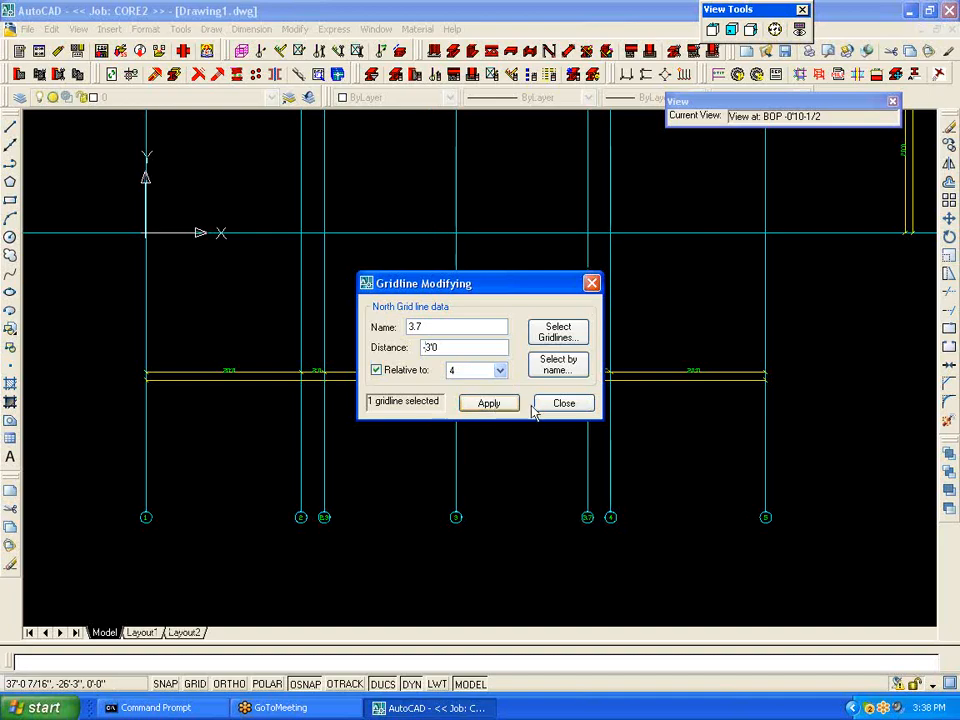
click(562, 405)
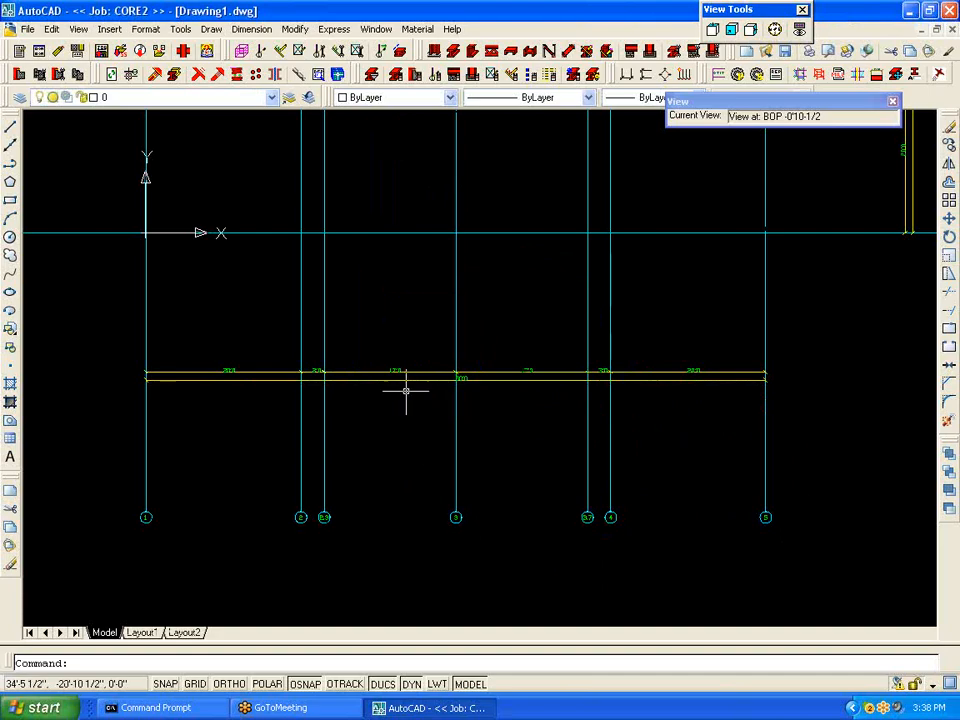
scroll(405, 381, up, 5)
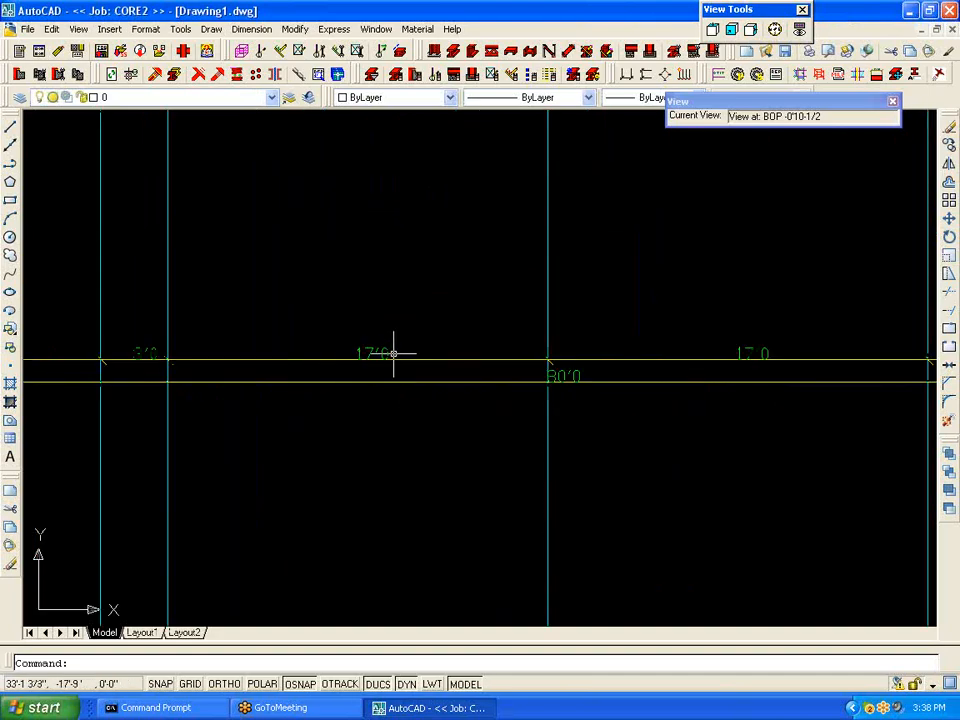
scroll(394, 354, down, 9)
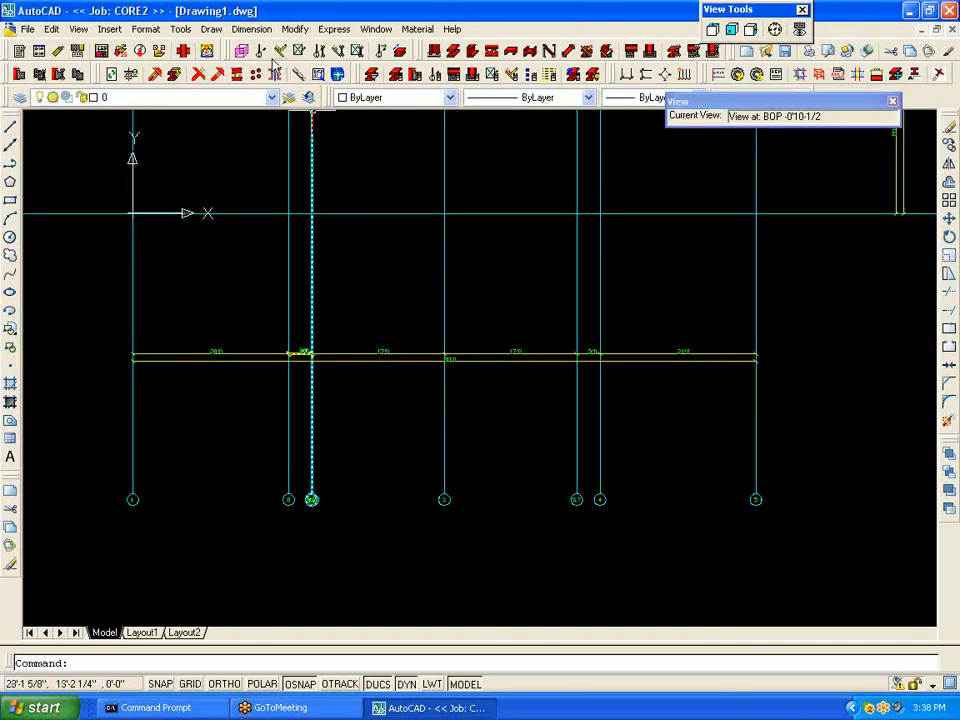
click(321, 50)
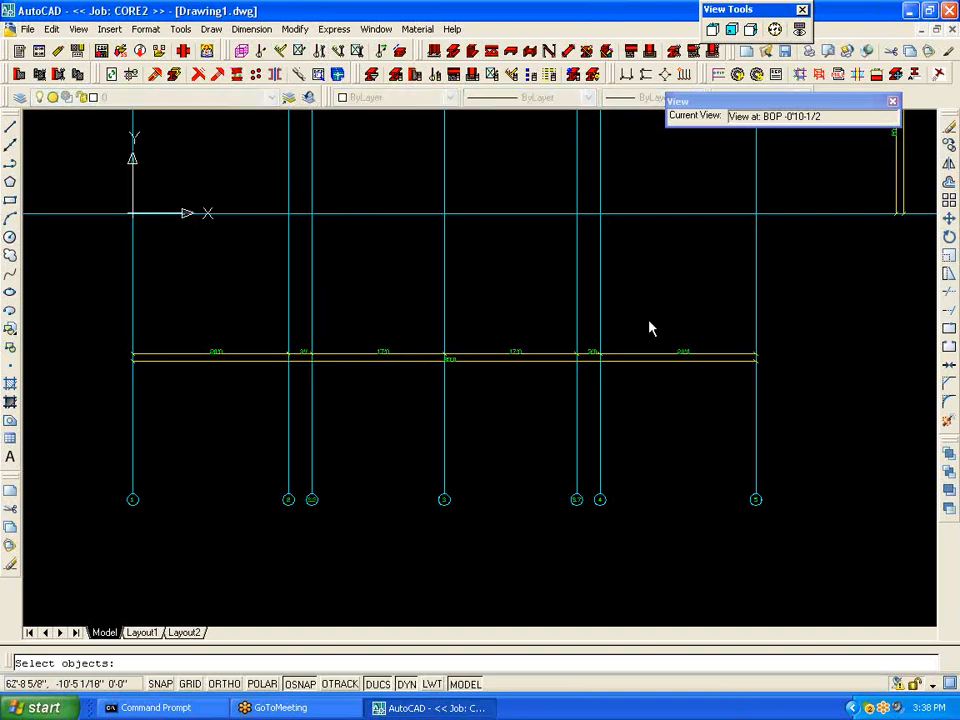
click(779, 421)
click(444, 414)
key(Return)
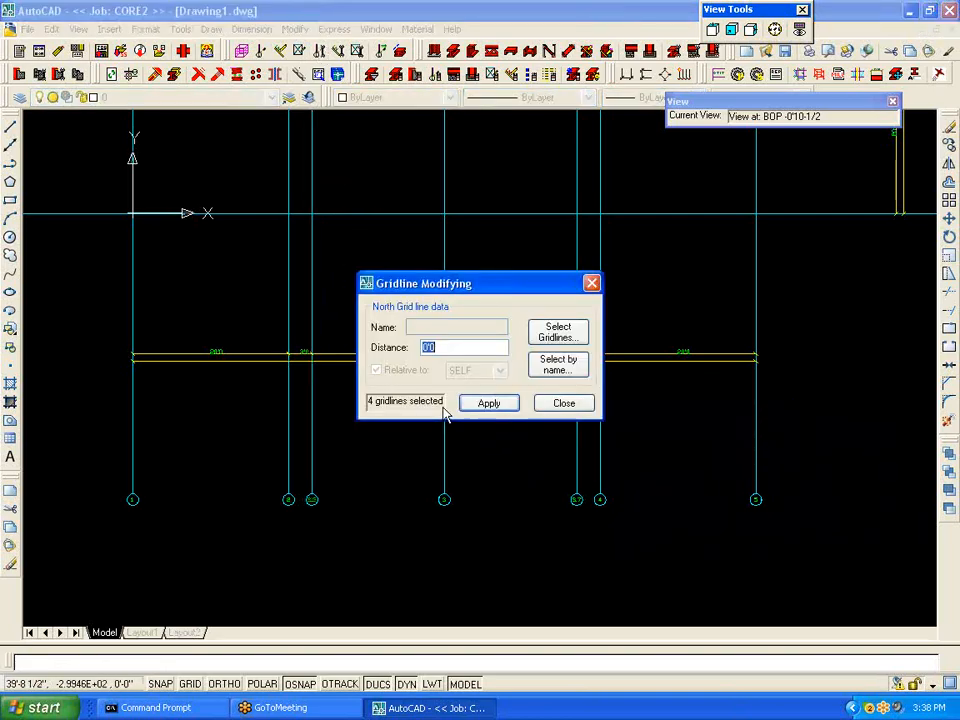
text(1')
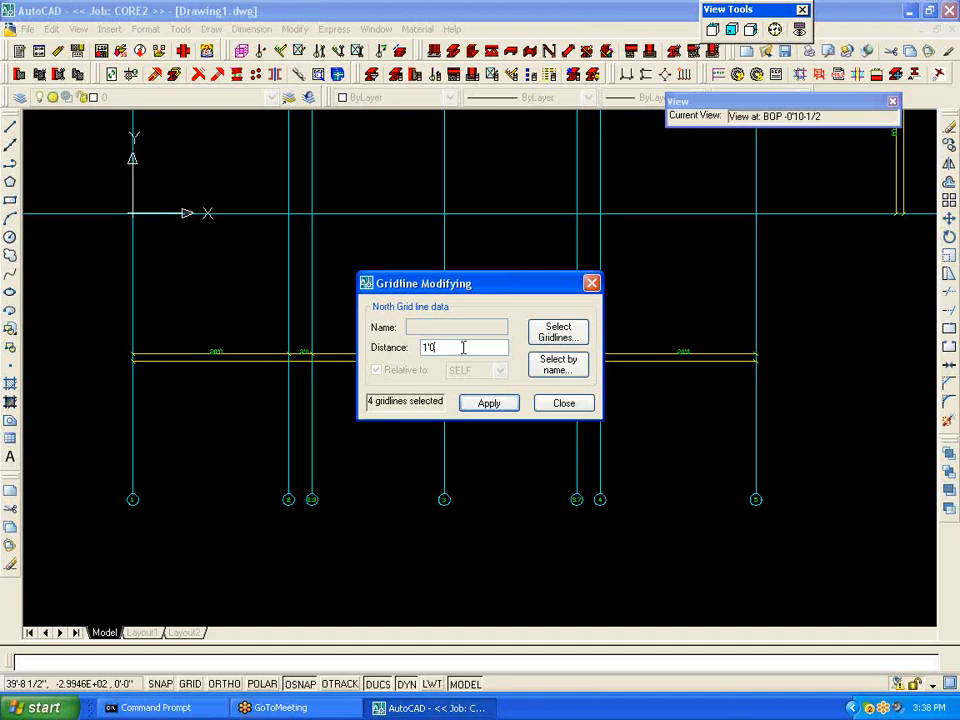
click(578, 410)
Step: Save the project with the intermediate N grid lines in place
scroll(531, 401, down, 3)
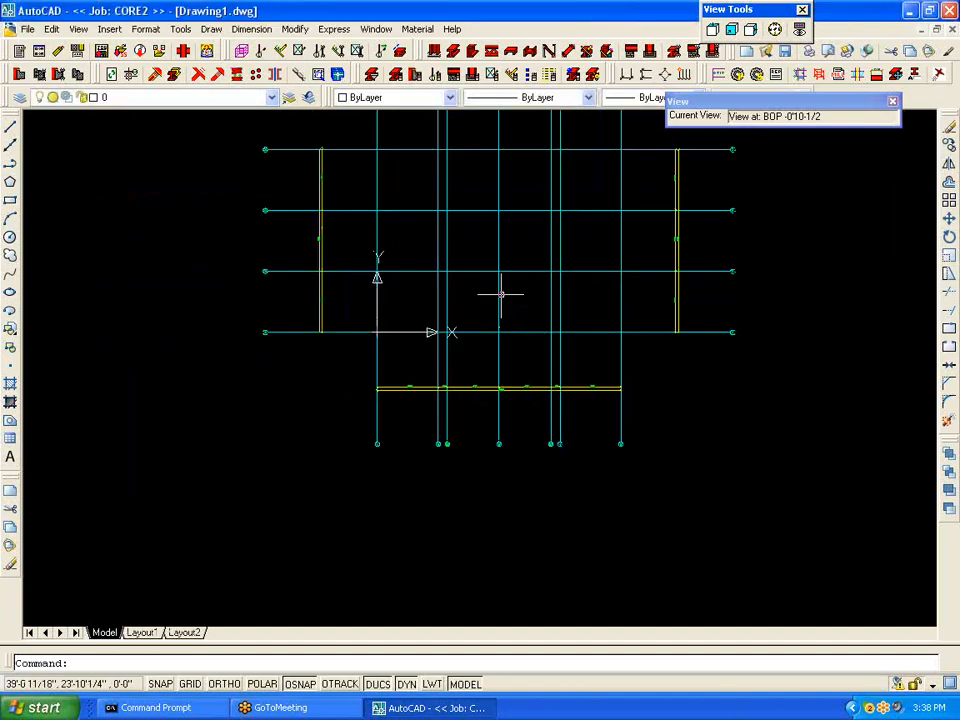
middle_drag(497, 294, 540, 414)
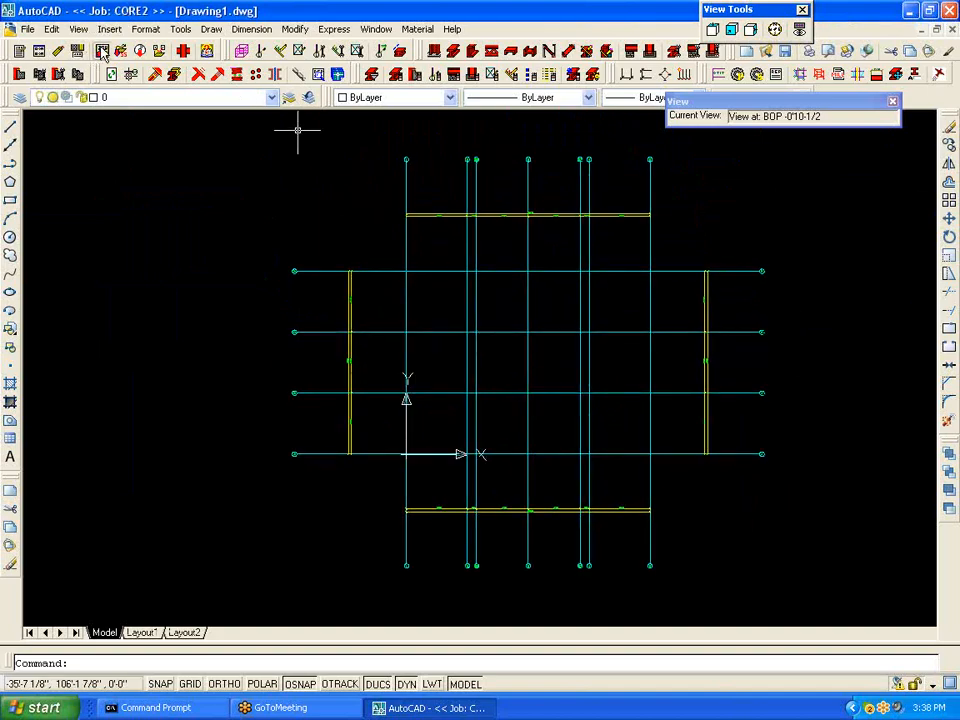
click(106, 49)
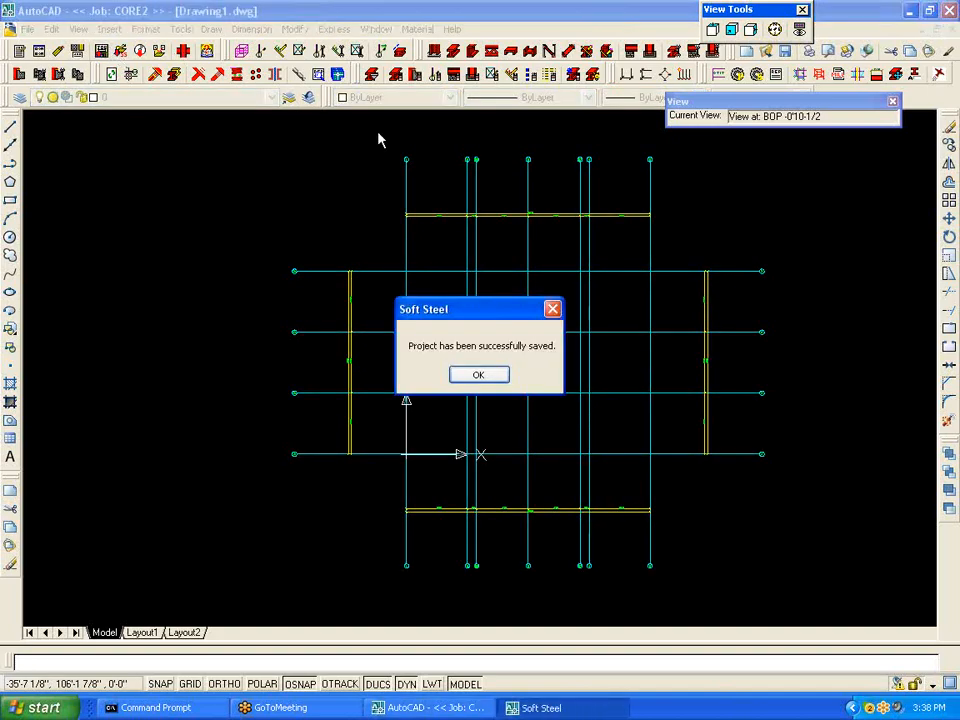
click(479, 375)
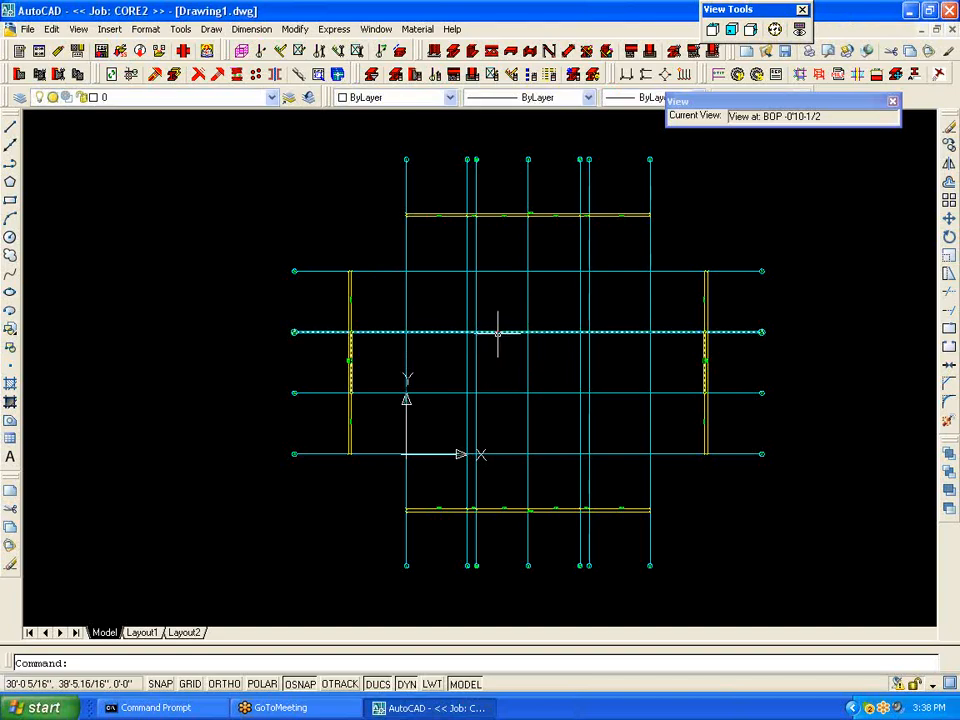
Step: Start adding a column and set its shape to W14X370
click(431, 52)
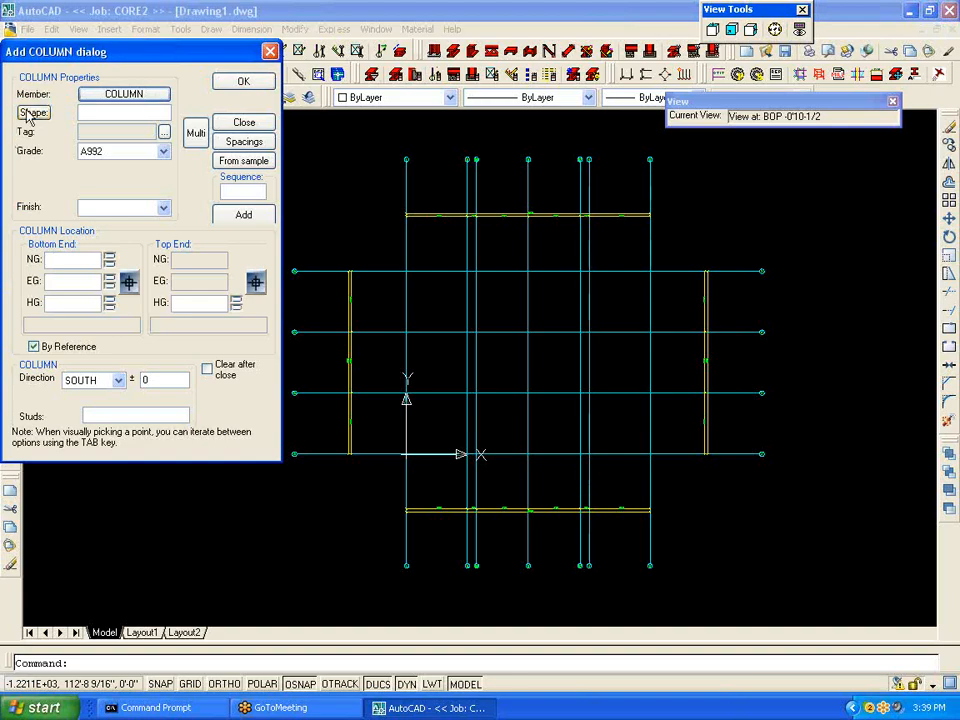
drag(137, 56, 160, 131)
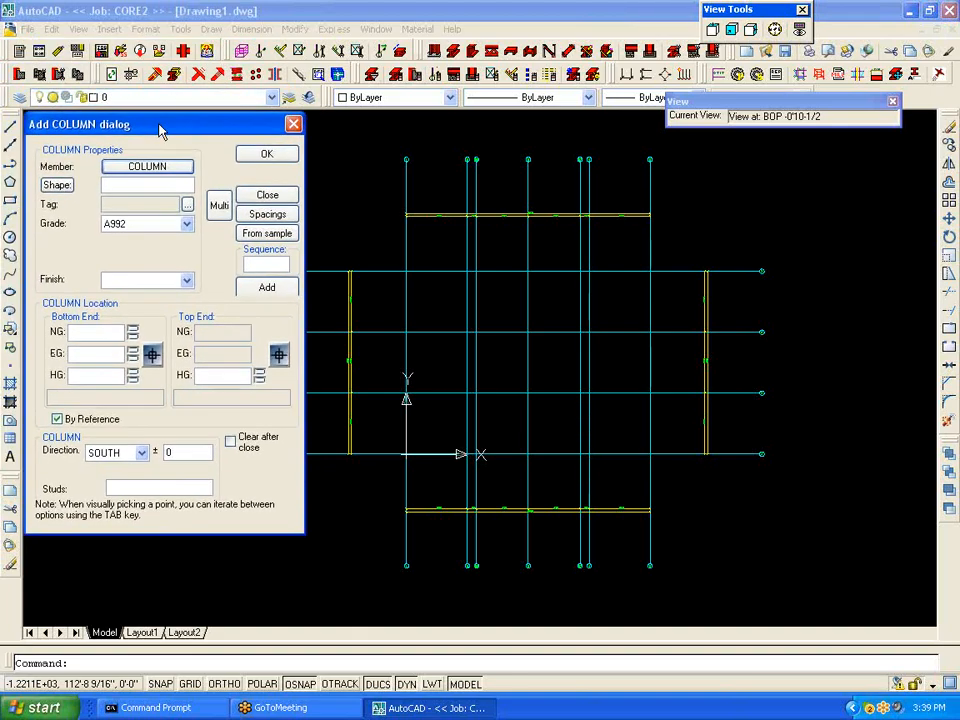
click(50, 185)
mouse_move(95, 246)
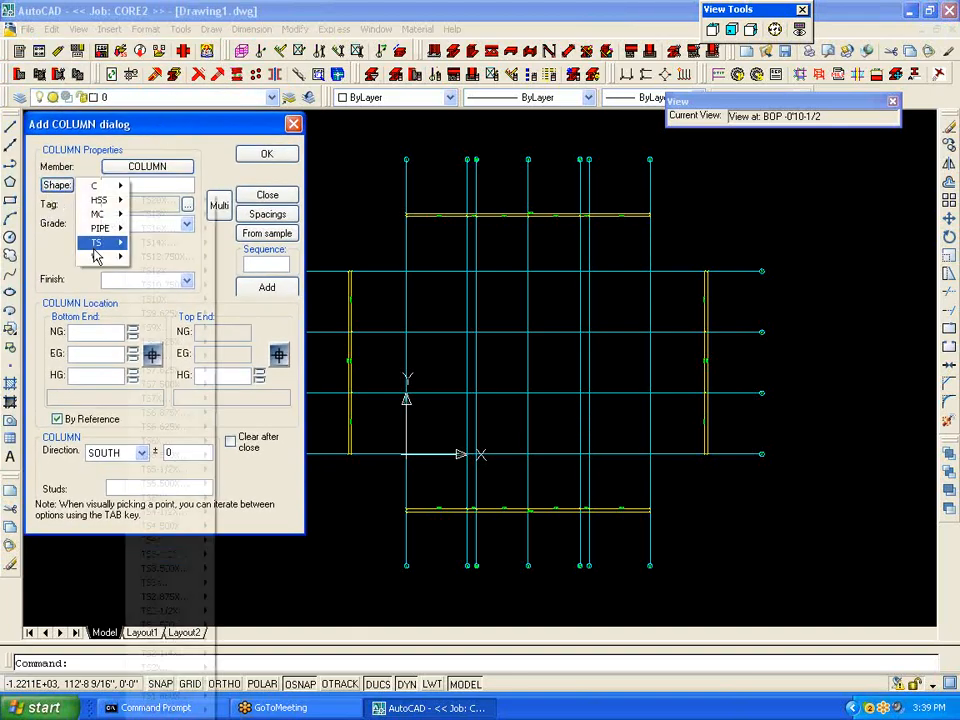
mouse_move(174, 430)
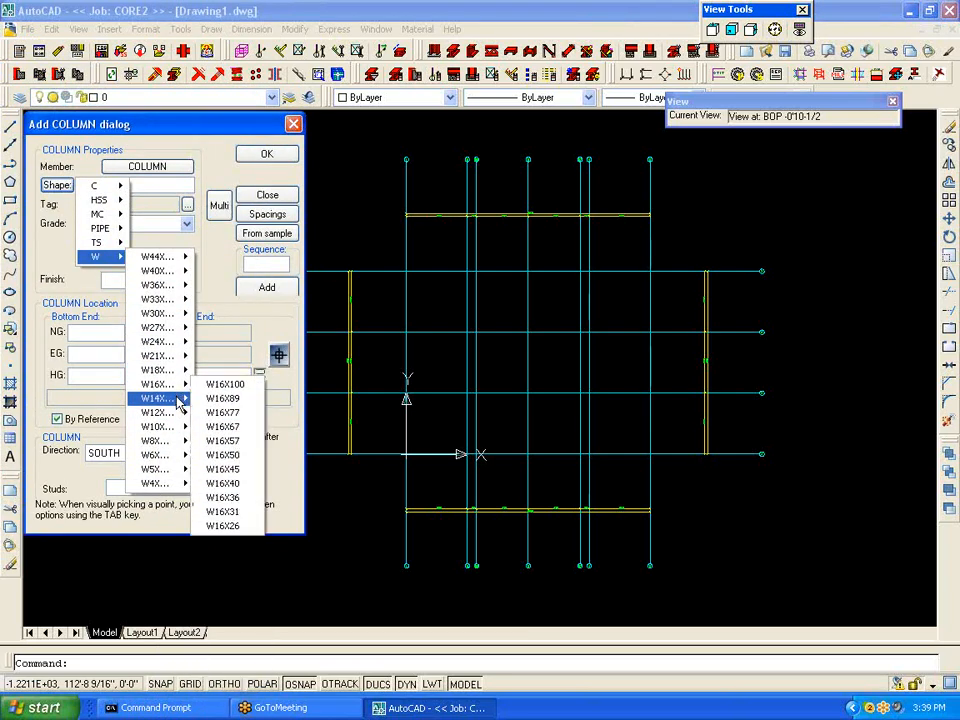
mouse_move(180, 399)
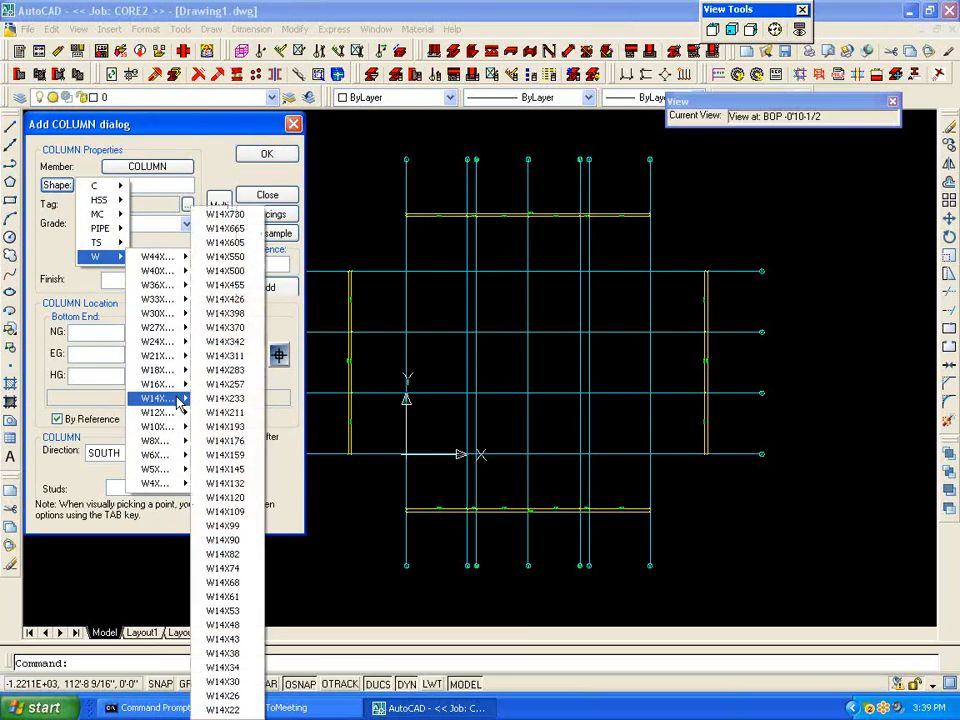
click(258, 328)
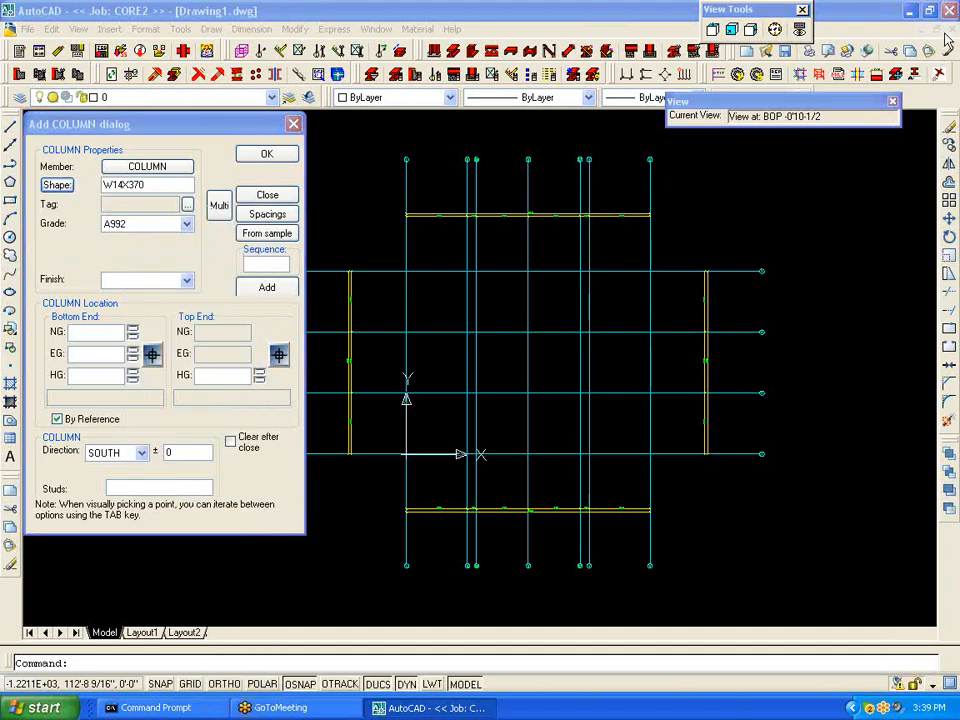
Step: Locate the column at grid 1 and A with its bottom end at BOP and its top end at sloped plane PL1
click(152, 356)
click(406, 454)
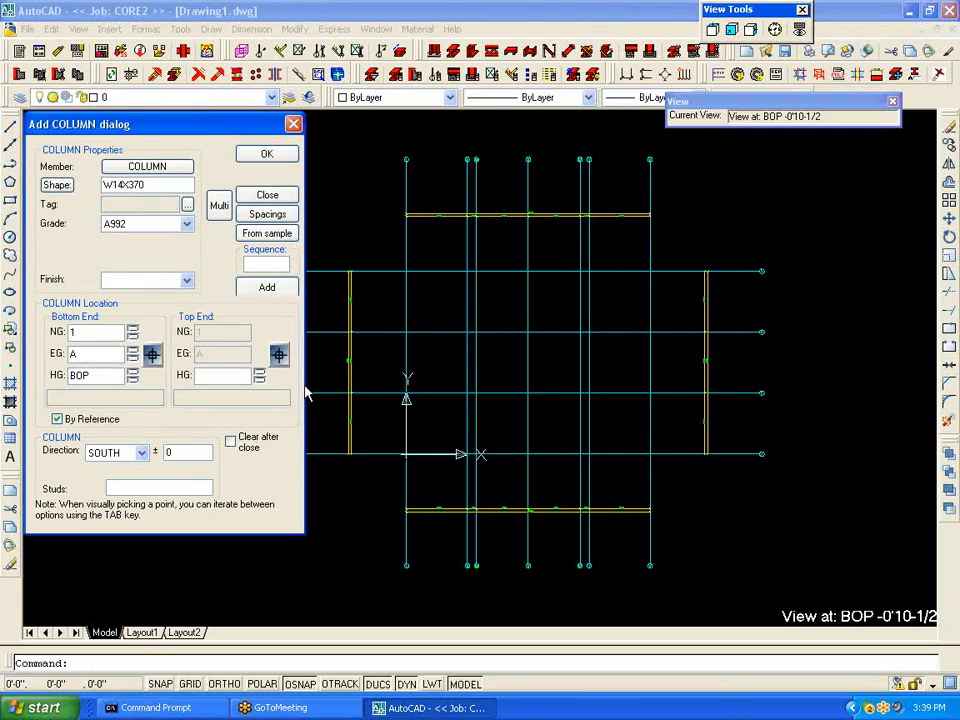
click(259, 375)
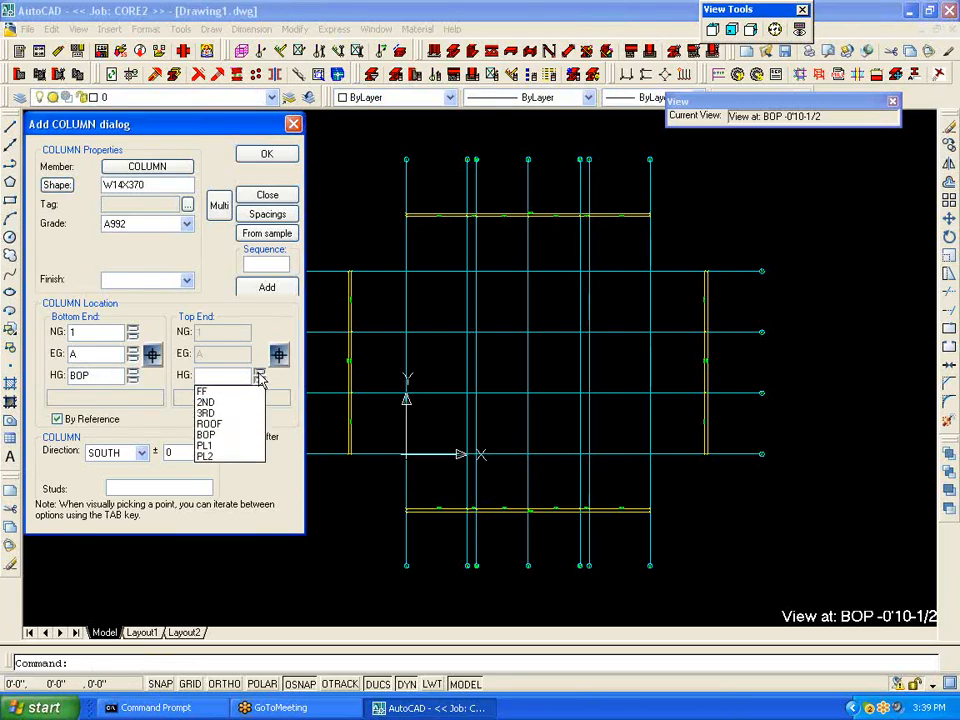
click(210, 446)
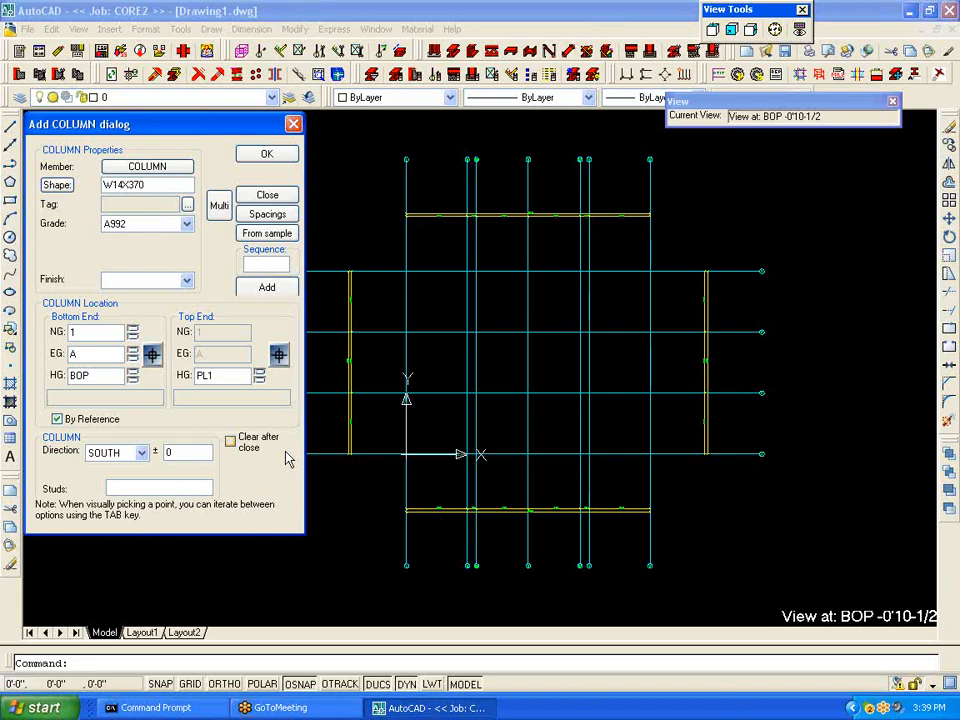
Step: Add the single W14X370 column at 1/A with direction SOUTH and offset 0, check its orientation and finish the command
click(142, 453)
click(142, 453)
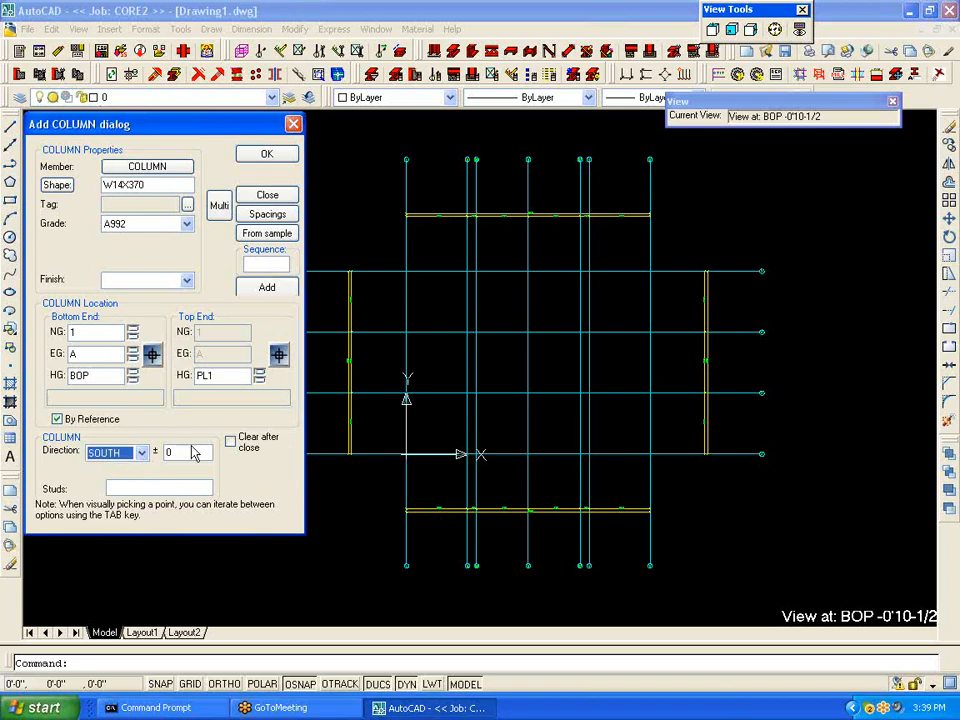
click(183, 452)
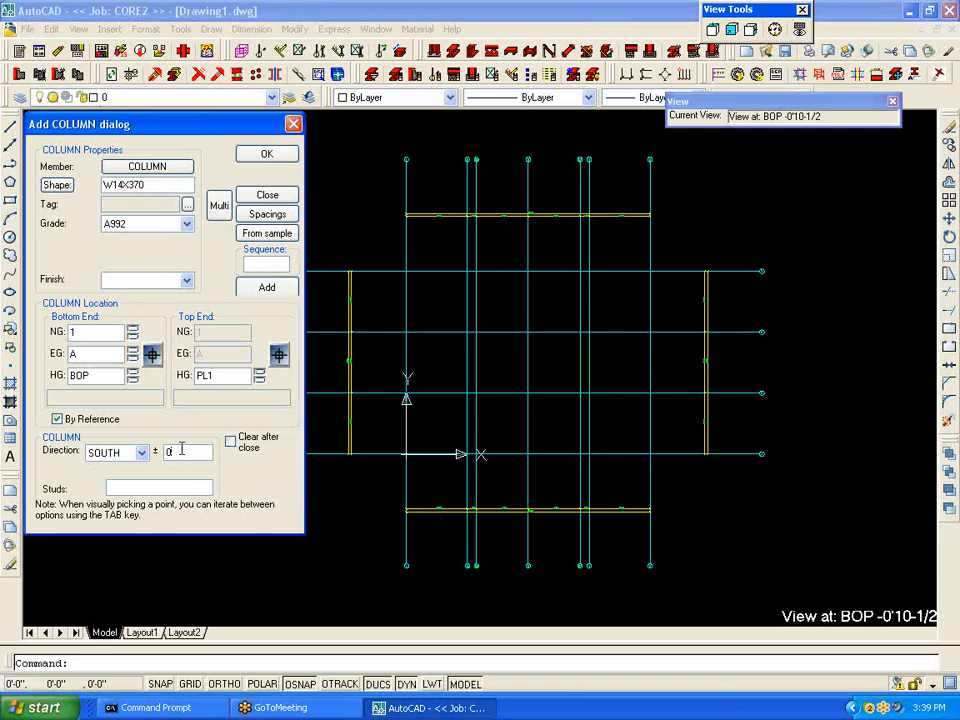
click(266, 289)
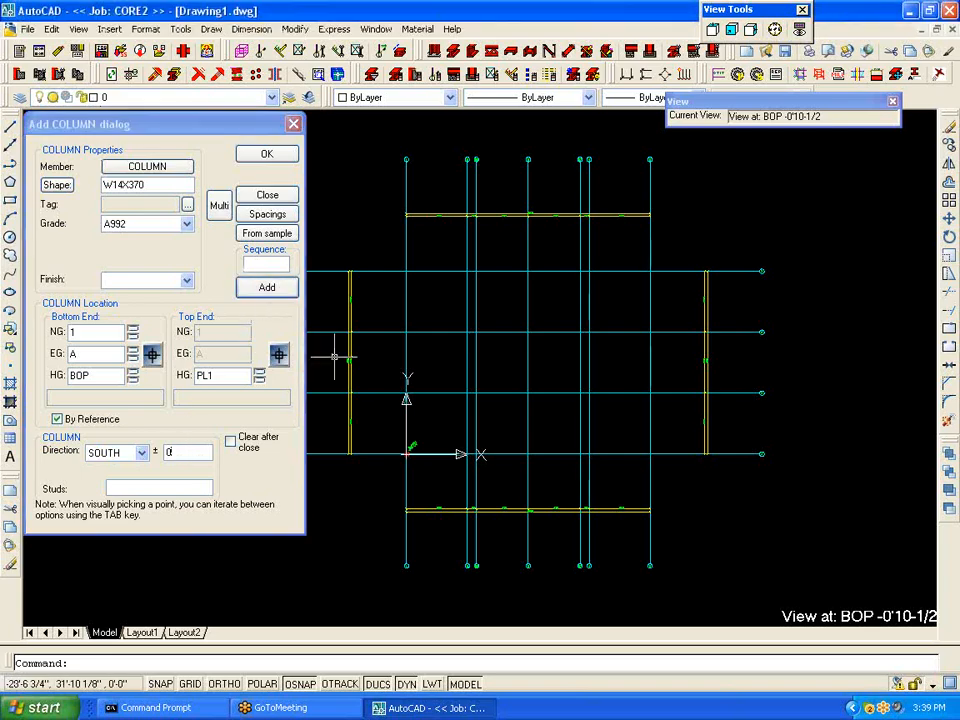
click(401, 455)
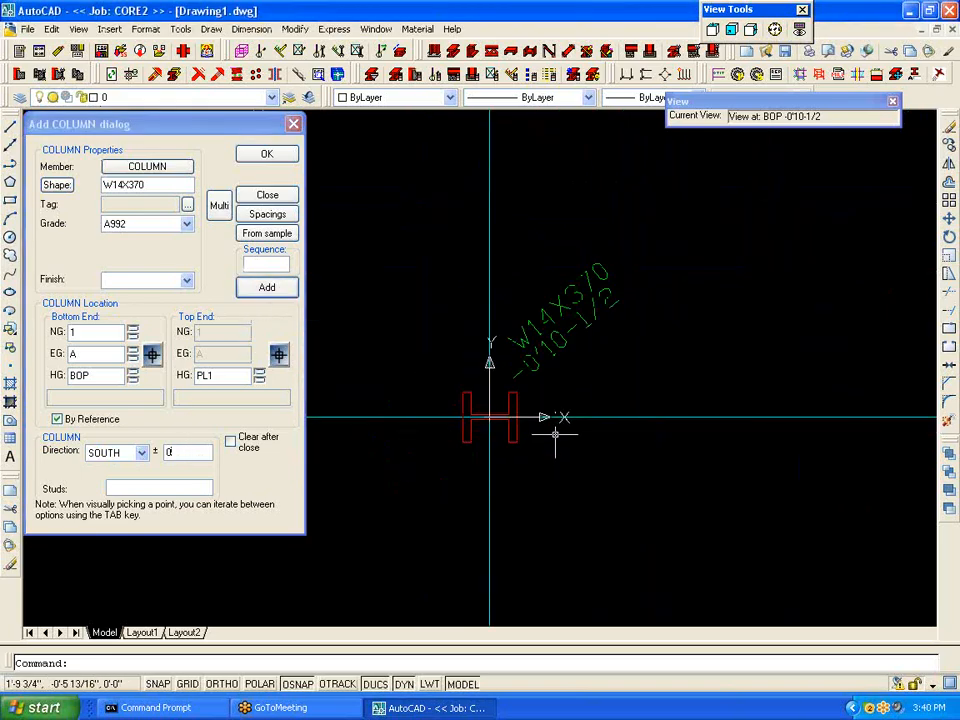
click(289, 156)
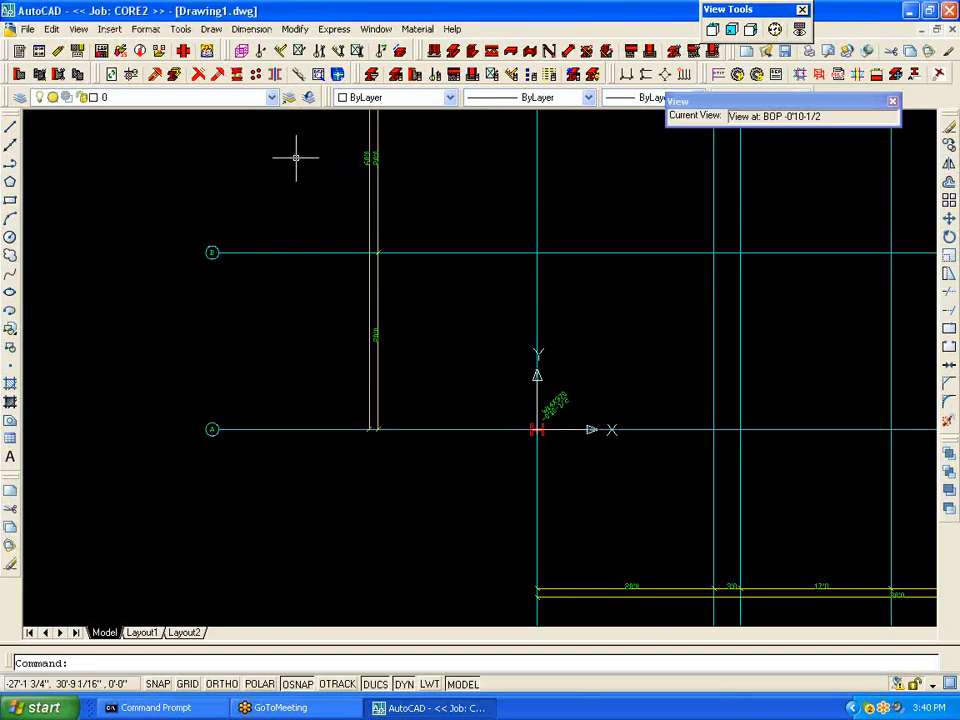
Step: Erase the single column at the intersection of grid lines 1 and A
scroll(604, 387, up, 3)
click(505, 422)
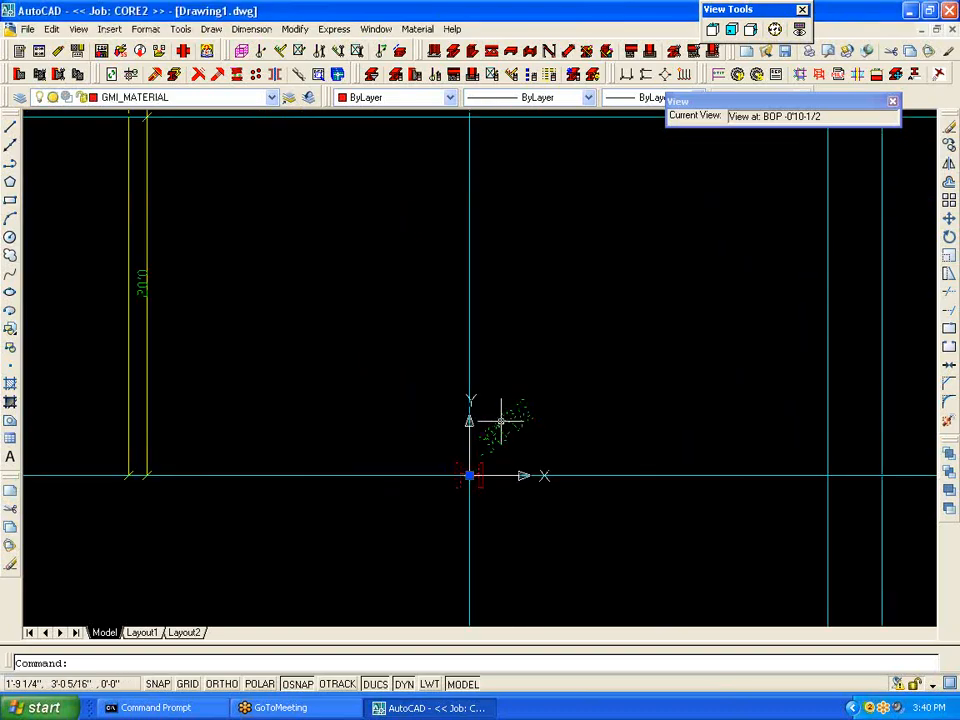
right_click(505, 428)
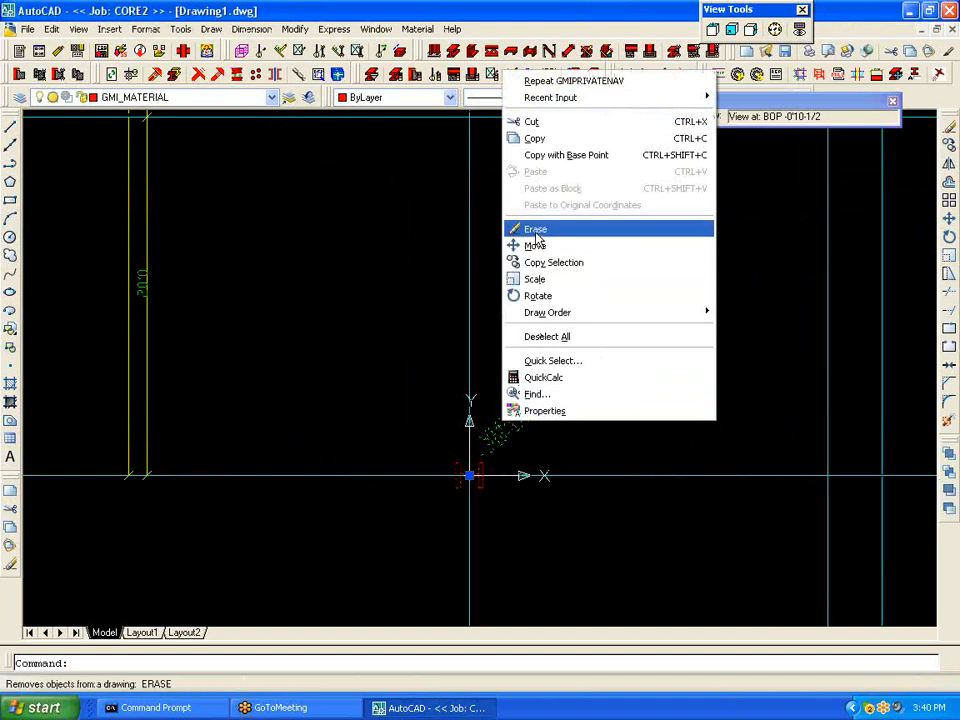
click(535, 230)
Step: Restart adding columns and set the east spacing to 5 columns, picking a distance of 23'0 along grid line A
scroll(534, 429, down, 5)
mouse_move(634, 330)
middle_down()
mouse_move(522, 387)
mouse_move(553, 378)
middle_up()
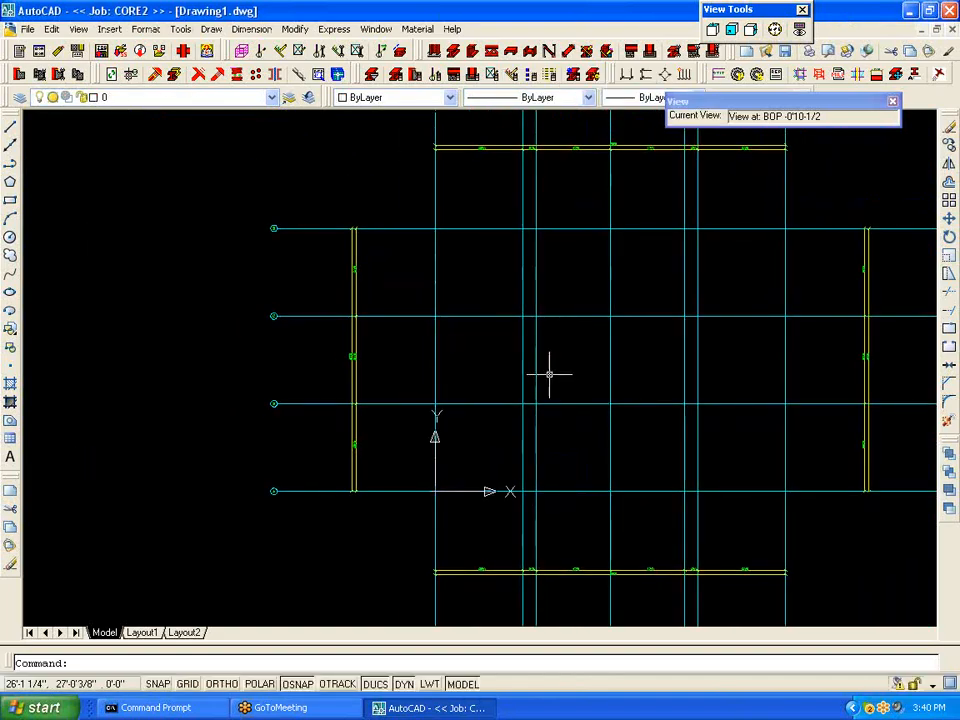
click(436, 52)
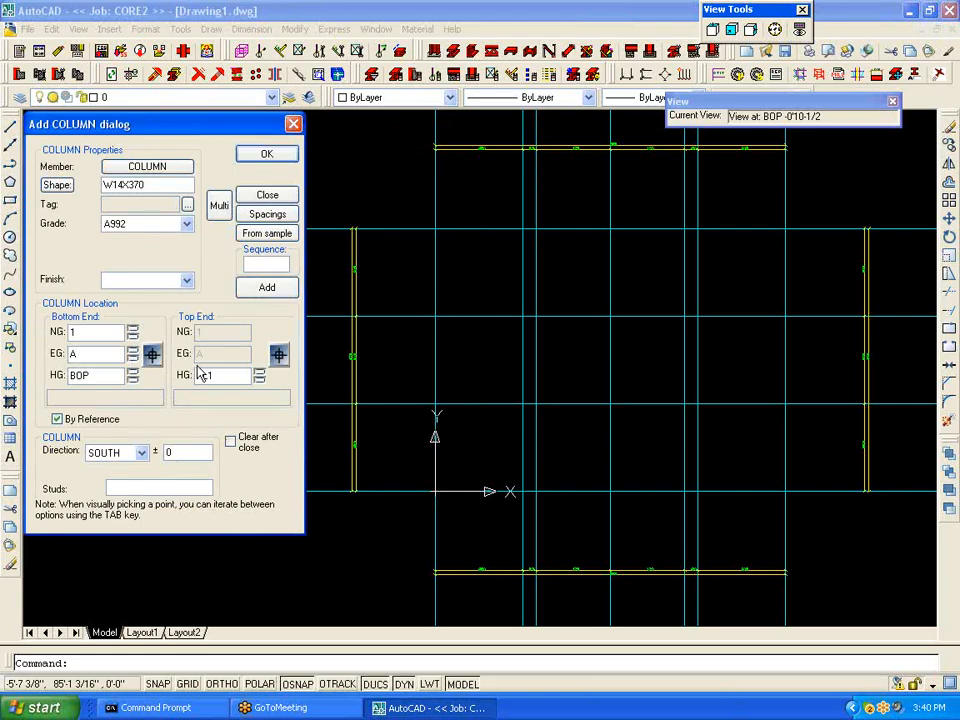
click(257, 215)
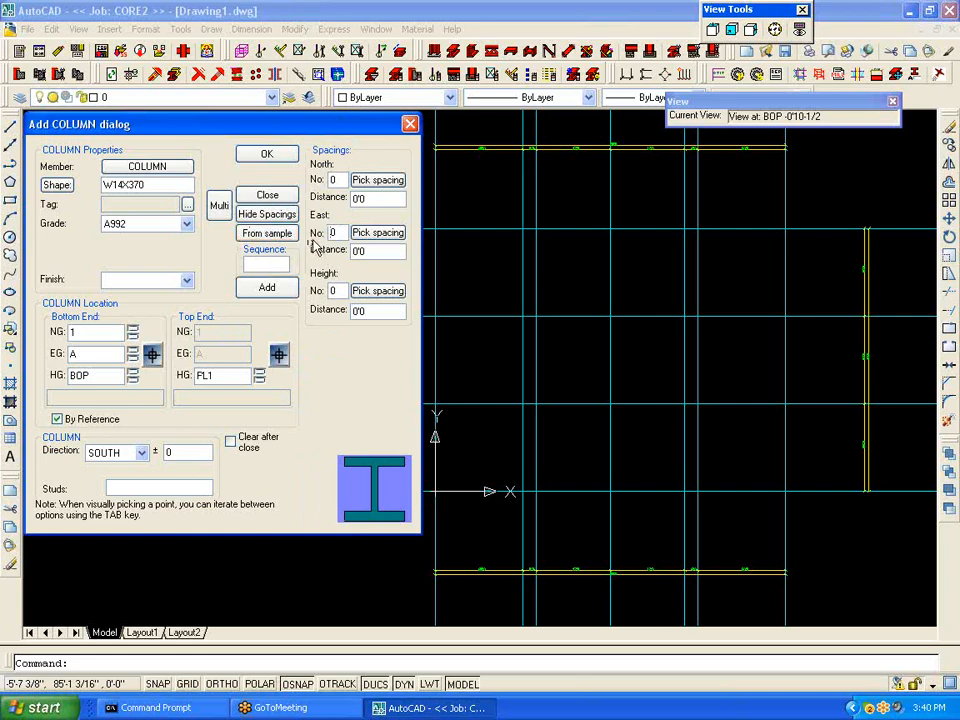
drag(340, 232, 246, 232)
text(5)
click(357, 234)
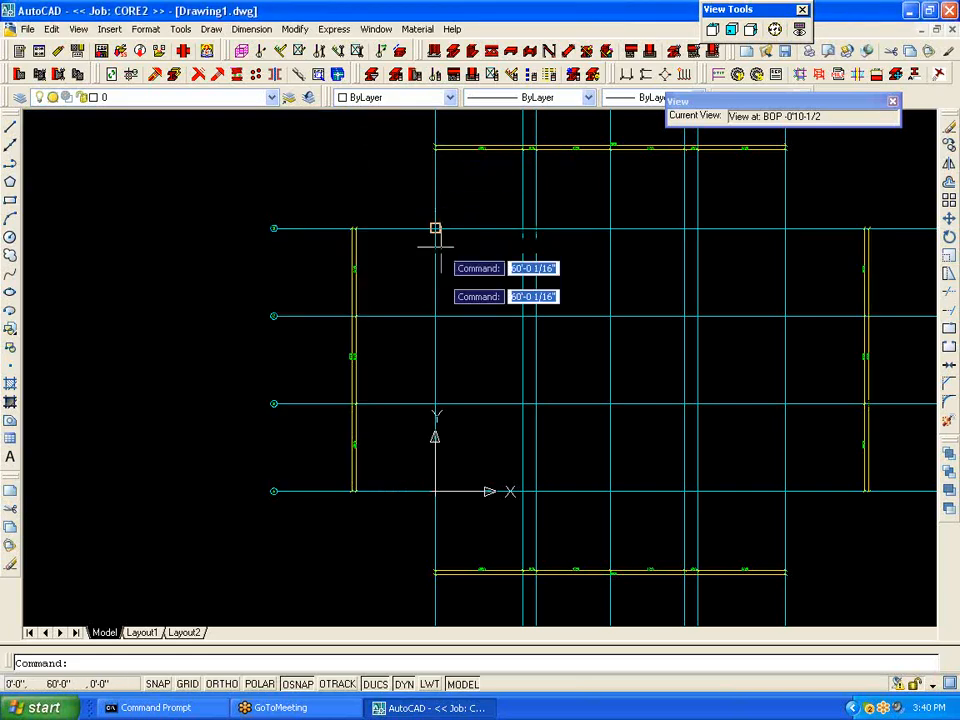
click(435, 490)
click(536, 490)
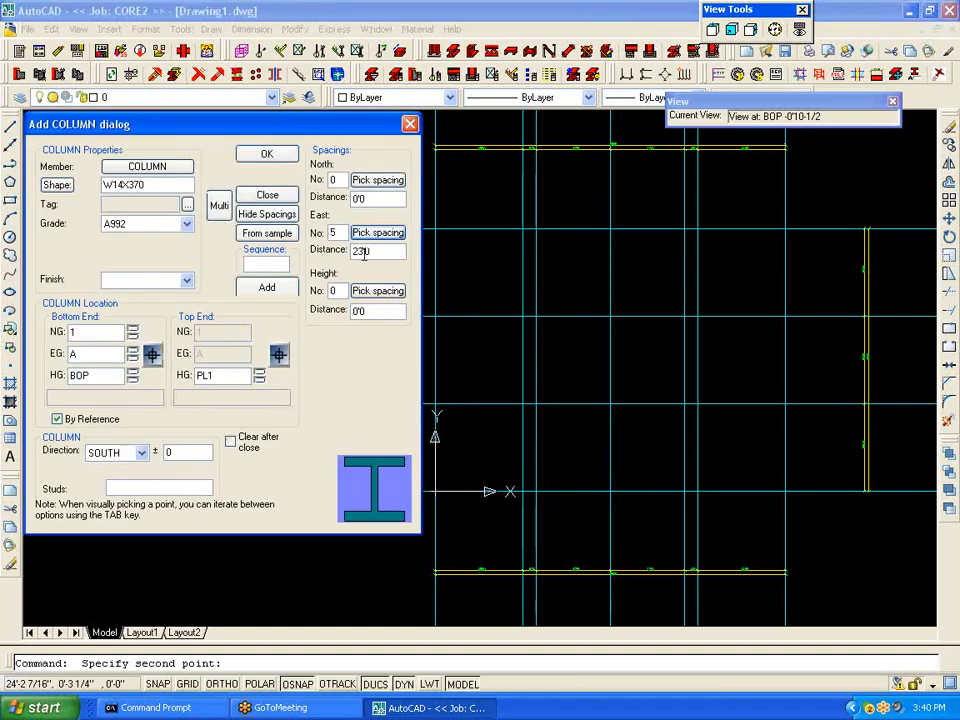
Step: Set the north spacing to 2 columns, picking the 60'0 distance between the two outermost E grid lines
text(2)
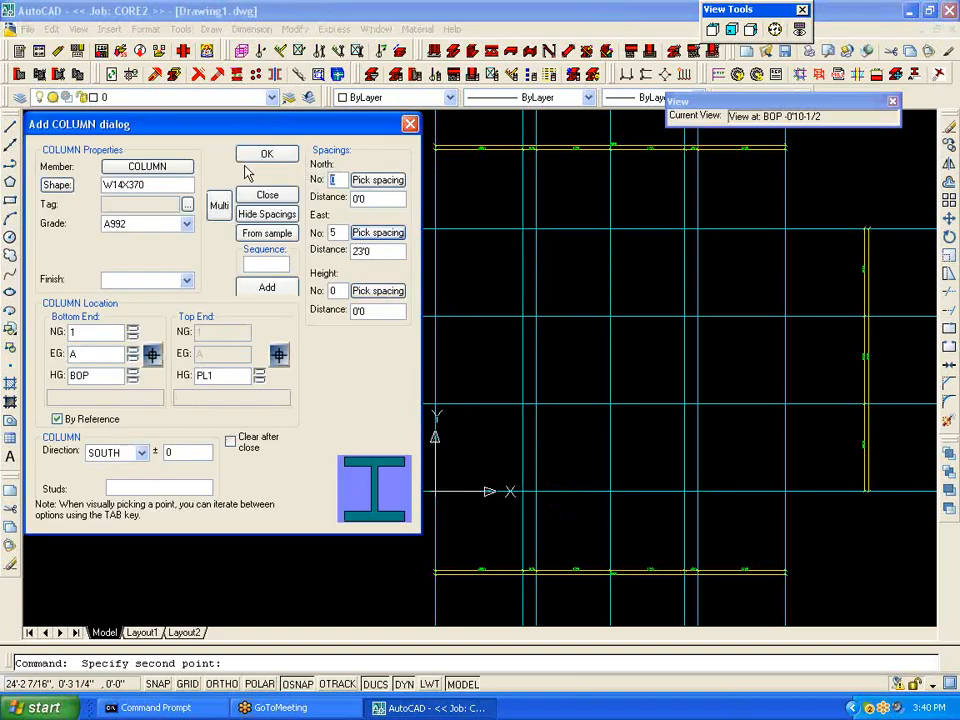
click(377, 180)
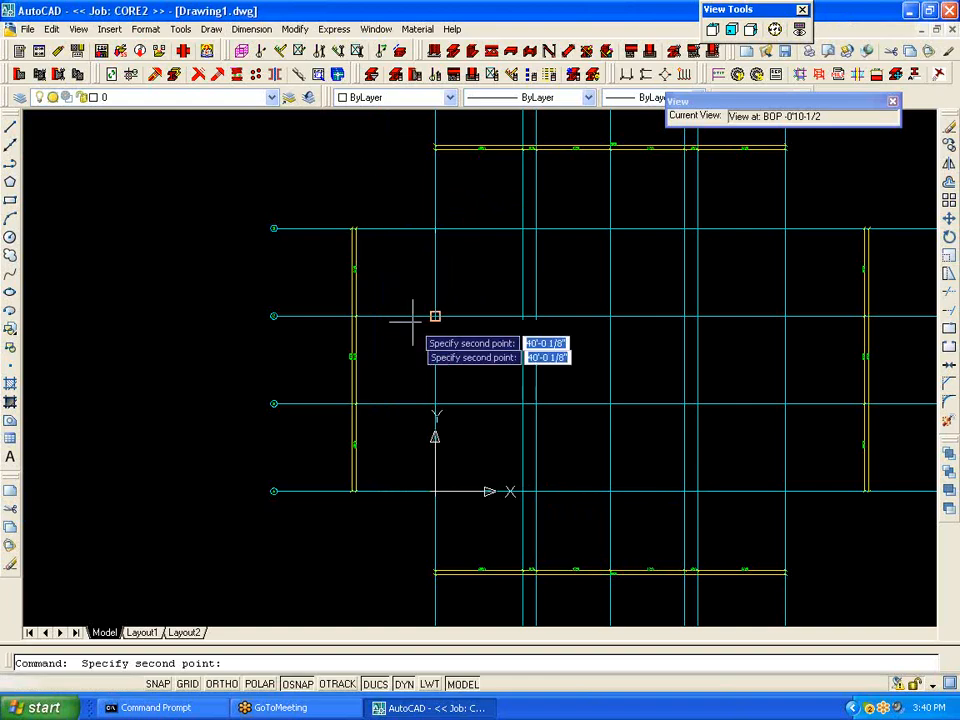
click(435, 490)
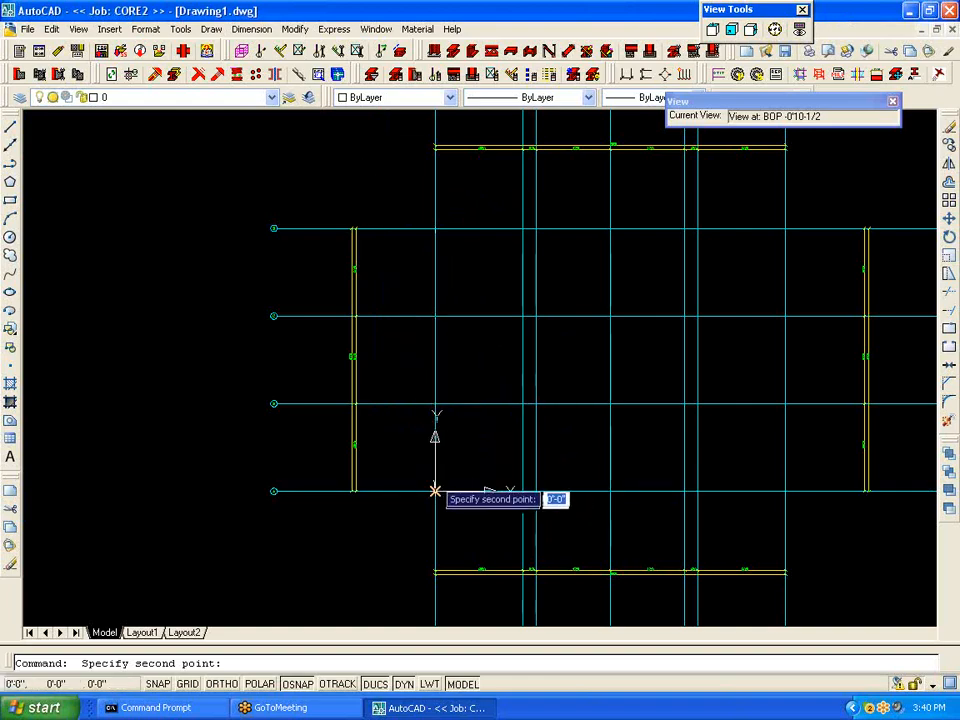
click(436, 228)
Step: Repick the east spacing as 20'0 from grid 1 to the adjacent N grid line and add the array of columns
click(396, 233)
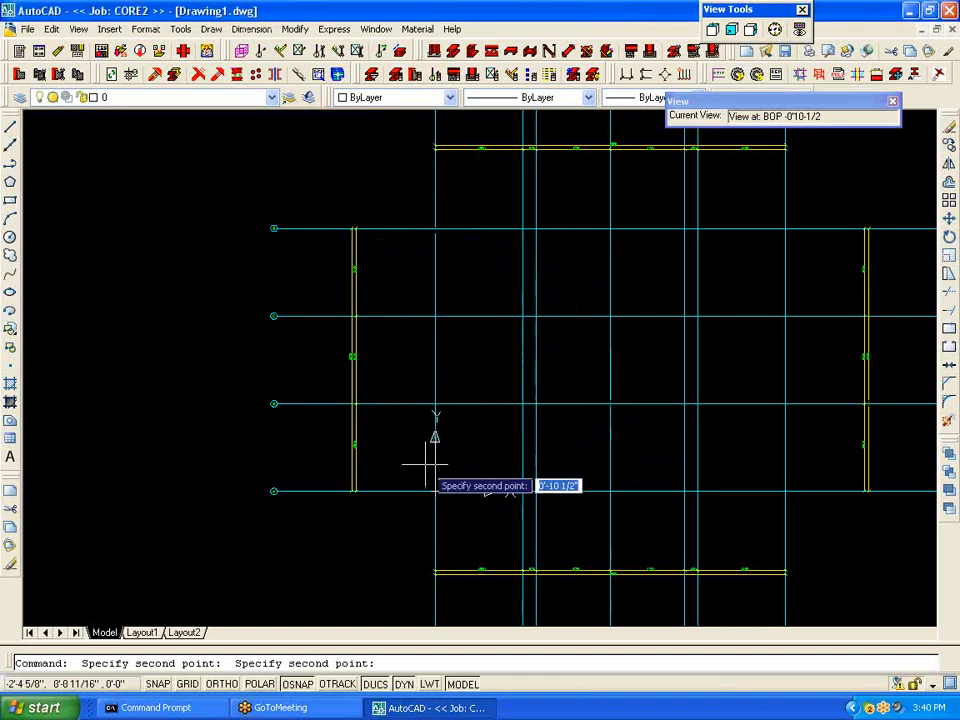
click(435, 490)
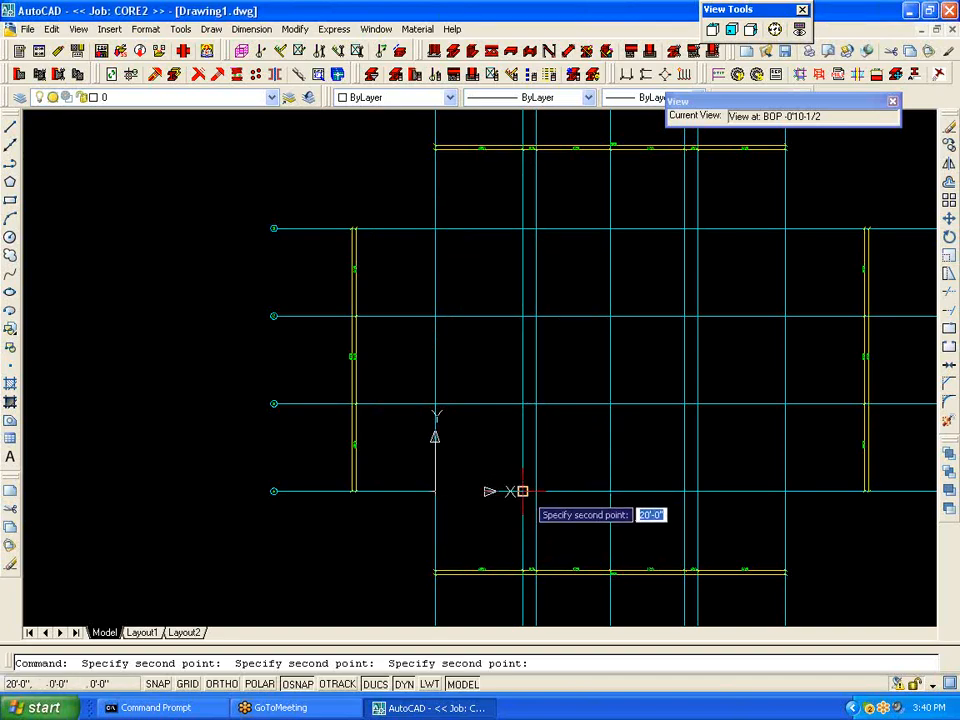
click(521, 491)
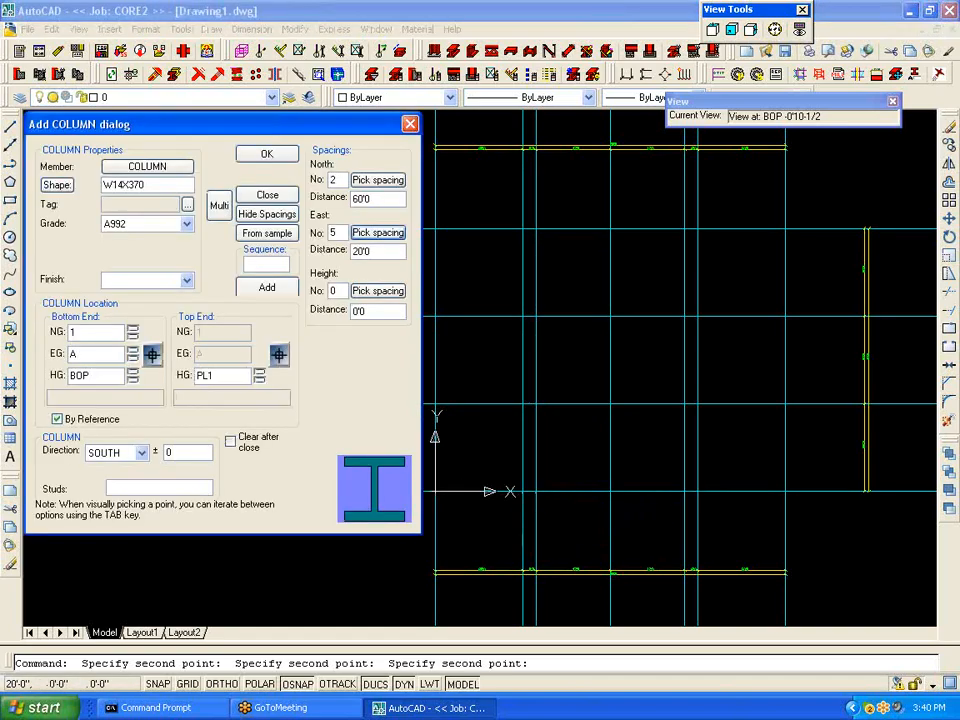
click(270, 289)
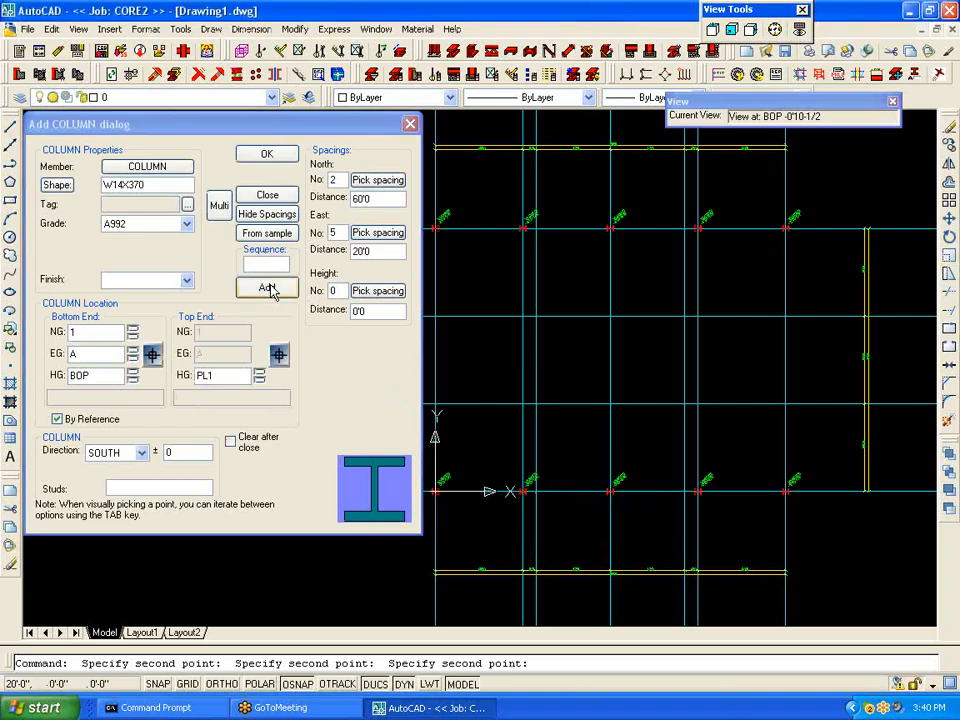
click(270, 215)
click(311, 154)
Step: Examine the new columns' positions and labels along grid line A and across the whole BOP plan
scroll(453, 492, up, 6)
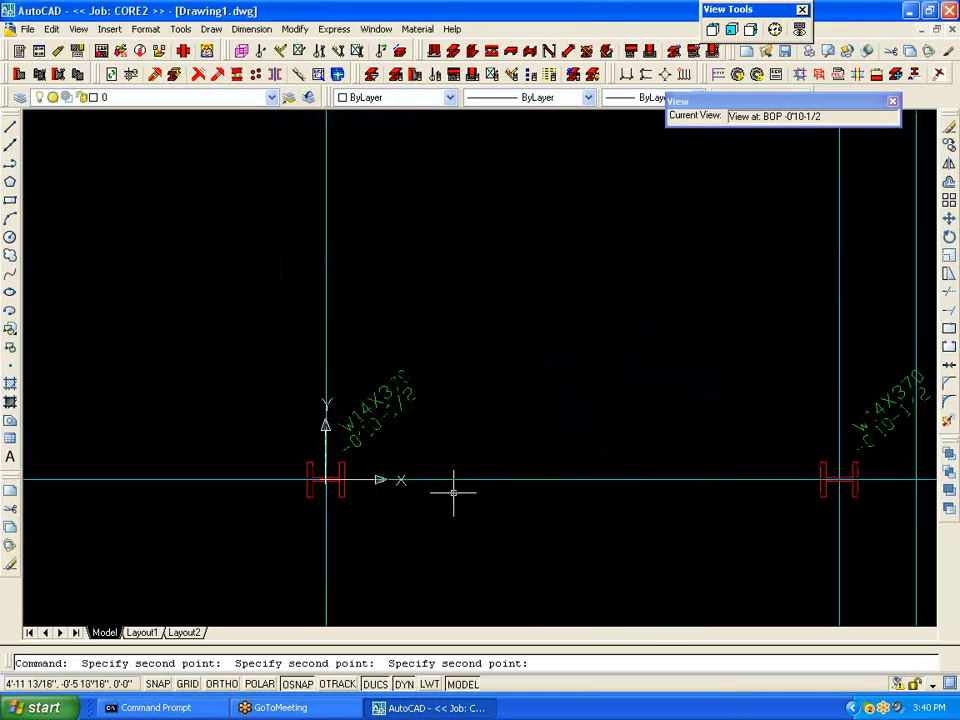
scroll(453, 490, down, 4)
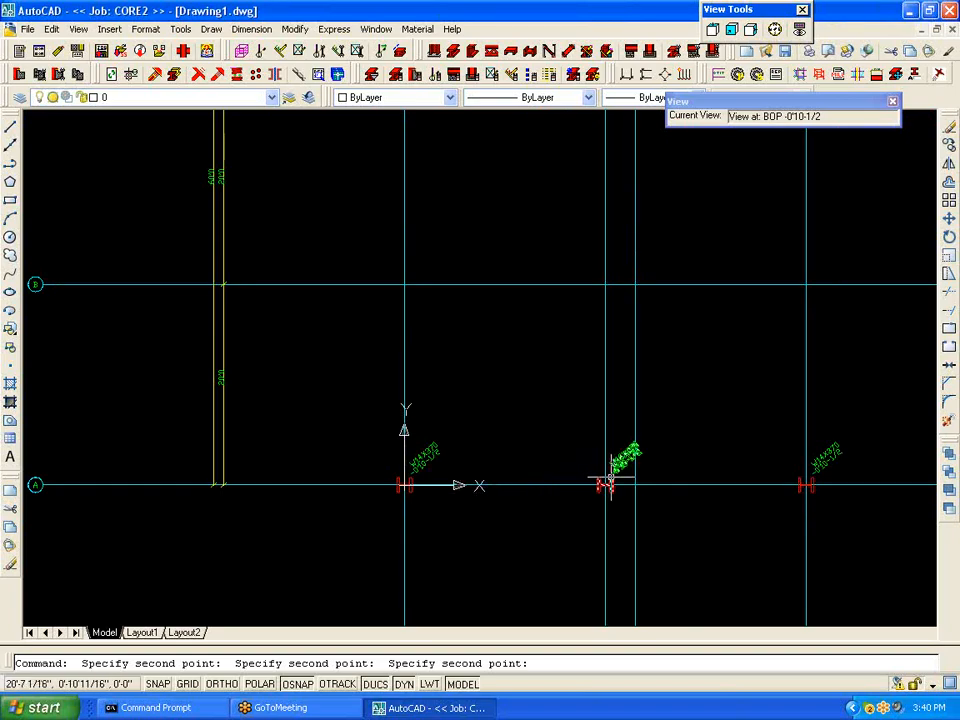
scroll(606, 485, up, 3)
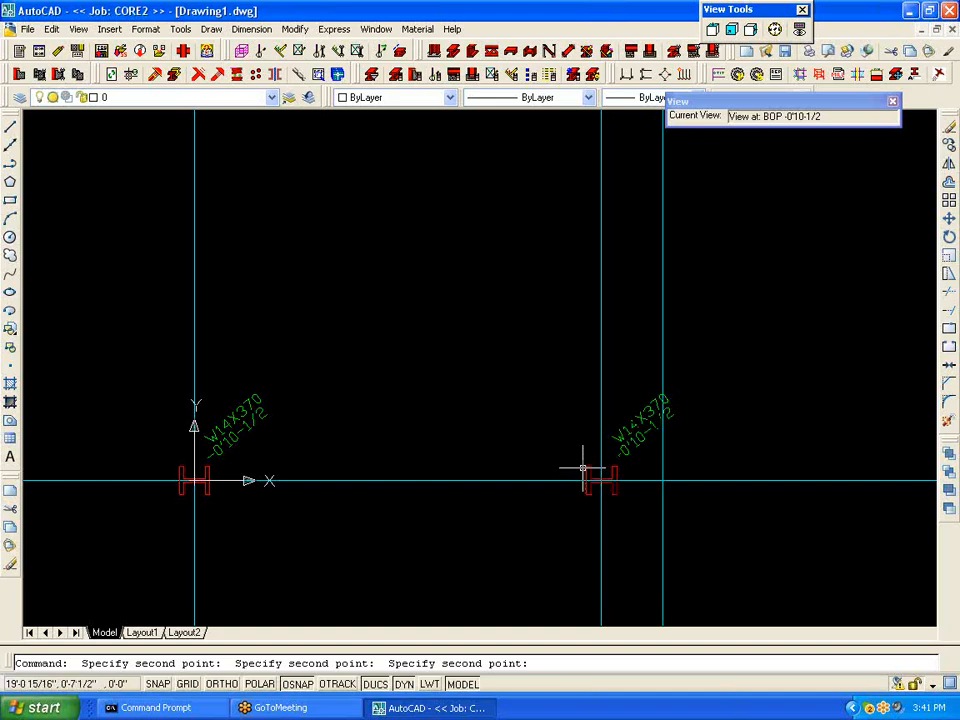
scroll(583, 465, down, 2)
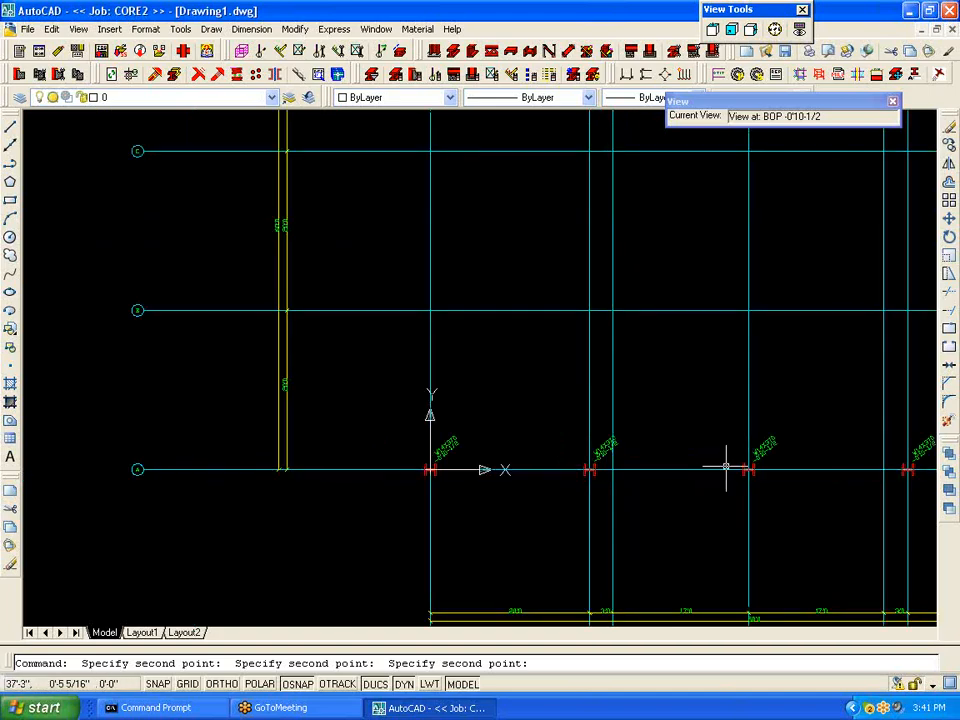
scroll(714, 456, down, 3)
middle_drag(744, 446, 533, 502)
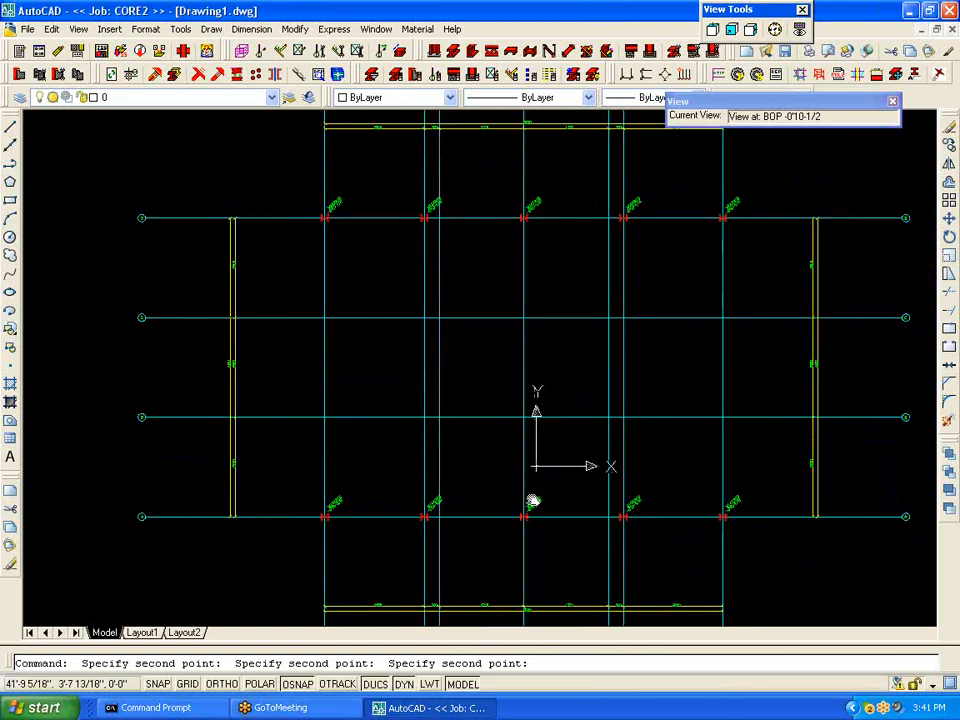
scroll(540, 441, up, 2)
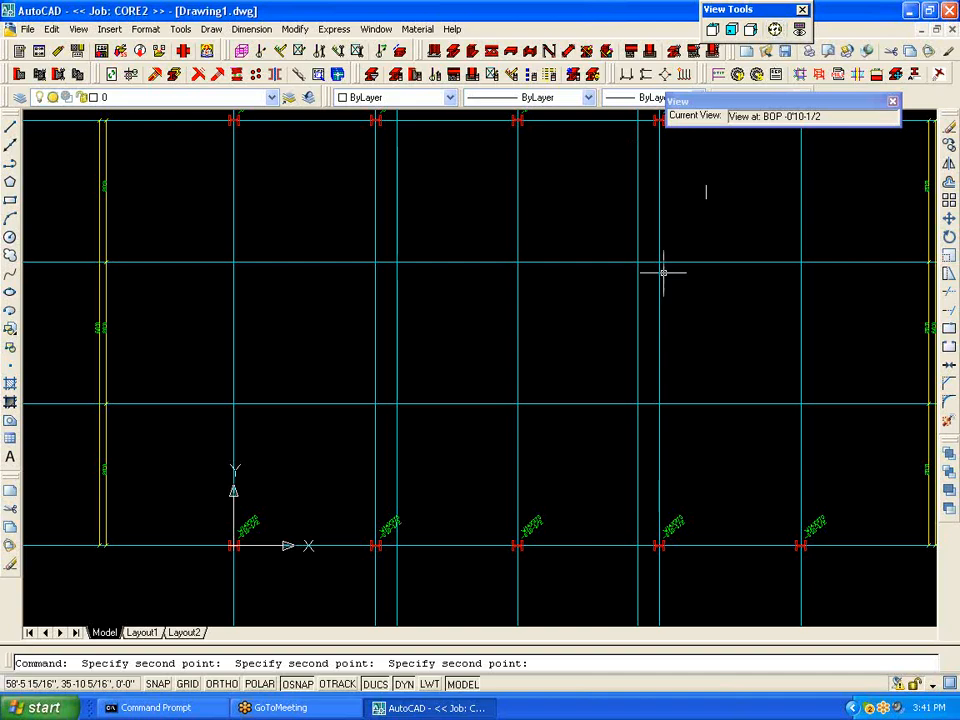
Step: Switch the plan view to the ROOF level at 39'0
click(776, 29)
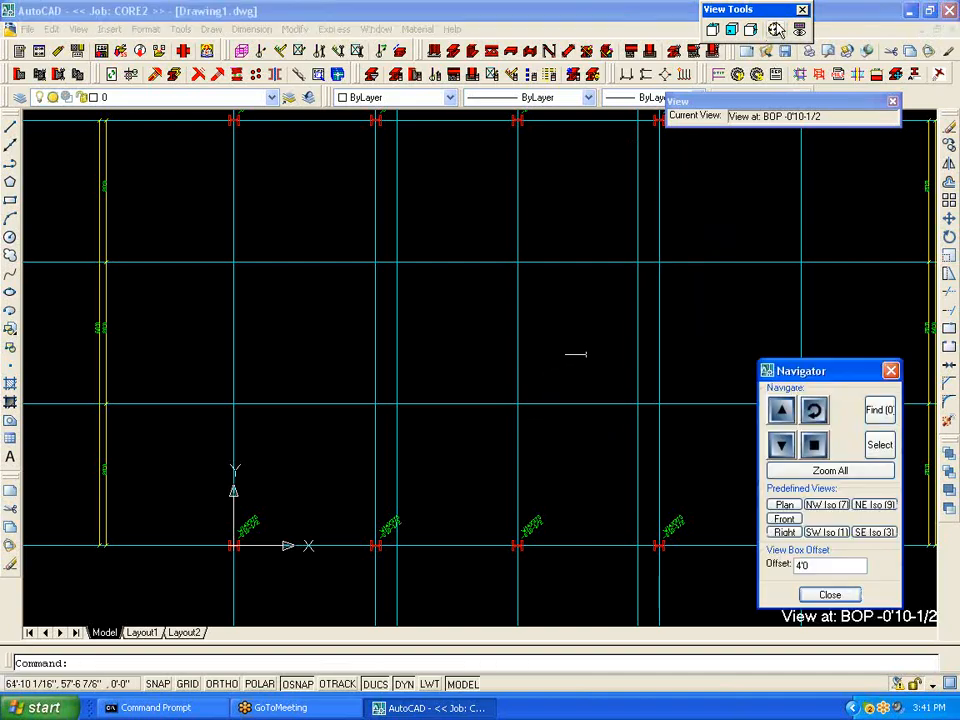
click(783, 446)
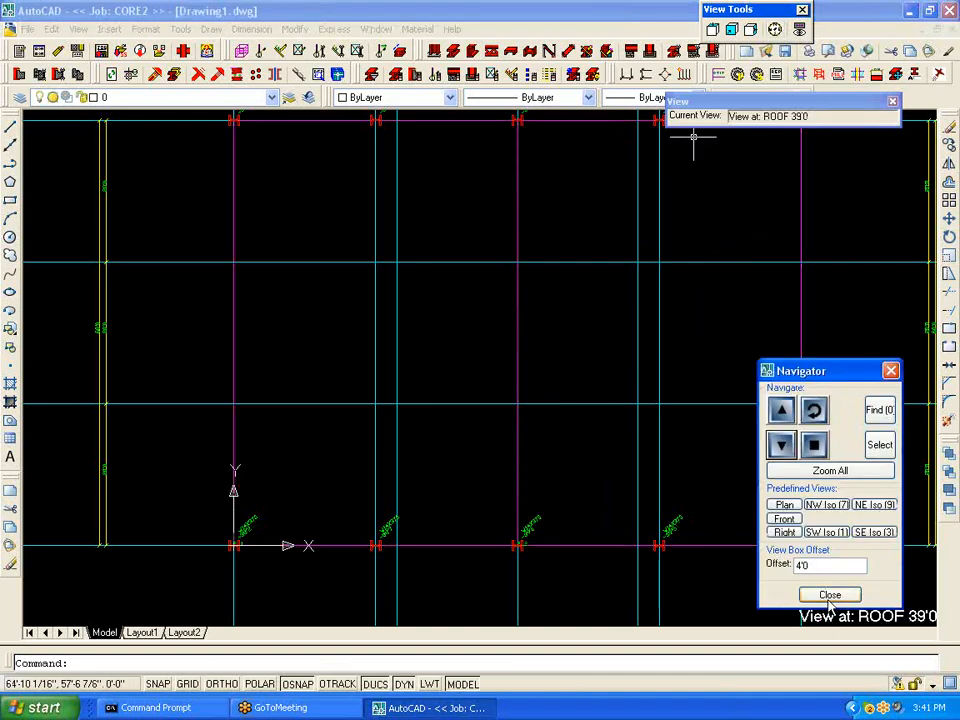
click(830, 594)
Step: Examine the top elevation labels of the columns along grid line A, then the full column layout at the roof
scroll(236, 562, up, 3)
scroll(246, 522, down, 3)
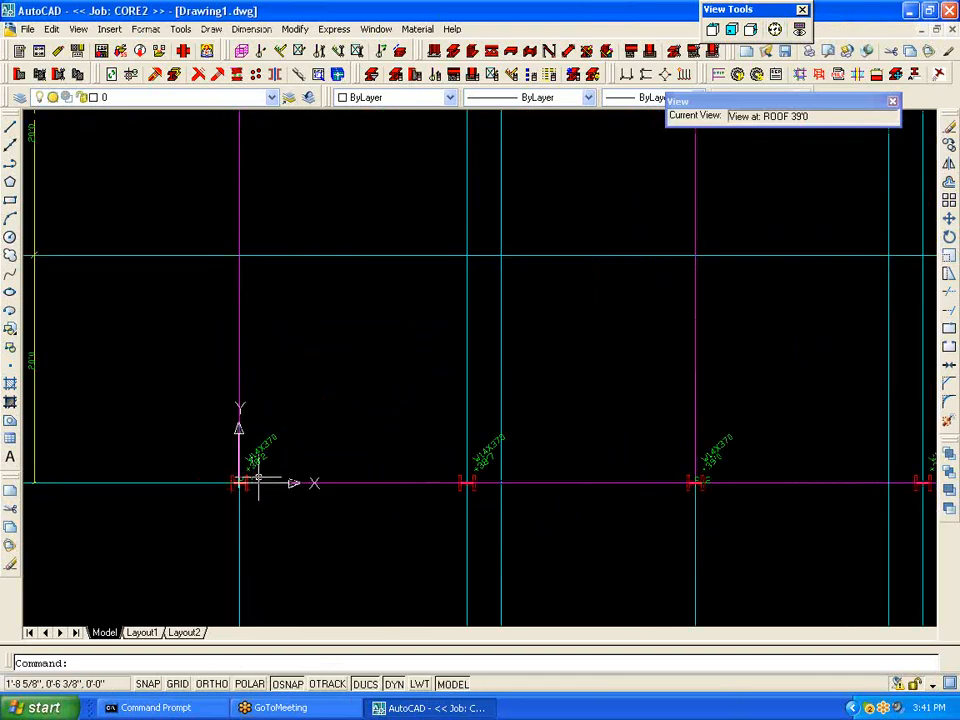
scroll(493, 444, up, 3)
scroll(493, 444, down, 1)
middle_drag(763, 470, 167, 401)
middle_drag(746, 406, 303, 478)
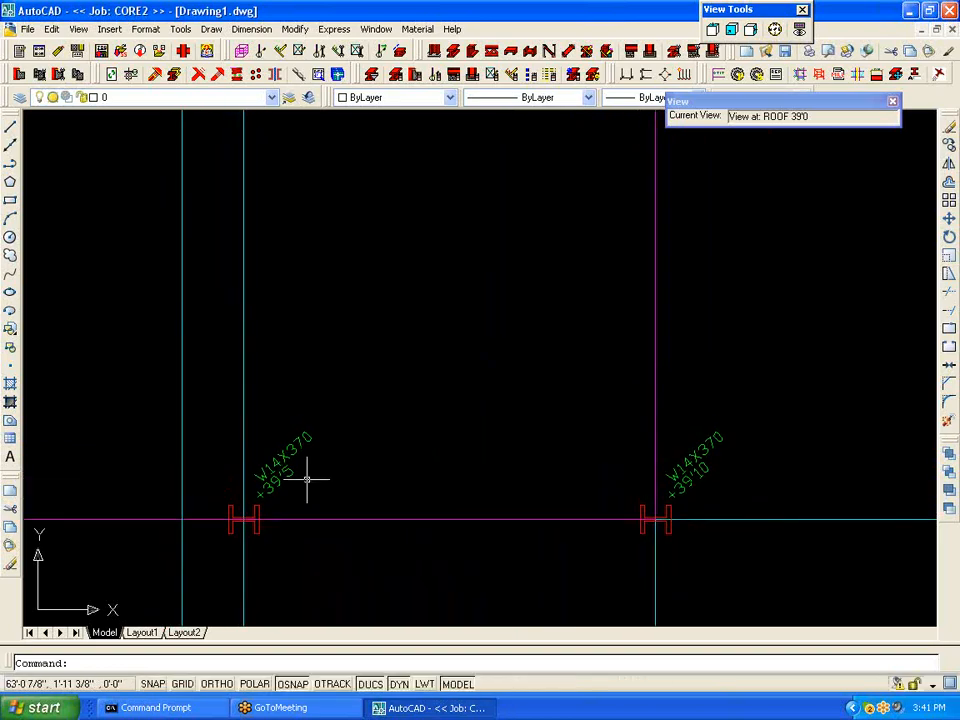
scroll(306, 470, down, 4)
scroll(261, 369, up, 2)
middle_drag(268, 387, 450, 425)
scroll(450, 425, down, 2)
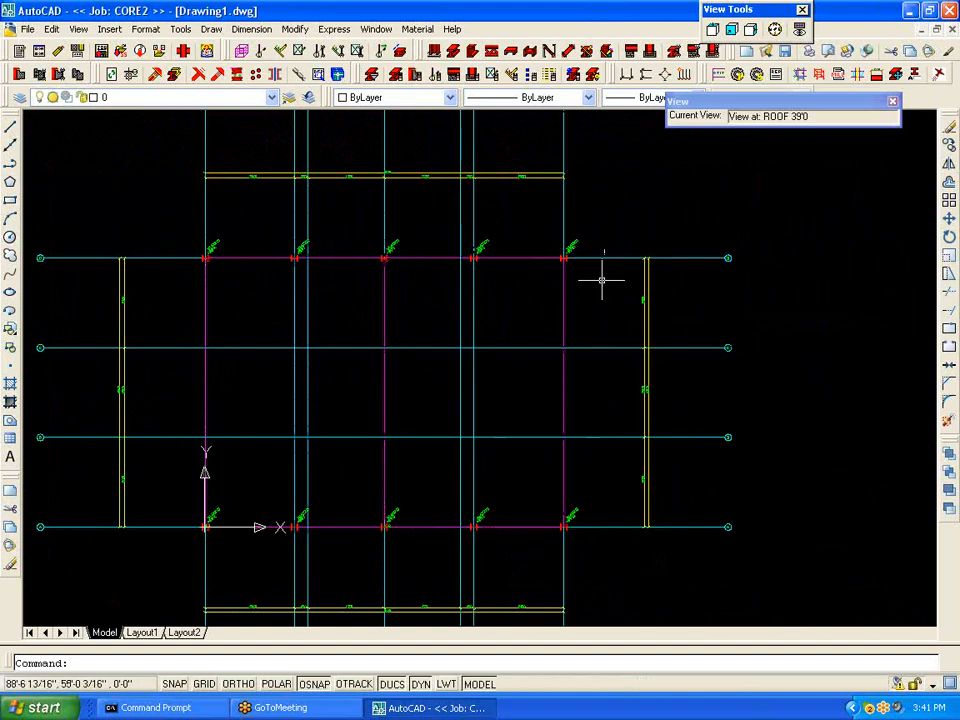
Step: Change the top-end height reference to PL2 for the four columns on the two easternmost column lines
click(463, 258)
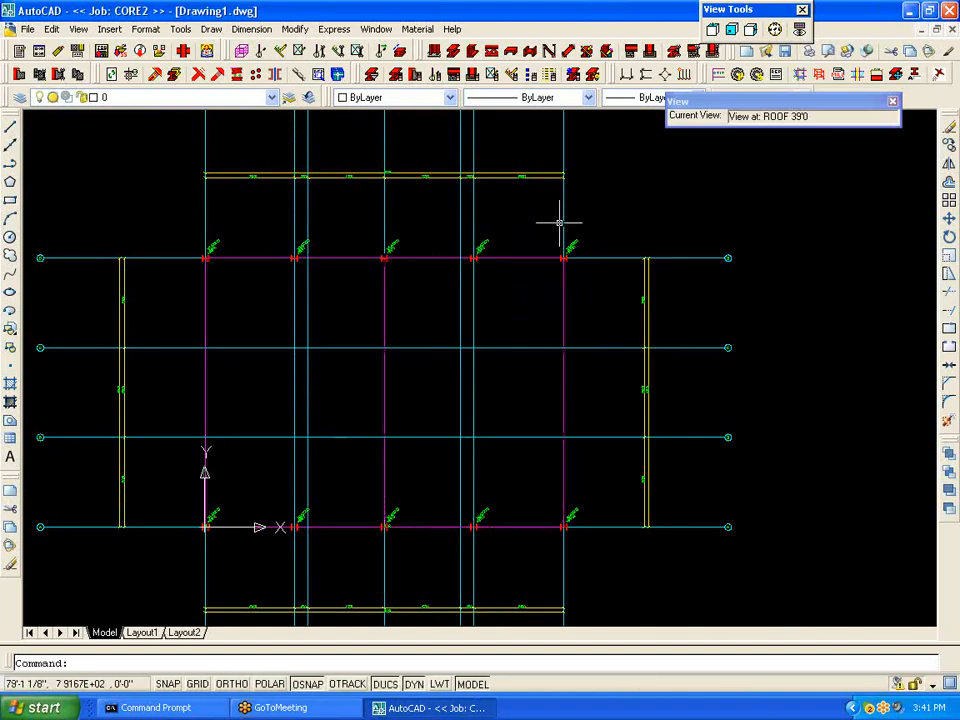
click(675, 53)
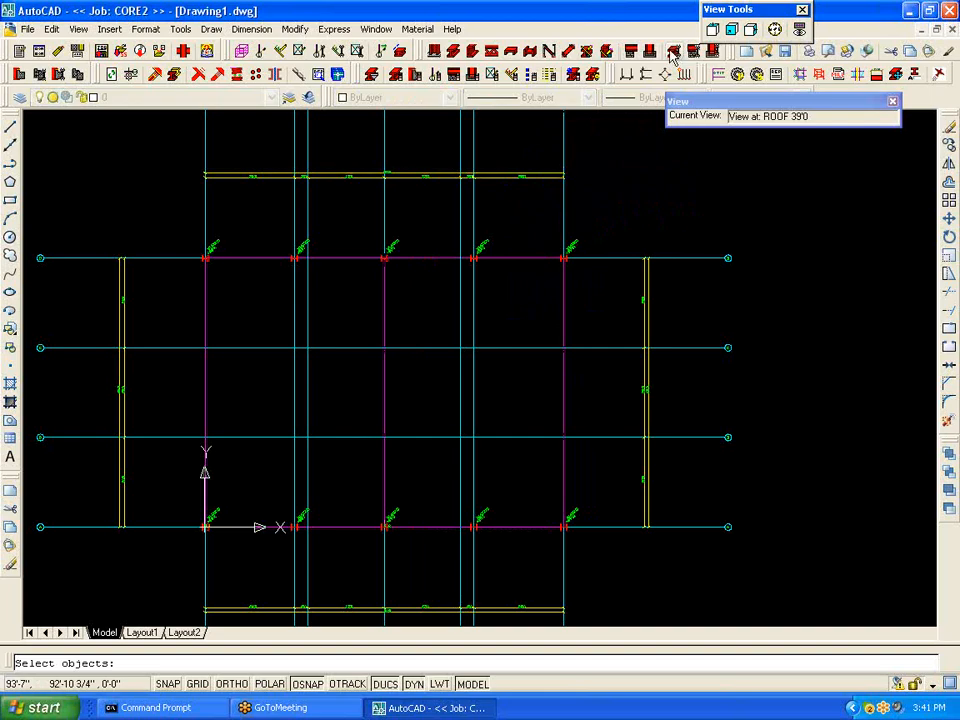
click(440, 555)
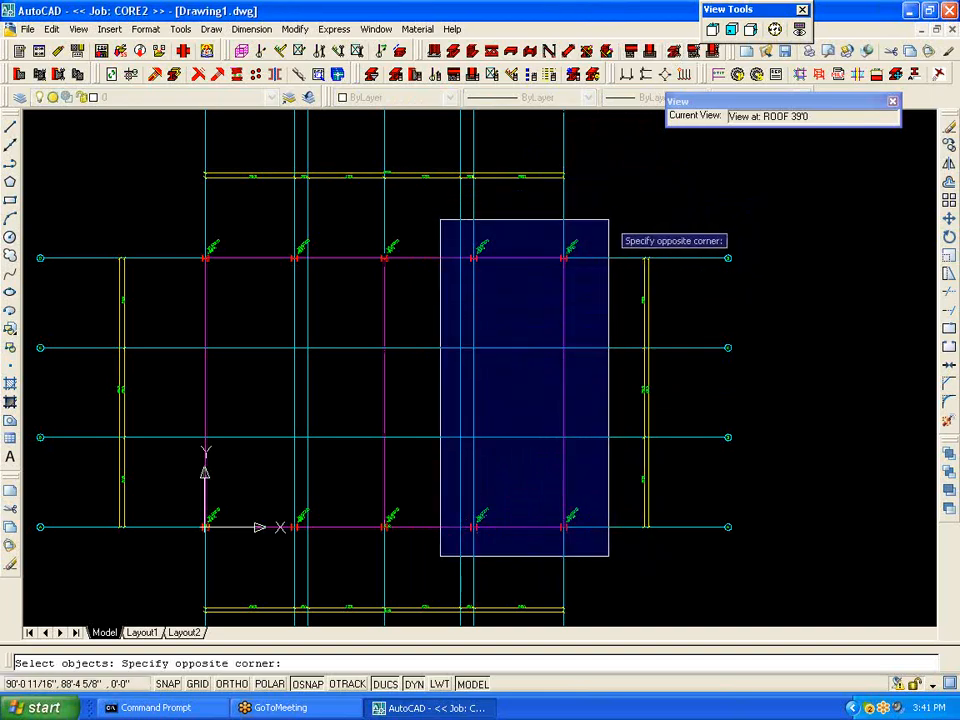
click(608, 220)
key(Return)
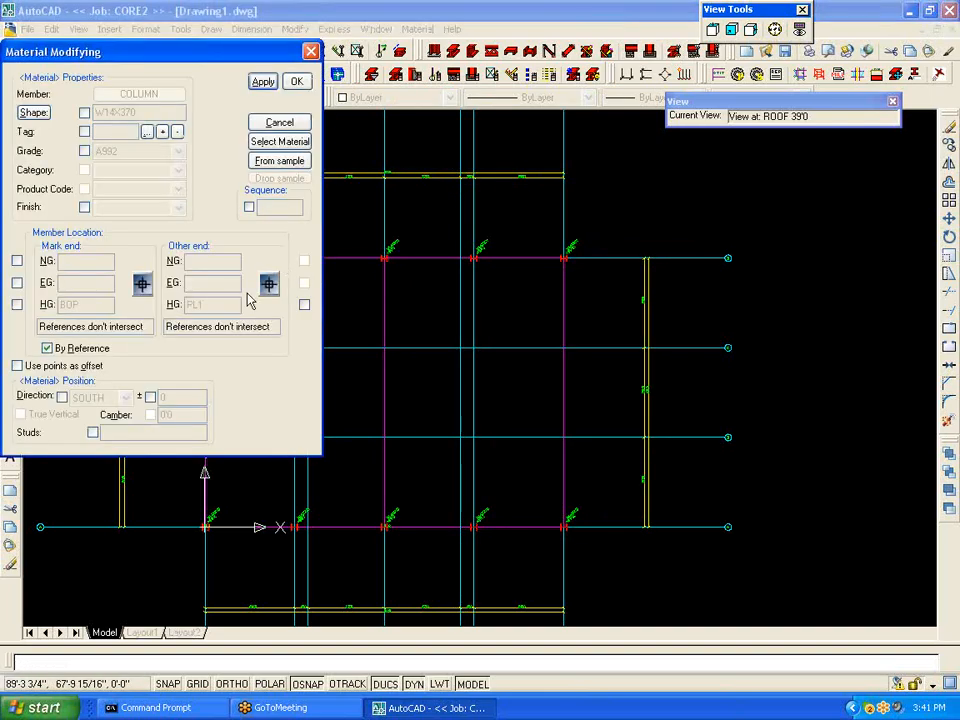
click(304, 304)
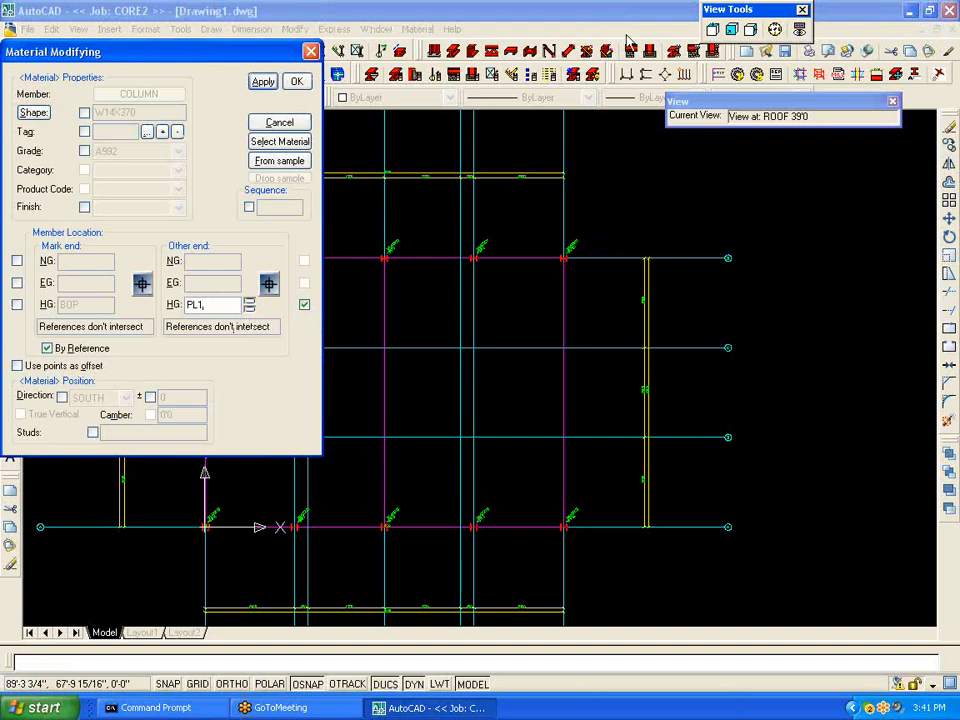
key(BackSpace)
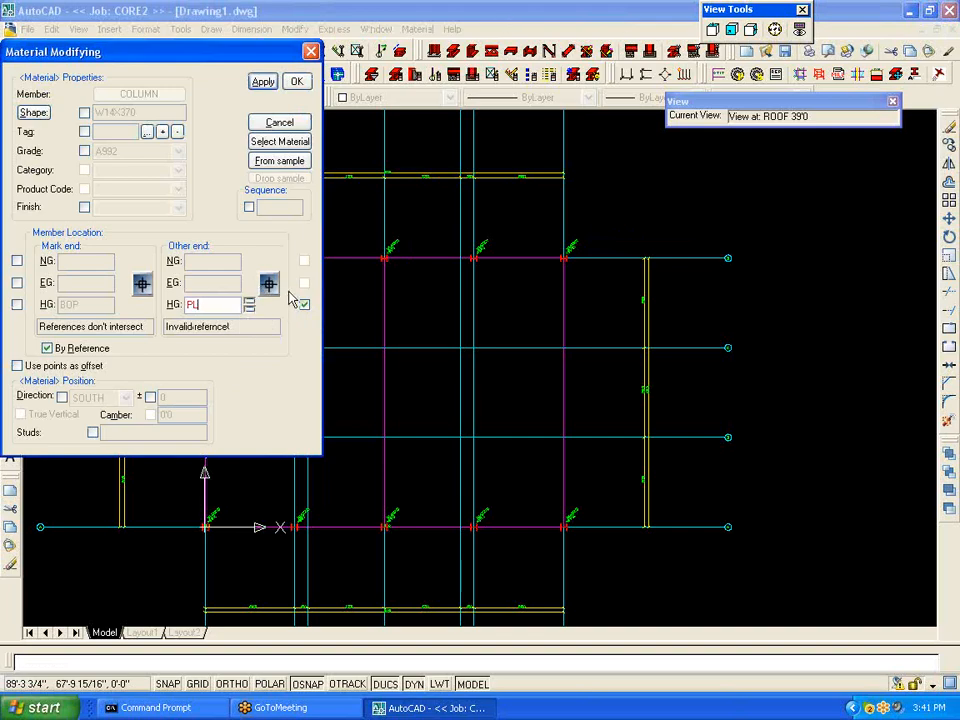
text(2)
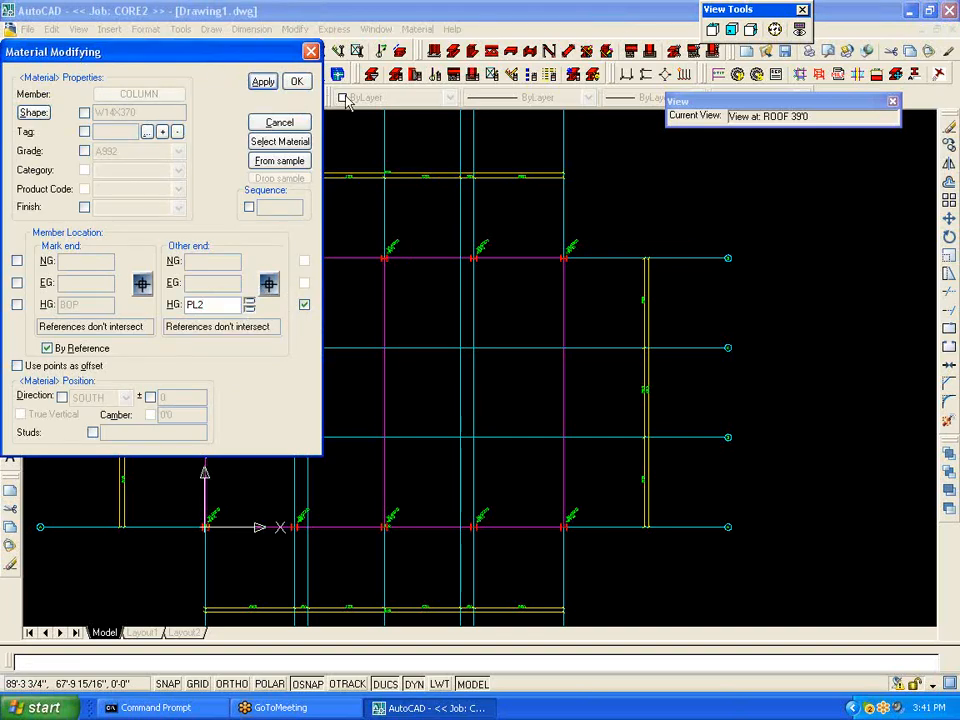
click(266, 83)
click(297, 81)
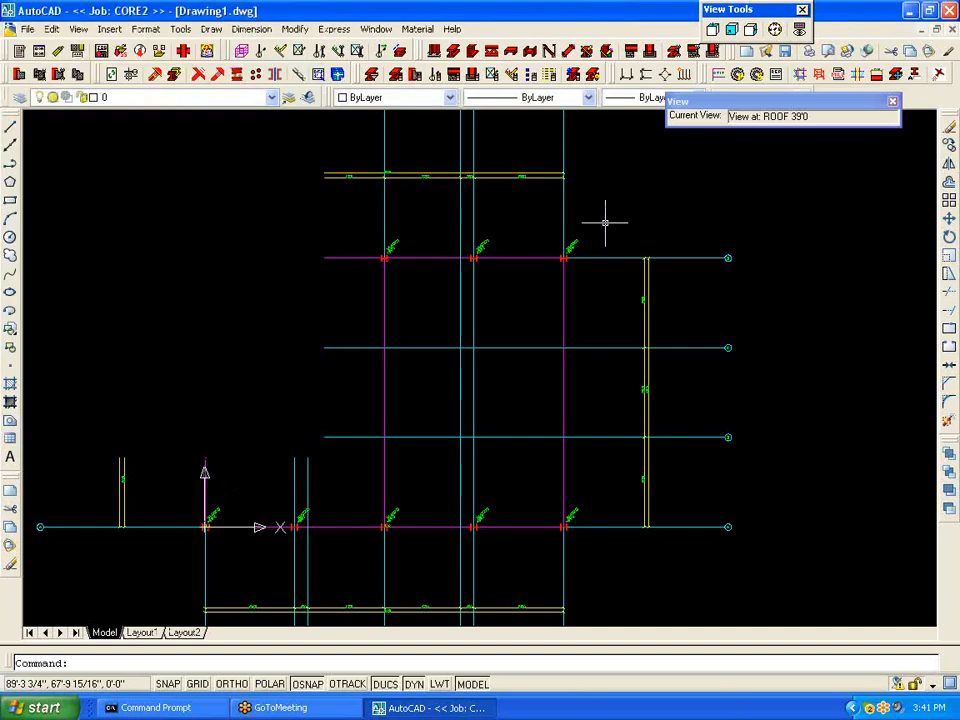
Step: Check the top elevation labels of the modified columns and save the project
scroll(435, 552, up, 6)
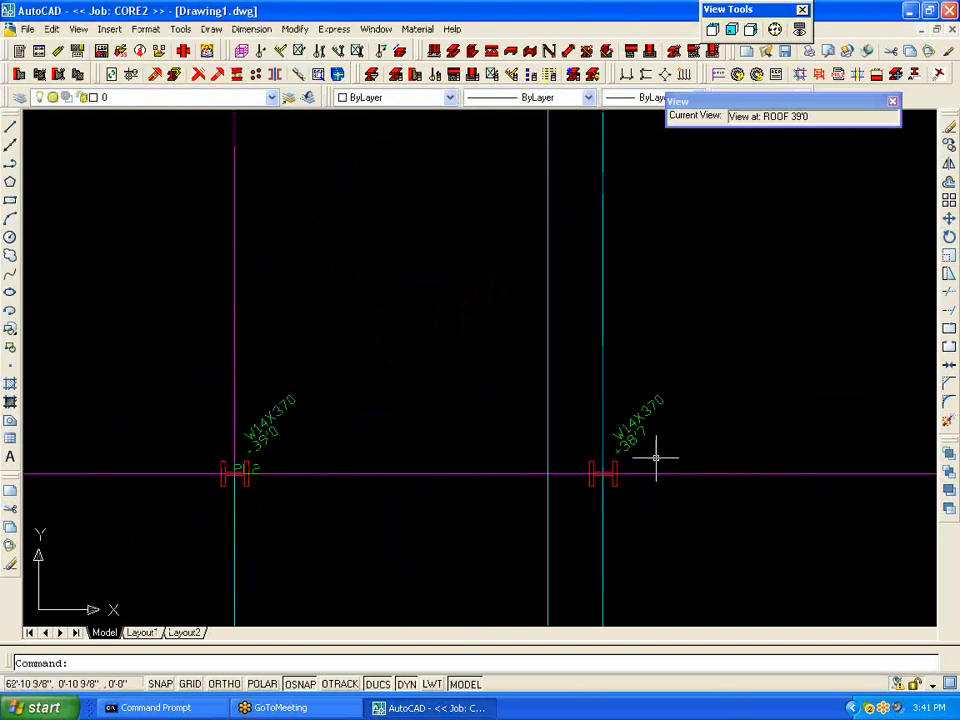
middle_drag(290, 455, 306, 439)
scroll(336, 435, down, 6)
mouse_move(290, 274)
middle_down()
mouse_move(354, 315)
mouse_move(550, 335)
mouse_move(545, 322)
middle_up()
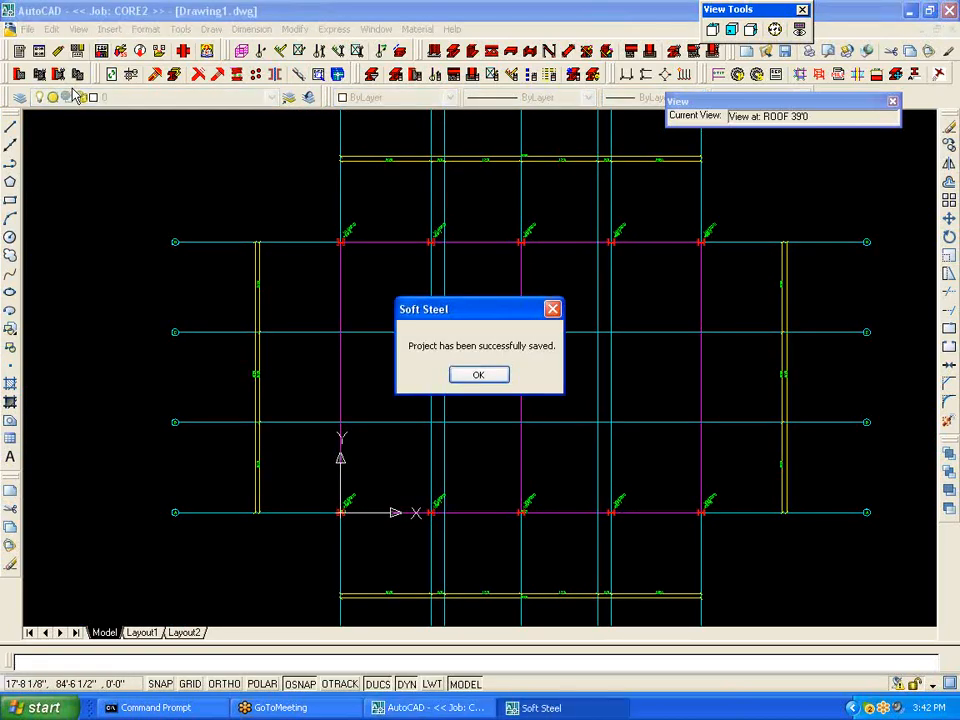
click(489, 382)
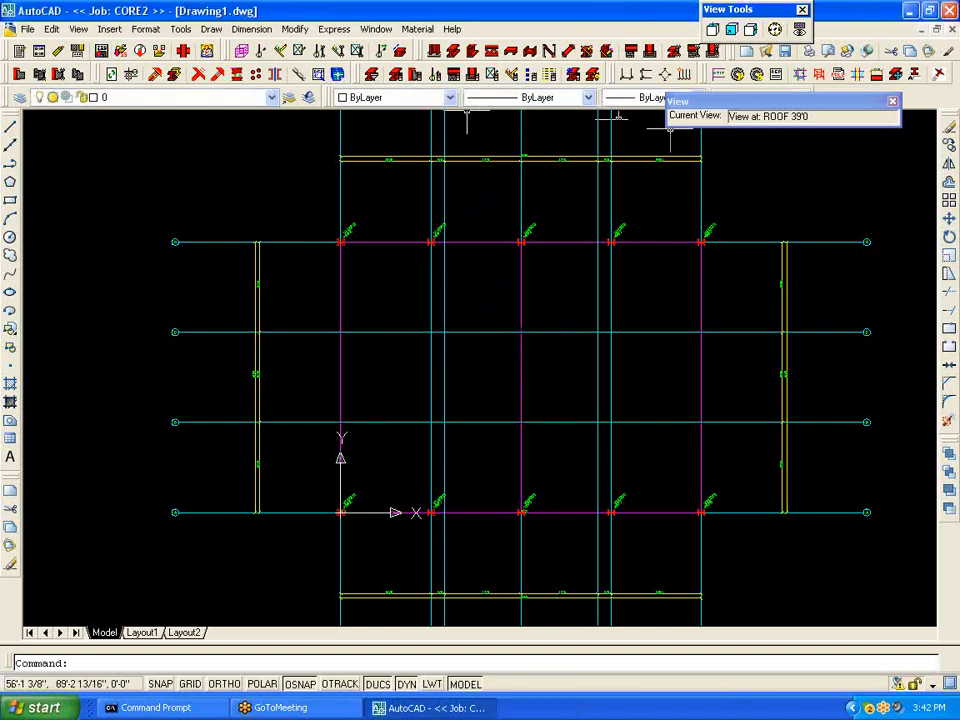
Step: Switch the plan view to the BOP level at -0'10-1/2
click(776, 30)
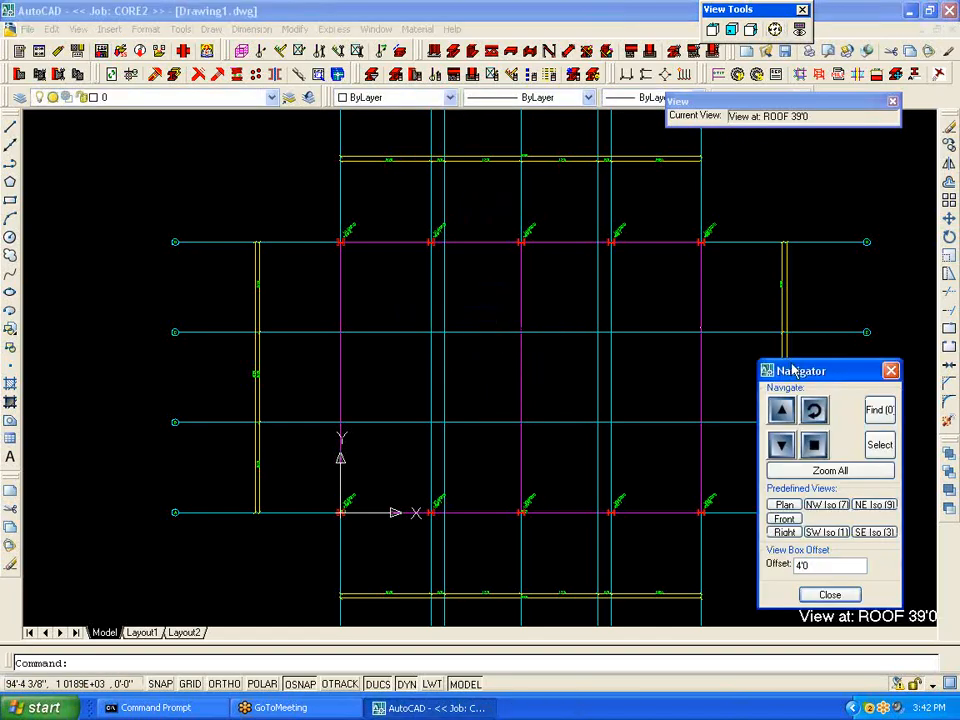
click(783, 414)
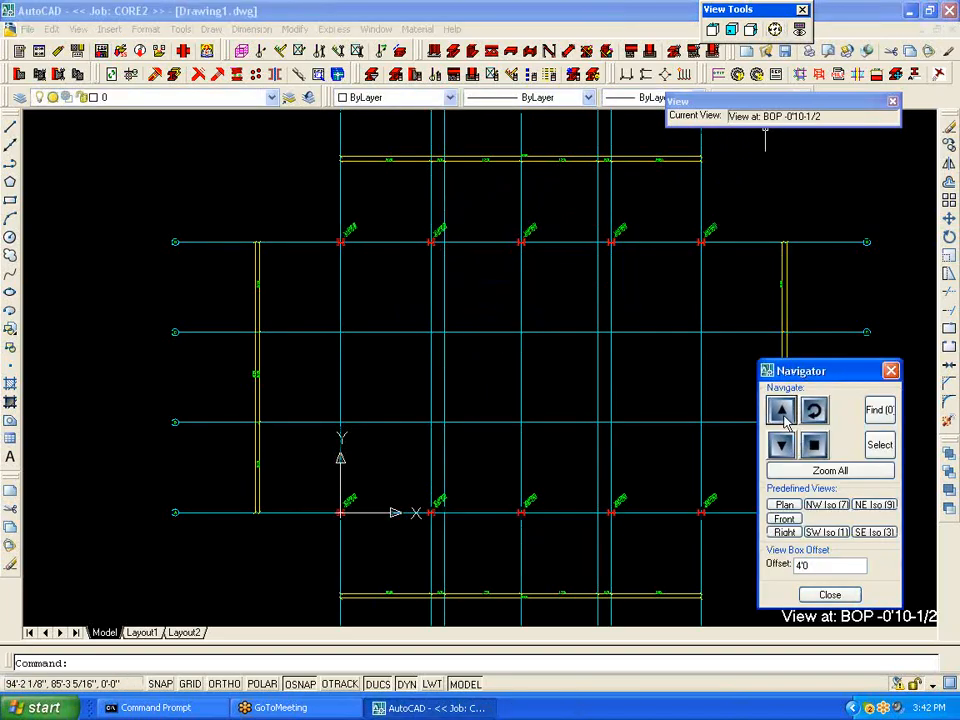
click(823, 596)
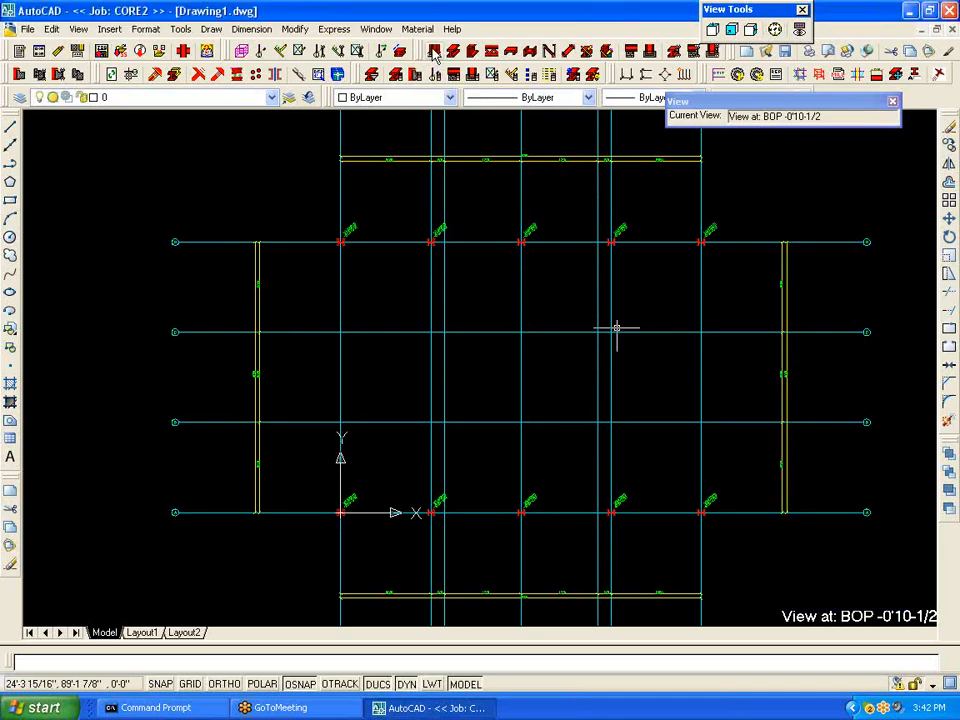
click(434, 51)
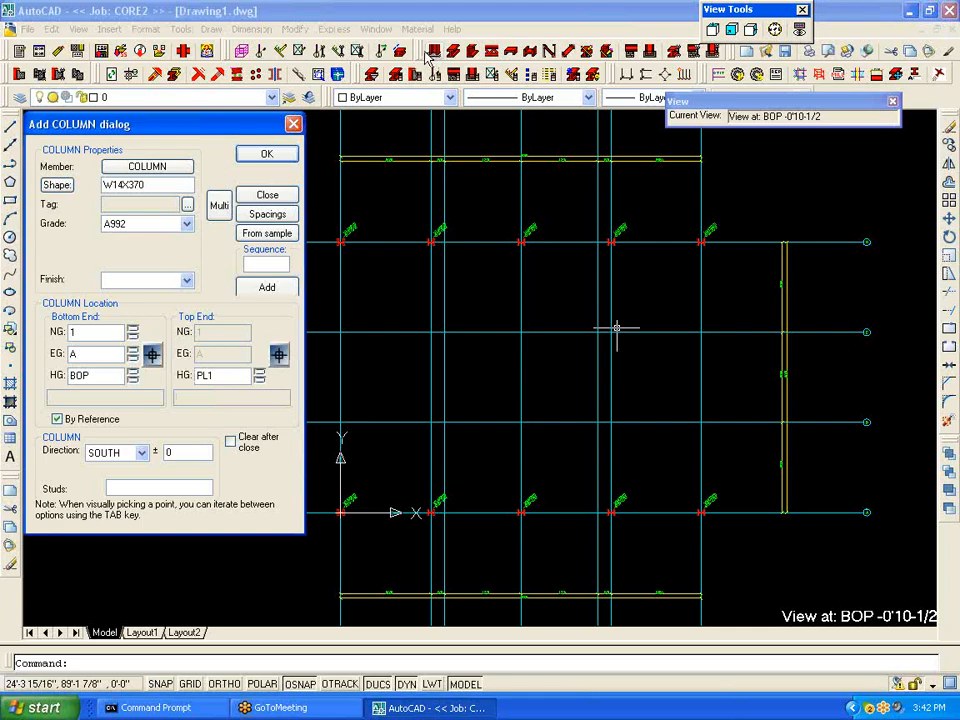
click(294, 124)
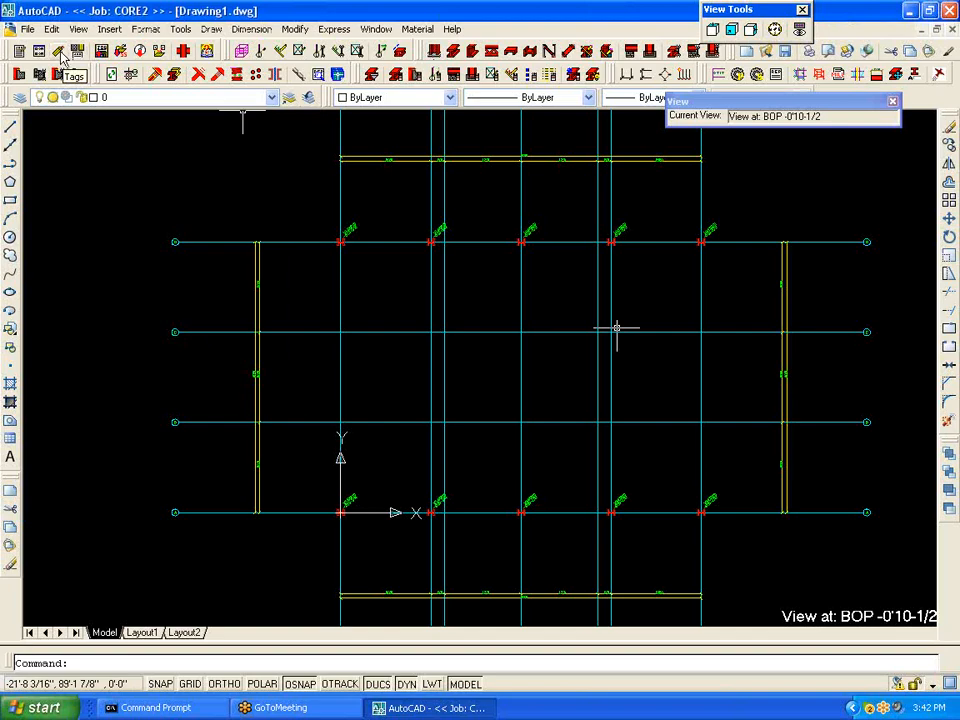
Step: Create the tag BP1 with the description BASE PLATE TYPE 1, copying the wording before the number for reuse
click(59, 53)
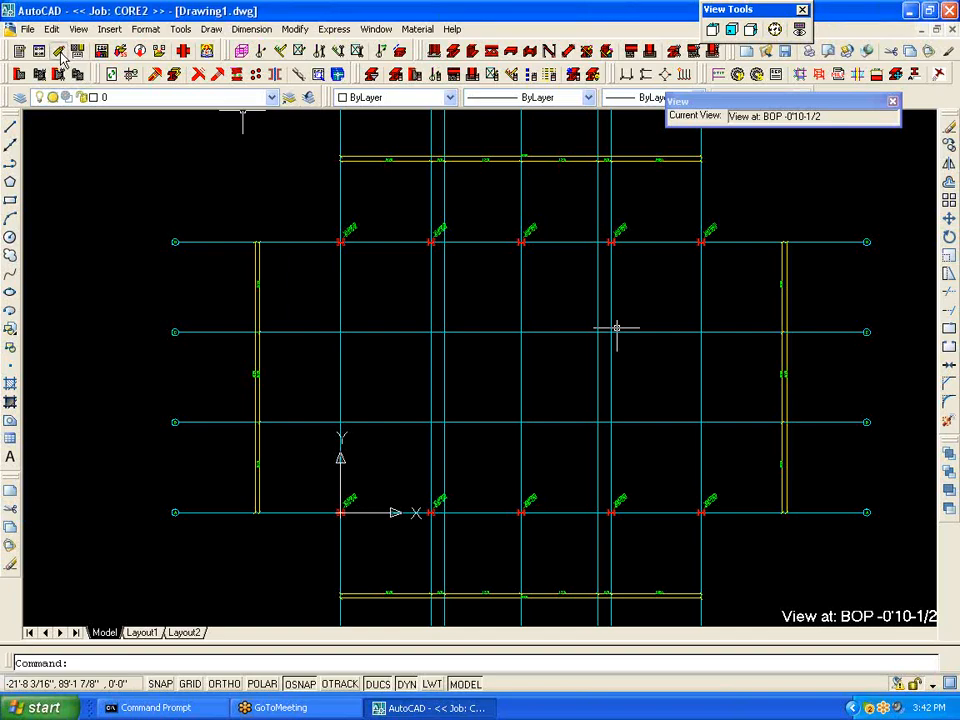
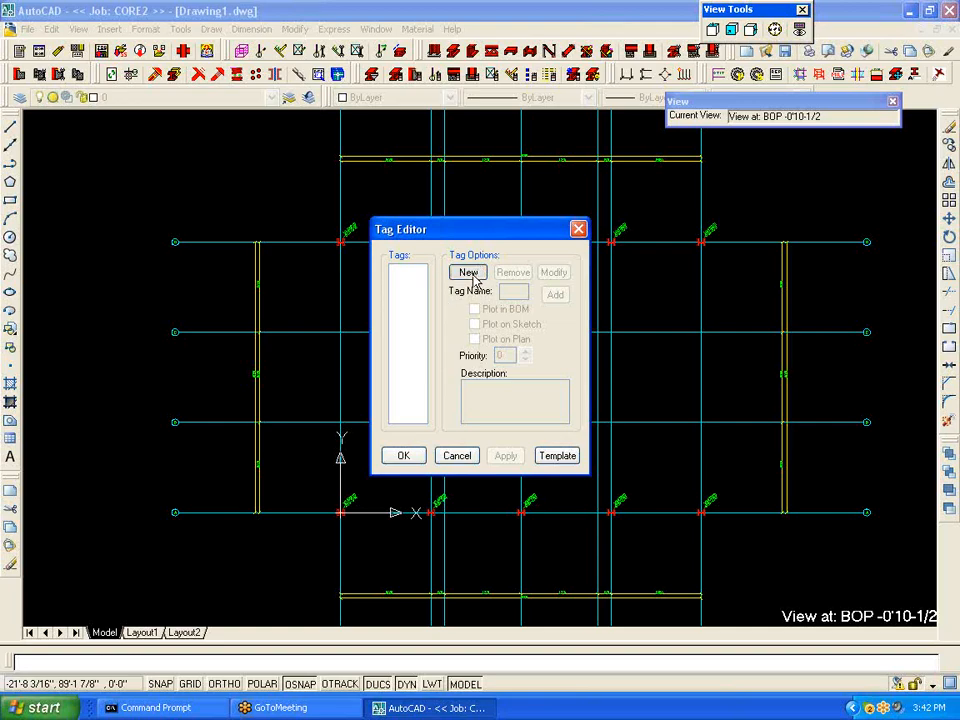
click(481, 276)
click(555, 294)
text(BP1)
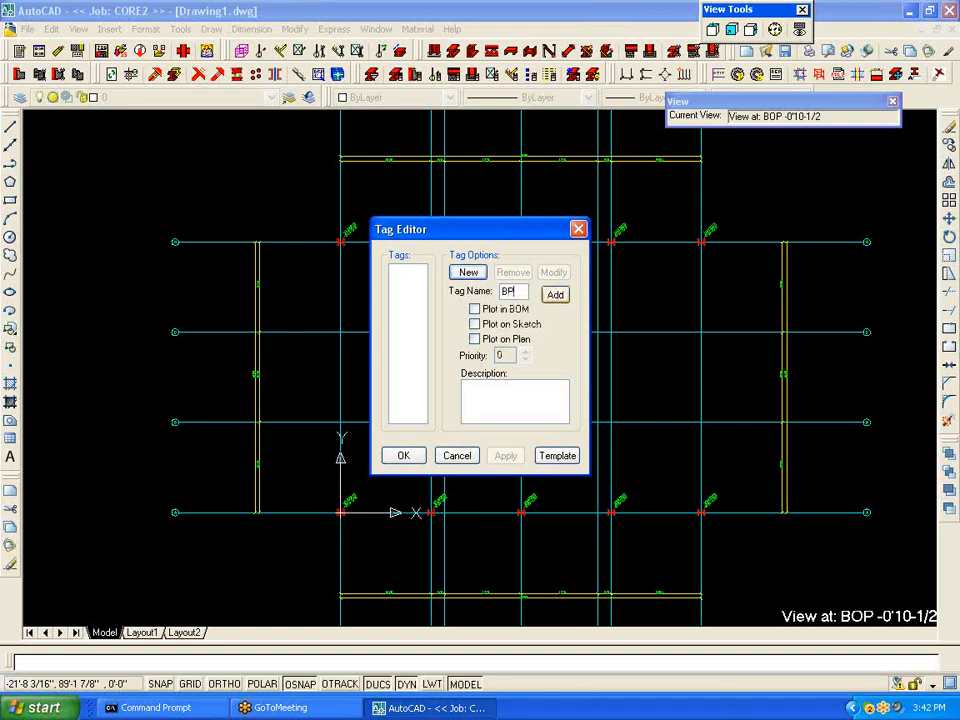
click(501, 402)
text(BASE PLATE TYPER 1)
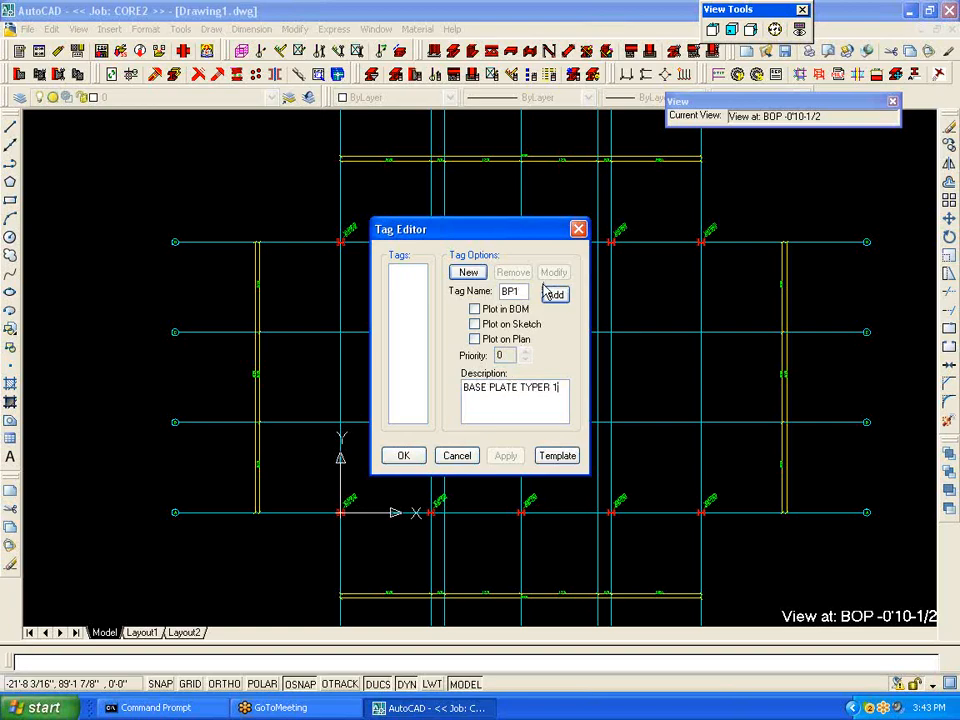
key(BackSpace)
drag(546, 388, 406, 381)
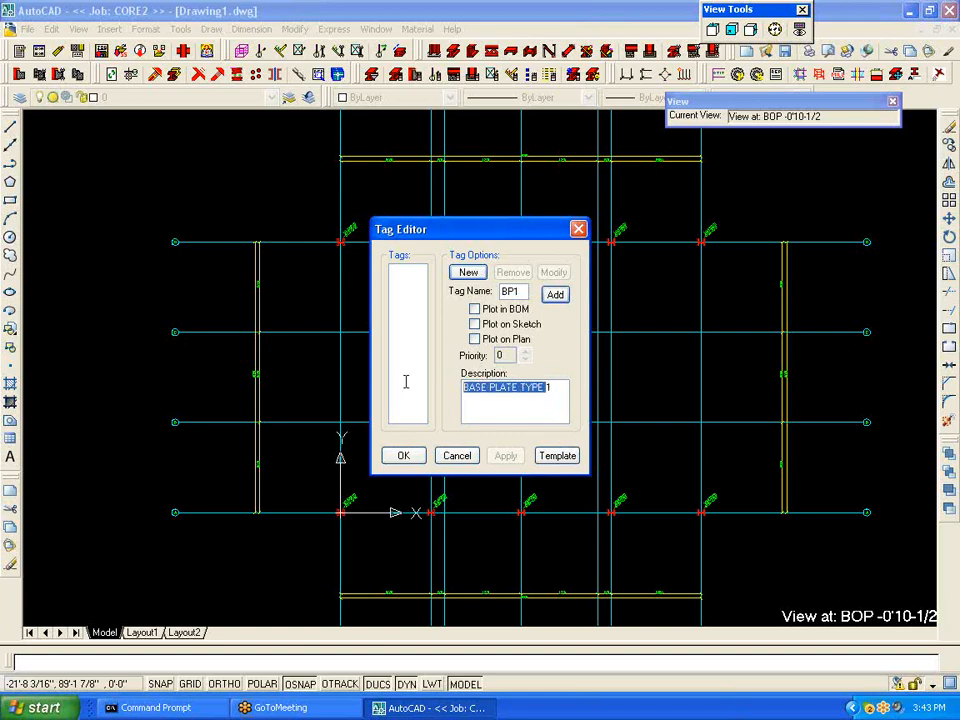
right_click(514, 396)
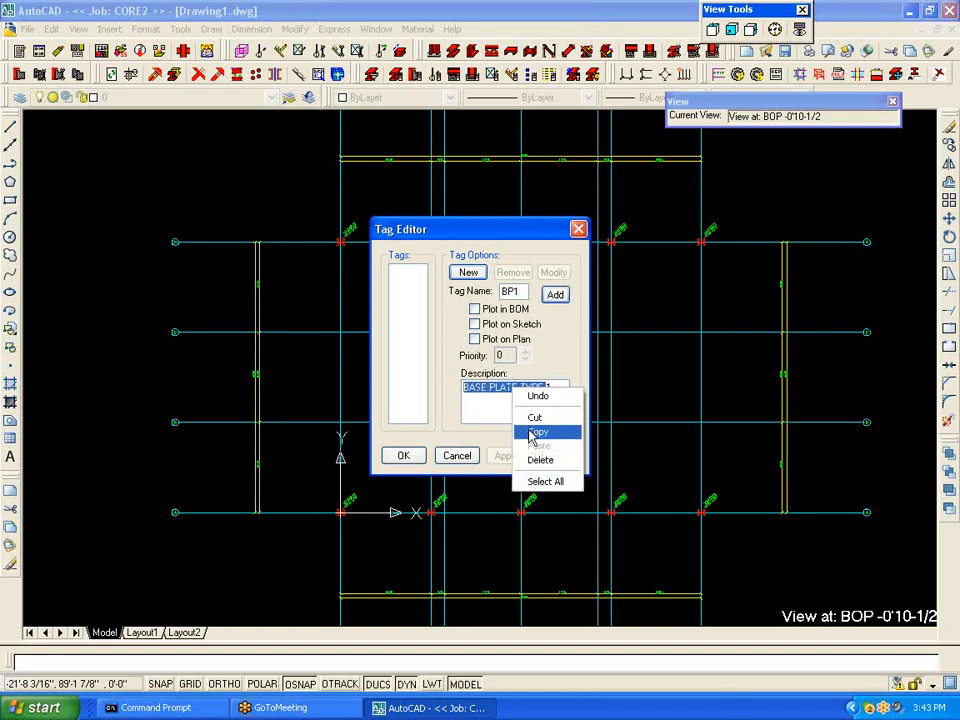
click(535, 431)
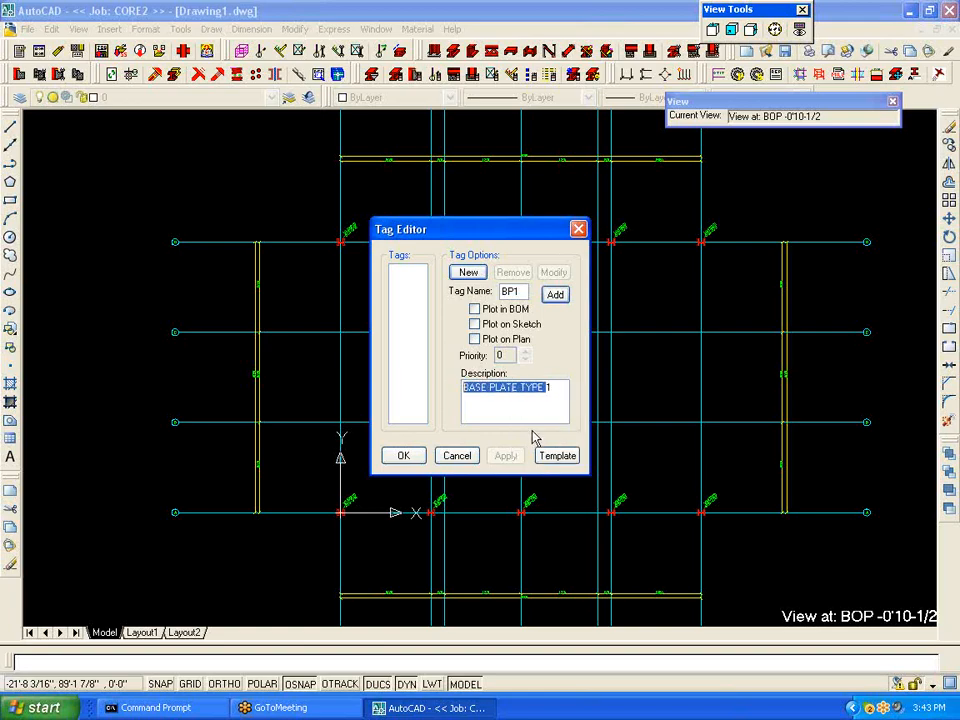
click(559, 298)
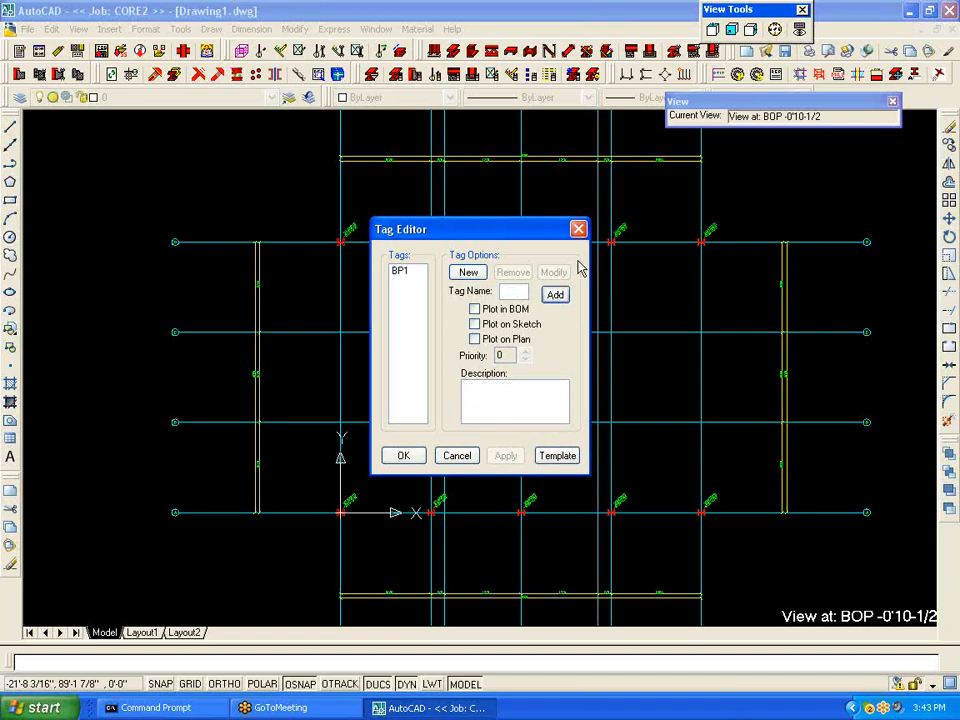
Step: Add the tag BP2, reusing the copied BASE PLATE TYPE wording for its description
text(BP2)
click(465, 391)
right_click(467, 391)
click(497, 443)
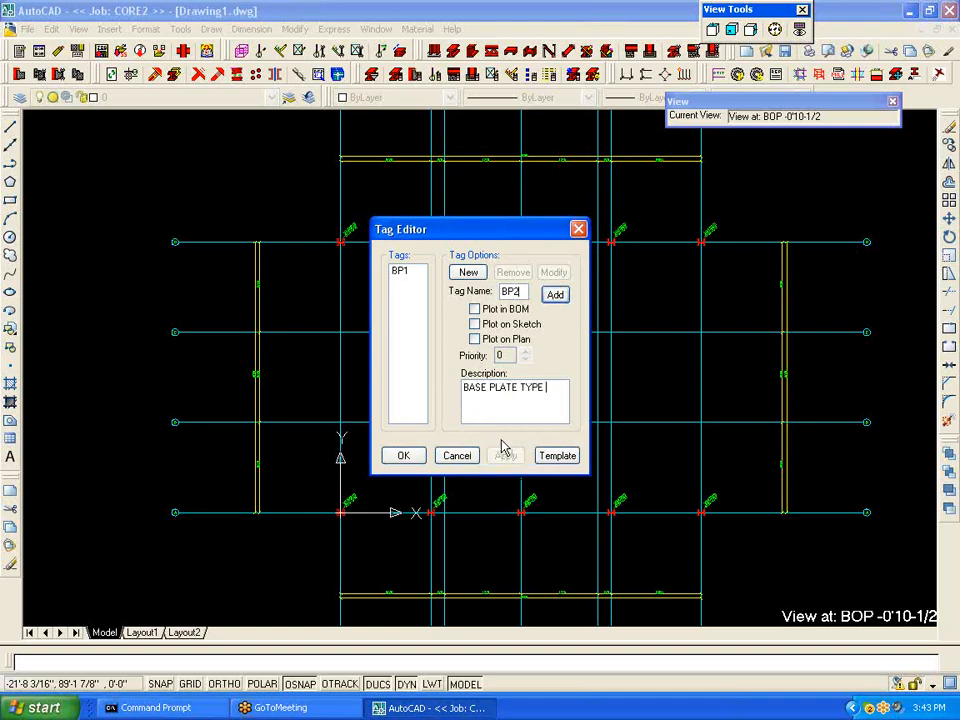
click(557, 296)
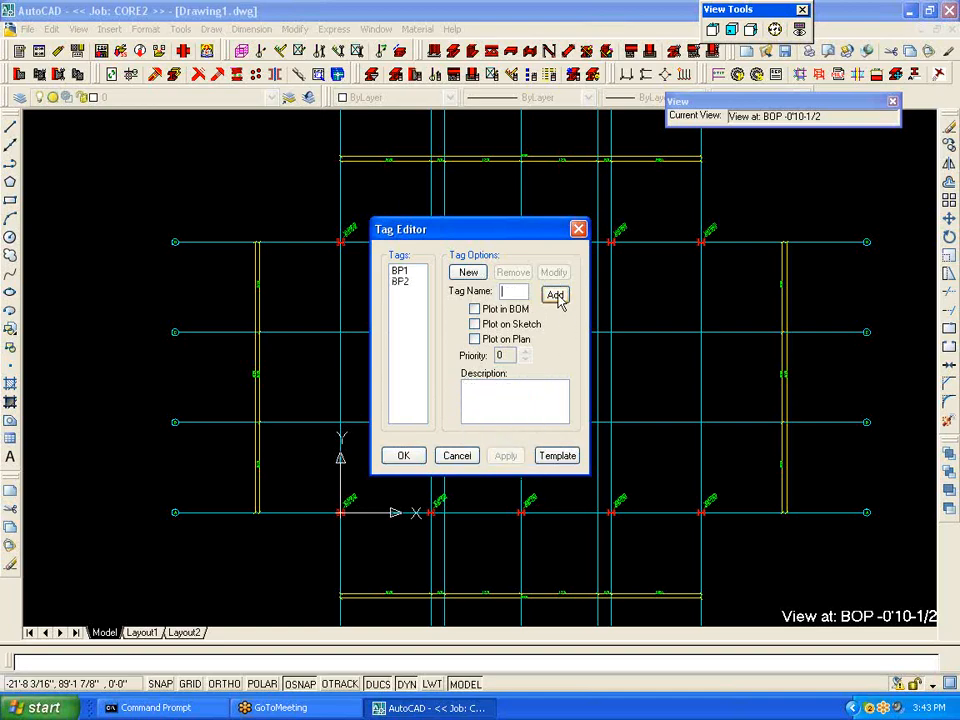
Step: Add the tag BP3 with the description BASE PLATE TYPE 3
text(BP3)
right_click(468, 395)
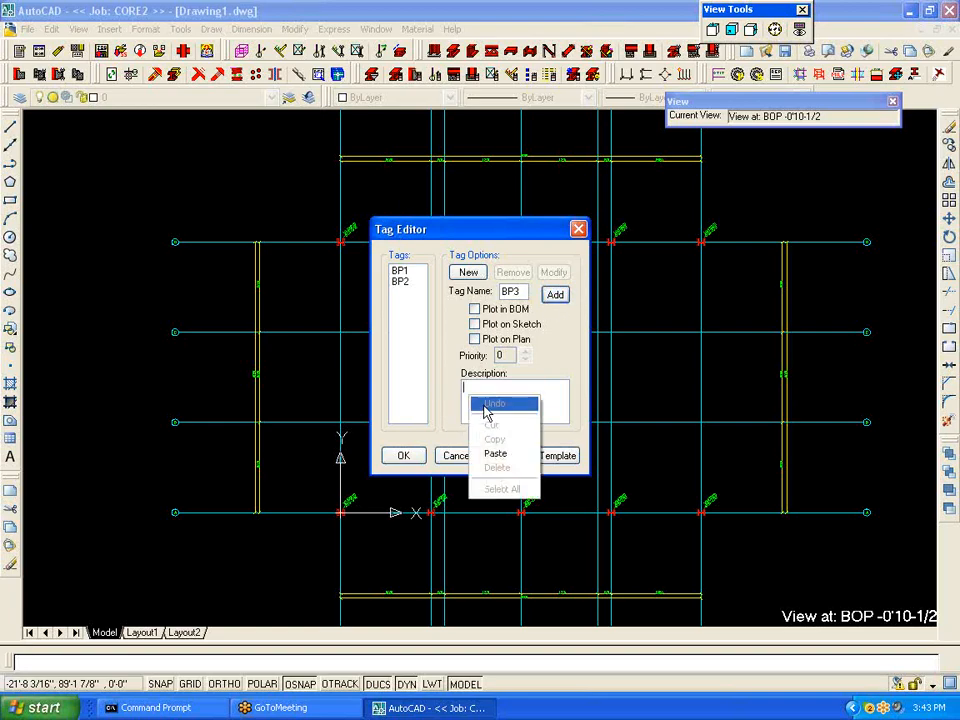
click(497, 454)
text(3)
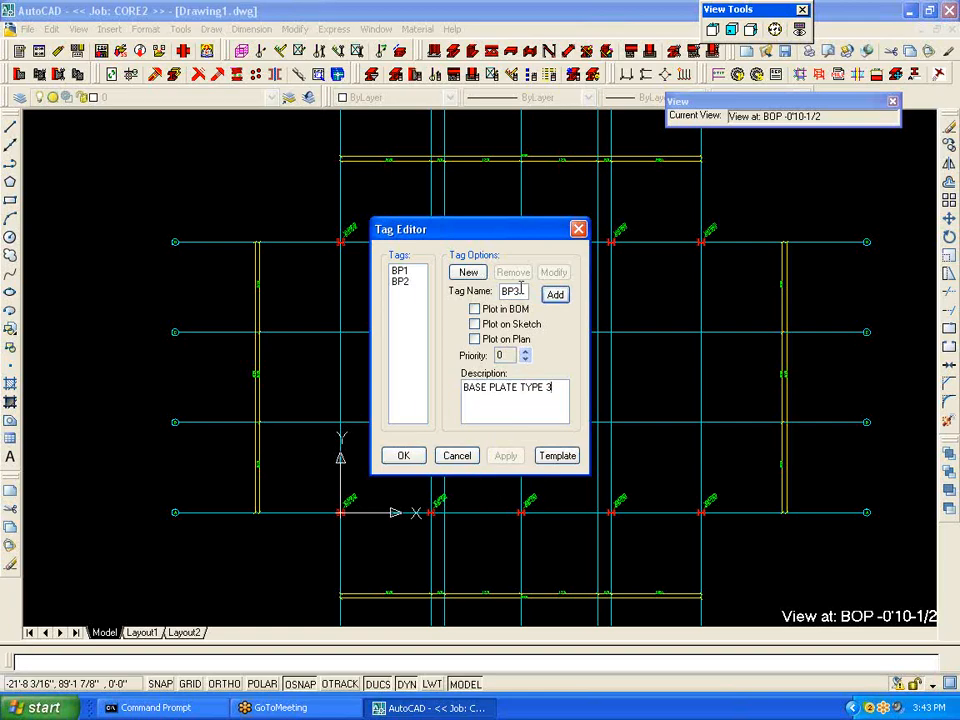
click(555, 297)
click(557, 295)
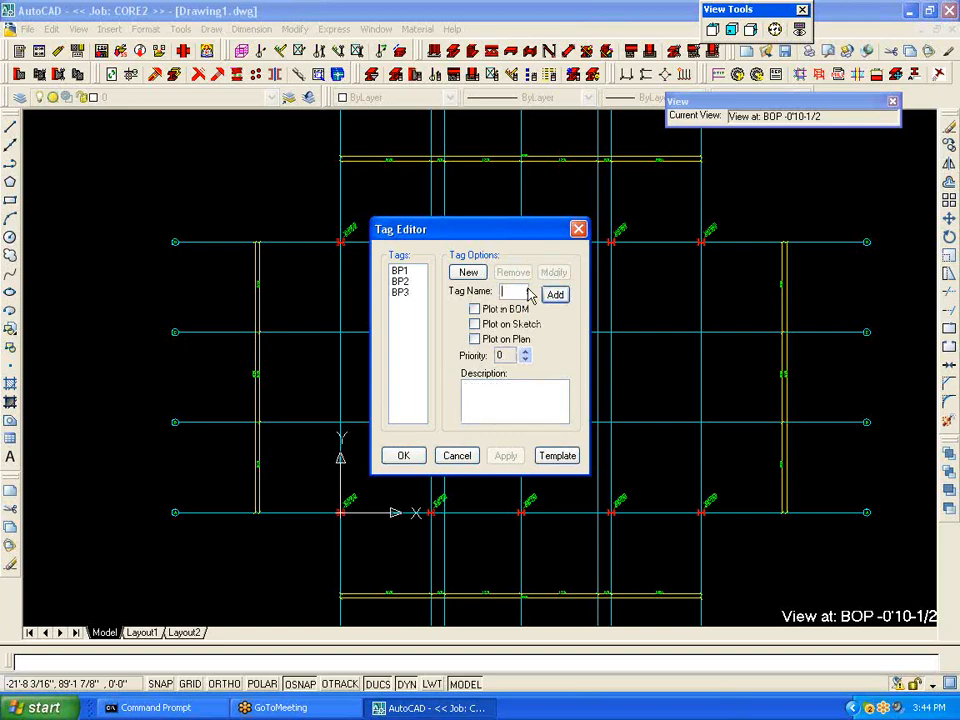
Step: Add the tag M with the description MOMENT
click(514, 291)
text(M)
click(495, 390)
text(MOMENT)
click(556, 295)
Step: Add the tag GLV described as GALV, plotted in the BOM and on the sketch, with its priority raised
text(GLV)
click(472, 385)
text(G)
click(475, 310)
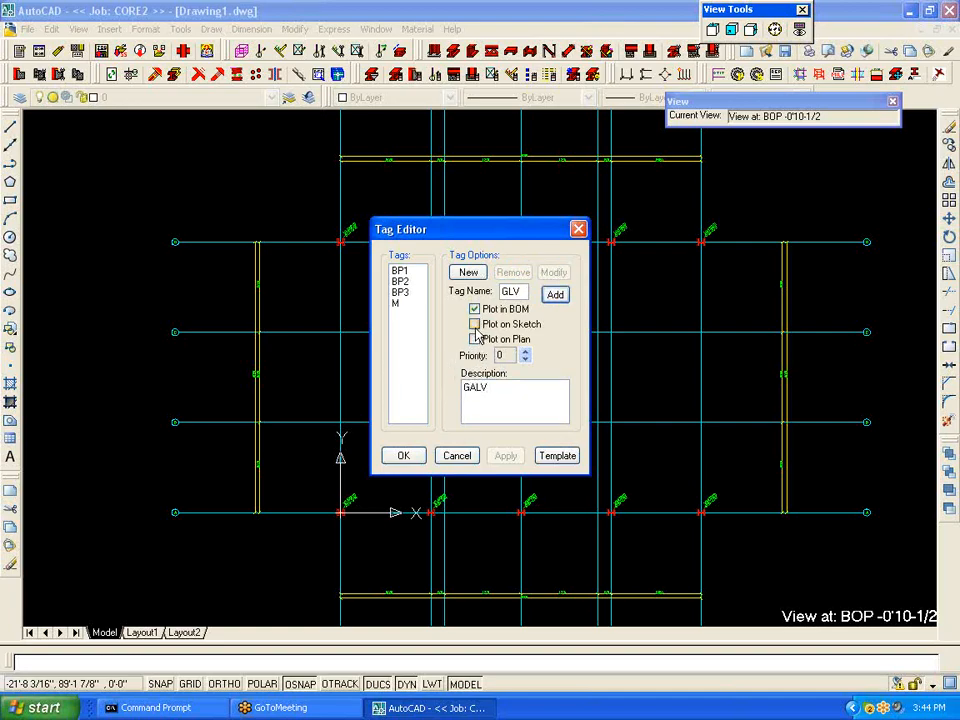
click(473, 326)
click(525, 352)
click(560, 297)
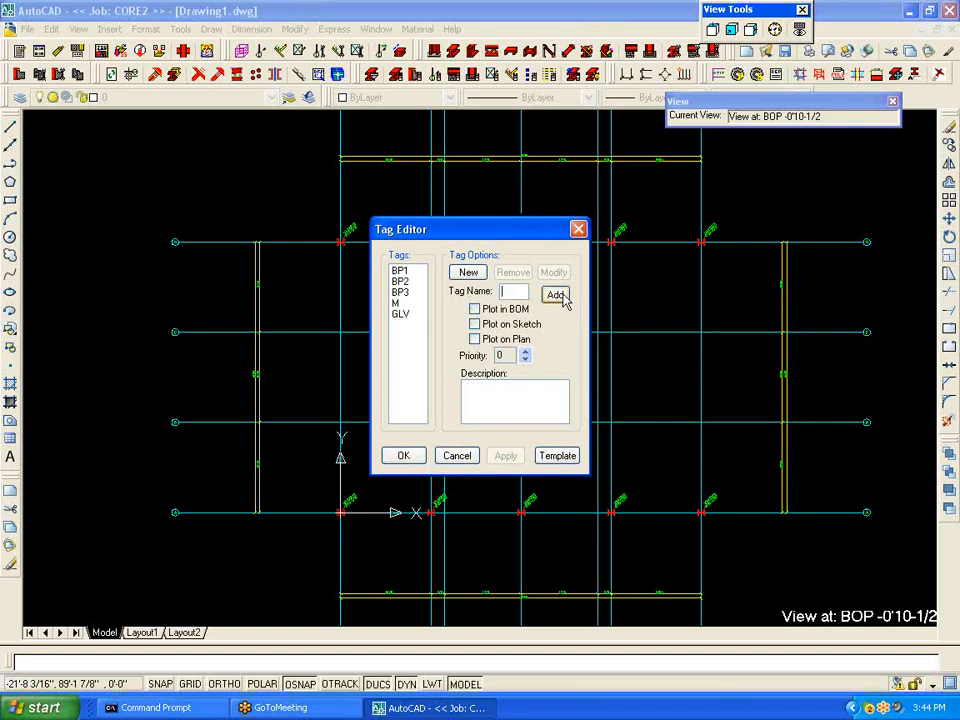
Step: Add the tag HLD described as HOLD, plotted in the BOM and on the sketch, with priority 2
click(512, 291)
text(H)
click(474, 309)
click(526, 353)
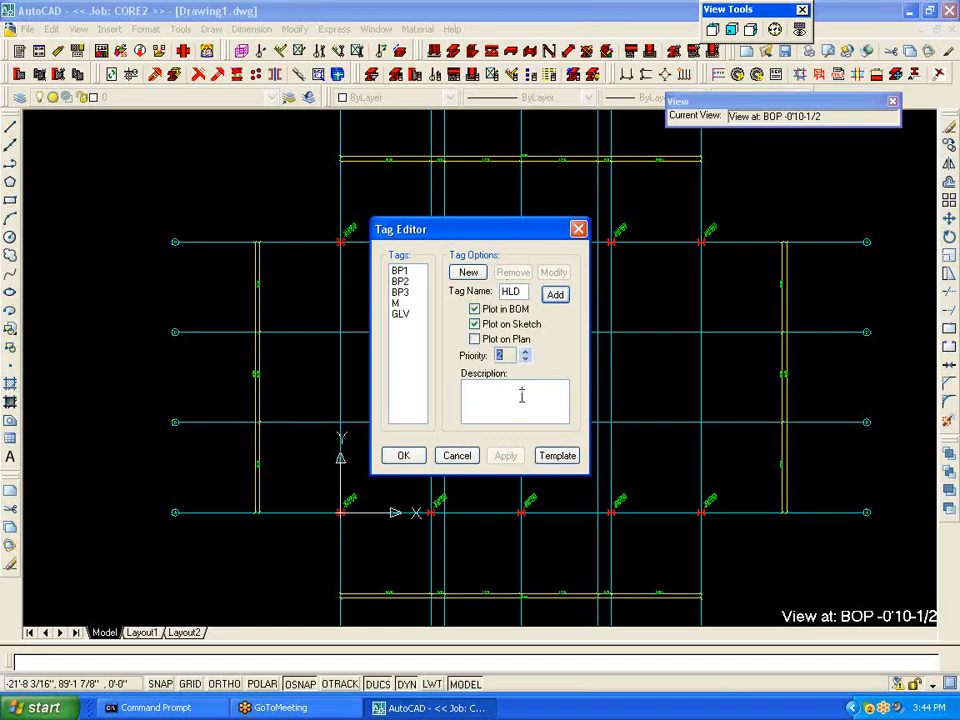
click(466, 384)
text(HOLD)
click(555, 295)
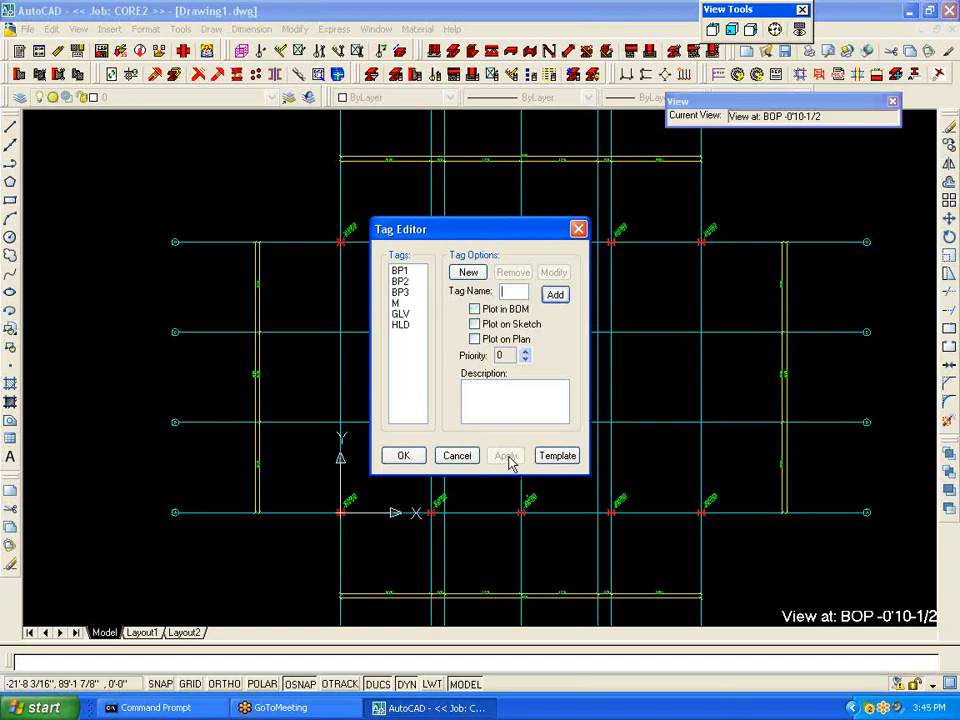
Step: Save the tag list as a tags template named CORE2, then accept the tags and save the project
click(558, 456)
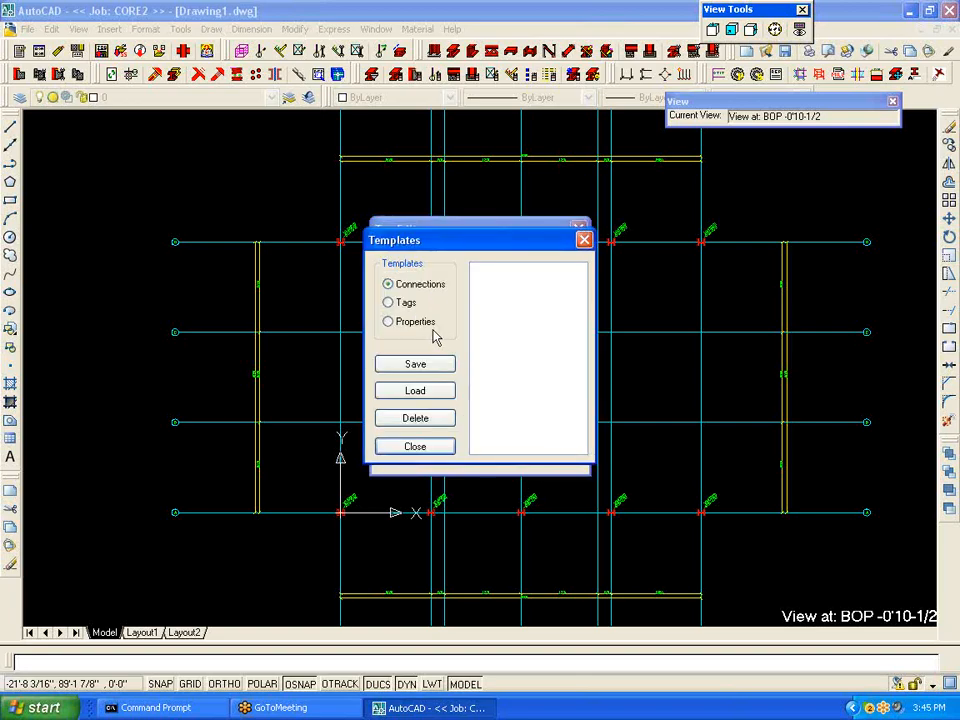
click(400, 305)
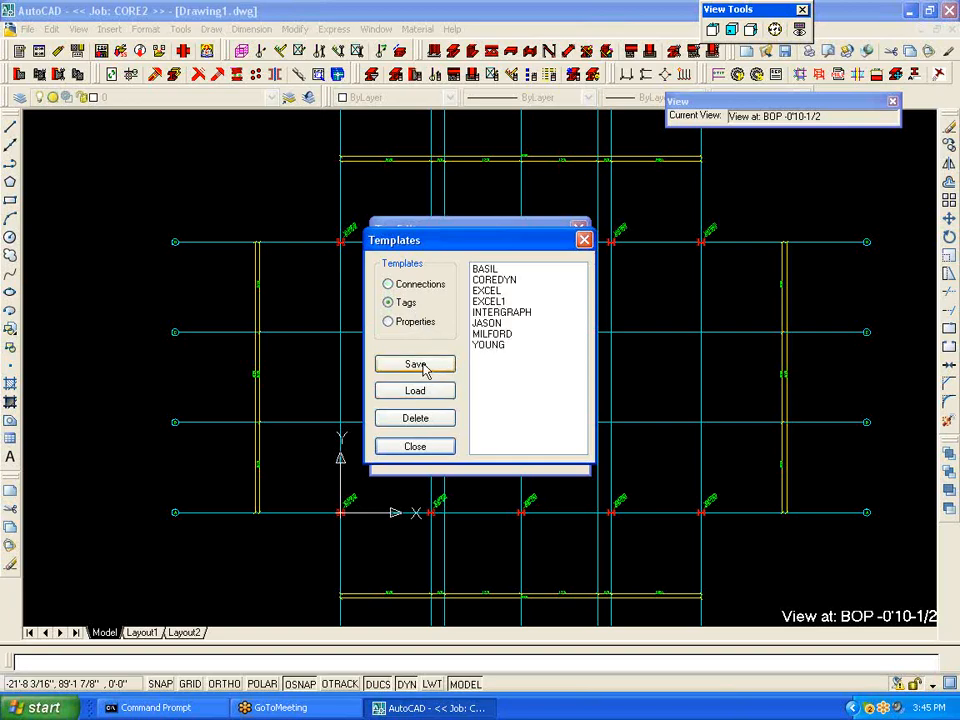
click(424, 366)
text(CORE2)
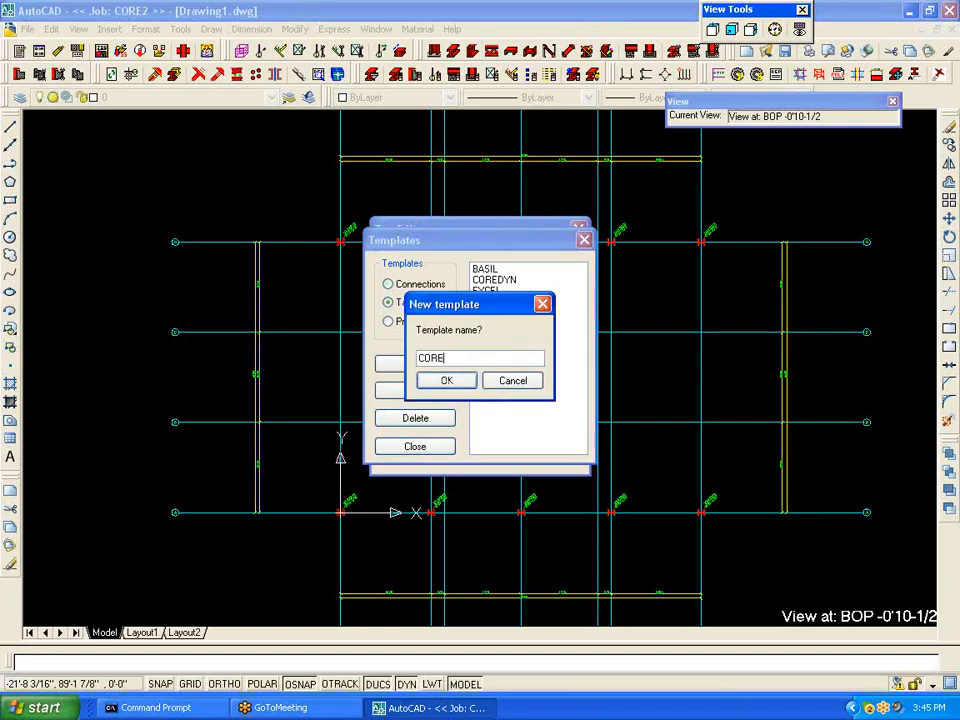
click(472, 387)
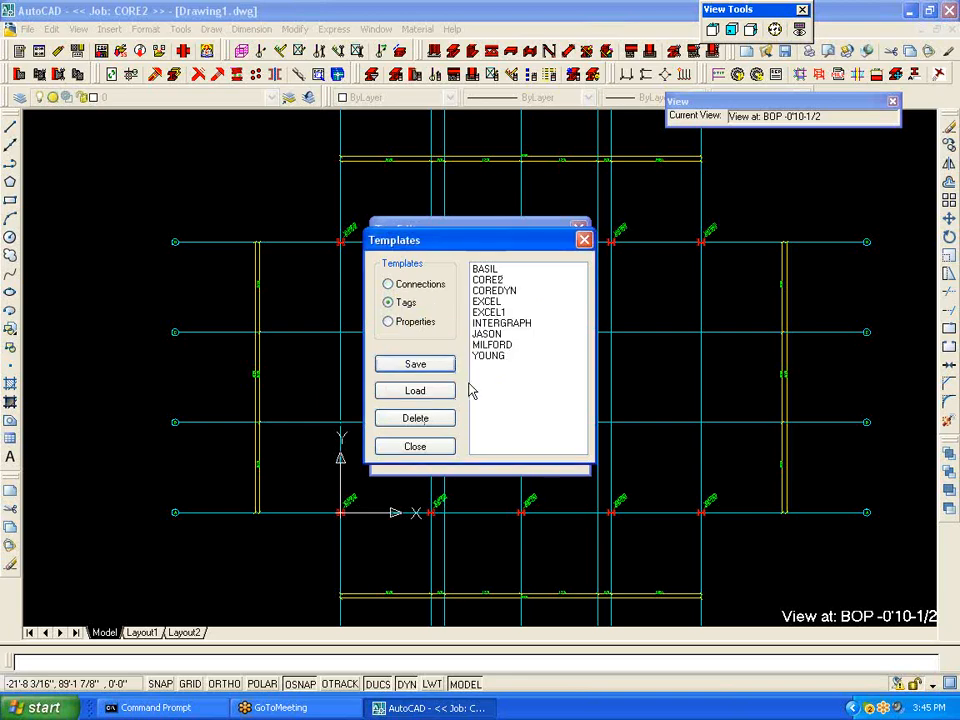
click(429, 450)
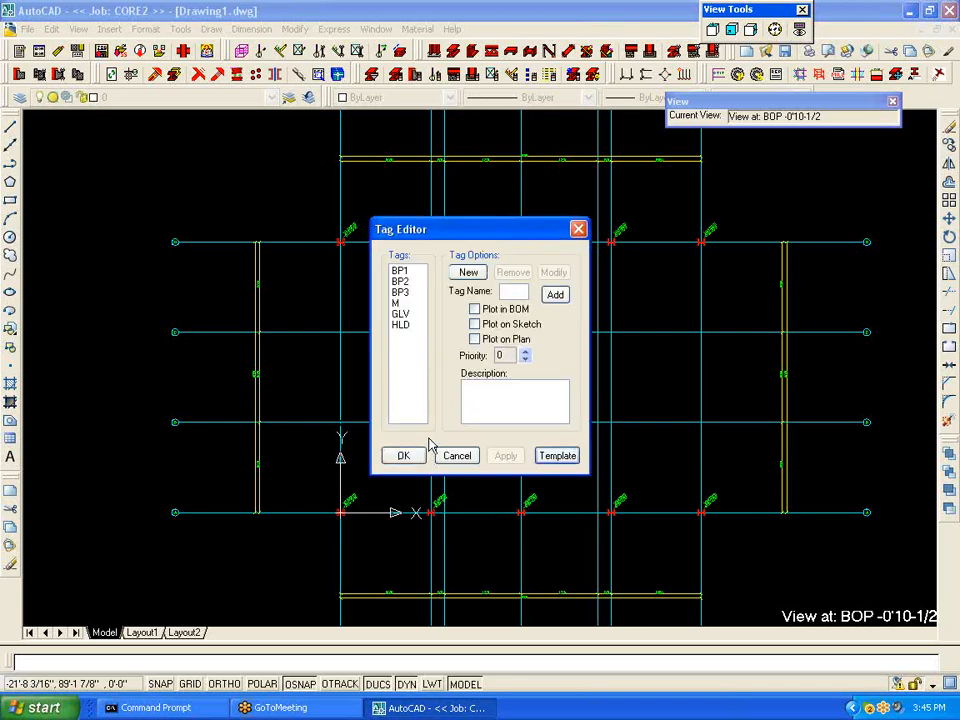
click(415, 461)
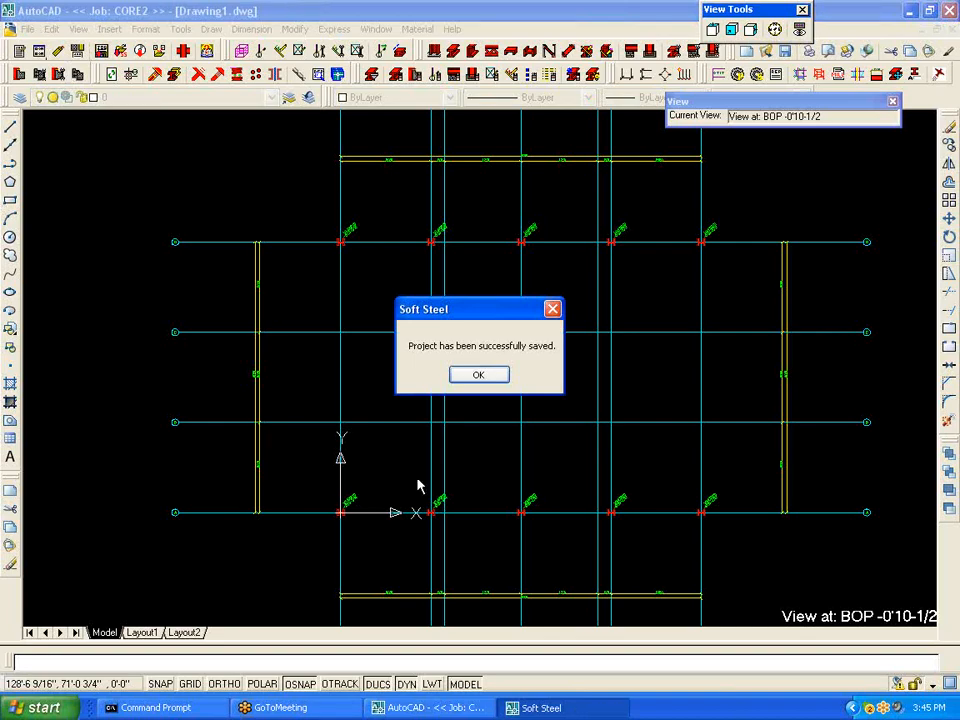
click(479, 374)
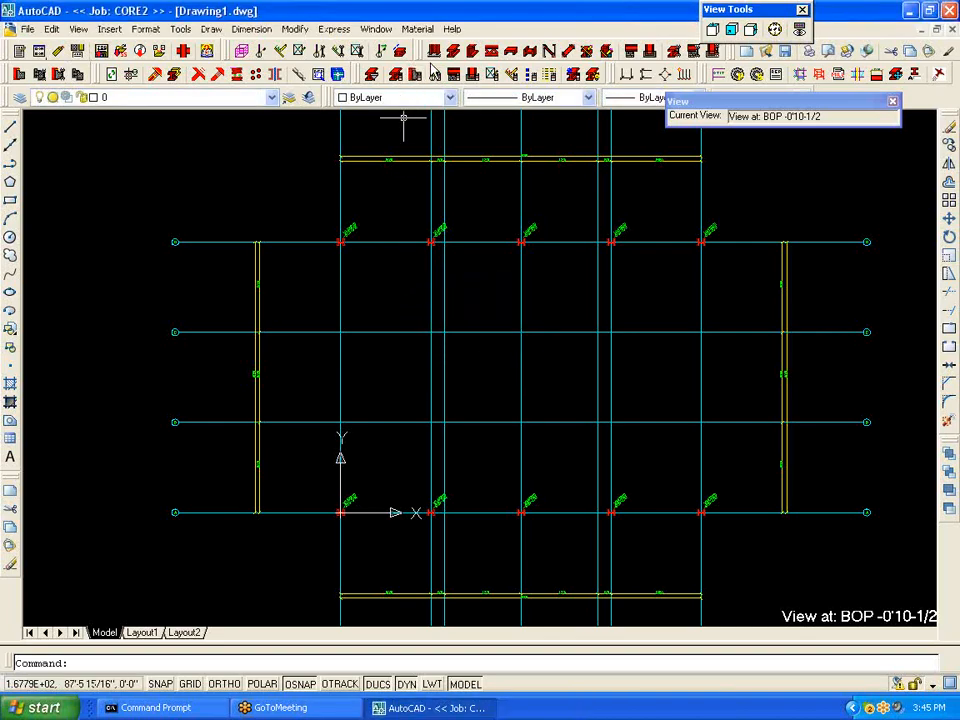
Step: Assign the tag BP1 to all ten existing W14X370 columns on the two outer horizontal grid lines
click(674, 54)
click(279, 553)
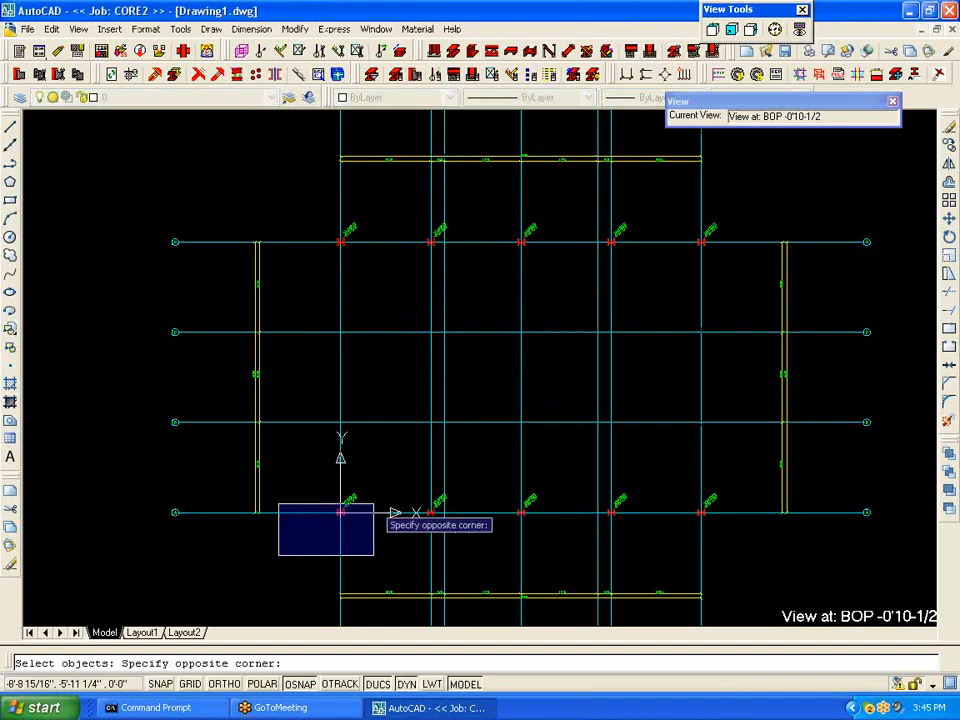
click(729, 209)
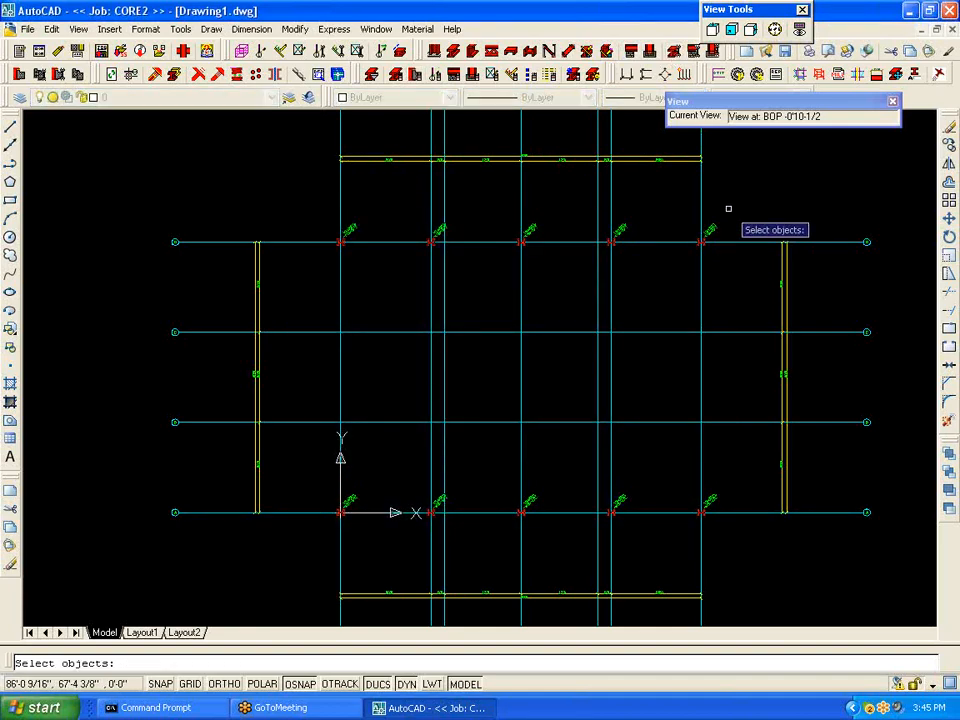
key(Return)
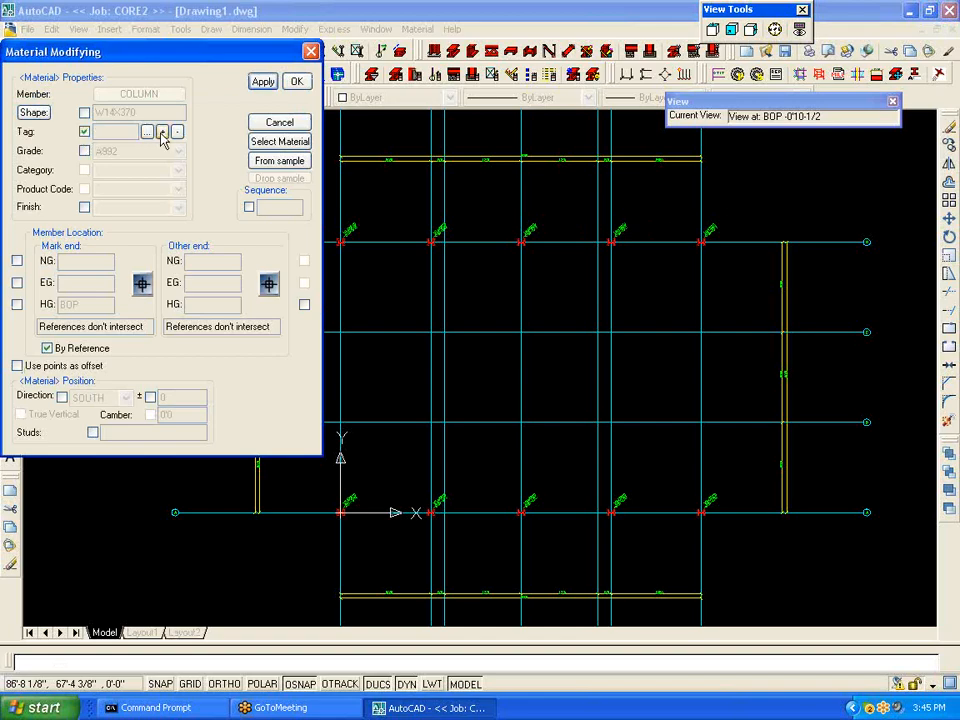
click(162, 133)
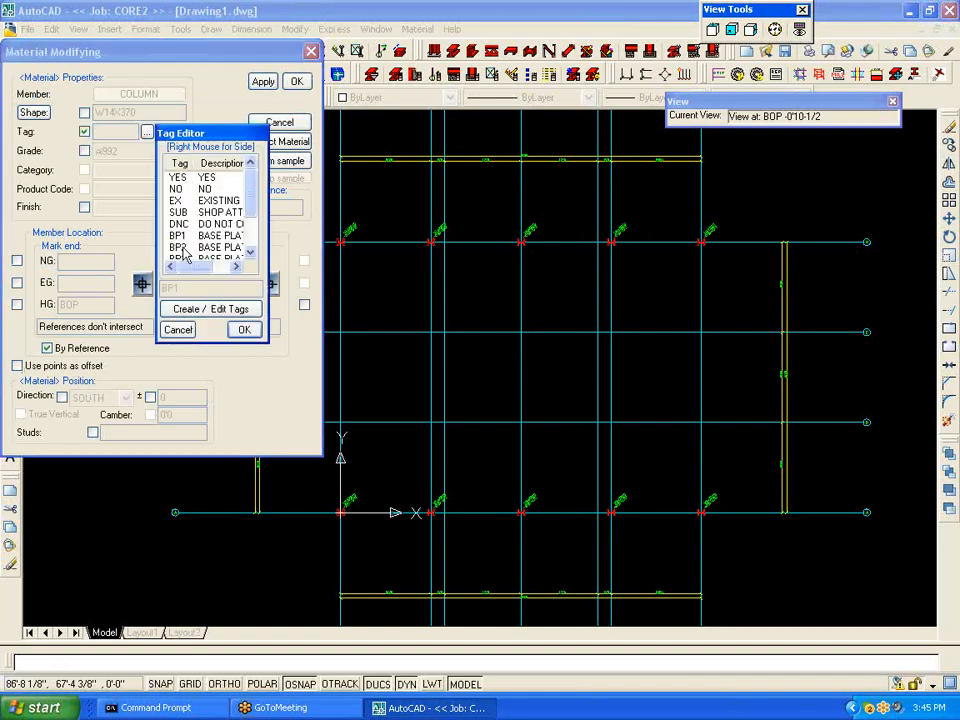
click(178, 236)
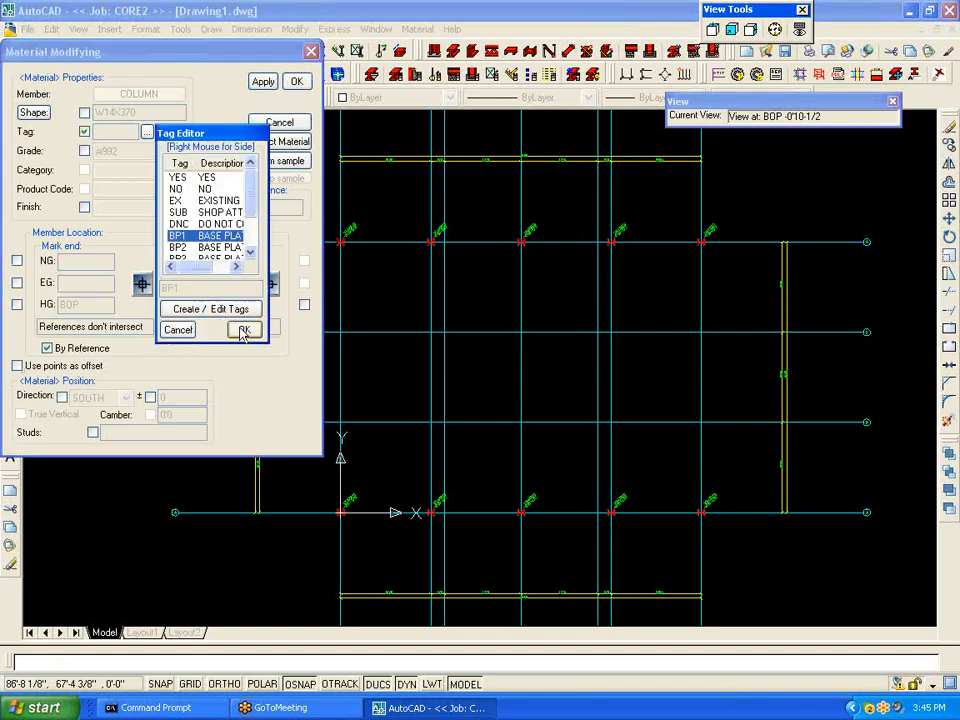
click(244, 331)
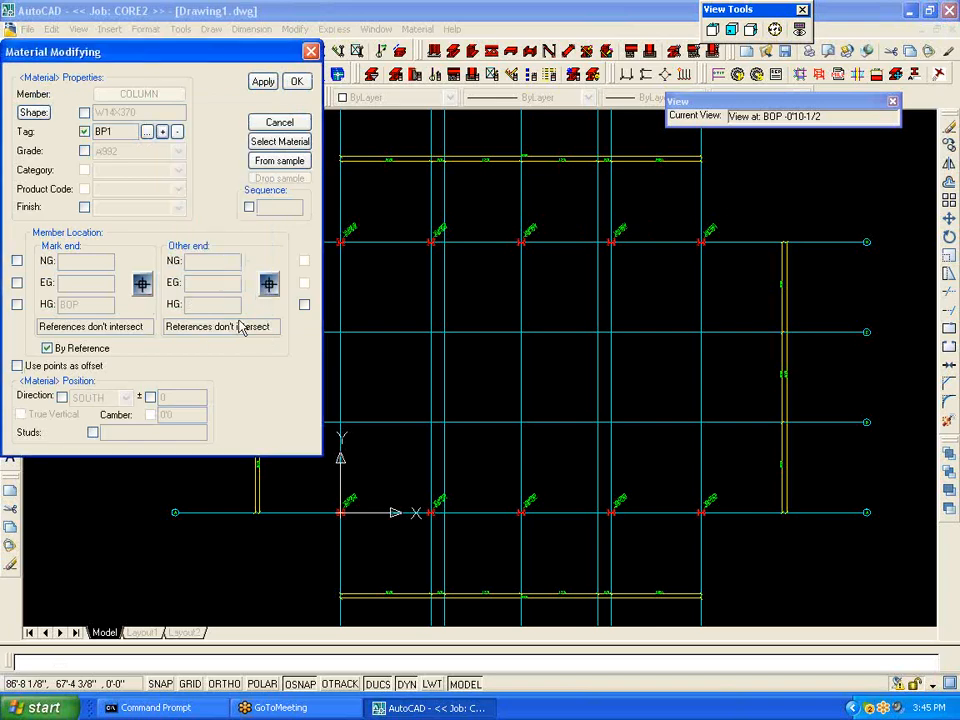
click(264, 81)
click(296, 81)
Step: Set up a new column with shape W12X96, direction EAST and tag BP2
scroll(447, 222, up, 5)
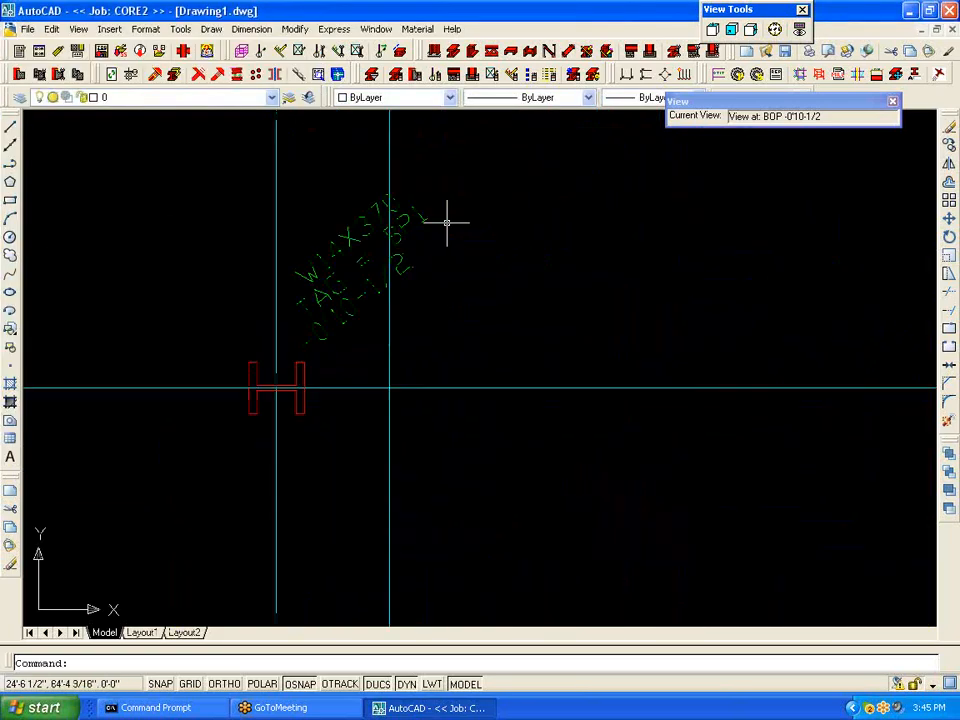
scroll(447, 222, down, 3)
scroll(440, 214, down, 2)
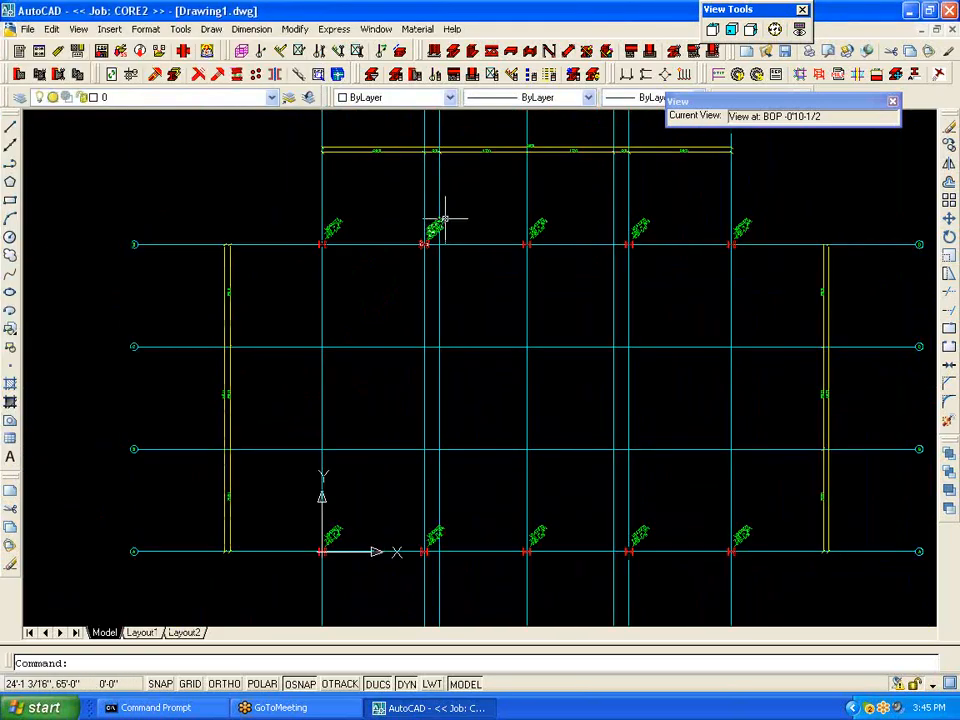
scroll(443, 214, up, 2)
scroll(433, 240, down, 2)
middle_drag(413, 341, 510, 321)
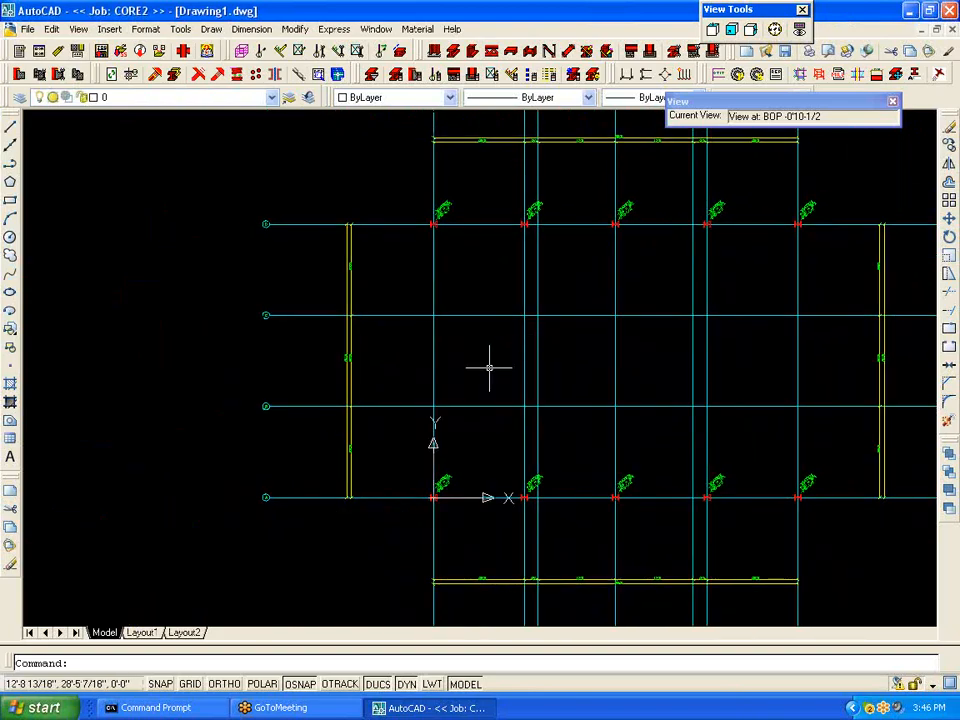
click(434, 51)
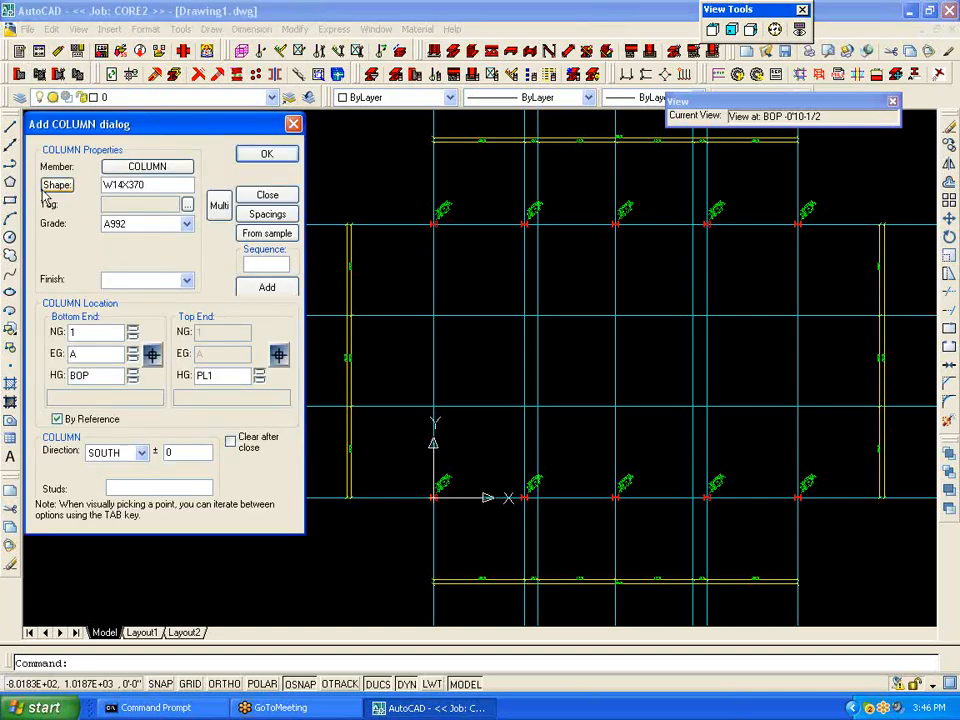
click(46, 188)
mouse_move(96, 257)
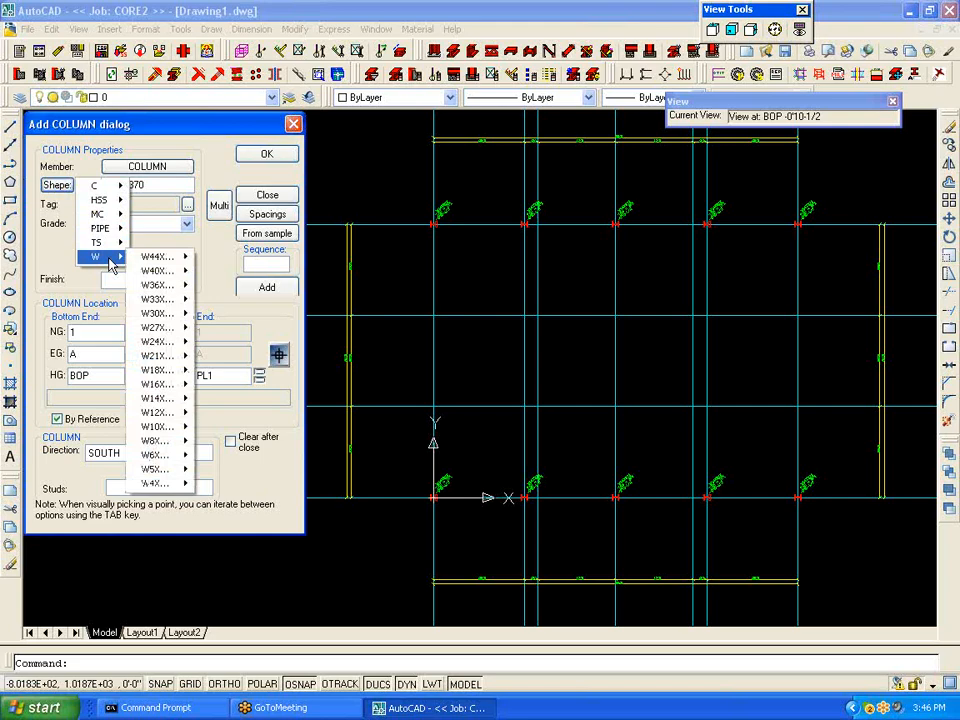
mouse_move(176, 412)
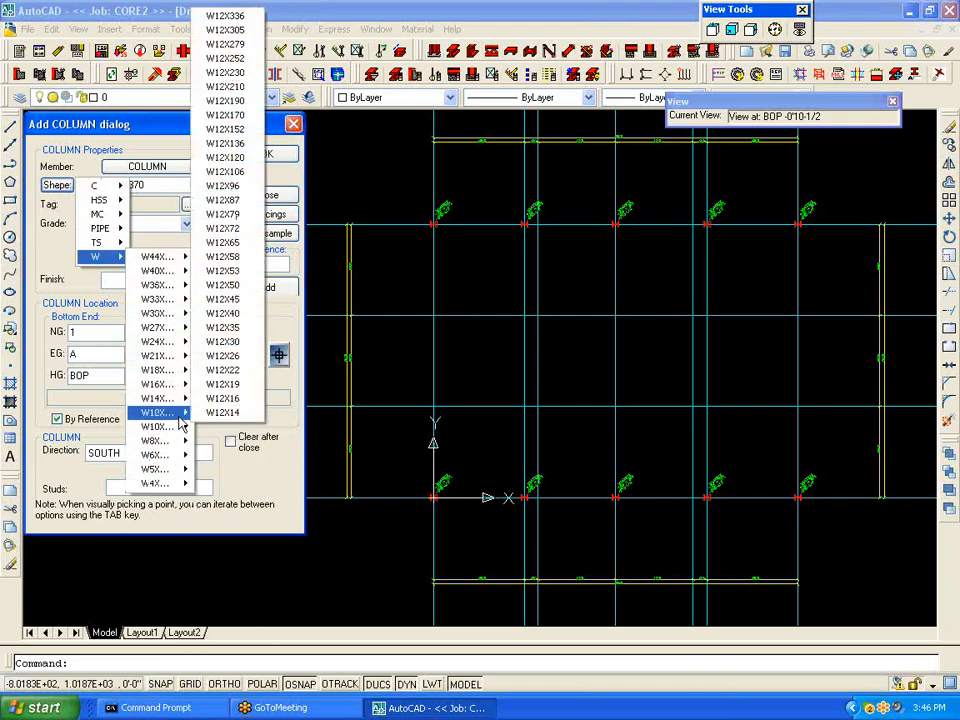
click(222, 185)
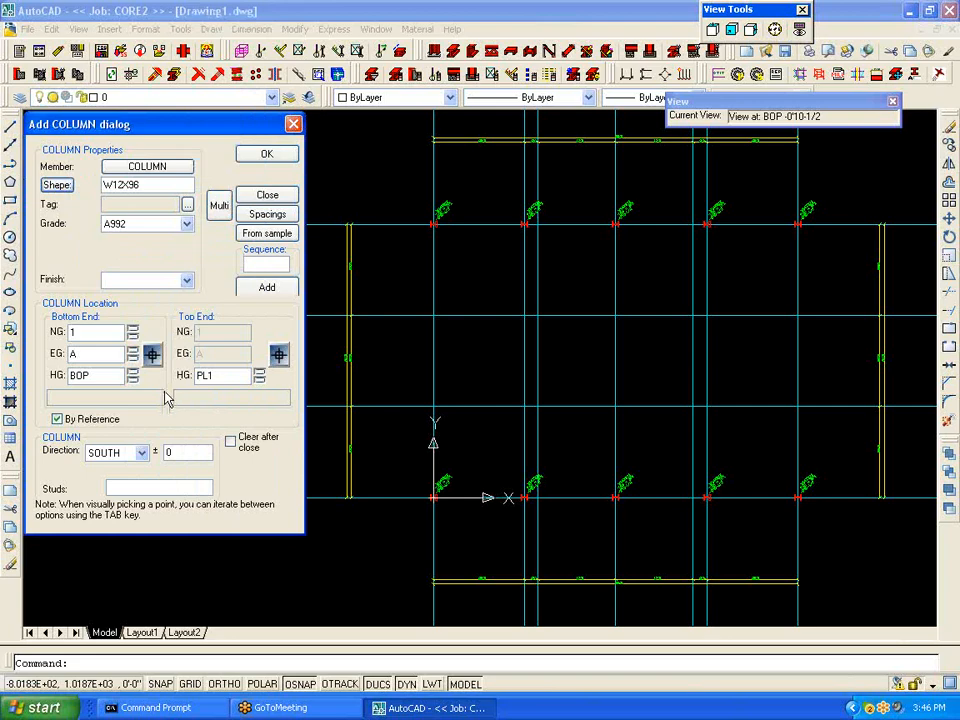
click(141, 453)
click(110, 468)
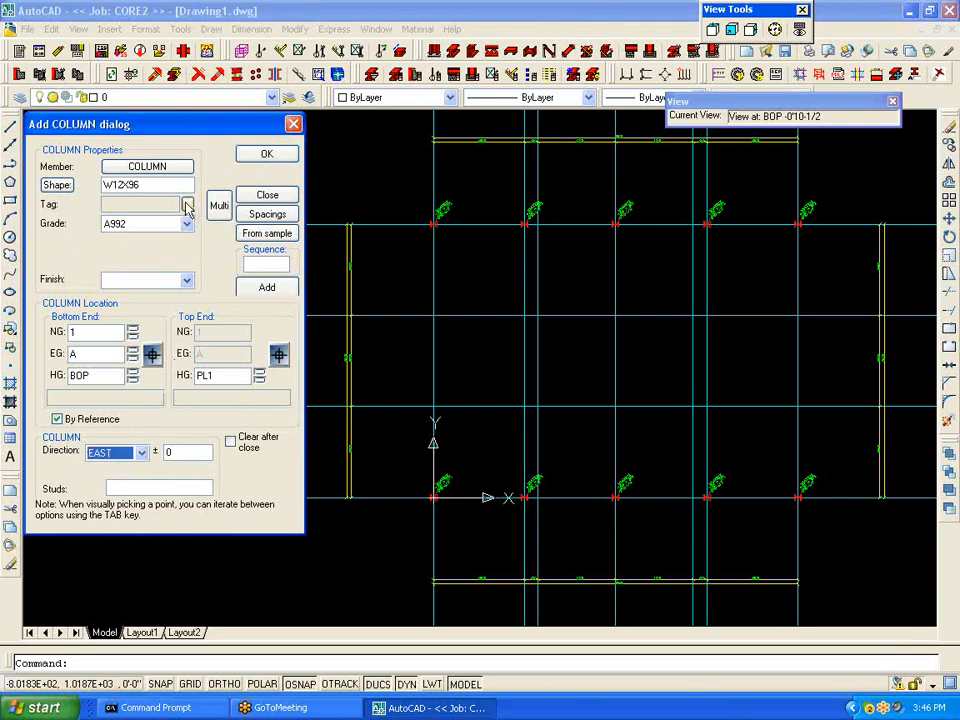
click(187, 205)
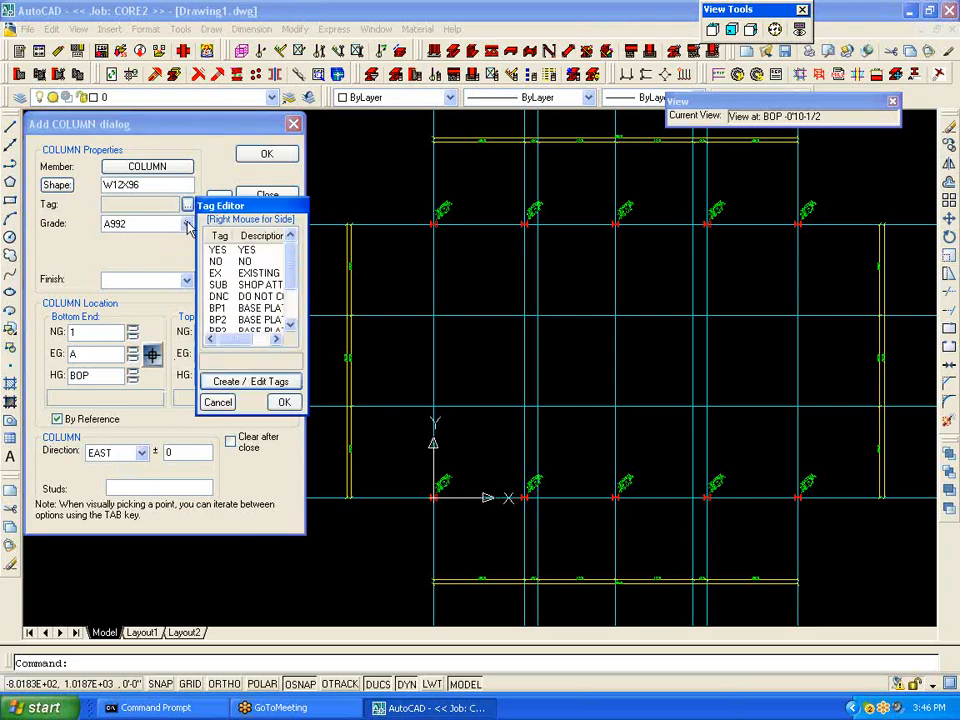
click(217, 321)
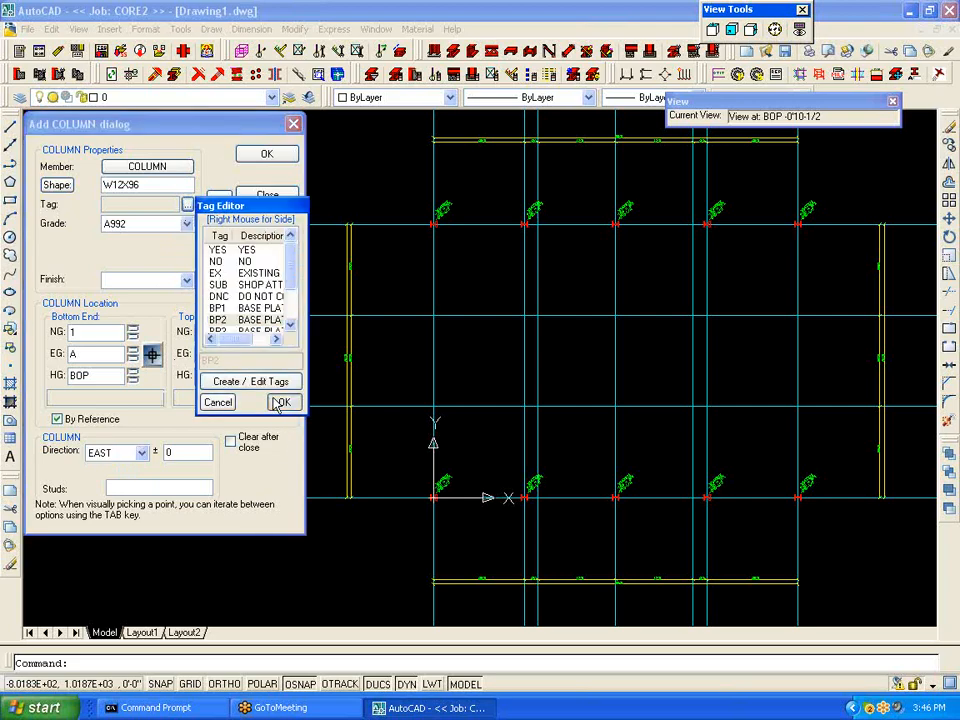
click(283, 402)
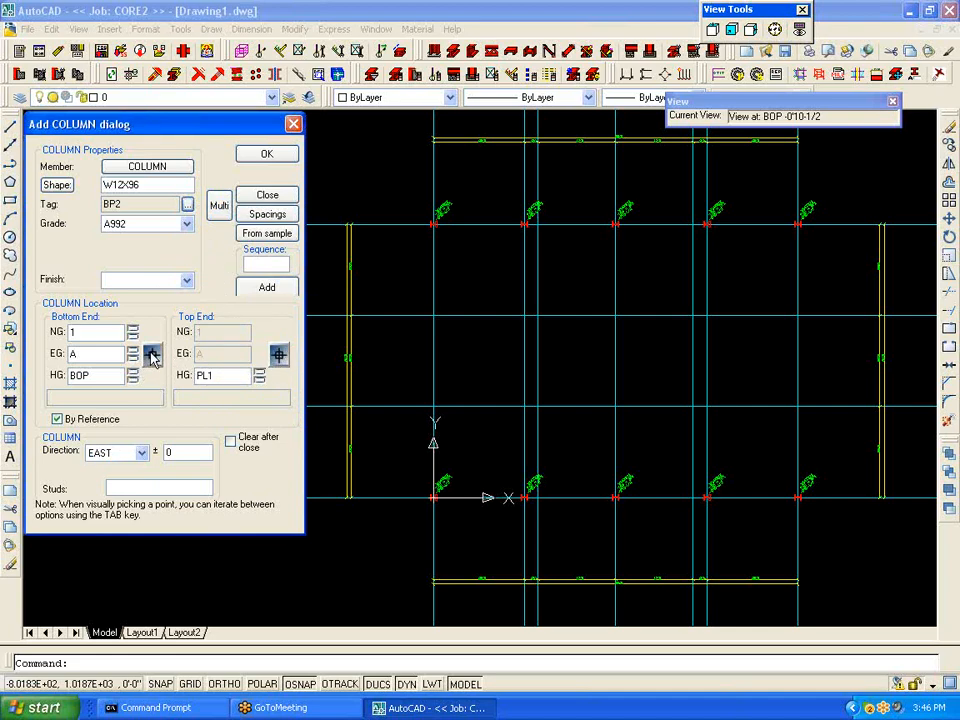
Step: Place four columns from BOP to PL1 where the 20' and 40' horizontal grids cross the vertical grids at X 0' and 23'
click(219, 207)
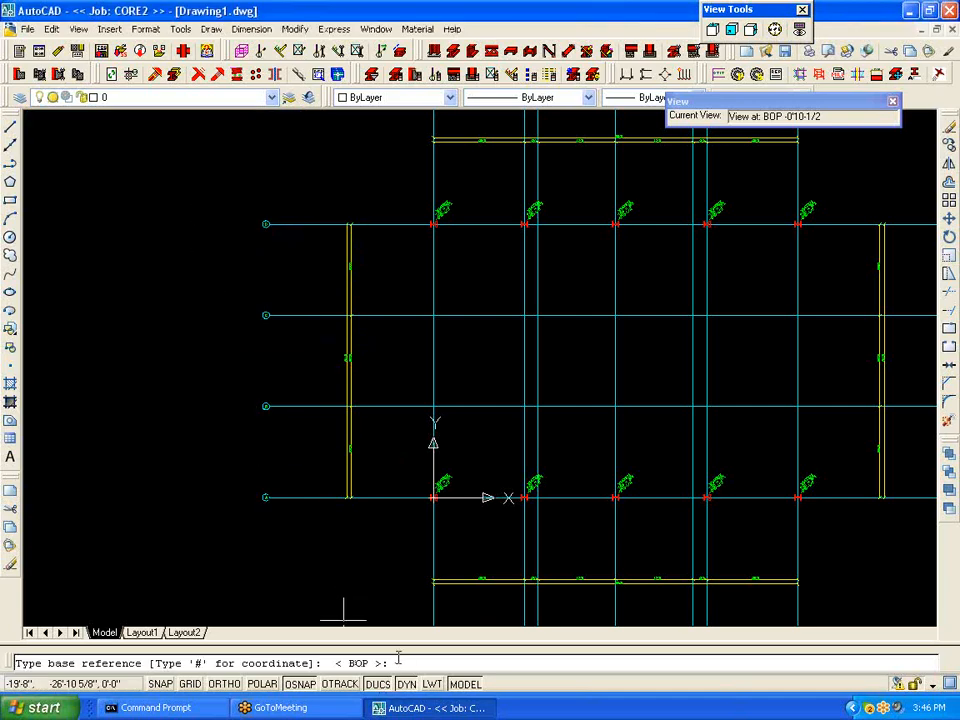
key(Return)
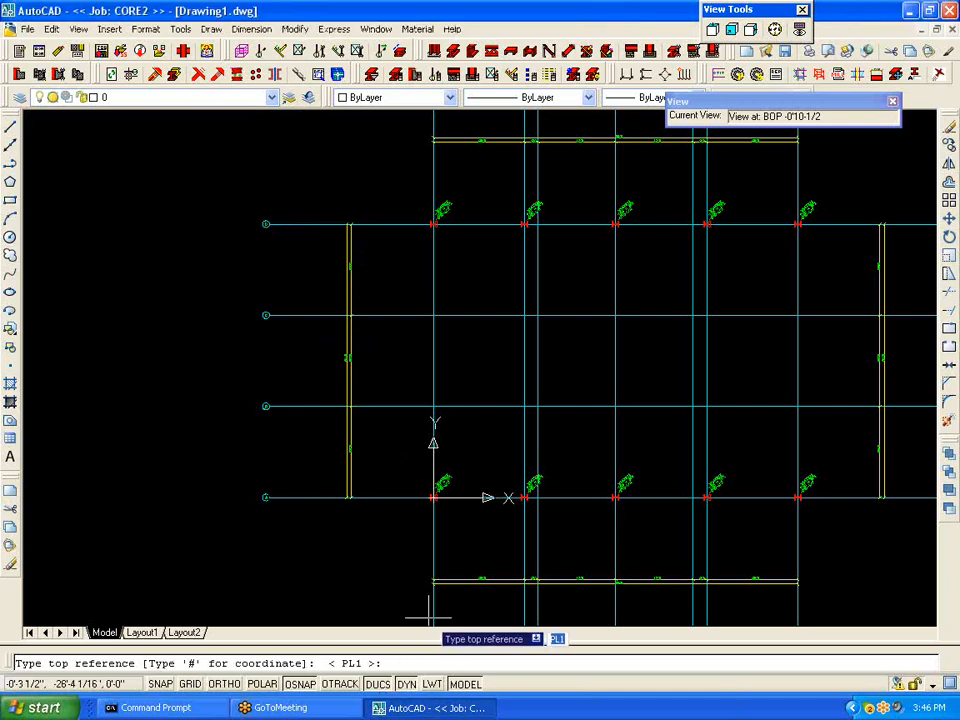
key(Return)
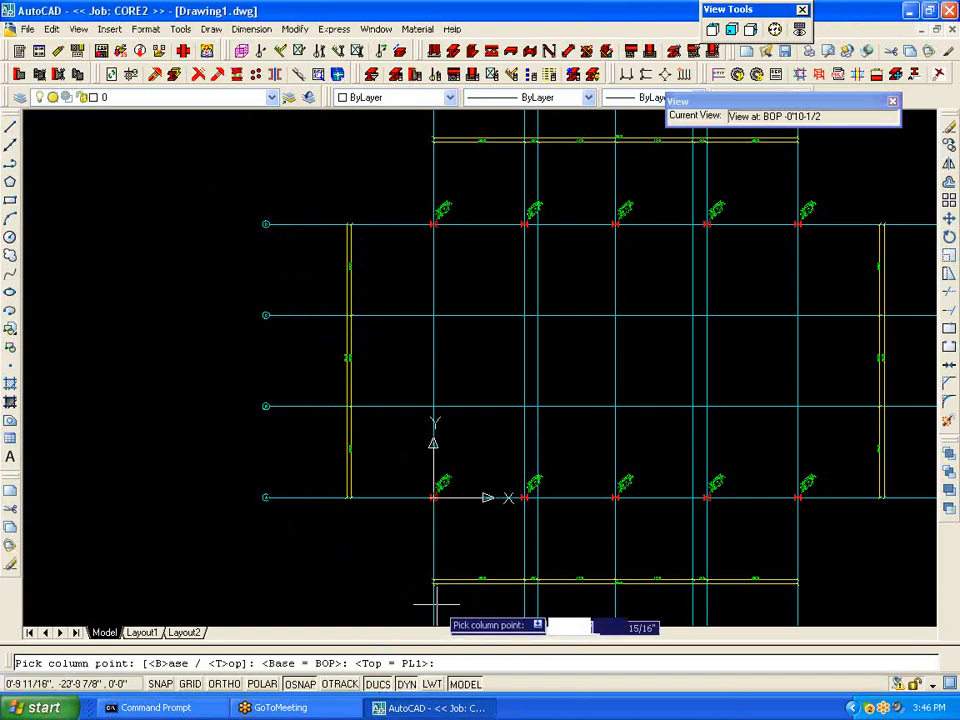
click(433, 406)
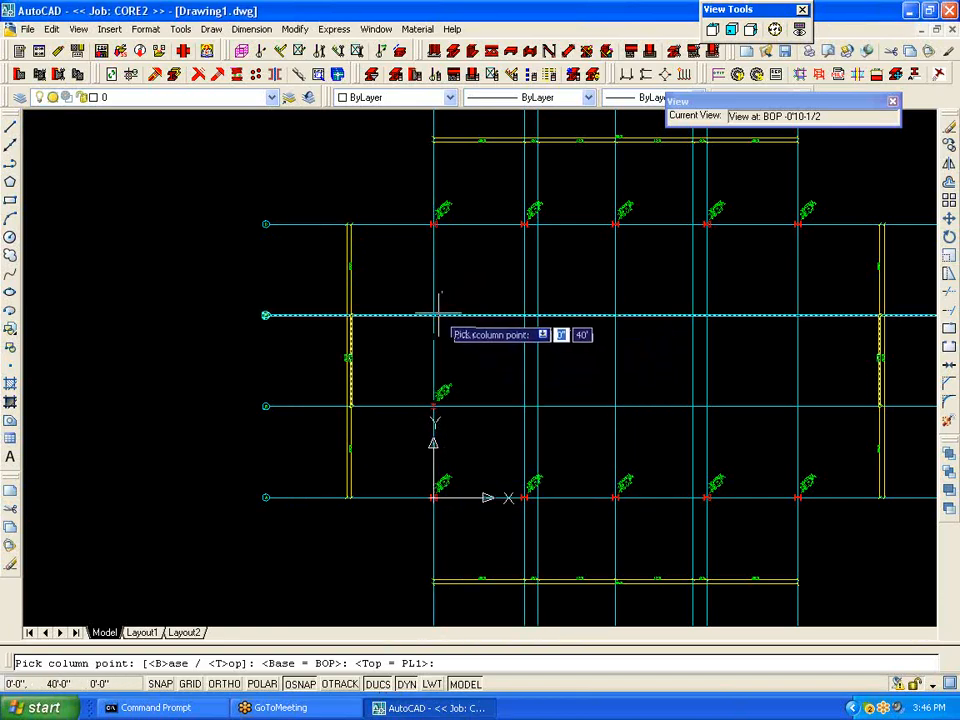
click(433, 315)
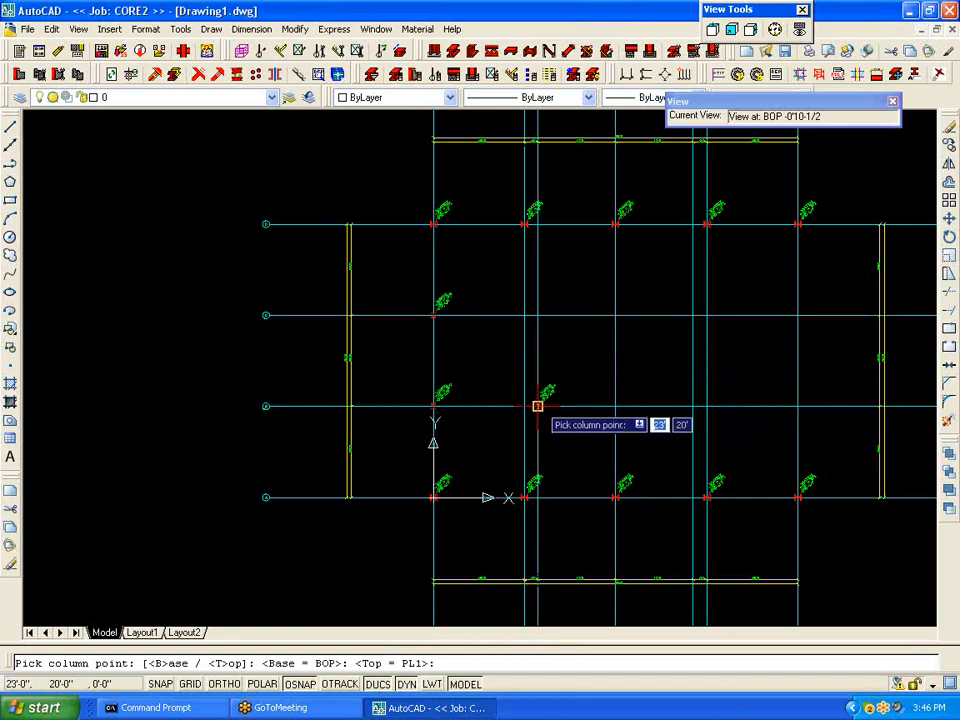
click(538, 406)
click(538, 315)
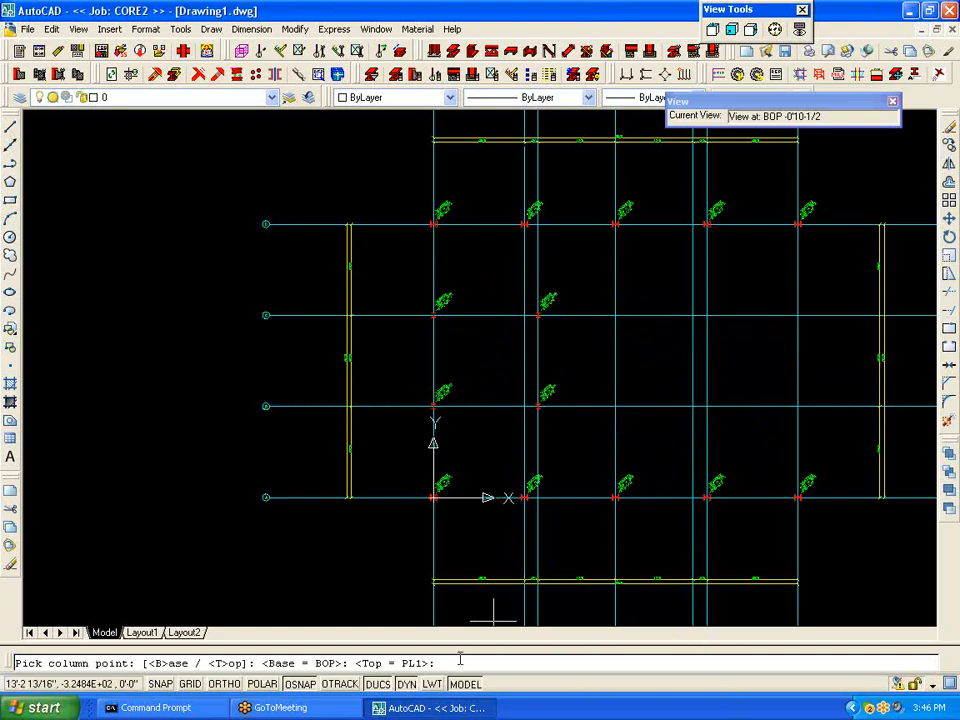
Step: Switch the top reference to PL2 and place four columns where the 20' and 40' horizontal grids cross the vertical grids at X 57' and 80'
text(t)
key(Return)
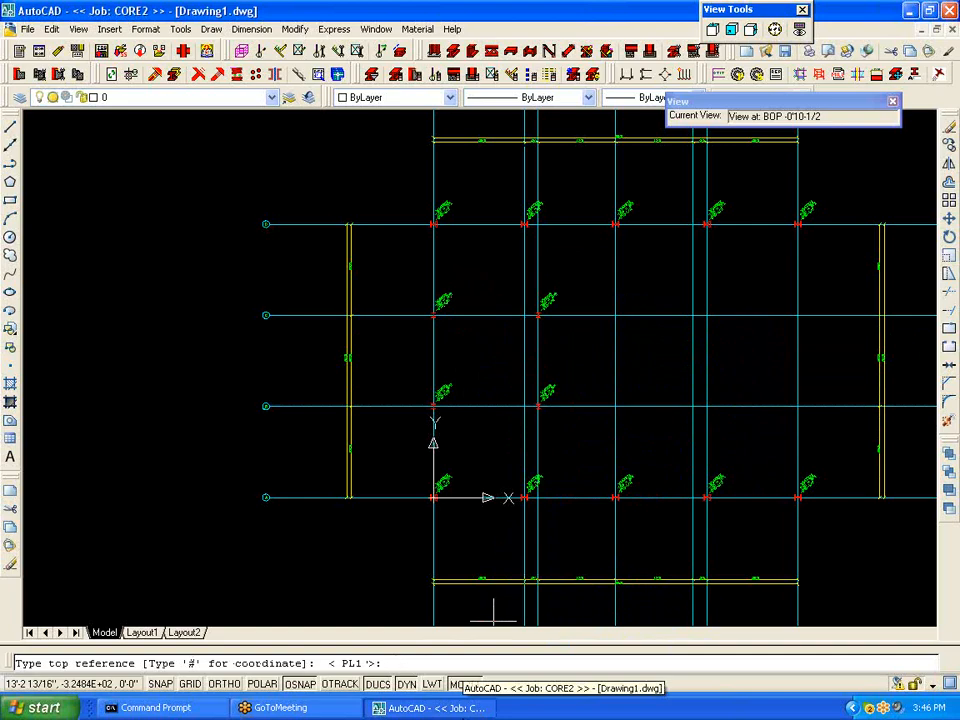
key(Return)
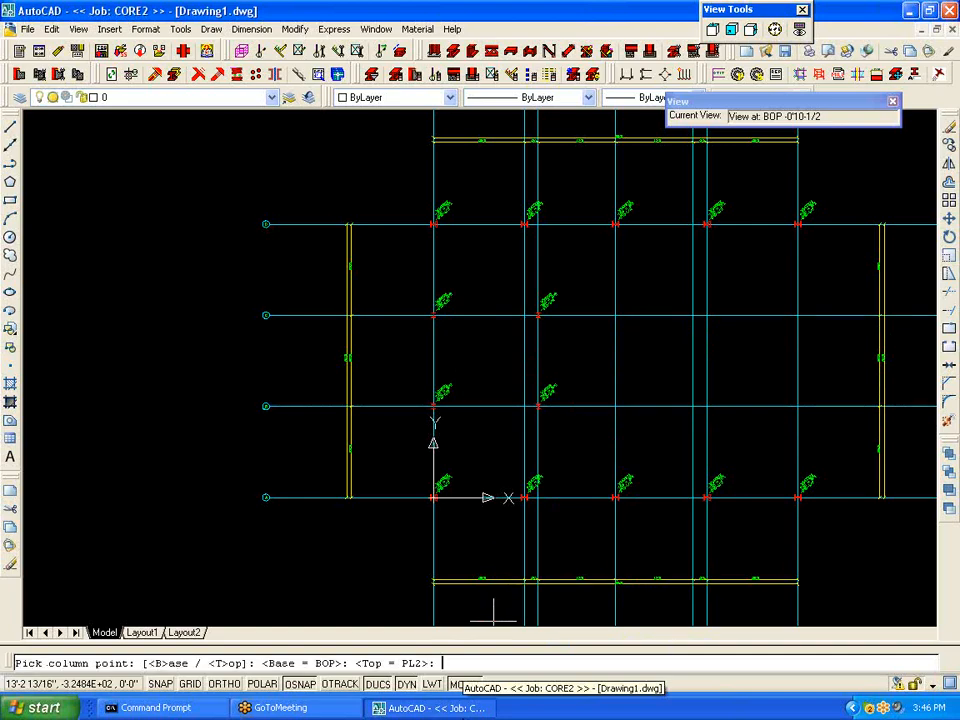
click(693, 405)
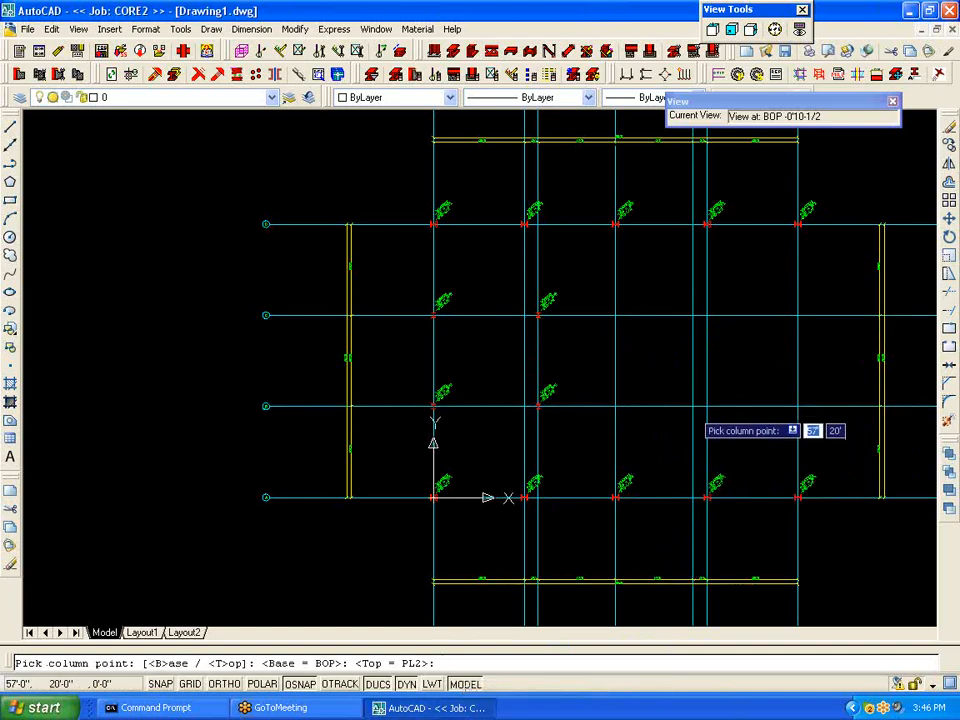
click(692, 315)
click(797, 406)
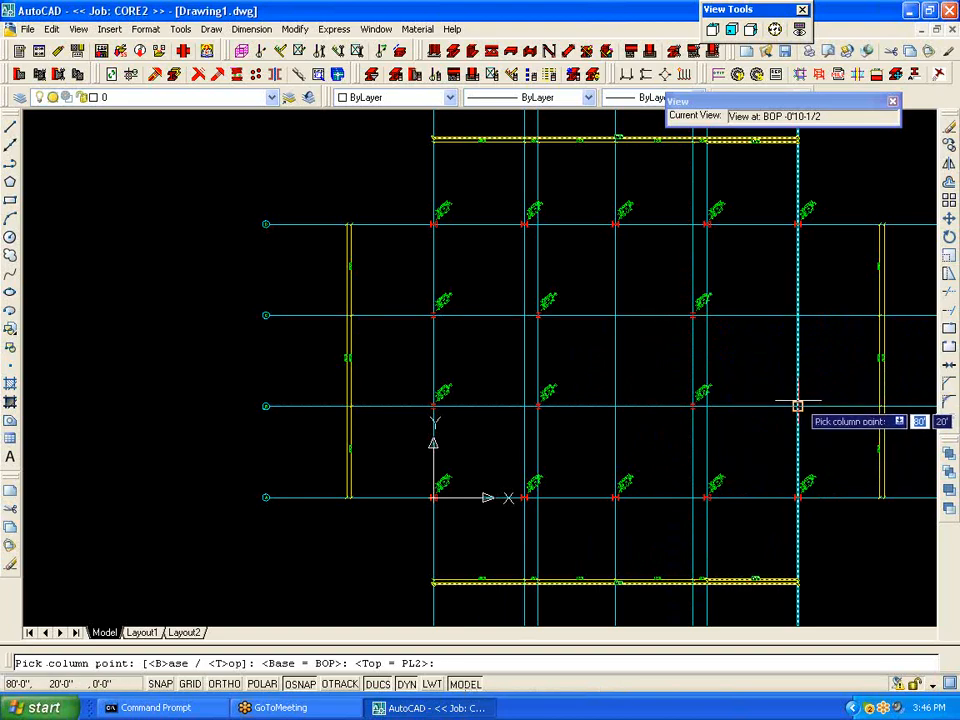
click(797, 315)
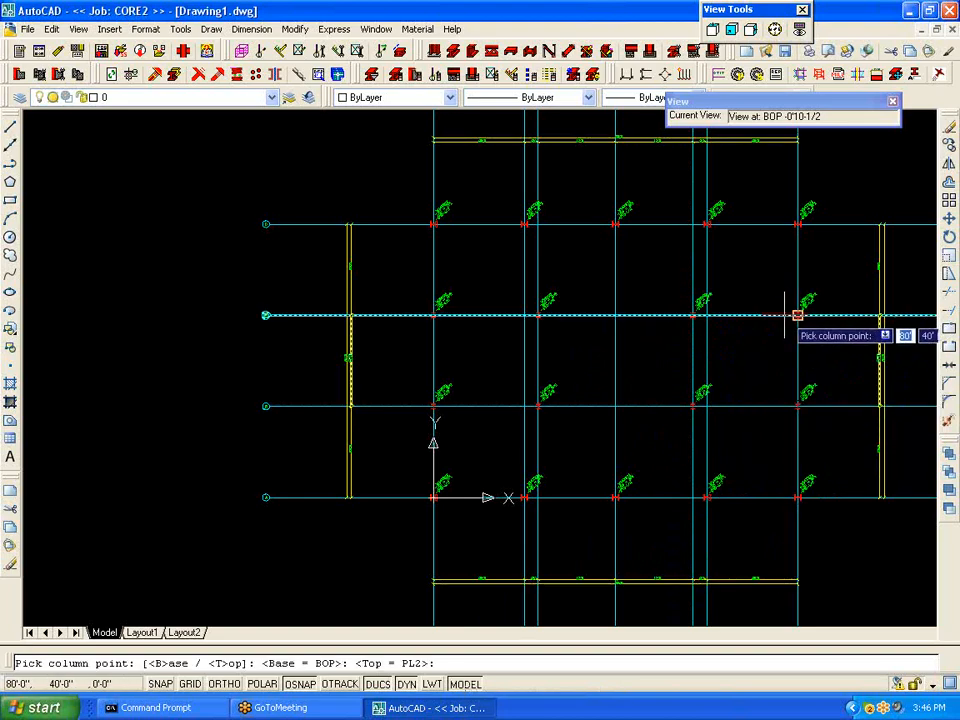
Step: Finish placing the W12X96 columns and set the new column's shape to HSS8X8X0-1/2
key(Return)
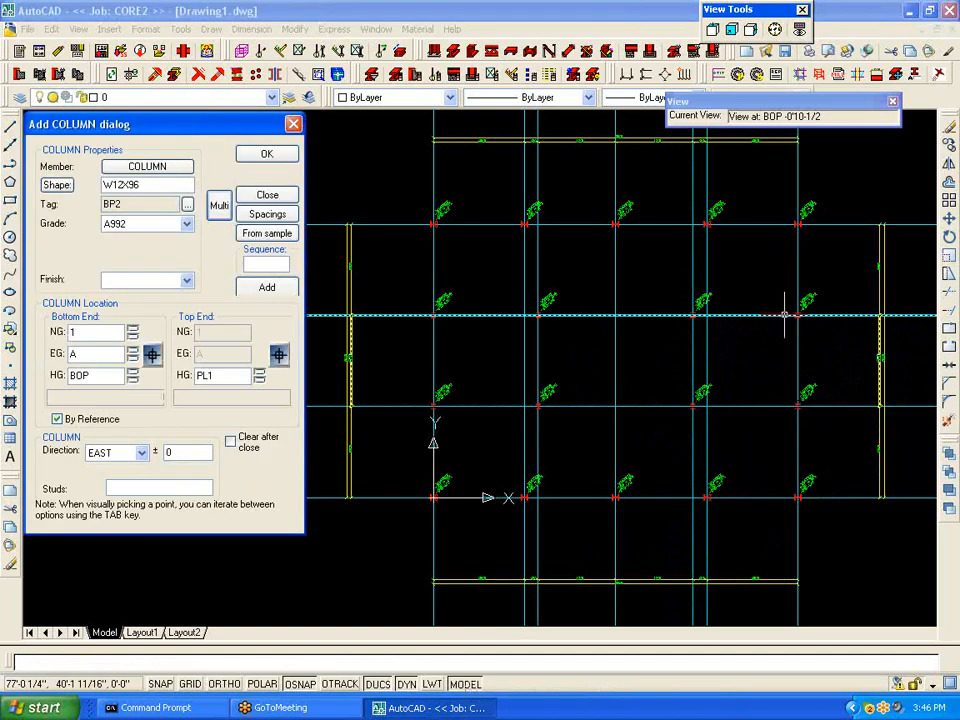
click(56, 186)
mouse_move(116, 202)
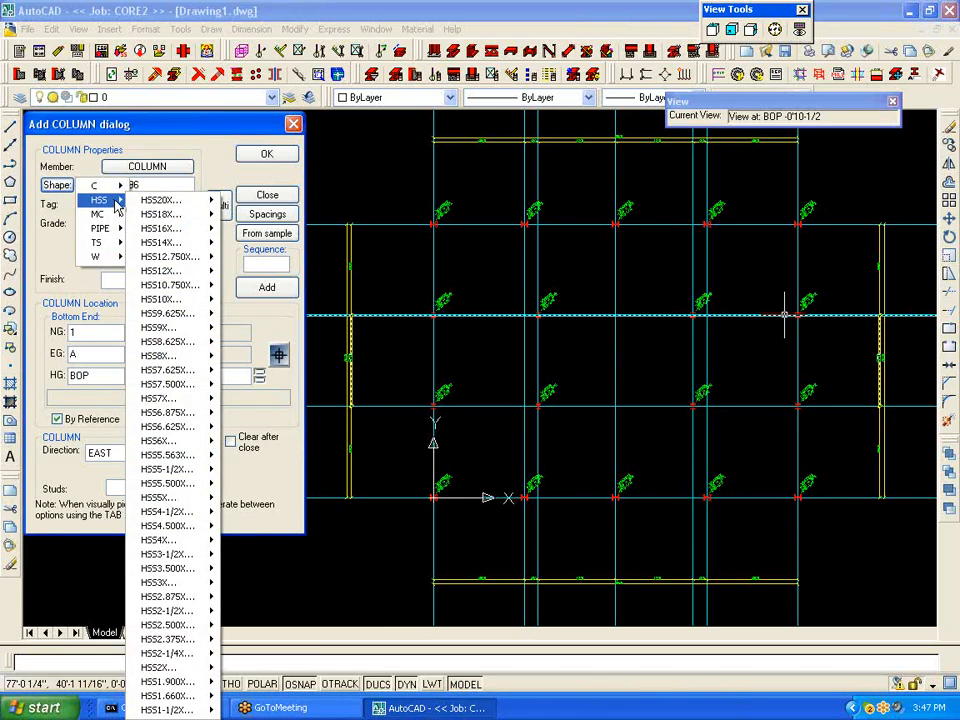
mouse_move(188, 362)
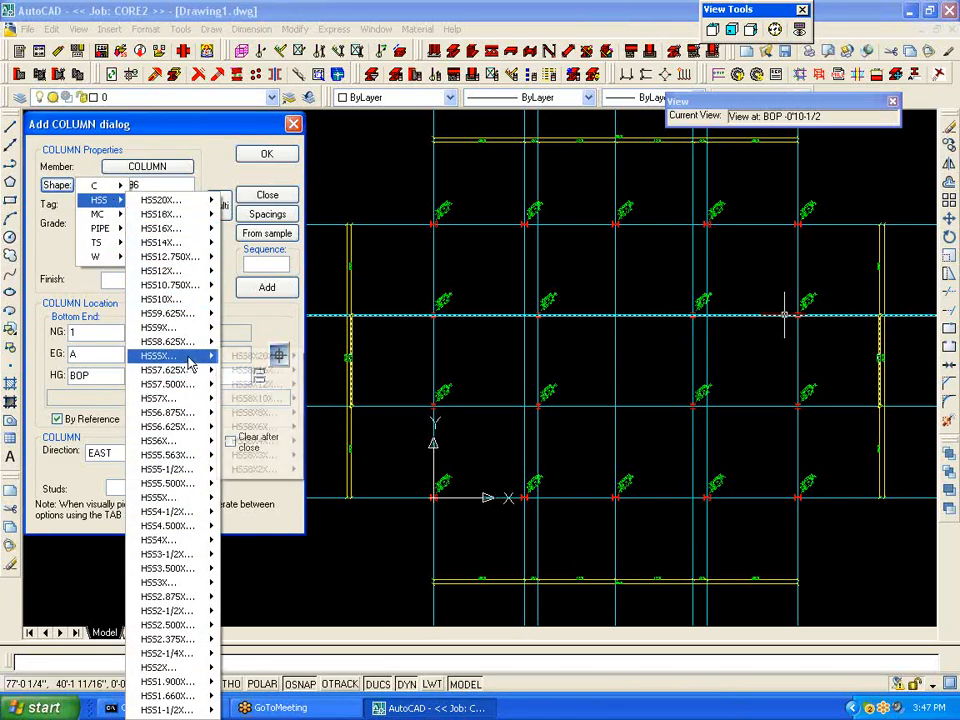
mouse_move(275, 413)
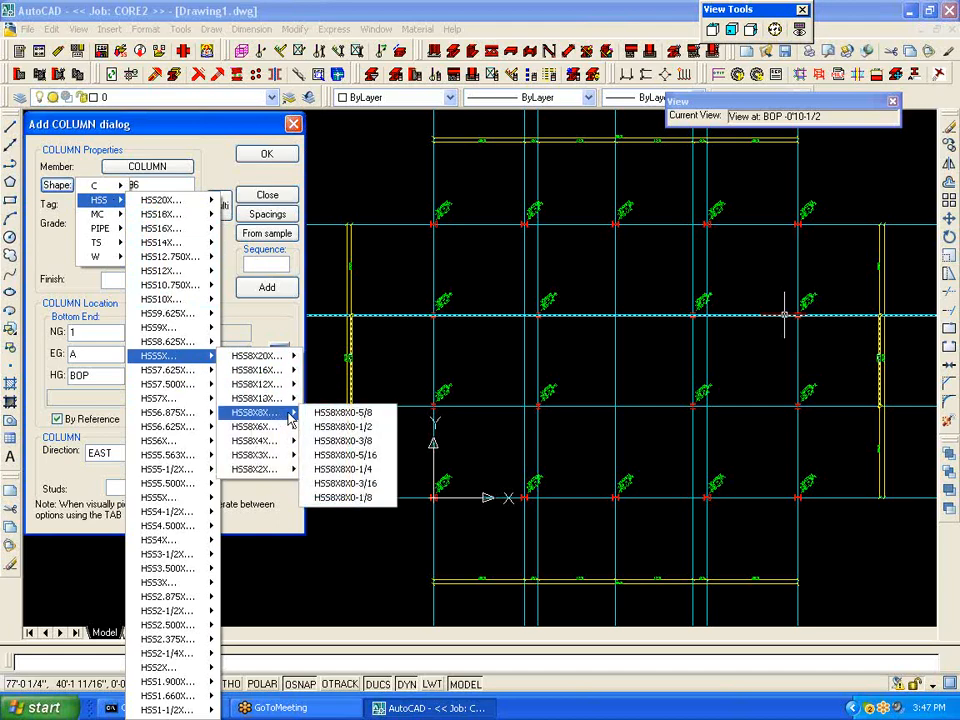
click(343, 427)
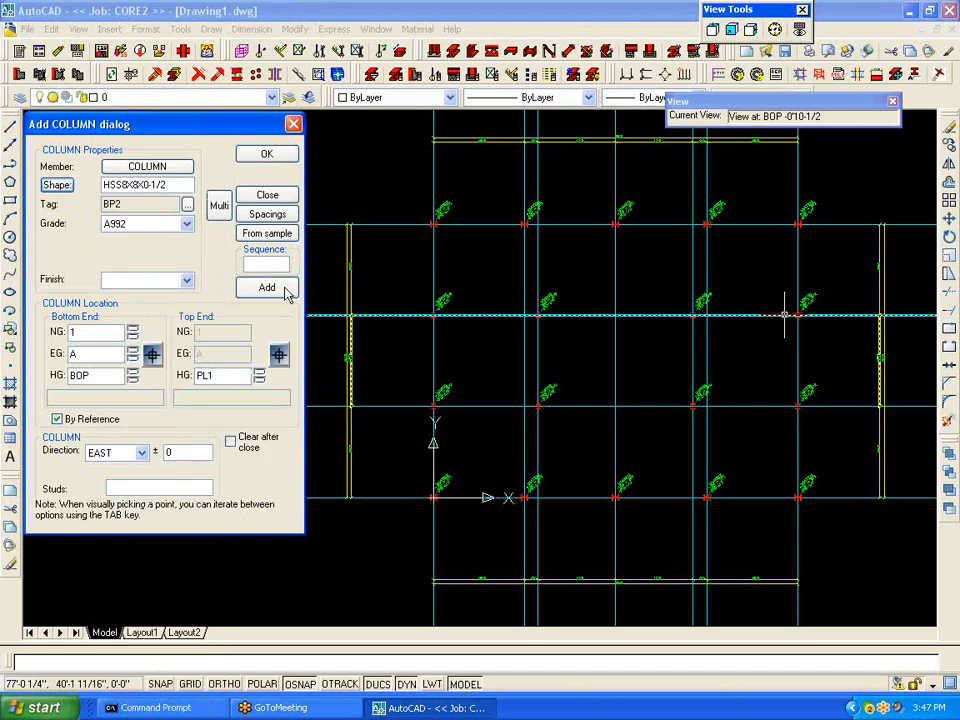
Step: Assign the tag BP3 and the grade A500 to the new HSS column
click(188, 205)
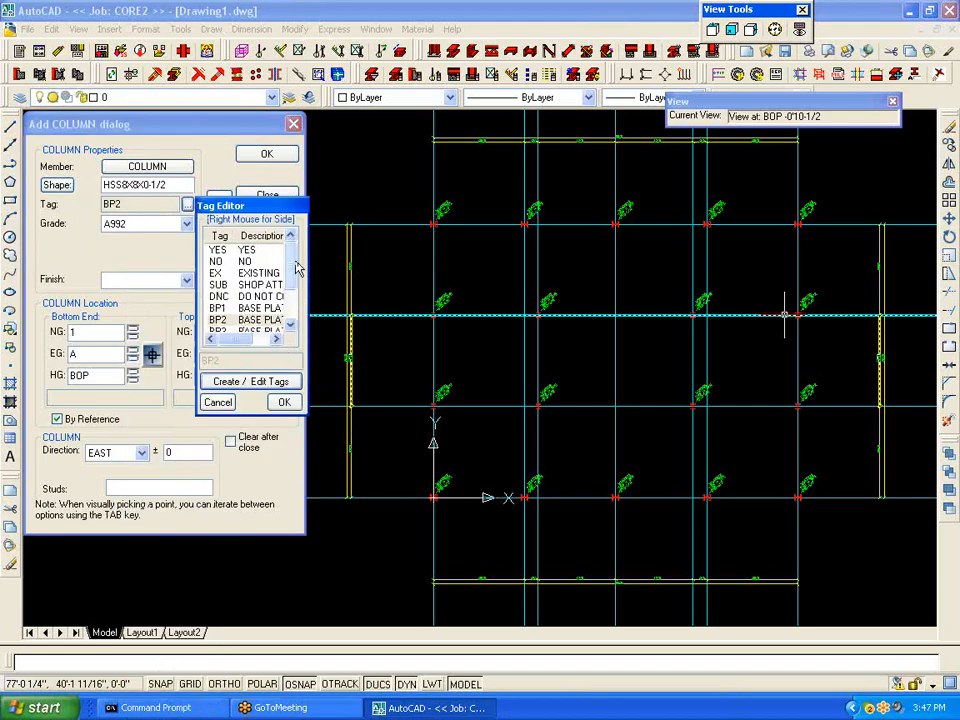
scroll(224, 285, down, 1)
click(220, 296)
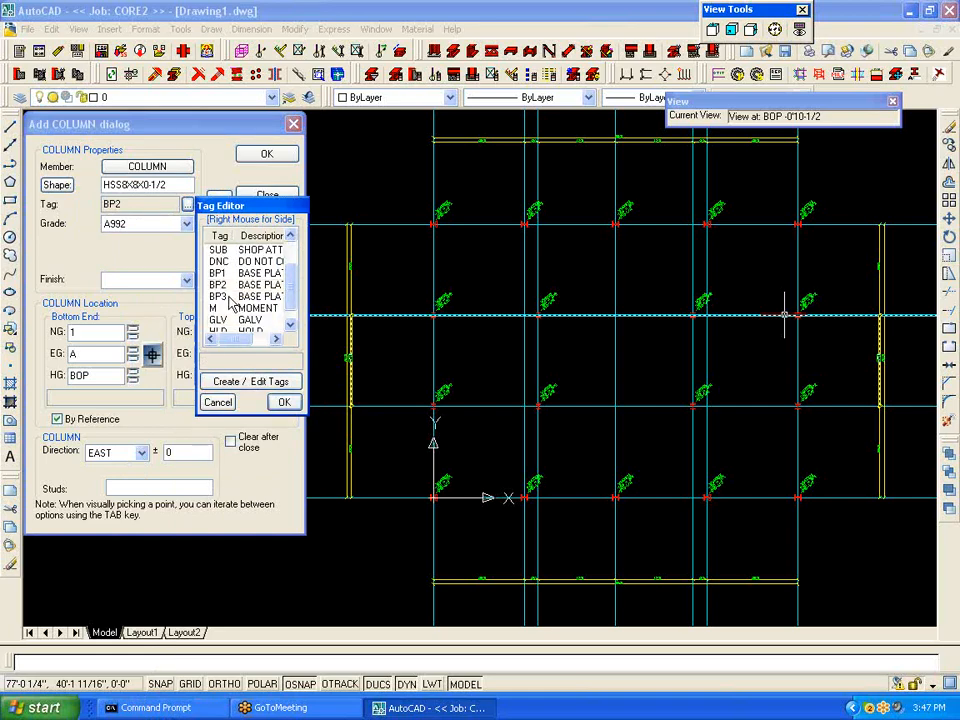
click(284, 402)
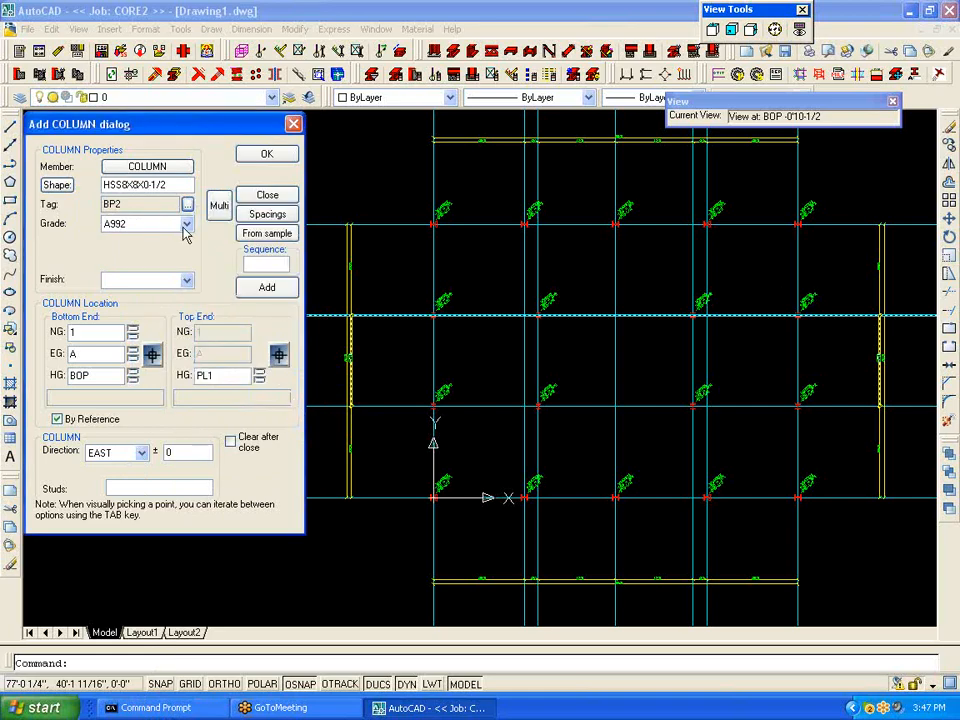
click(188, 225)
click(184, 282)
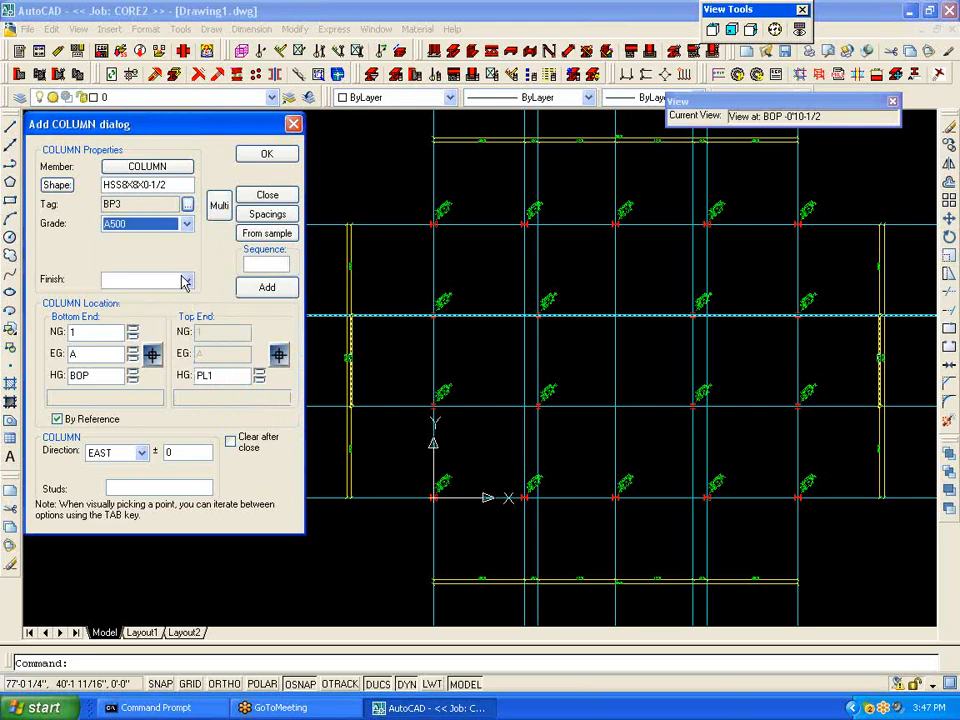
Step: Place two HSS columns from BOP to PL2 where the X 40' grid crosses the 20' and 40' horizontal grids, and save the project
click(219, 212)
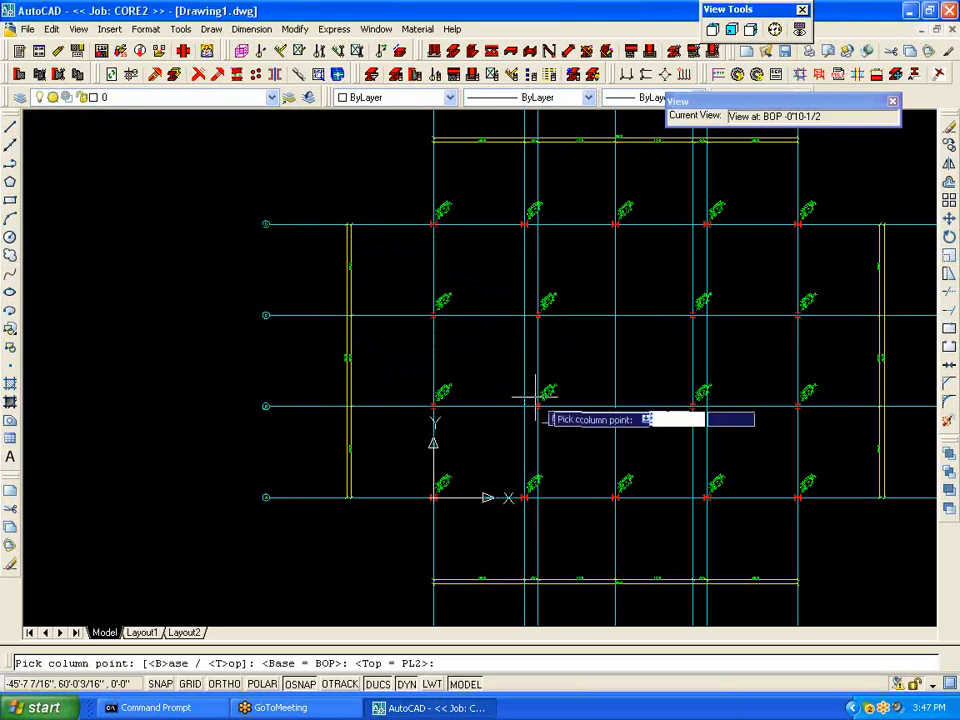
click(615, 406)
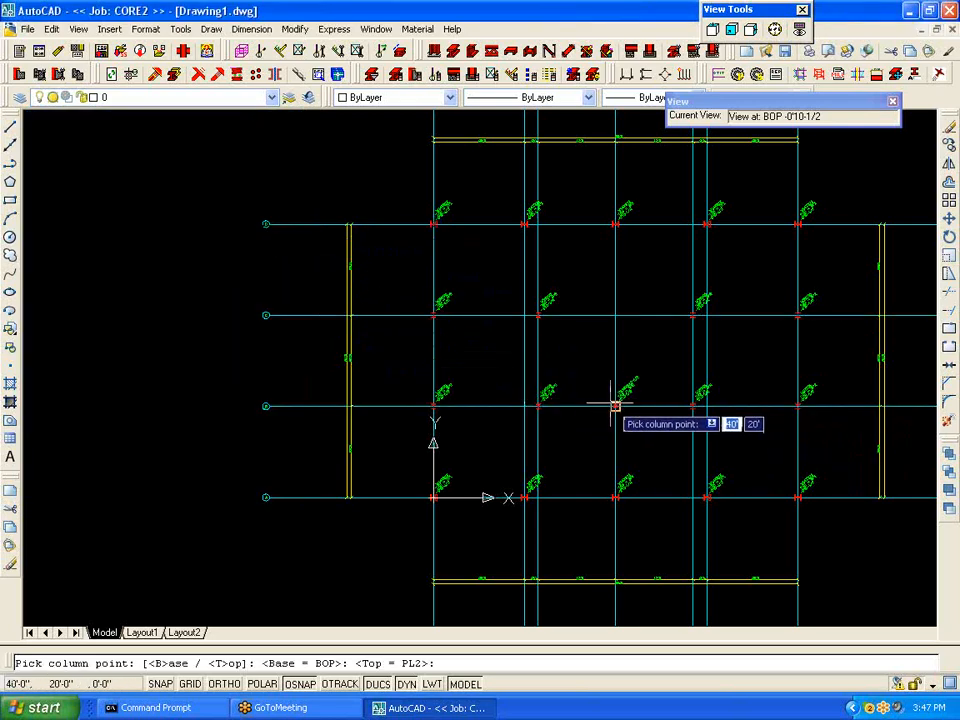
click(615, 315)
key(Return)
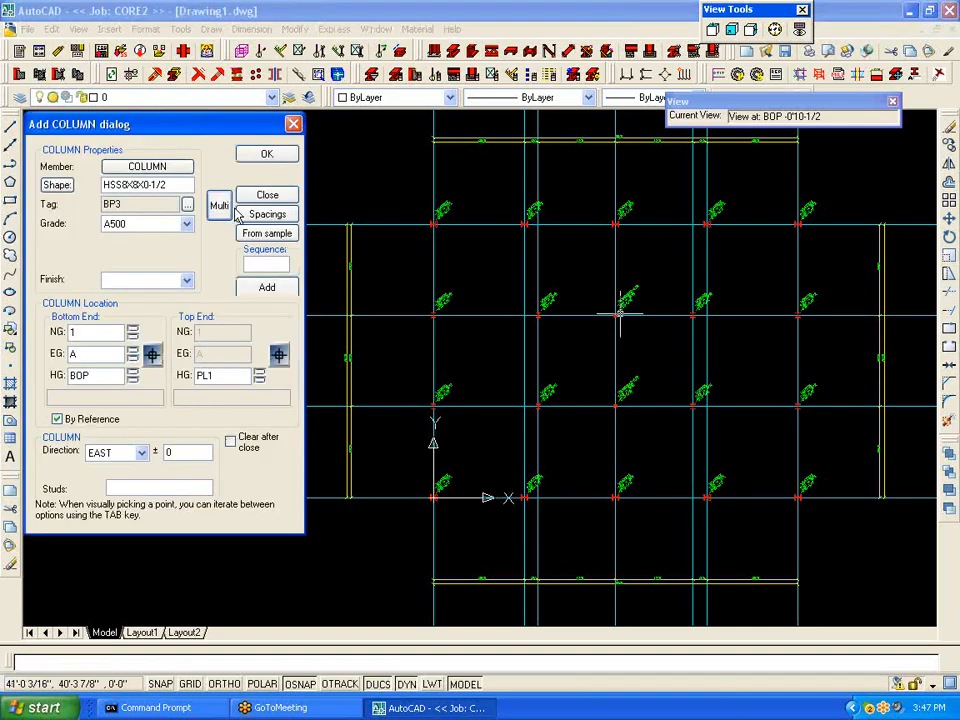
click(265, 150)
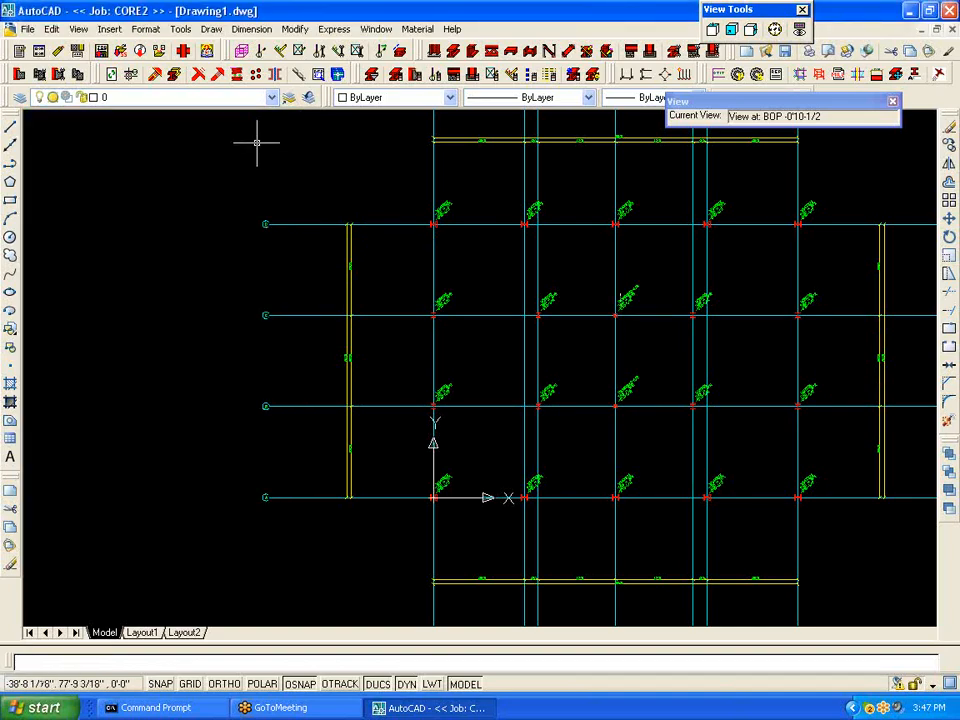
click(124, 57)
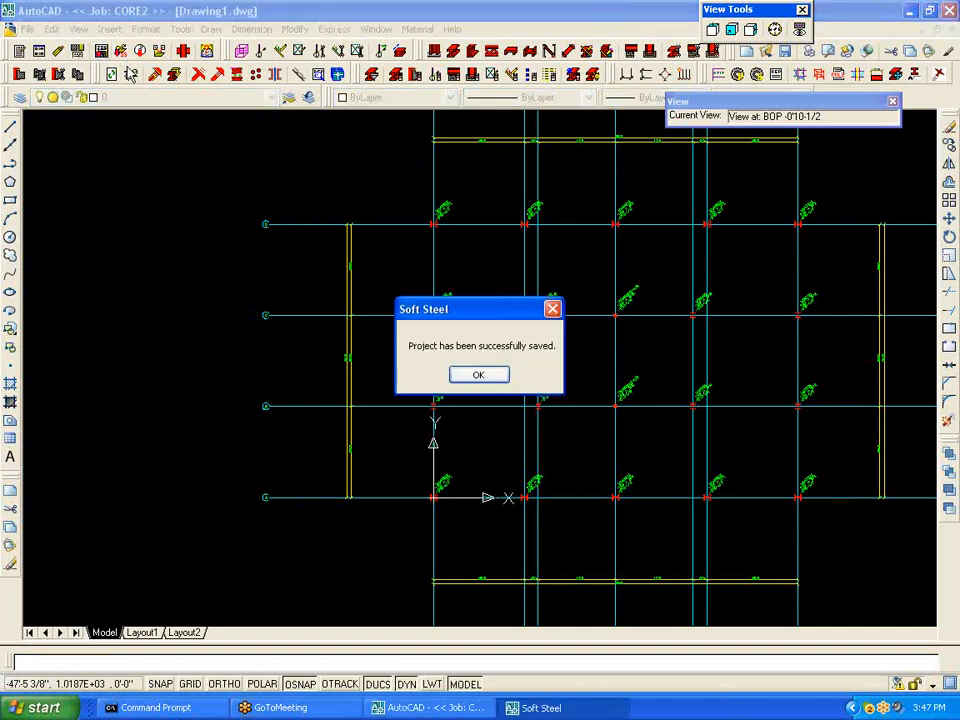
click(484, 376)
Step: Examine the shape and tag labels of the W12X96 and HSS columns on the two inner horizontal grid lines
scroll(447, 392, up, 6)
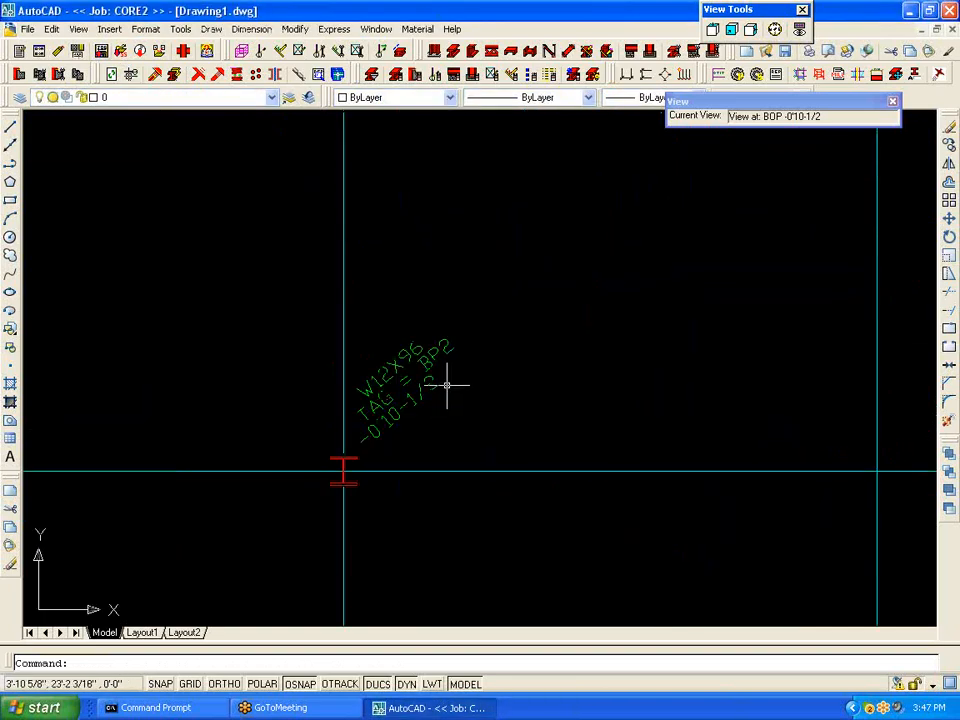
scroll(448, 405, down, 2)
scroll(448, 393, down, 2)
middle_drag(786, 388, 431, 454)
scroll(580, 408, up, 3)
scroll(582, 408, up, 2)
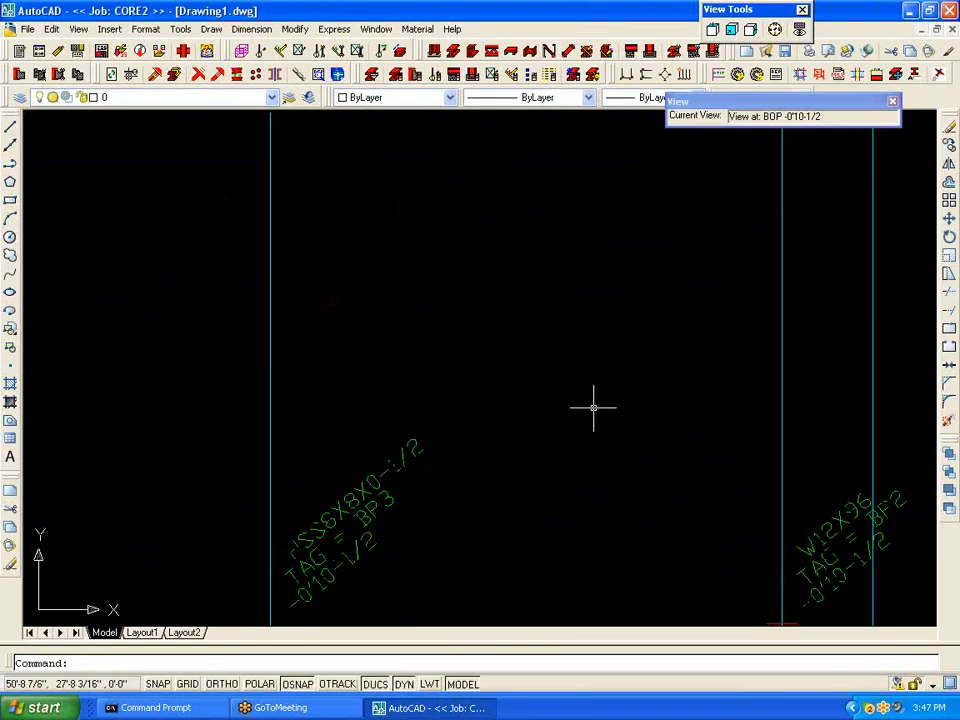
scroll(591, 396, down, 5)
scroll(535, 478, down, 4)
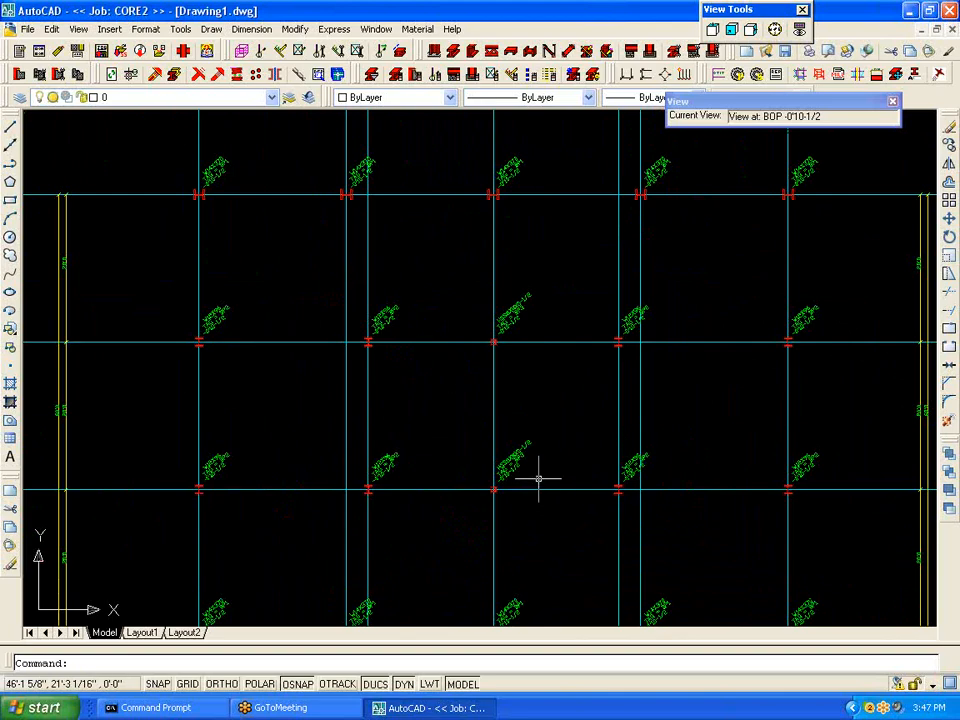
scroll(534, 478, up, 2)
mouse_move(533, 480)
middle_down()
mouse_move(561, 439)
mouse_move(602, 435)
mouse_move(617, 450)
middle_up()
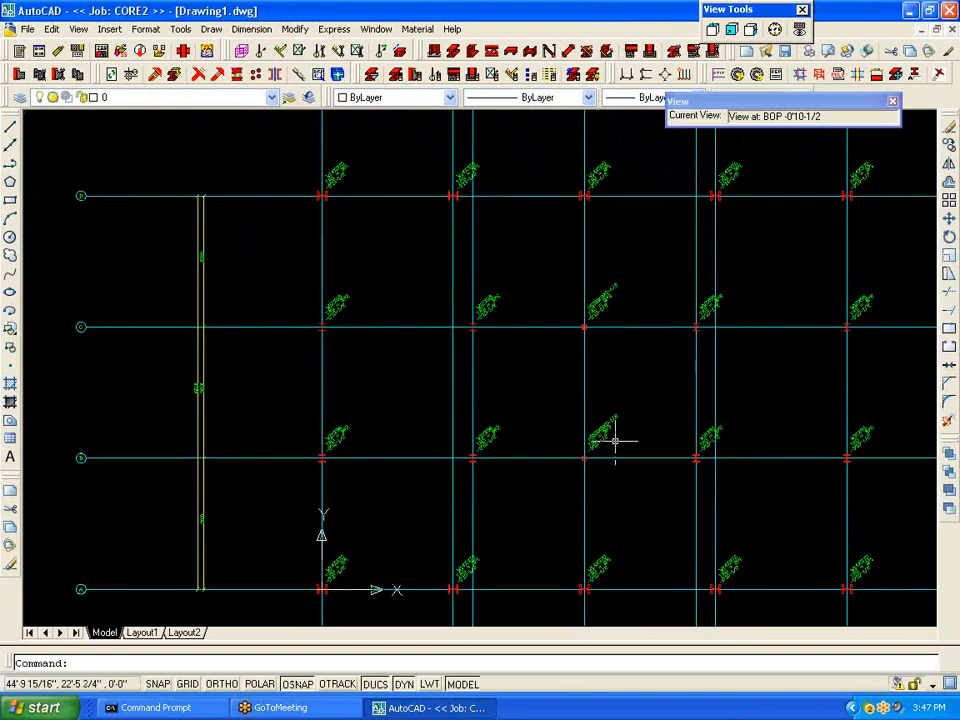
Step: Move the plan view up two levels from BOP to the 2ND level at 12'6
click(776, 29)
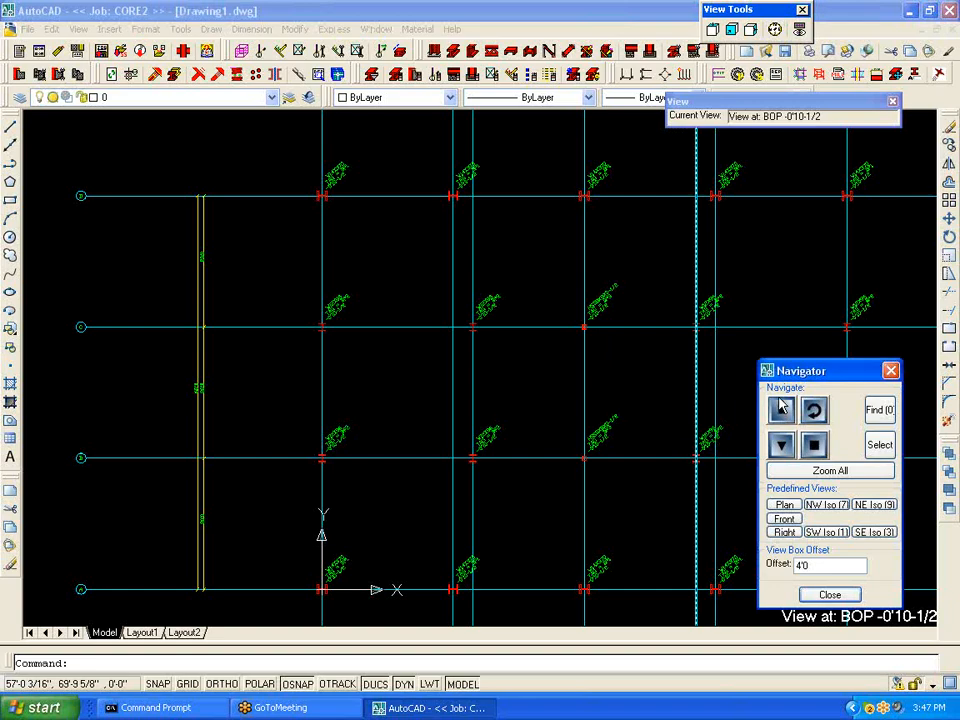
click(781, 410)
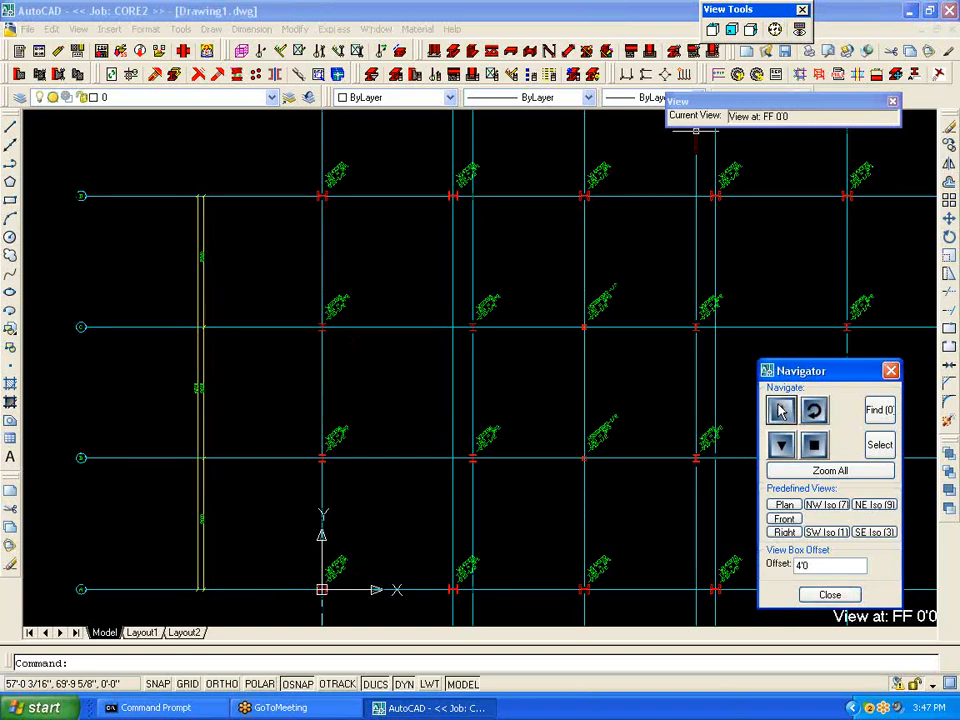
click(781, 410)
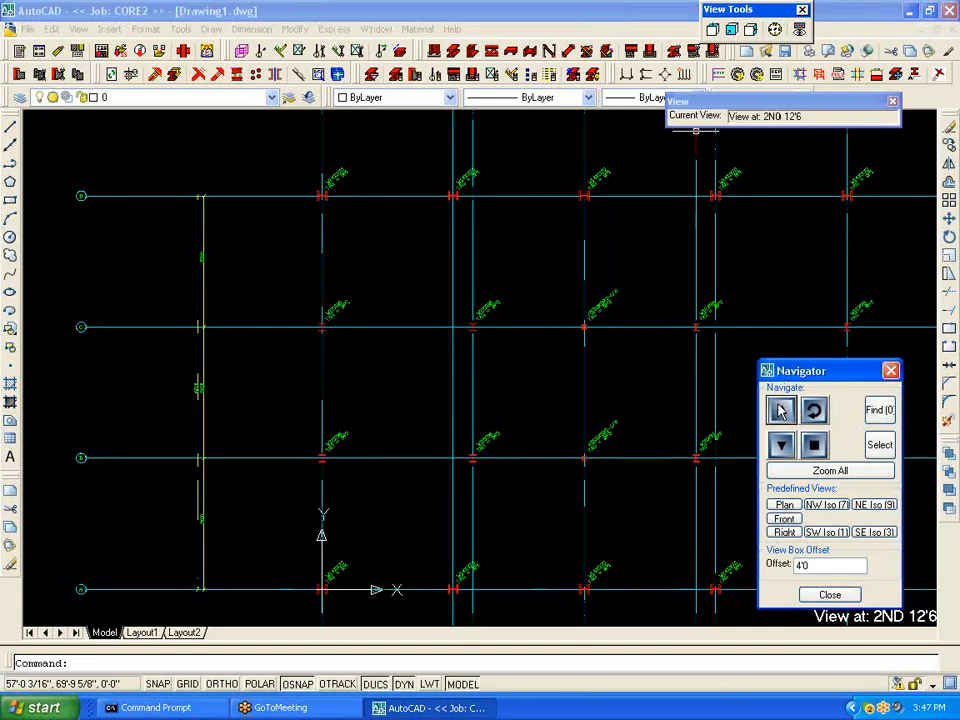
click(830, 595)
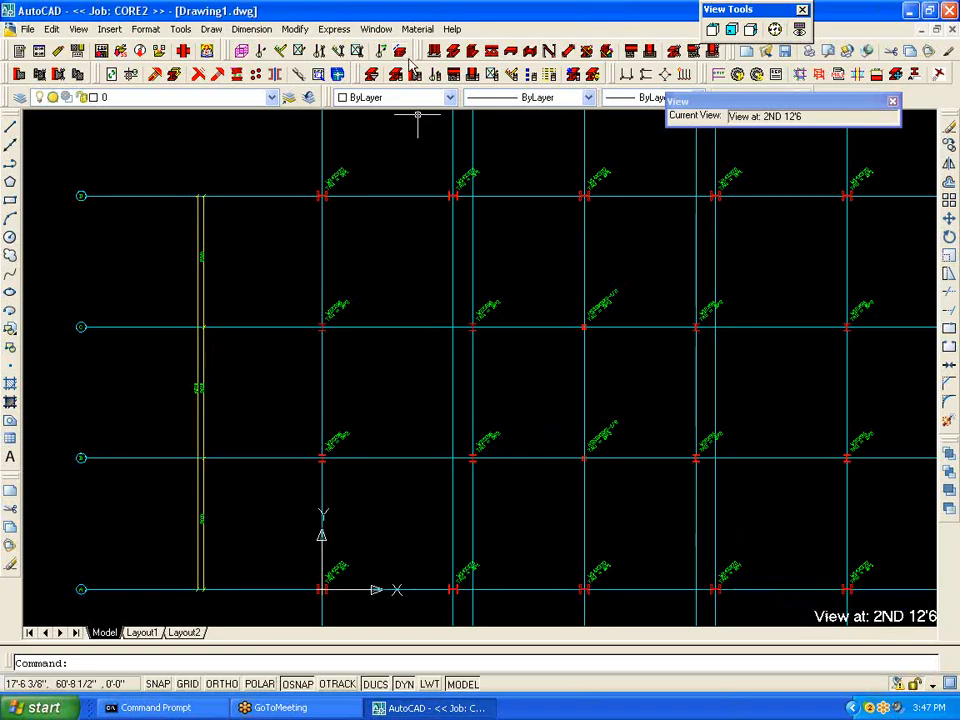
Step: Start adding a beam and set its shape to W24X76
click(452, 52)
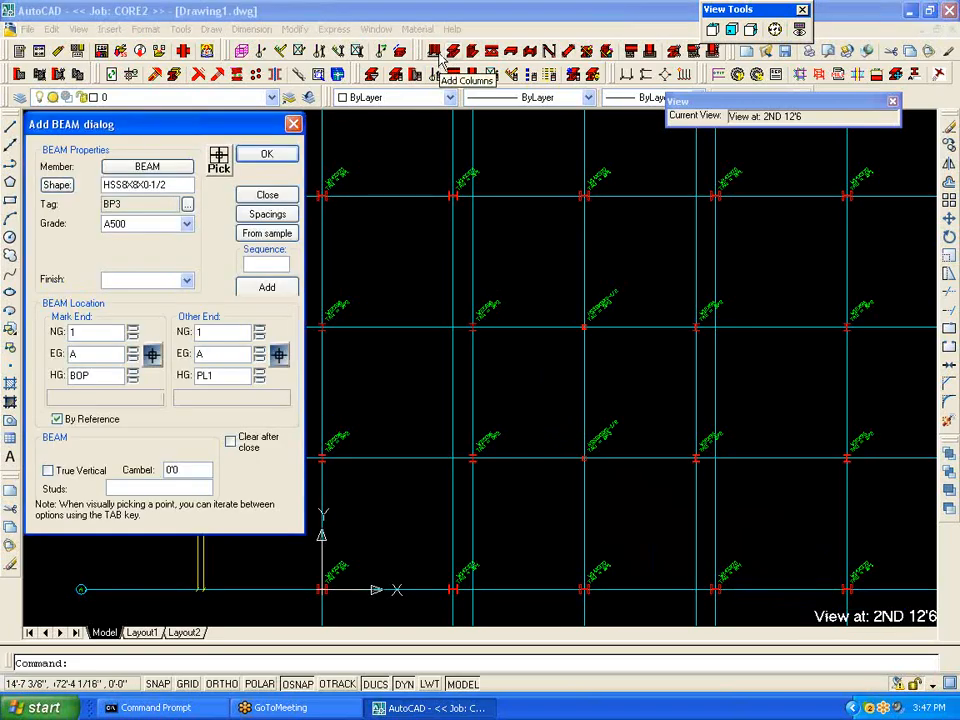
click(56, 185)
mouse_move(96, 285)
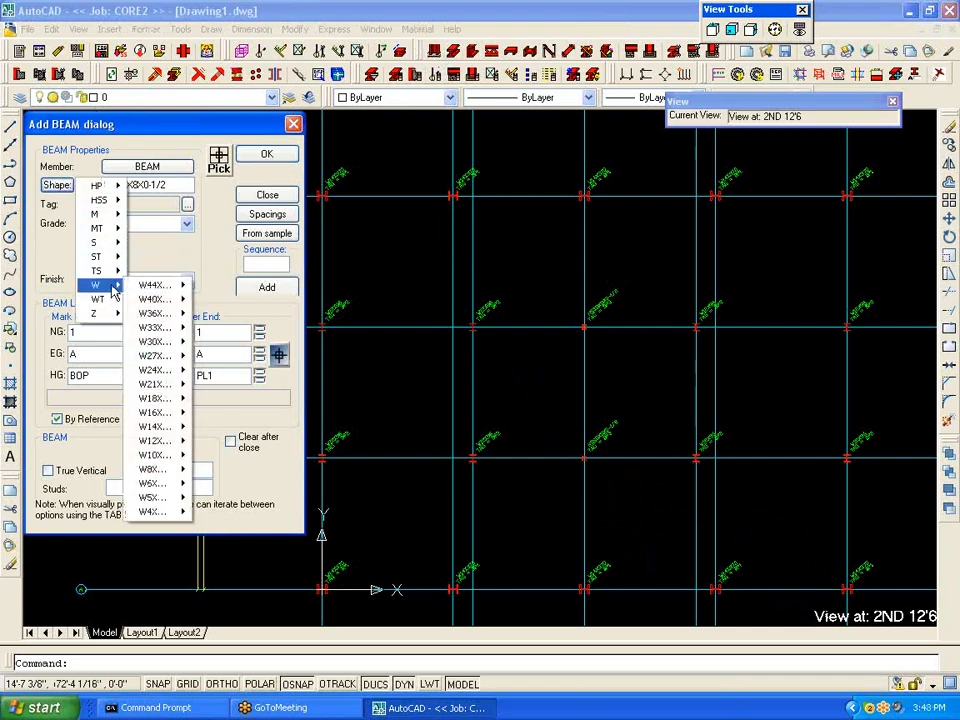
mouse_move(160, 371)
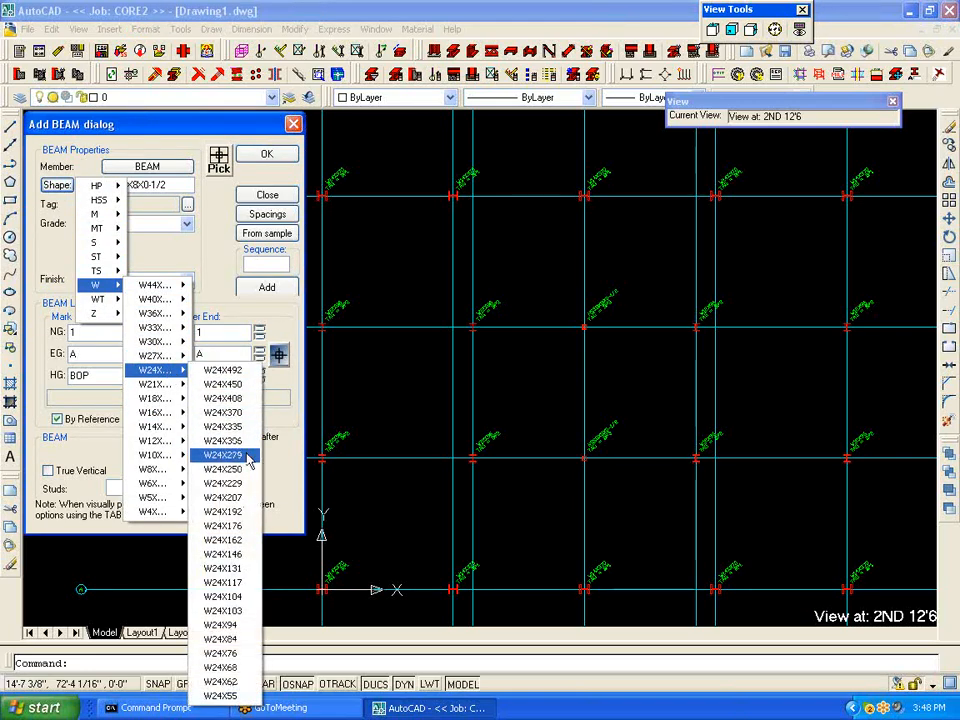
click(222, 653)
Step: Assign the moment tag M and the grade A992 to the new W24X76 beam
click(187, 205)
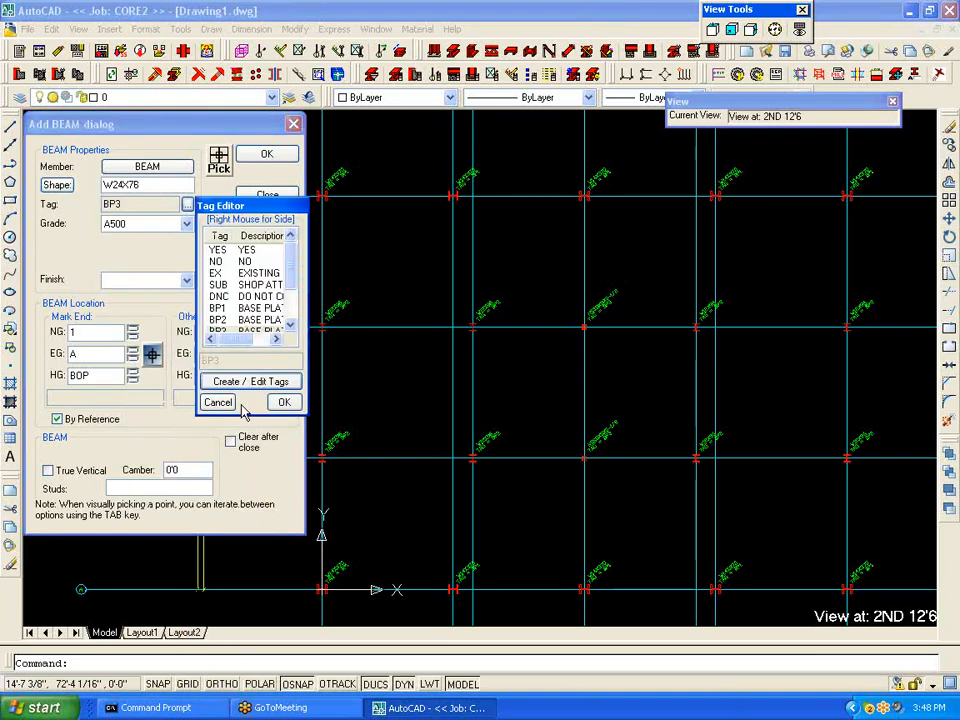
scroll(235, 304, down, 2)
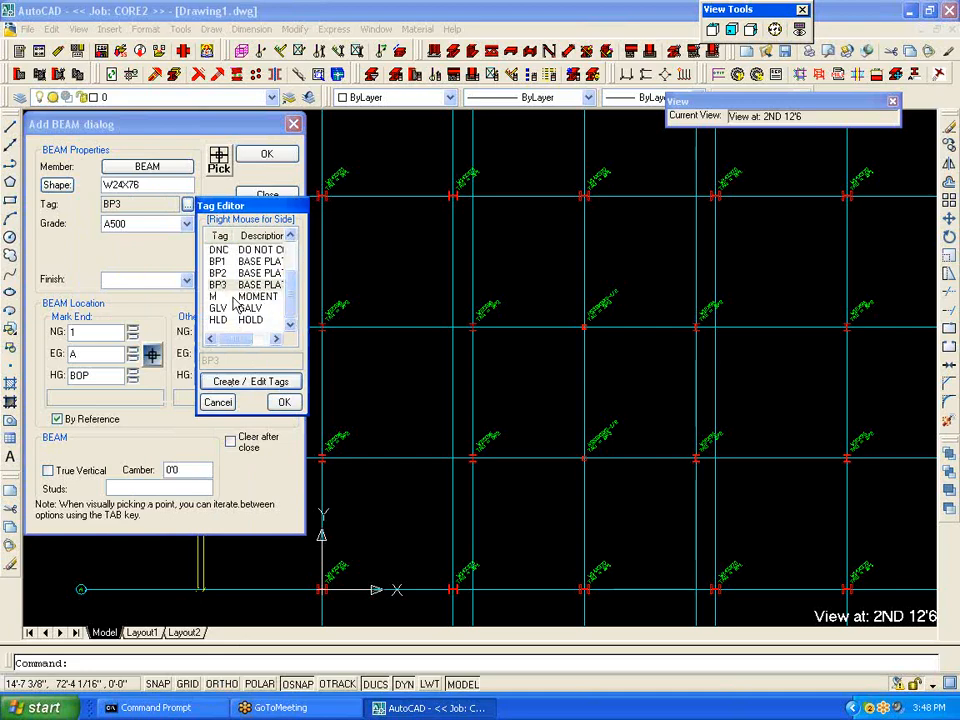
click(220, 296)
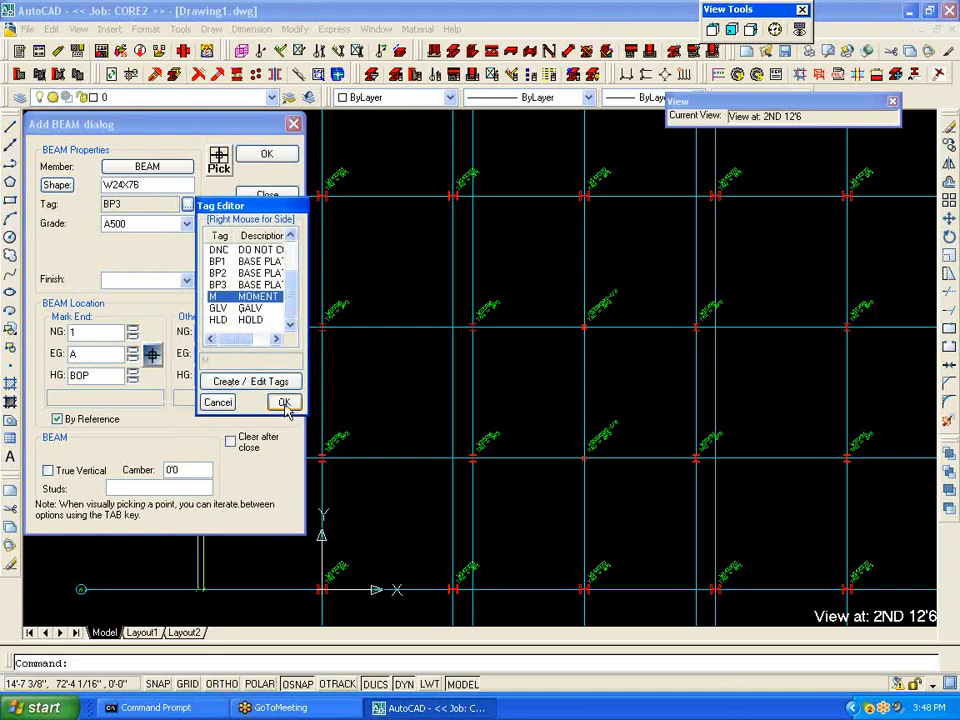
click(283, 401)
click(187, 224)
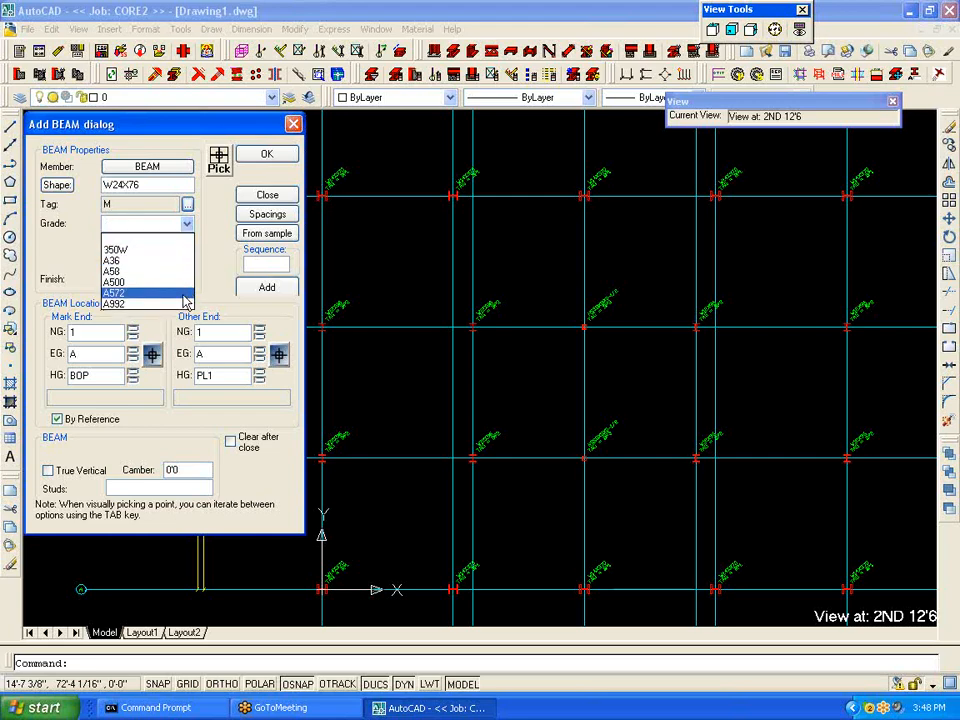
click(150, 303)
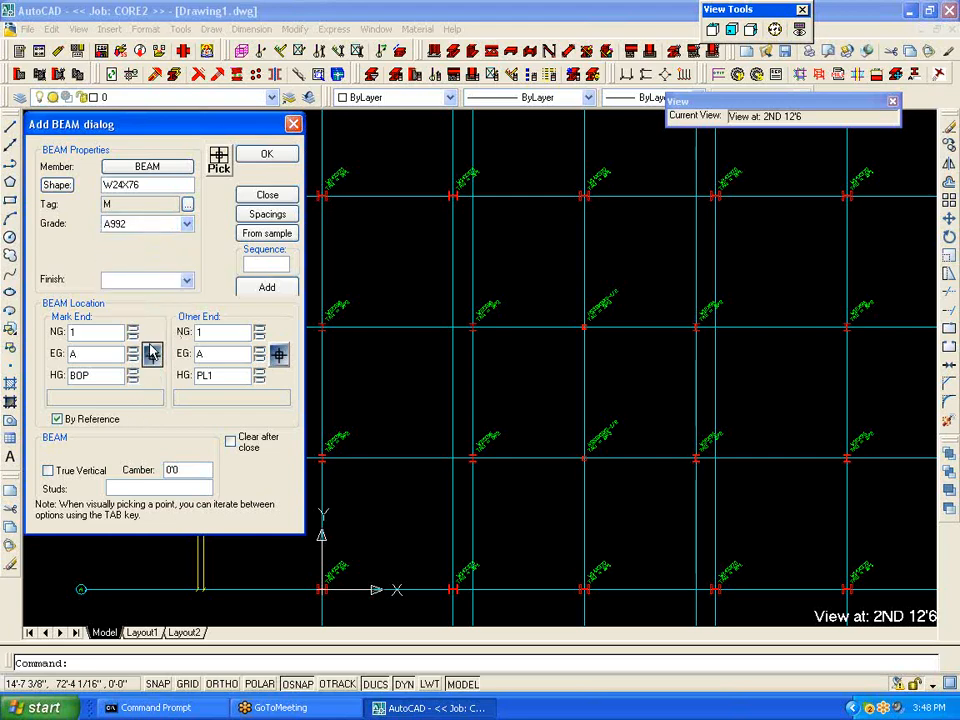
Step: Locate the beam on grid A at the 2ND level, with its mark end at grid 1 and other end at grid 2
click(152, 358)
click(321, 586)
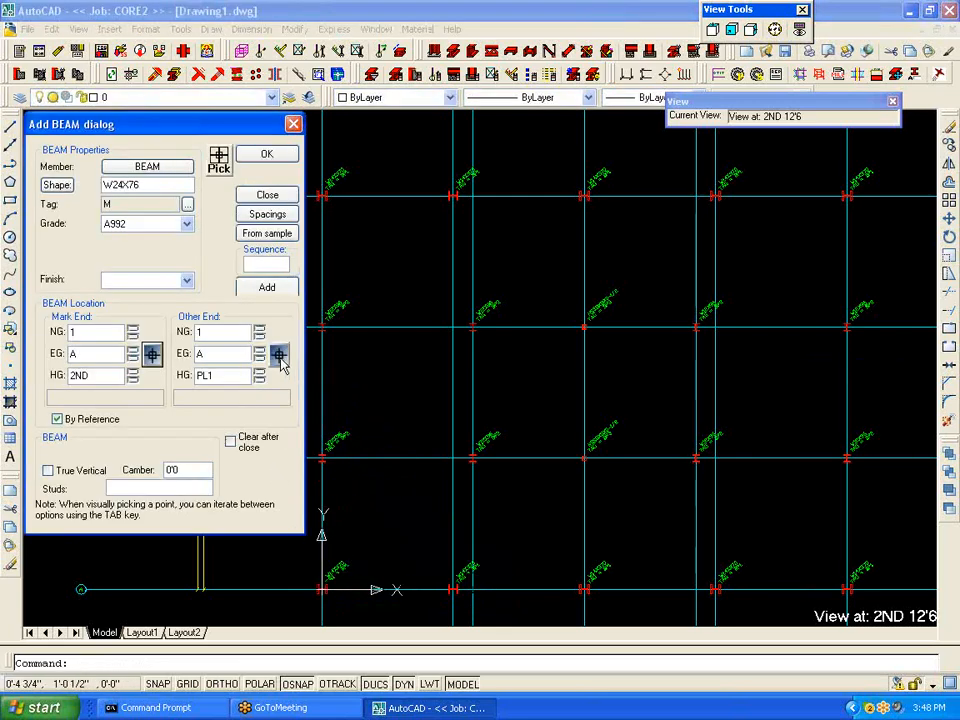
click(279, 354)
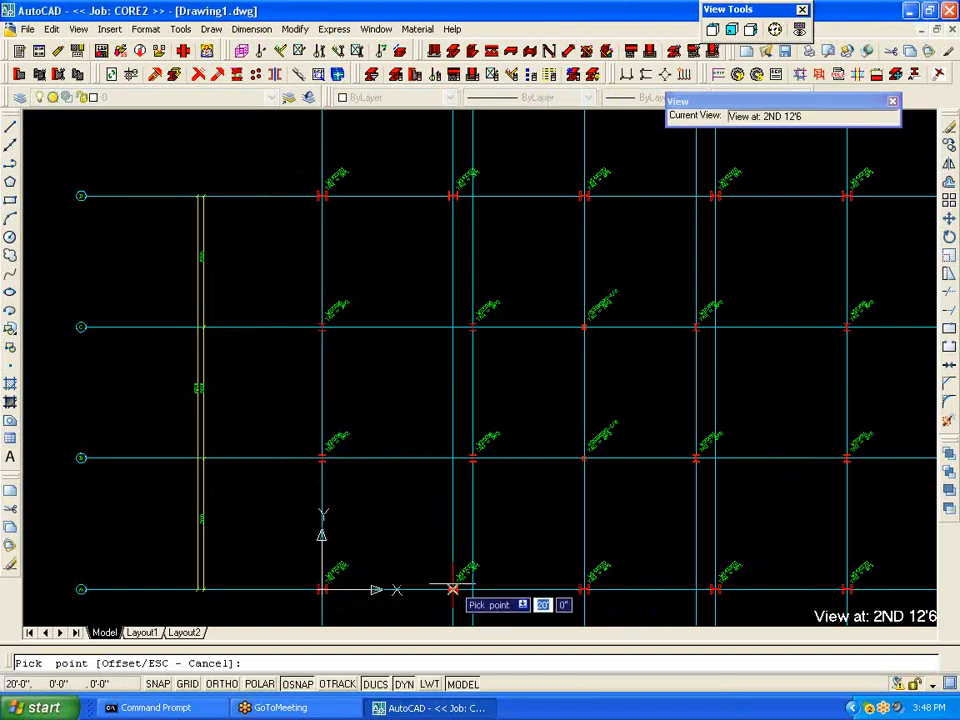
click(452, 588)
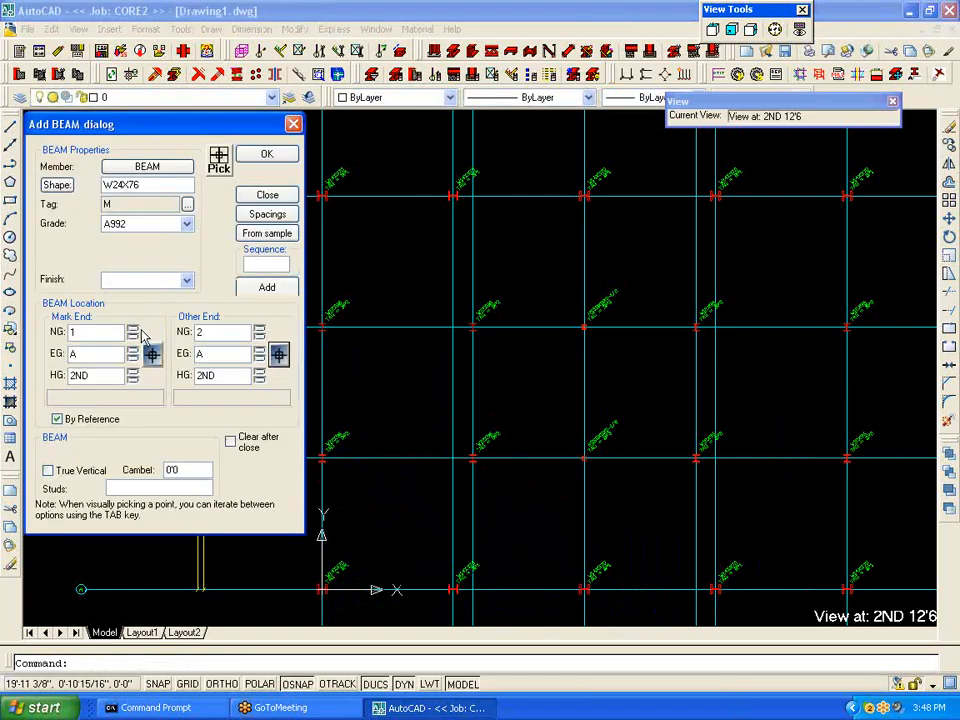
Step: Add the W24X76 moment beams with spacings of 2 at 60'0 north and 2 at 20'0 east
click(264, 214)
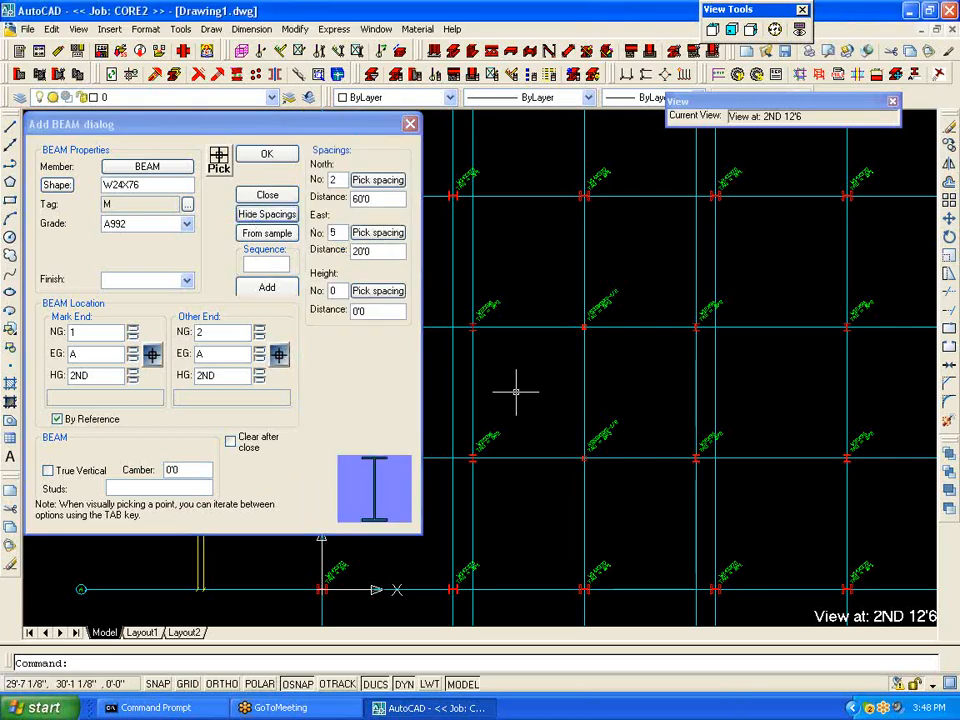
middle_drag(516, 390, 707, 384)
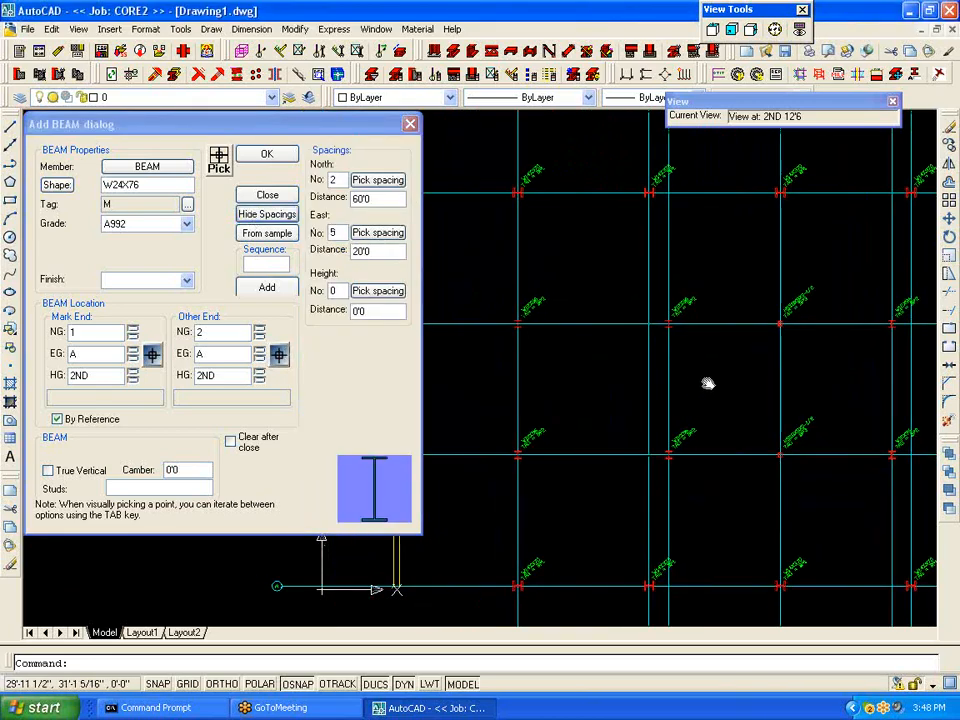
double_click(340, 233)
text(2)
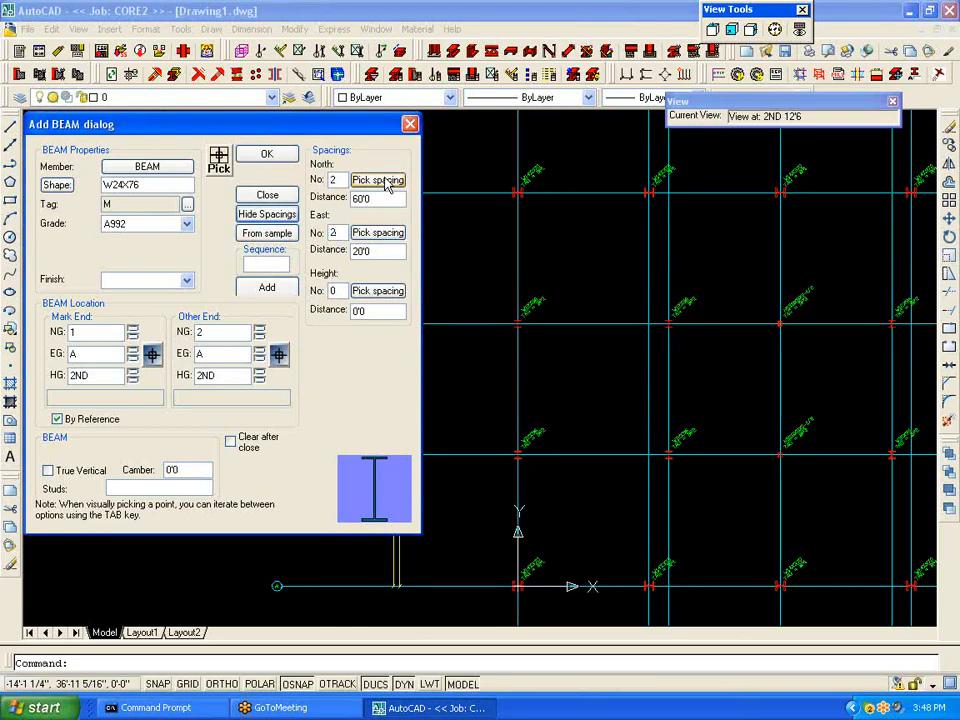
click(268, 288)
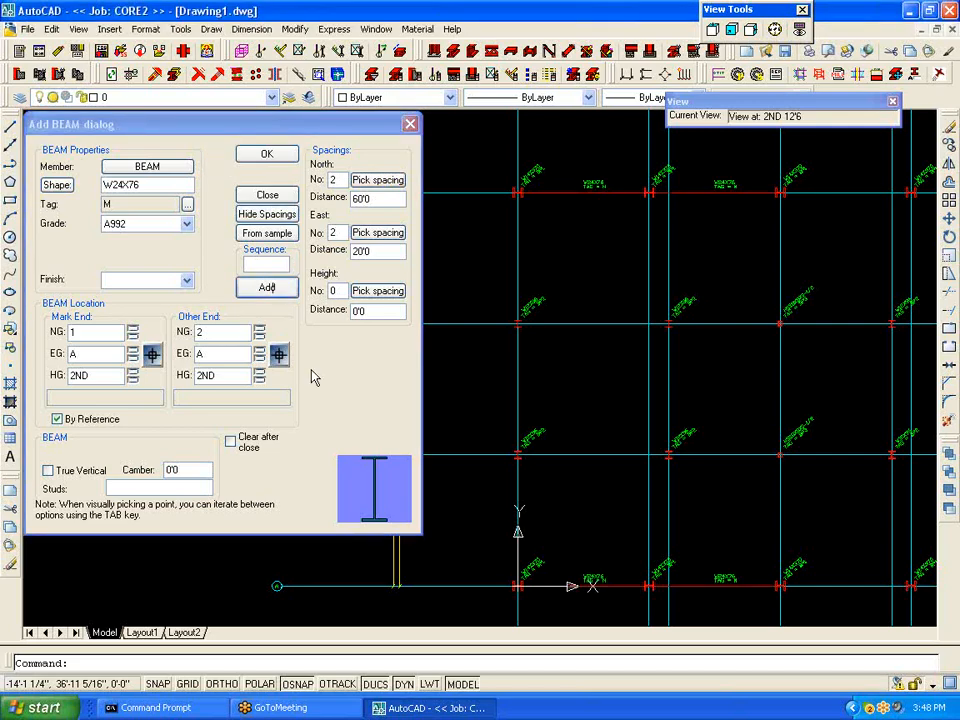
scroll(625, 588, up, 3)
scroll(620, 588, down, 4)
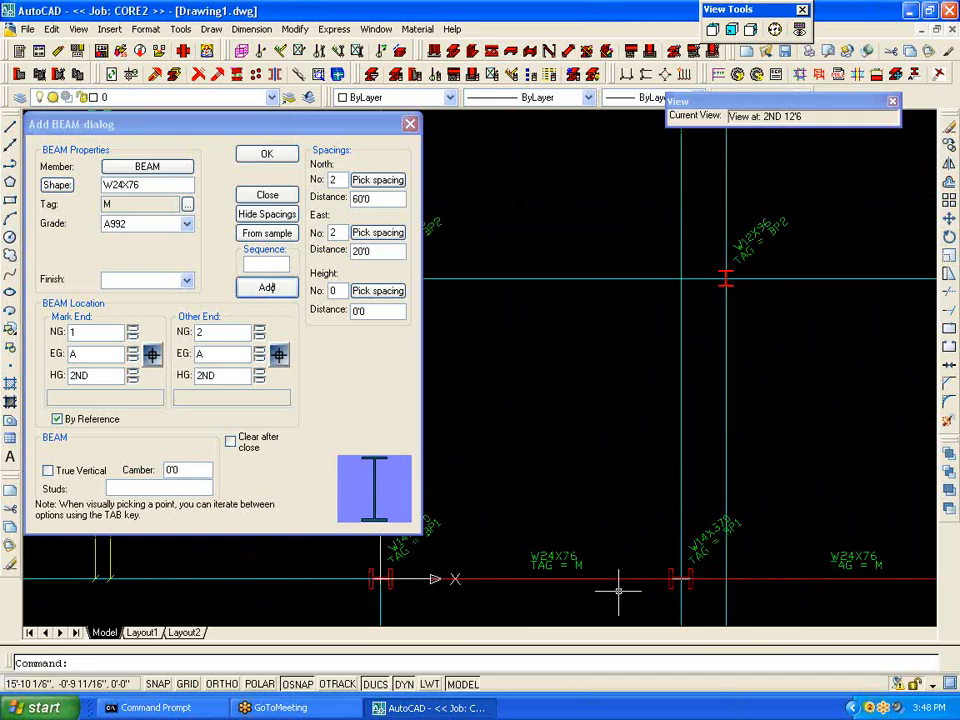
scroll(608, 588, down, 1)
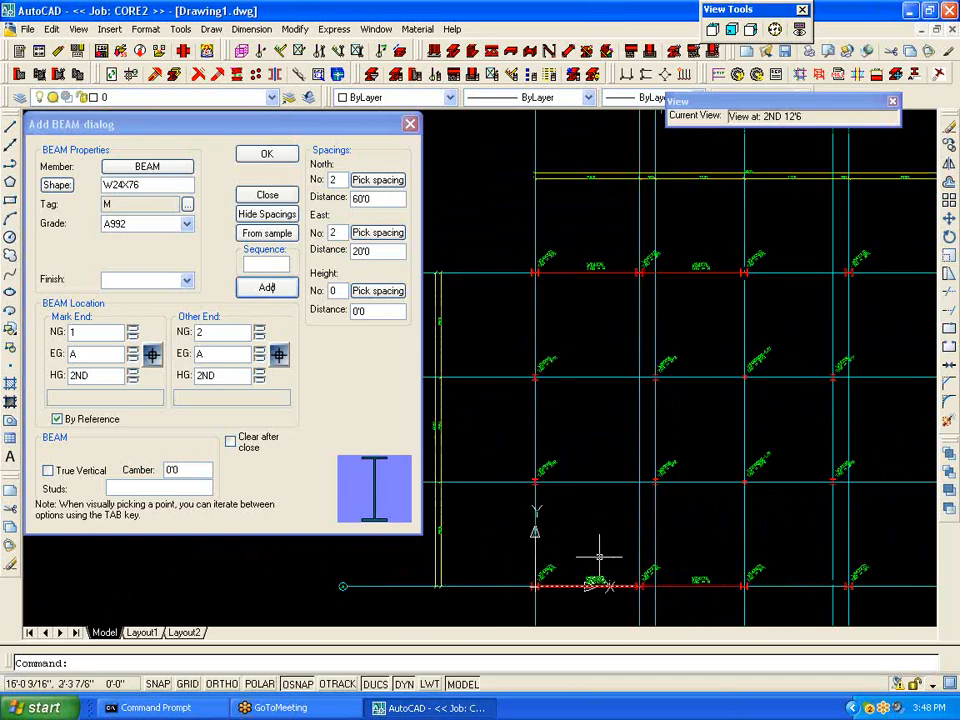
Step: Set the next beam's shape to W24X62 and try to apply the moment tag to its mark end
click(150, 184)
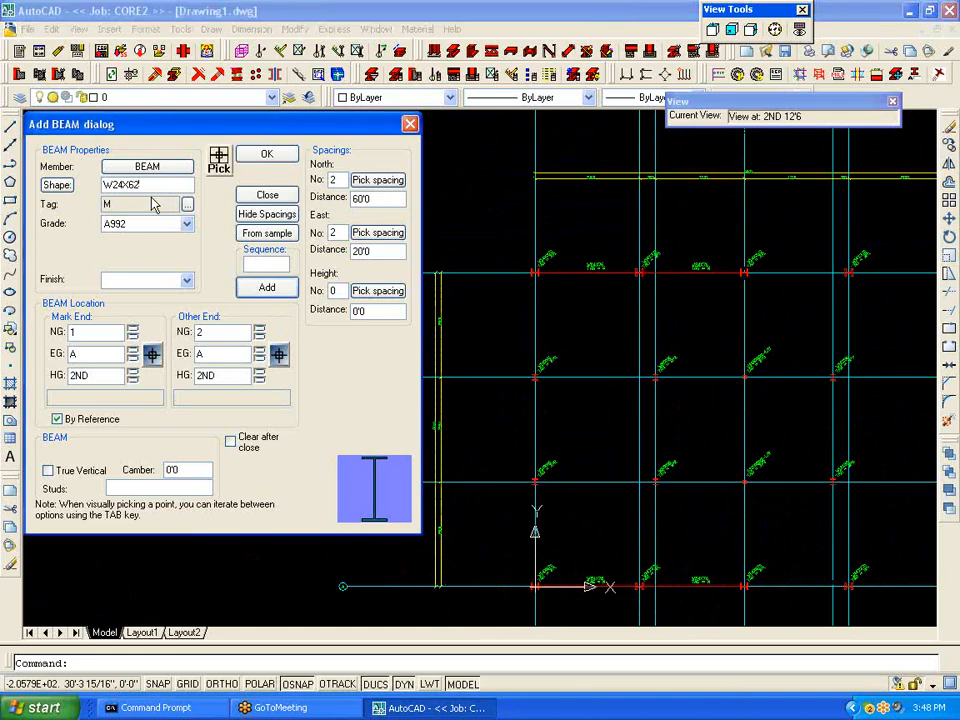
click(180, 204)
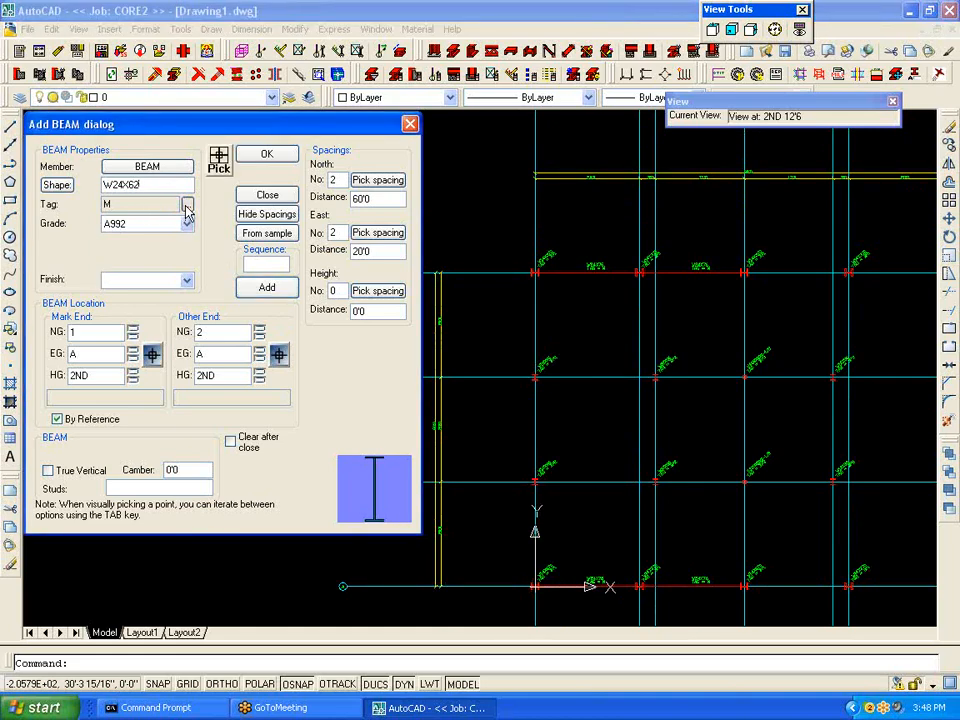
click(187, 204)
scroll(295, 254, down, 2)
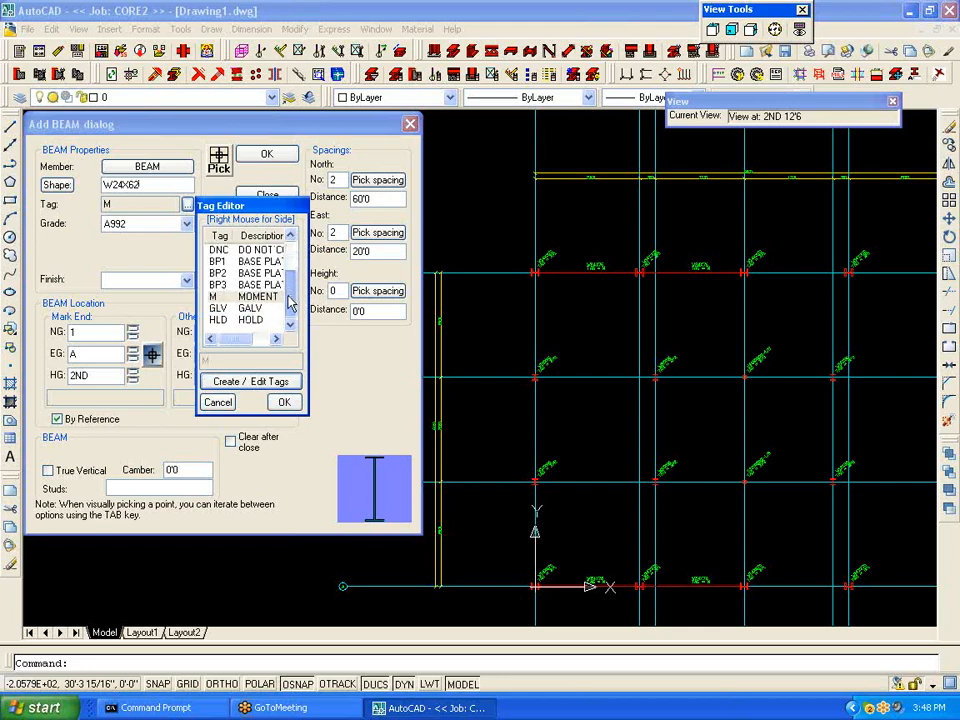
right_click(215, 294)
click(219, 302)
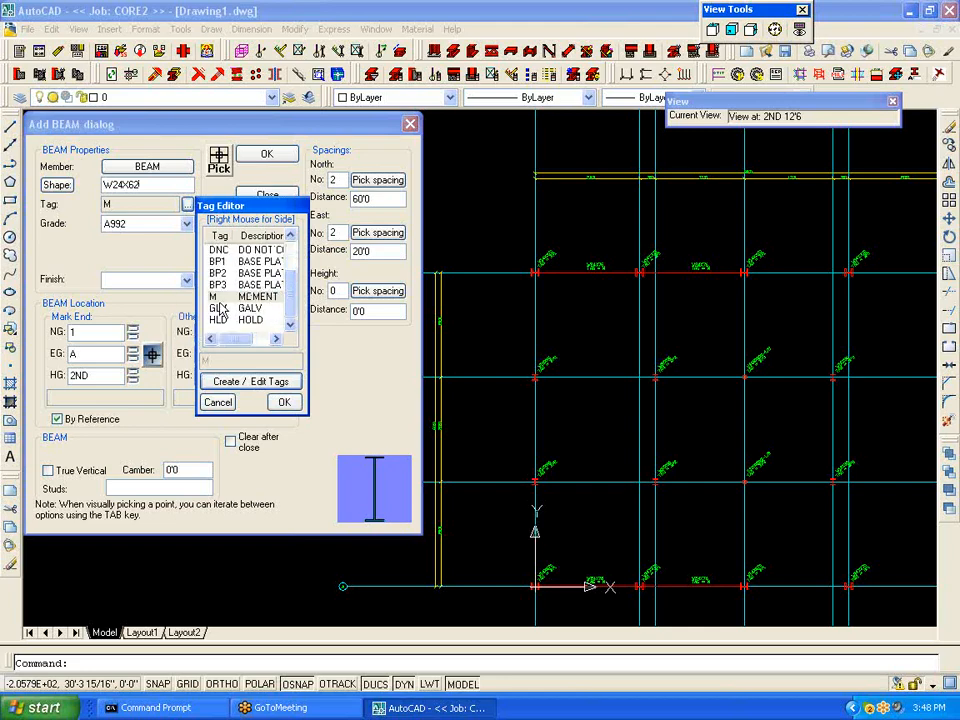
click(288, 403)
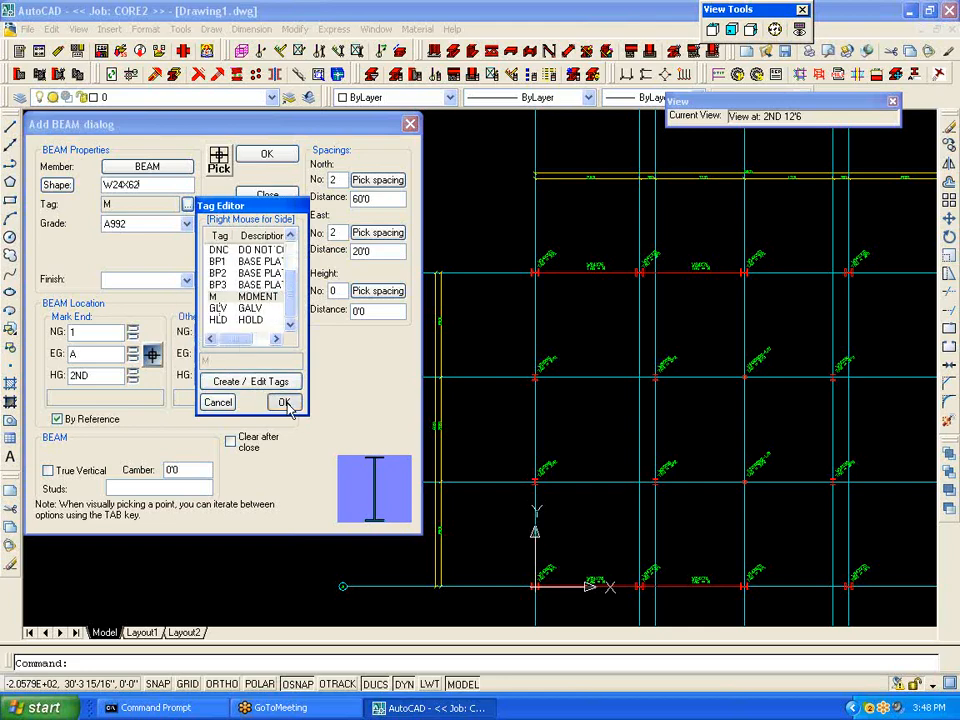
Step: Apply the moment tag M to the mark end only of the W24X62 beam
click(188, 205)
scroll(218, 290, down, 3)
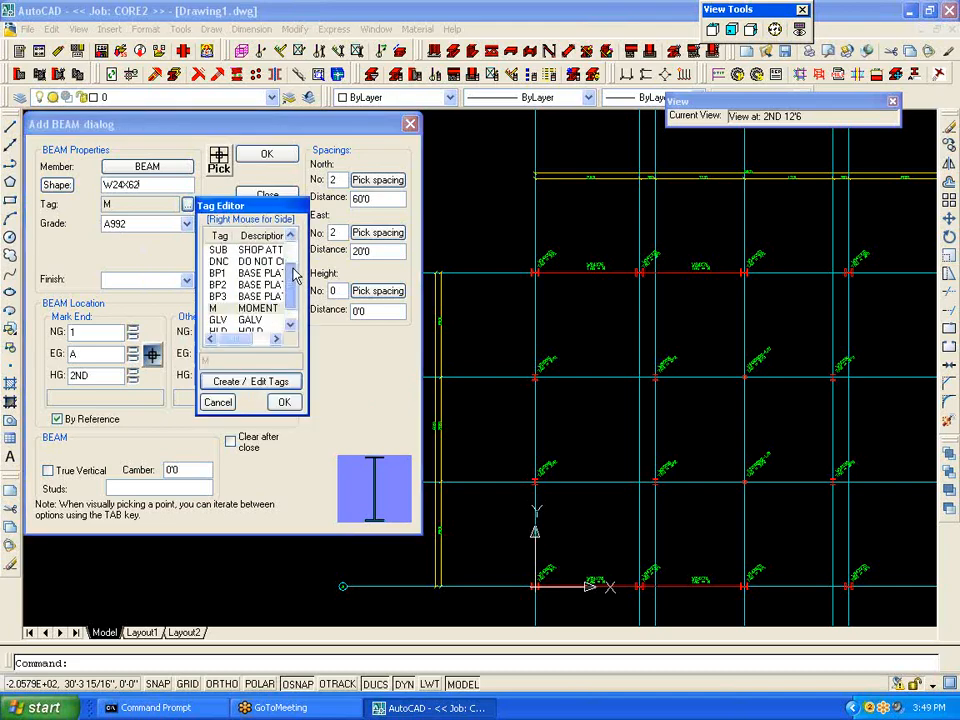
click(216, 297)
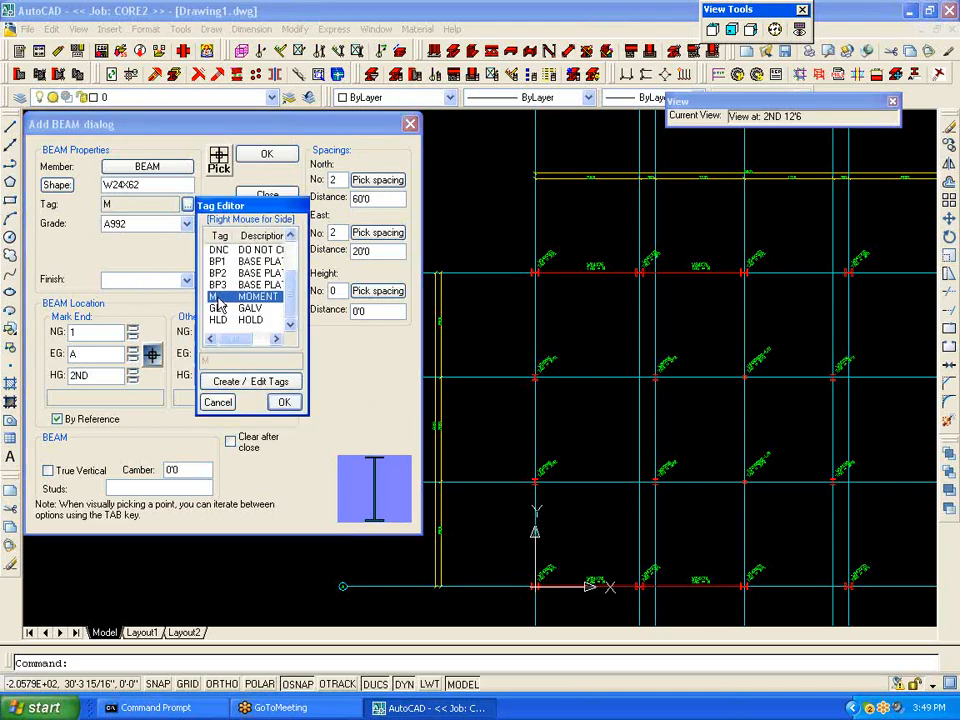
right_click(218, 298)
click(214, 306)
click(284, 402)
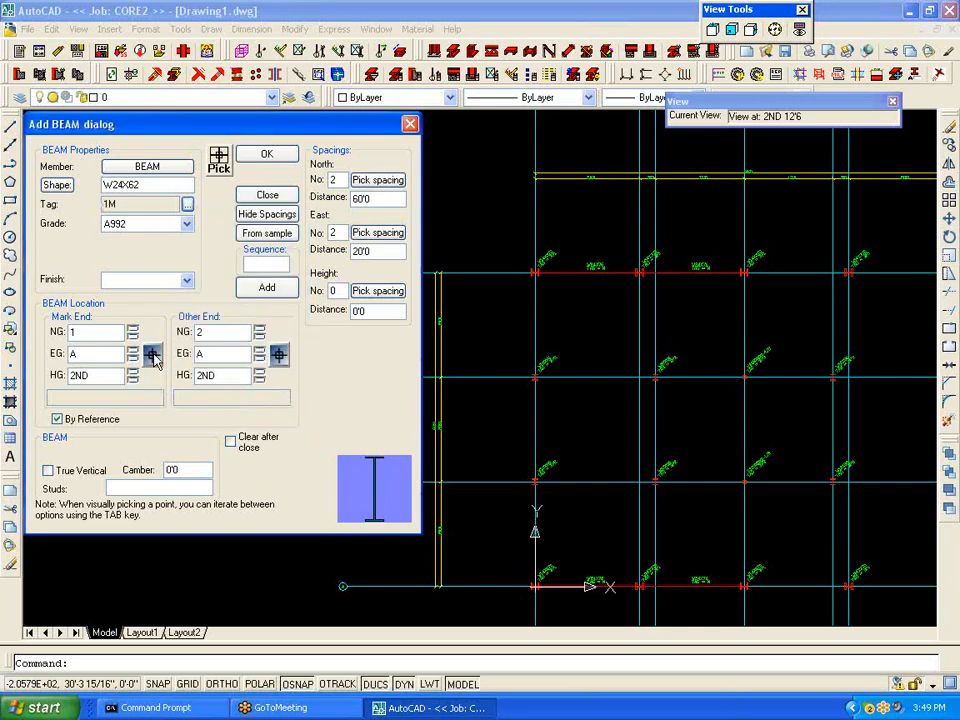
Step: Set the other end at grid 1/B, turn off the spacings, and add the W24X62 beam from A to B
click(279, 355)
click(536, 482)
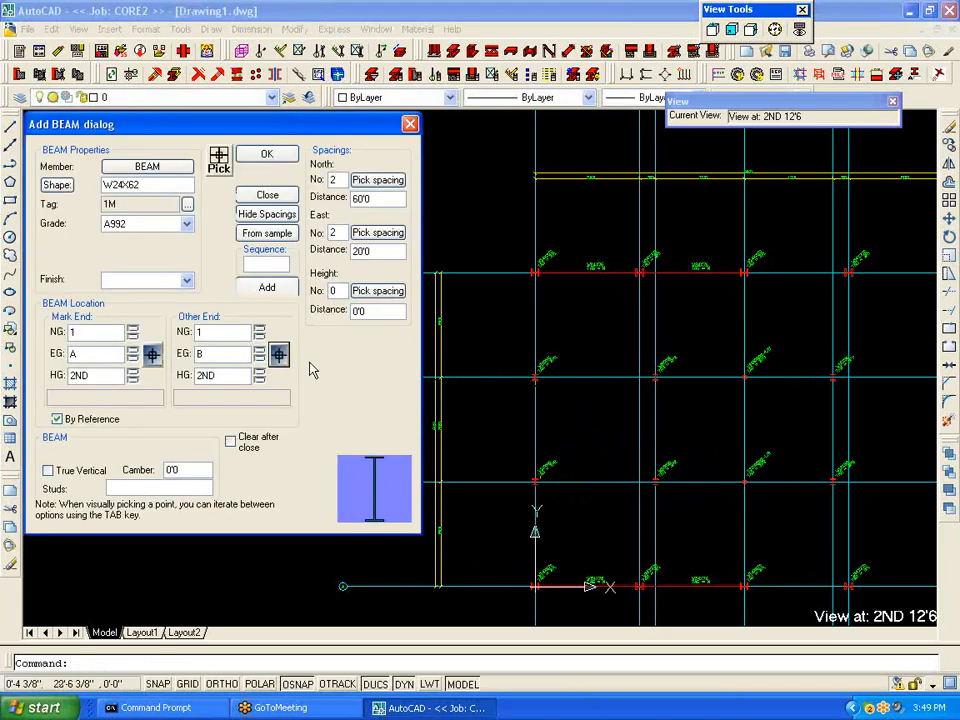
click(278, 216)
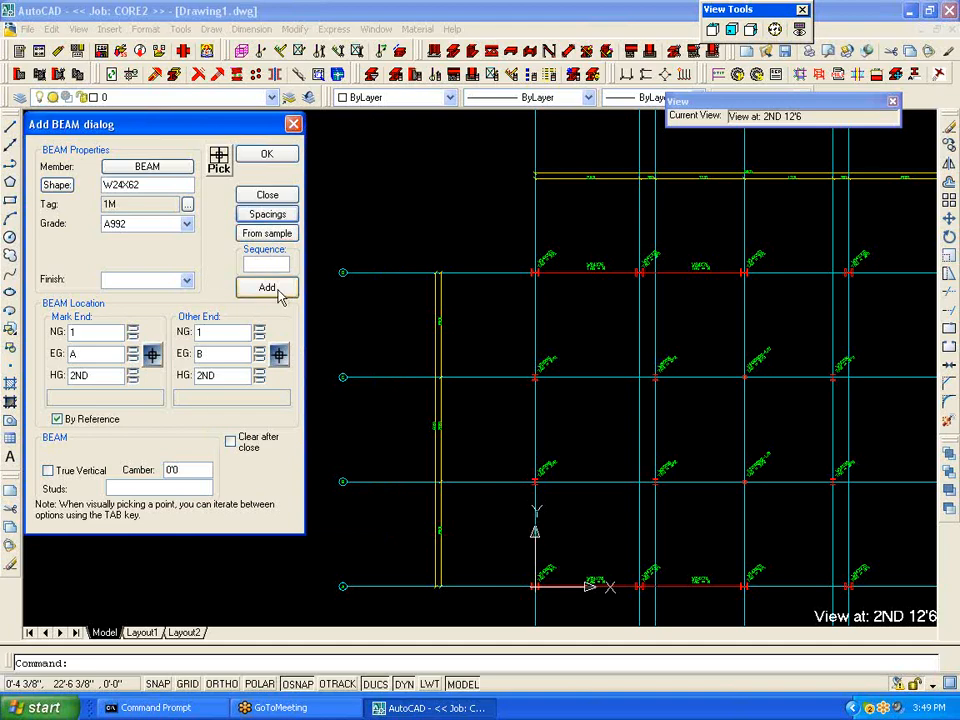
click(267, 288)
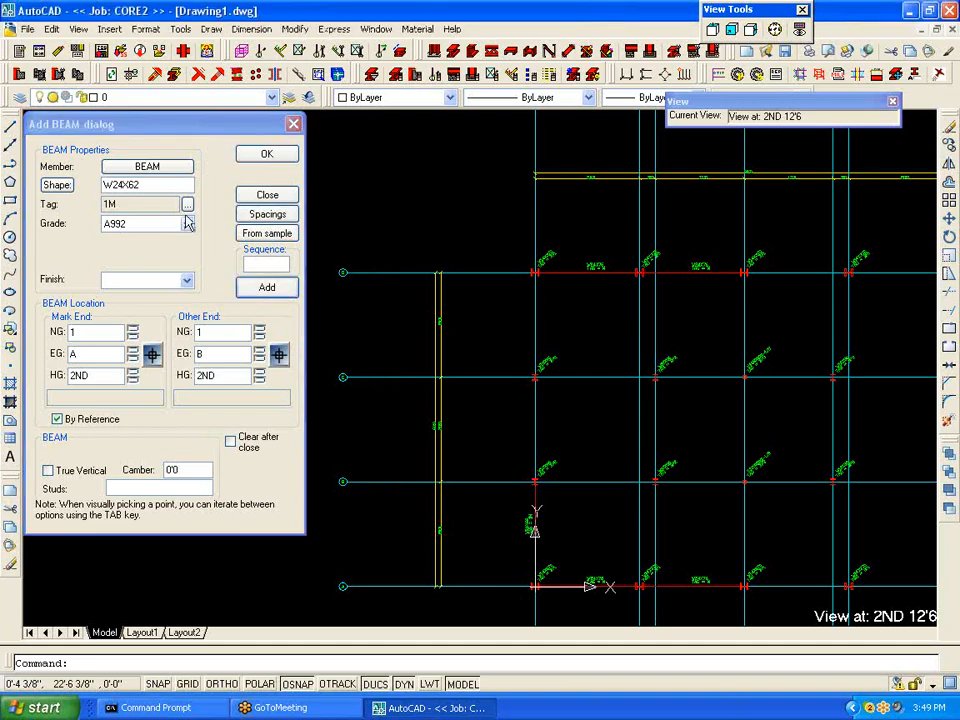
Step: Switch the W24X62 beam's moment tag M to the other end
click(186, 204)
scroll(257, 315, down, 2)
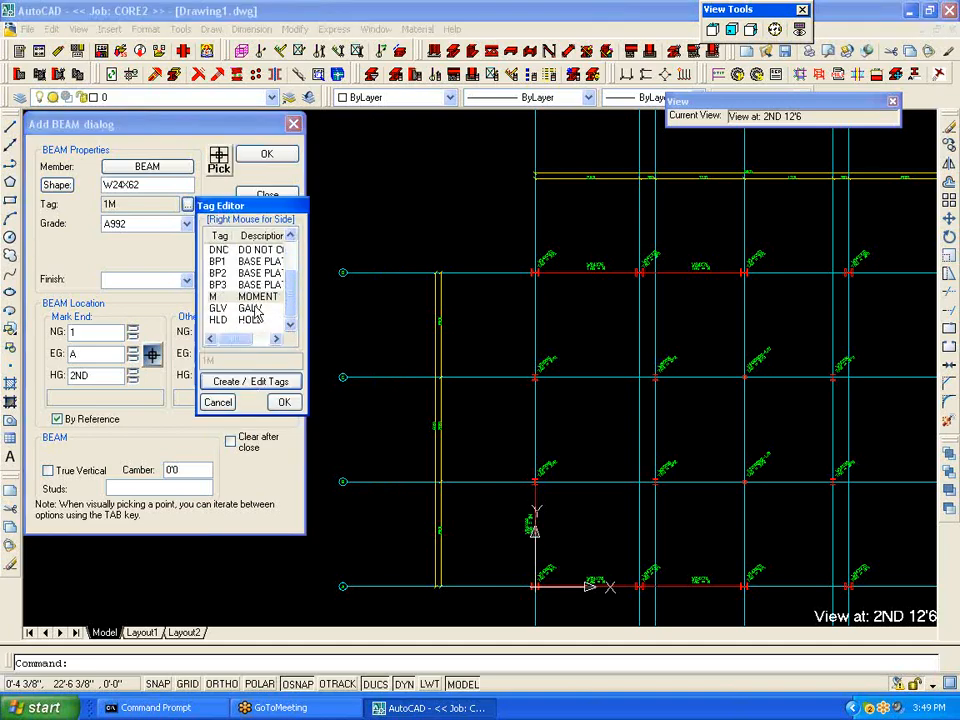
right_click(246, 304)
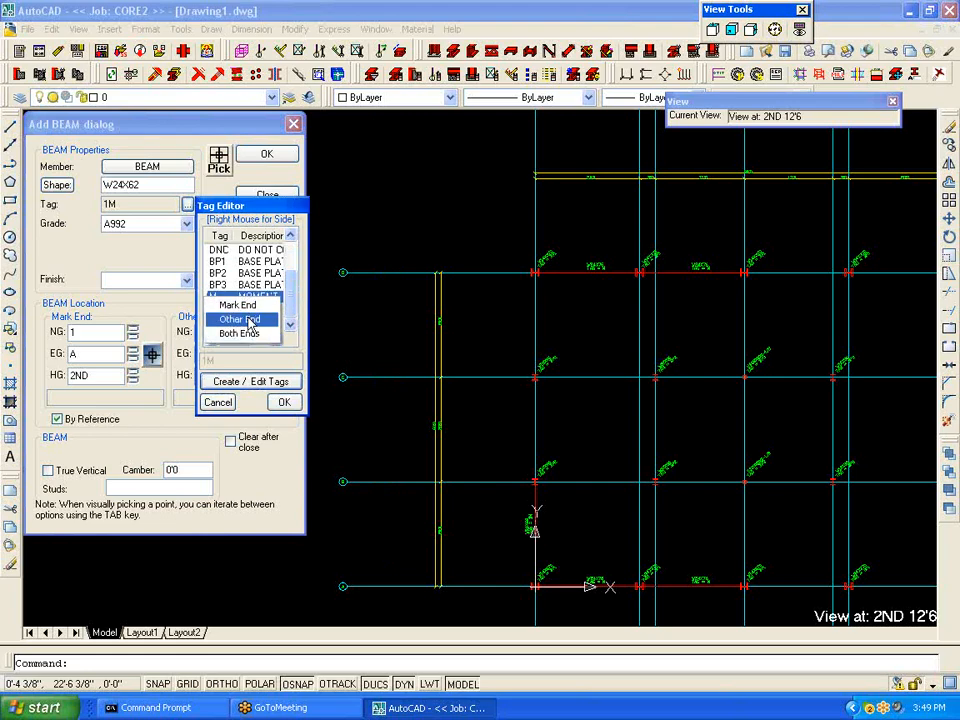
click(250, 319)
click(282, 401)
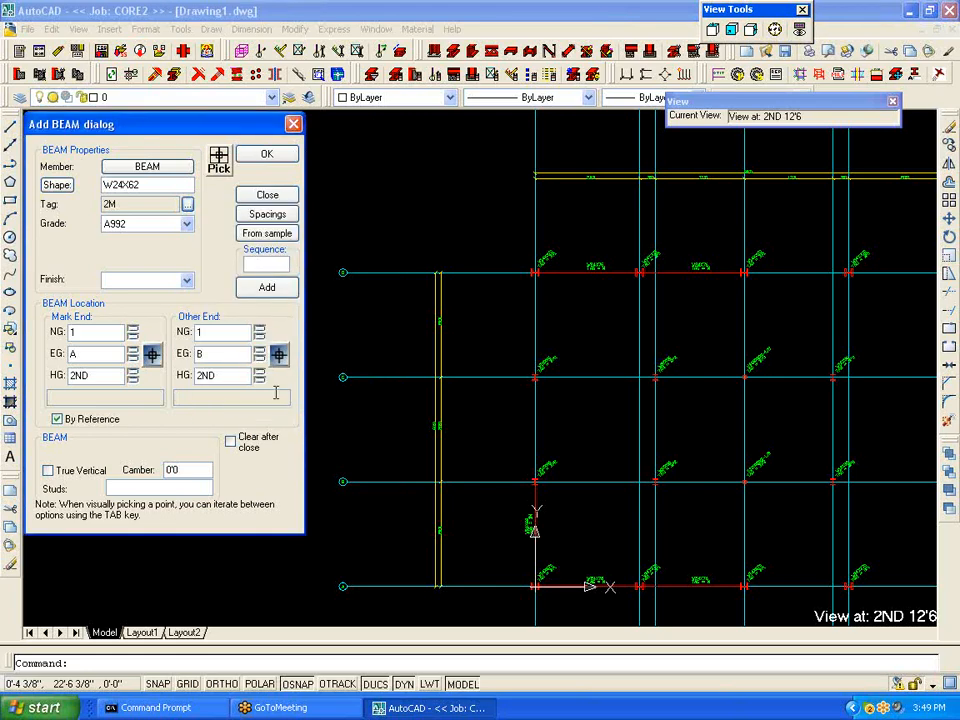
Step: Add the W24X62 beam along grid 1 with its mark end at C and other end at D on the 2ND level
click(154, 358)
click(534, 375)
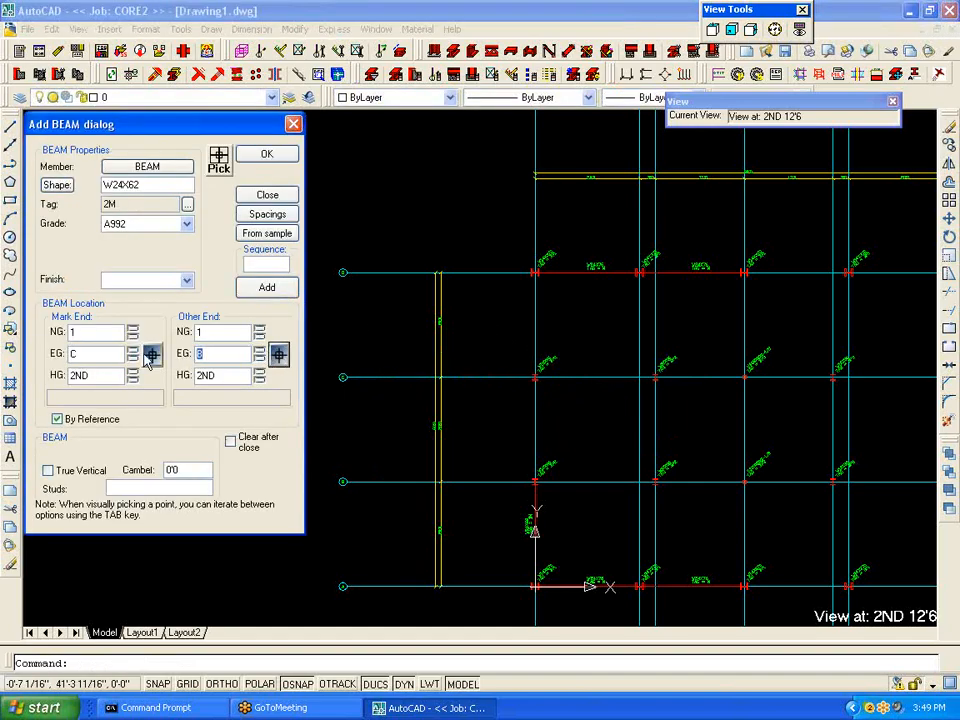
click(270, 289)
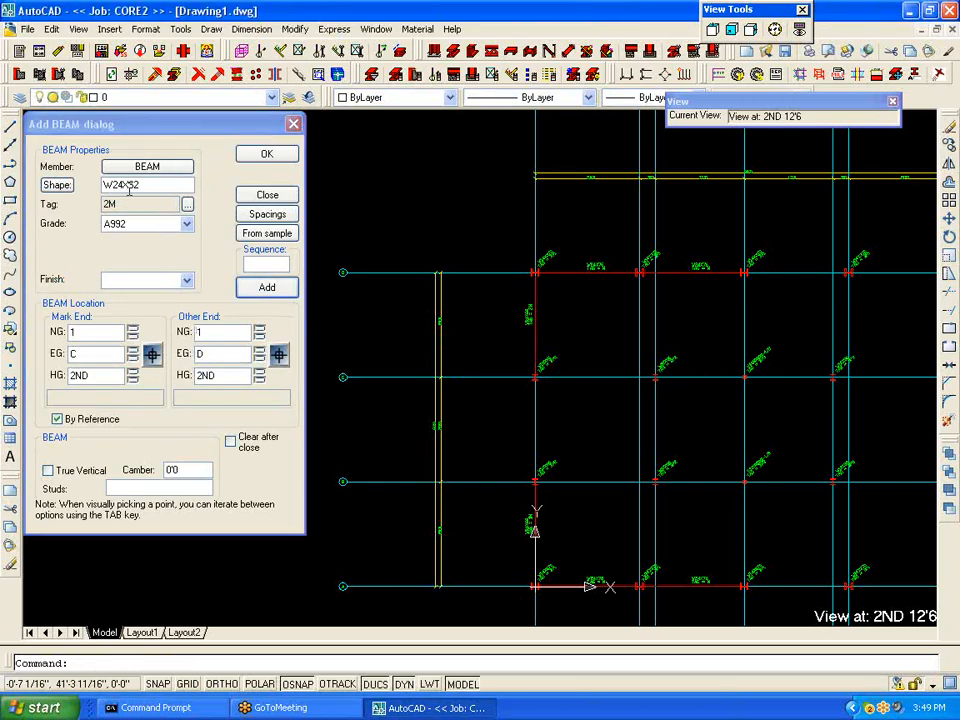
Step: Clear the moment tag and set the next beam's shape to W18X40
click(188, 204)
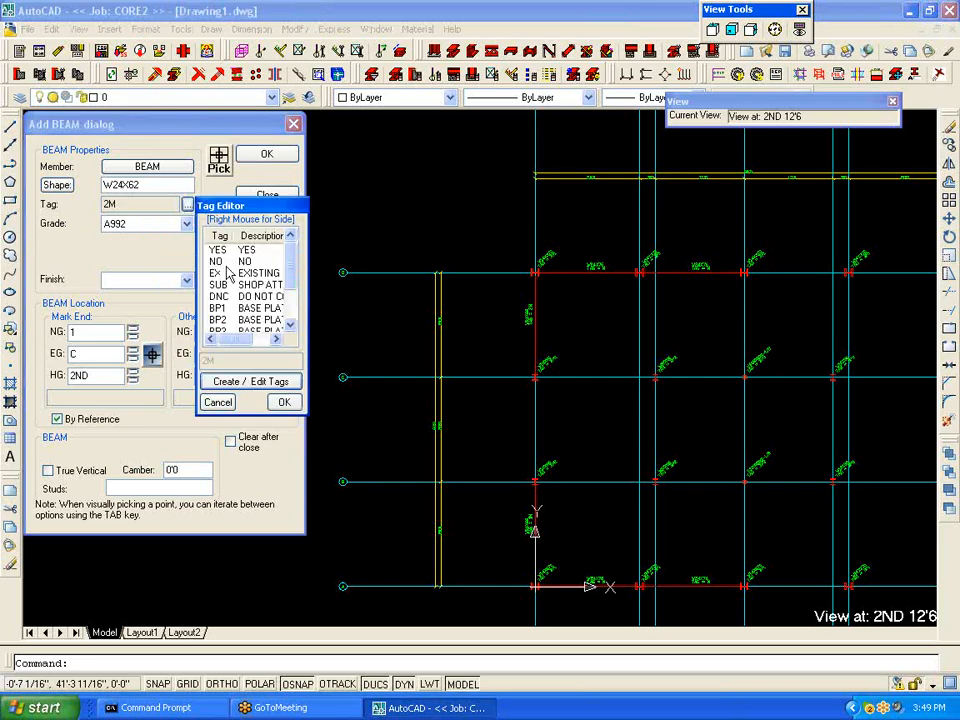
drag(291, 263, 291, 307)
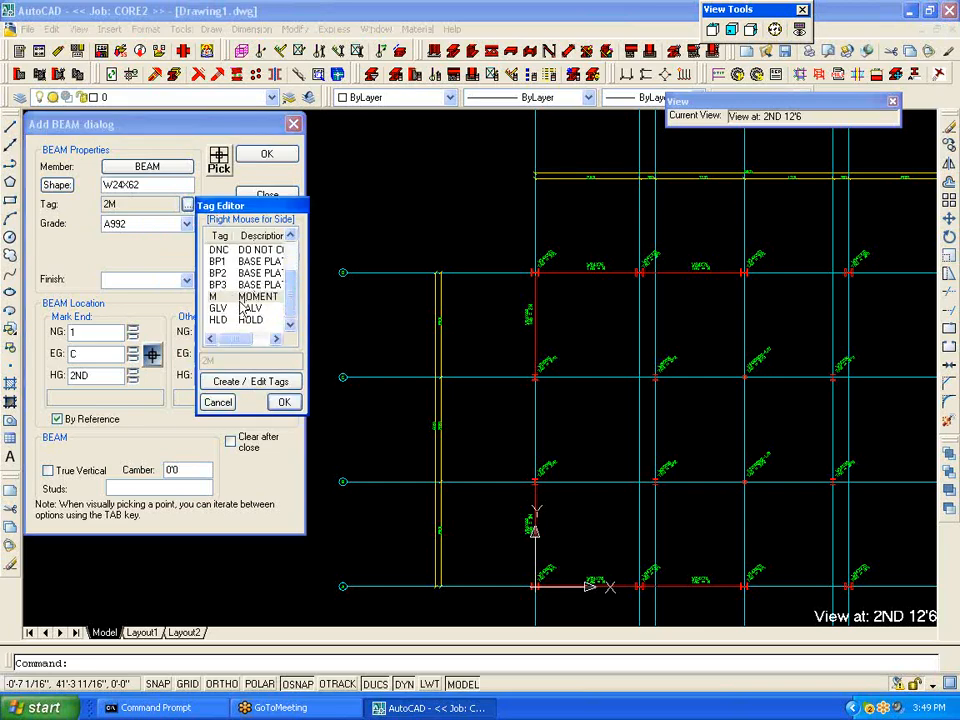
click(283, 401)
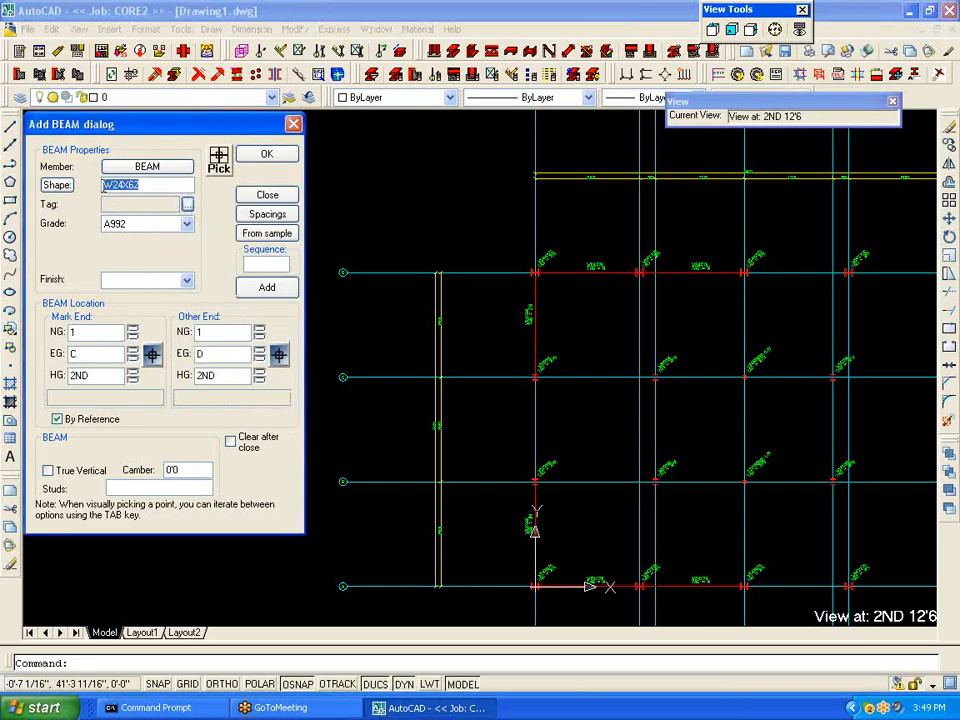
click(54, 186)
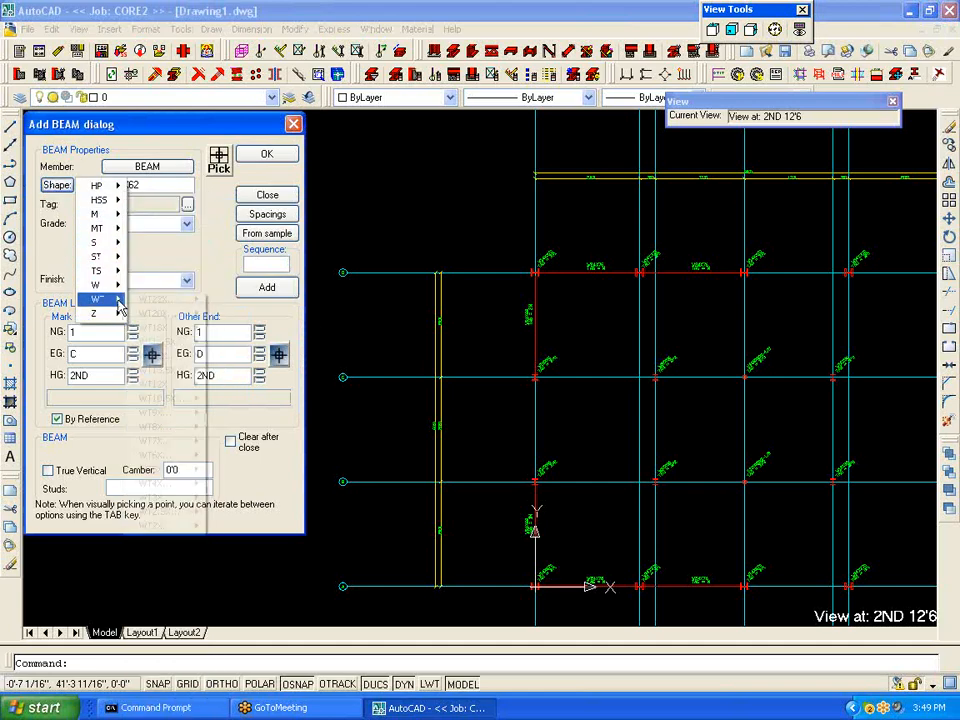
mouse_move(100, 285)
mouse_move(160, 398)
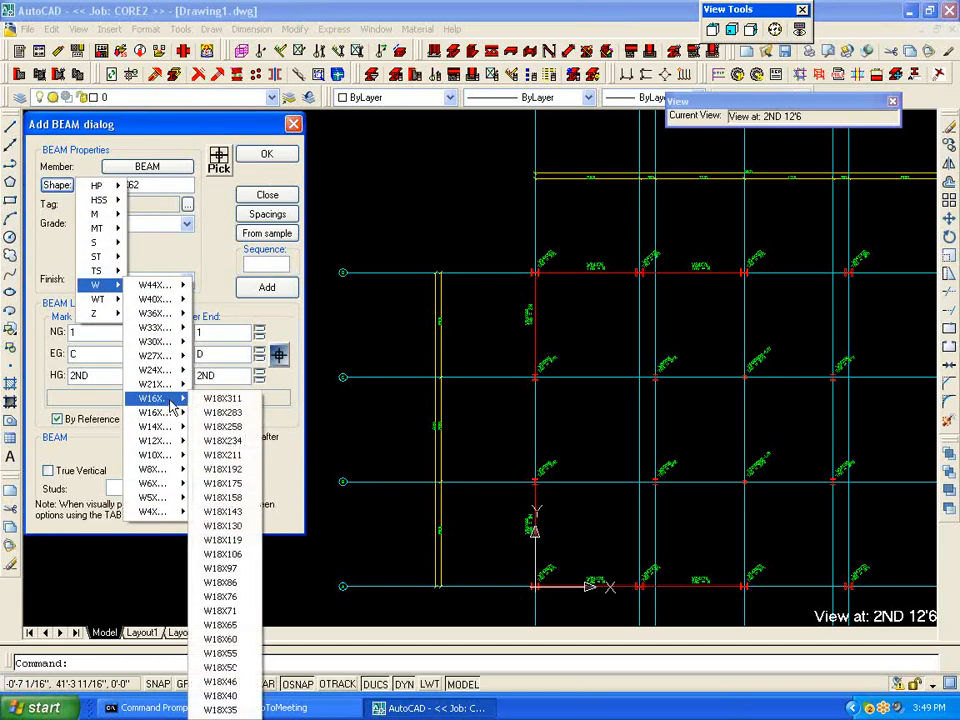
click(222, 696)
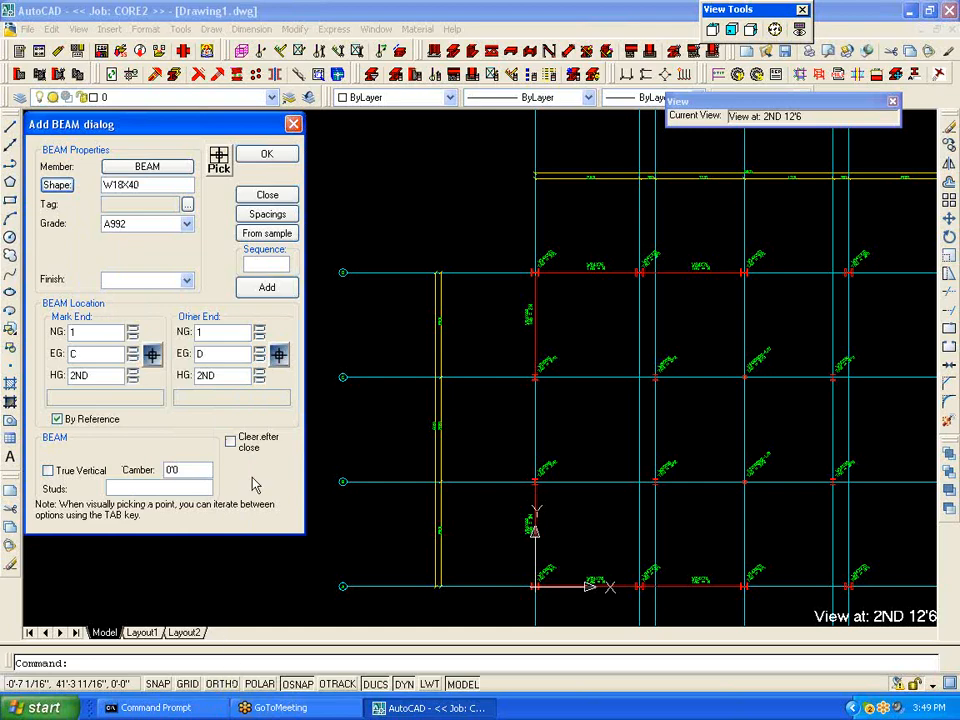
Step: Add the W18X40 beam along grid 1 from B to C at the 2ND level with a 1/2 camber
click(153, 356)
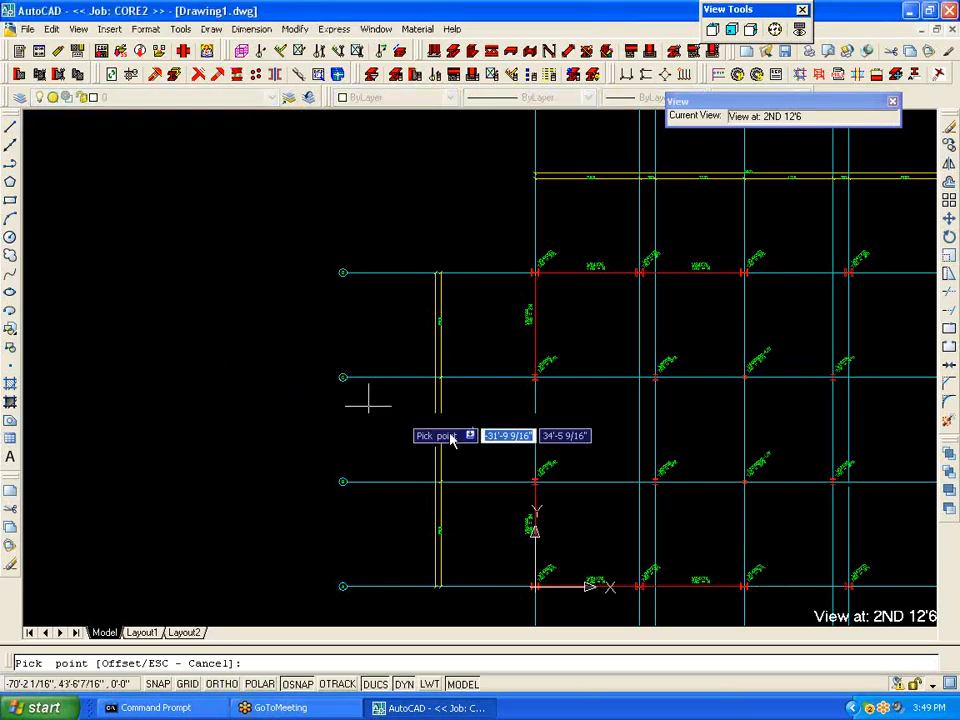
click(531, 512)
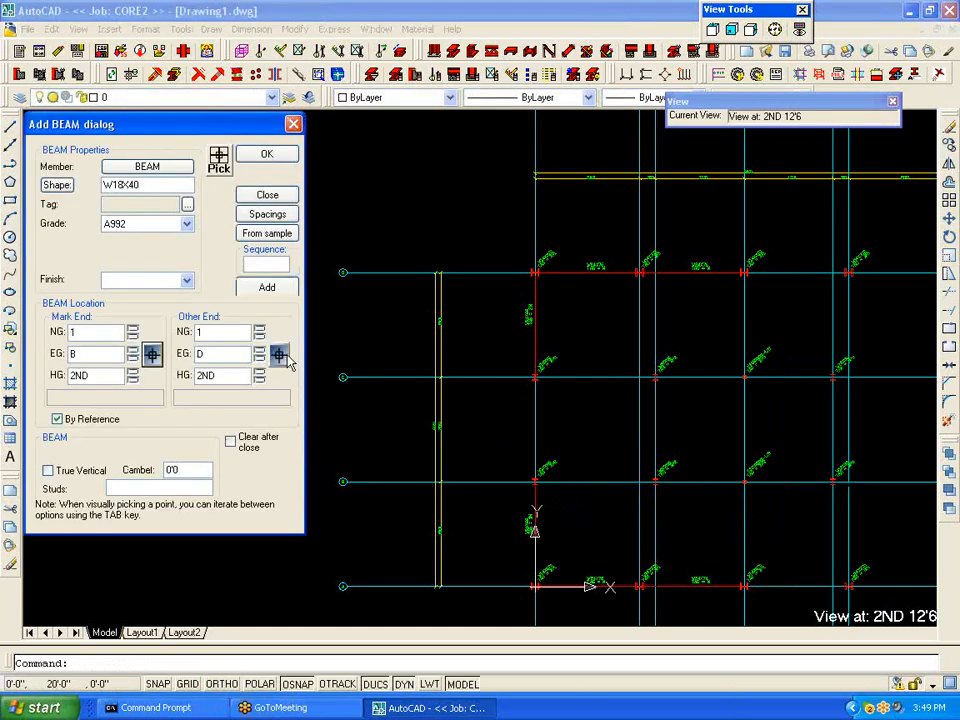
click(279, 355)
click(534, 379)
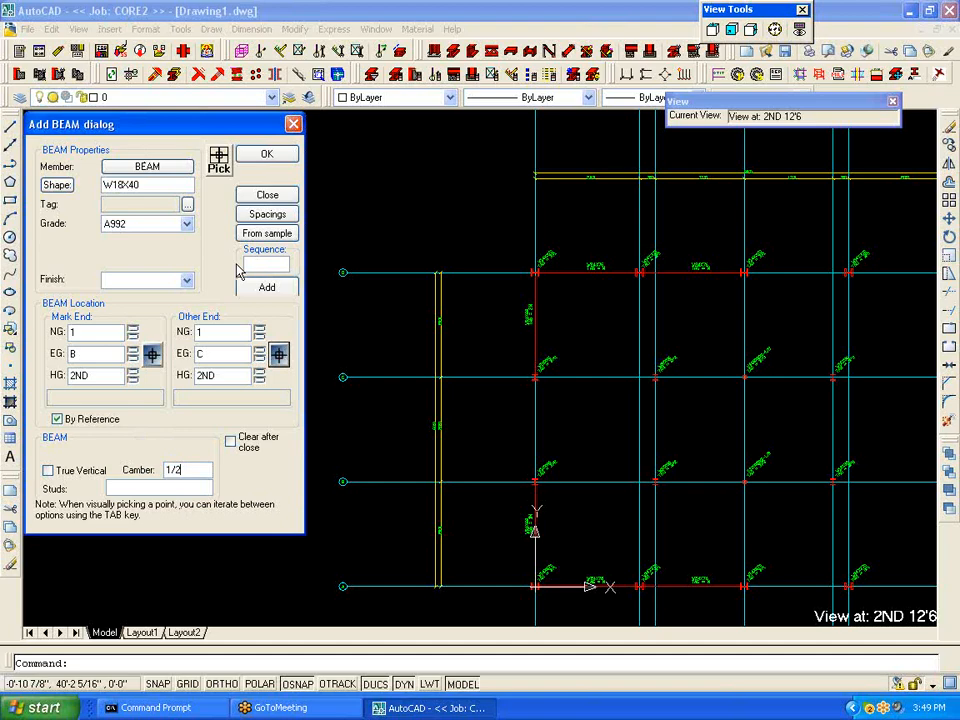
click(262, 288)
scroll(545, 415, up, 5)
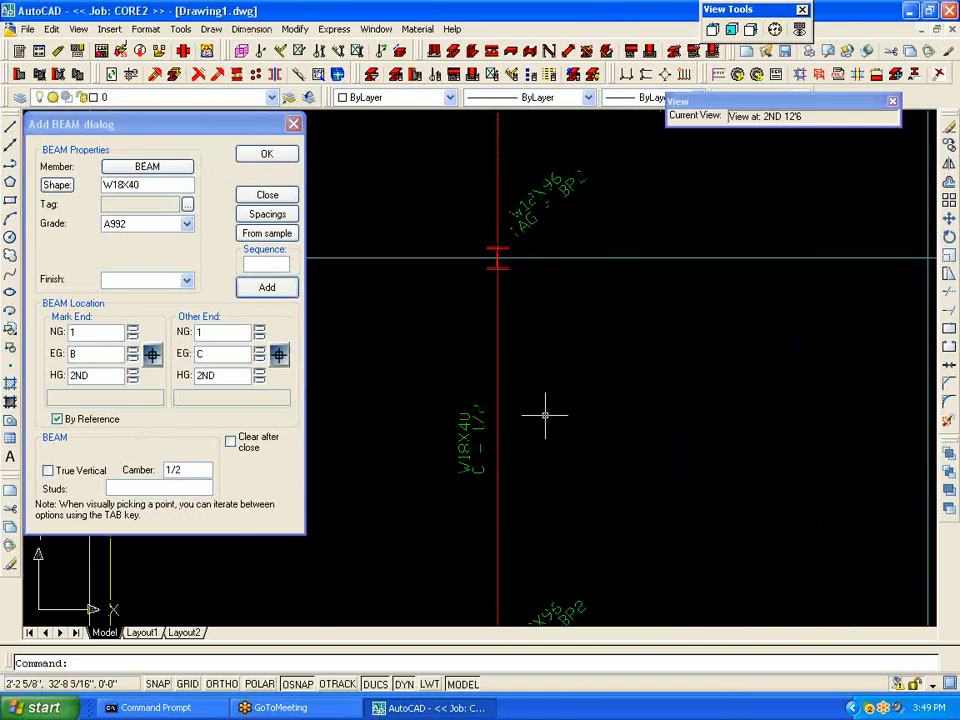
scroll(547, 415, down, 5)
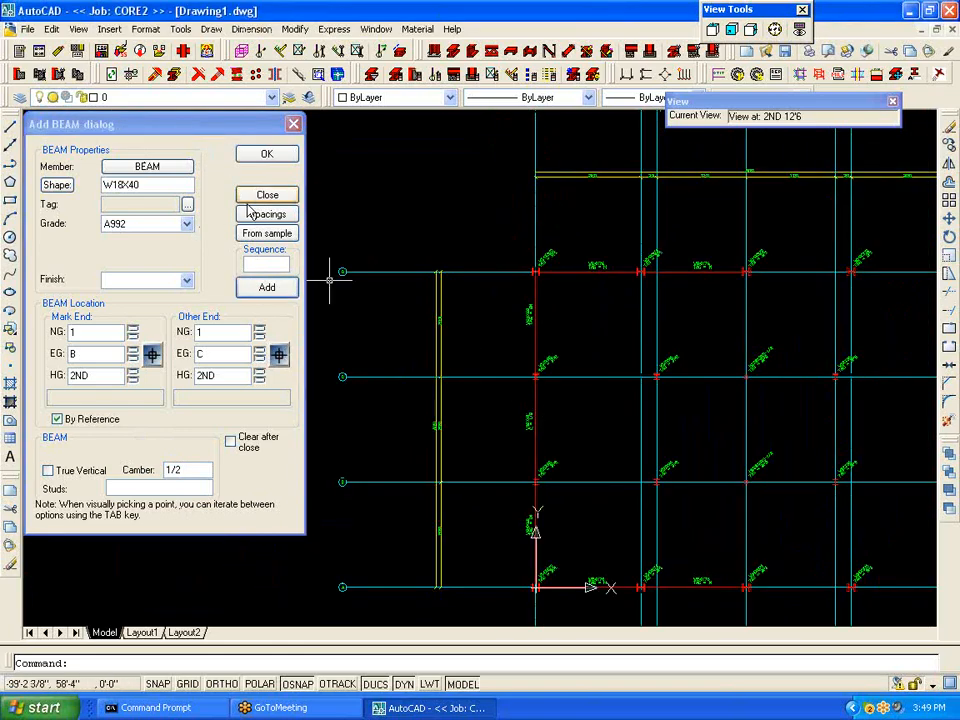
Step: Set the next beam's camber to 0 and its shape to W16X31
click(195, 472)
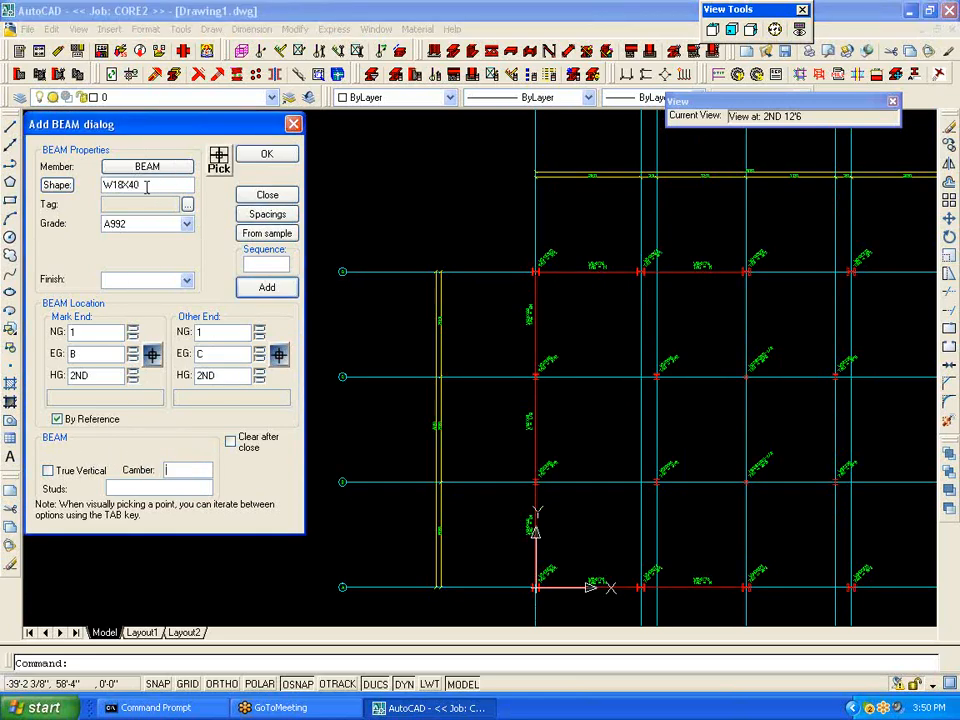
click(58, 186)
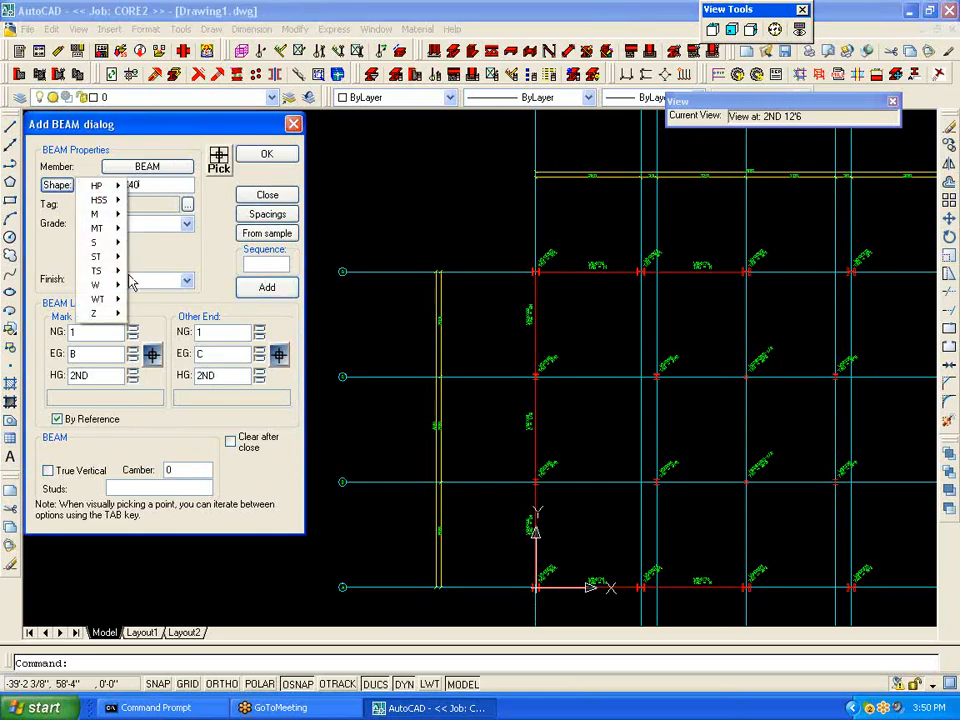
mouse_move(121, 287)
mouse_move(165, 412)
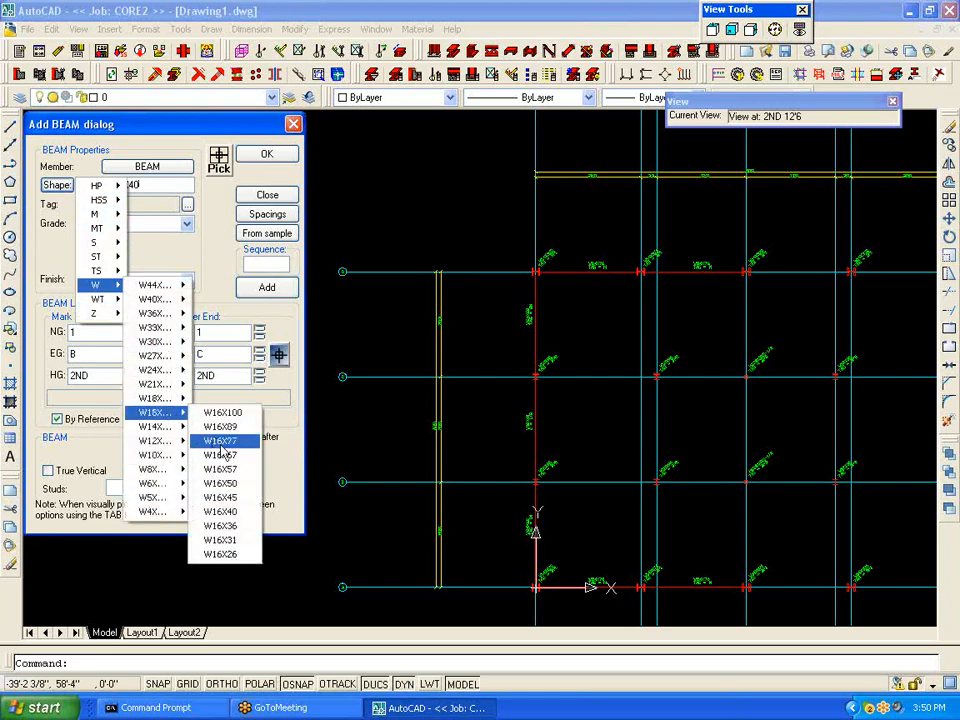
click(220, 540)
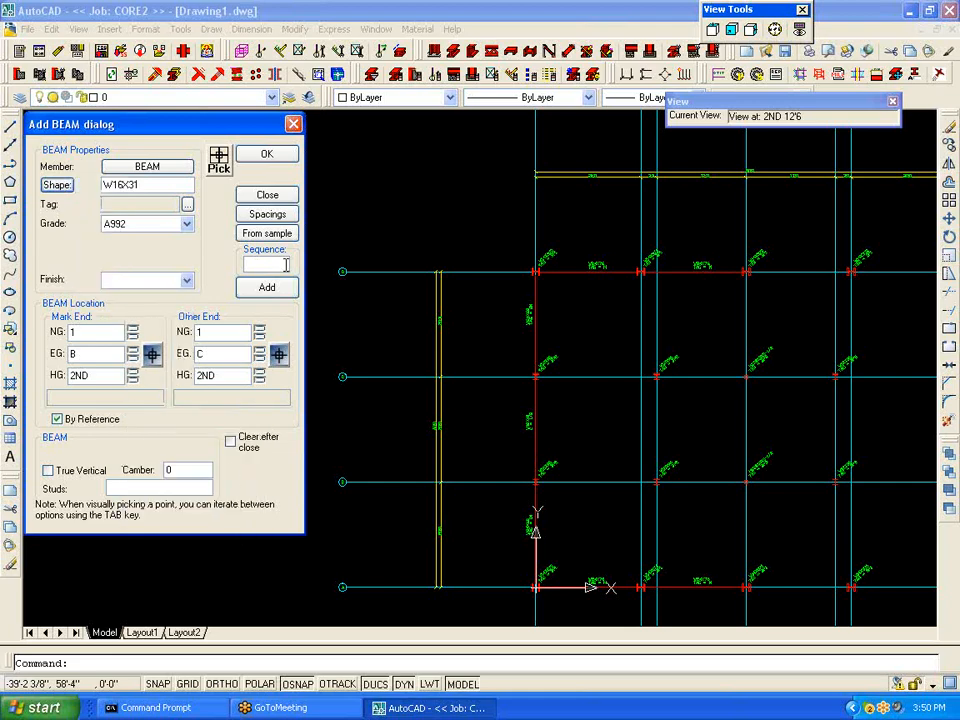
Step: Place four W16X31 beams along the two interior horizontal grid lines, spanning X=0 to 23'-0" and 23'-0" to 40'-0"
click(220, 165)
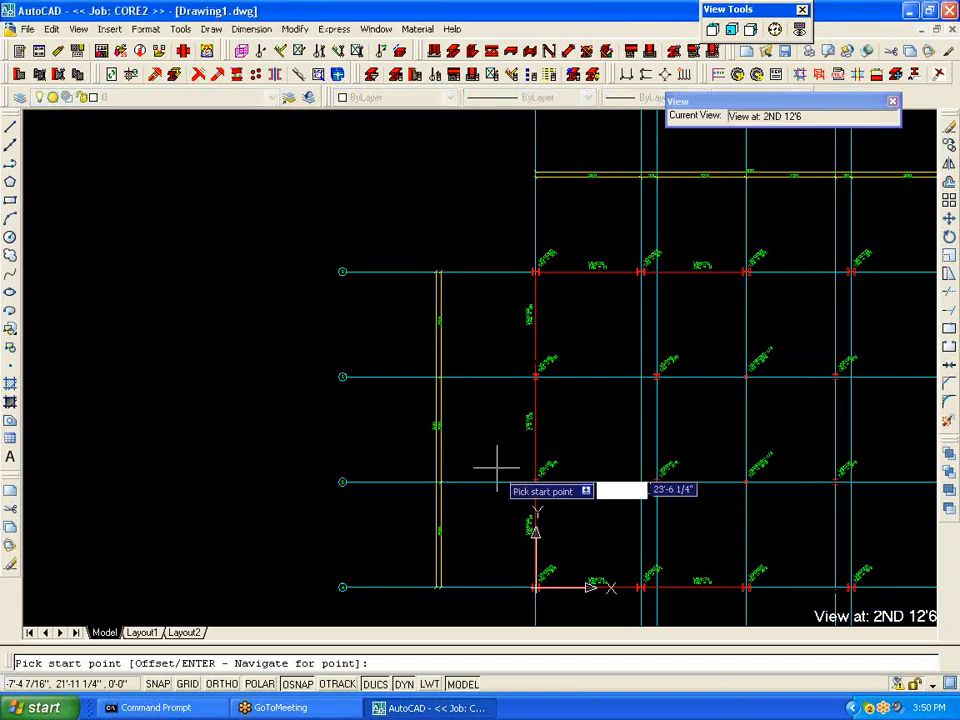
click(537, 482)
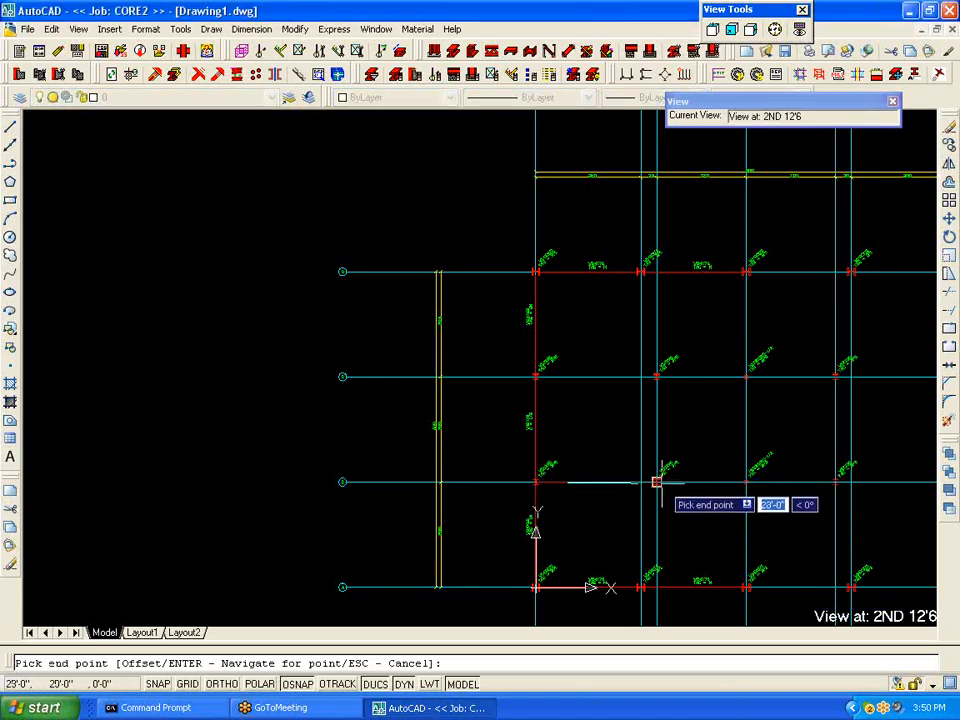
click(656, 482)
click(536, 377)
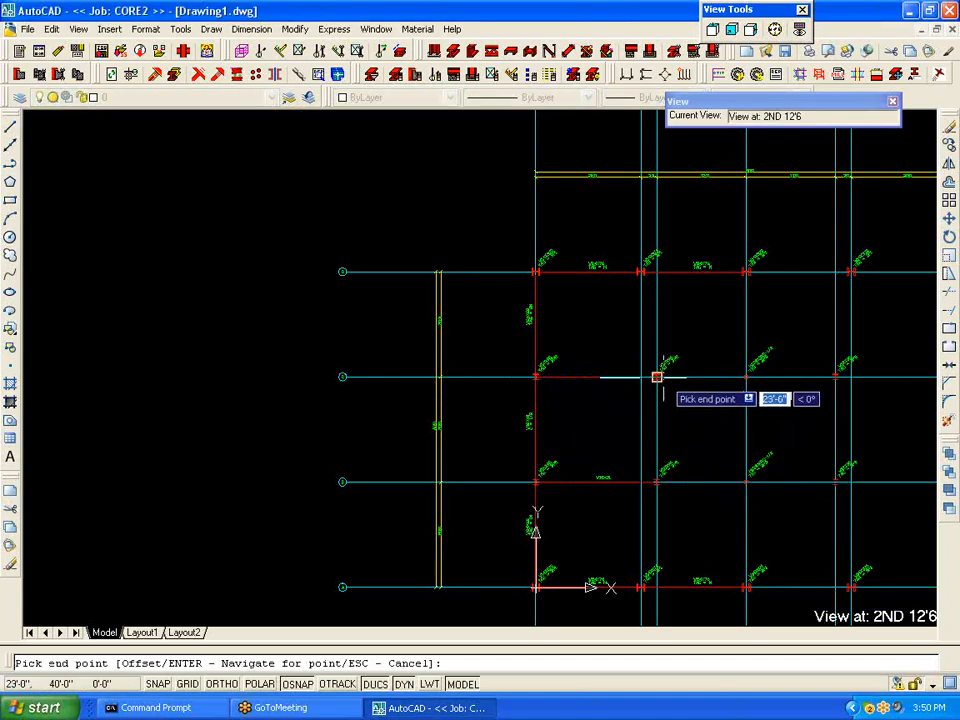
click(656, 377)
click(655, 482)
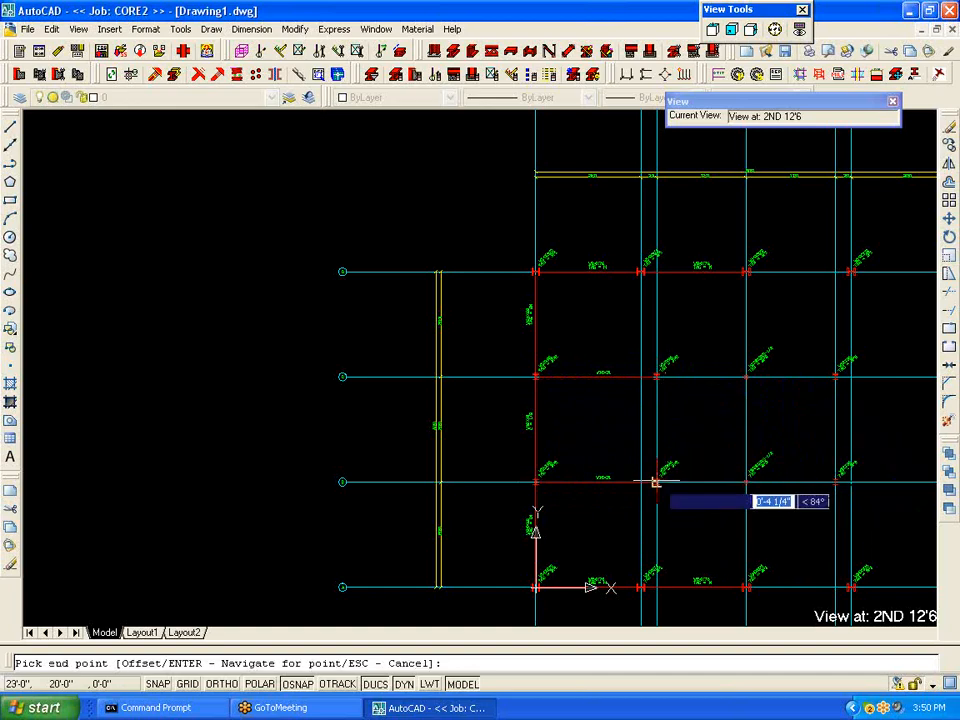
click(746, 482)
click(656, 377)
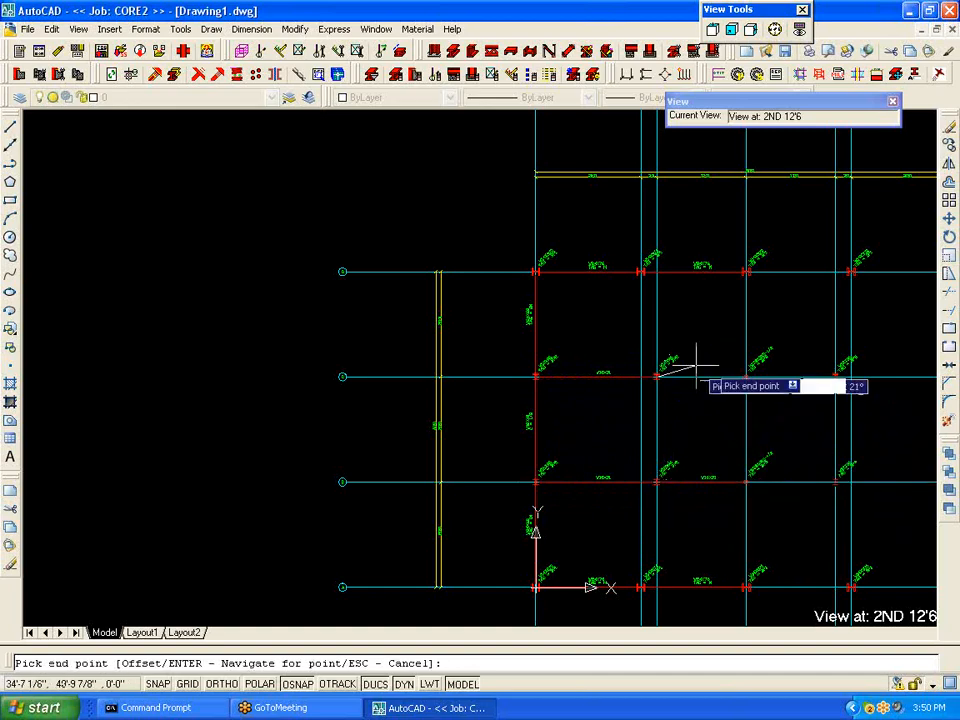
click(746, 377)
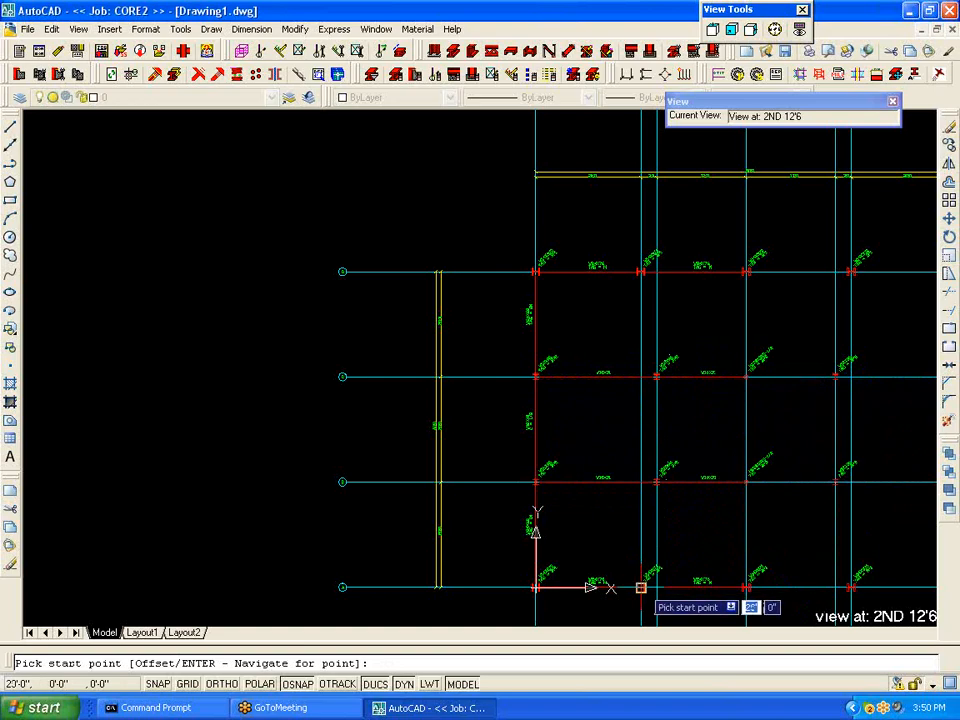
Step: Place three W16X31 beams on the second column line: two angled ones in the outer bays and a straight one in the middle bay
click(641, 587)
click(656, 482)
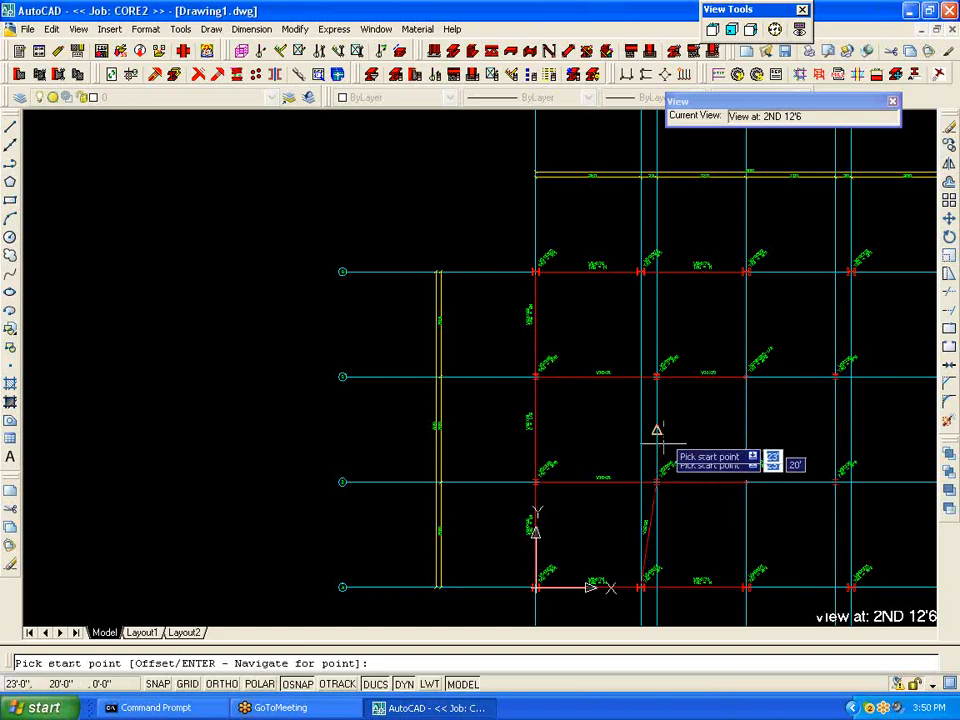
click(641, 272)
click(656, 377)
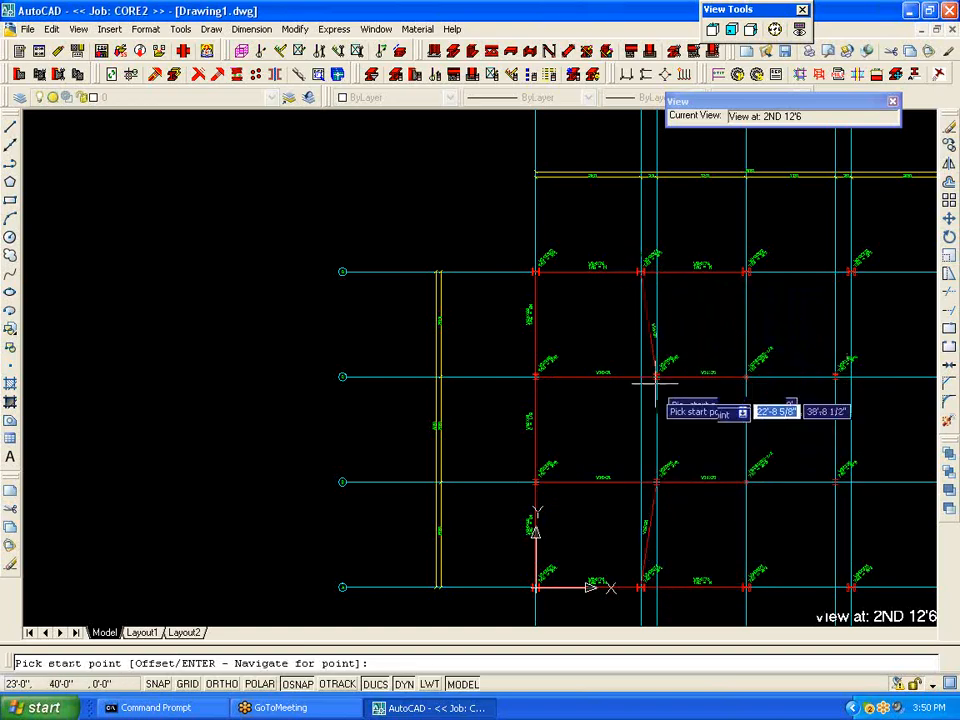
click(656, 482)
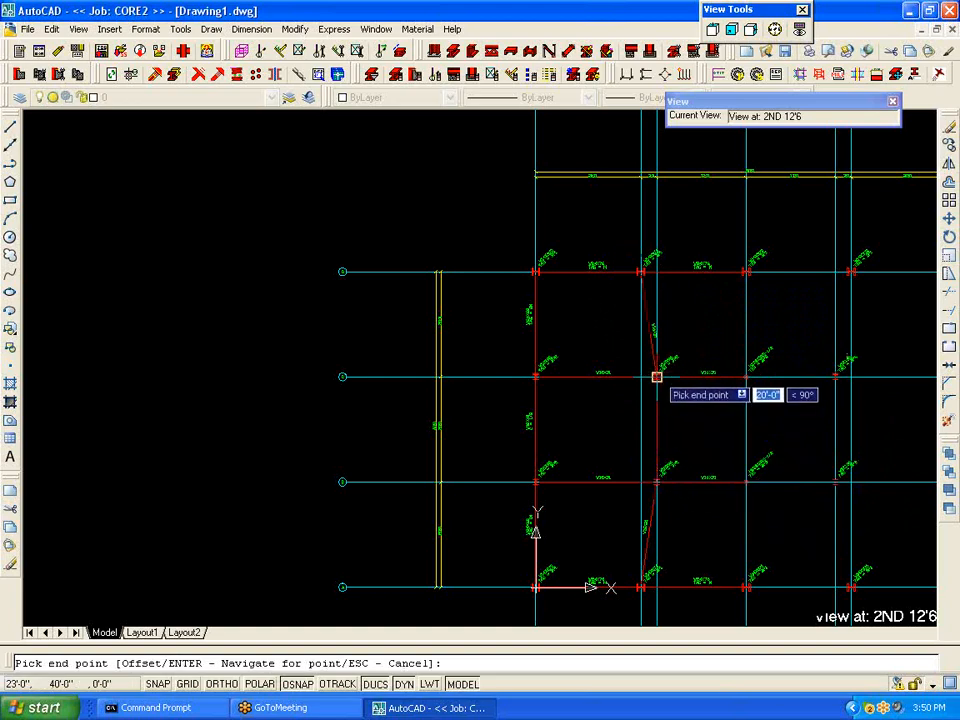
click(656, 377)
Step: Place three W16X31 beams end to end along the grid line at X=40'-0", from the lowest to the uppermost horizontal grid
click(746, 587)
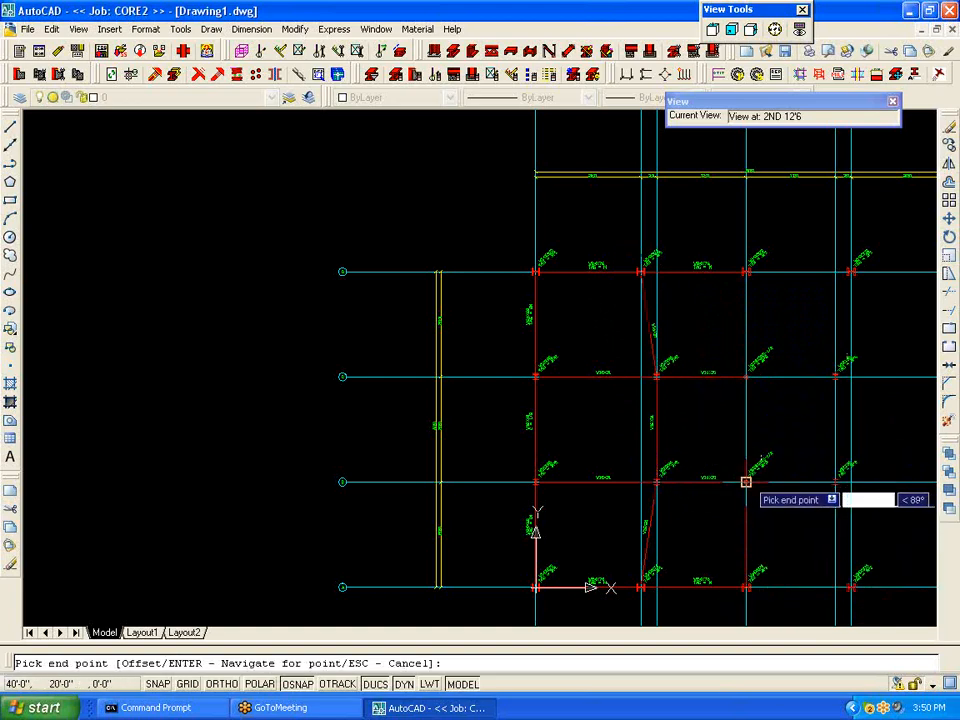
click(746, 482)
click(746, 482)
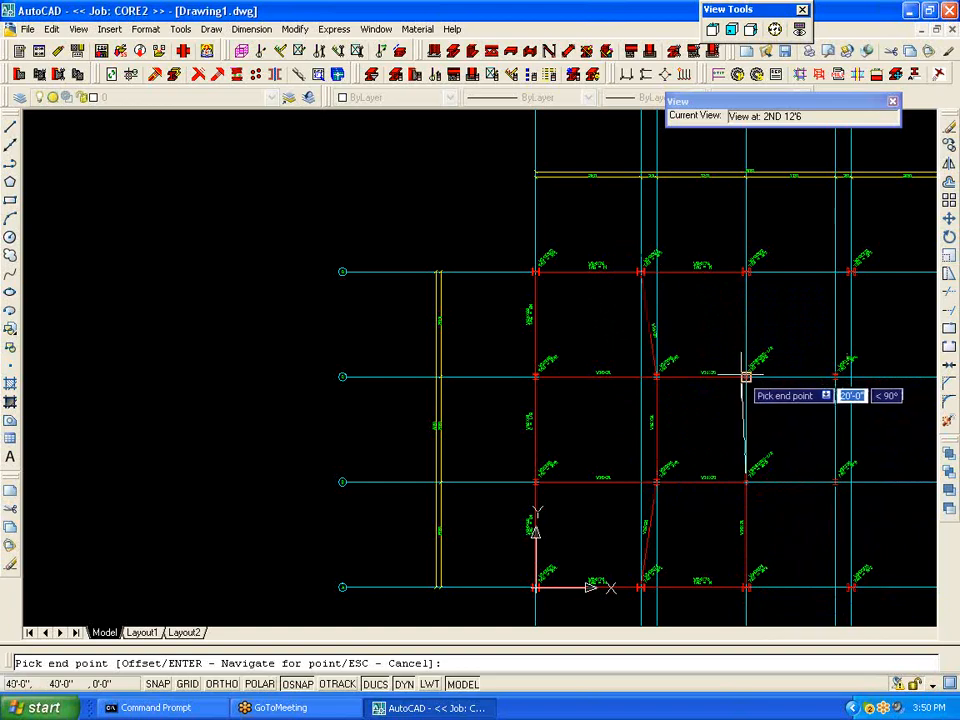
click(746, 377)
click(746, 377)
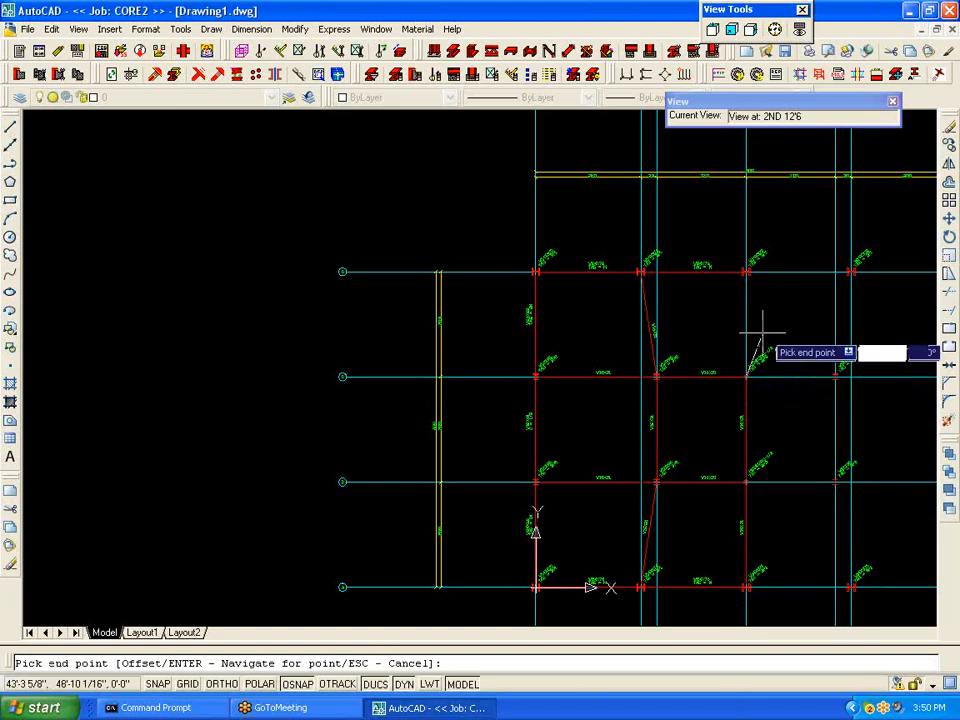
click(746, 271)
Step: End the beam placement and save the project
key(Escape)
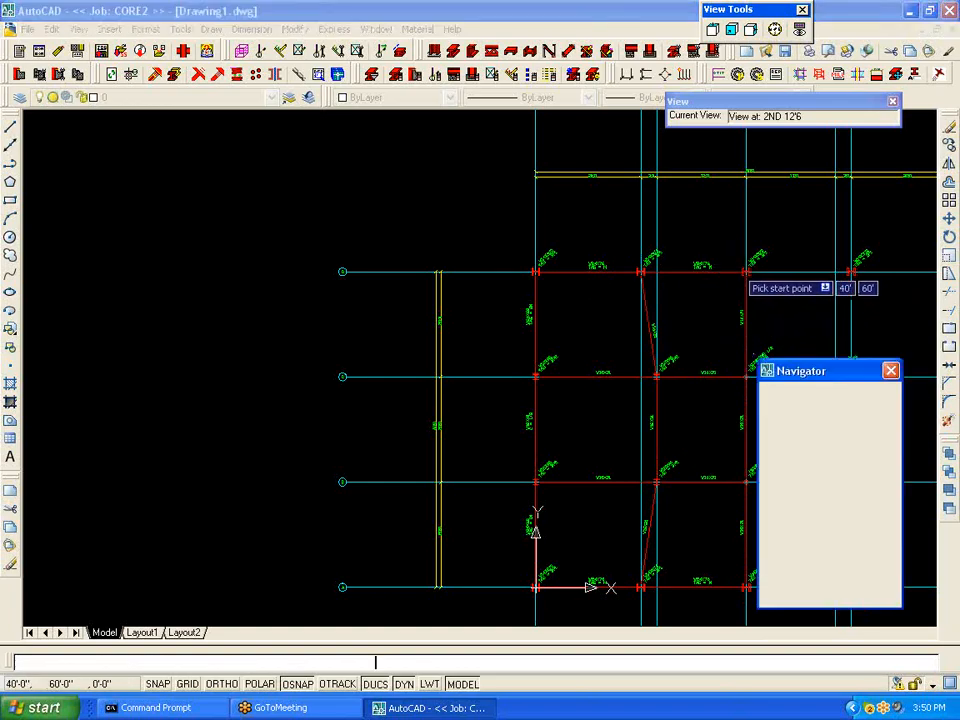
click(293, 124)
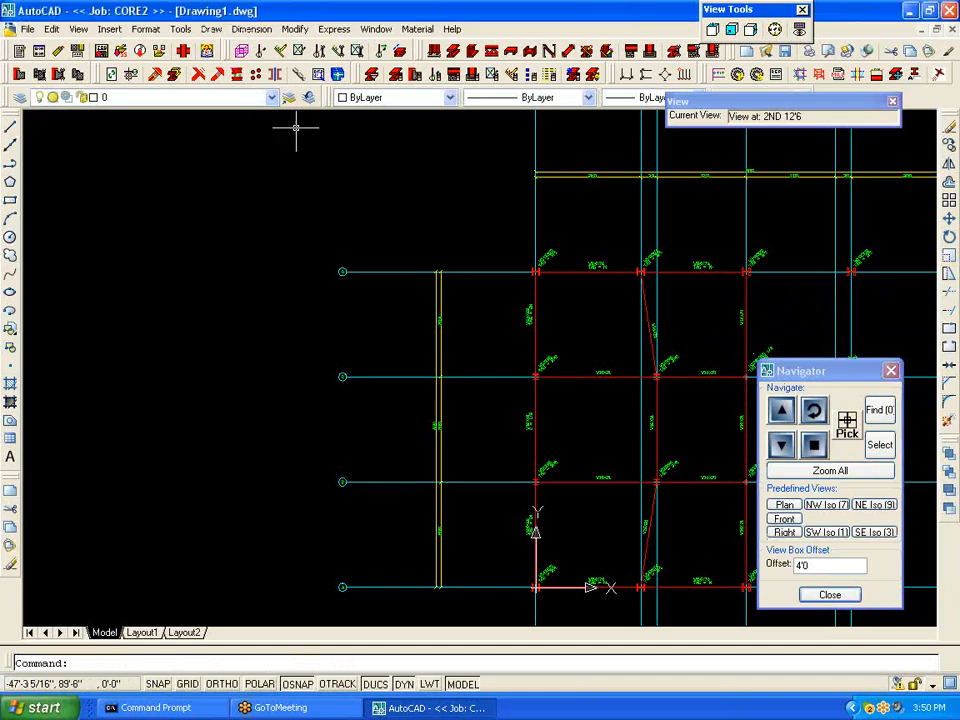
click(830, 595)
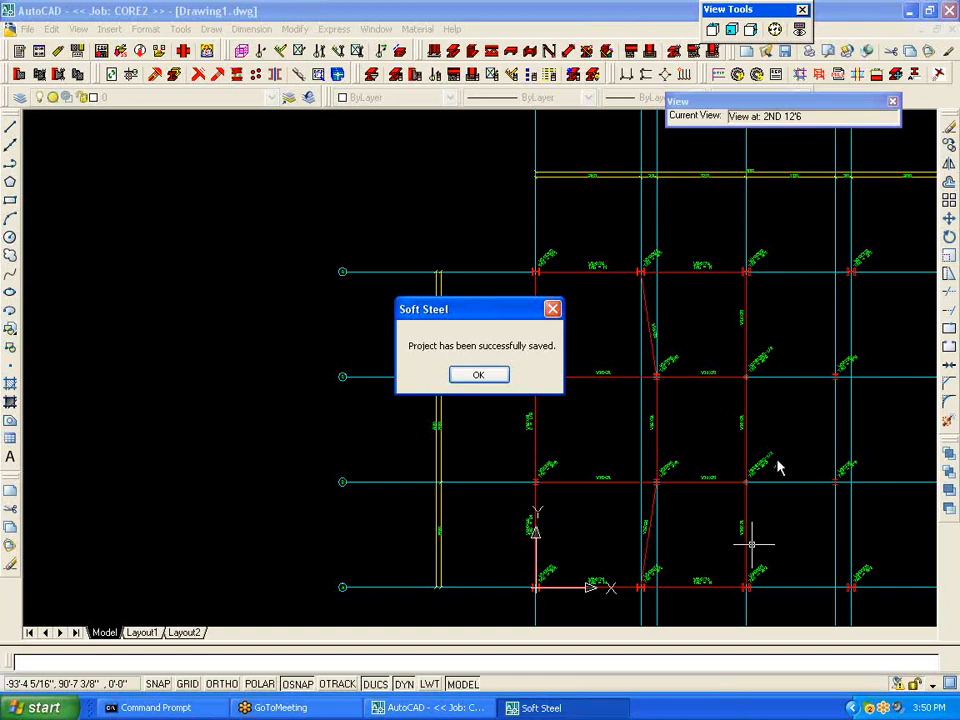
click(478, 375)
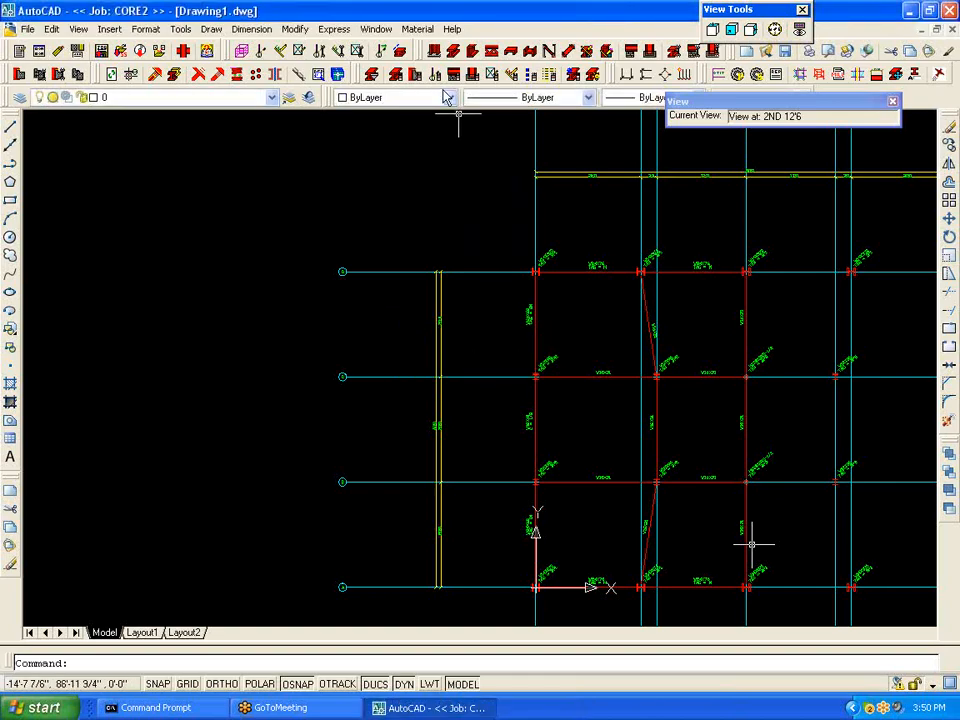
Step: Offset the lowest horizontal grid line 6'8 upward, and offset the resulting construction line another 6'8 upward
click(397, 52)
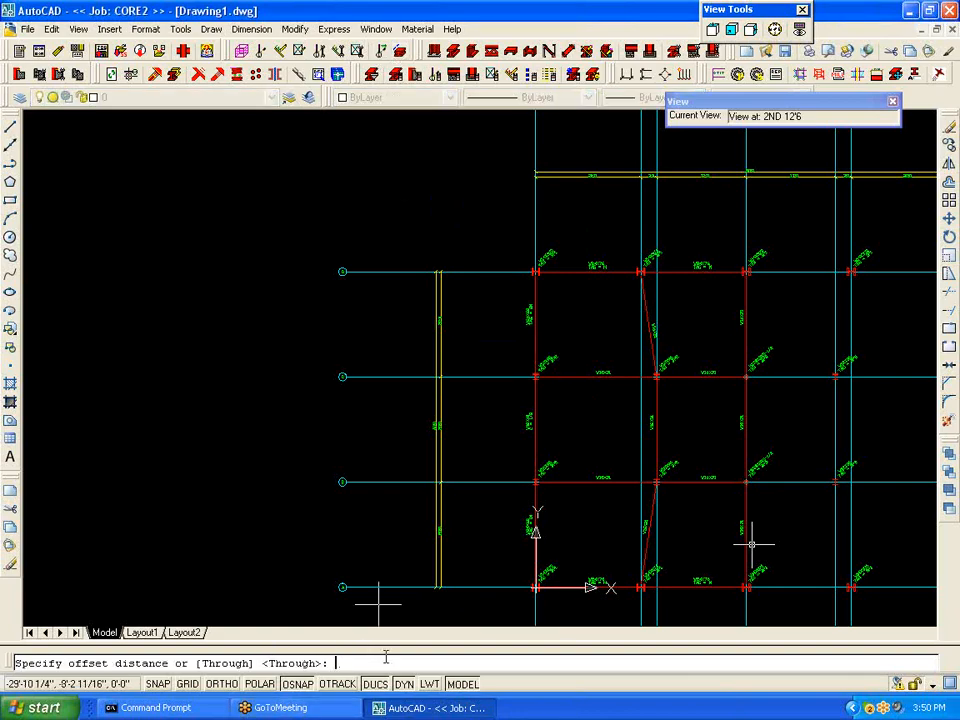
text(6)
key(Return)
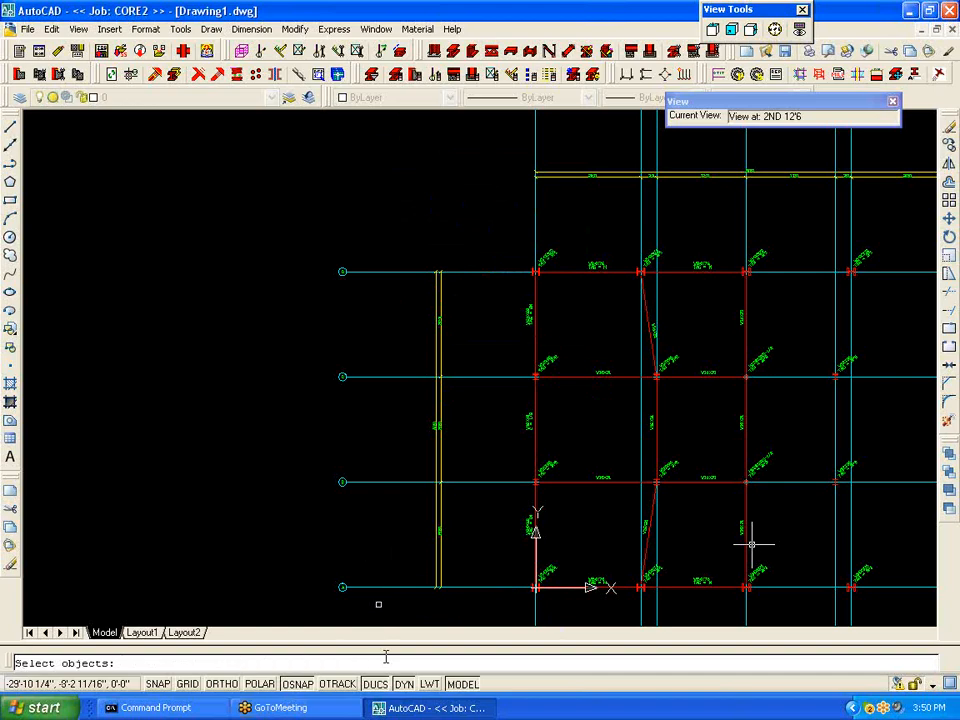
click(513, 588)
click(511, 549)
key(Return)
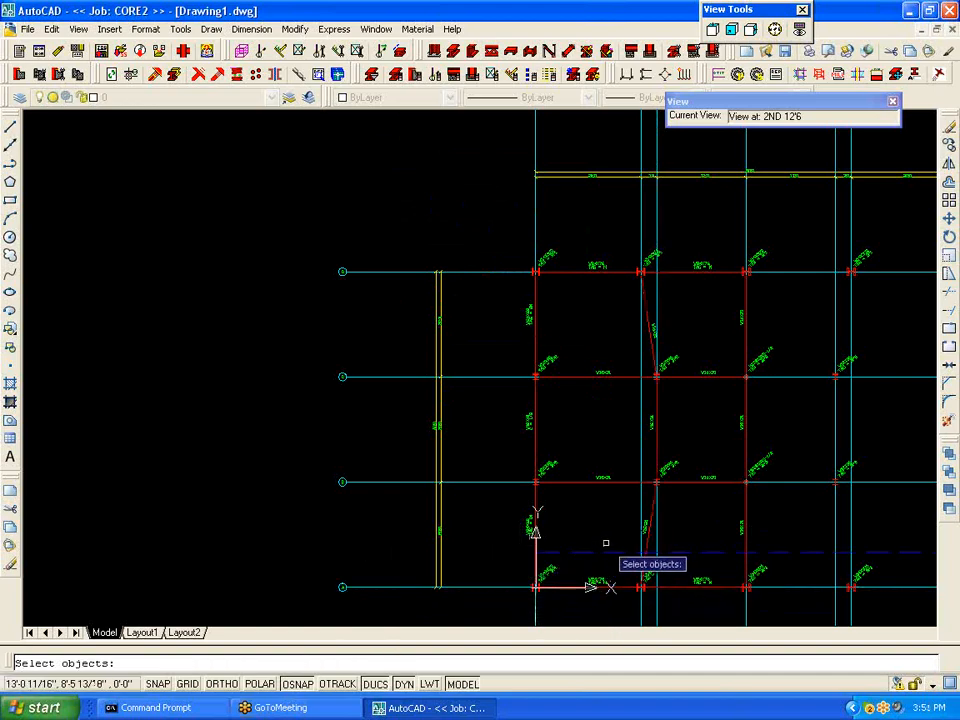
click(598, 552)
click(583, 519)
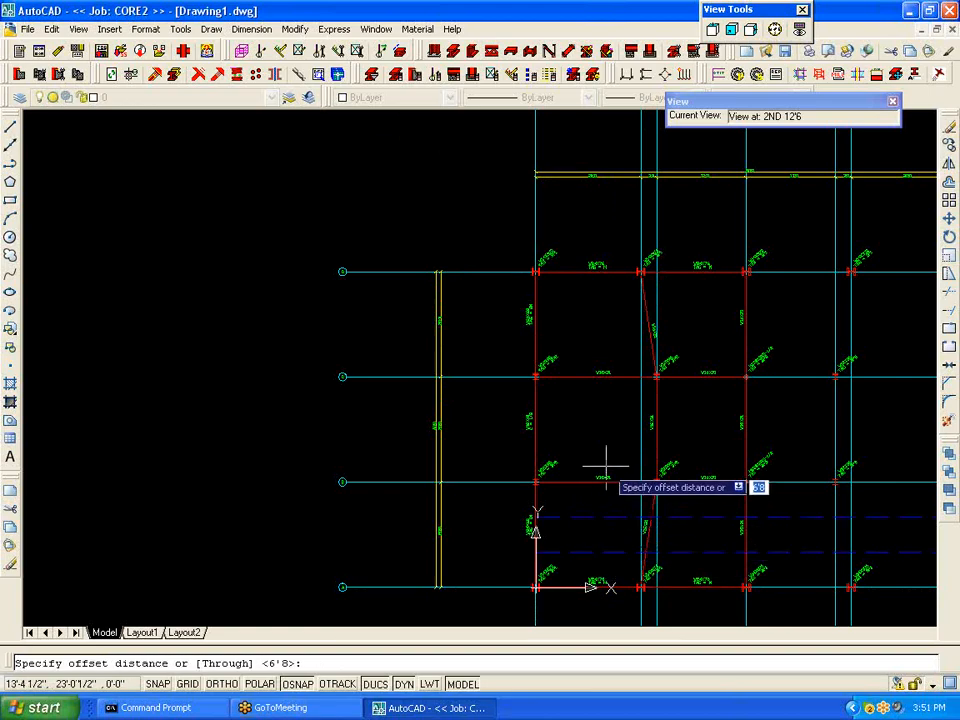
Step: Offset the uppermost horizontal grid line 6'8 downward, and offset the resulting construction line another 6'8 downward
key(Return)
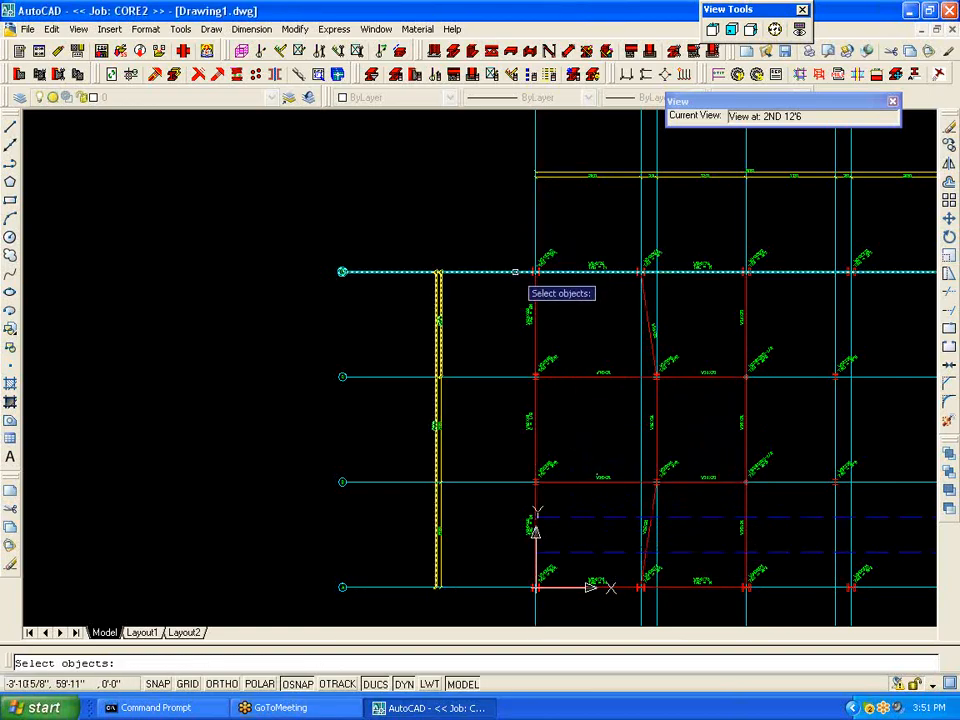
click(514, 272)
click(507, 313)
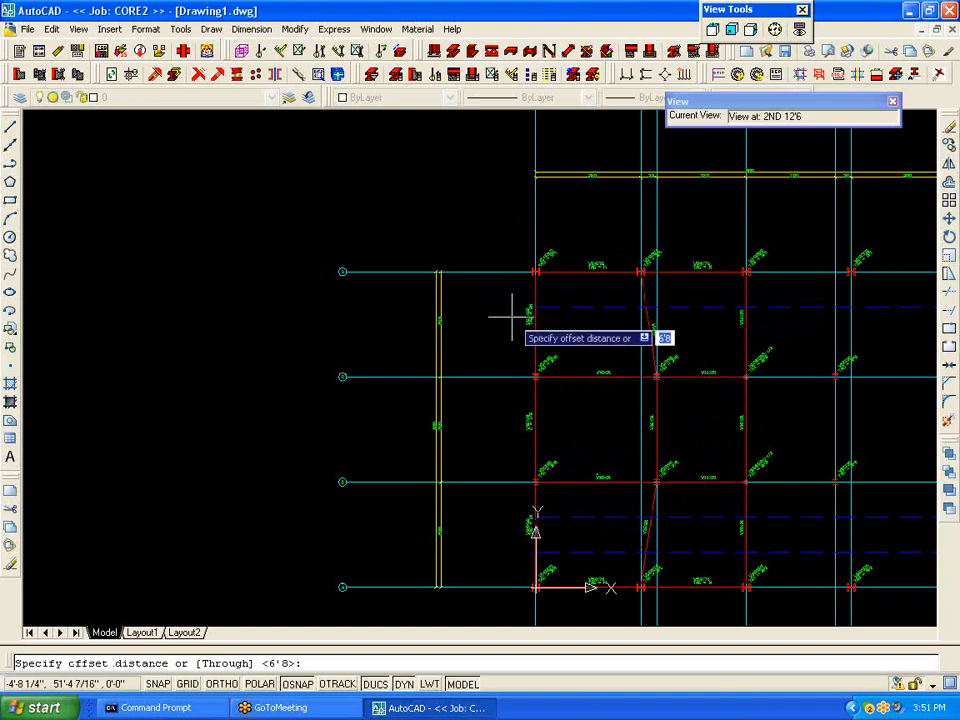
key(Return)
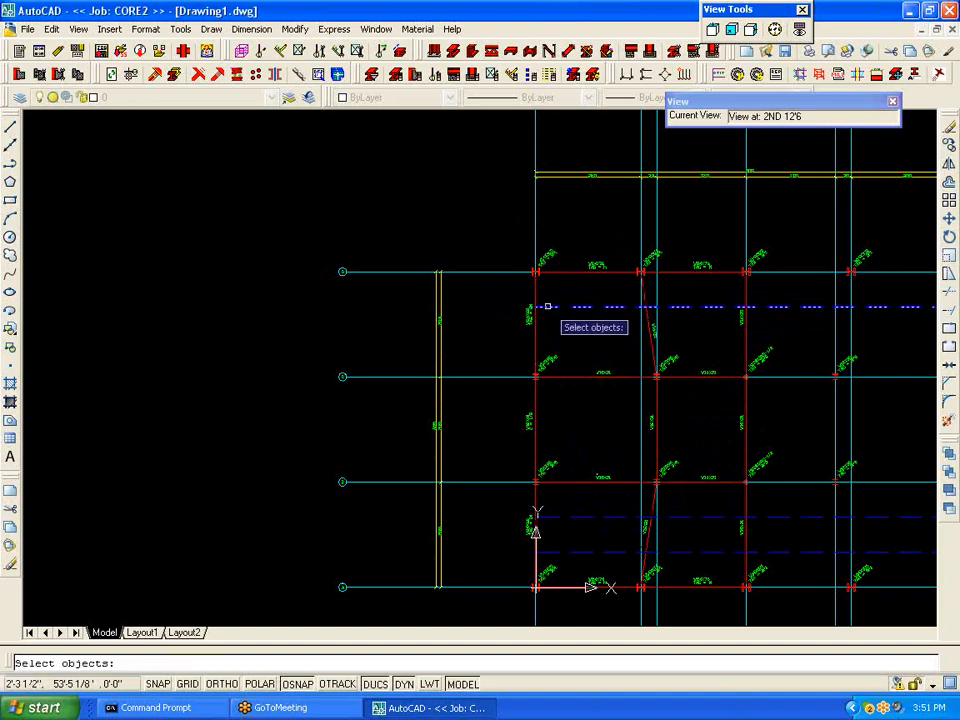
click(547, 306)
click(497, 317)
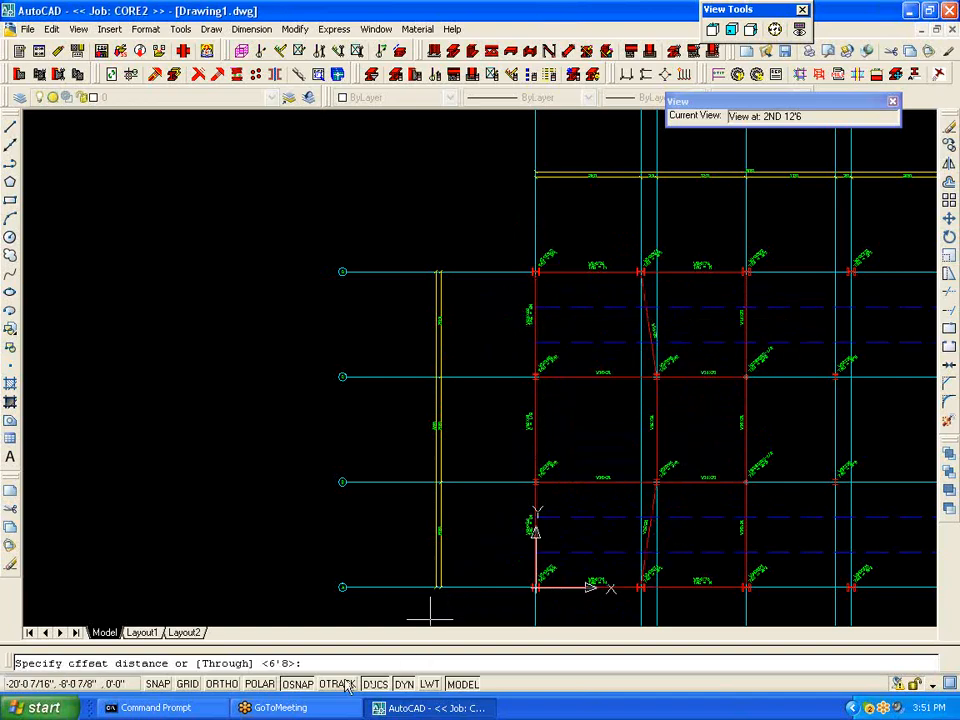
Step: Offset the horizontal grid line at Y=20'-0" upward by 10'0 to add a construction line in the middle bay
text(1)
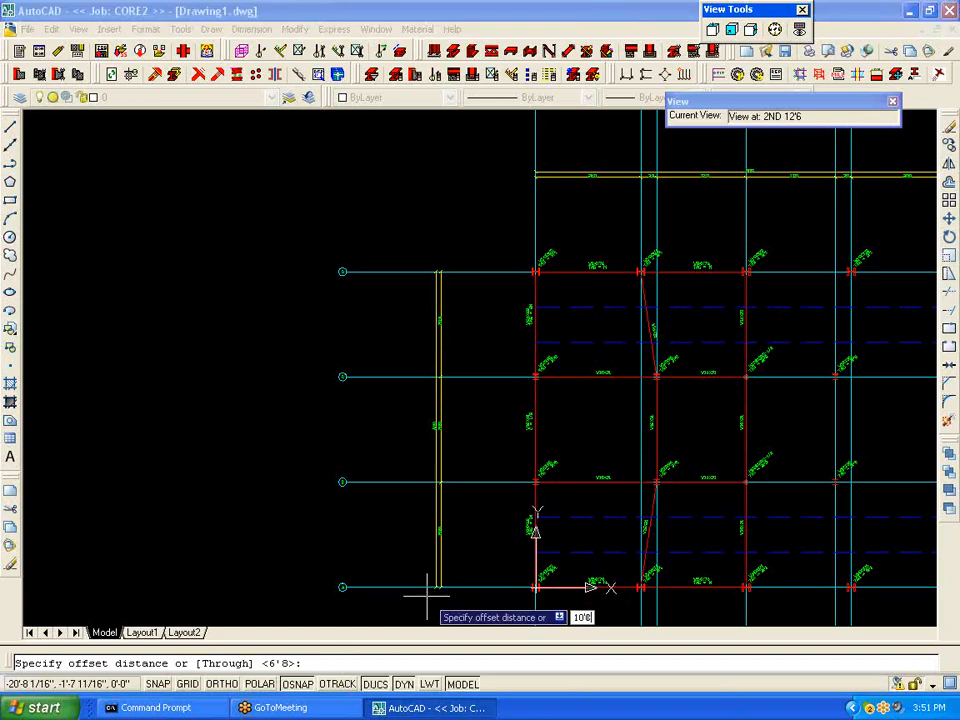
text(0'0)
key(Return)
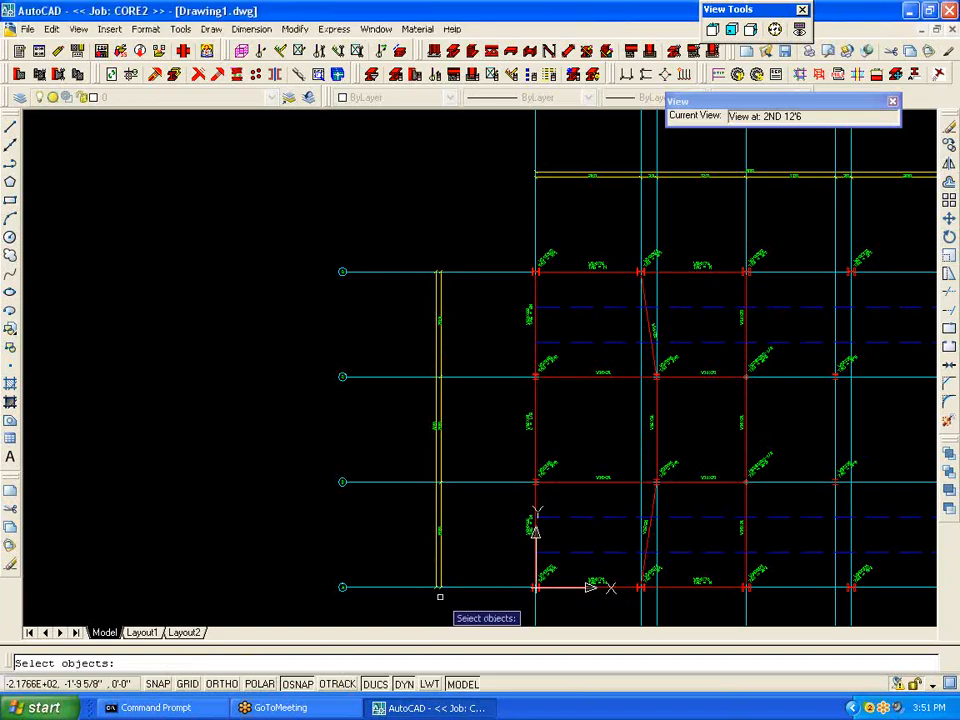
click(478, 482)
click(486, 455)
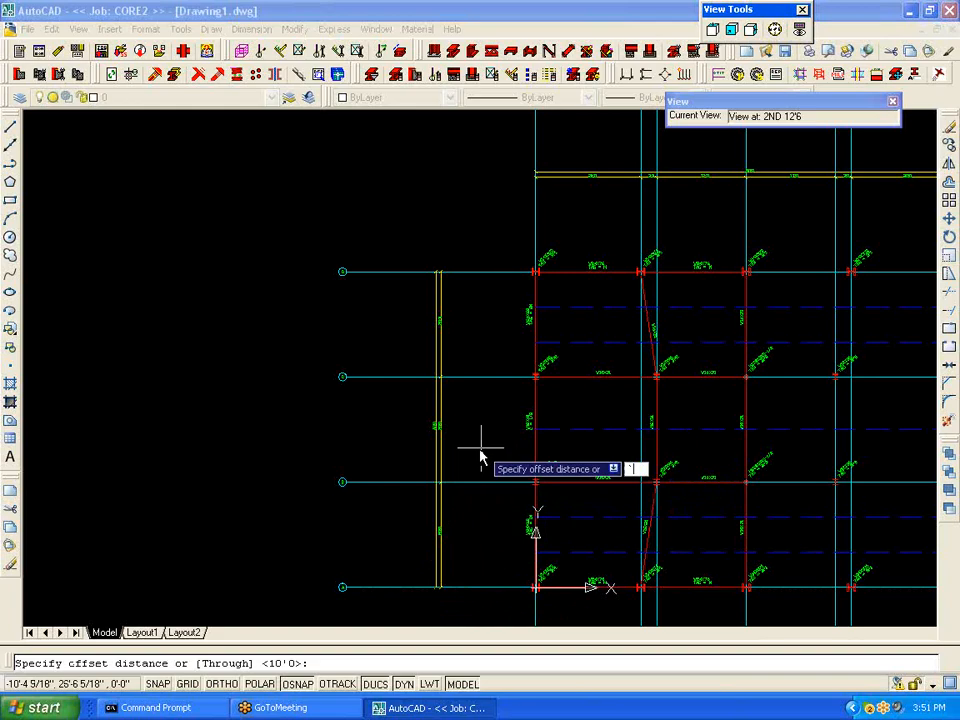
Step: Cancel the pending offset and set up a new beam with the W14X22 shape
key(Escape)
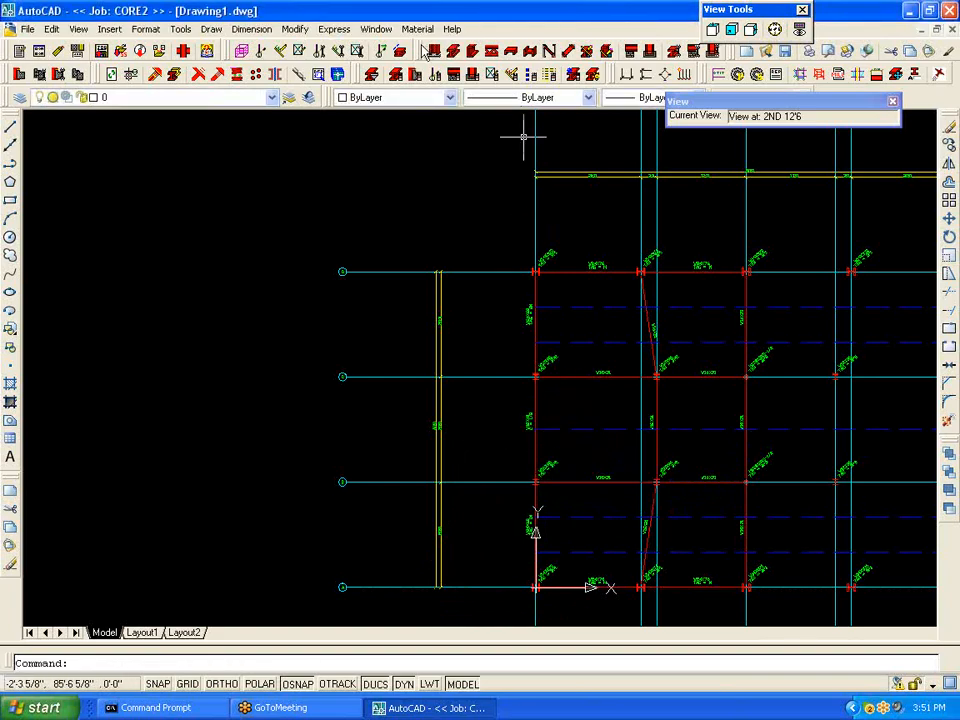
click(453, 51)
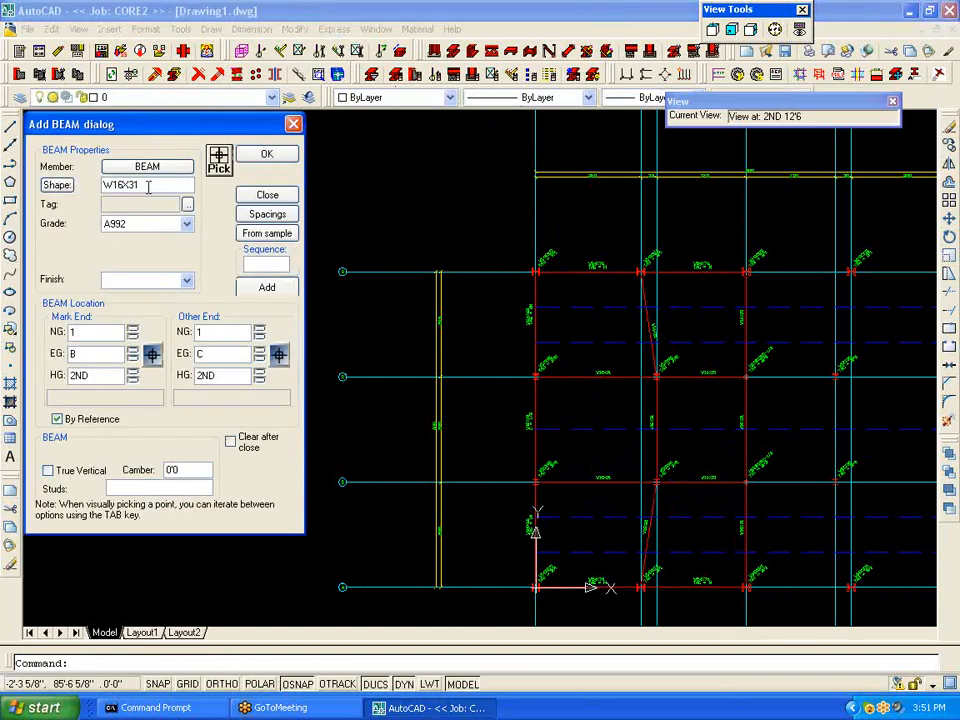
click(58, 186)
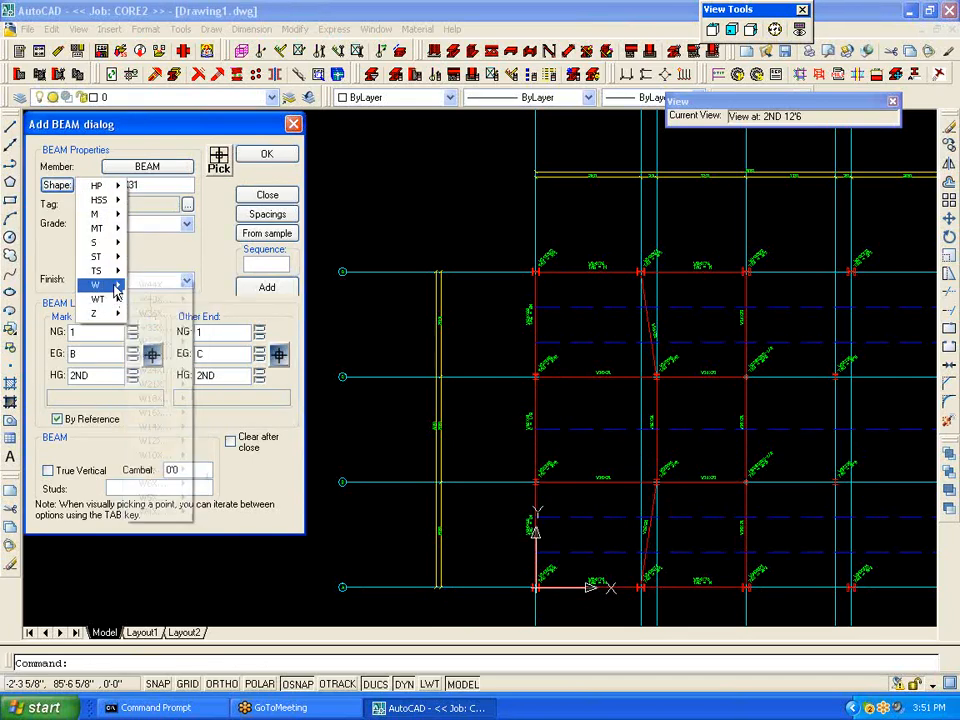
mouse_move(119, 290)
mouse_move(178, 428)
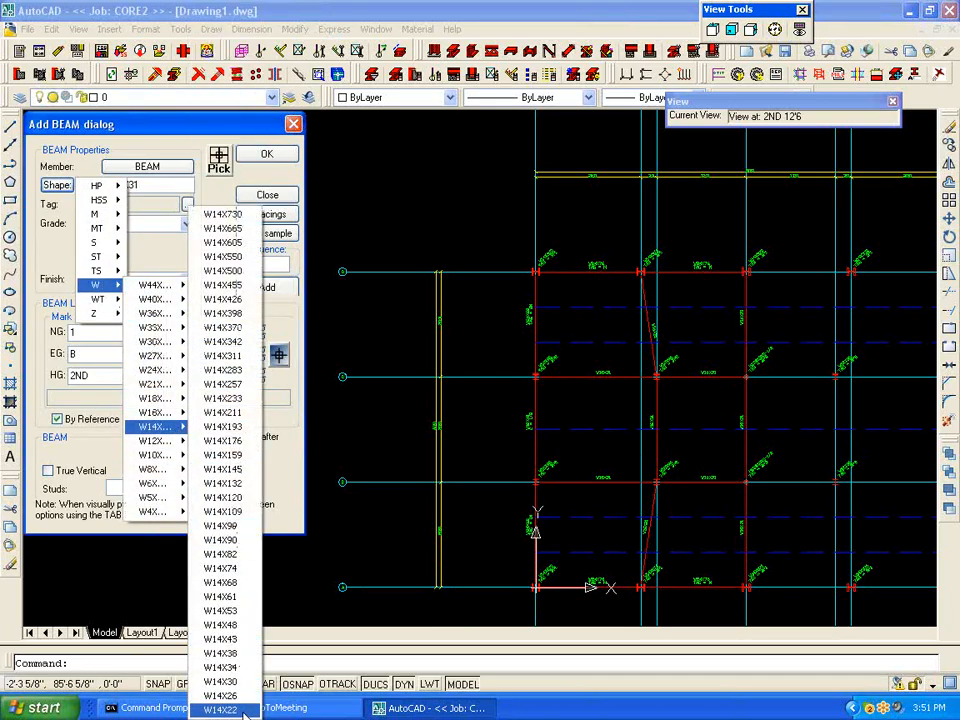
click(222, 710)
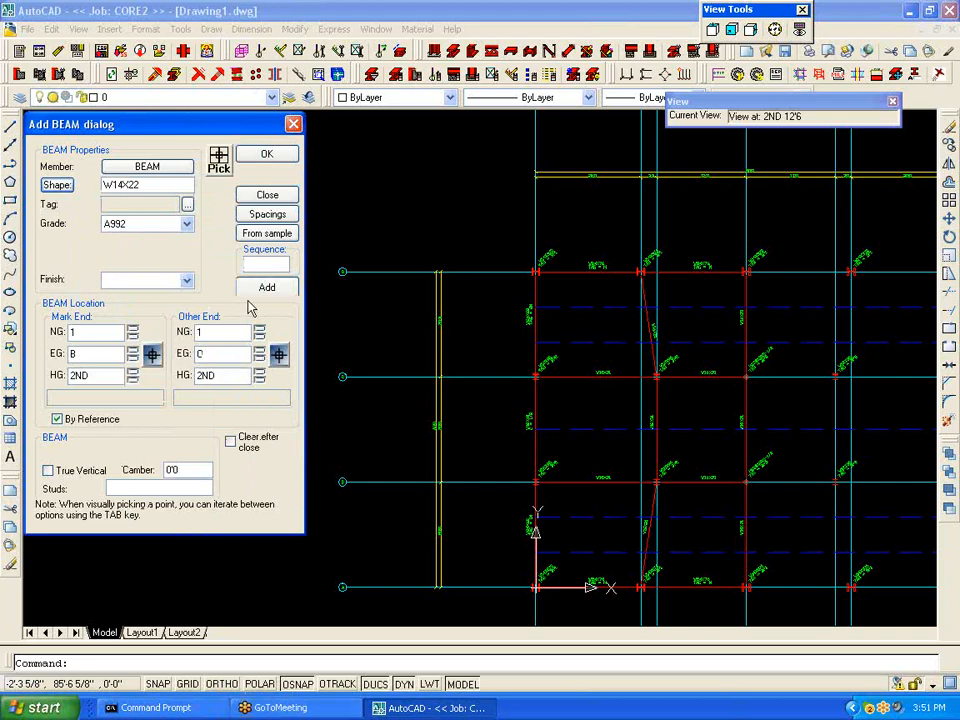
Step: Place two beams in the lower-left bay along the dashed layout lines at 6'-8" and 13'-4", from the outer girder to the sloped girder
click(220, 162)
click(534, 552)
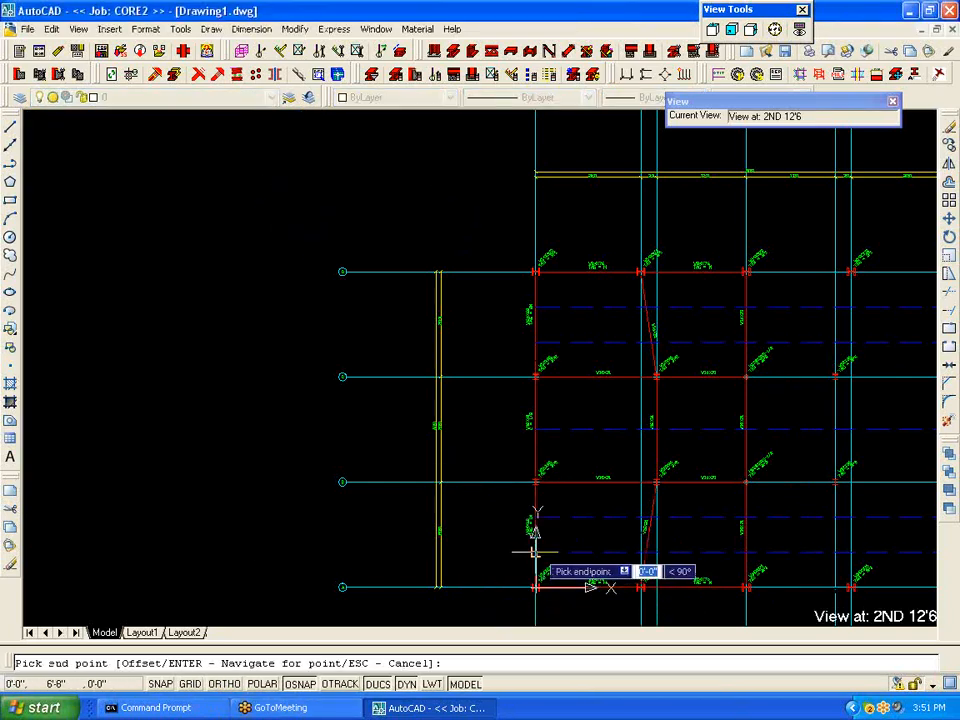
click(643, 553)
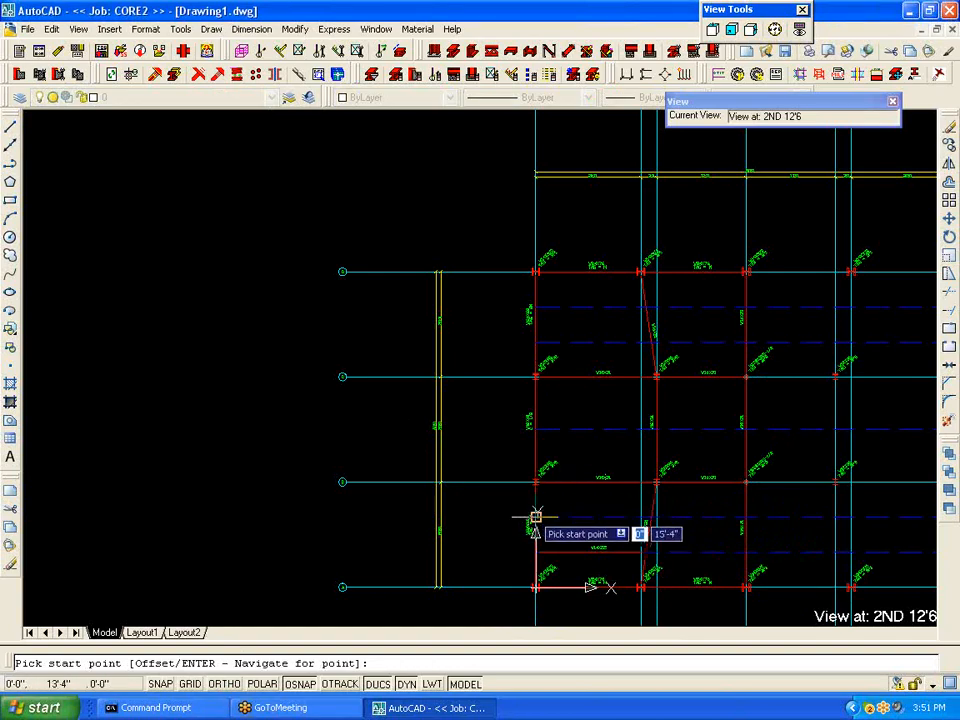
click(534, 514)
click(645, 514)
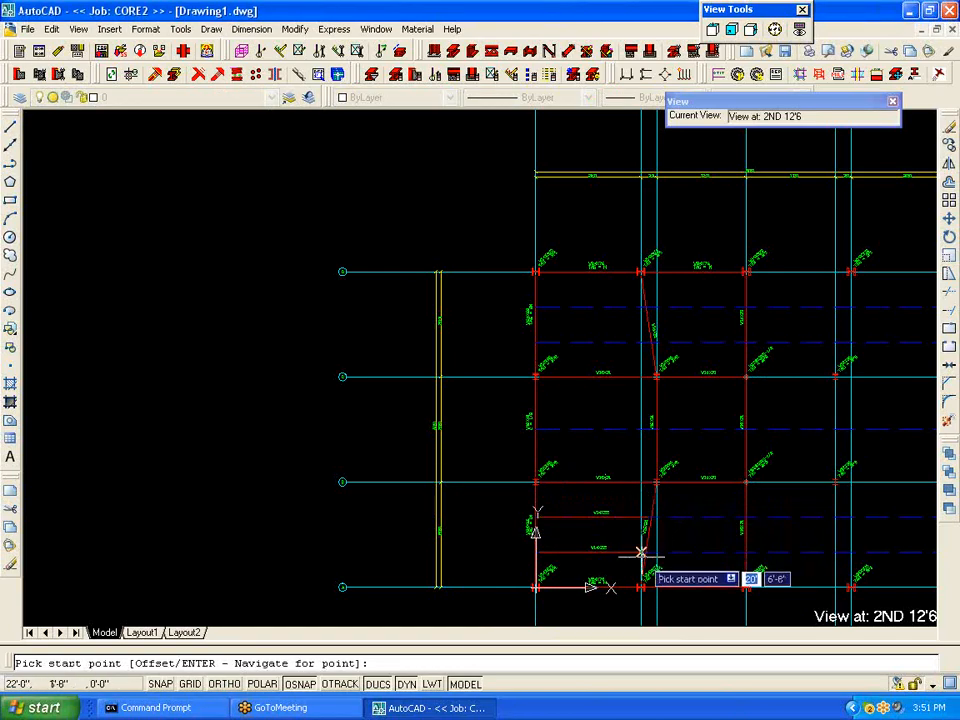
Step: Continue both lower beams along the 6'-8" and 13'-4" layout lines, from the sloped girder to the girder at 40'-0"
click(646, 552)
click(745, 552)
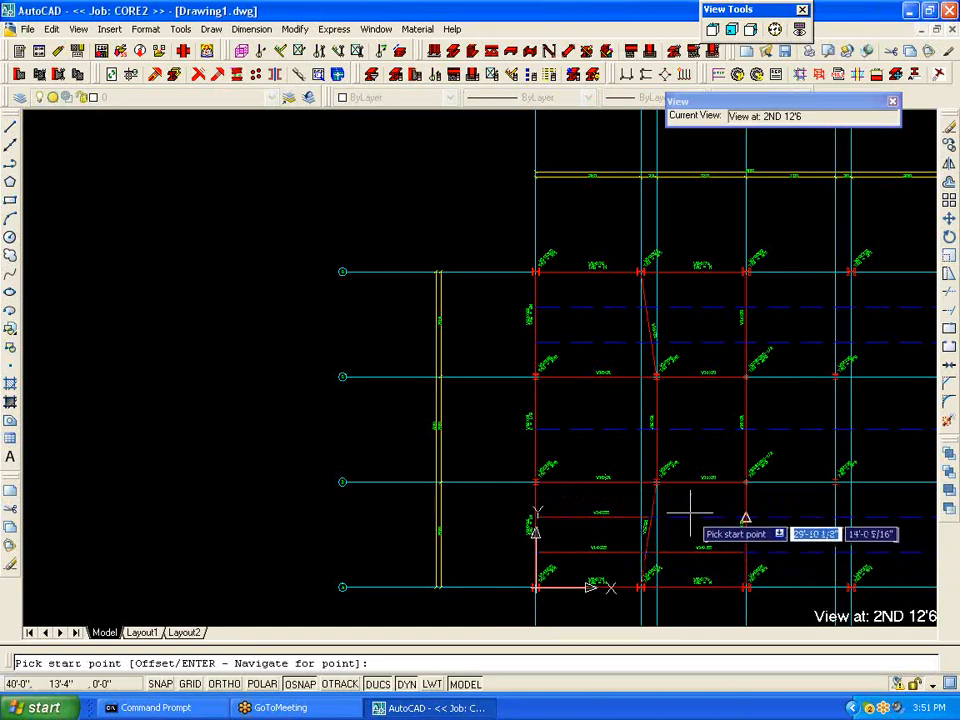
click(652, 516)
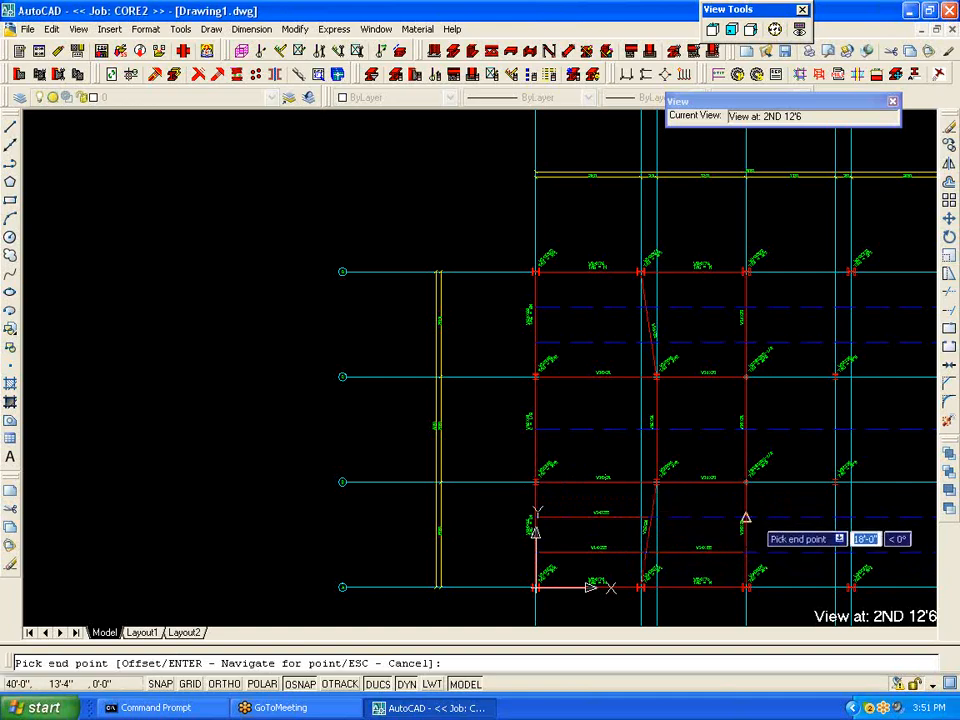
click(745, 516)
Step: Place two beams in the upper-left bay along the layout lines at 46'-8" and 53'-4", from the outer girder to the sloped girder
click(536, 341)
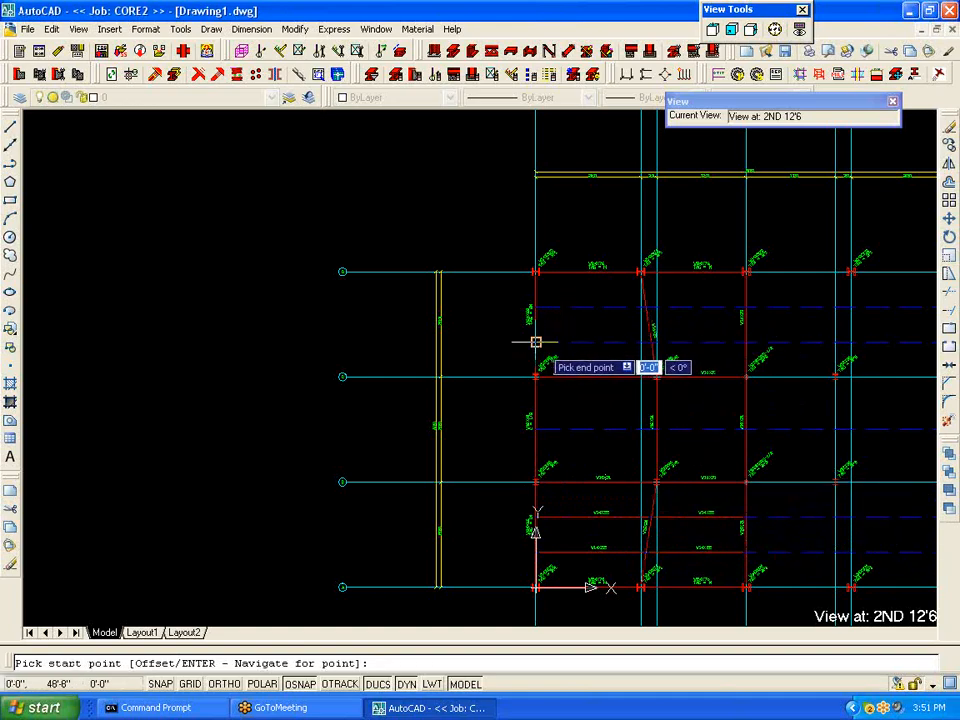
click(650, 341)
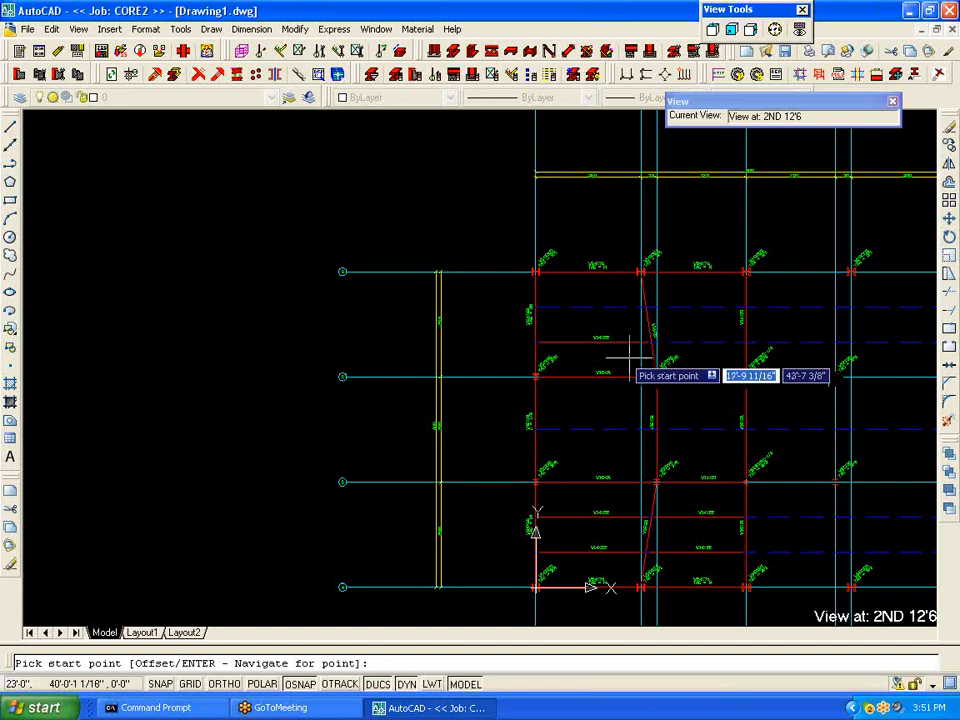
click(535, 307)
click(642, 307)
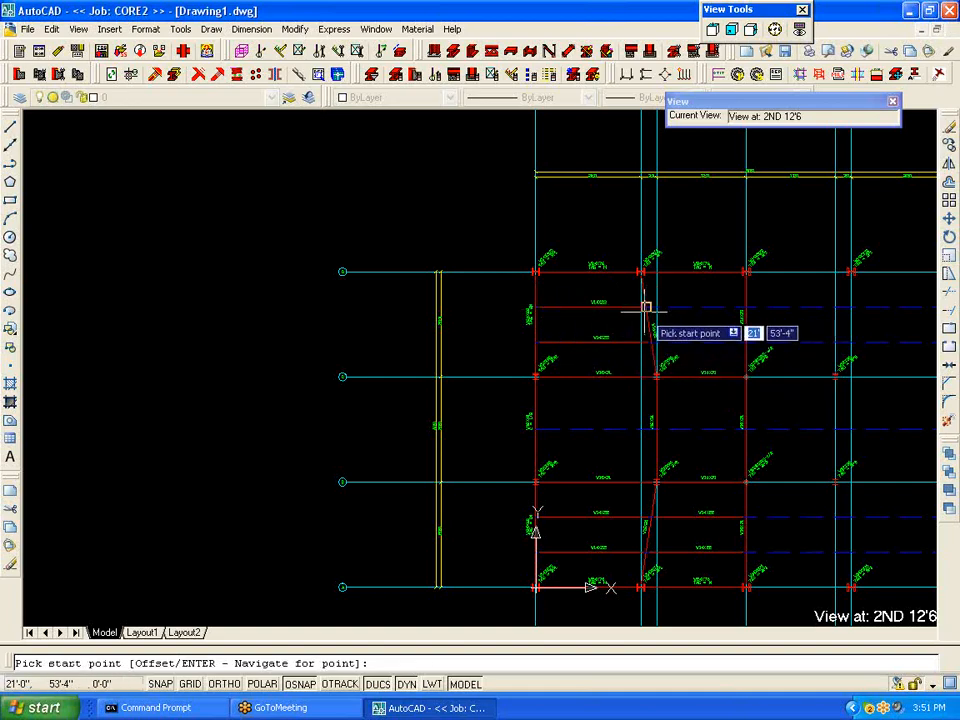
Step: Add two beams in the adjacent upper bay on the 46'-8" and 53'-4" lines, from the sloped girder to the girder at 40'-0"
click(651, 341)
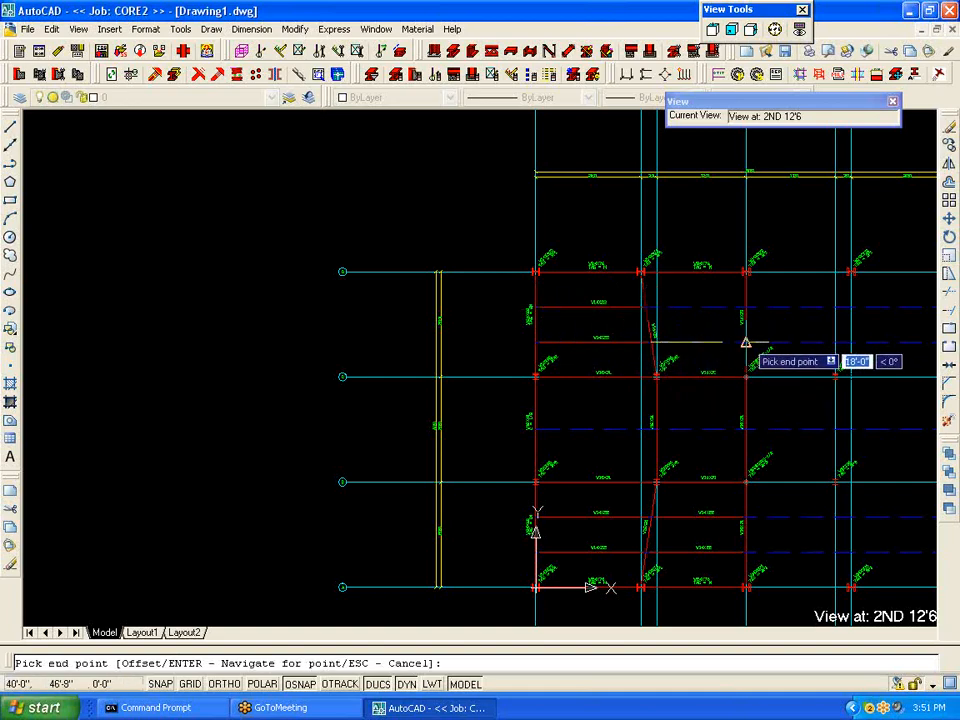
click(745, 341)
click(648, 307)
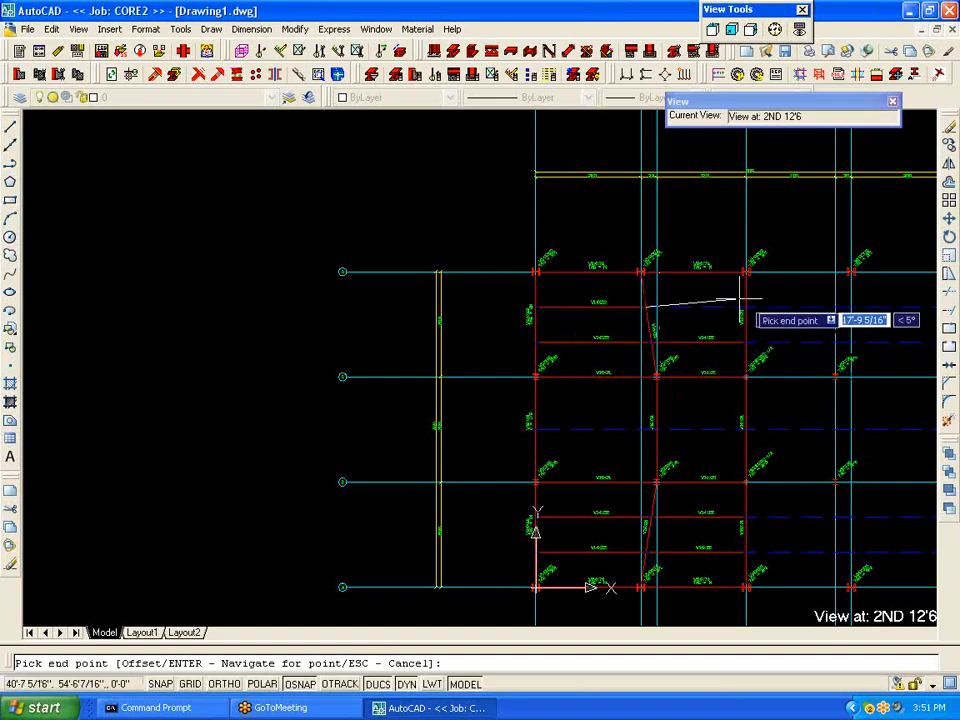
click(745, 307)
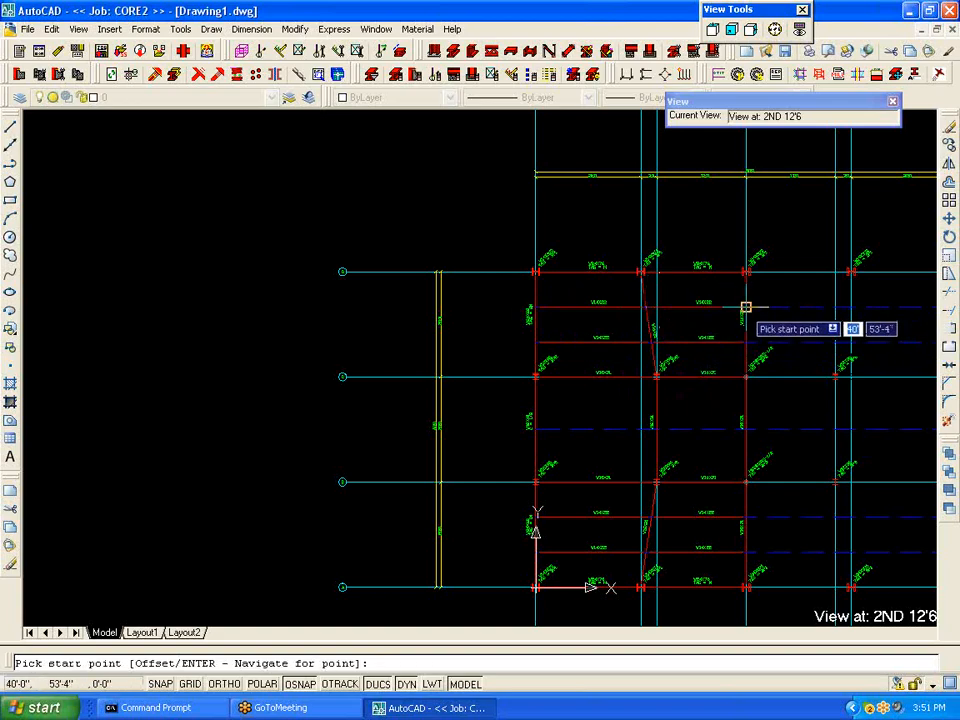
Step: Place two end-to-end beams along the 30'-0" layout line across the middle bays up to the 40'-0" girder, and finish adding beams
click(536, 428)
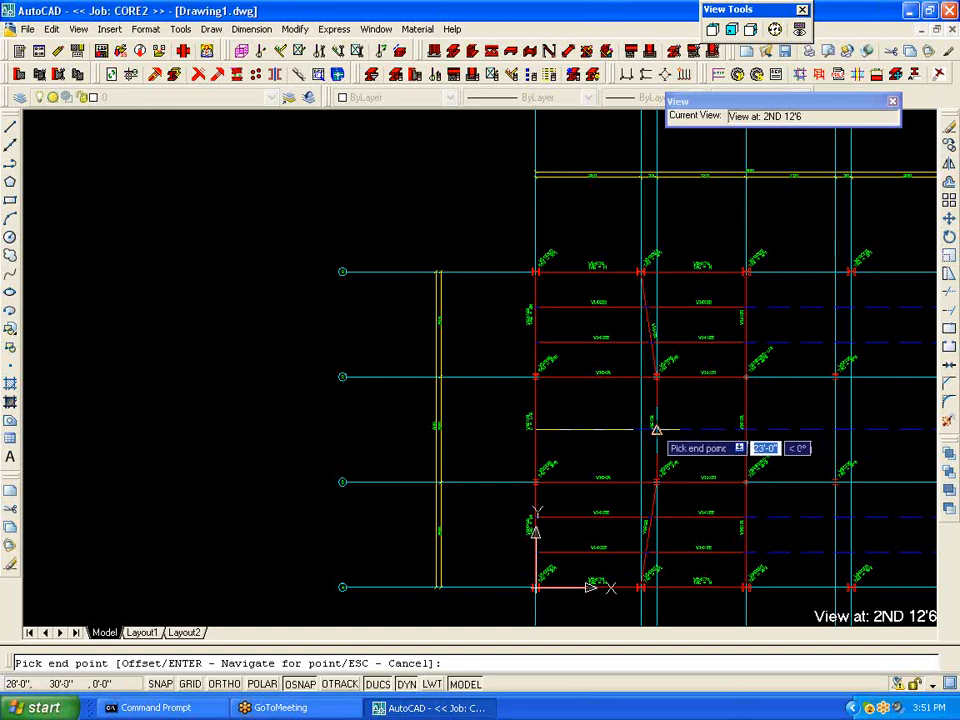
click(656, 429)
click(656, 429)
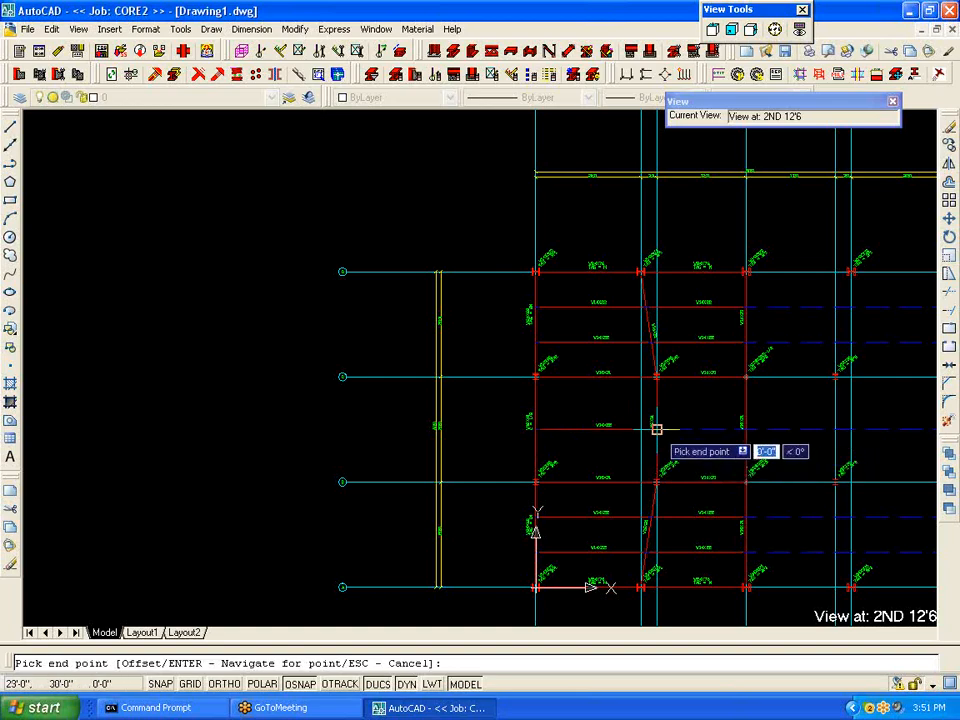
click(746, 429)
key(Escape)
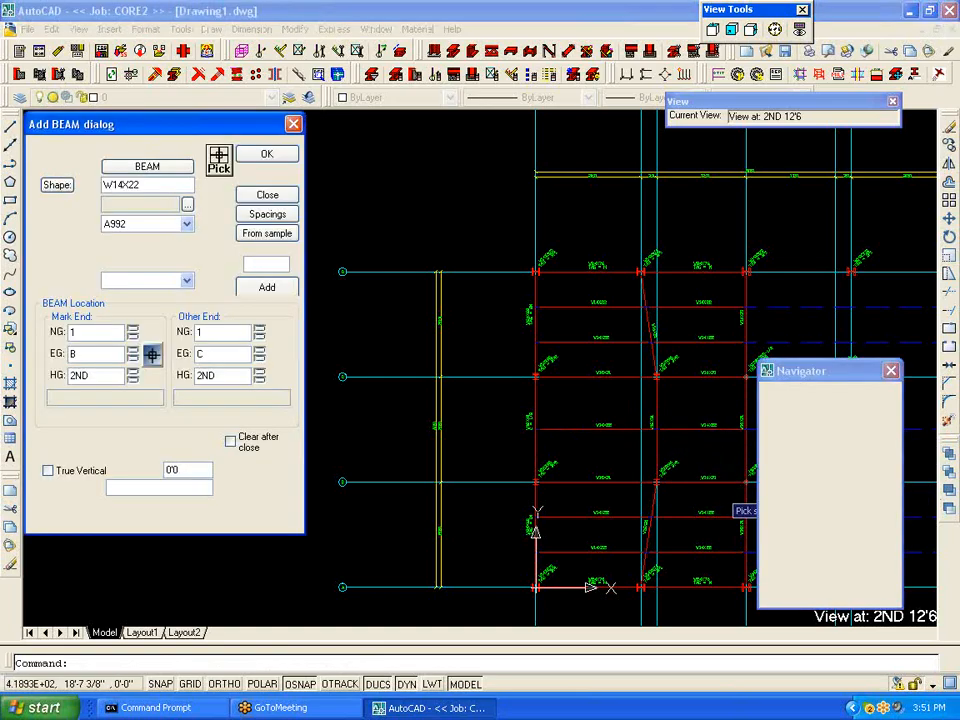
click(293, 125)
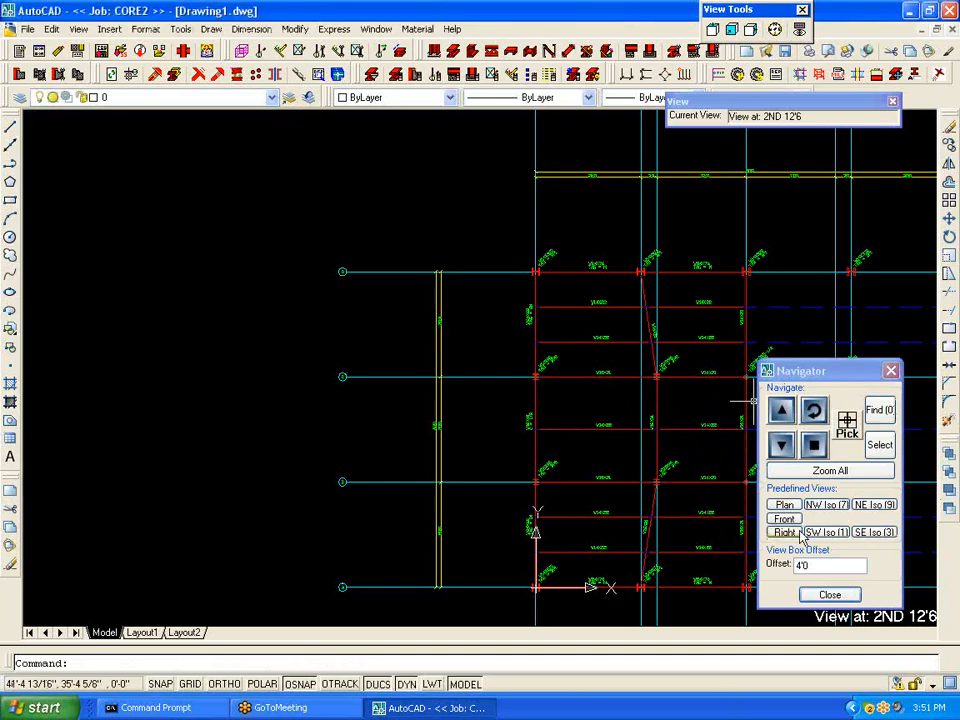
click(828, 598)
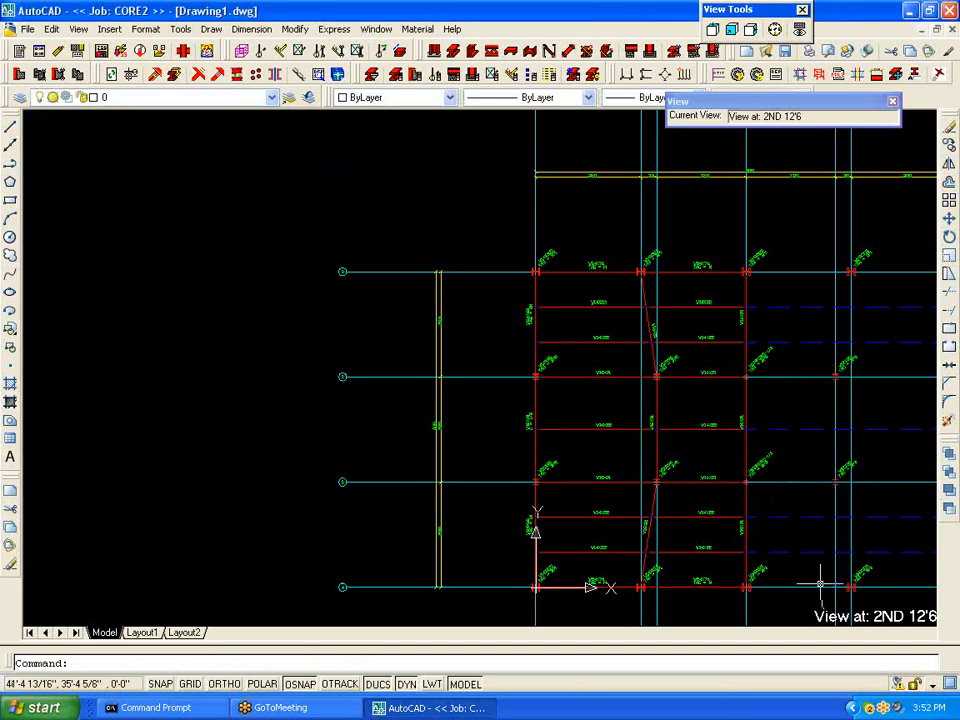
click(118, 52)
click(478, 375)
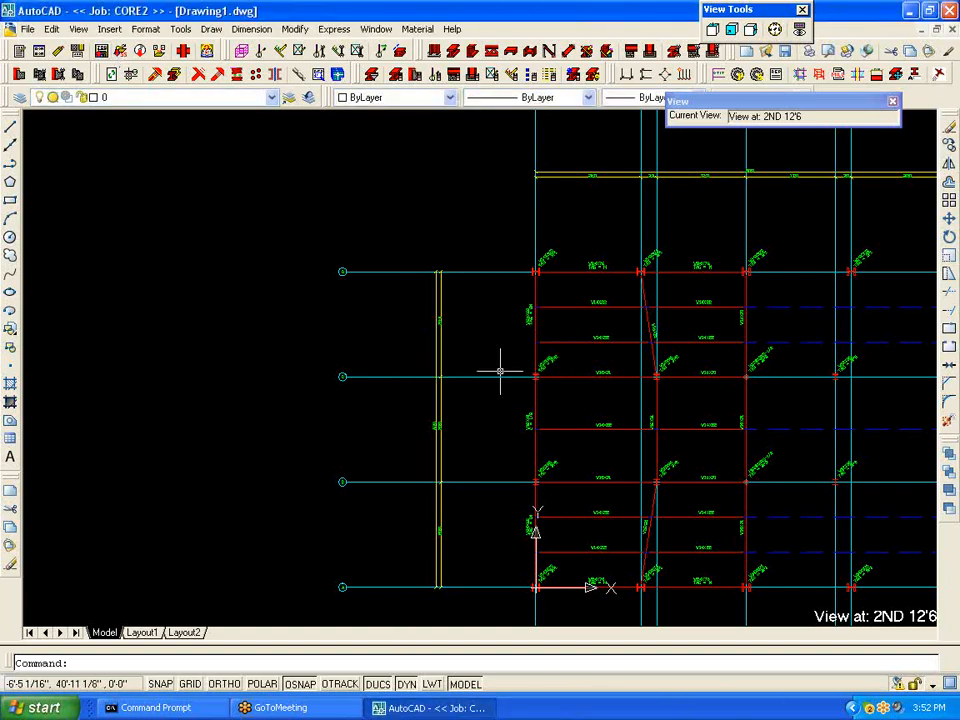
mouse_move(776, 418)
middle_down()
mouse_move(718, 379)
mouse_move(669, 373)
mouse_move(679, 373)
middle_up()
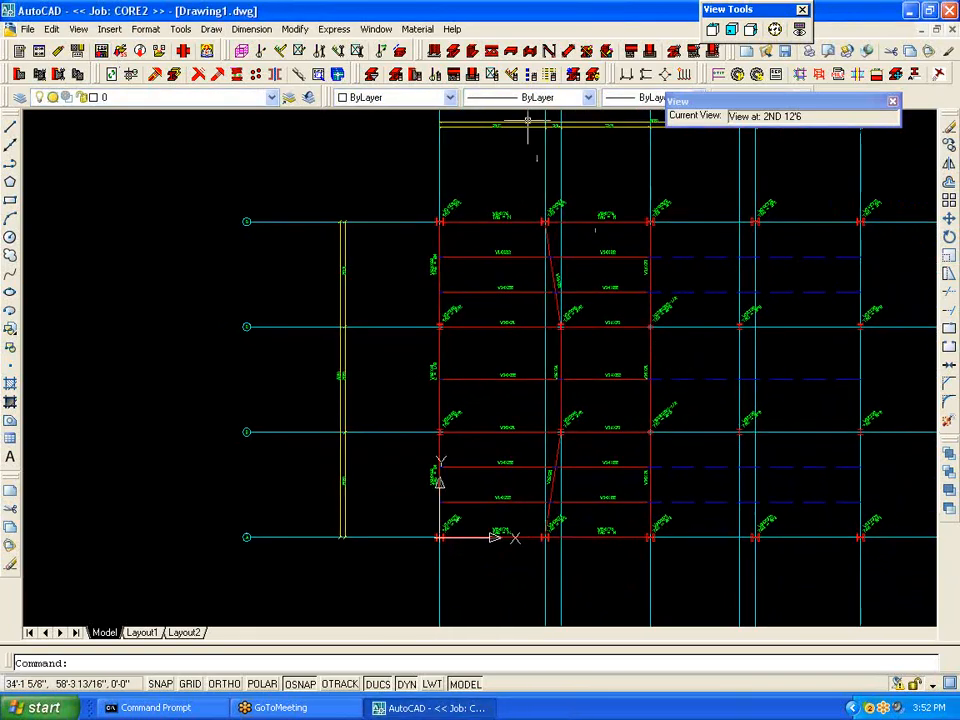
click(274, 75)
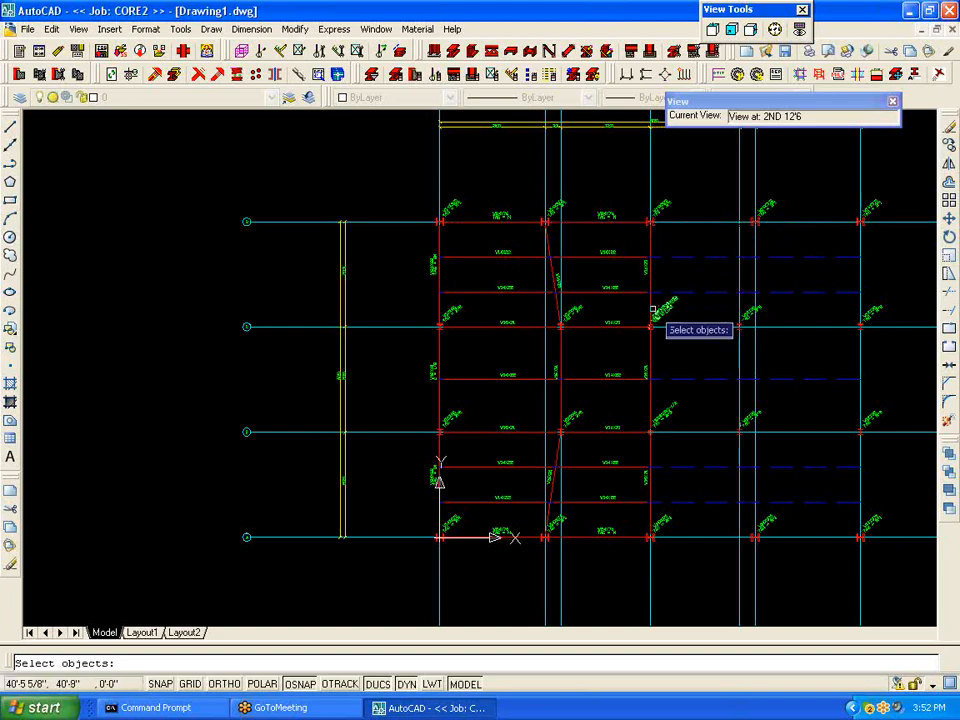
key(Escape)
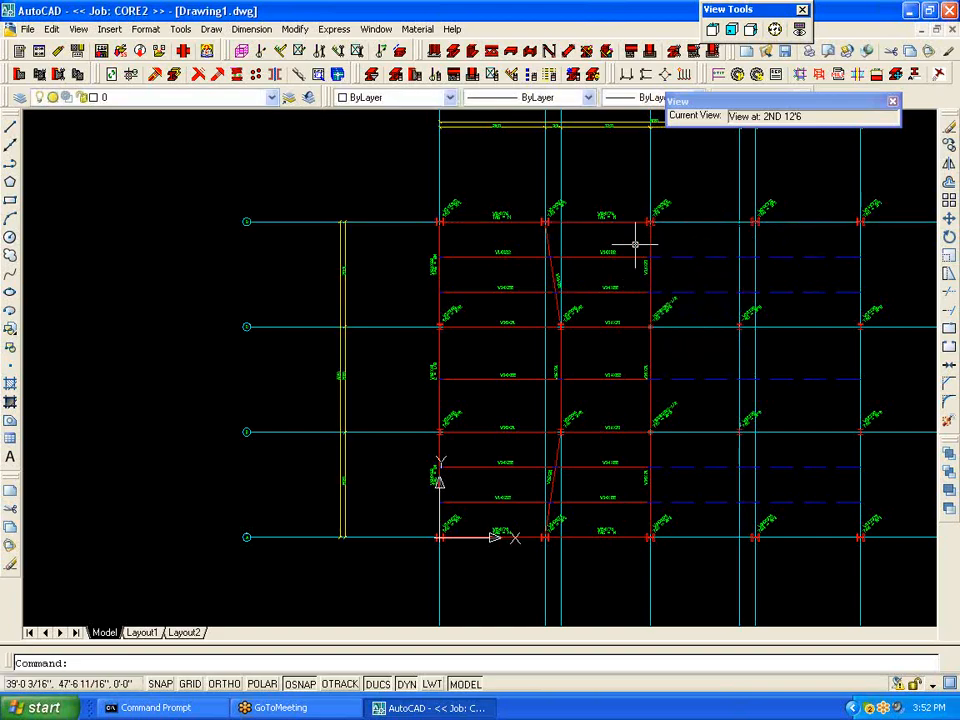
Step: Hide all members of kind COLUMN with a member visibility filter
click(371, 76)
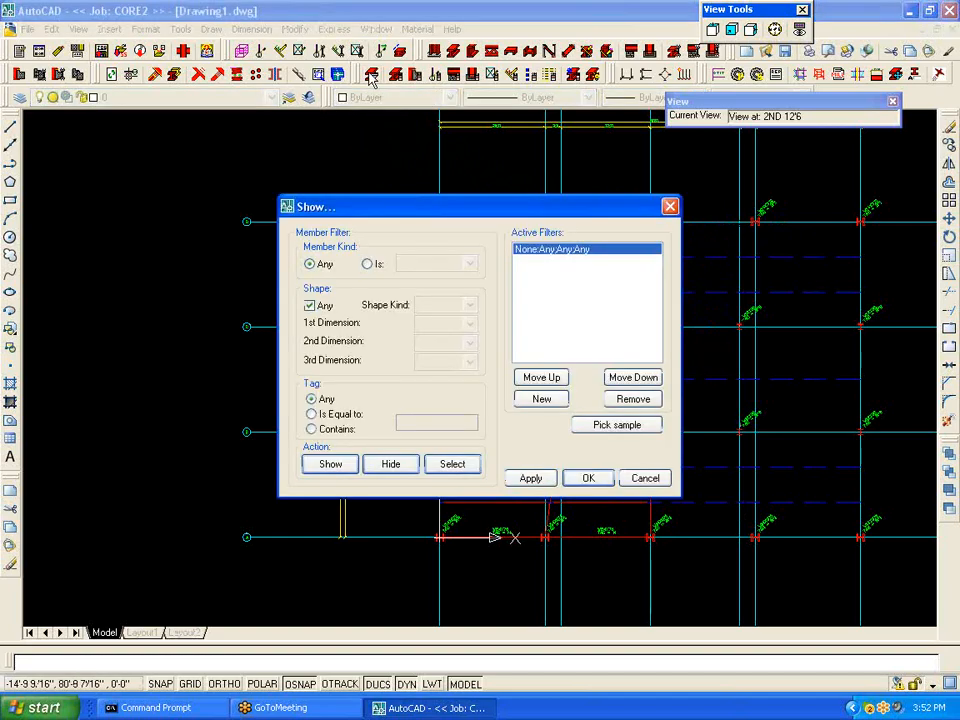
click(367, 264)
click(469, 264)
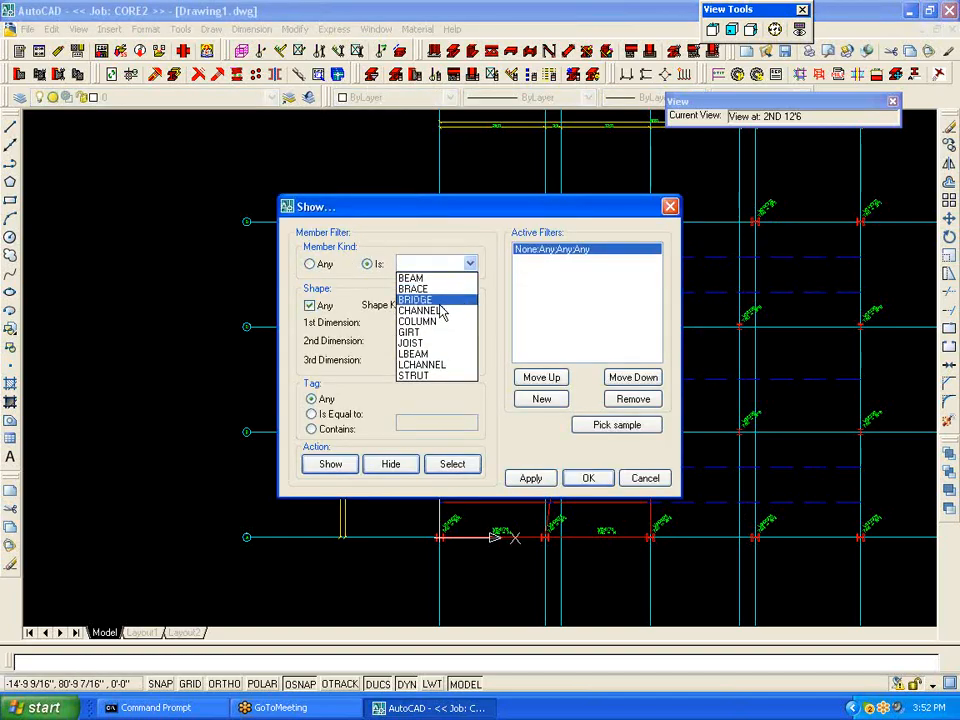
click(433, 323)
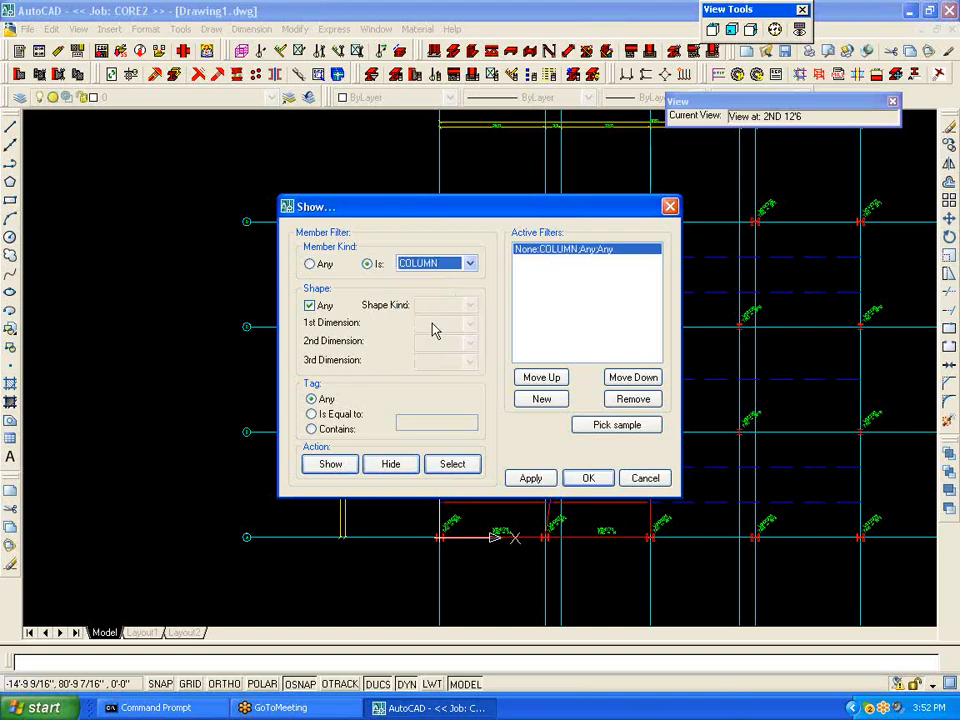
click(389, 464)
click(530, 478)
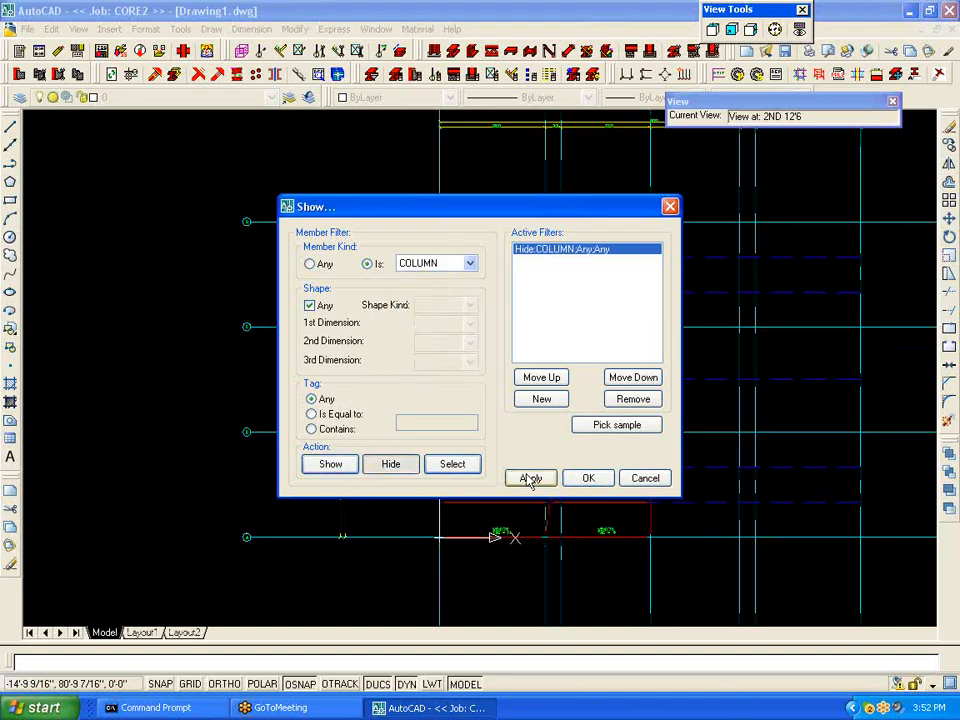
click(576, 478)
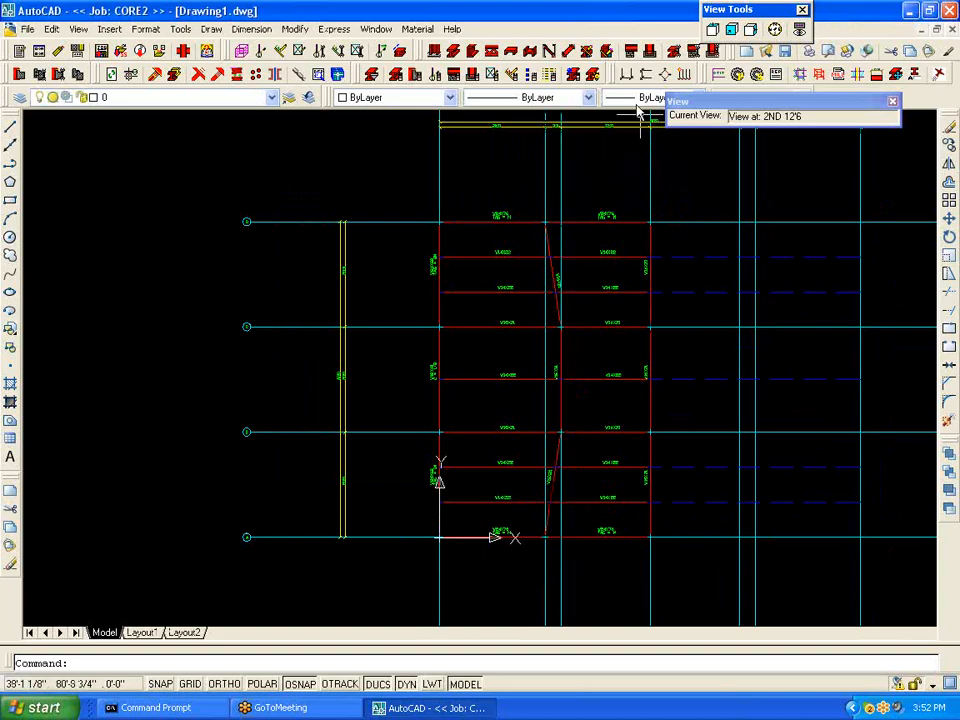
Step: Mirror all the beams of the framed half about the vertical line through the girder at 40'-0", keeping the source objects
click(277, 75)
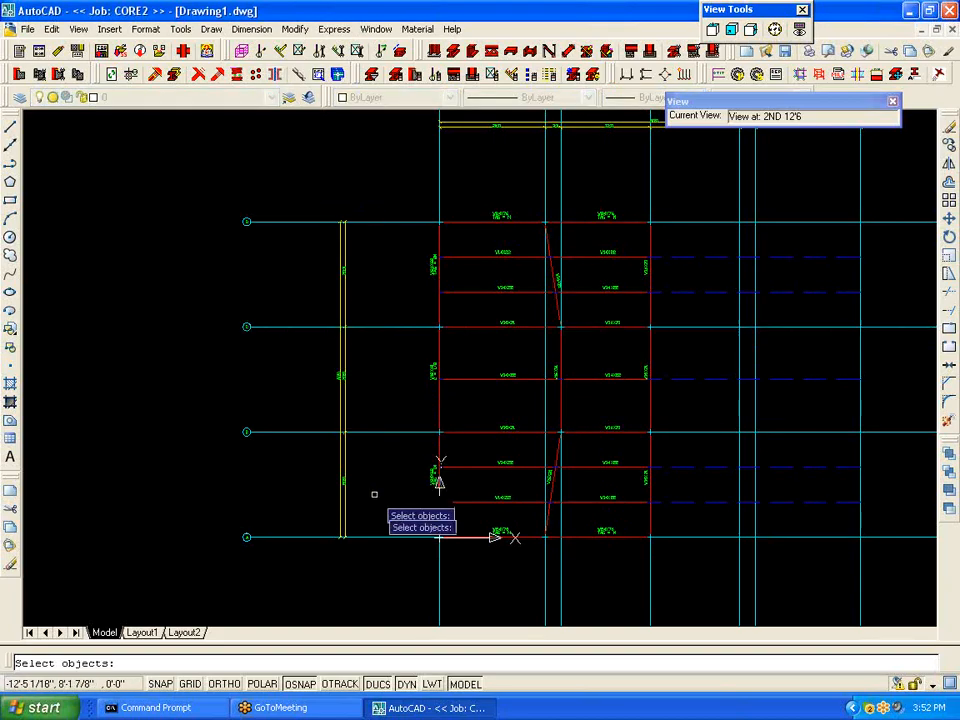
click(381, 591)
click(703, 197)
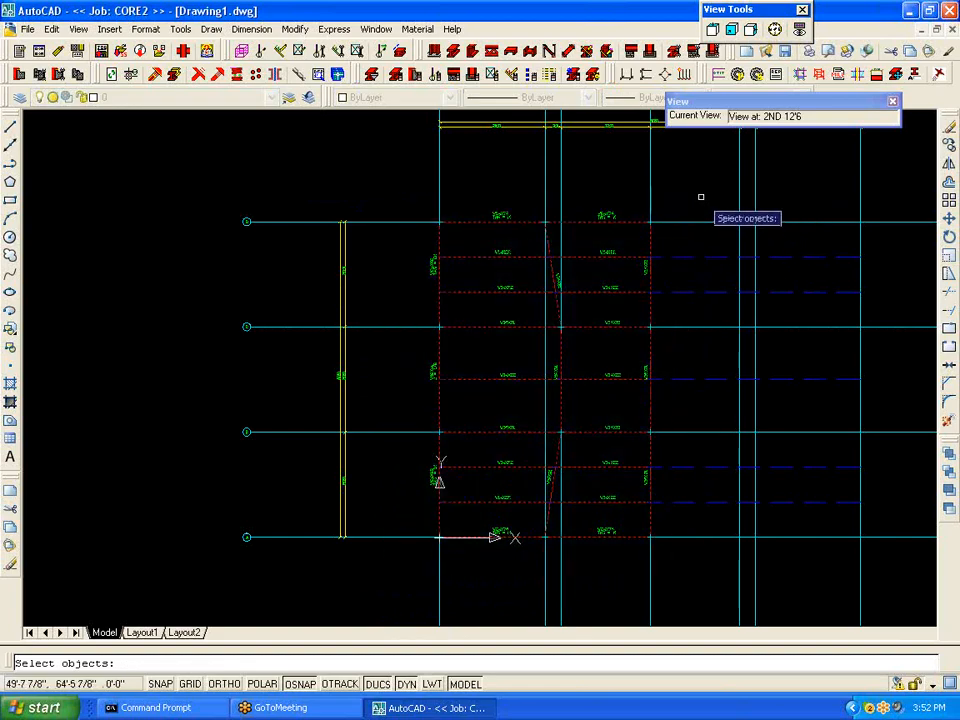
key(Return)
click(650, 538)
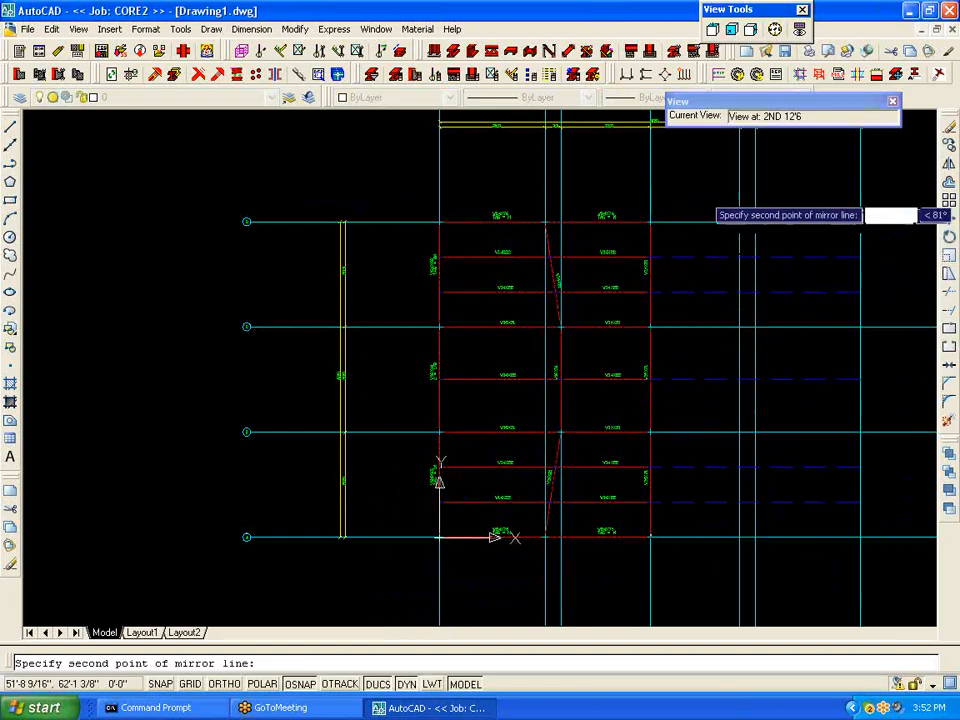
click(652, 220)
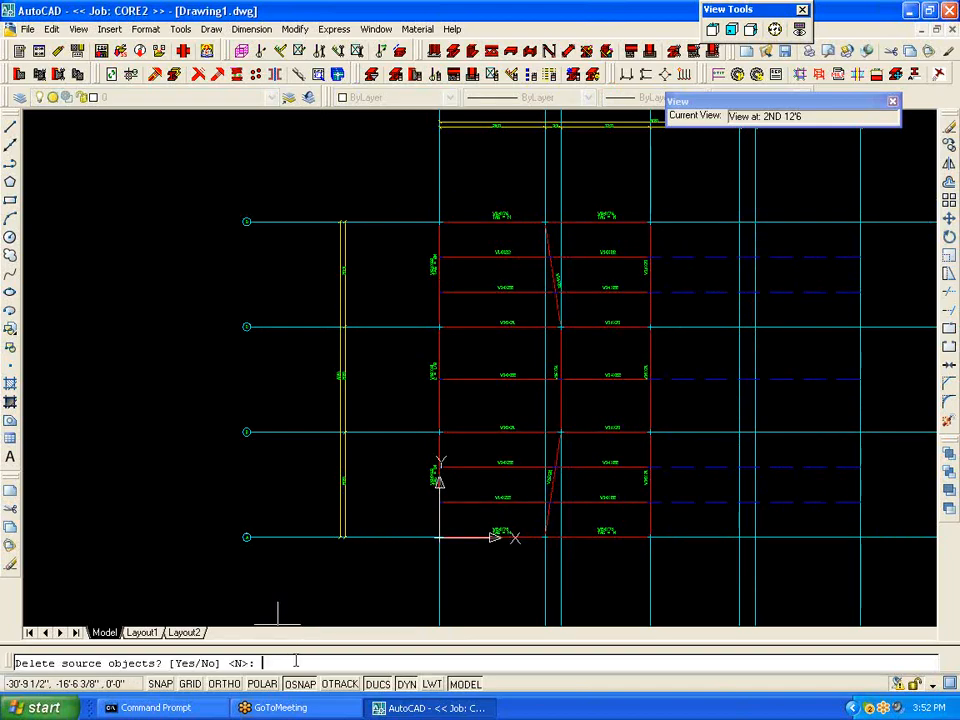
key(Return)
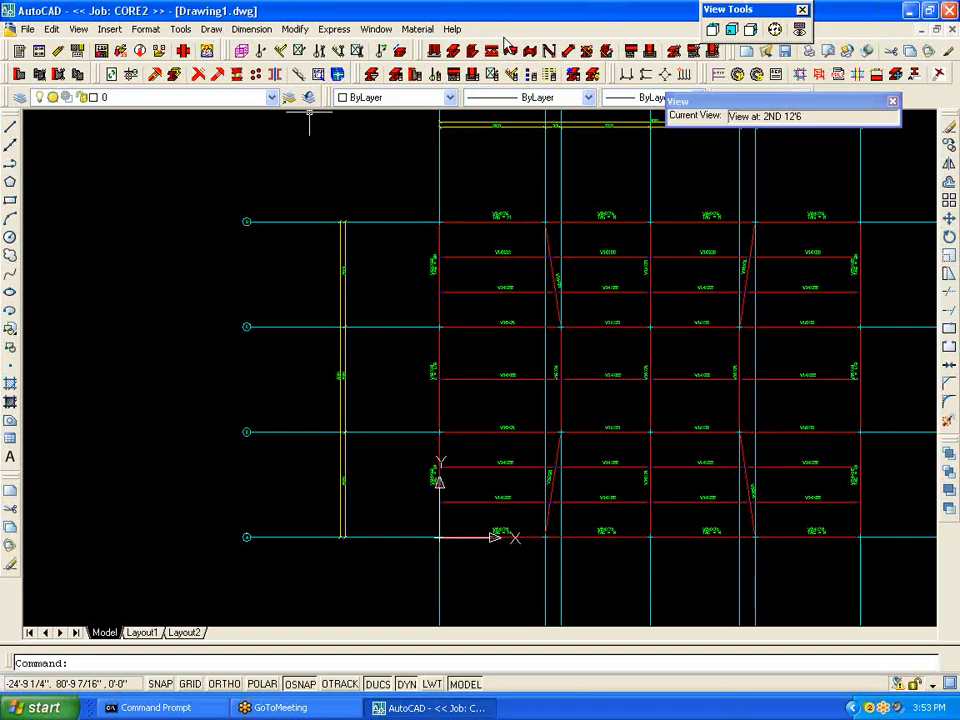
Step: Project all the second-floor beams up to the 3RD reference, keeping the source objects
click(237, 76)
click(374, 560)
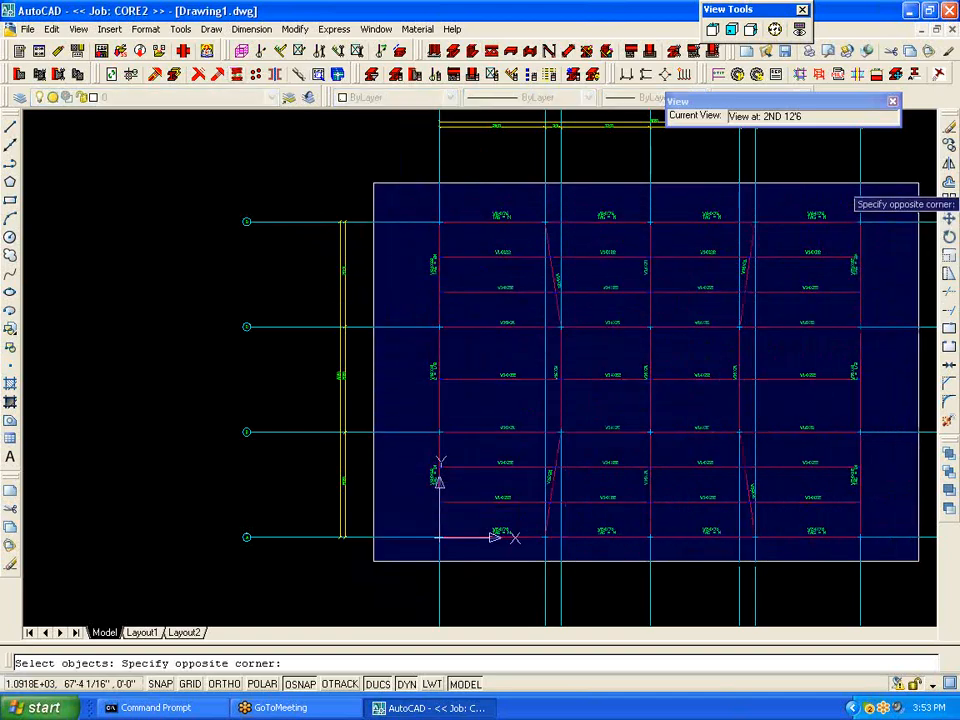
click(914, 185)
key(Return)
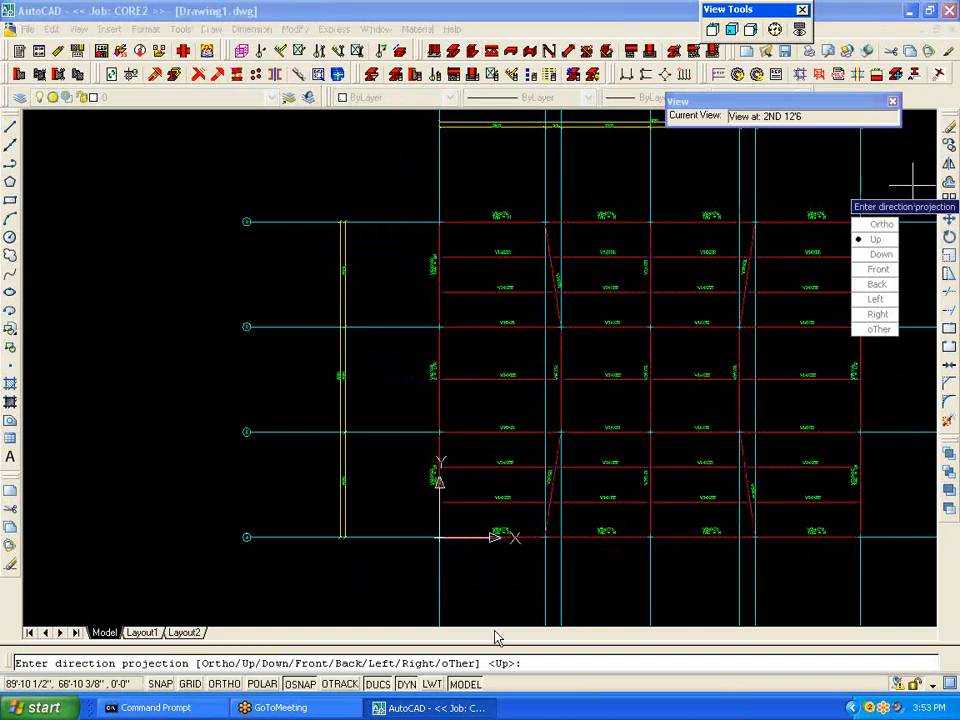
key(Return)
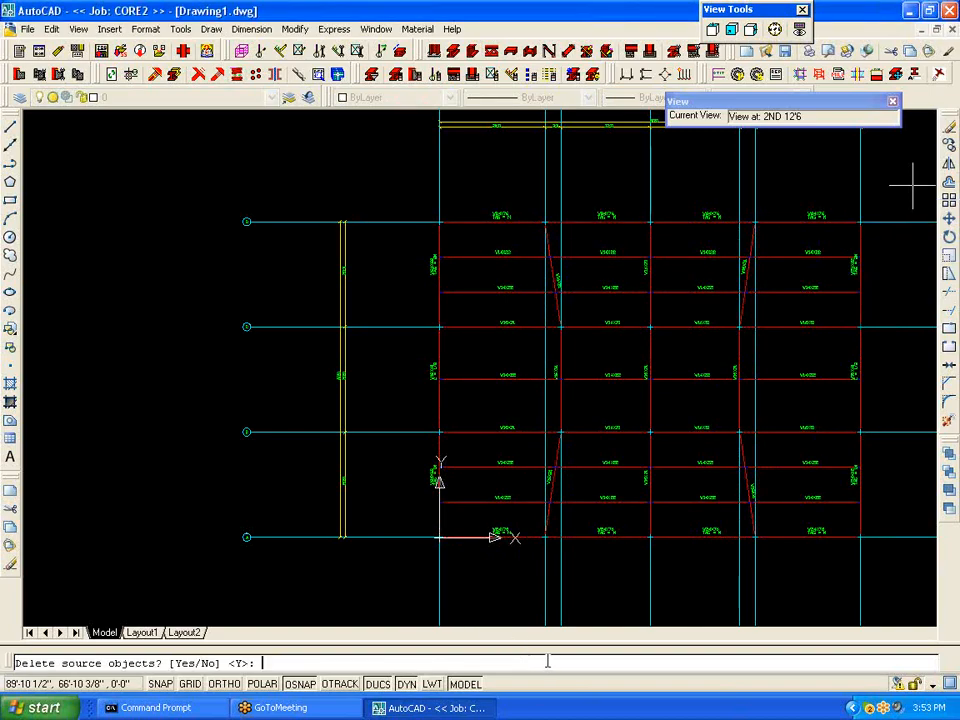
text(N)
key(Return)
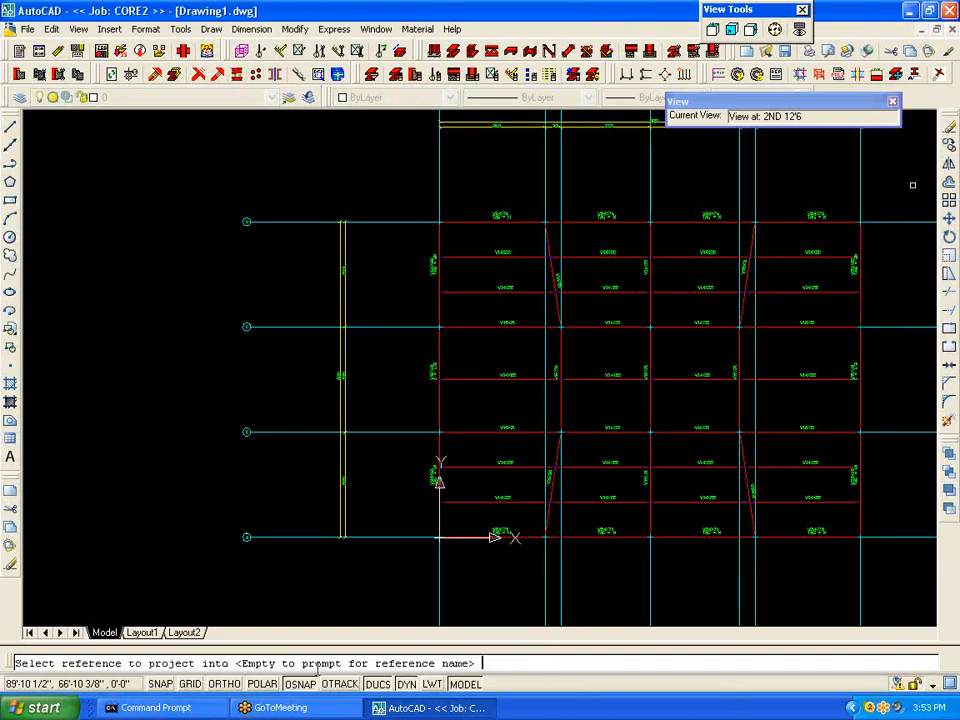
key(Return)
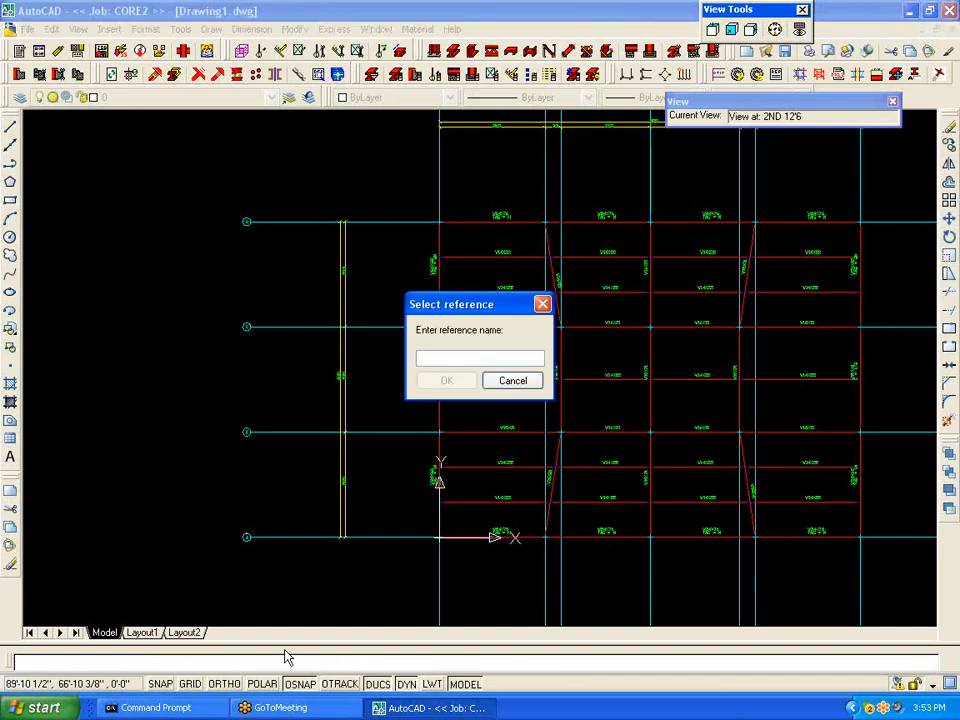
text(3RD)
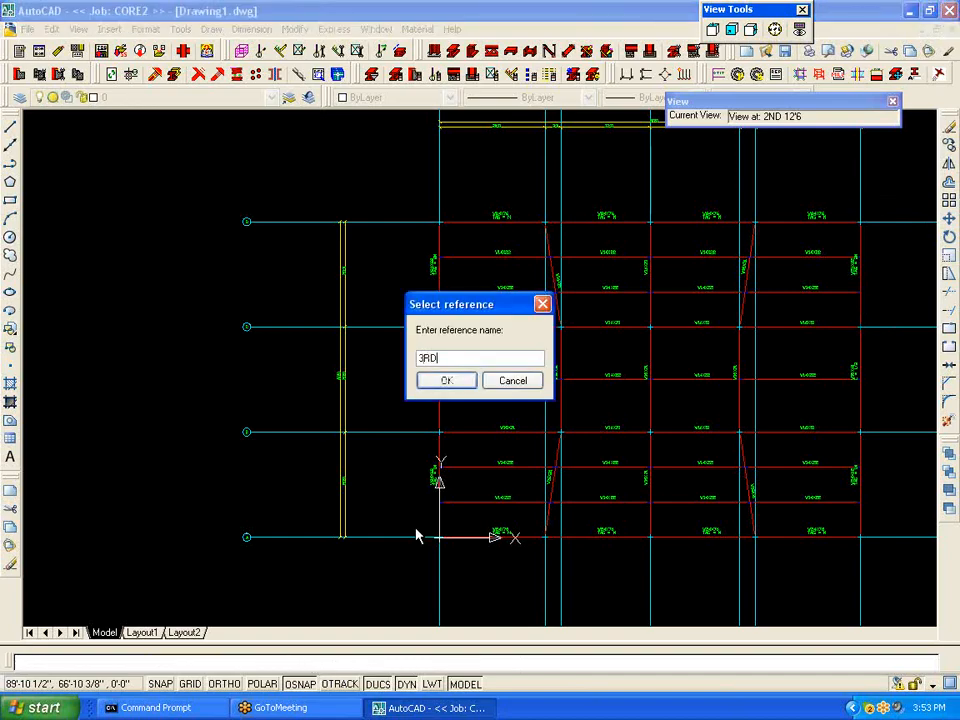
click(448, 383)
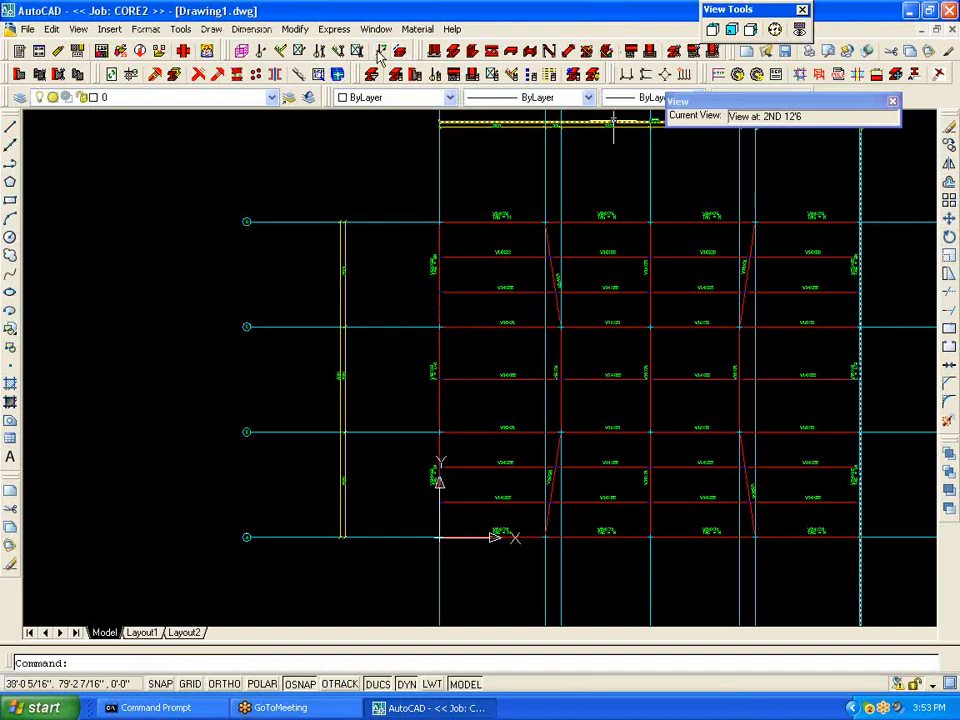
Step: Change the COLUMN member visibility filter from Hide to Show and apply it
click(374, 77)
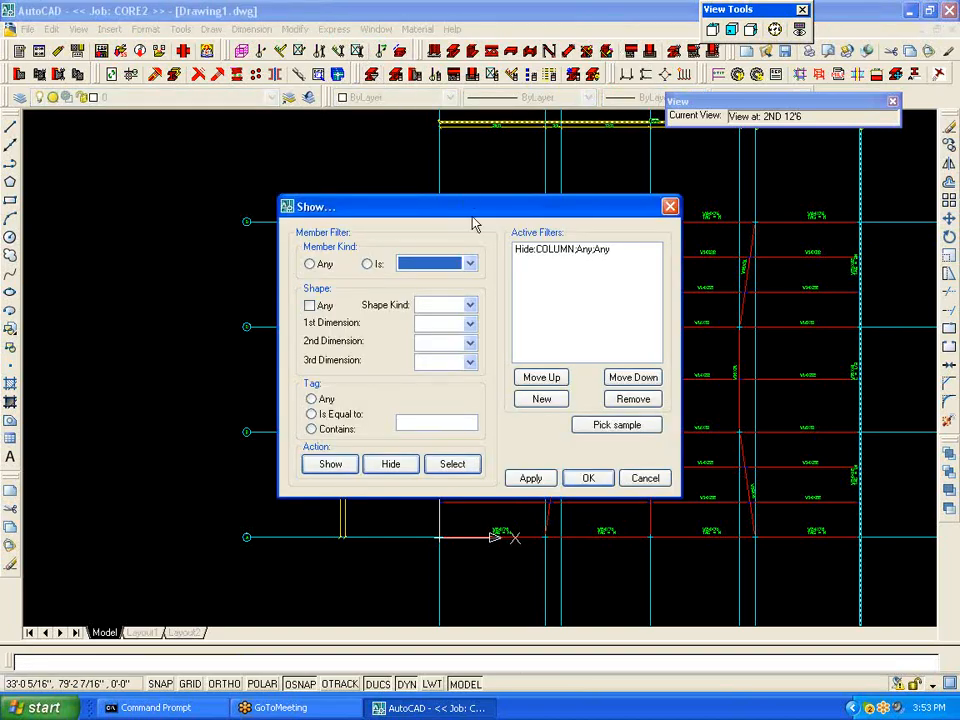
click(561, 250)
click(332, 464)
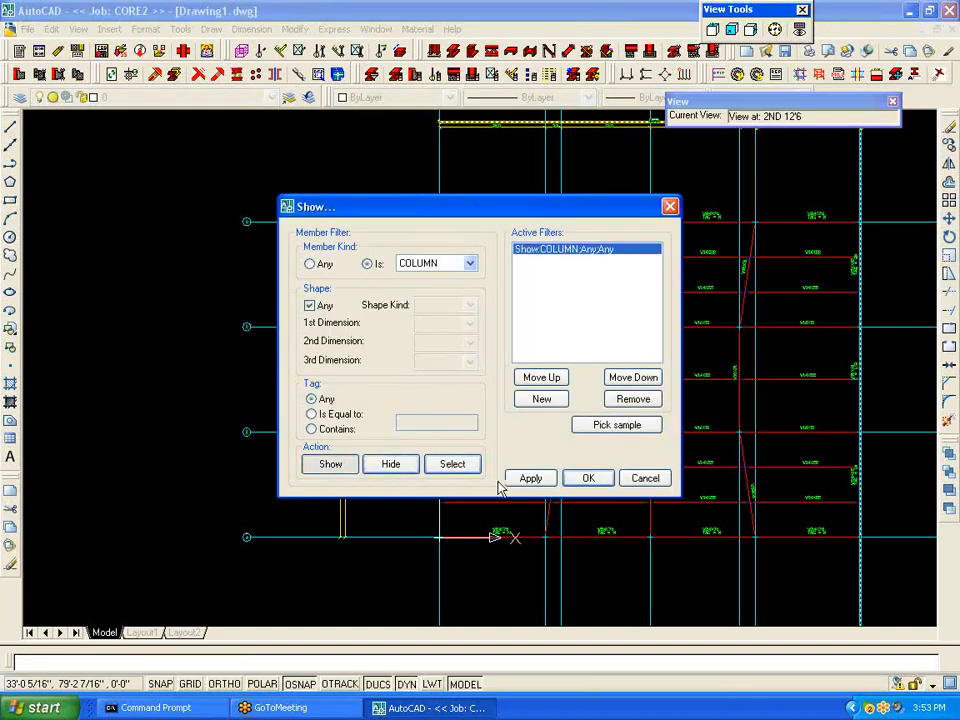
click(530, 478)
click(588, 478)
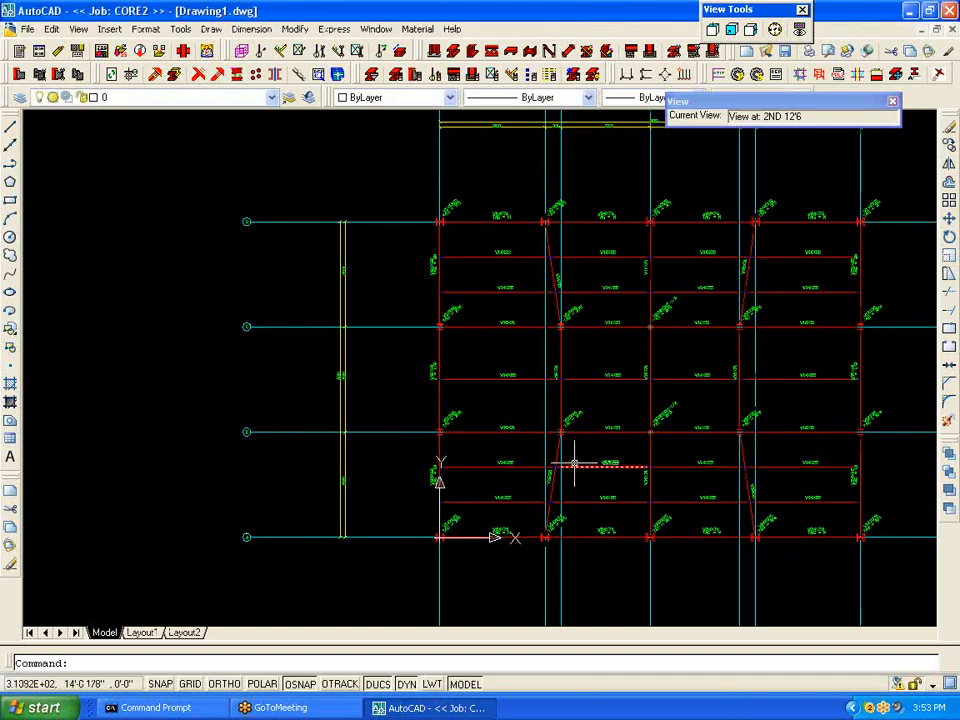
Step: Save the project and switch the view up to the plan at ROOF 39'0
click(98, 53)
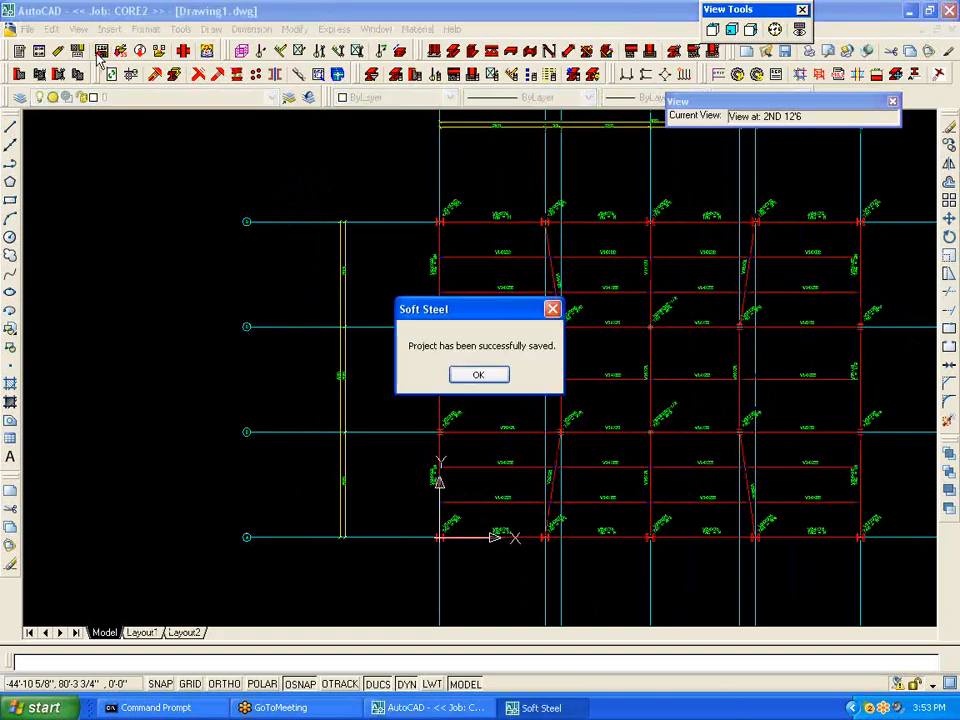
click(476, 376)
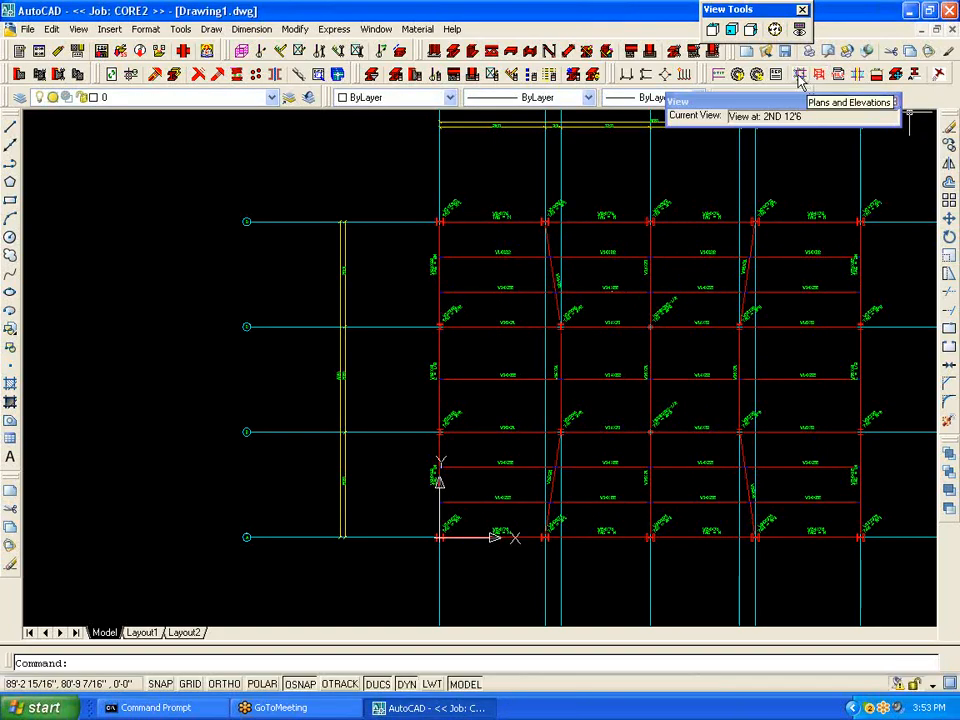
click(775, 30)
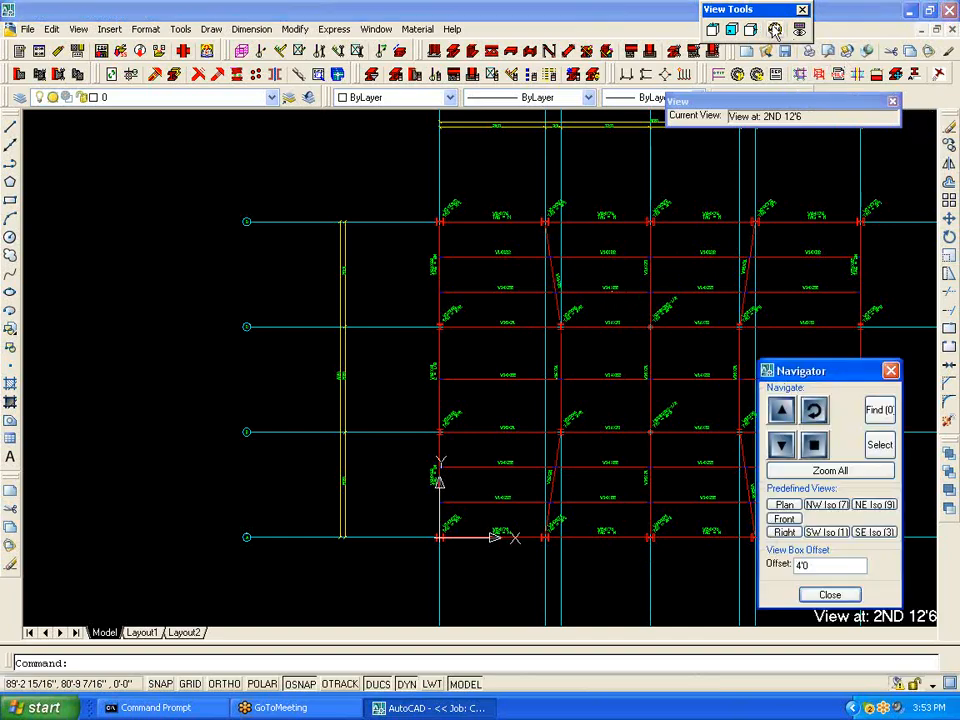
click(782, 412)
click(782, 412)
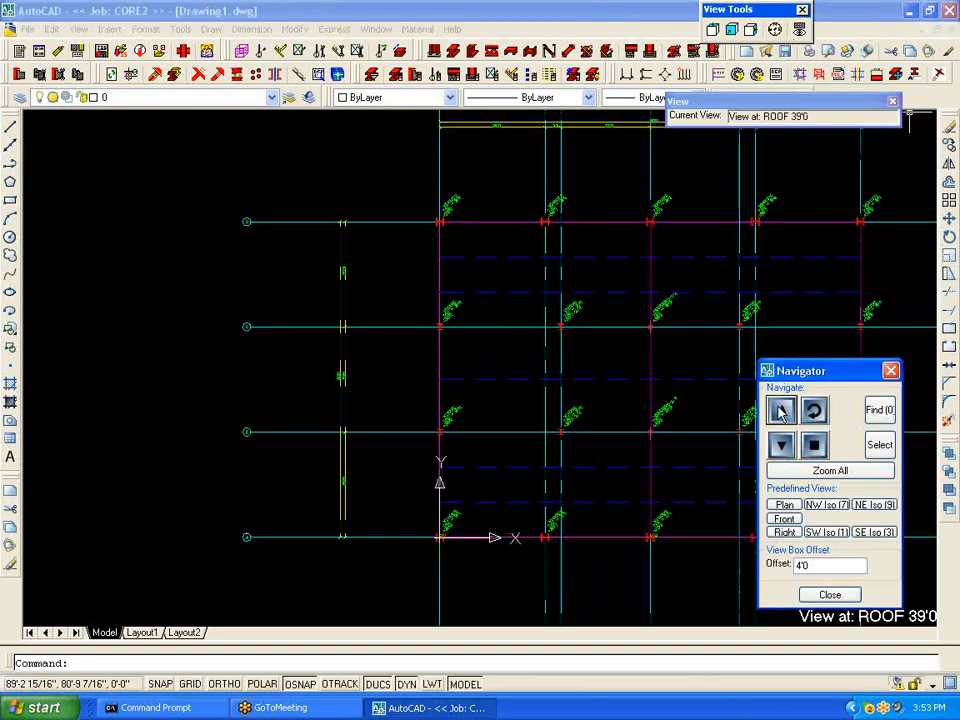
click(830, 594)
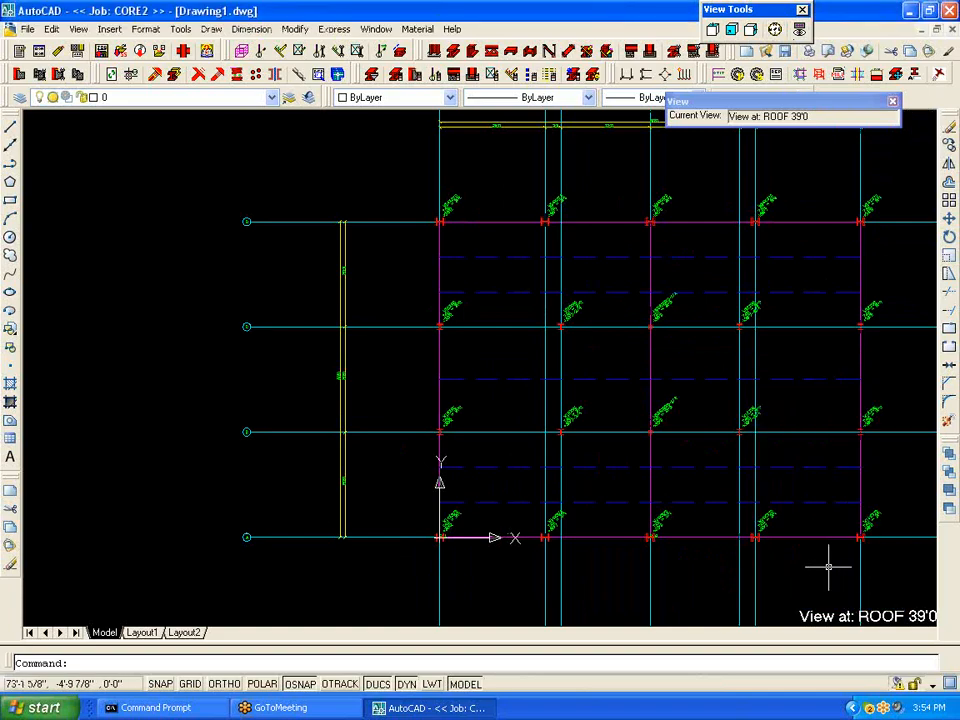
Step: Start adding a roof beam with shape W24X76 and assign it the moment tag M
click(455, 50)
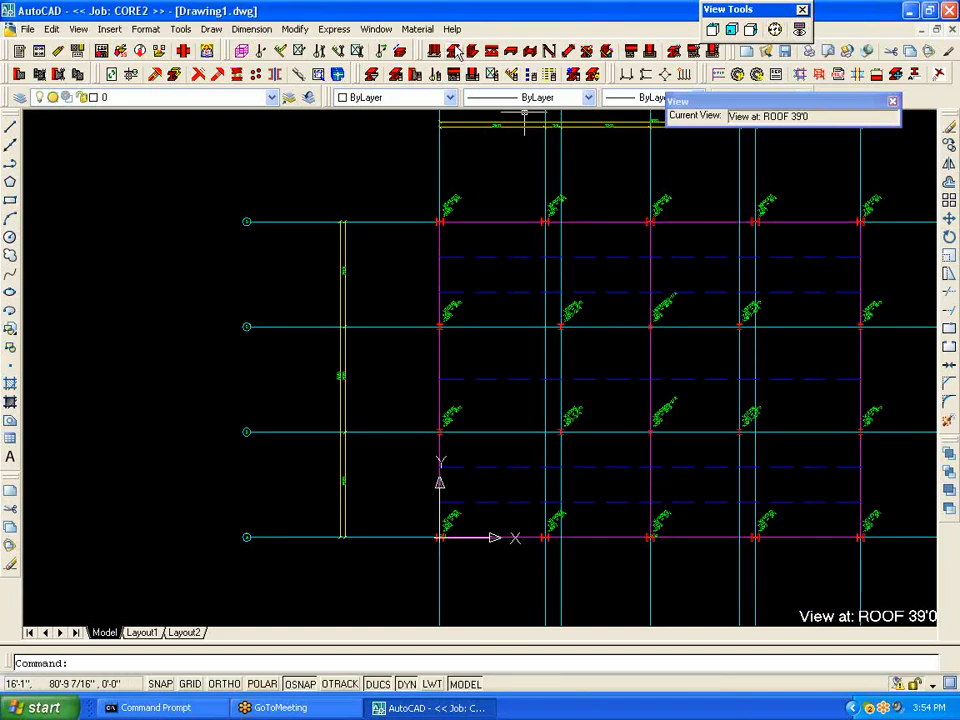
click(57, 185)
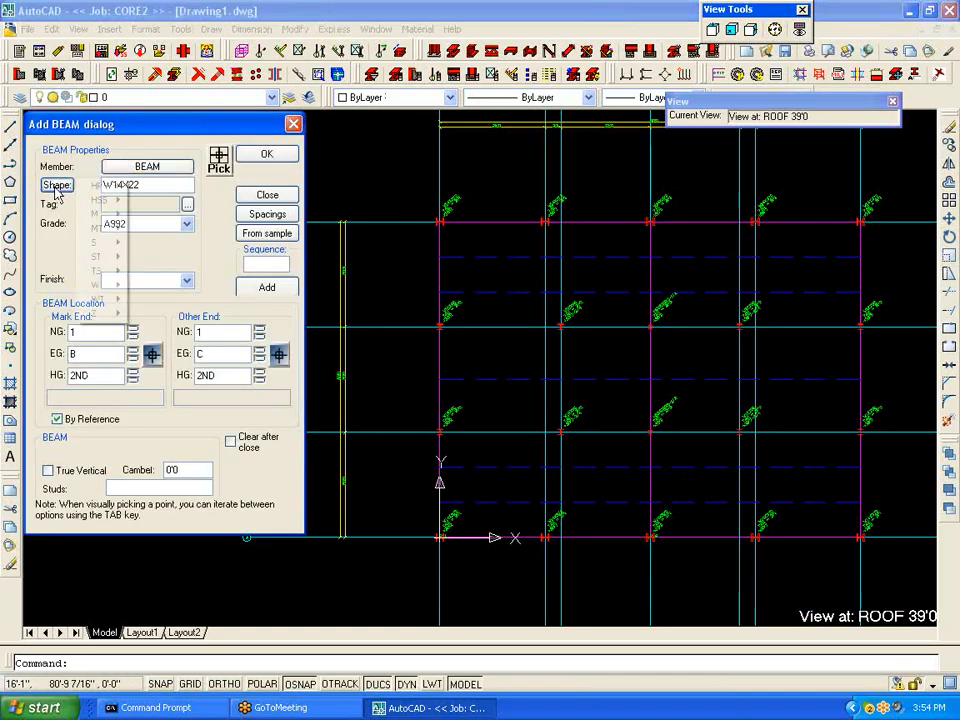
mouse_move(106, 285)
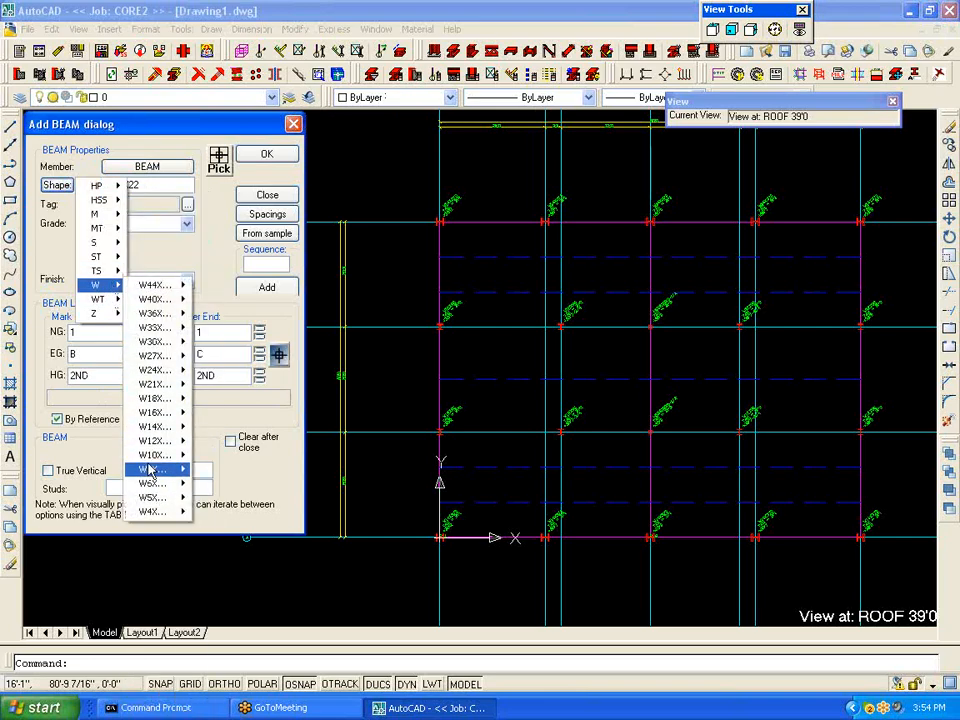
mouse_move(167, 375)
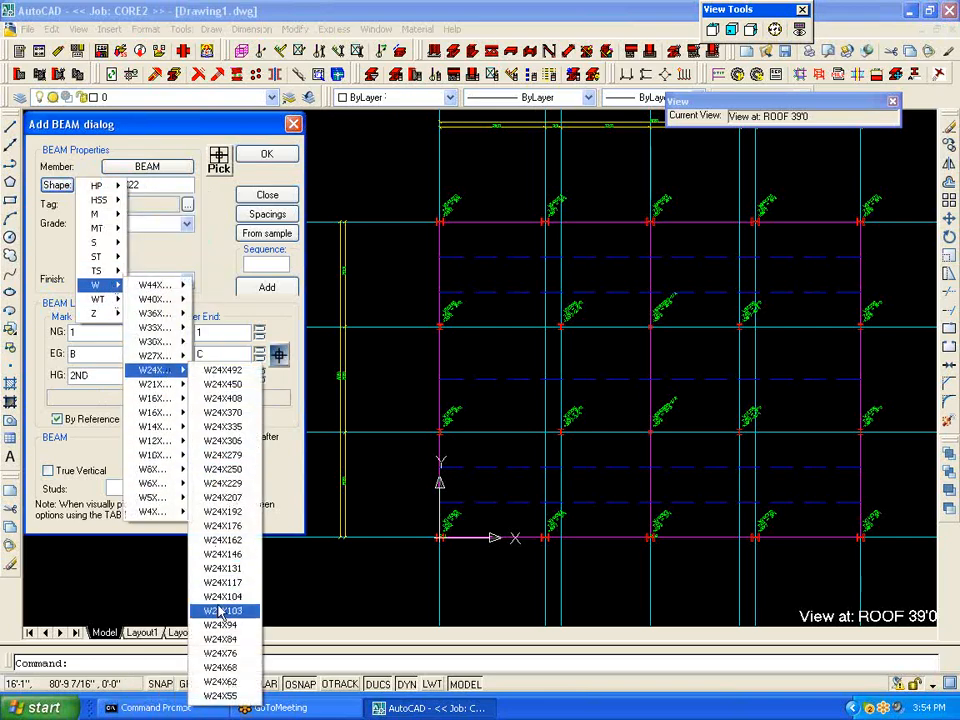
click(241, 657)
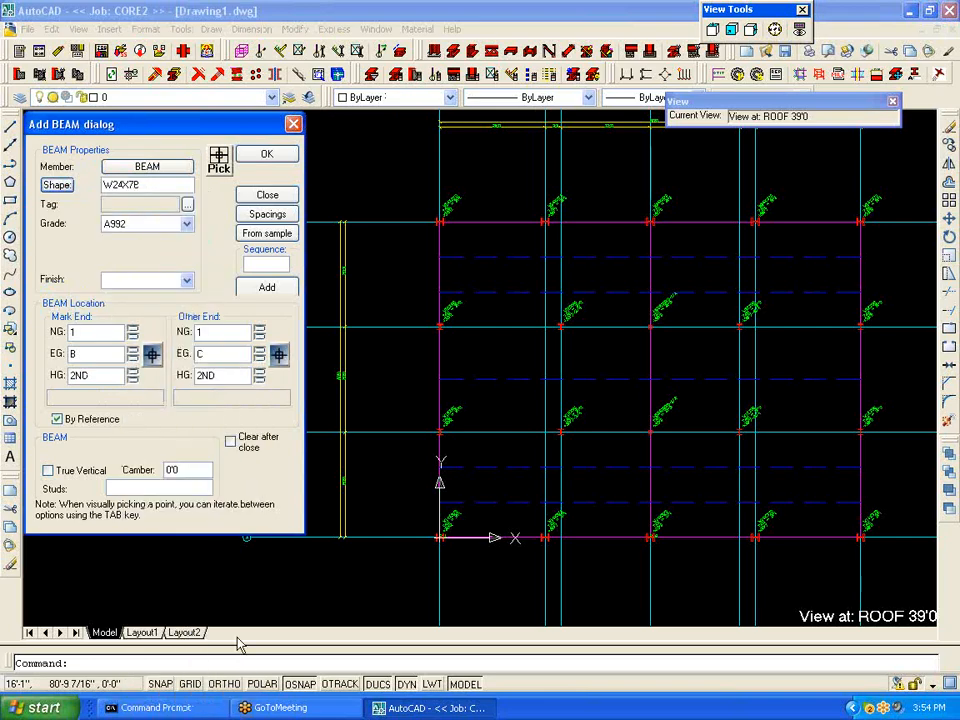
click(186, 204)
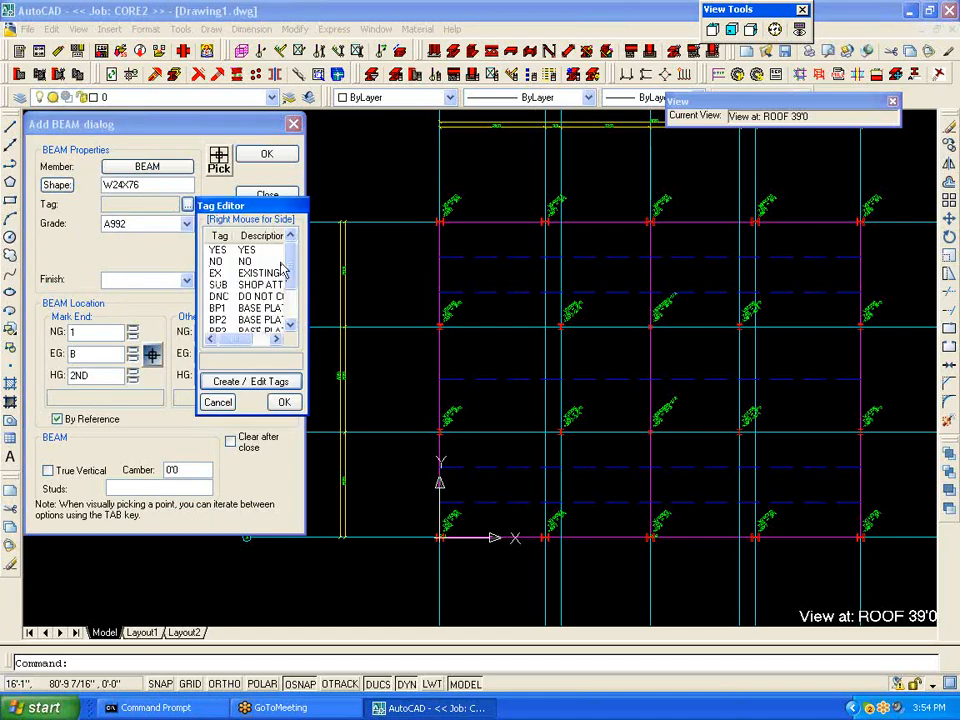
drag(293, 254, 294, 285)
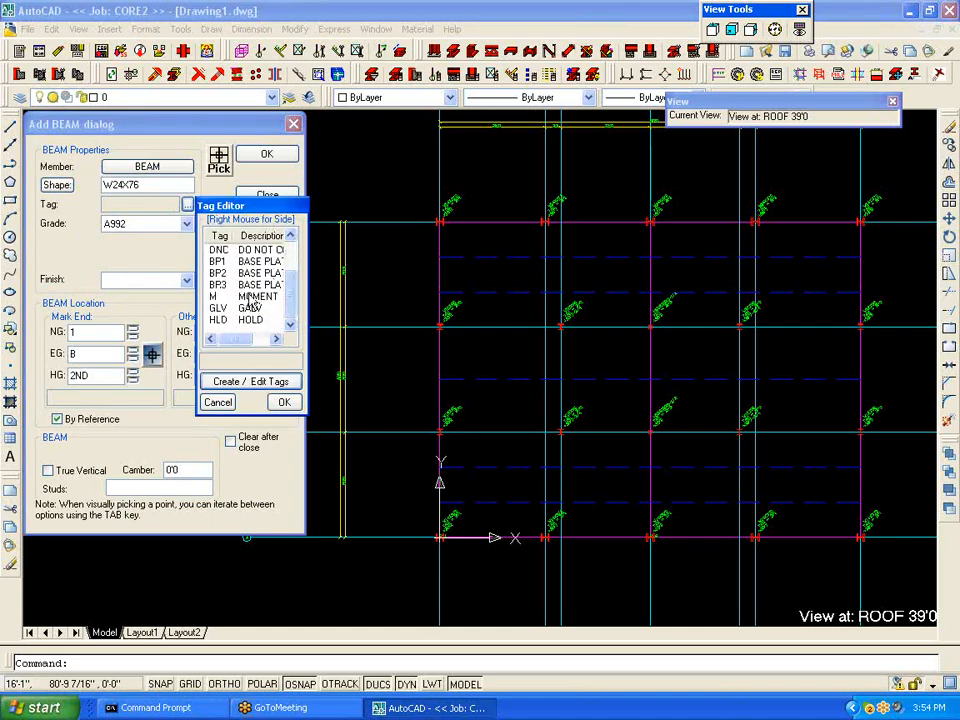
click(252, 297)
click(284, 402)
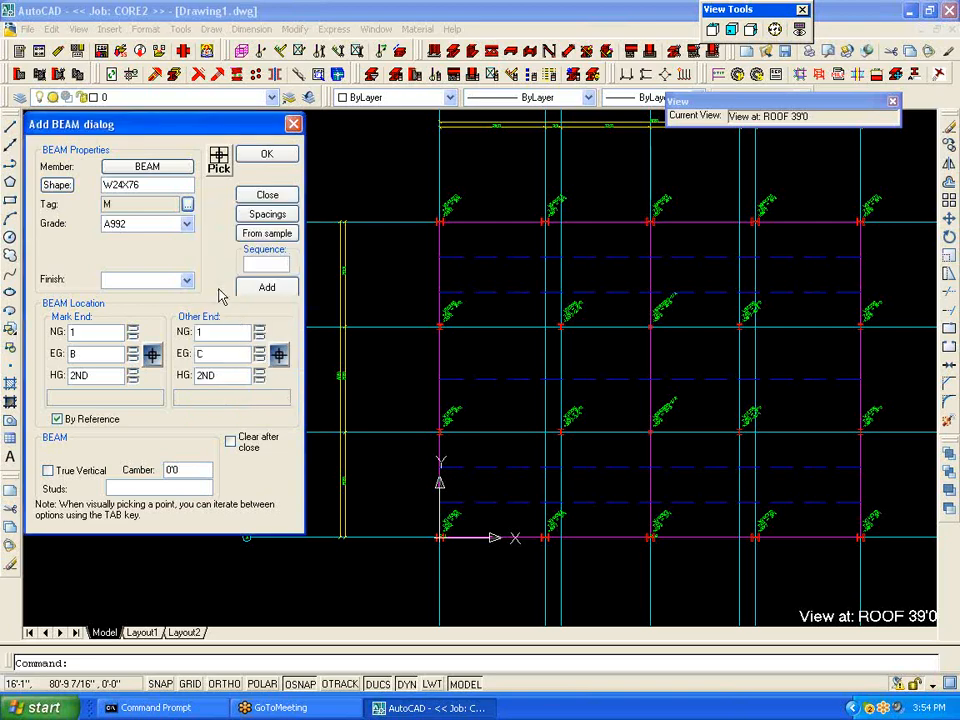
Step: Add the beams from grid 1-A to 2-A with both ends at height PL1, spaced 2 north at 60'0 and 2 east at 20'0
click(151, 354)
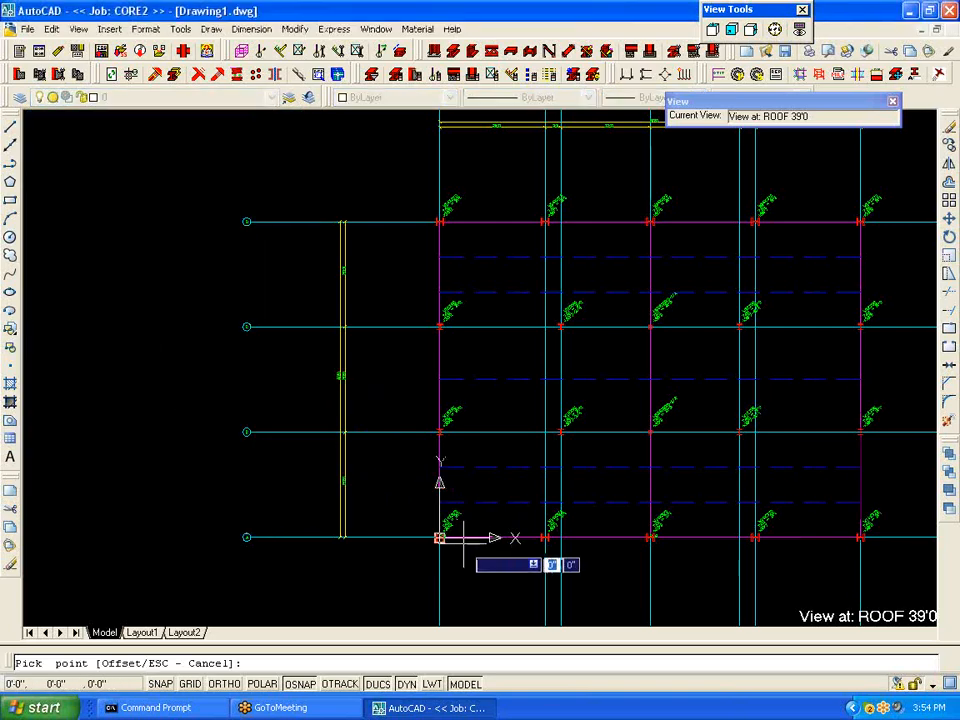
click(439, 537)
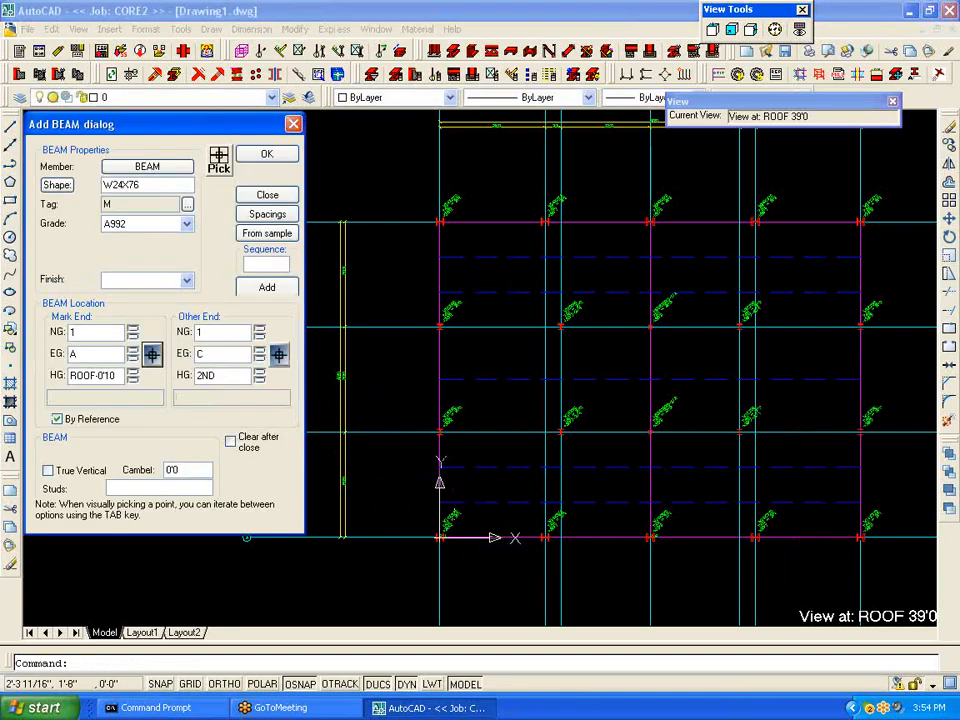
click(278, 354)
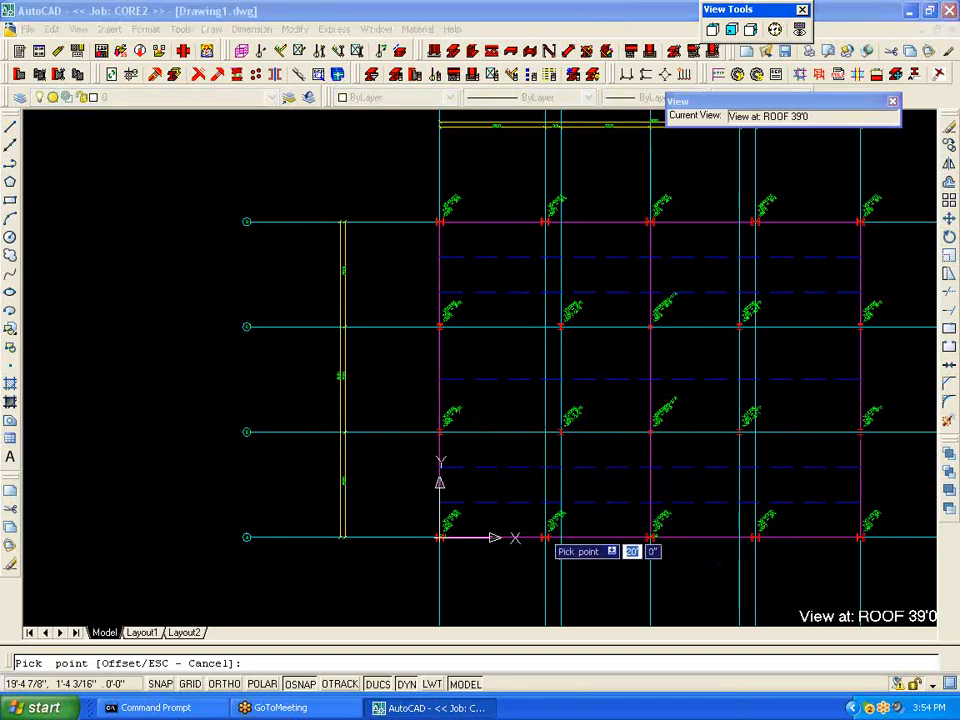
click(545, 537)
double_click(119, 375)
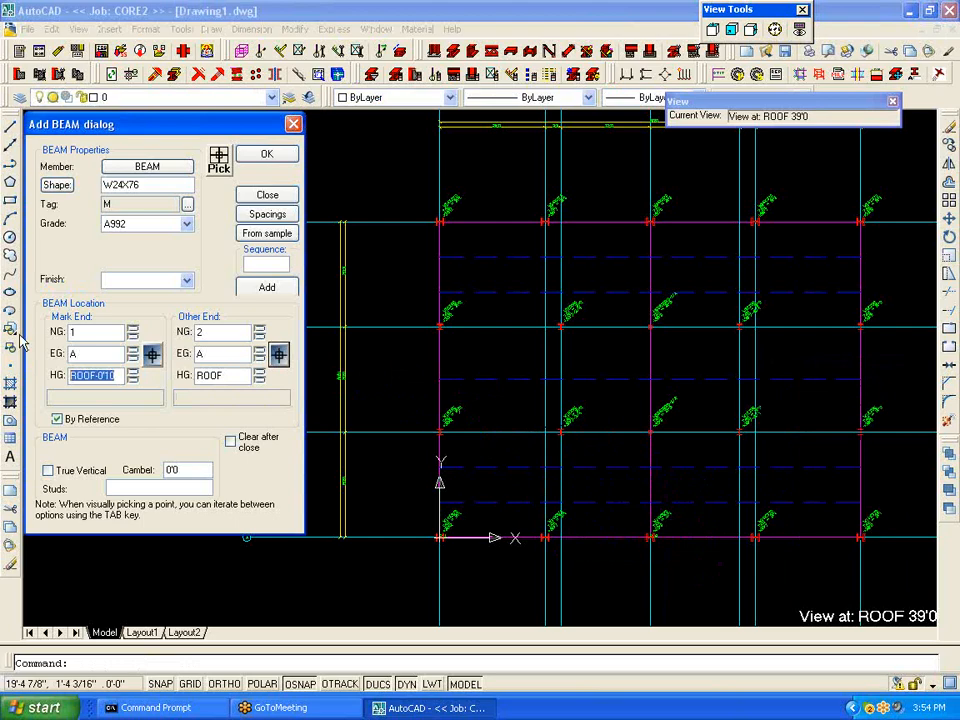
text(PL1)
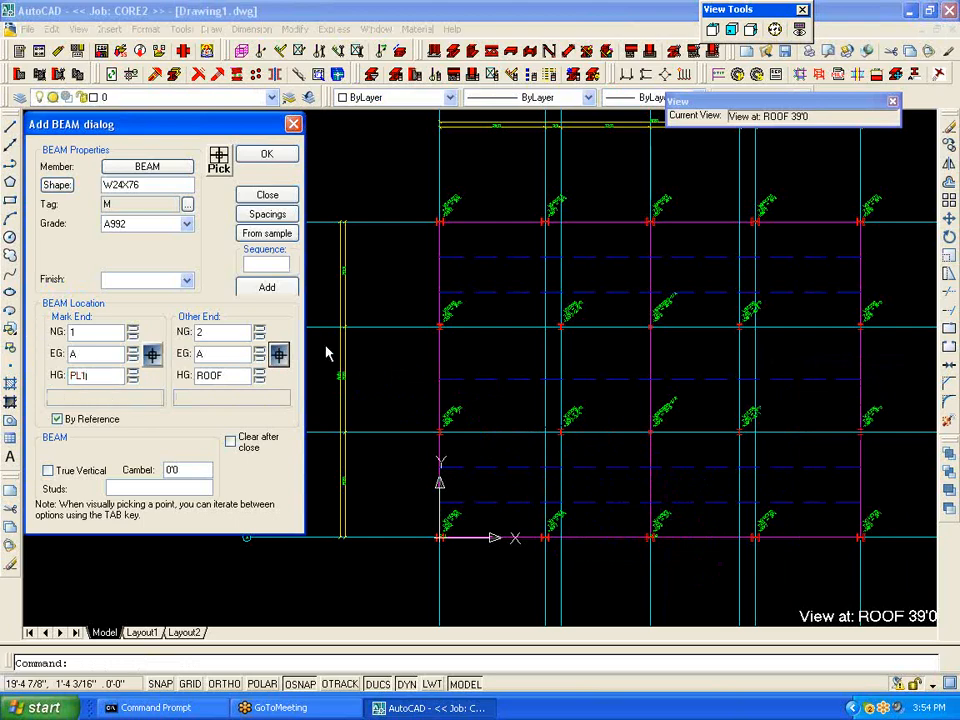
click(259, 375)
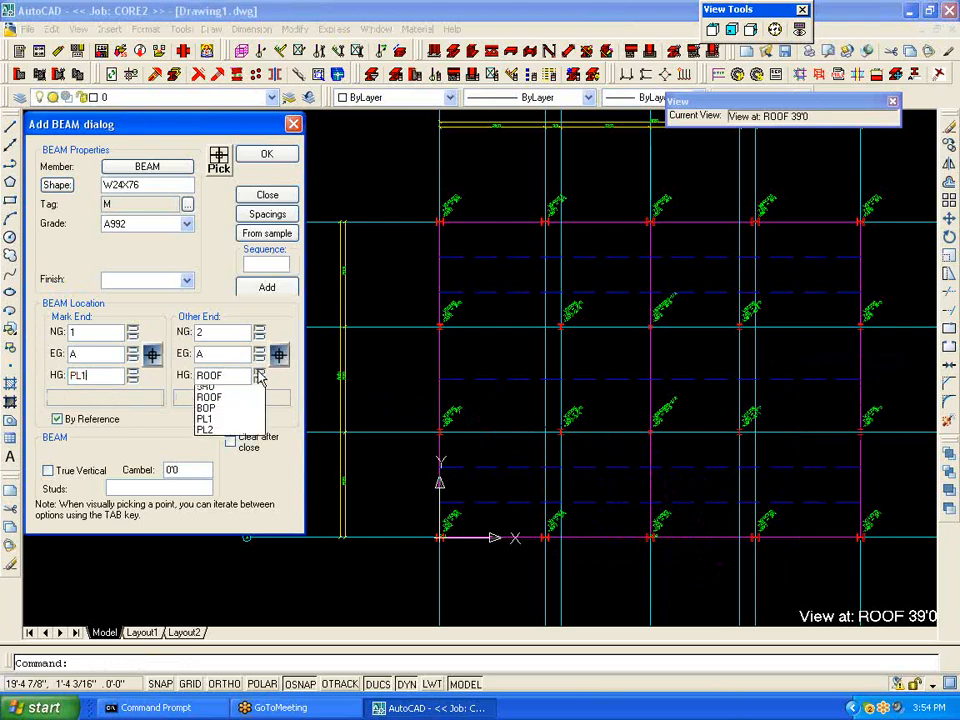
click(238, 446)
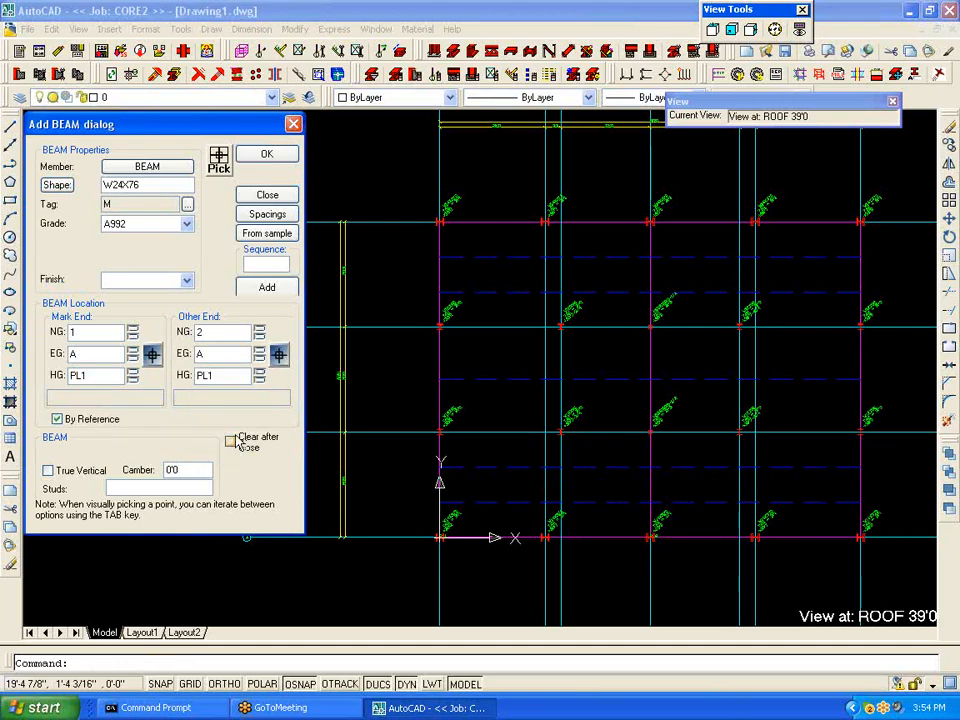
click(267, 214)
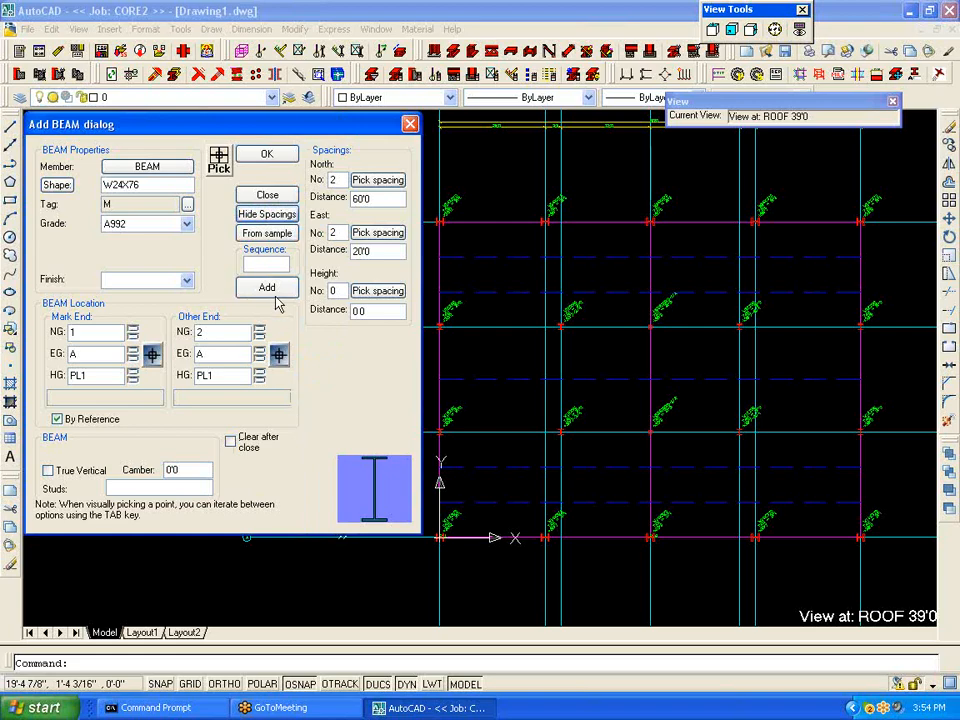
click(276, 294)
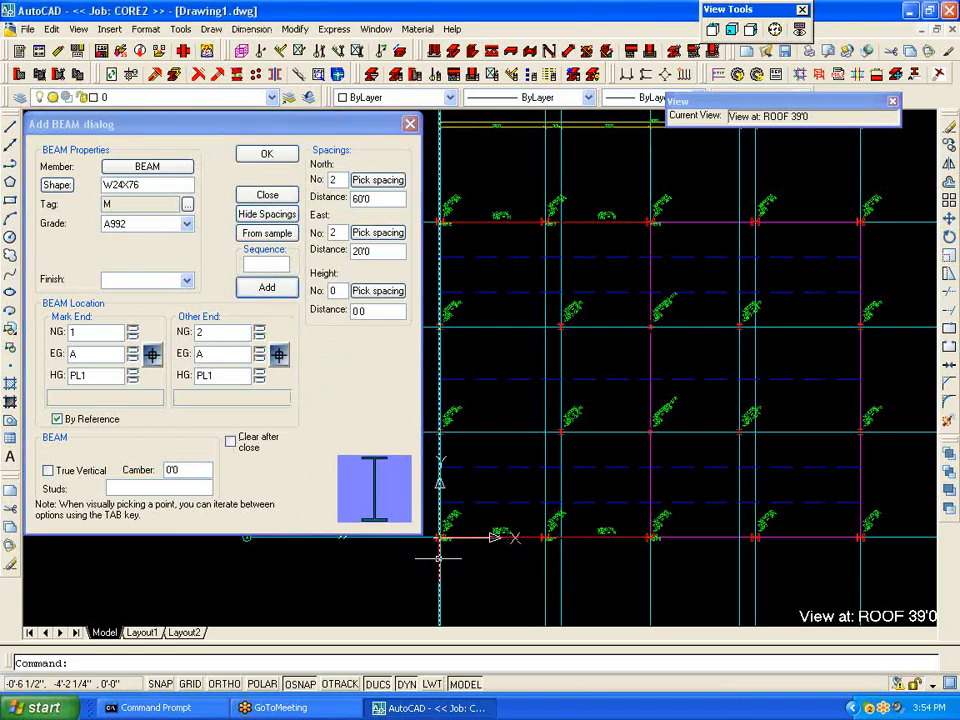
Step: Examine the elevation labels at the ends of the new W24X76 beams along the lower edge of the roof plan
scroll(441, 559, up, 8)
scroll(516, 484, down, 2)
middle_drag(730, 481, 462, 549)
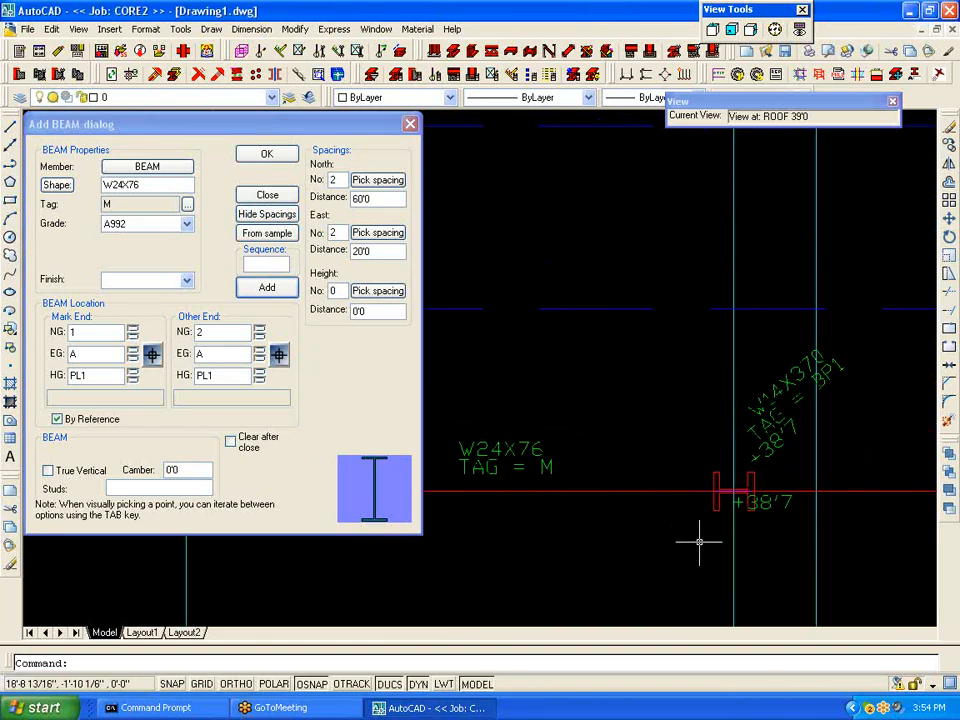
mouse_move(793, 538)
middle_down()
mouse_move(317, 553)
mouse_move(377, 544)
middle_up()
scroll(394, 538, down, 8)
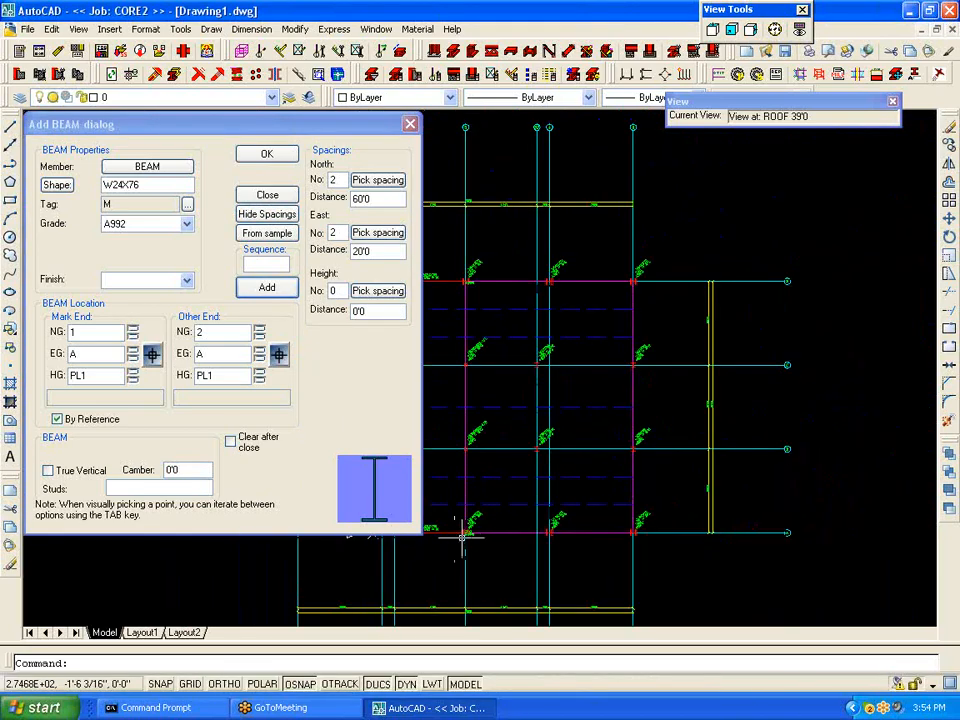
middle_drag(469, 551, 700, 496)
scroll(545, 449, up, 3)
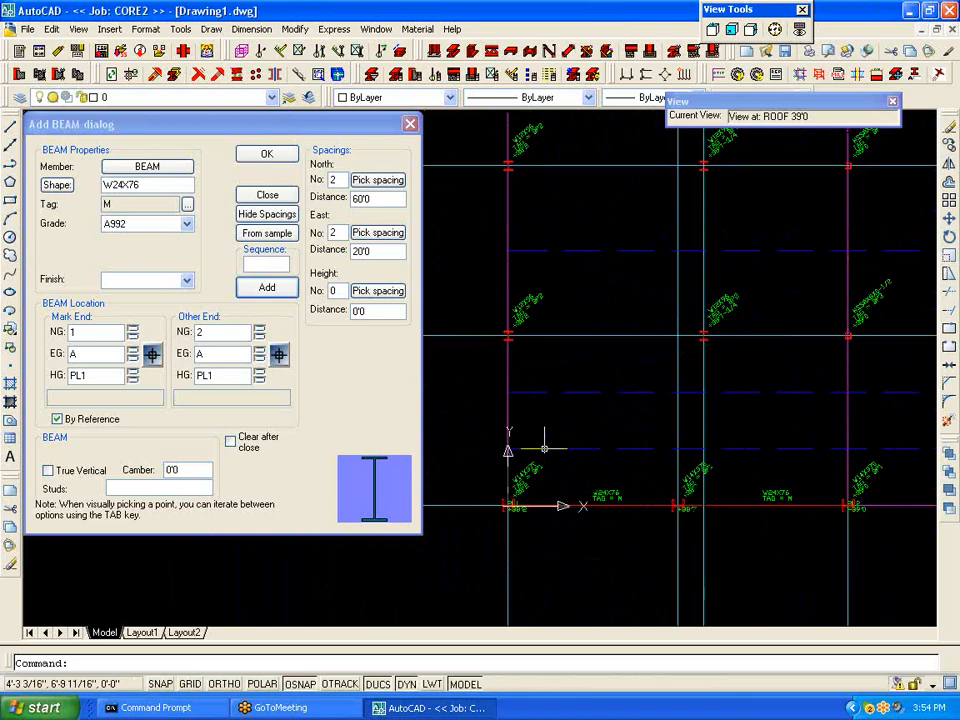
Step: Change the beam shape to W24X62 and locate its other end at grid 1-B with height PL1
scroll(544, 449, down, 2)
middle_drag(542, 419, 547, 448)
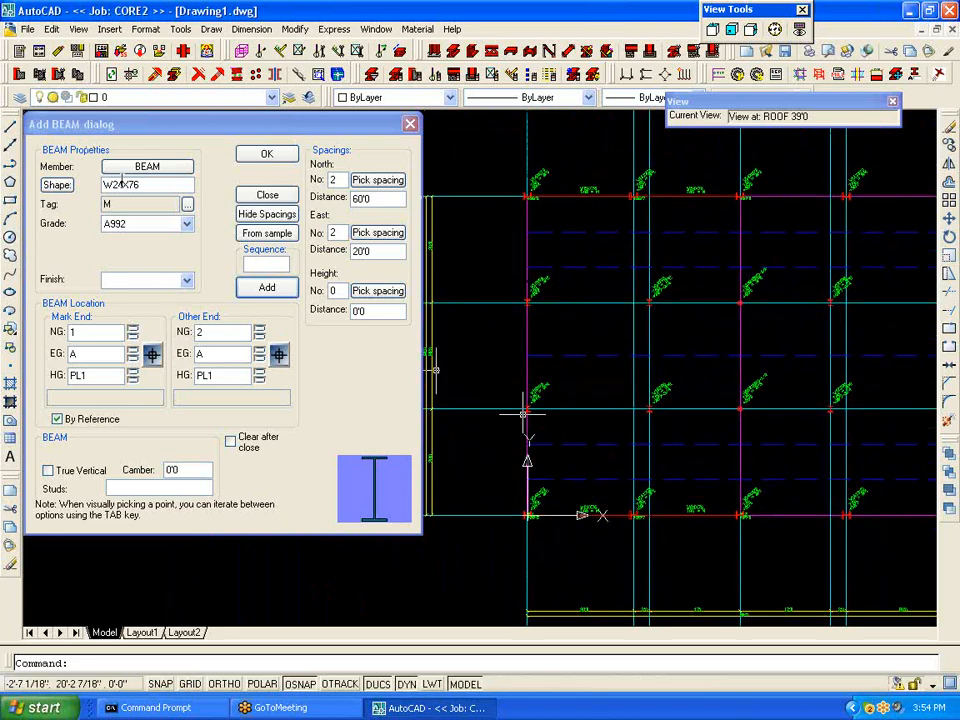
click(150, 185)
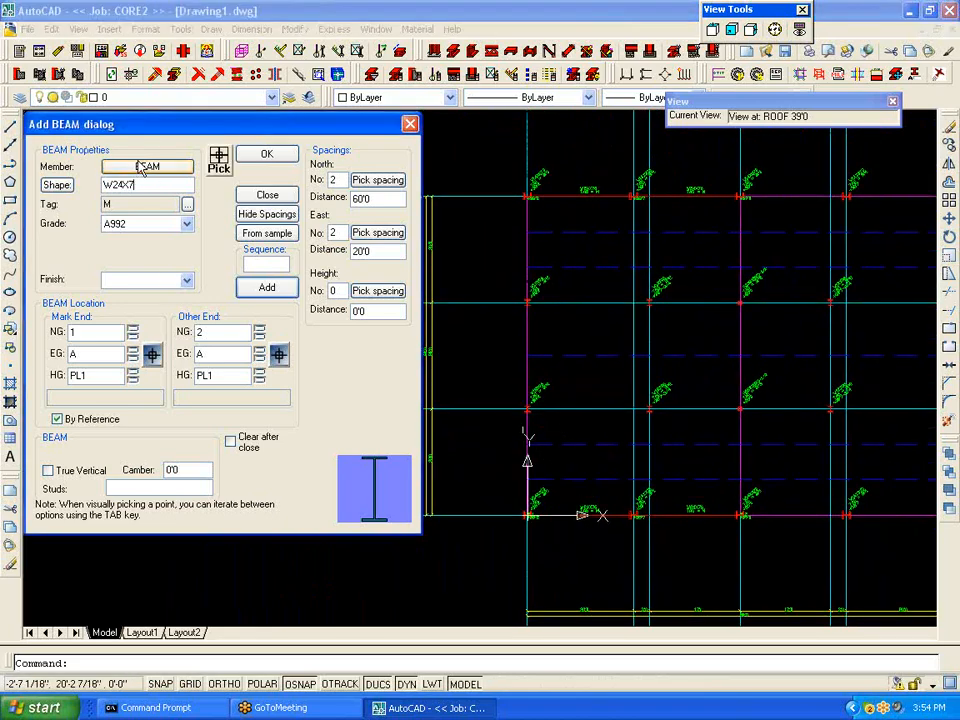
key(BackSpace)
text(62)
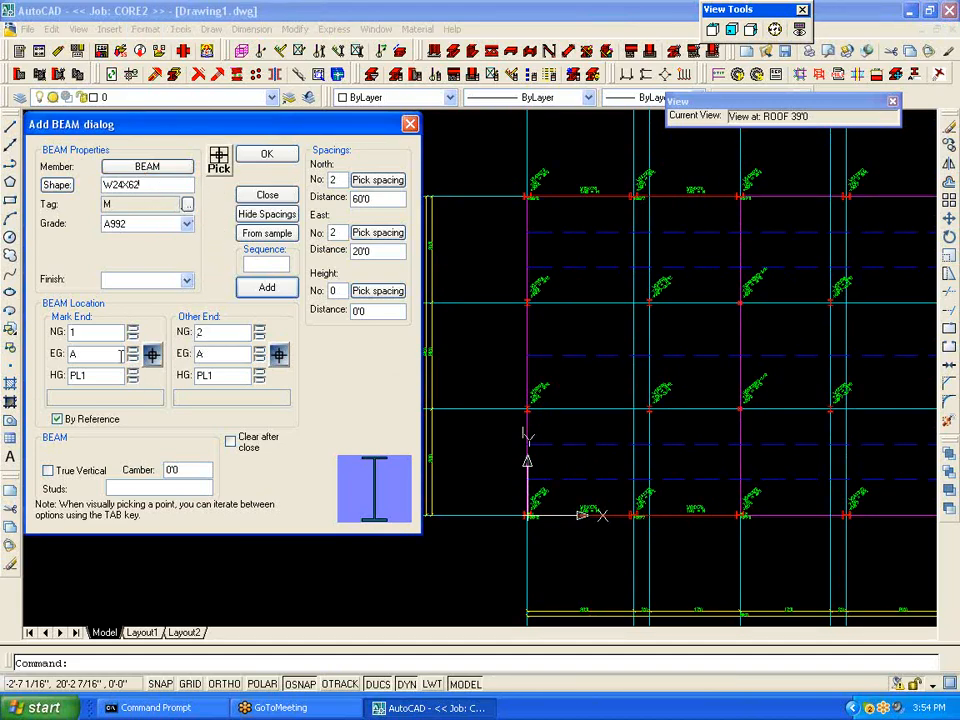
click(279, 355)
click(527, 407)
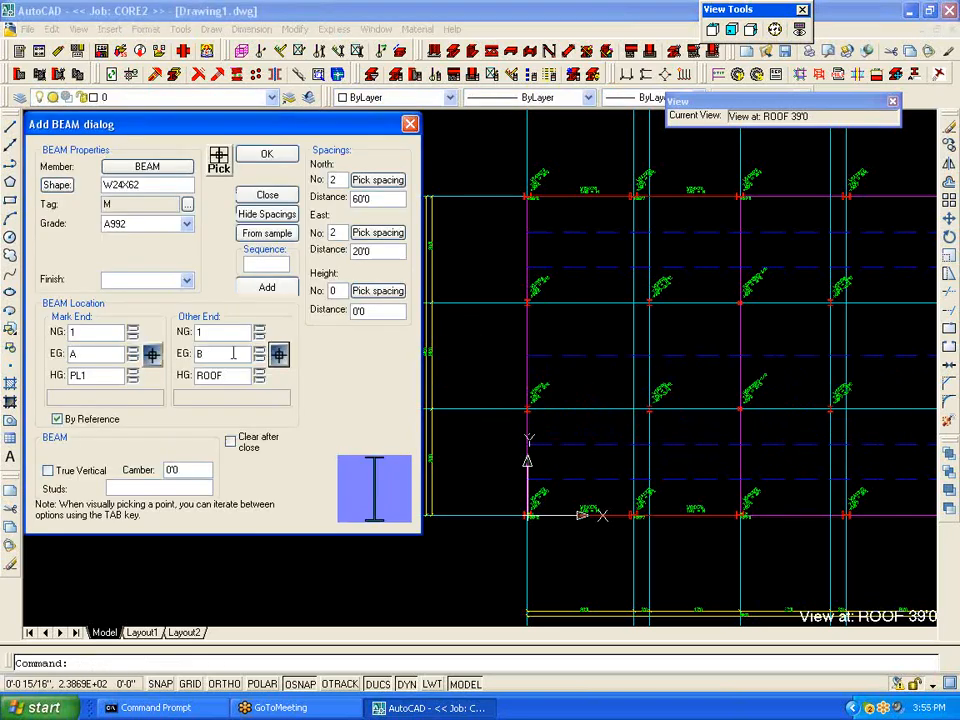
double_click(234, 373)
text(PL1)
Step: Add the W24X62 beams with 0 spaced east and 3 north, picking the 20'0 spacing from grid A to B
text(0)
click(267, 152)
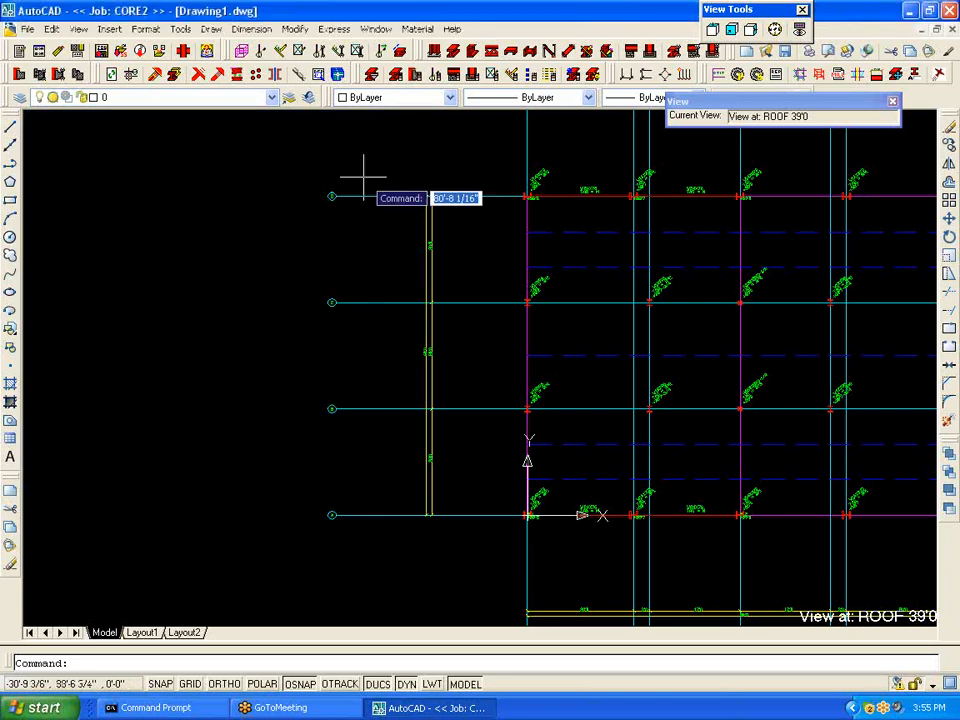
click(527, 515)
click(527, 407)
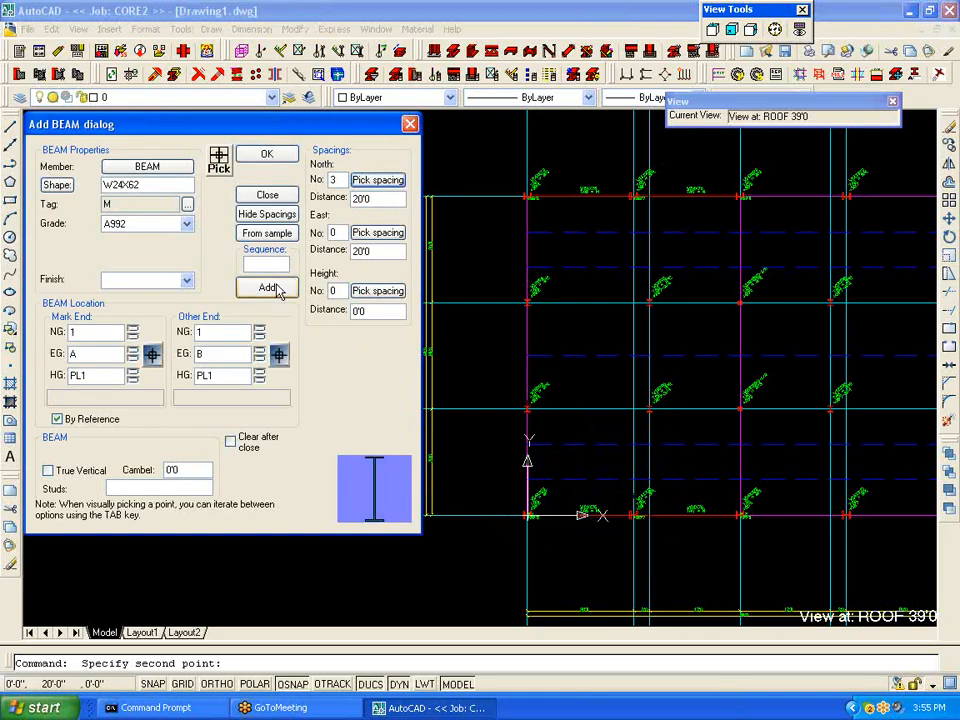
click(278, 287)
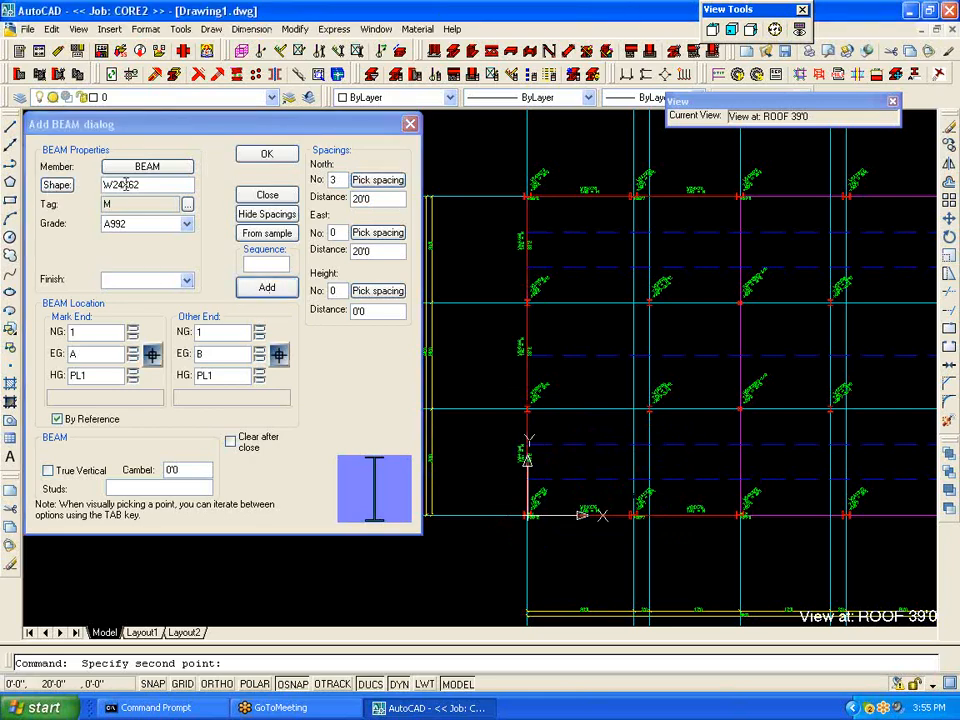
Step: Set the next beam's shape to W16X26 and remove its moment tag M
text(W16X)
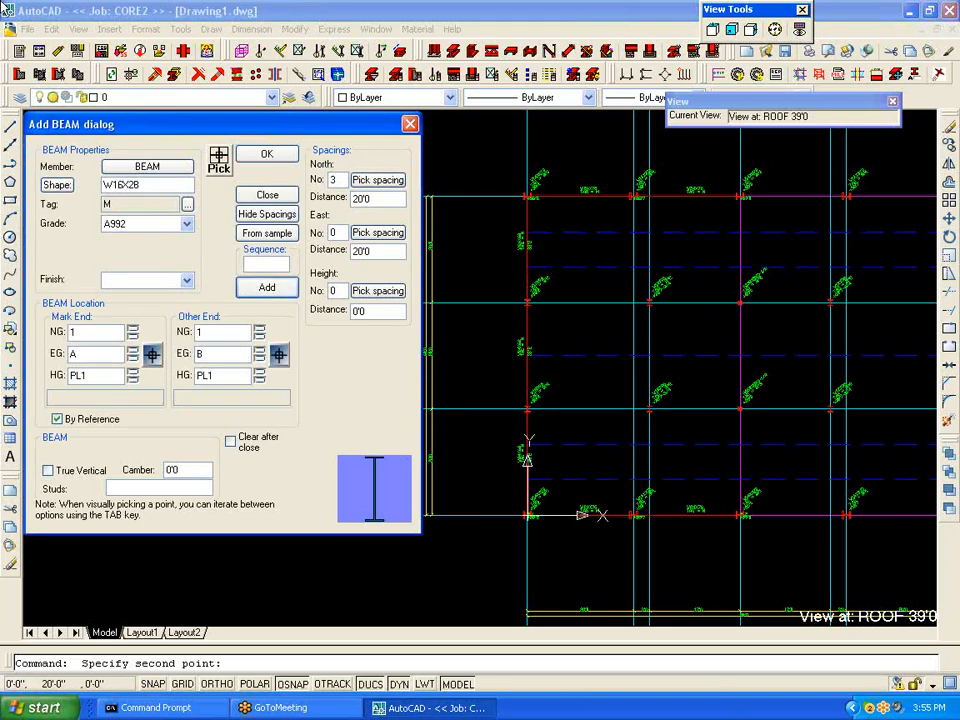
click(187, 205)
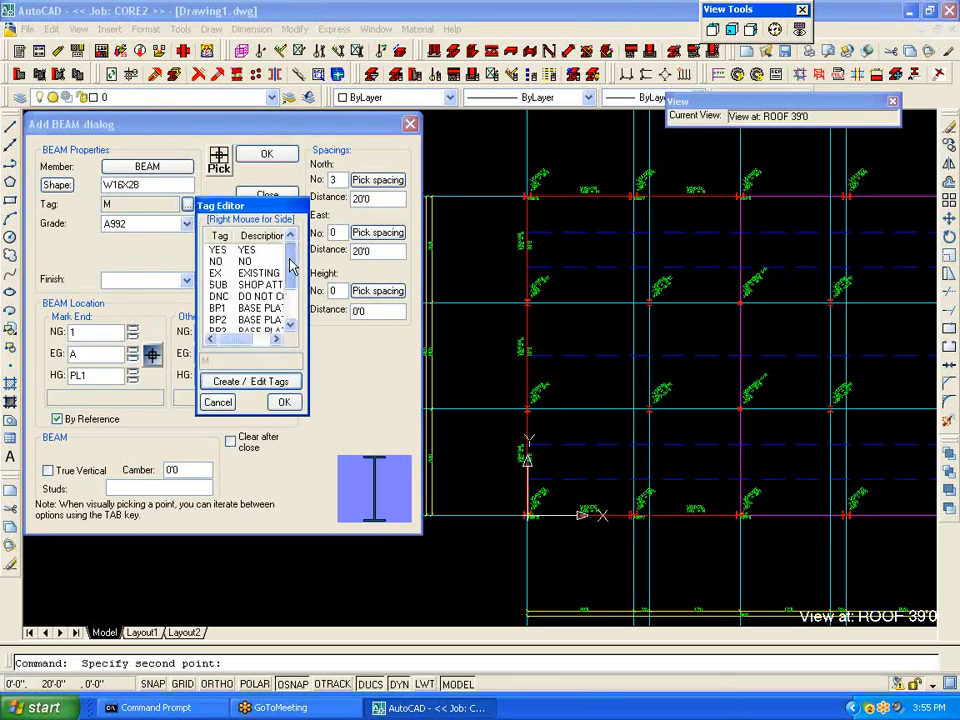
scroll(283, 285, down, 2)
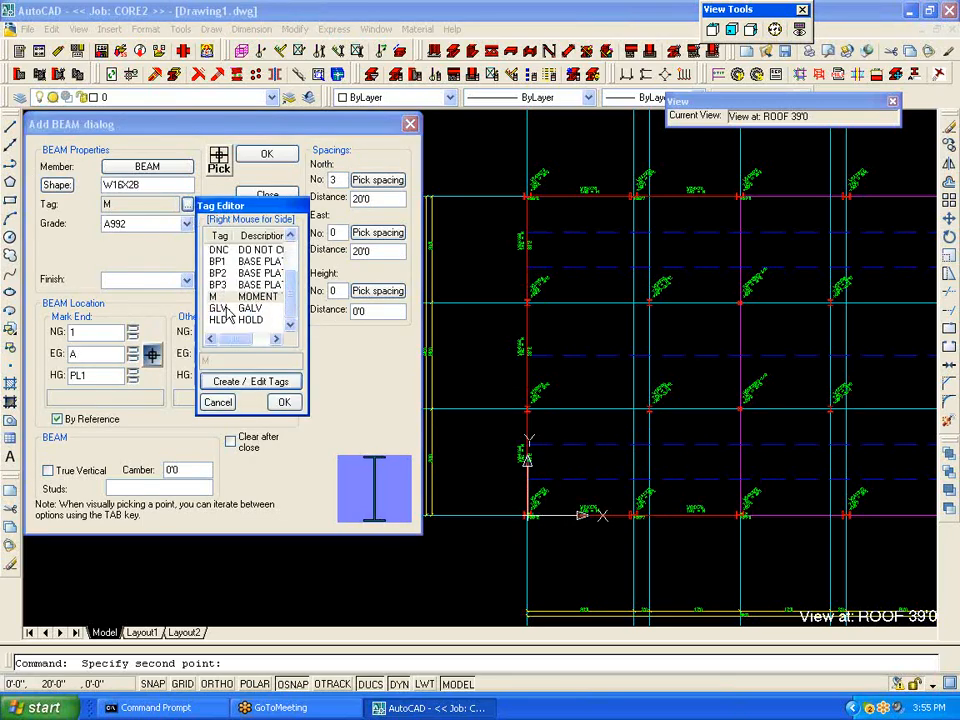
click(280, 401)
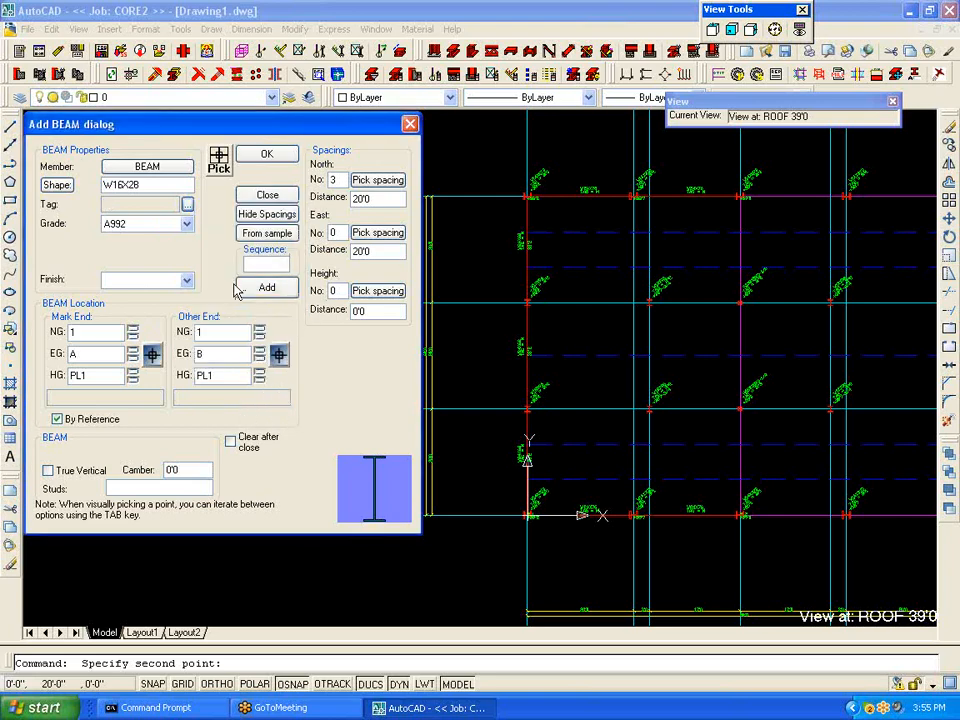
Step: Add the W16X26 beams from grid 1-B to 2.3-B with both ends at height PL1, 2 spaced north at 20'0
click(148, 357)
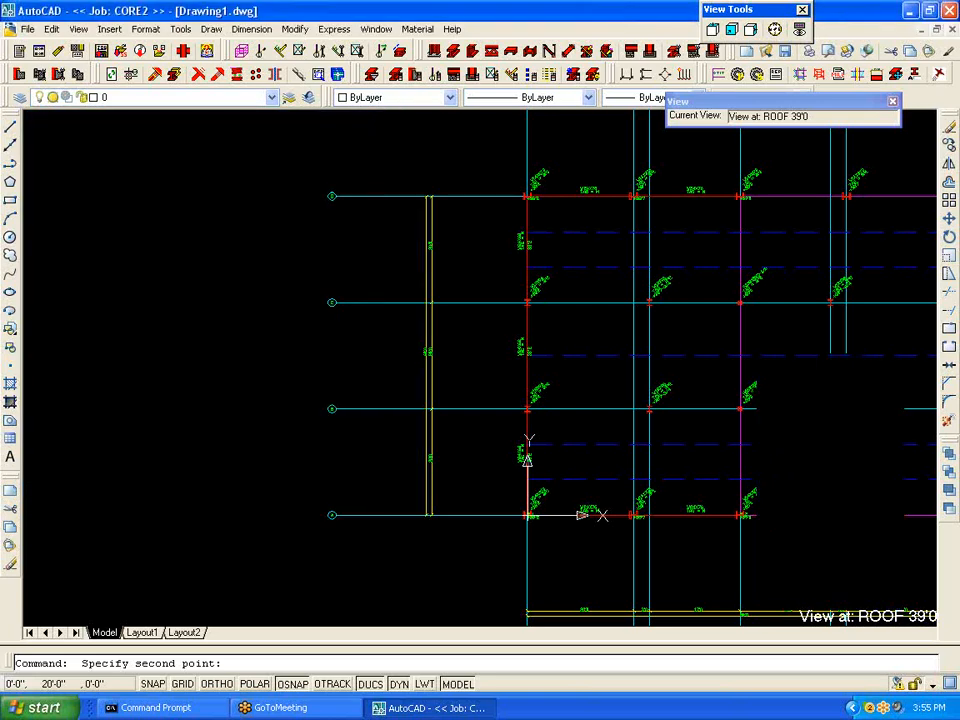
click(527, 408)
click(278, 355)
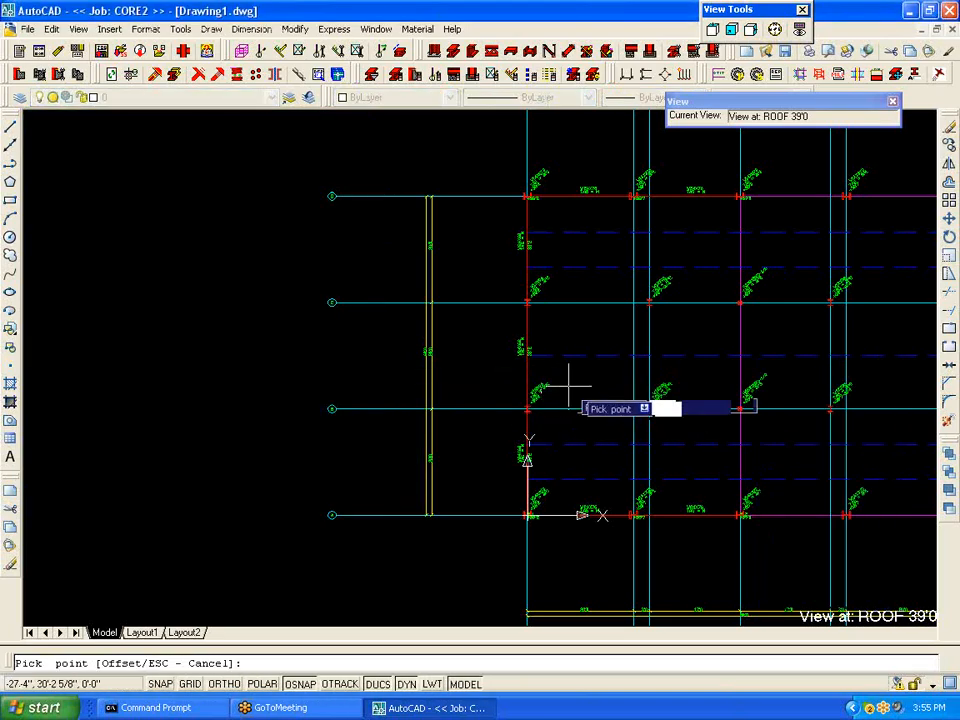
click(657, 408)
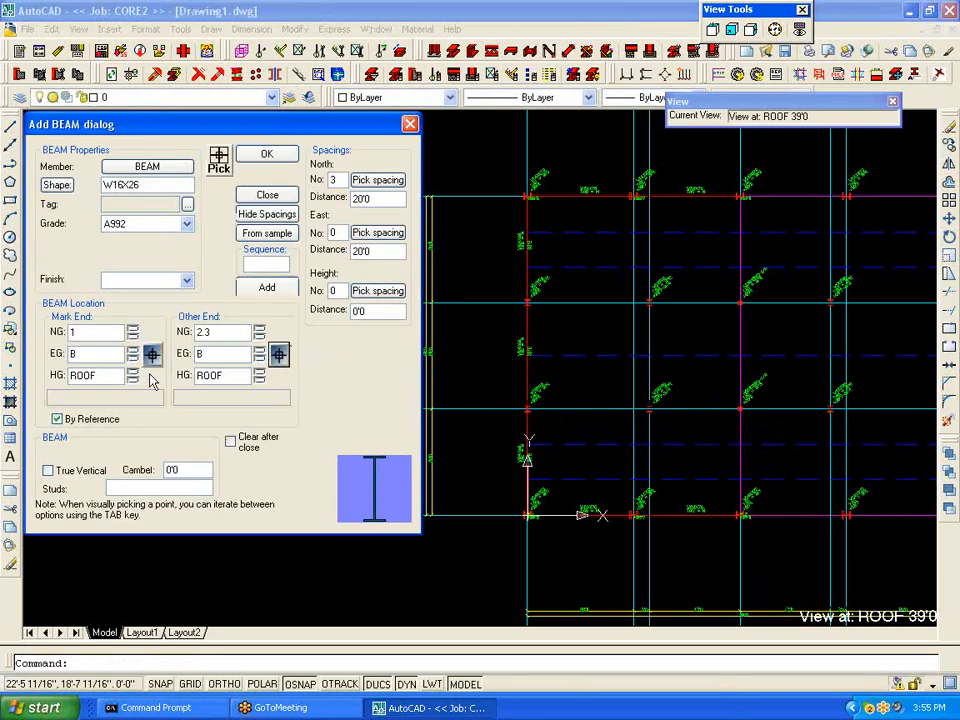
click(133, 375)
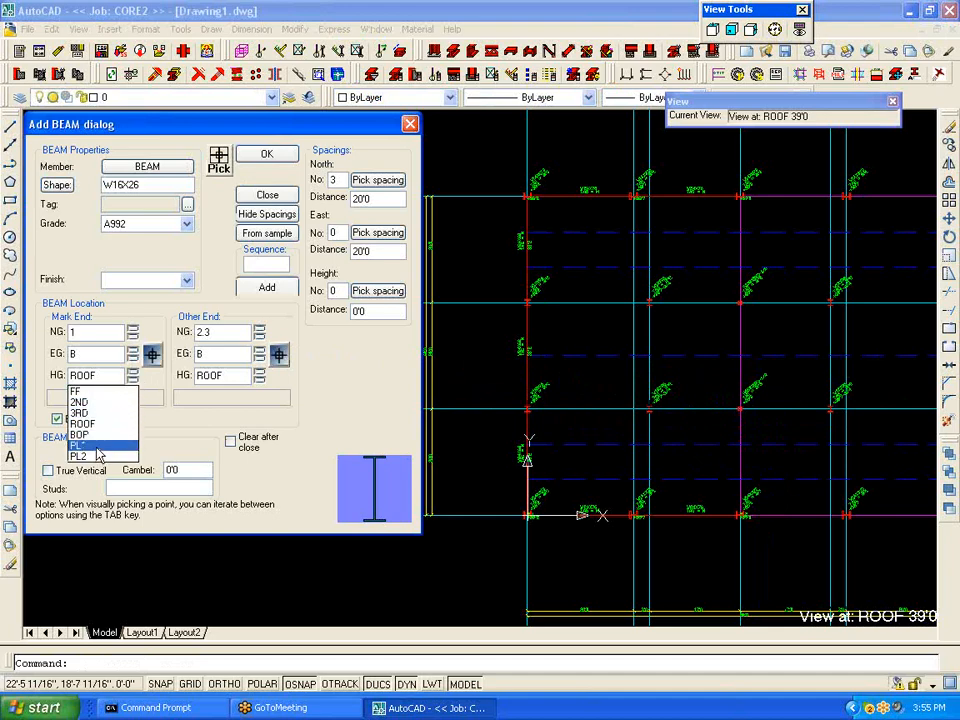
click(107, 446)
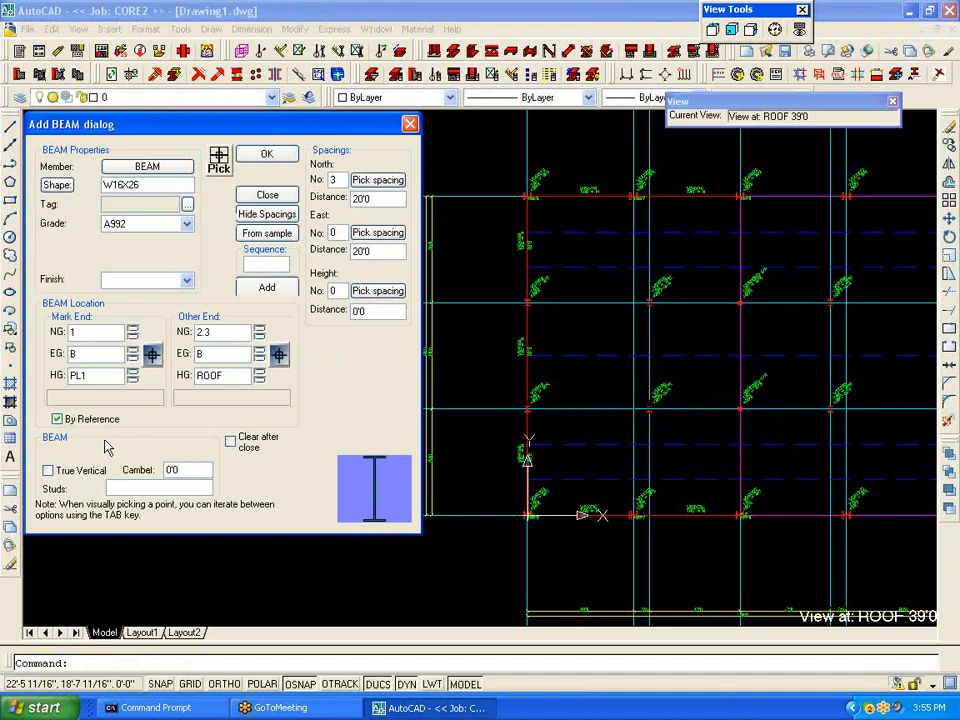
click(259, 375)
click(235, 448)
drag(338, 176, 307, 172)
text(2)
click(276, 290)
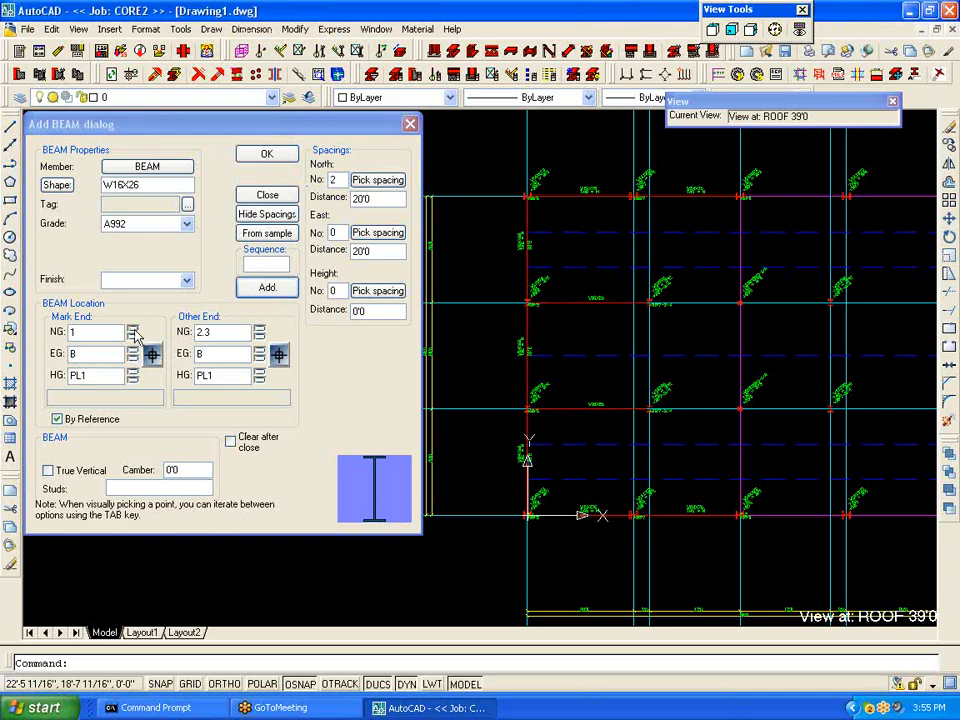
Step: Add the matching W16X26 beams from grid 2.3-B to 3-B, keeping the same height and north spacing
click(133, 332)
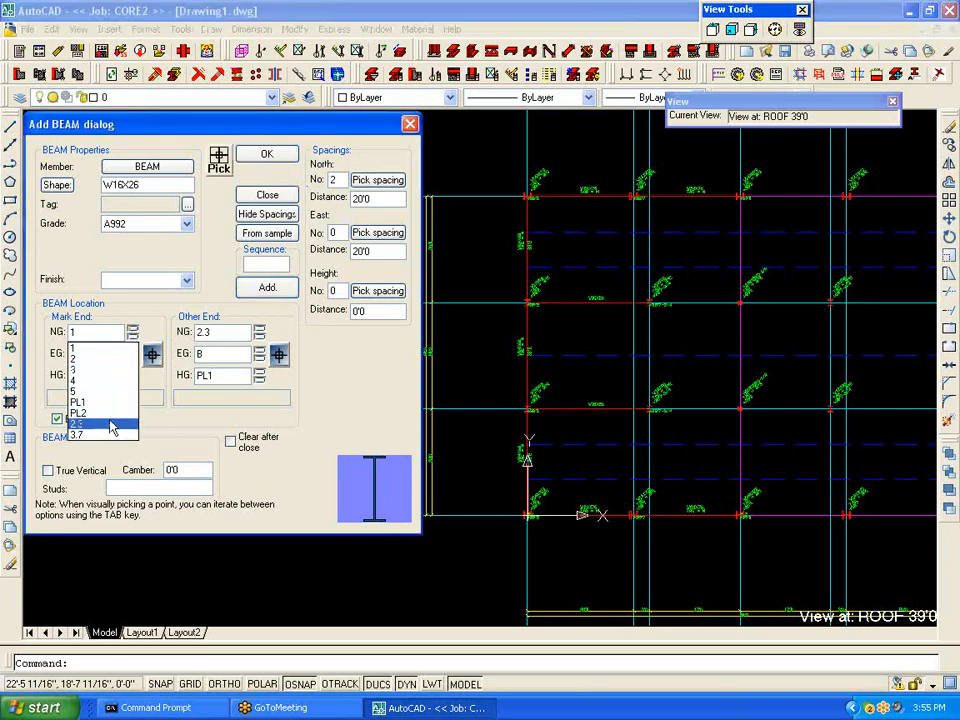
click(111, 430)
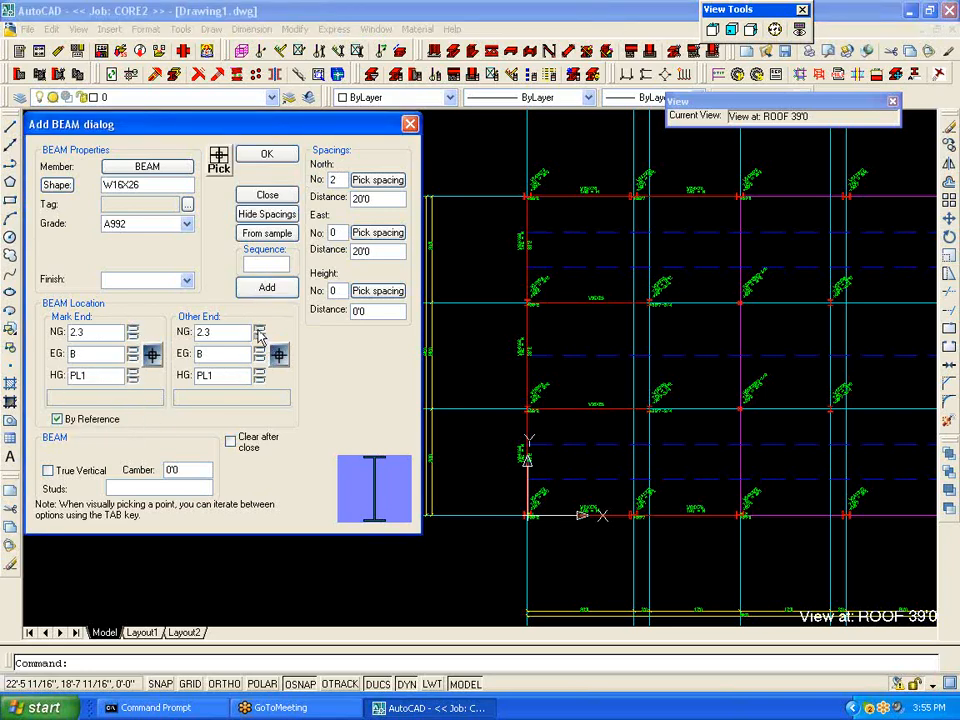
click(259, 333)
click(237, 370)
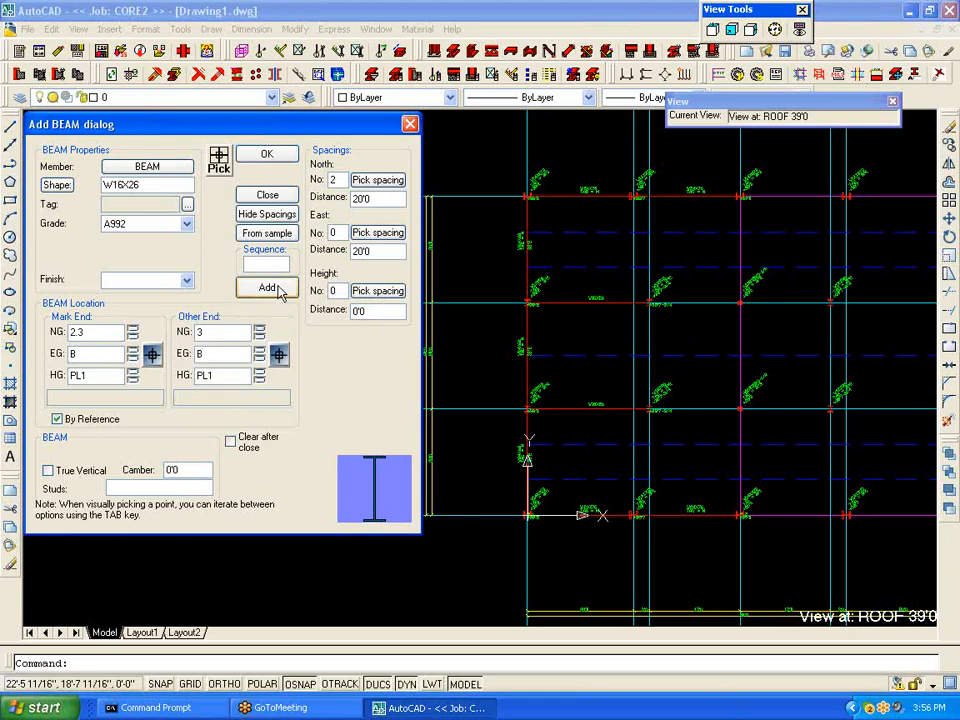
click(268, 288)
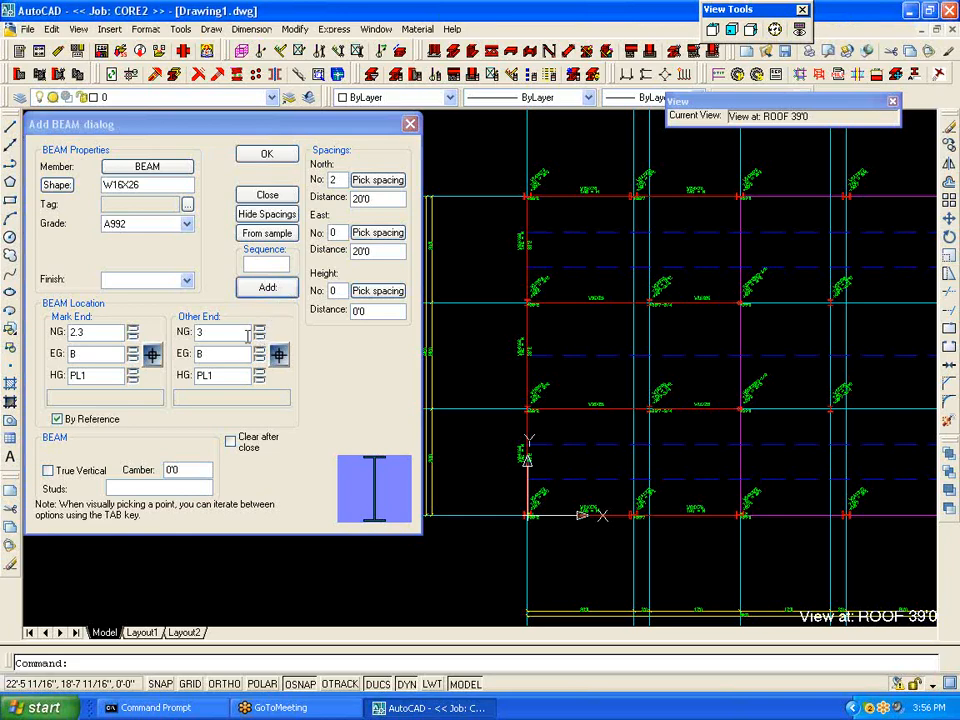
Step: Add a single skewed W16X26 beam from grid 2-A to 2.3-B with both ends at height PL1 and spacings hidden
click(152, 357)
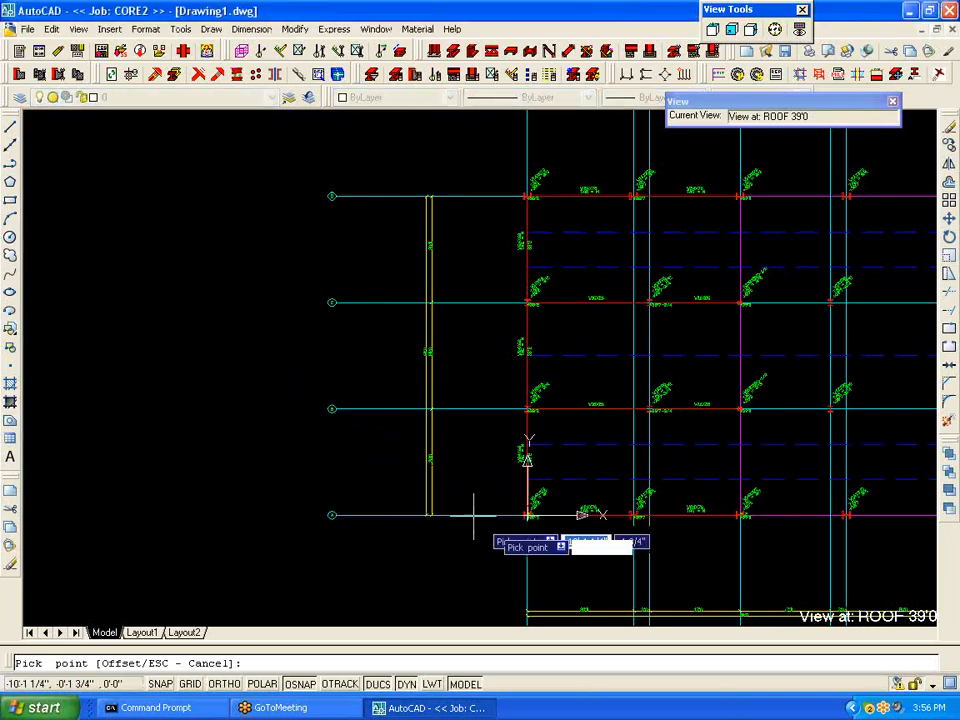
click(633, 515)
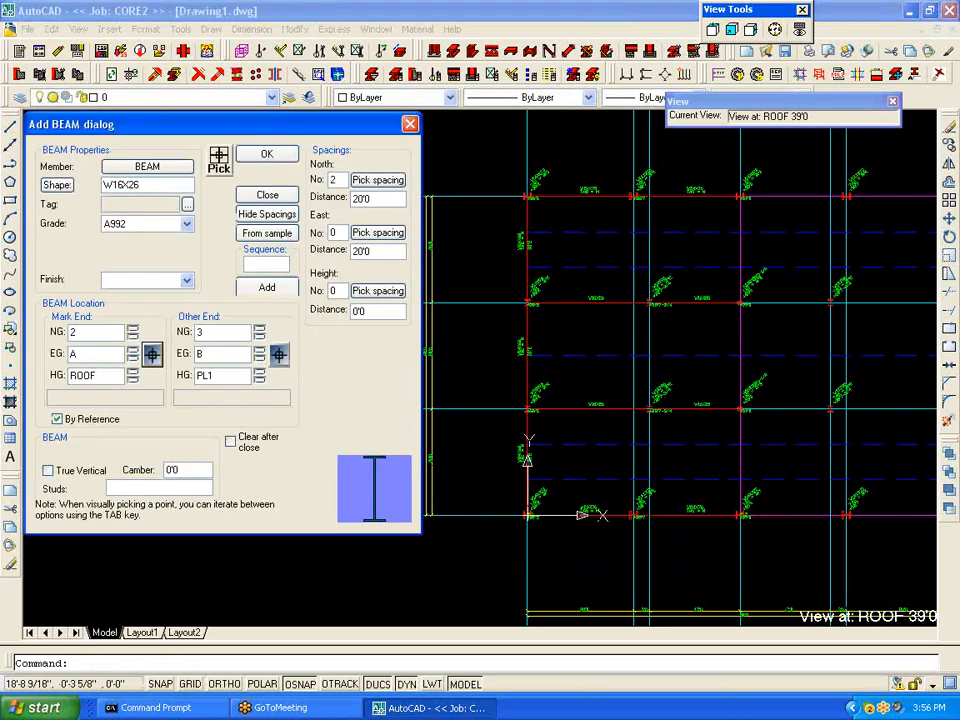
click(279, 354)
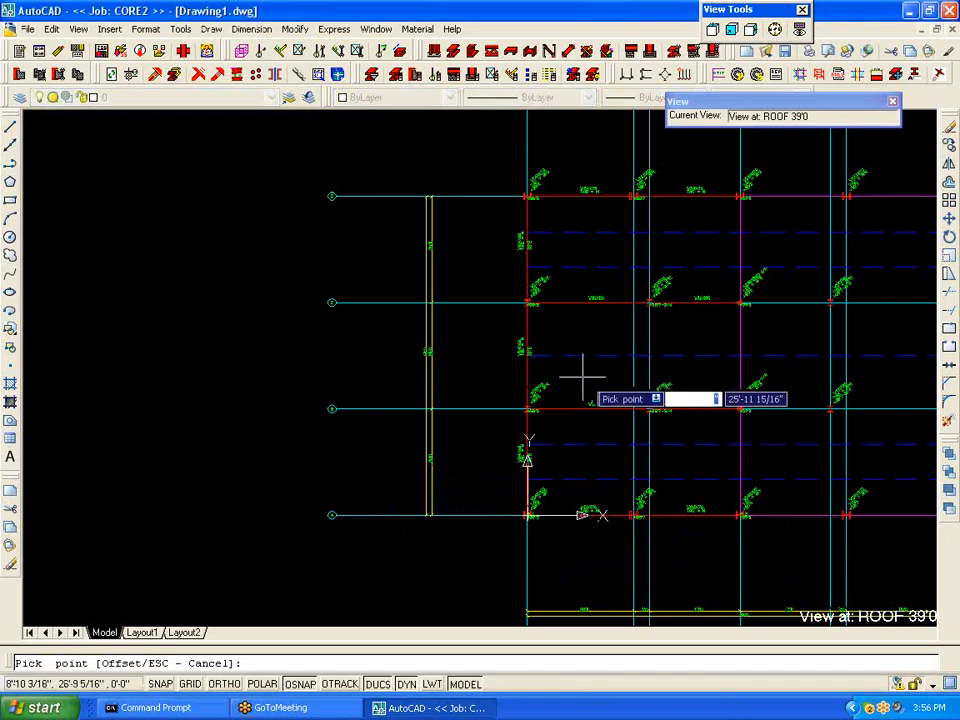
click(649, 409)
double_click(120, 375)
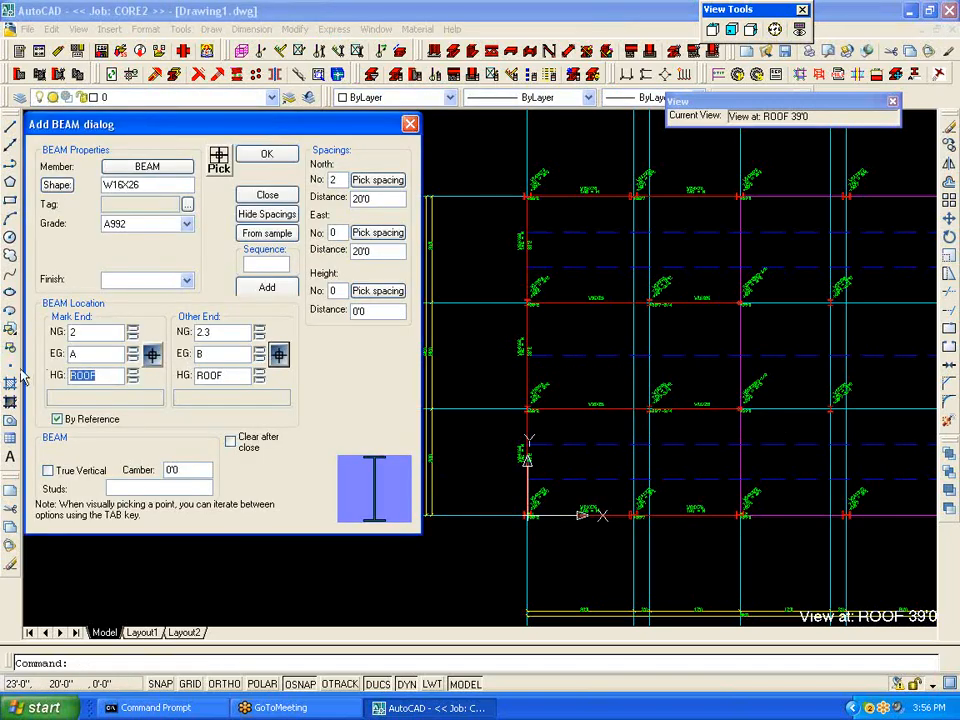
text(PL1)
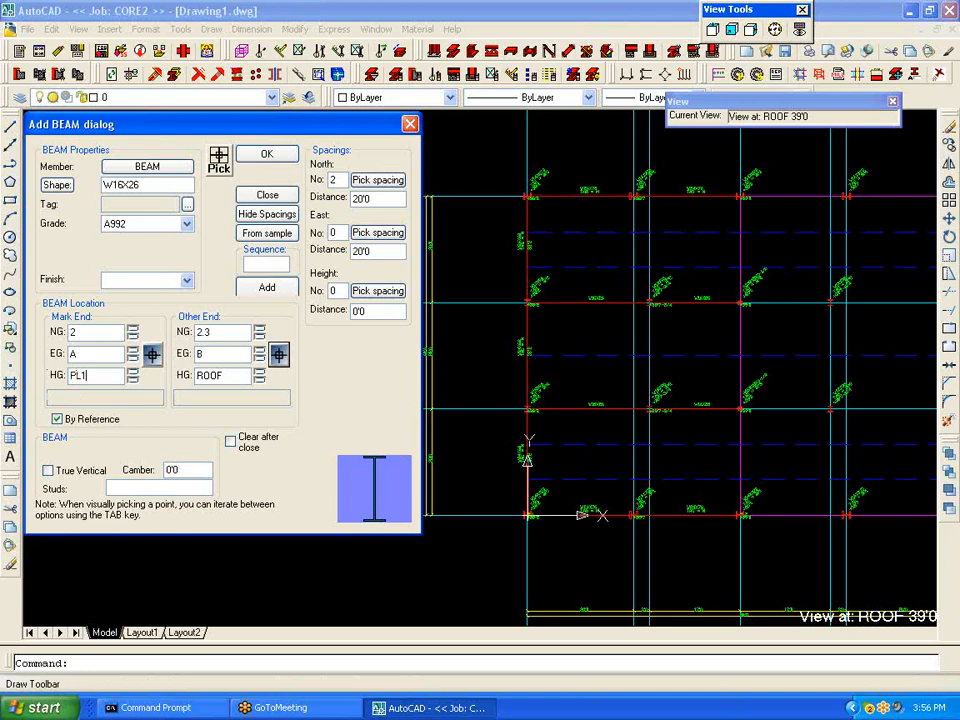
double_click(239, 375)
text(PL1)
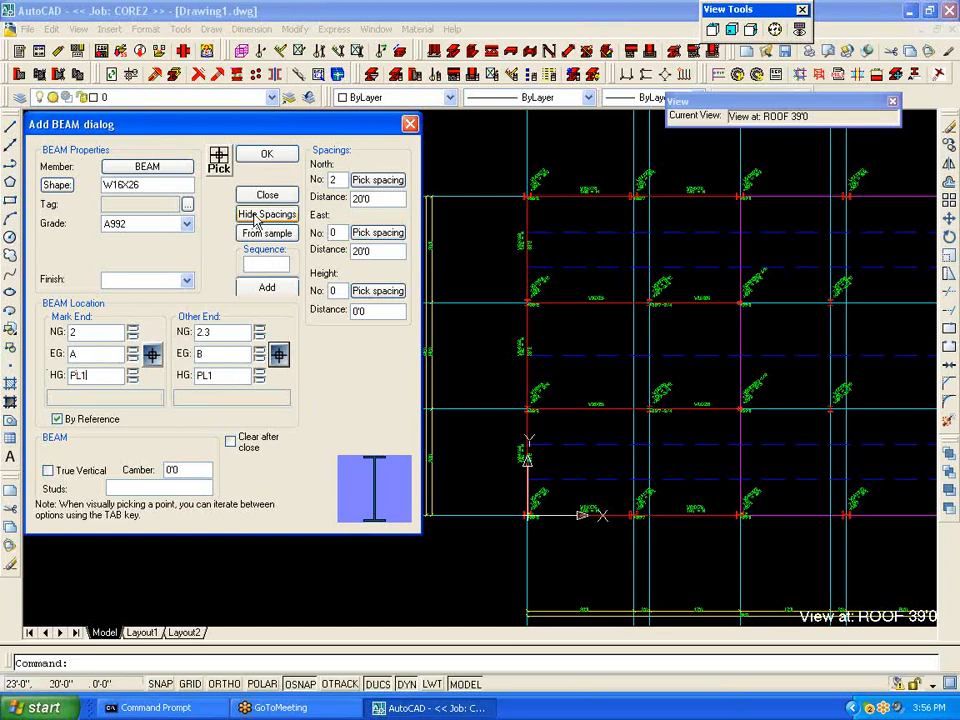
click(266, 214)
click(267, 288)
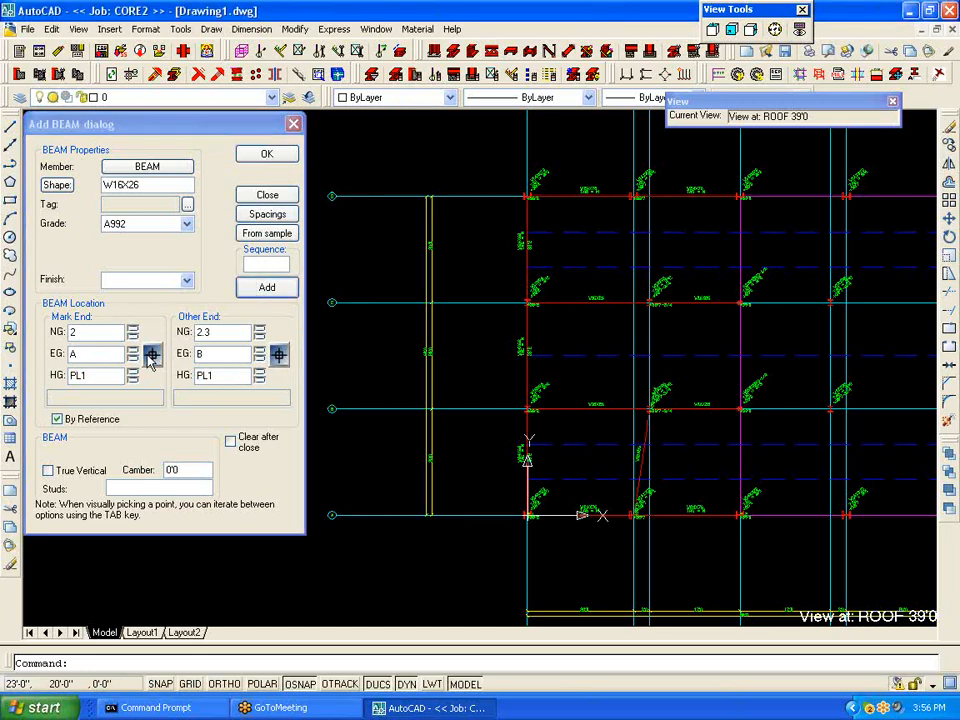
Step: Add a skewed W16X26 beam from grid 2-D to 2.3-C with both ends at height PL1
click(153, 356)
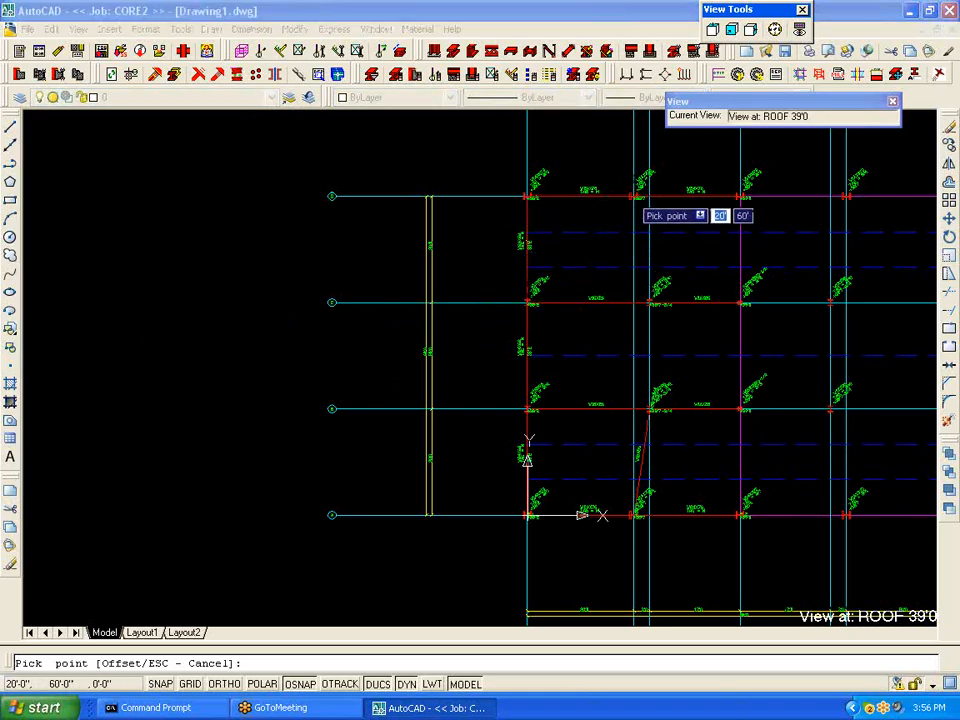
click(634, 195)
click(278, 354)
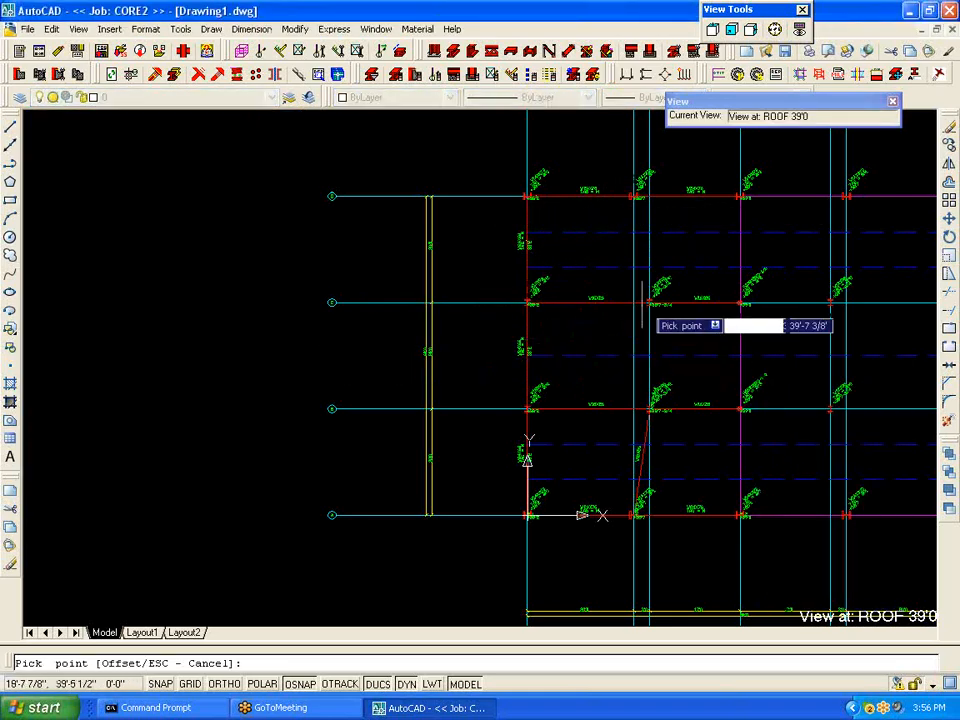
click(649, 302)
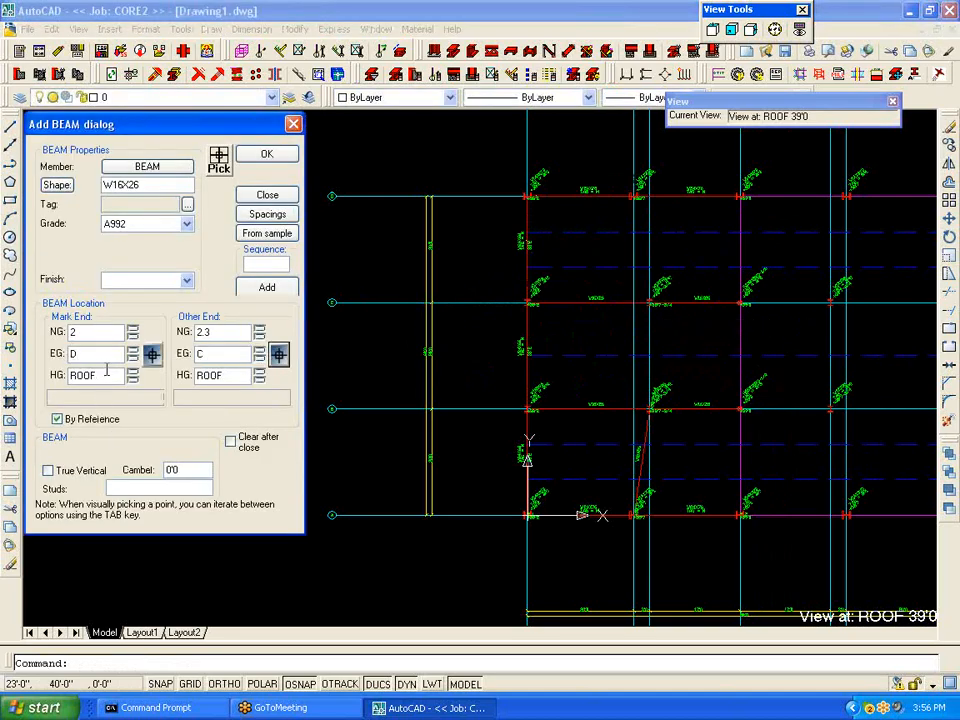
double_click(106, 370)
text(PL1)
click(260, 375)
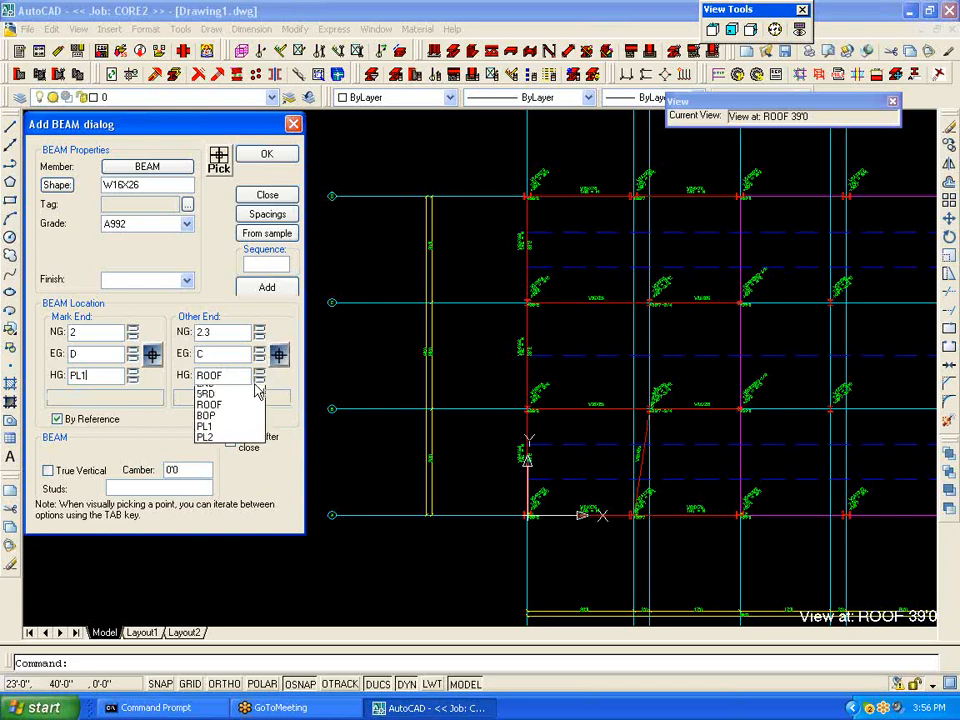
click(244, 447)
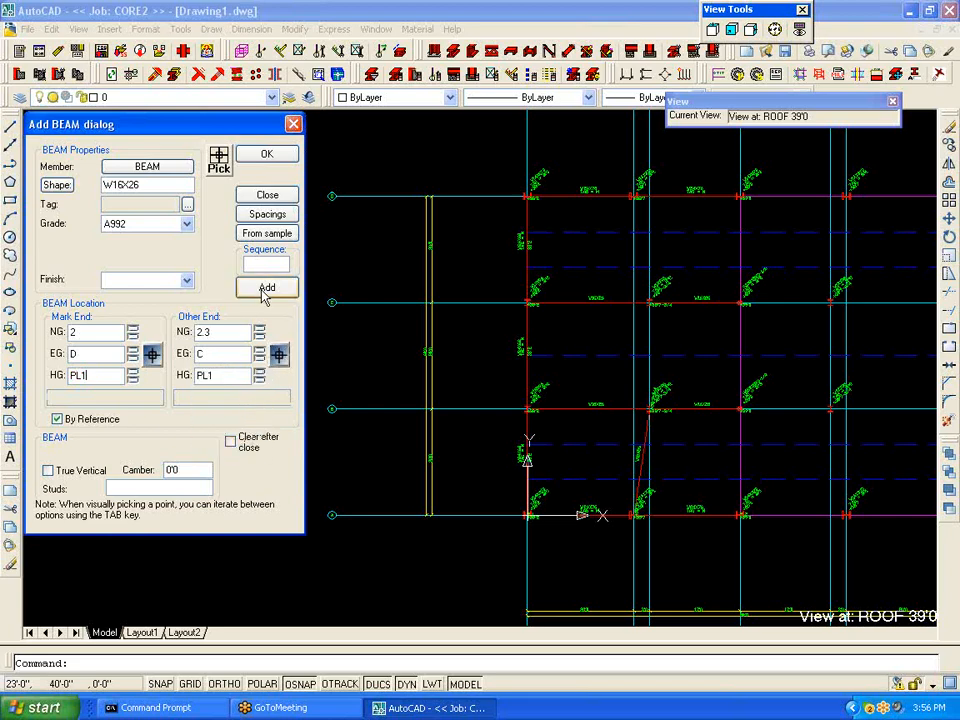
click(267, 290)
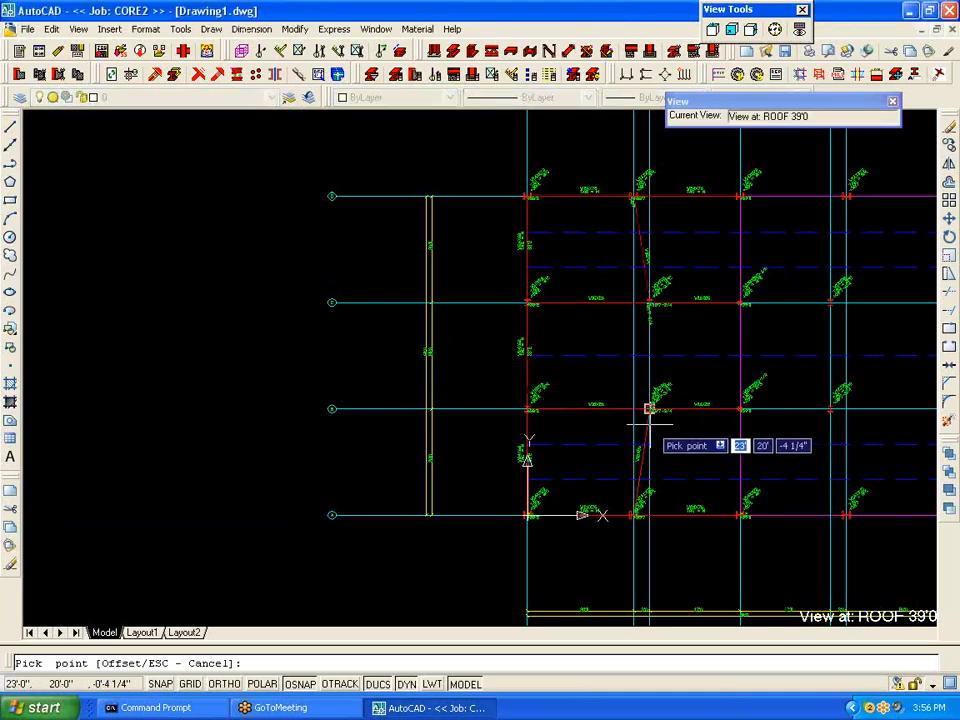
Step: Add a W16X26 beam from grid 2.3-B to 2.3-C with both ends at height PL1
key(Escape)
click(279, 354)
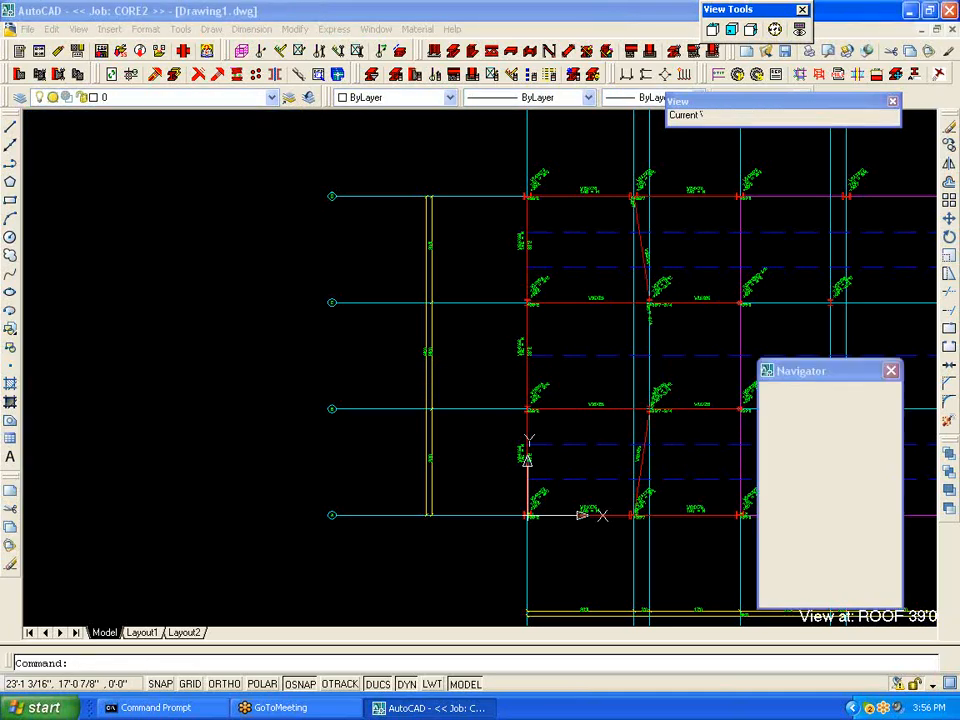
click(650, 302)
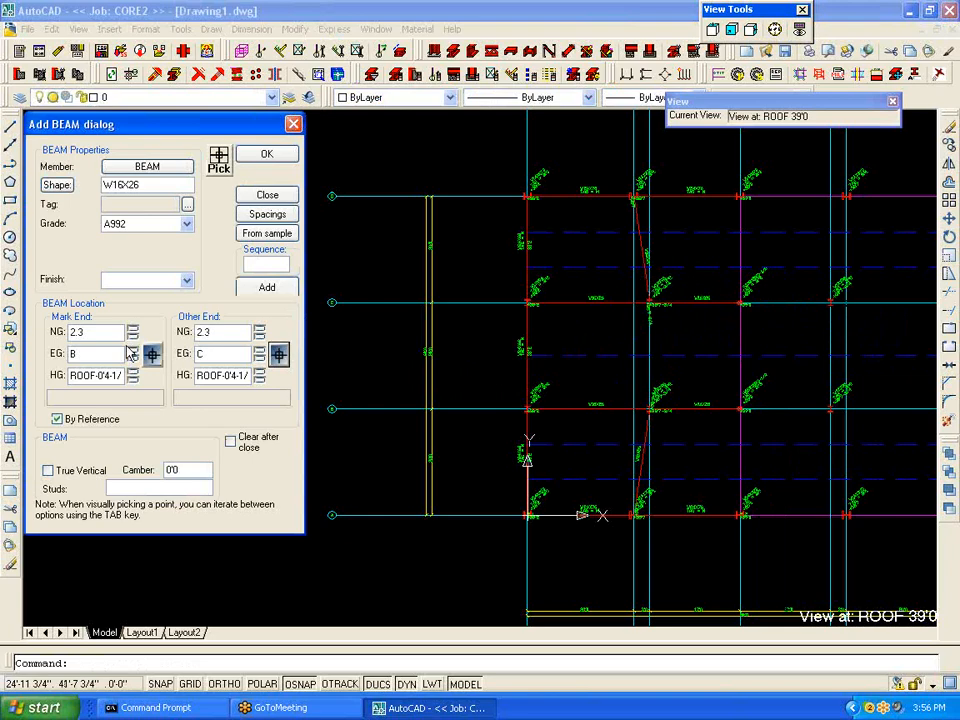
drag(70, 375, 136, 390)
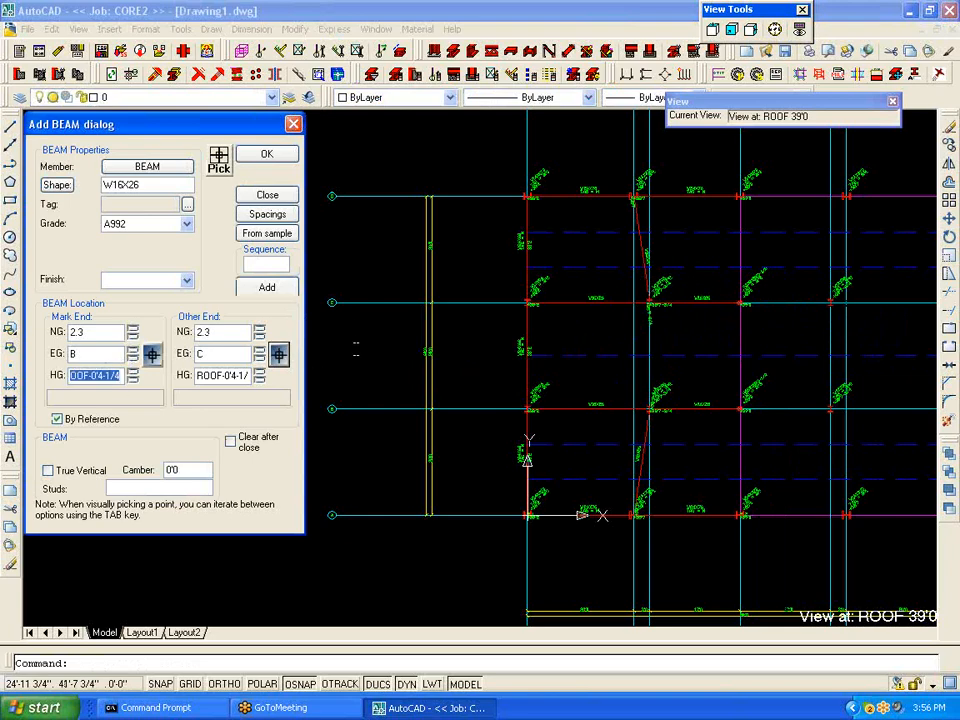
text(PL1)
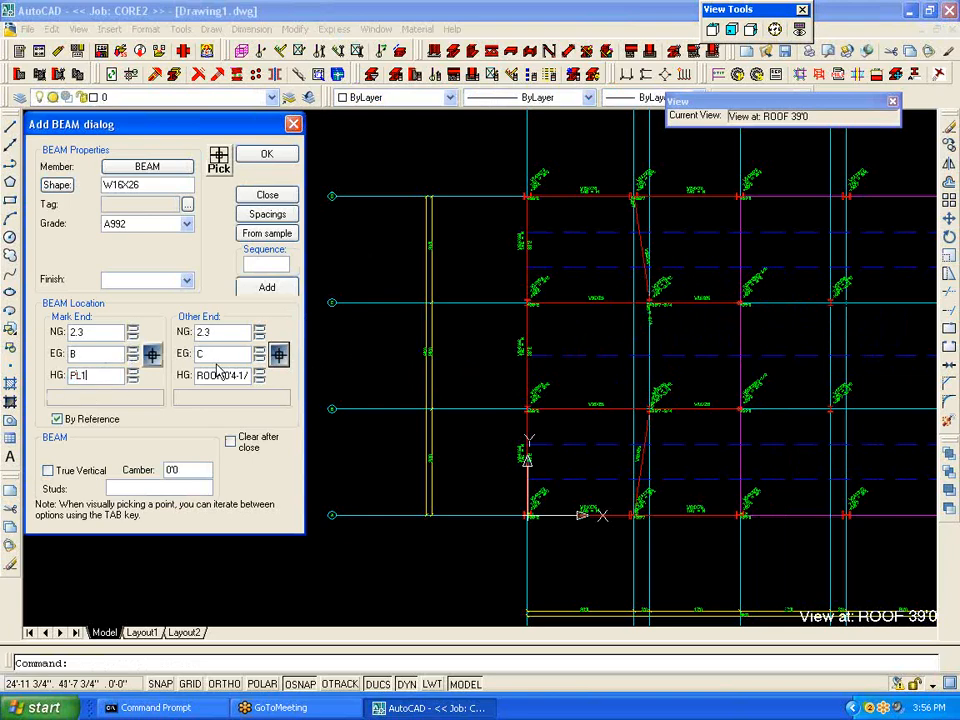
drag(198, 377, 396, 350)
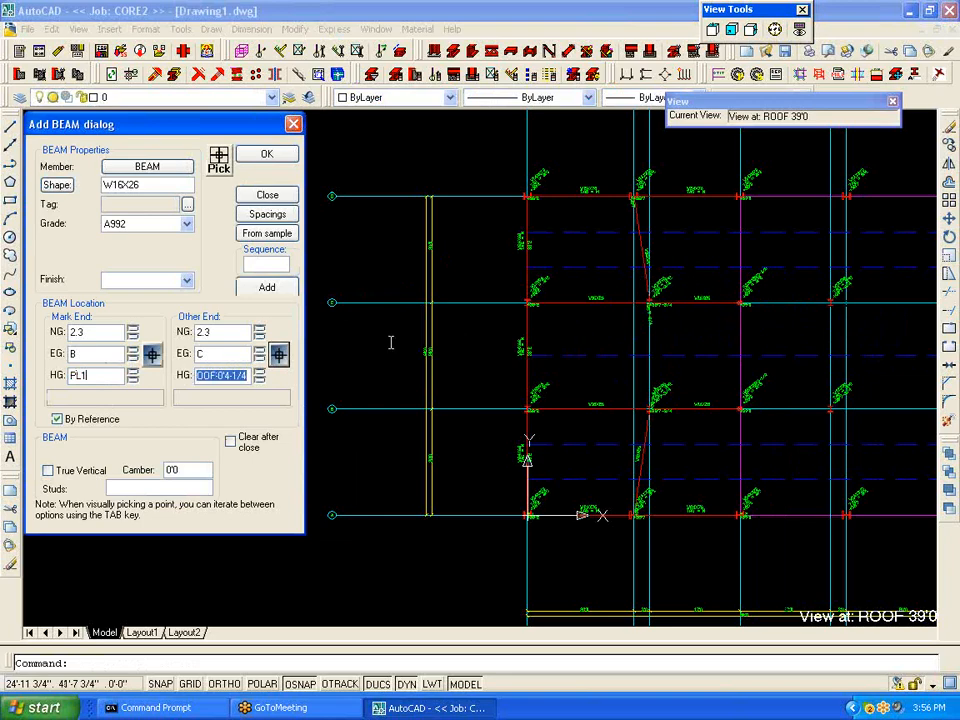
text(PL1)
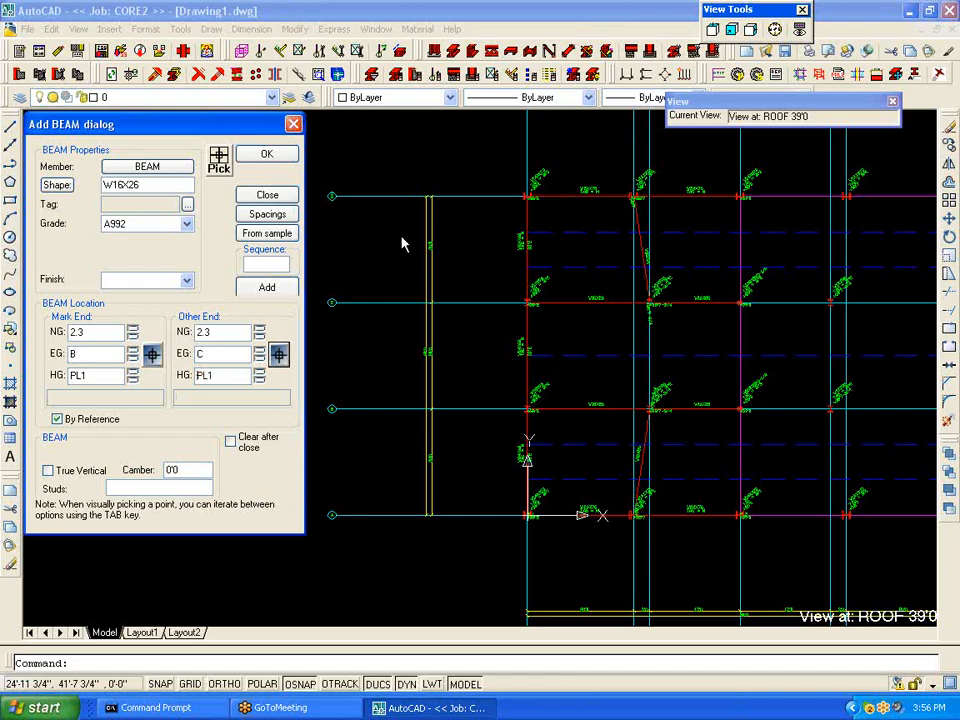
text(R)
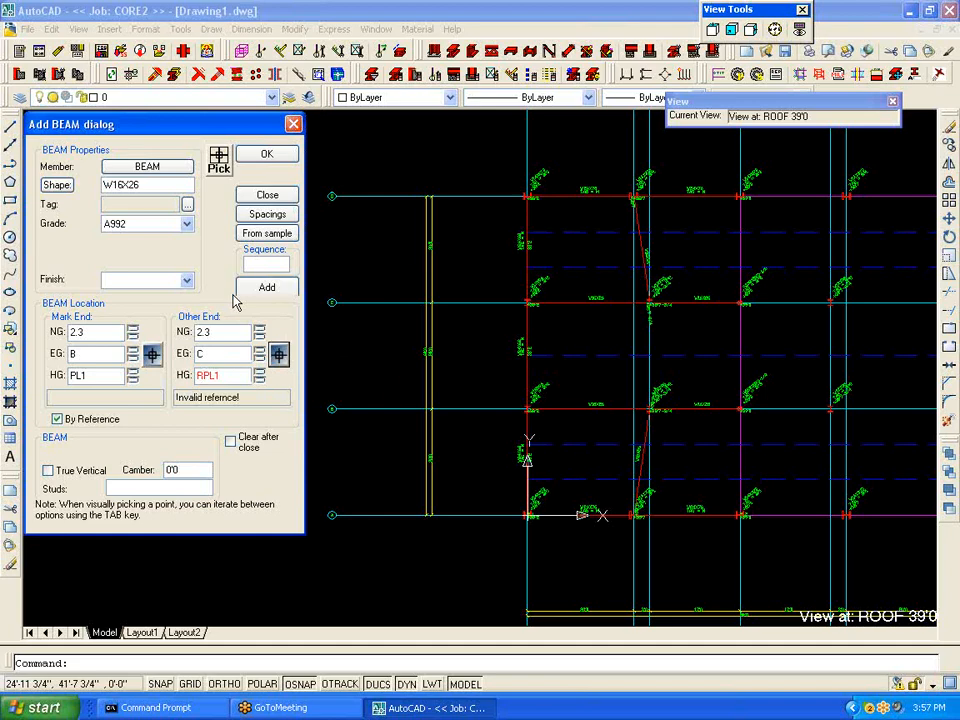
key(BackSpace)
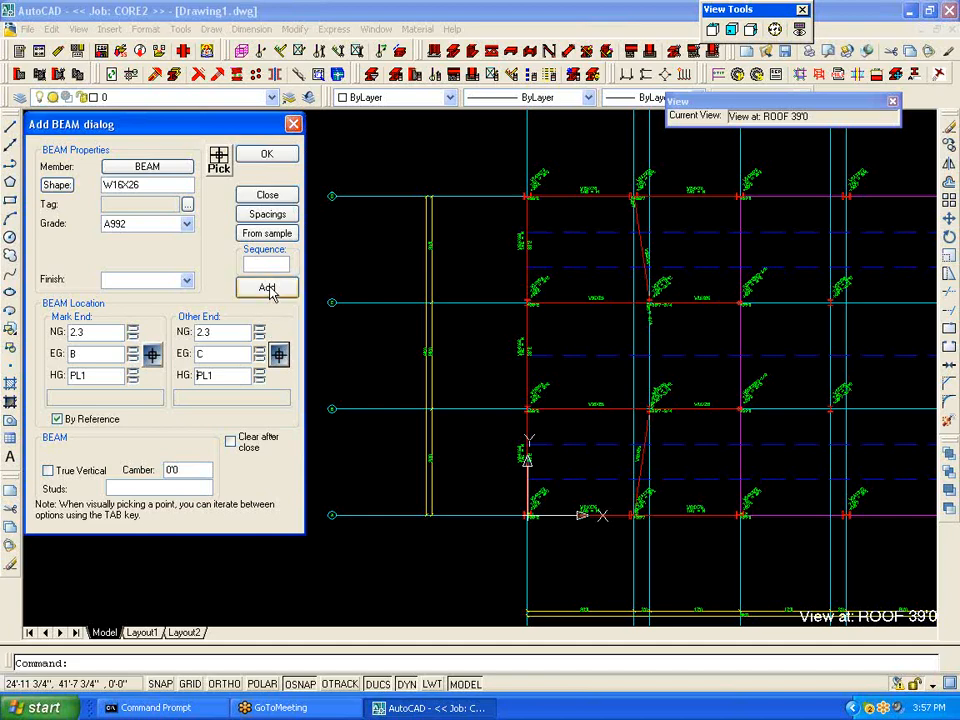
click(268, 289)
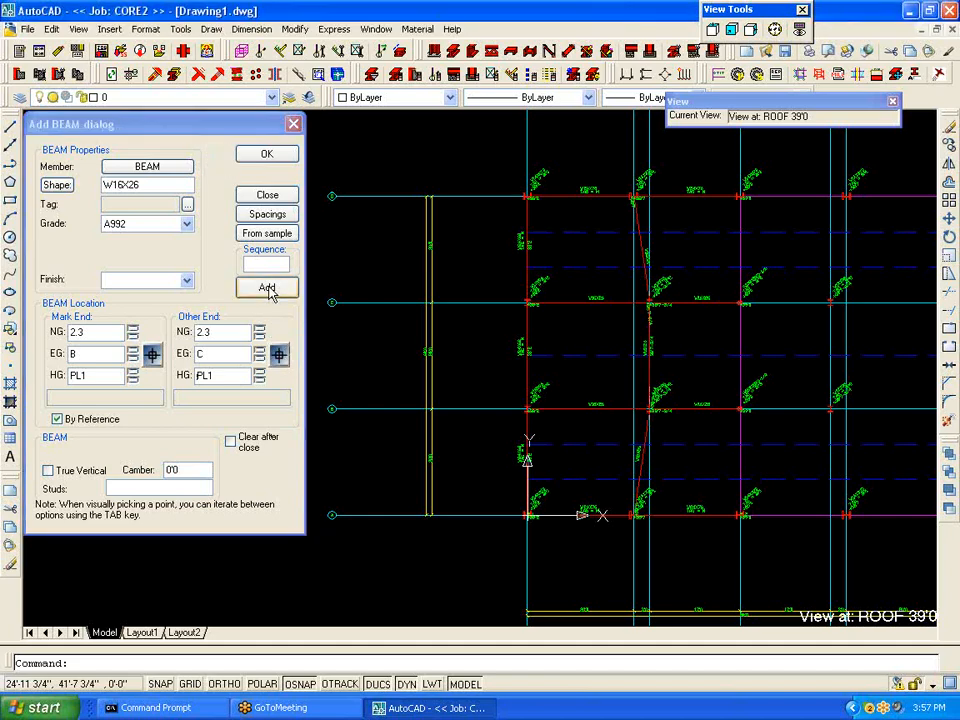
Step: Add the W16X26 beams along grid 3, starting from 3-A to 3-B at height PL1, spaced 3 north at 20'0
click(740, 515)
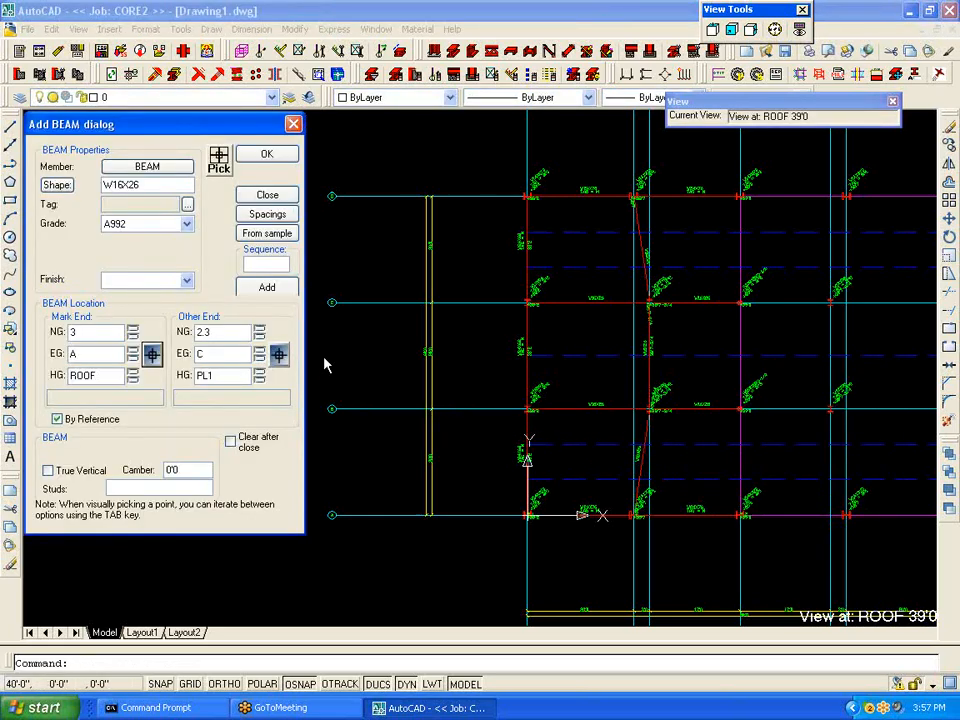
click(279, 355)
click(740, 409)
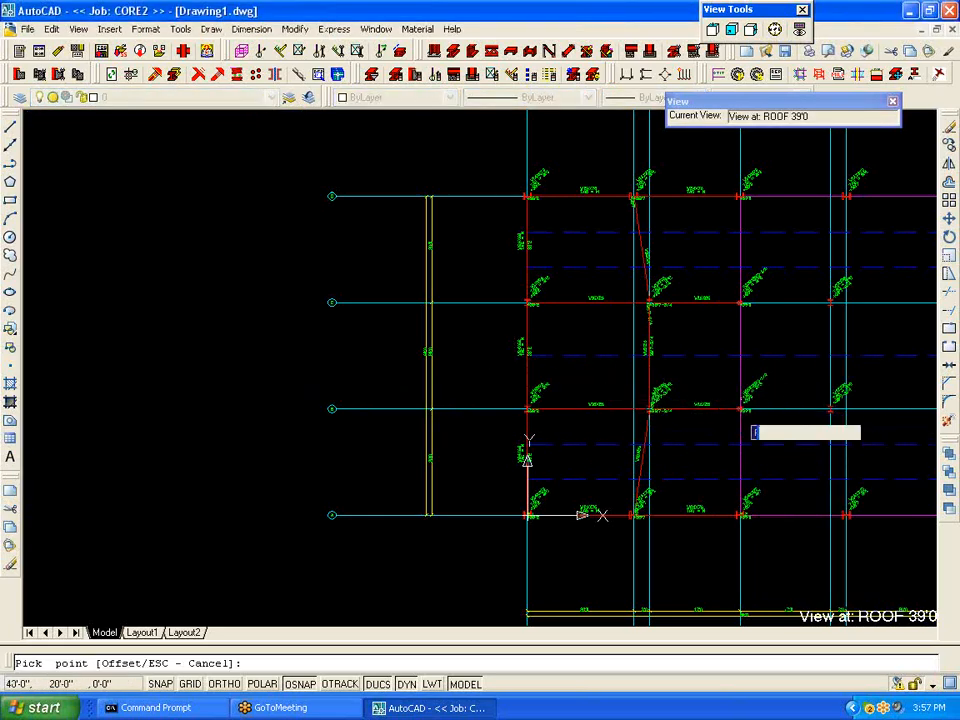
click(133, 376)
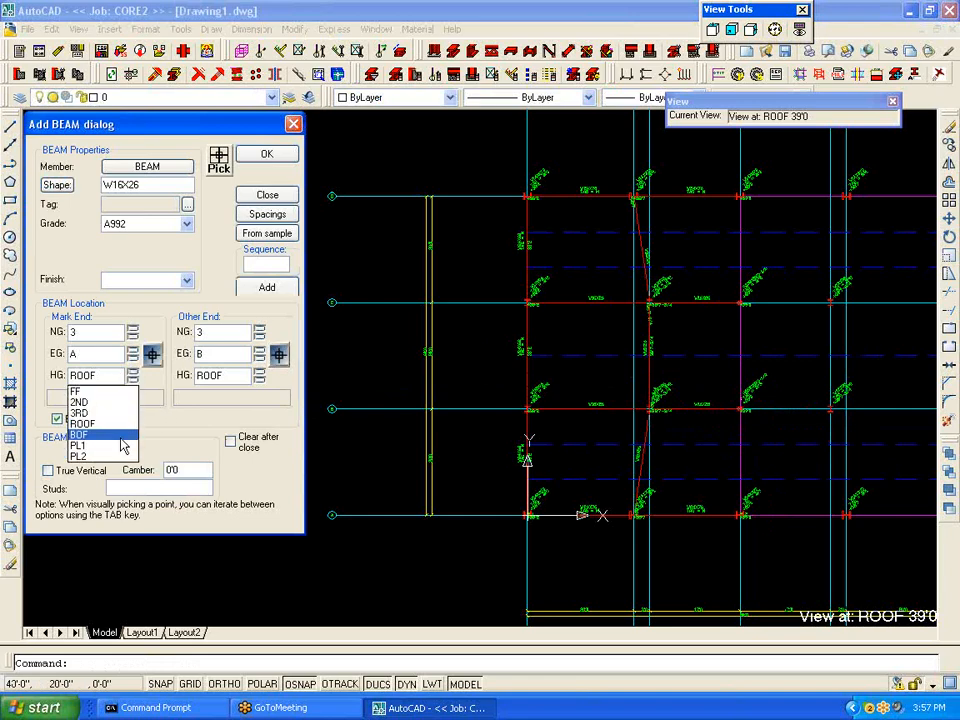
click(124, 447)
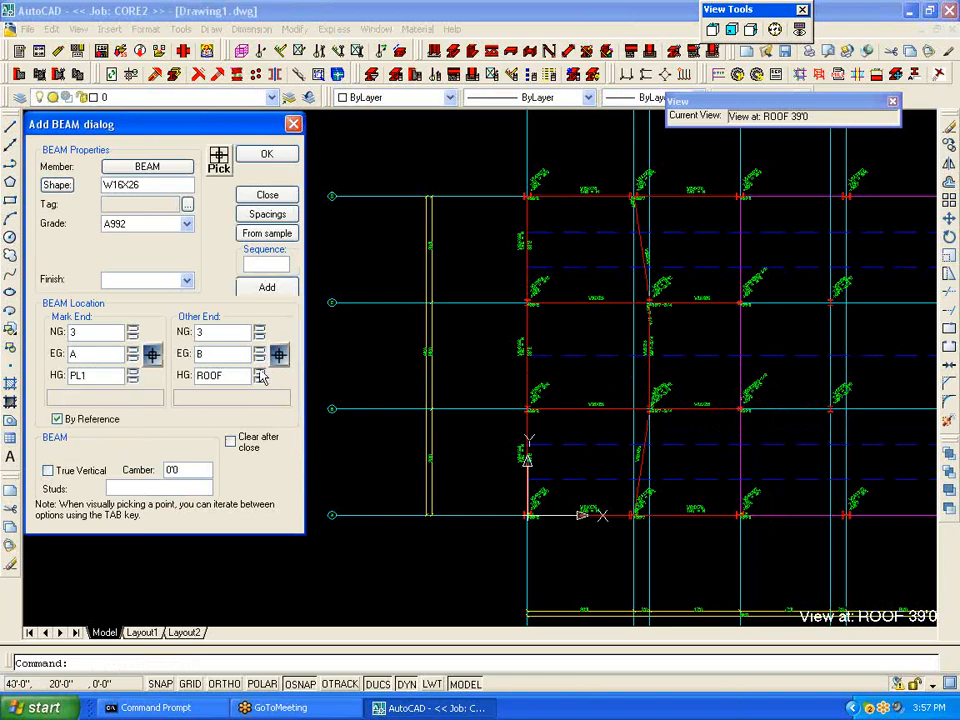
click(260, 376)
click(212, 451)
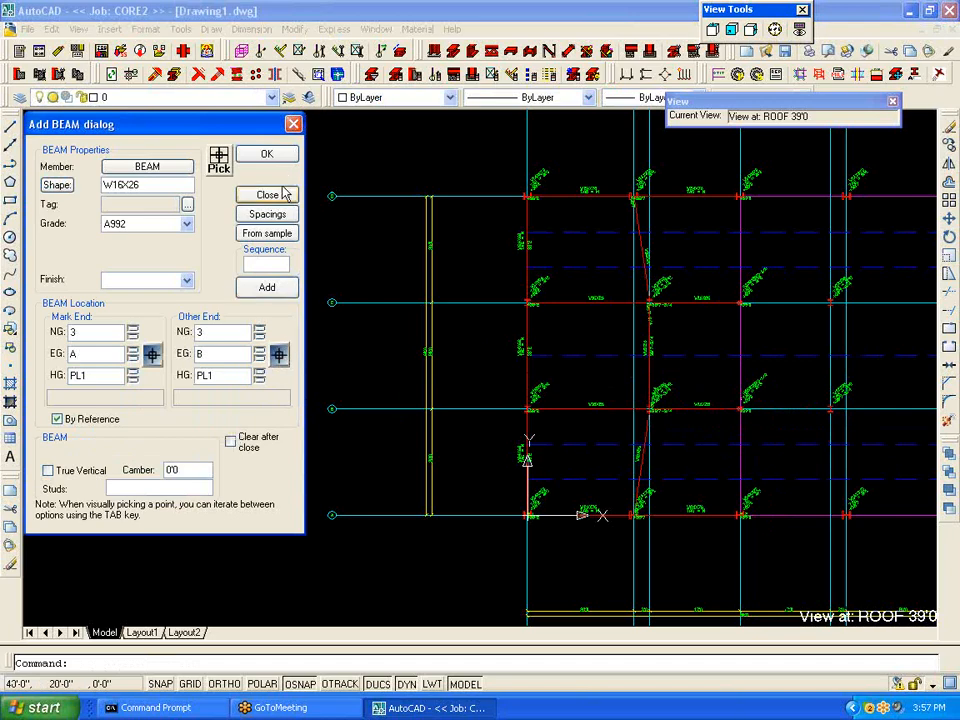
click(268, 214)
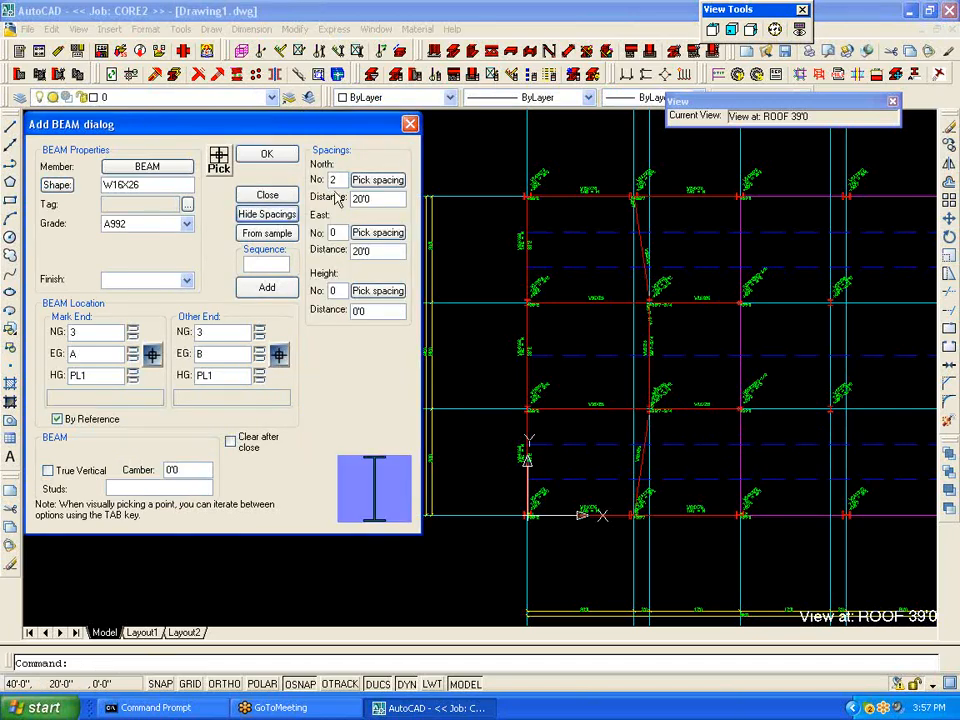
double_click(338, 180)
text(3)
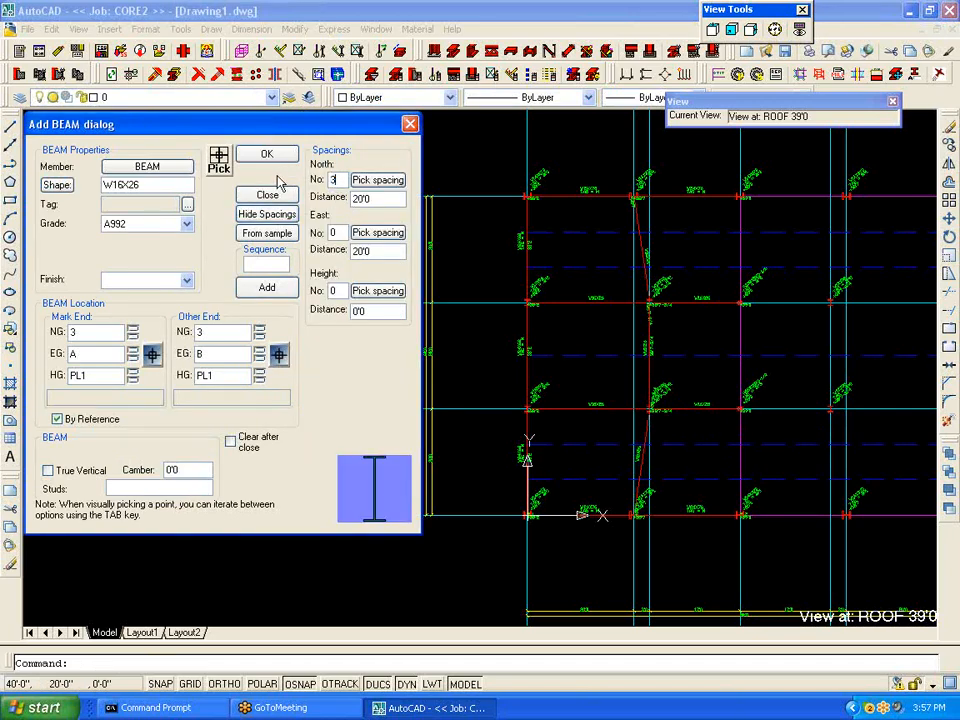
click(267, 287)
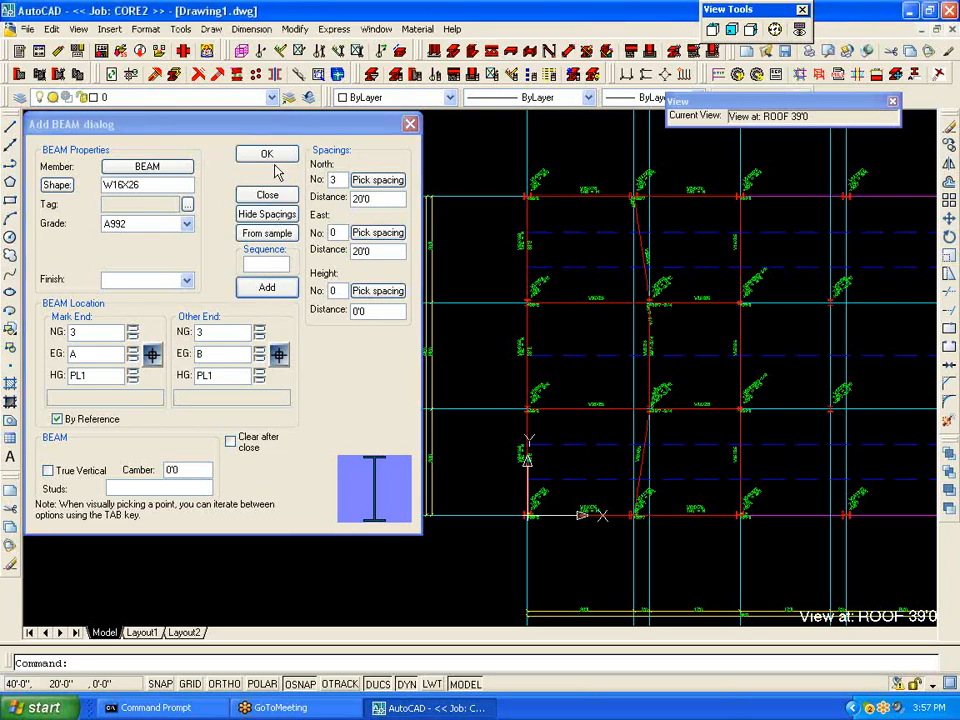
Step: Finish adding beams and save the project
click(267, 154)
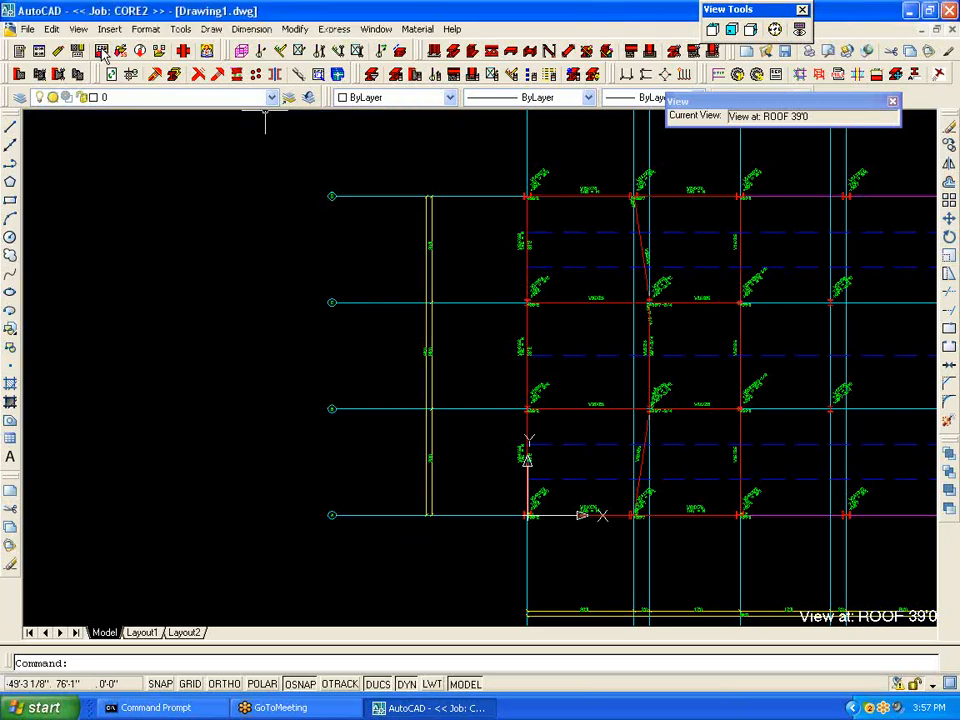
click(103, 51)
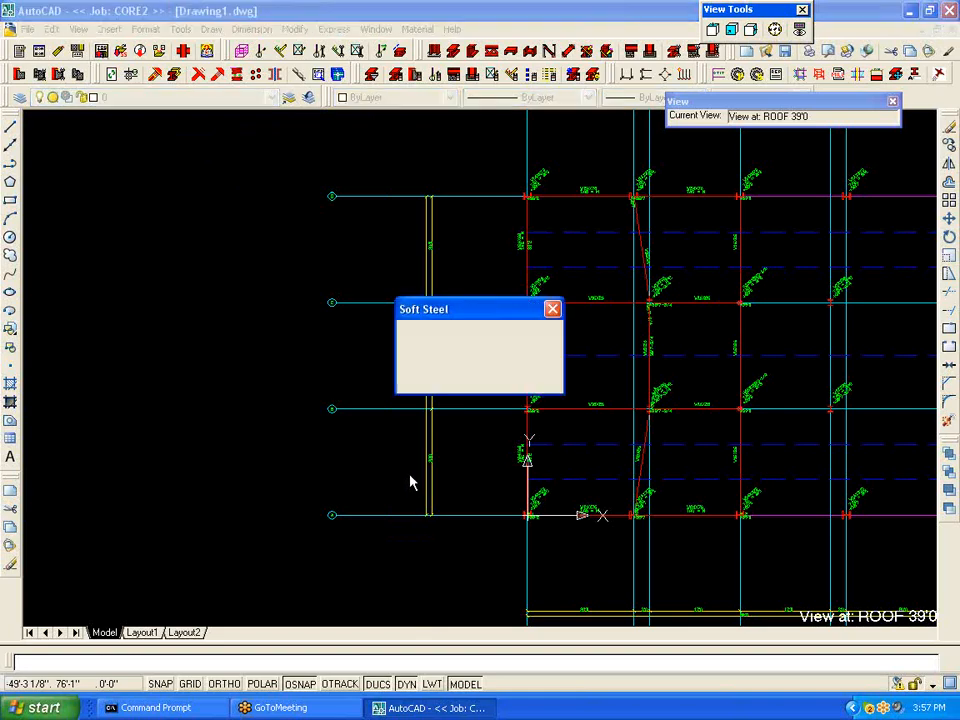
click(476, 376)
Step: Hide all columns on the roof plan by switching the COLUMN filter to Hide
mouse_move(497, 492)
middle_down()
mouse_move(466, 467)
mouse_move(422, 467)
middle_up()
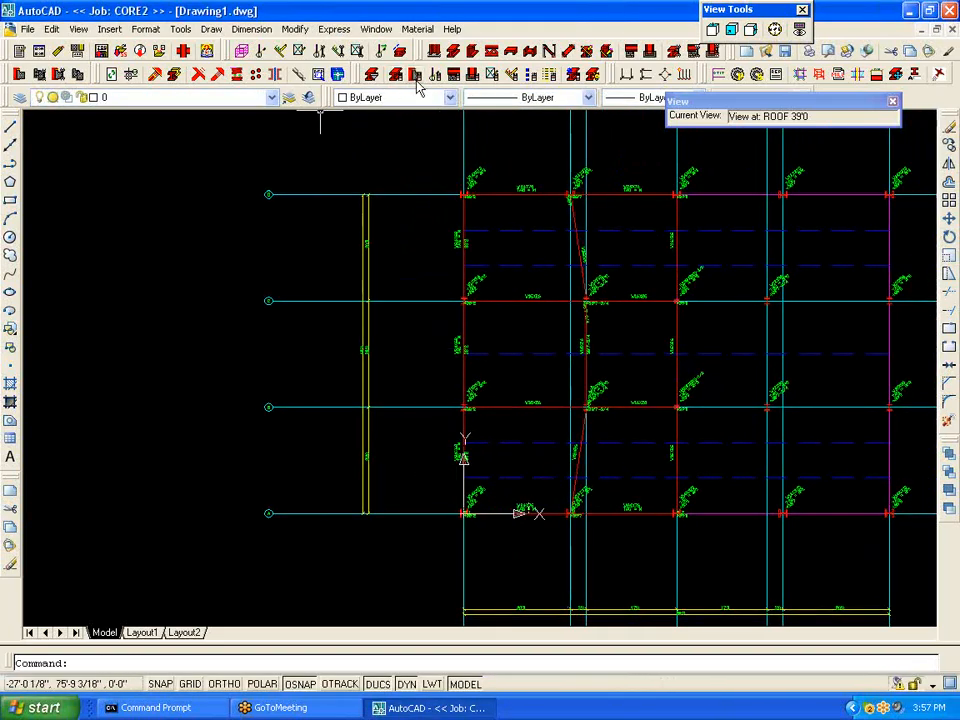
click(370, 76)
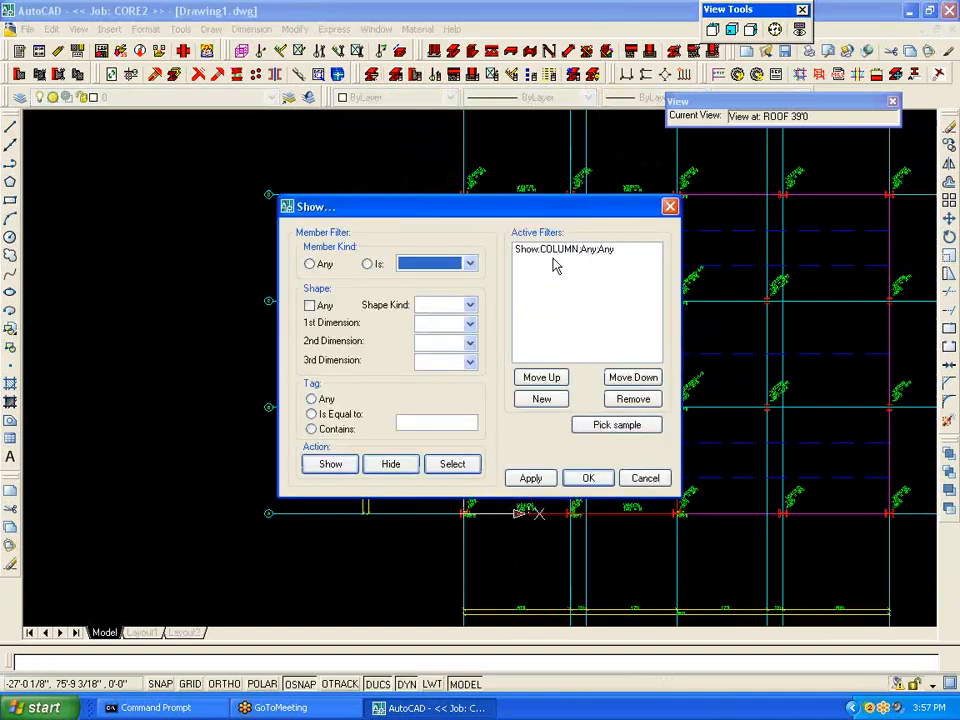
click(555, 249)
click(388, 466)
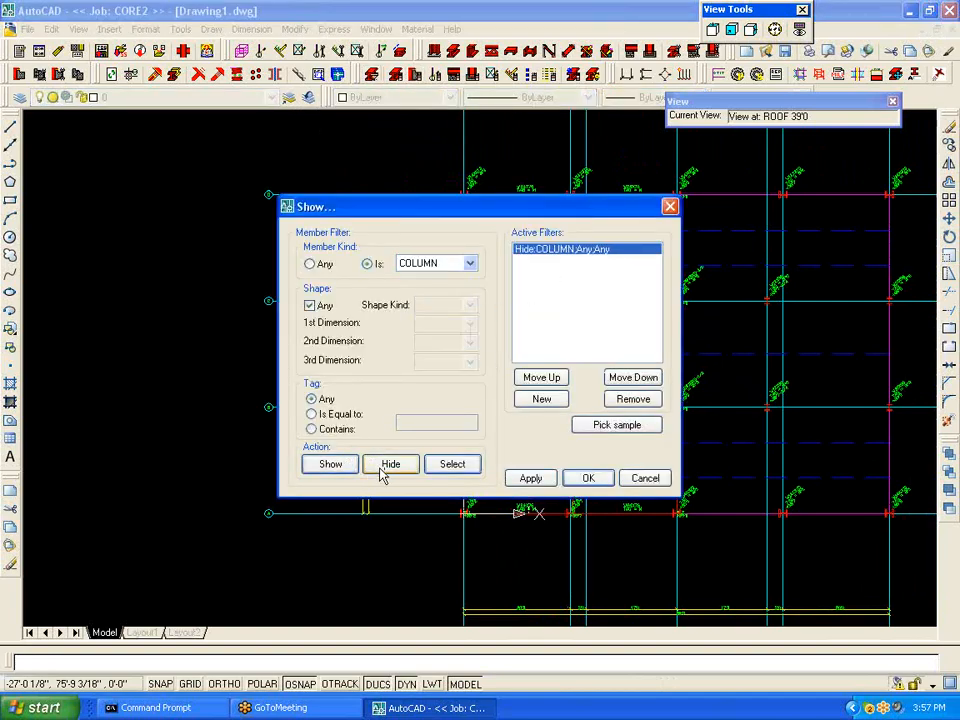
click(530, 478)
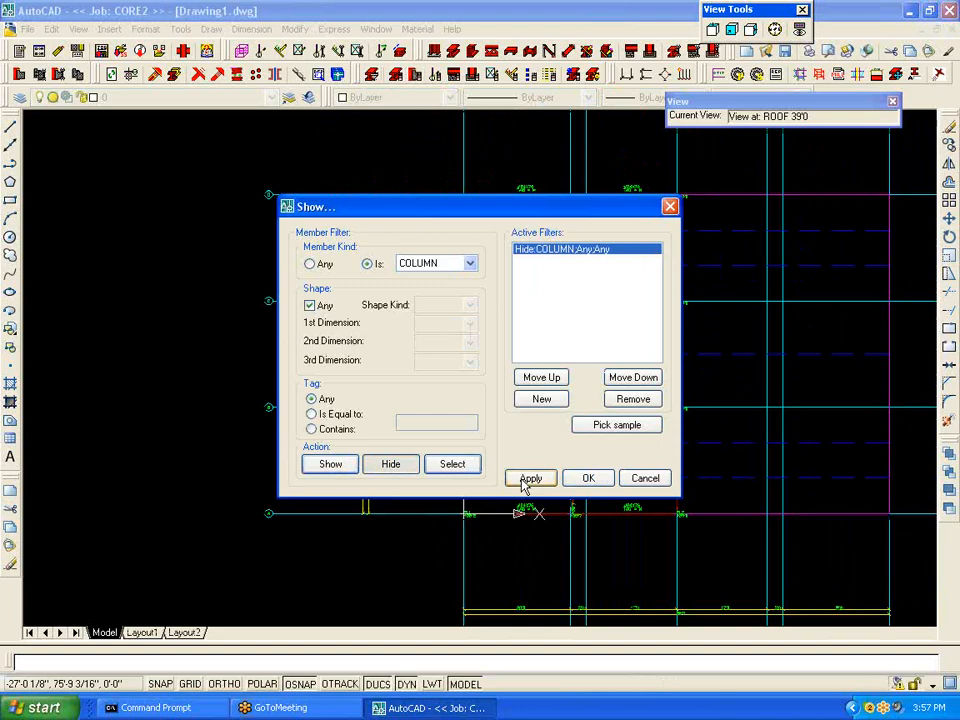
click(588, 478)
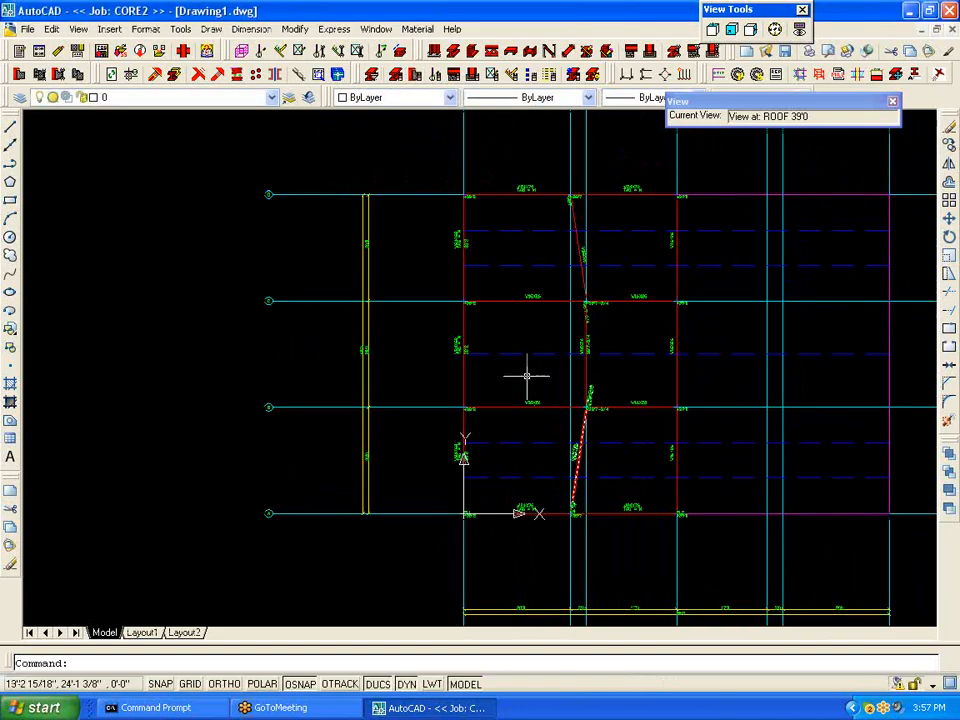
Step: Mirror the roof beams between grids 1 and 3 about grid line 3 from A to D, keeping the source beams
click(274, 76)
click(402, 534)
click(710, 178)
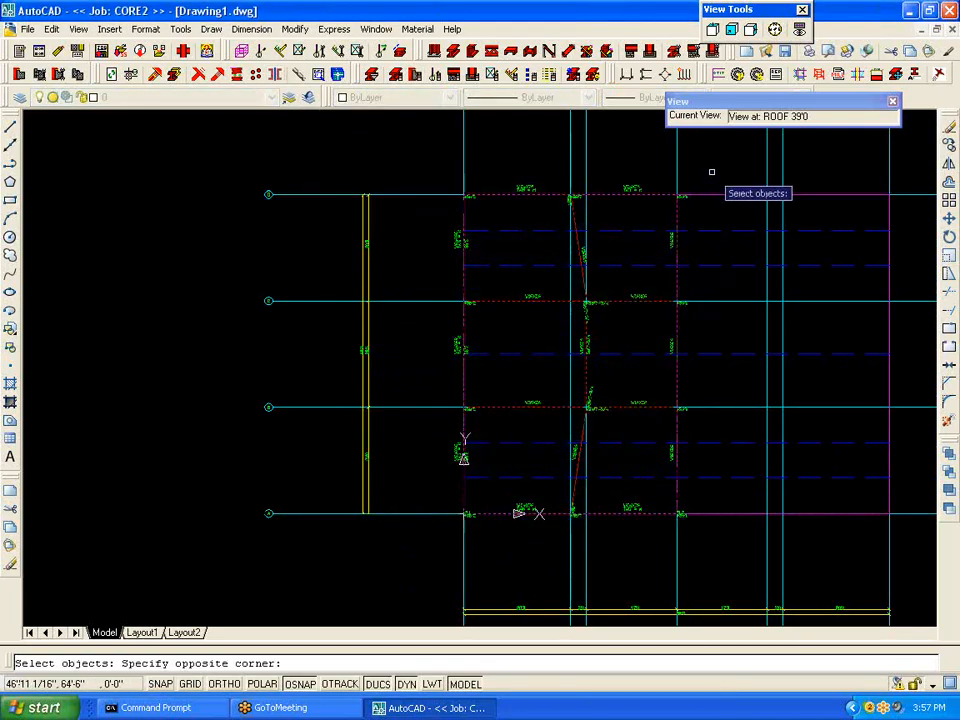
key(Return)
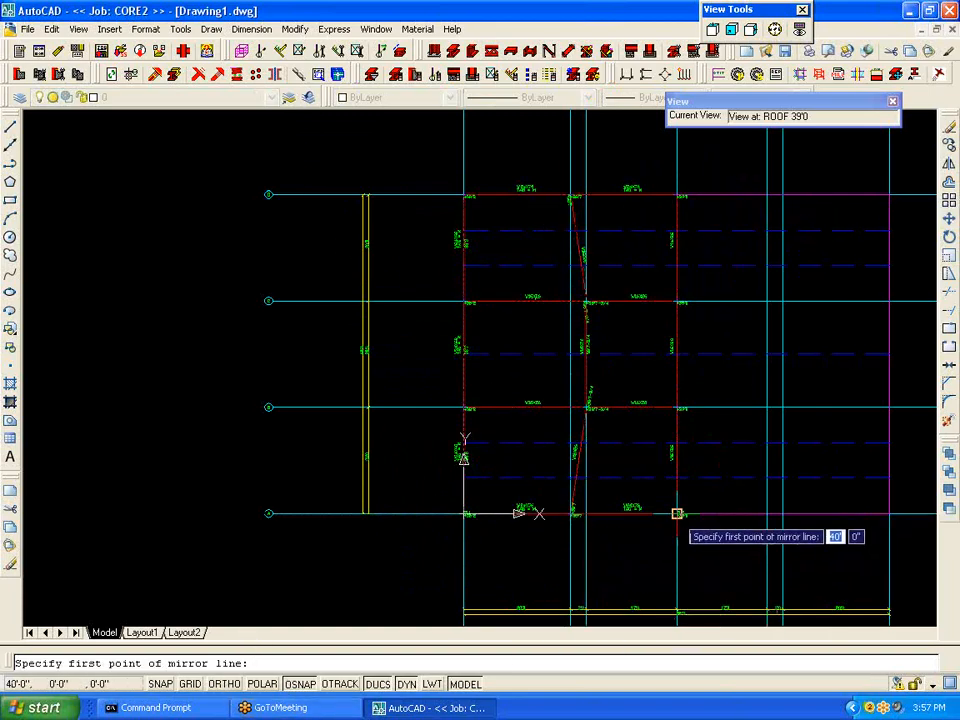
click(678, 513)
click(678, 191)
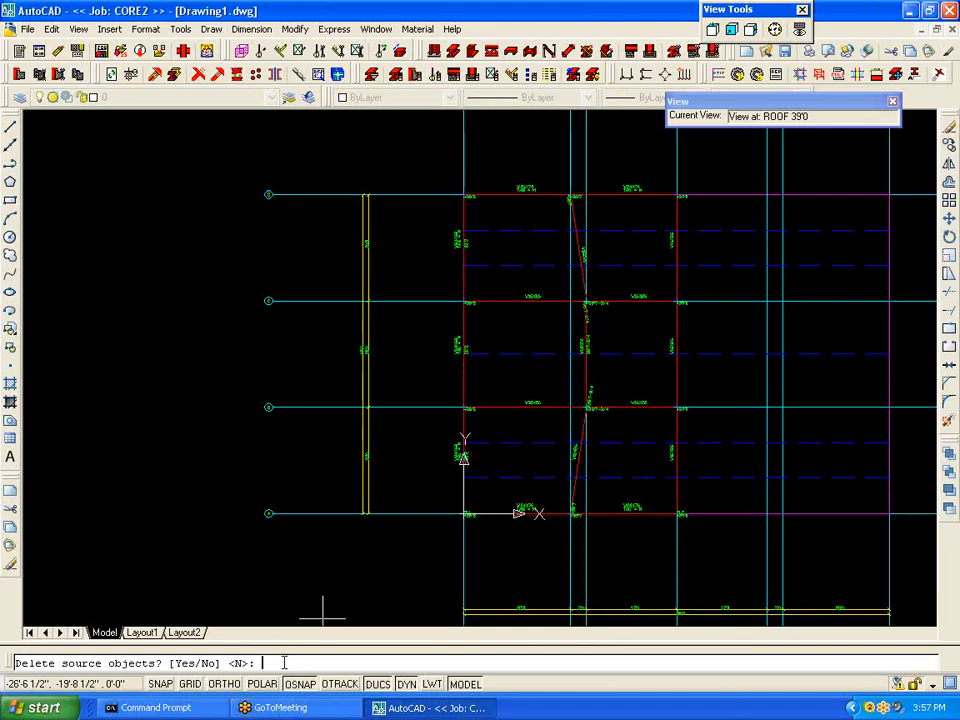
key(Return)
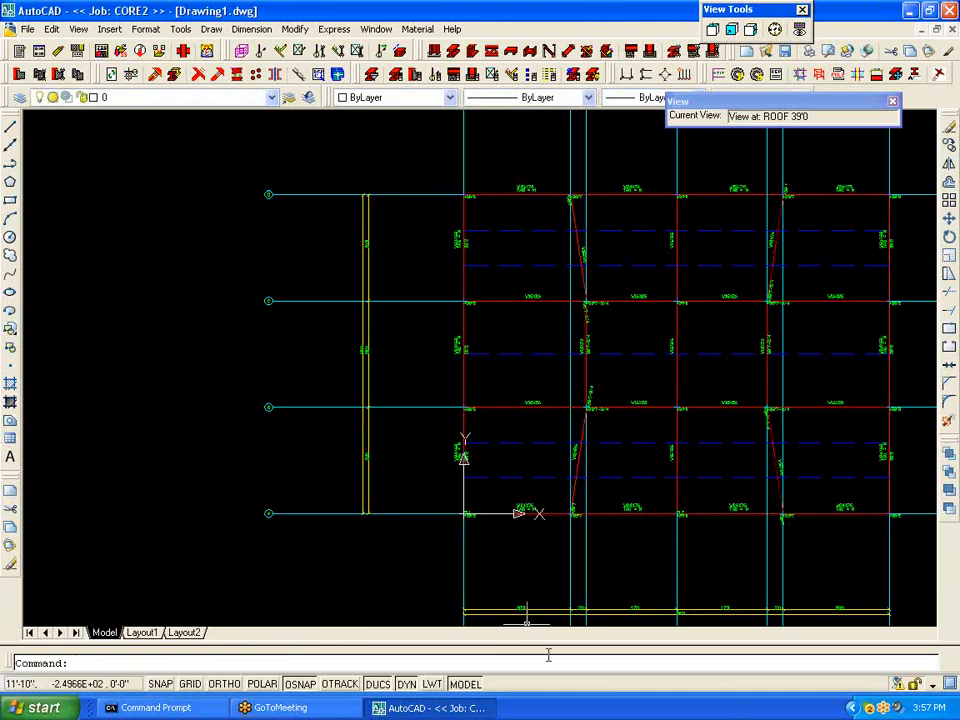
Step: Switch the COLUMN filter back to Show for the roof plan and save the project
scroll(697, 513, up, 6)
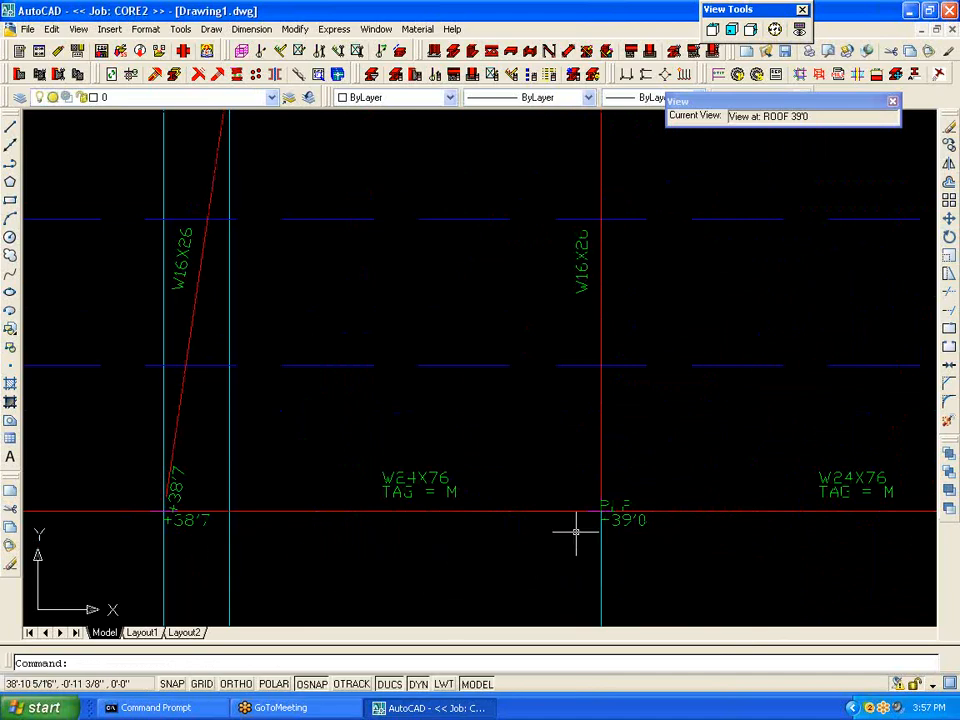
middle_drag(690, 541, 131, 476)
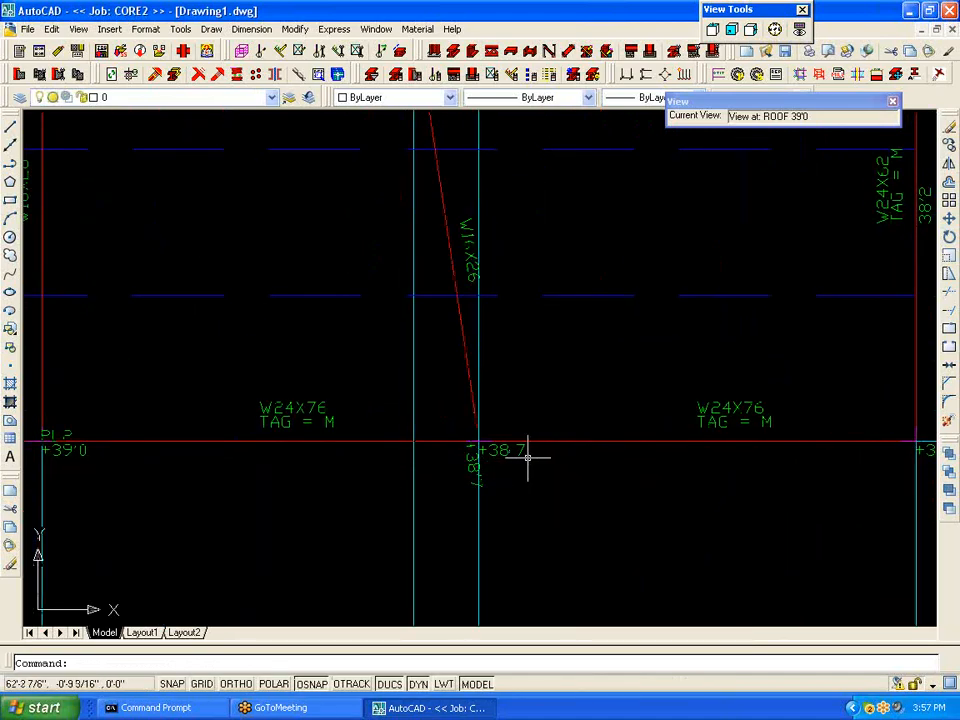
scroll(529, 454, down, 3)
scroll(643, 482, down, 5)
scroll(527, 343, up, 1)
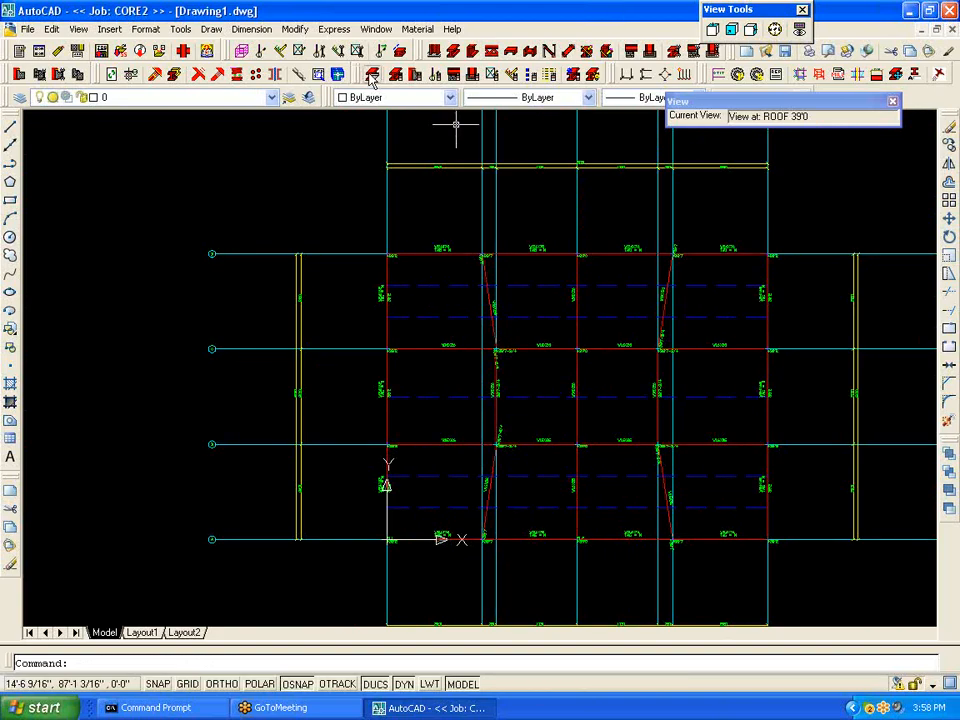
click(371, 75)
click(531, 252)
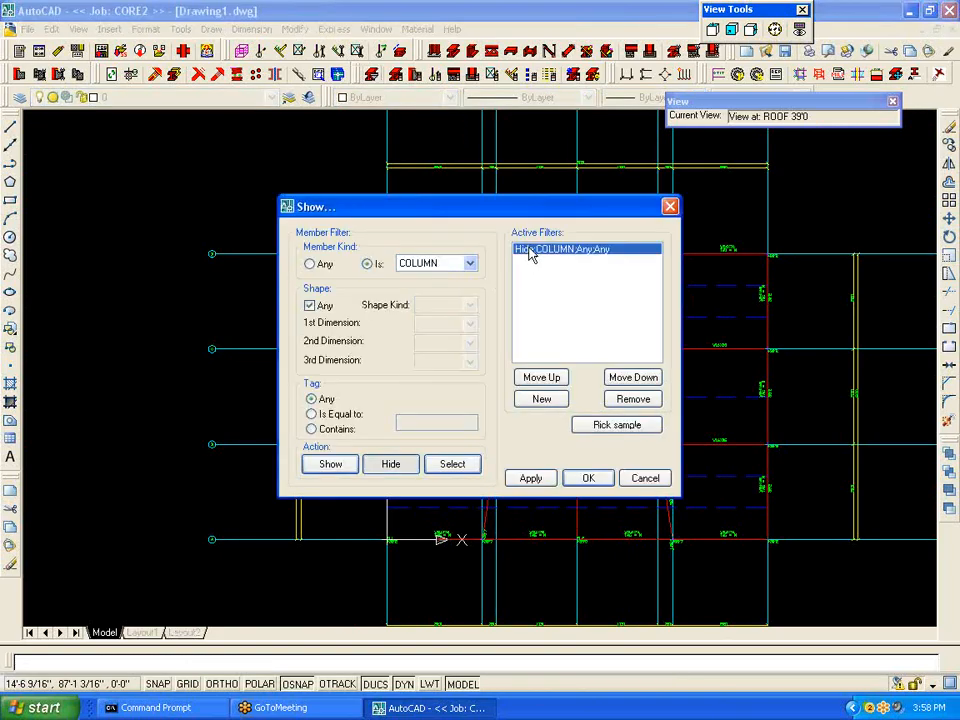
click(331, 464)
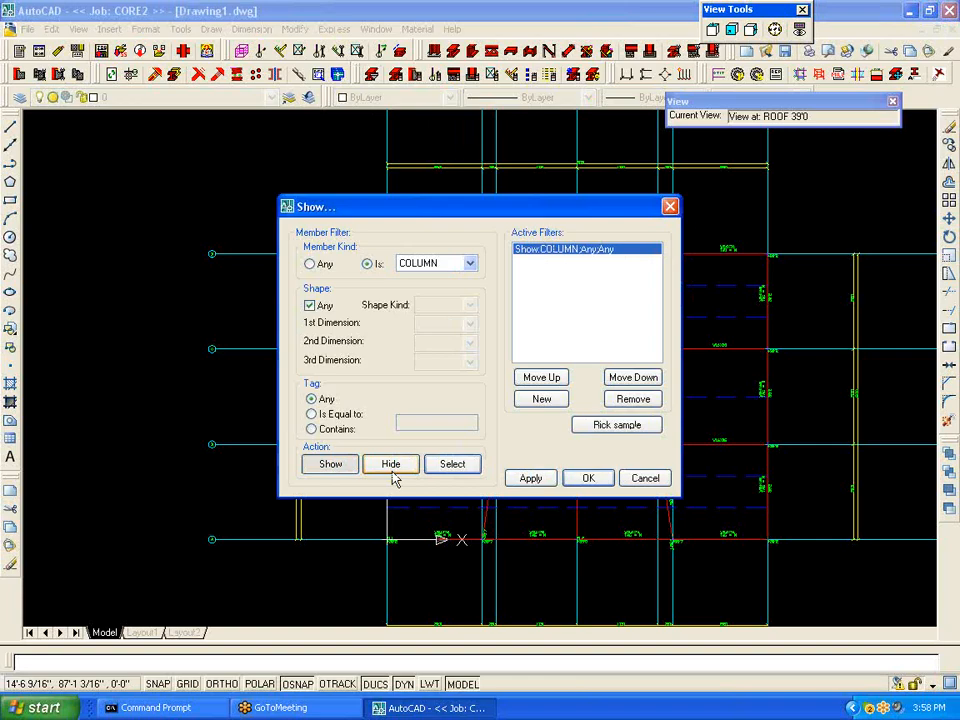
click(530, 479)
click(586, 478)
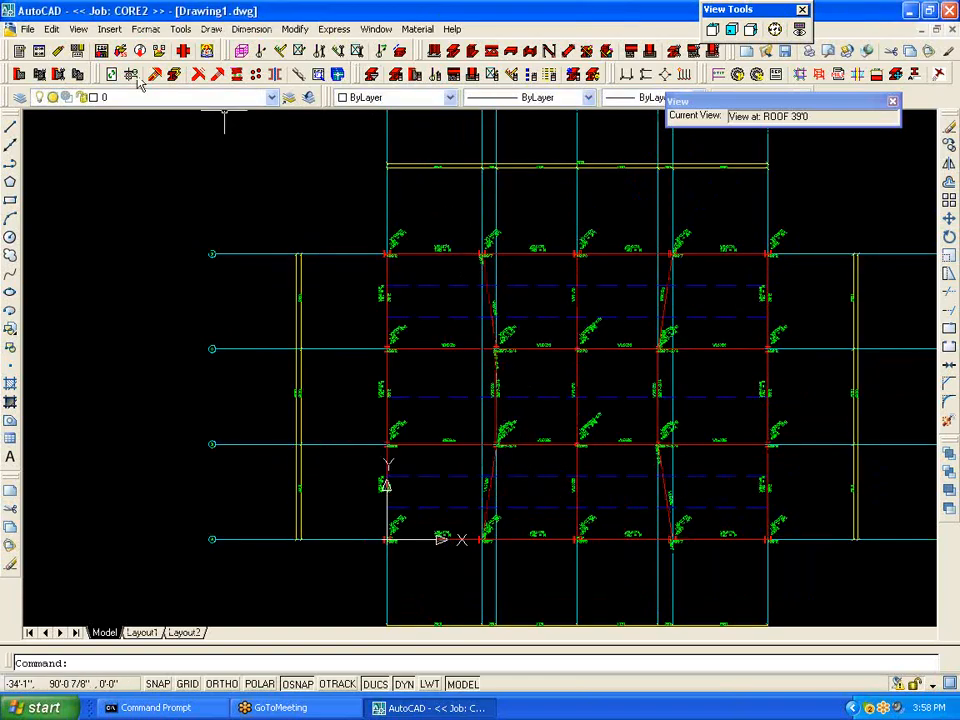
click(79, 48)
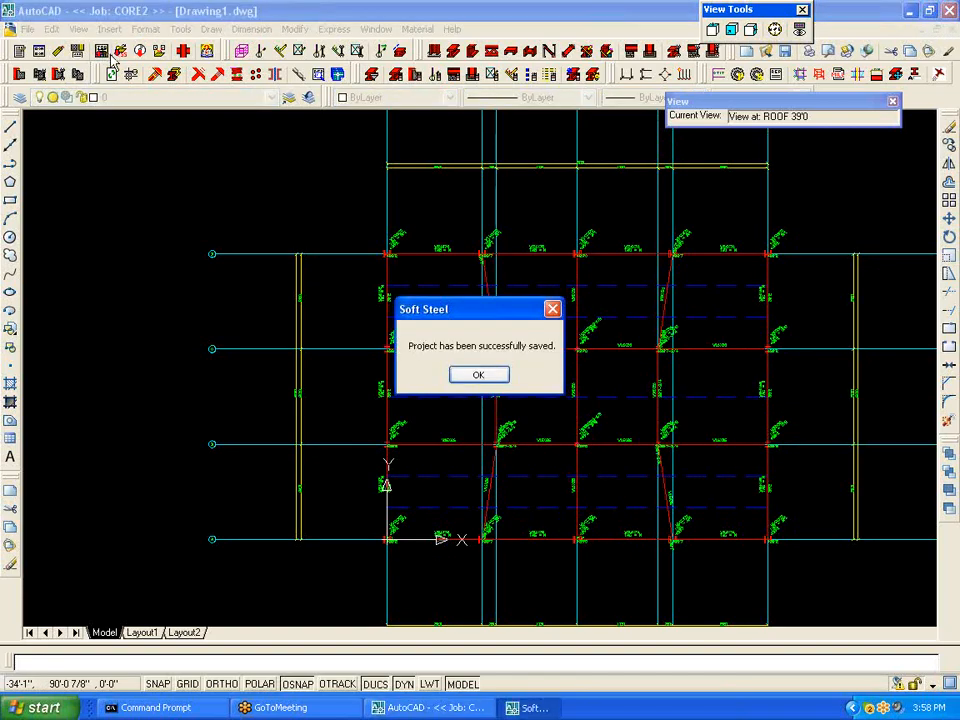
Step: Create a new connection and assign it the BPA type from the base plate category of the Connection Browser
click(478, 376)
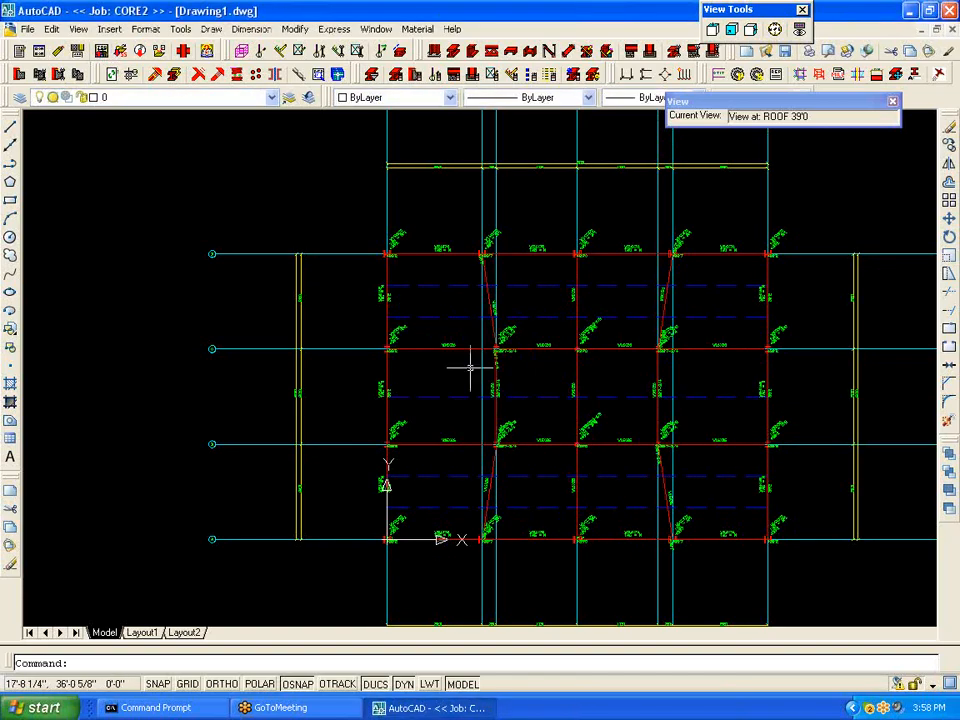
click(18, 76)
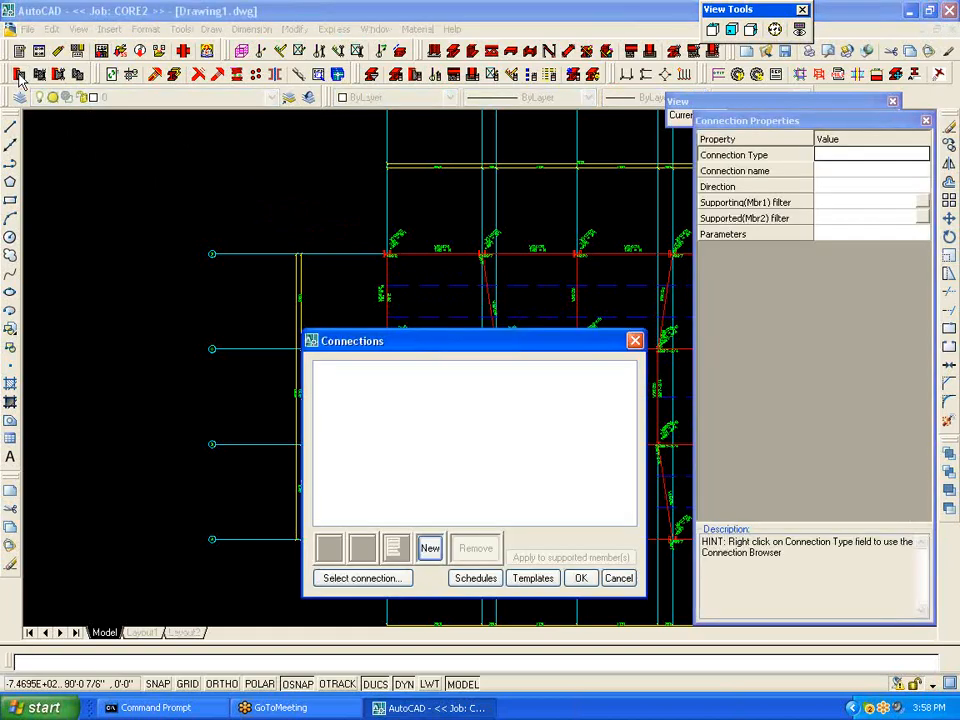
click(429, 547)
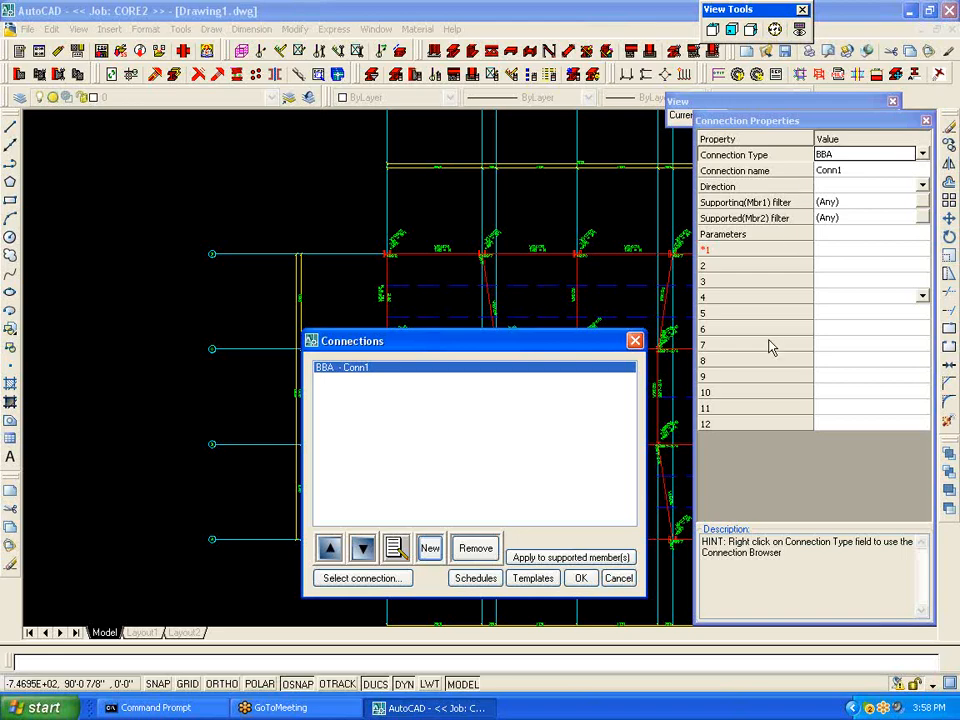
right_click(828, 152)
double_click(553, 238)
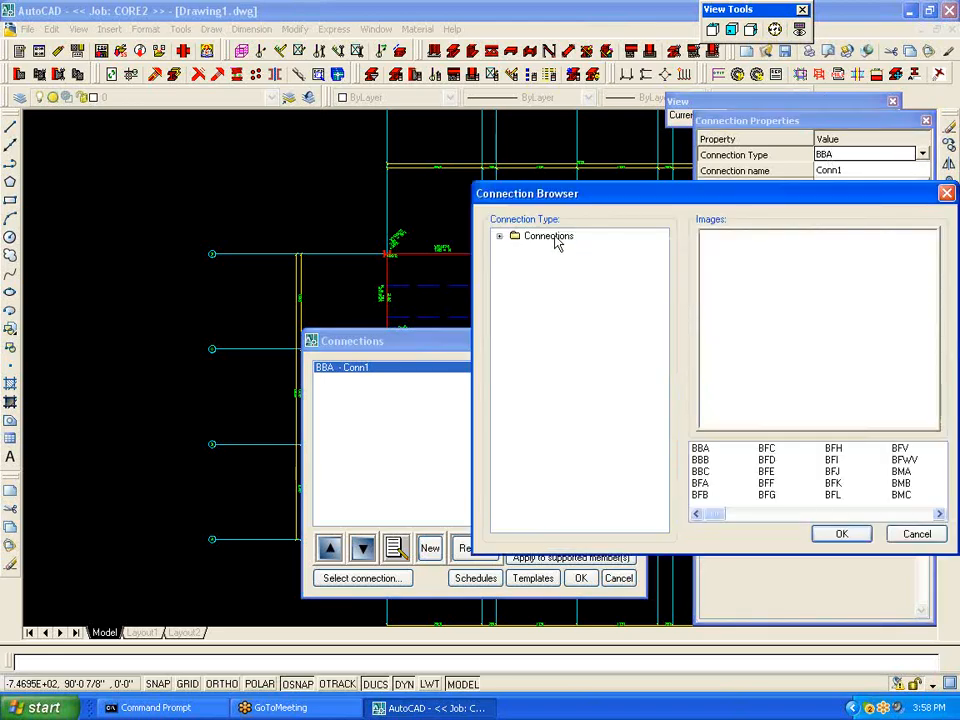
click(553, 249)
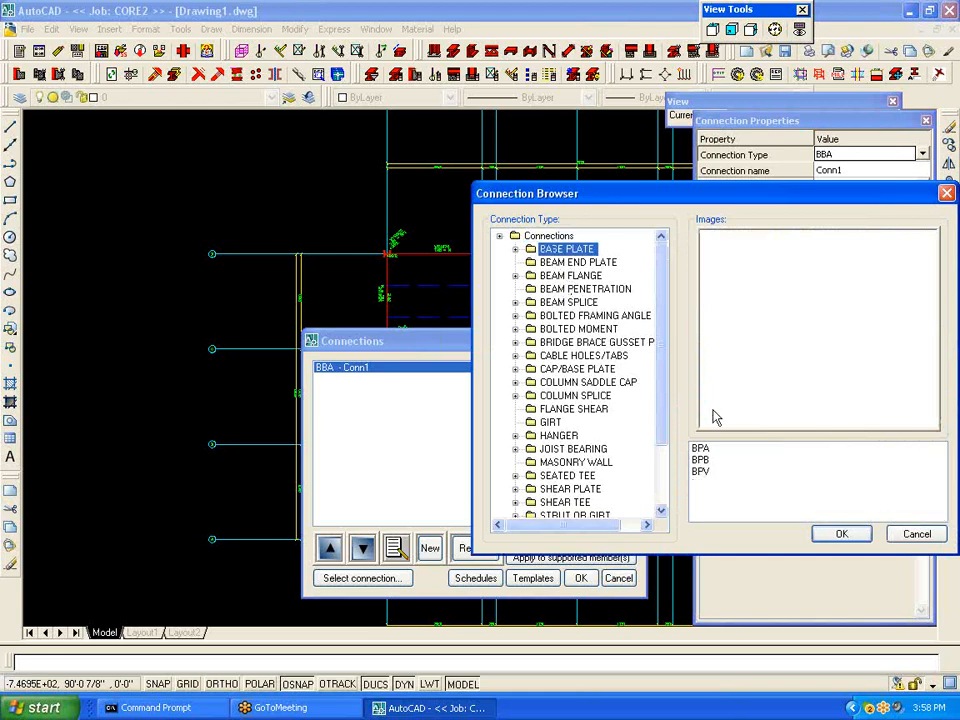
click(701, 449)
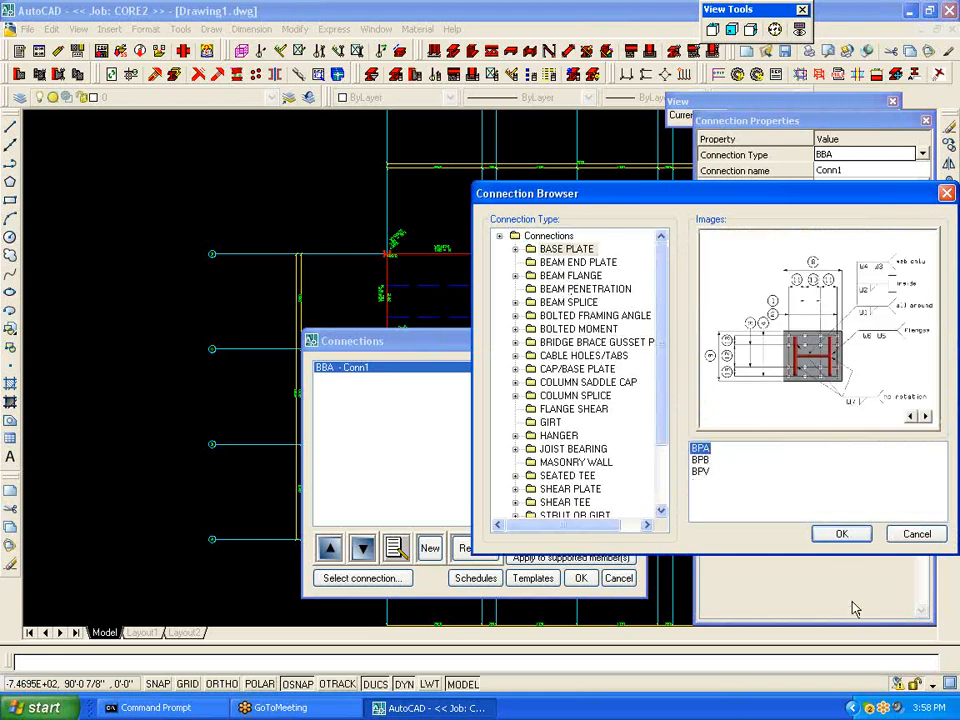
click(842, 535)
Step: Name the connection BPA-BP1 and restrict its supported member filter to the COLUMN member kind
click(840, 171)
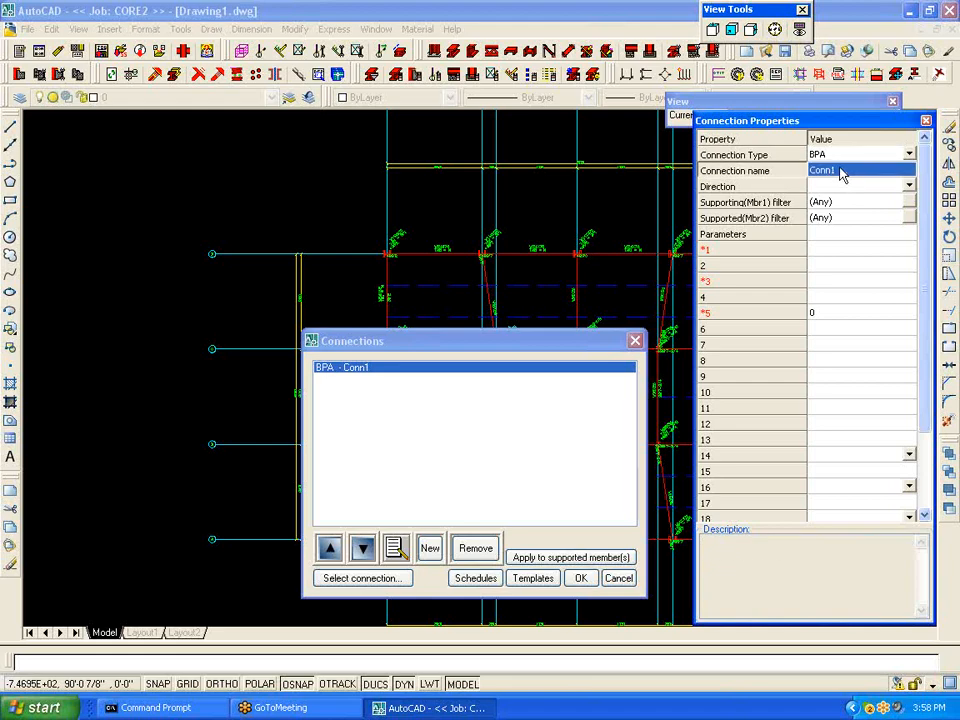
text(BPA-BP1)
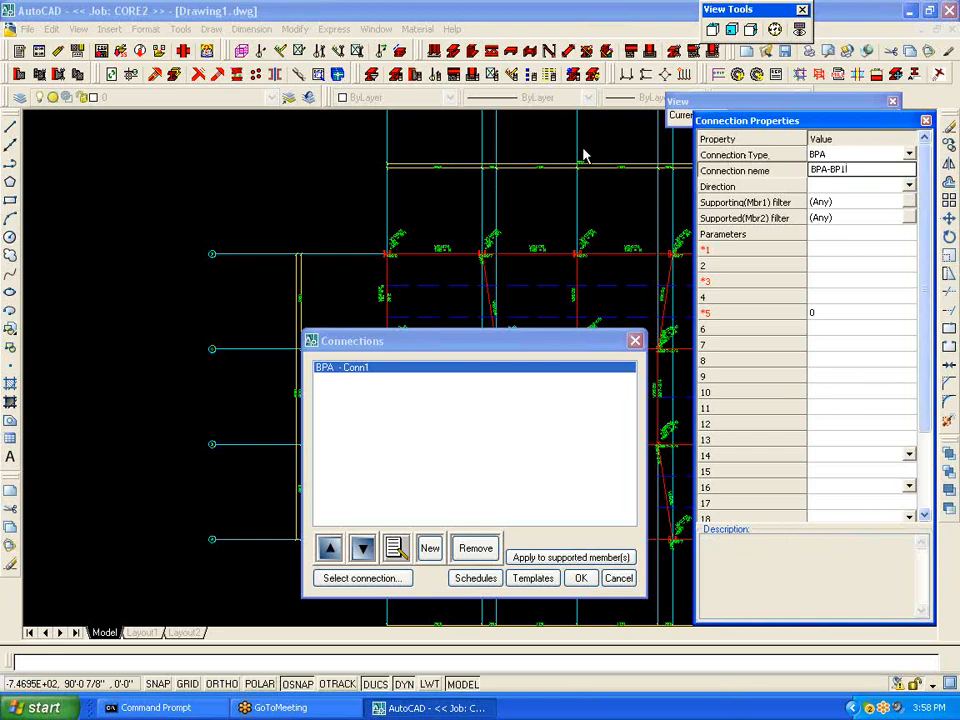
click(912, 217)
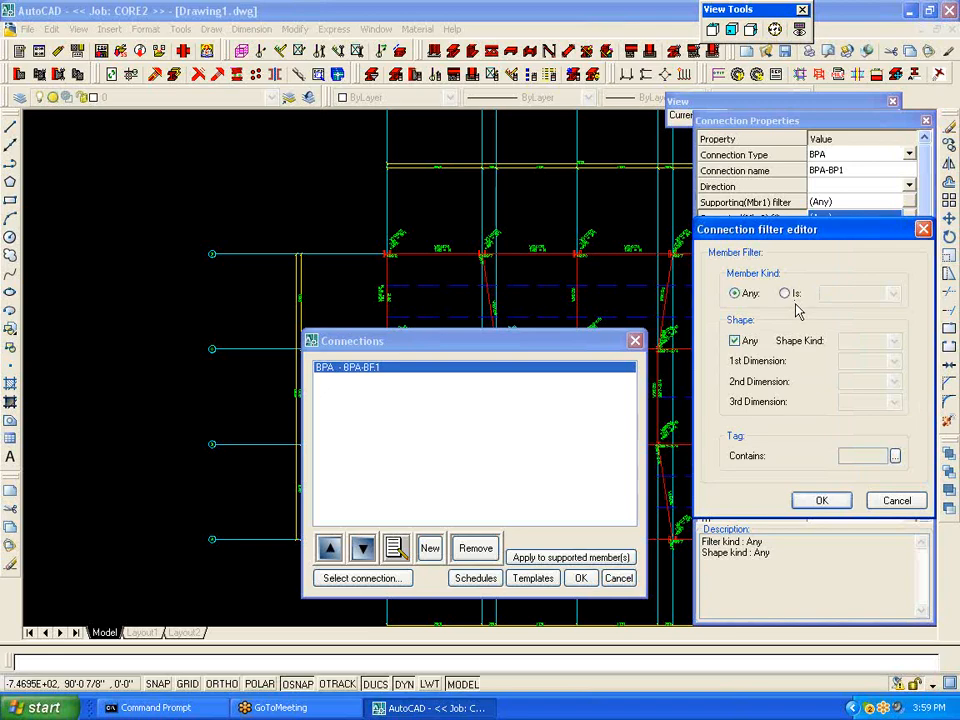
click(786, 293)
click(890, 294)
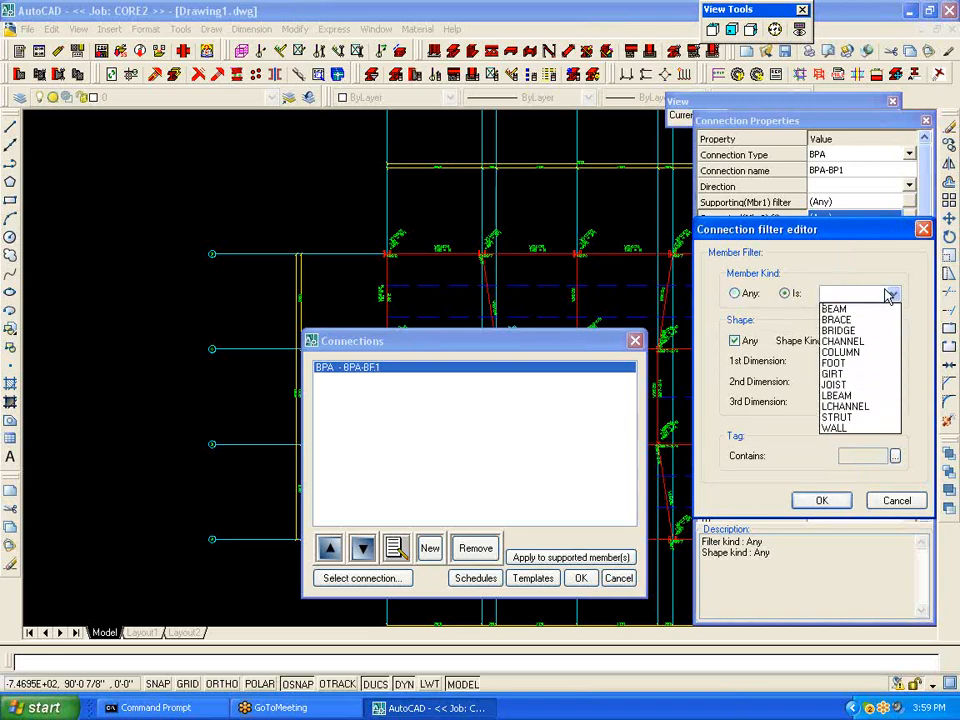
click(840, 352)
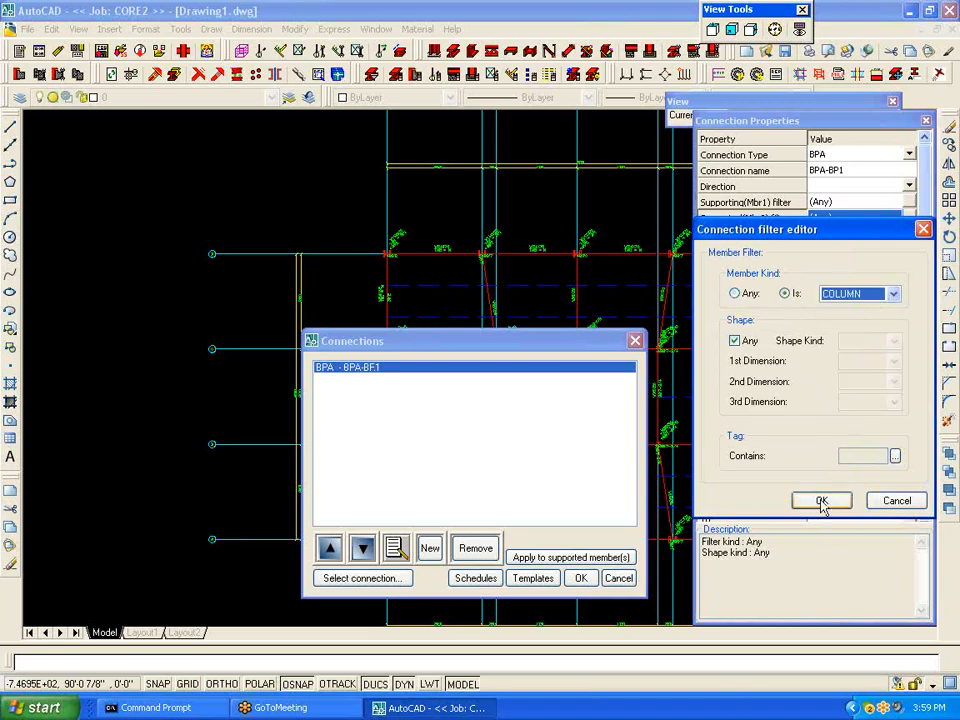
click(820, 501)
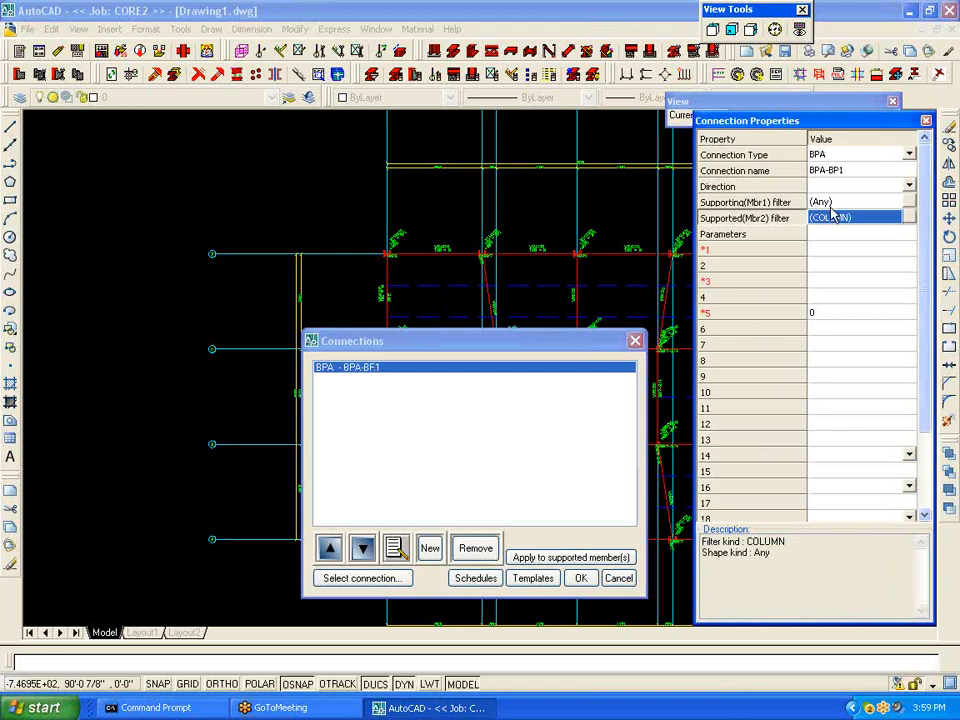
Step: Set the base plate's bolt row counts to 3 for parameter 1 and 2 for parameter 3
click(818, 251)
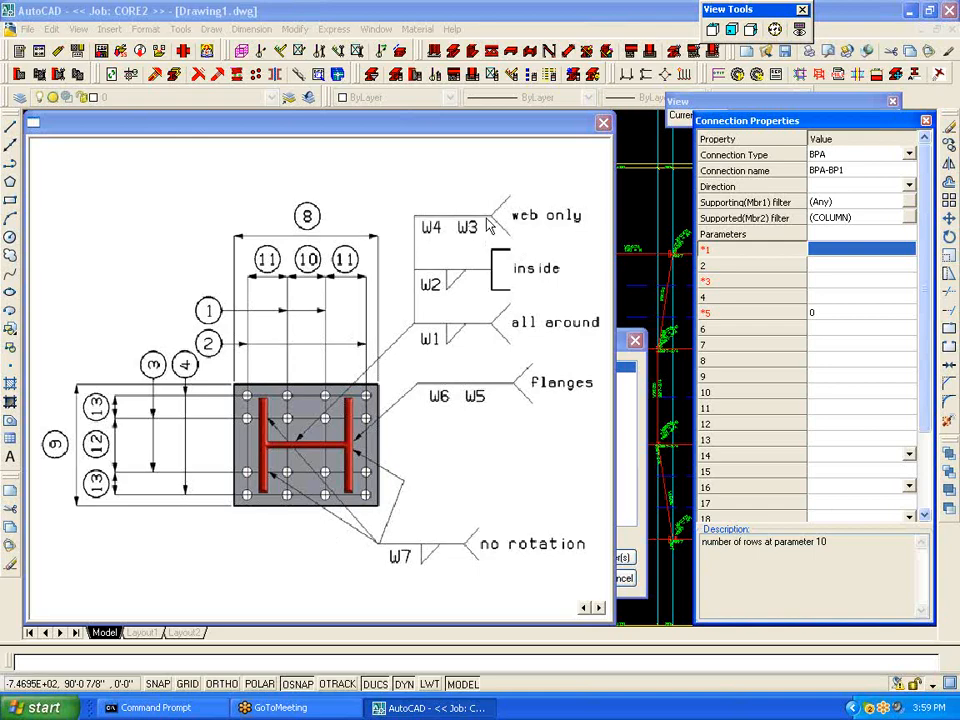
text(3)
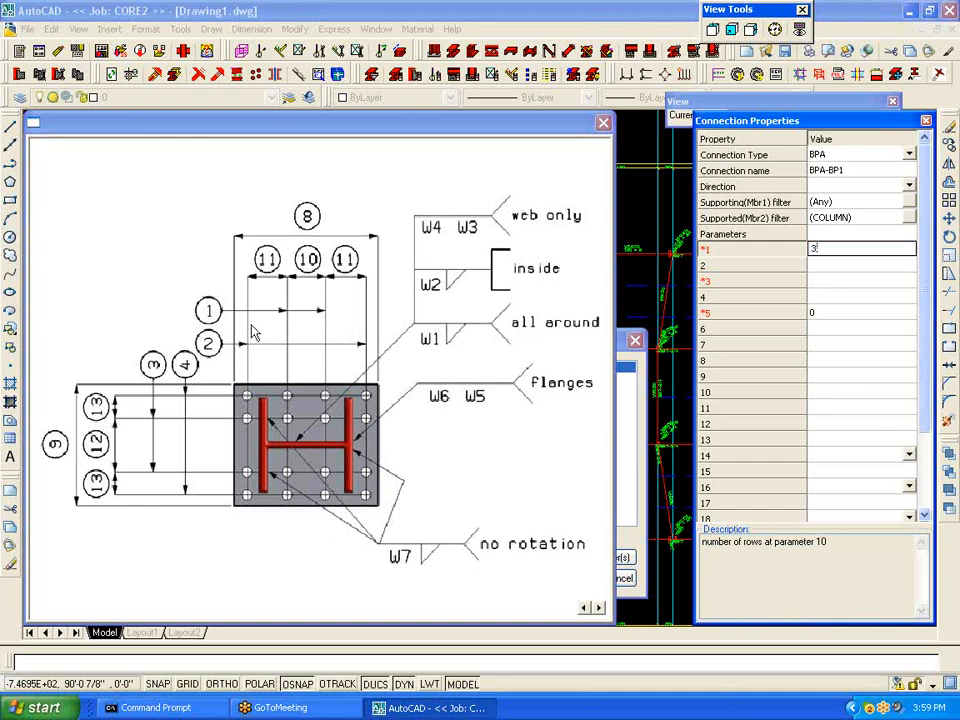
click(816, 284)
text(2)
Step: Set the base plate thickness to 1-1/2 and the bolt diameter to 1
click(848, 314)
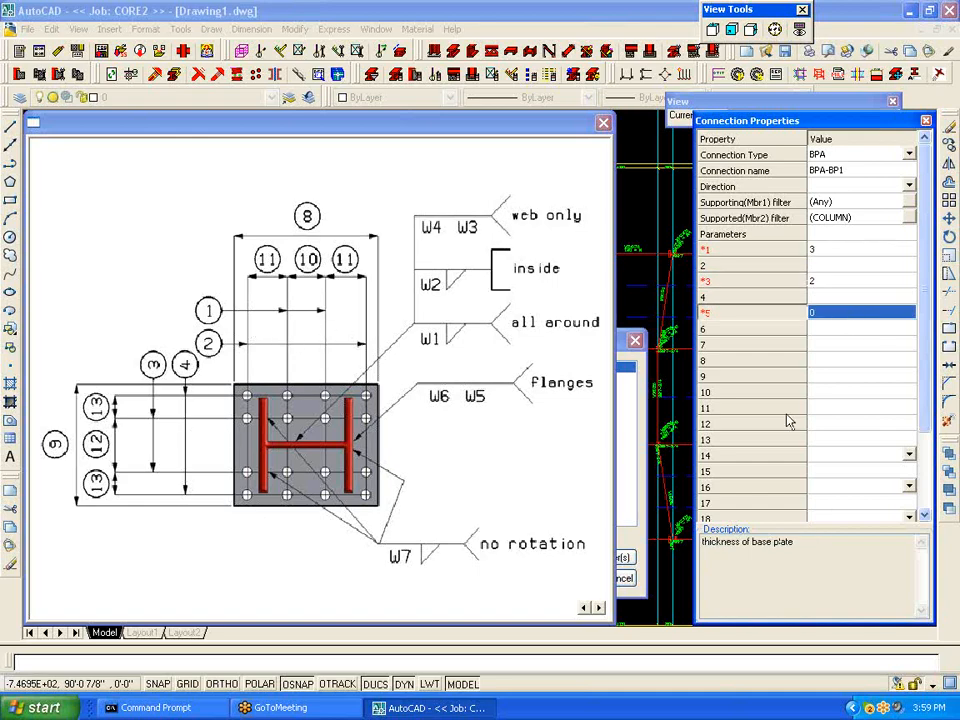
drag(709, 541, 822, 531)
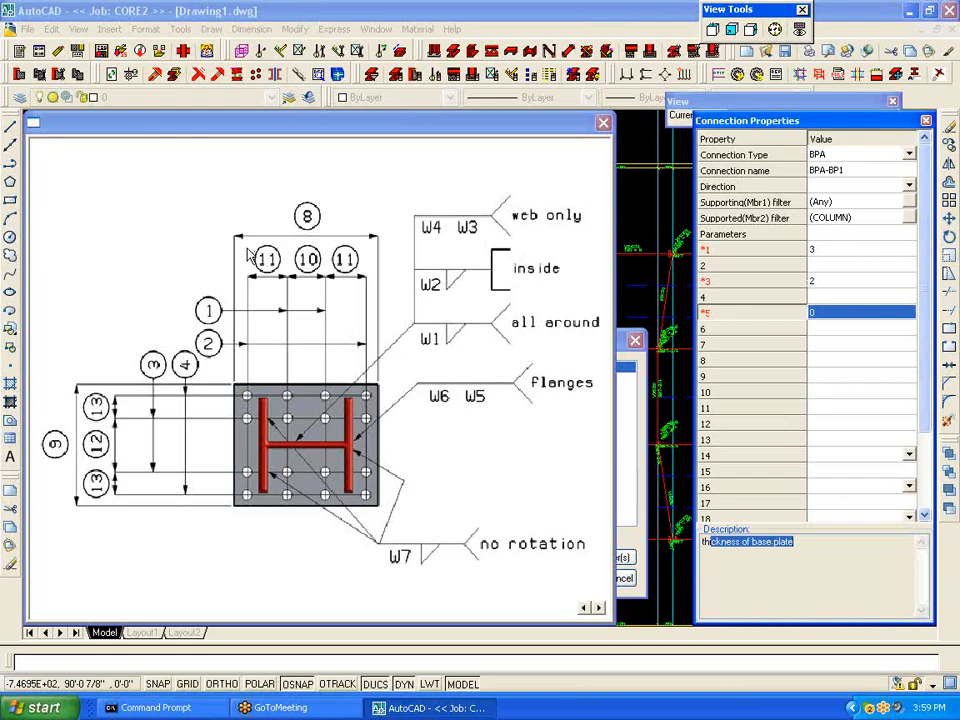
click(825, 315)
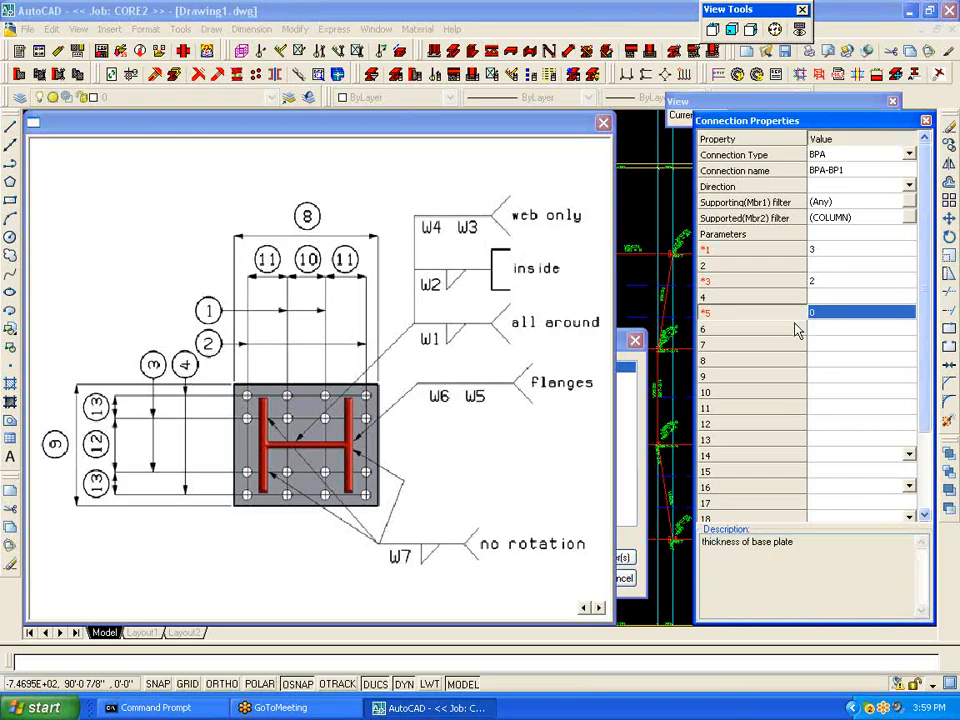
text(1-1/2)
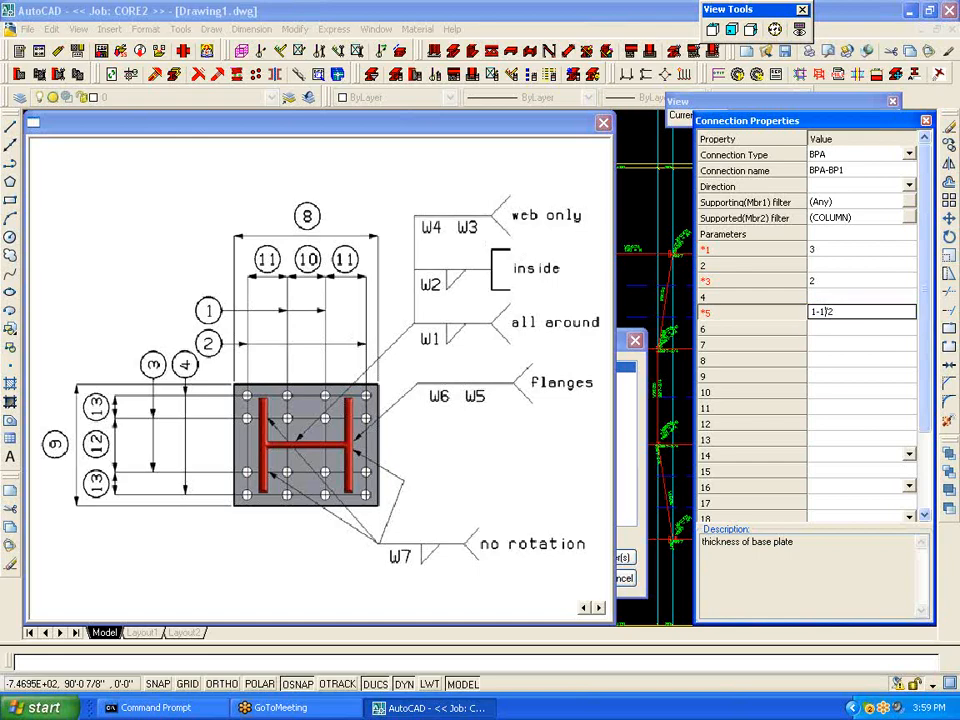
click(837, 330)
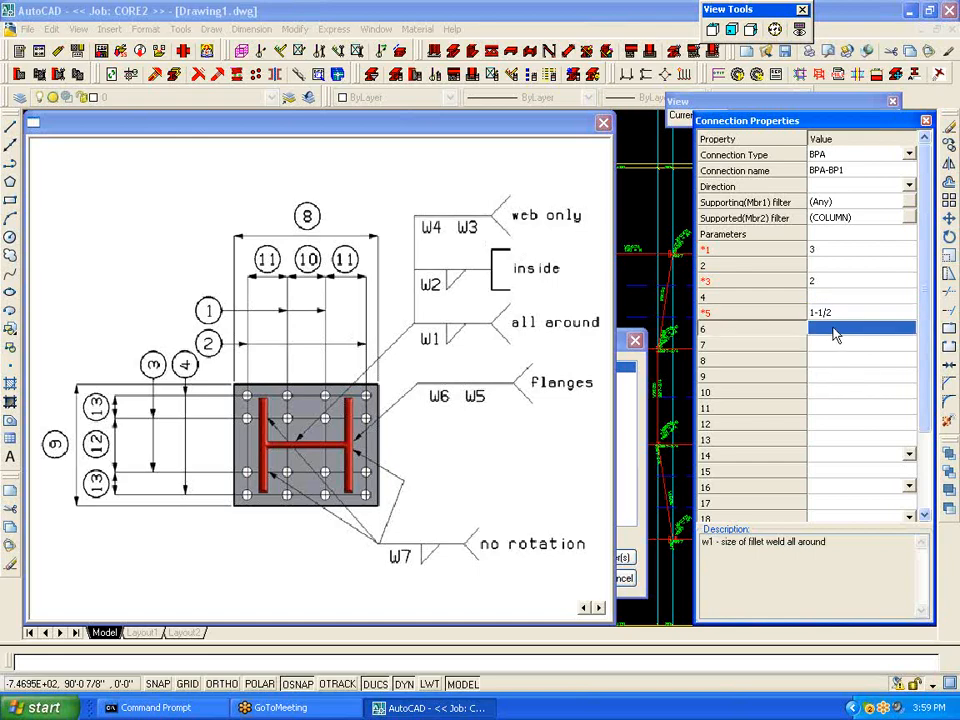
click(830, 346)
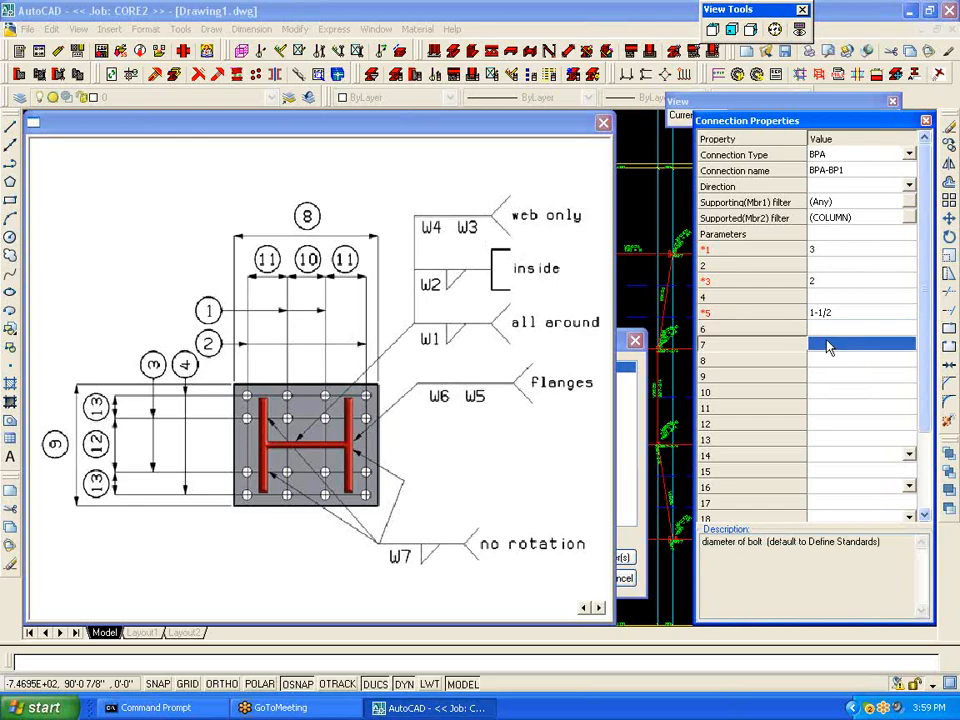
text(1)
Step: Set the center-to-center bolt row spacing to 11 for parameter 10 and 8 for parameter 12
click(828, 364)
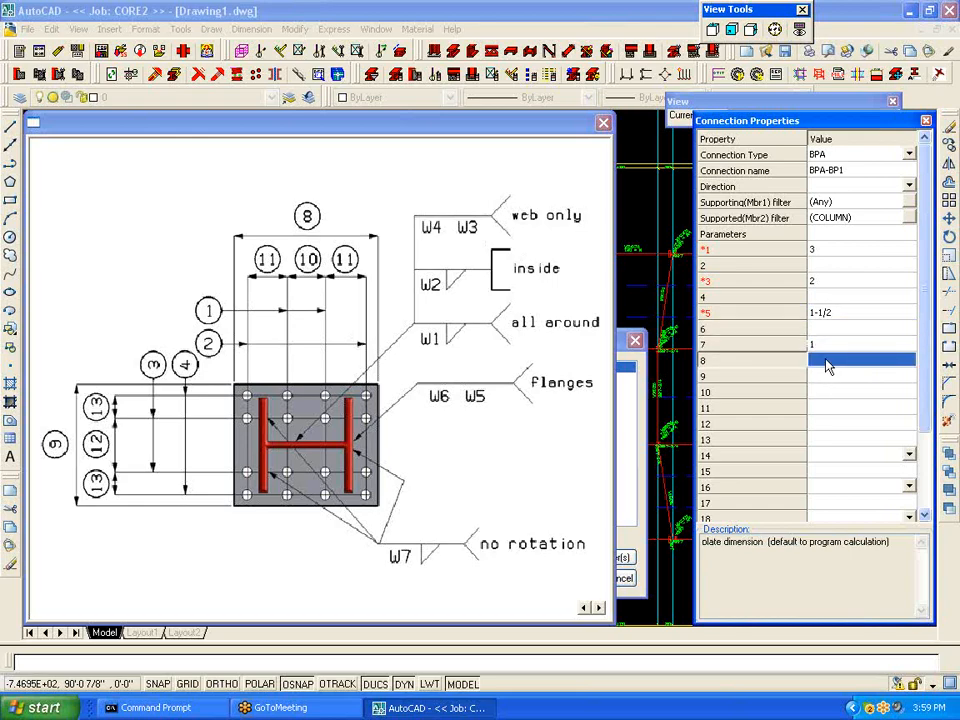
click(826, 376)
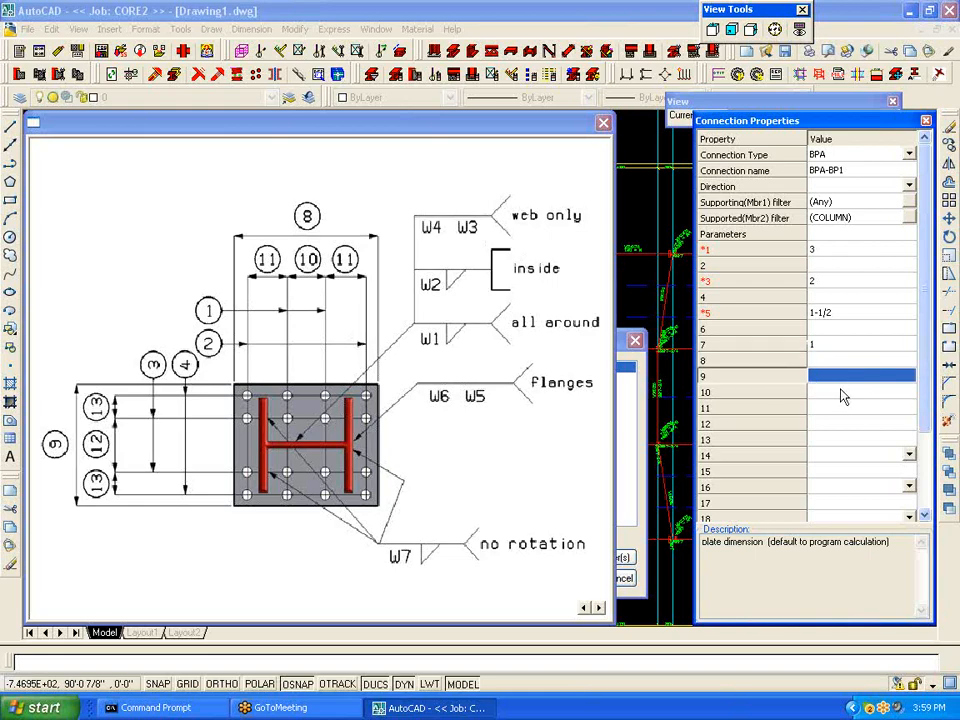
click(843, 395)
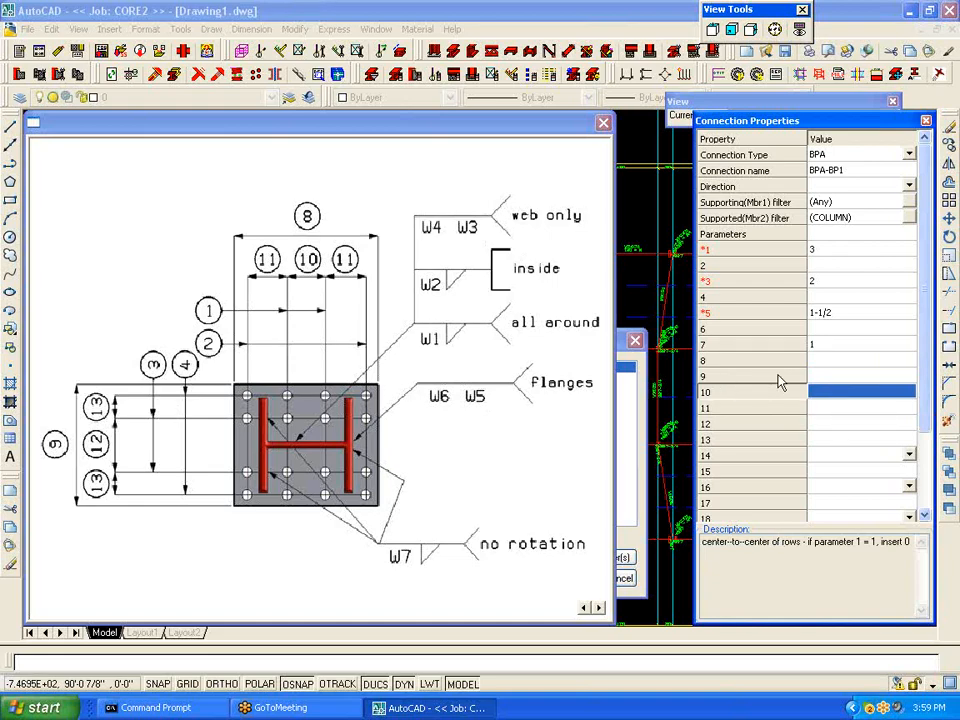
click(828, 396)
text(11)
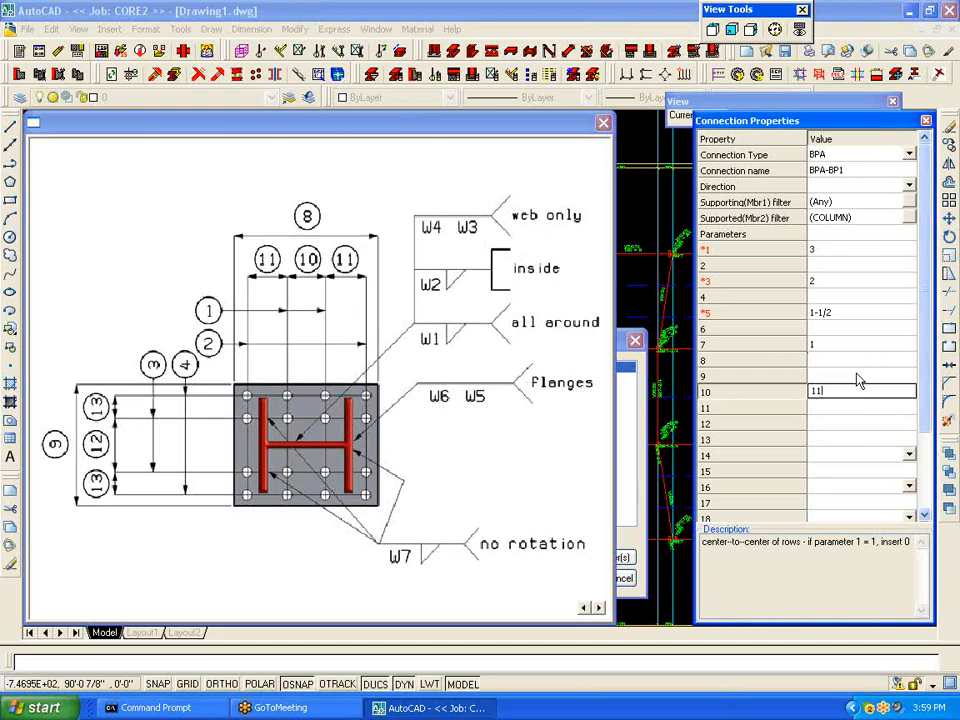
click(828, 428)
text(8)
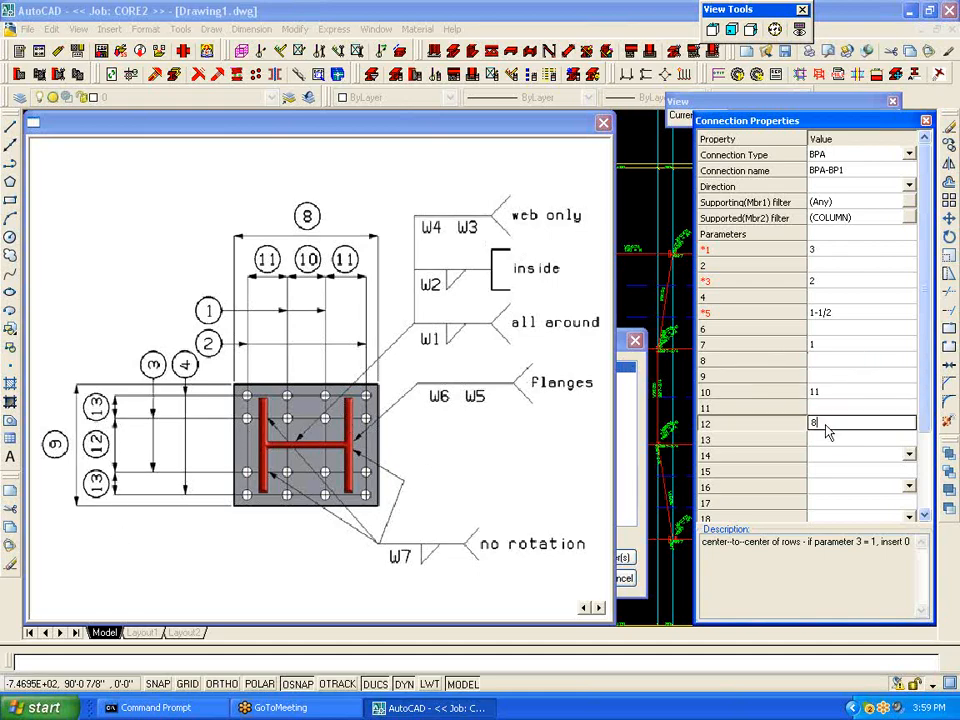
Step: Set the finish on the column end to M (mill) in parameter 14
click(828, 442)
click(829, 456)
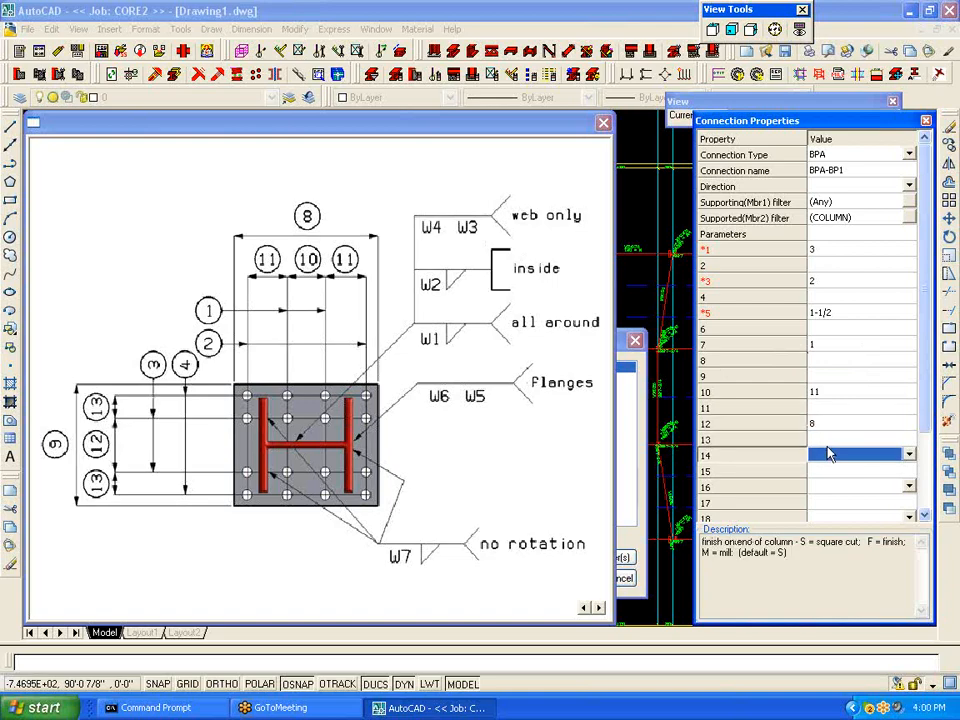
click(910, 455)
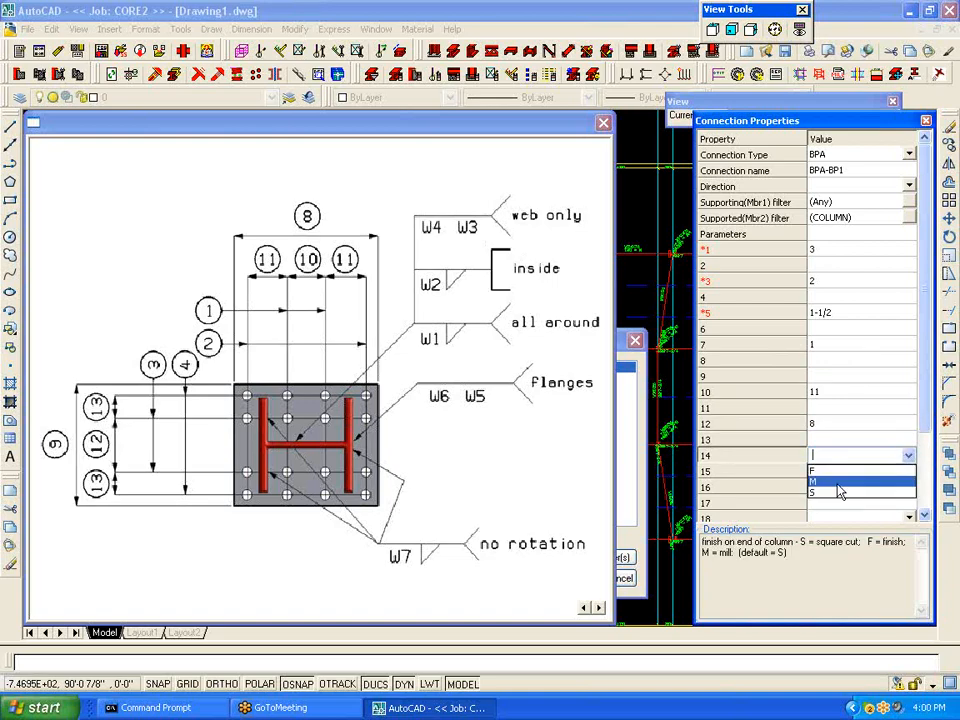
click(838, 483)
Step: Set the web weld type (W3) to FW and the web weld size (W4) to 5/16
click(860, 472)
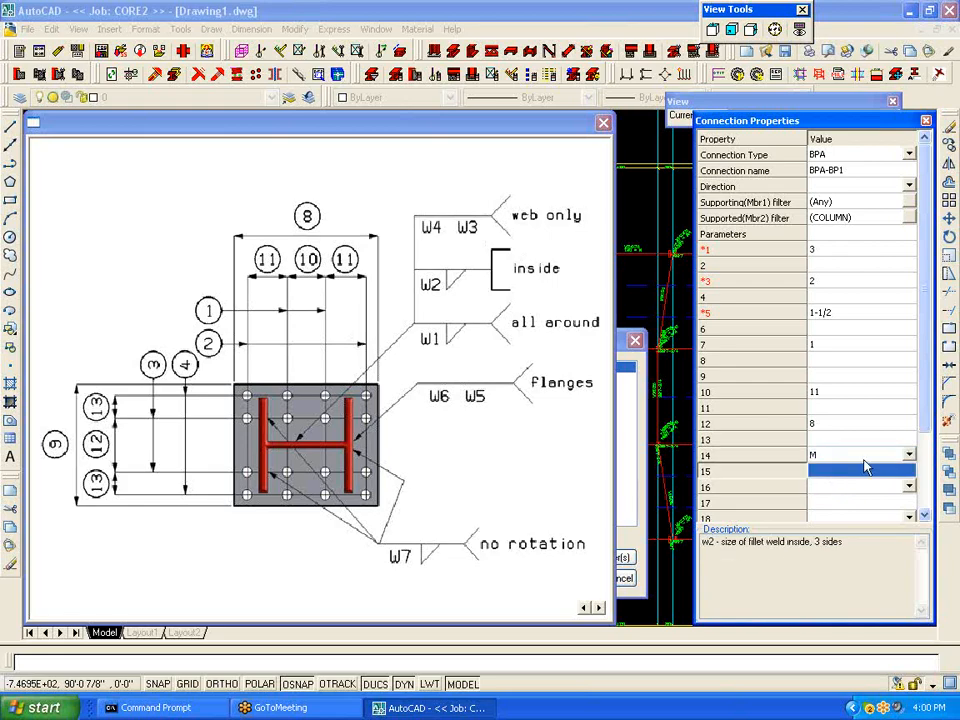
click(850, 487)
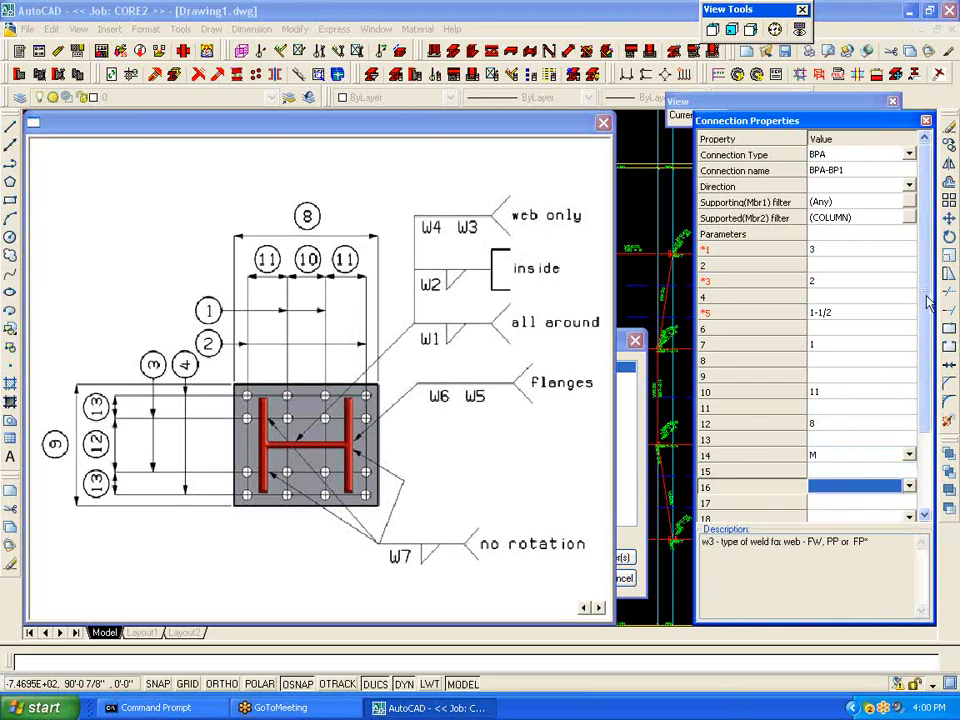
drag(925, 293, 922, 414)
click(909, 376)
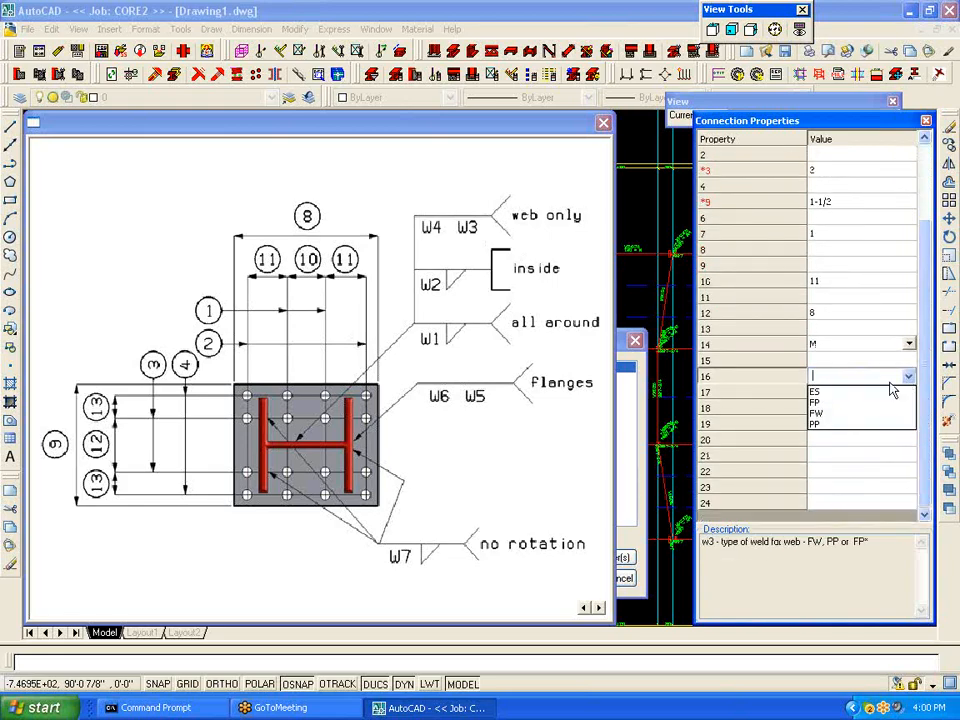
click(830, 392)
click(822, 394)
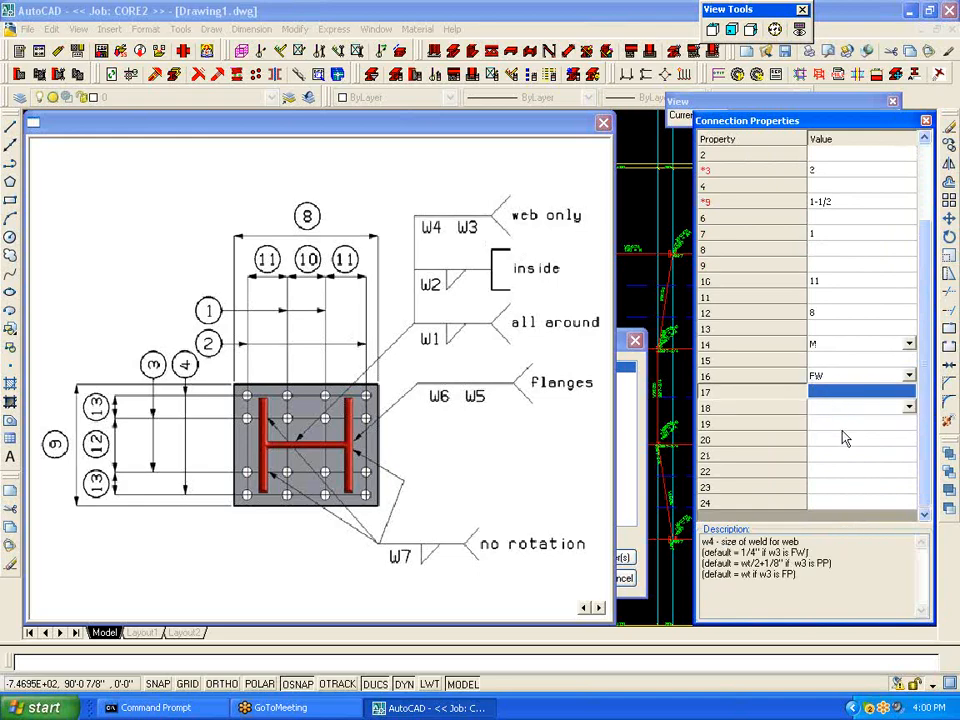
text(5/16)
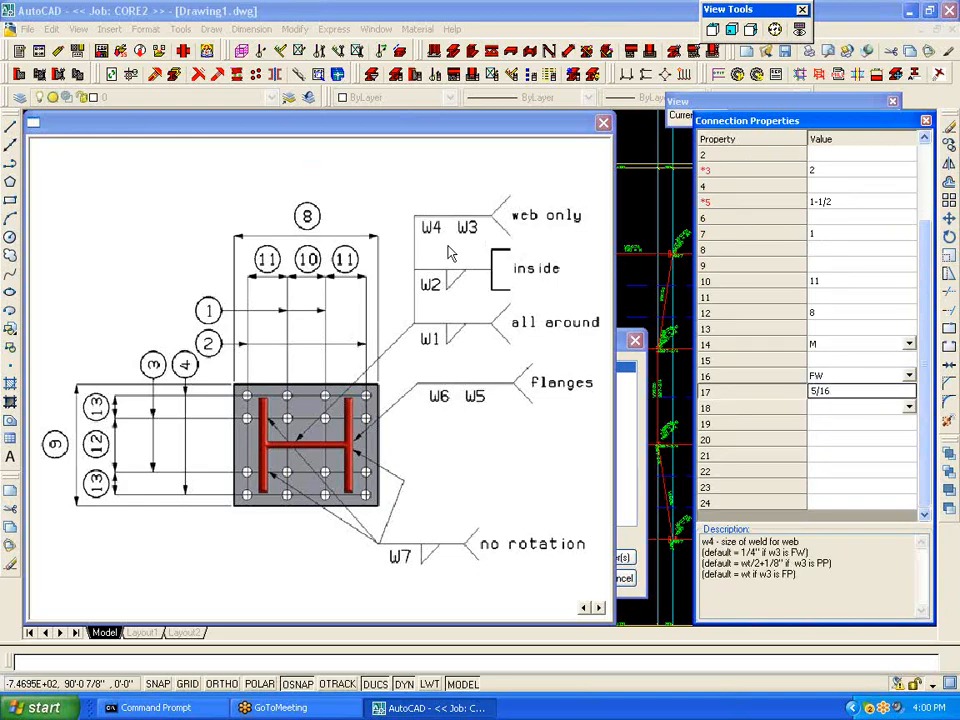
Step: Set the flange weld type (W5) in parameter 18 to FP
click(908, 409)
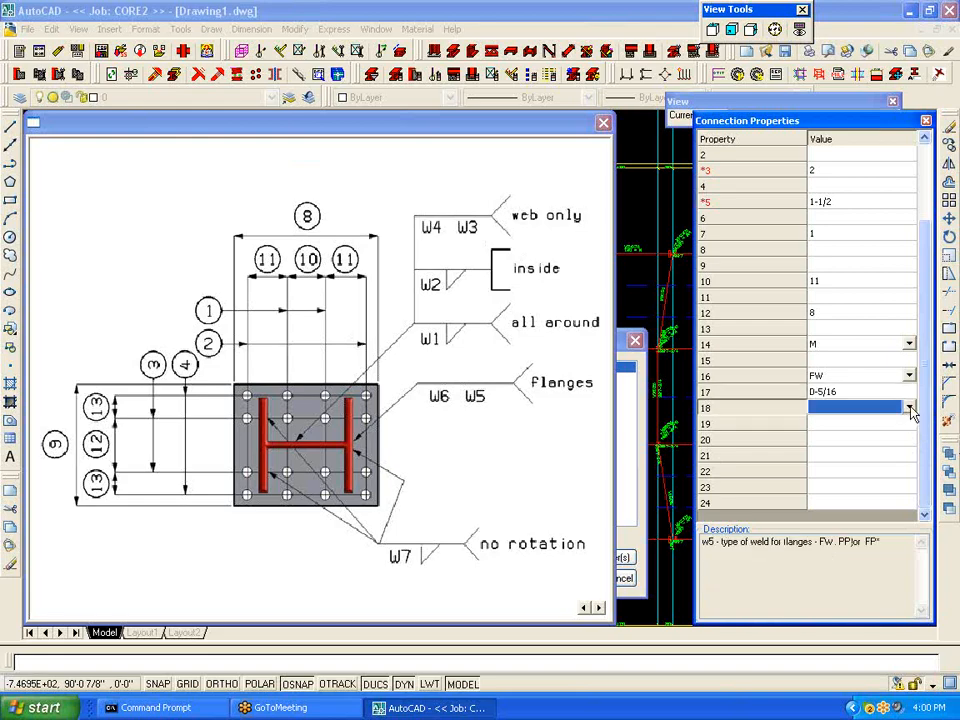
click(909, 409)
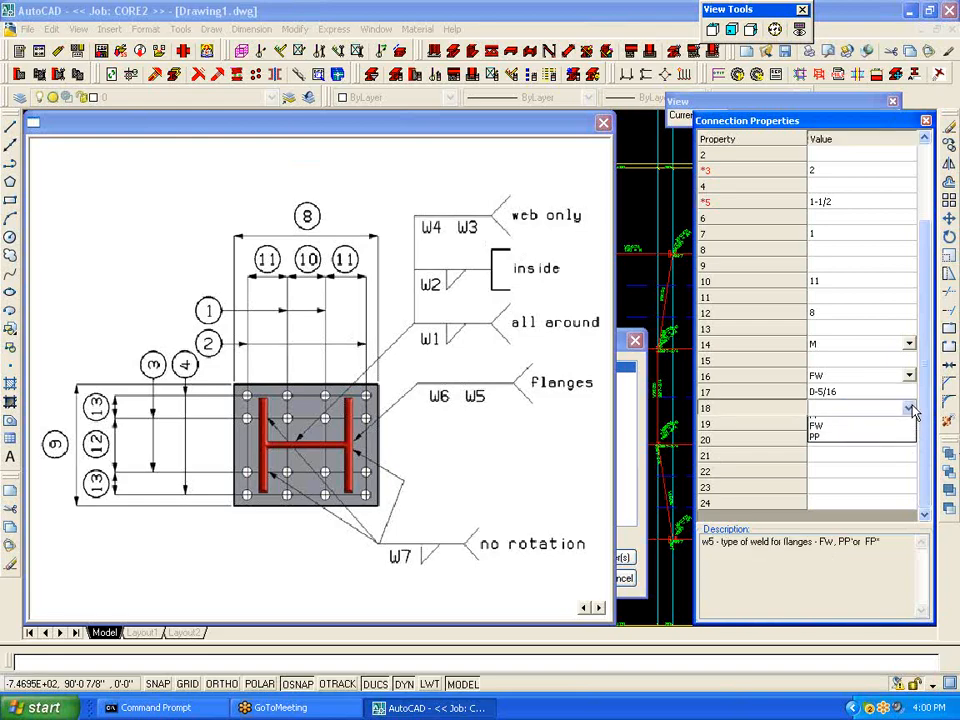
click(869, 438)
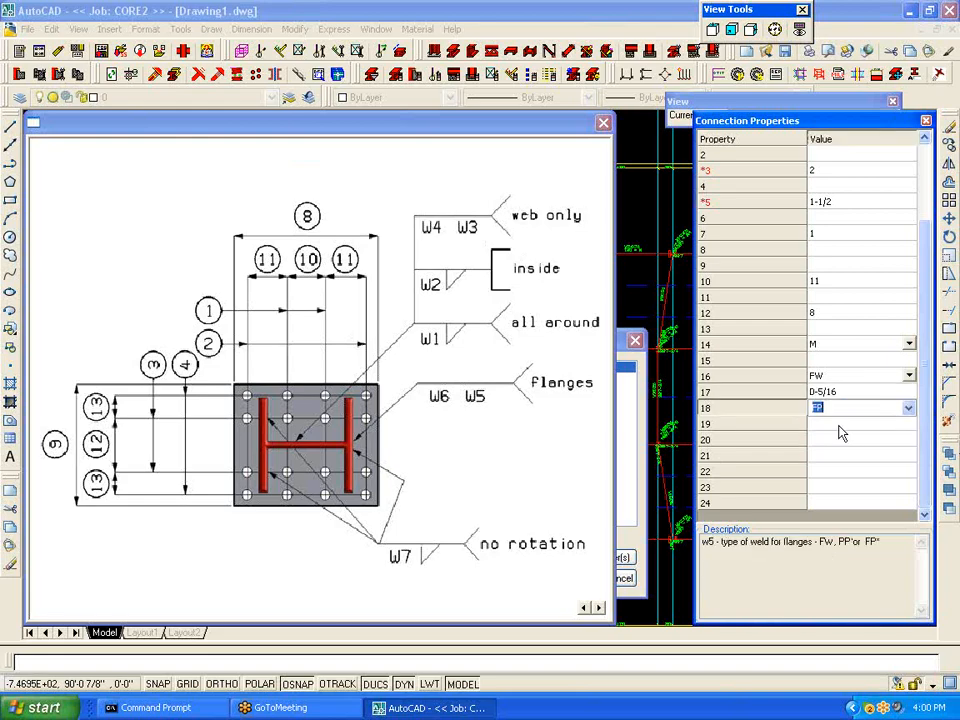
Step: Set the hole oversize in parameter 21 of the base plate connection to 5/16
click(842, 426)
click(843, 442)
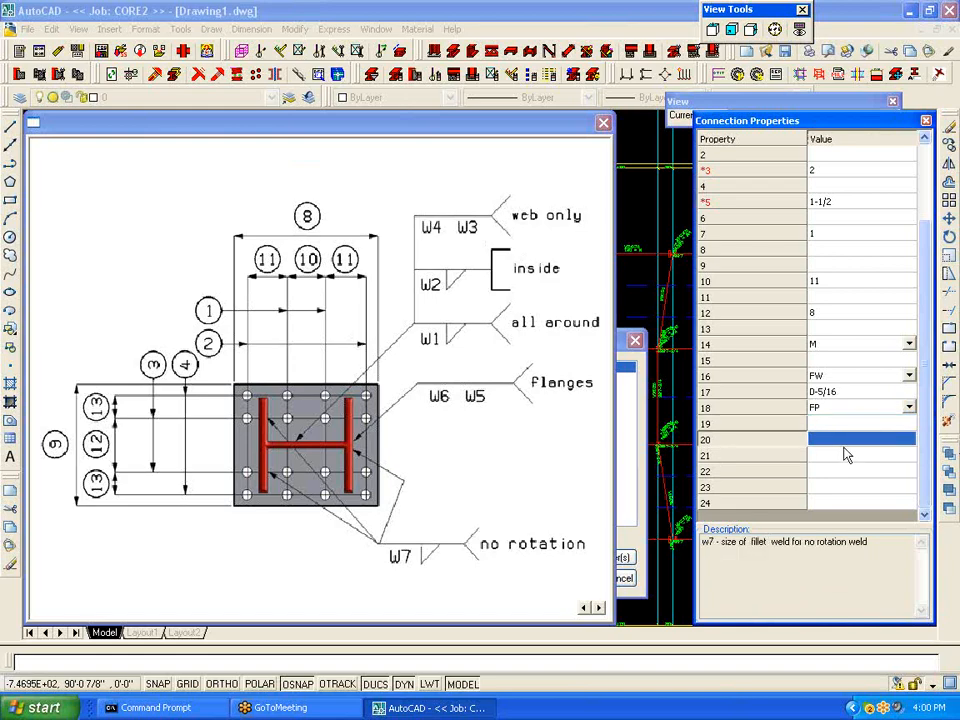
click(845, 455)
text(5)
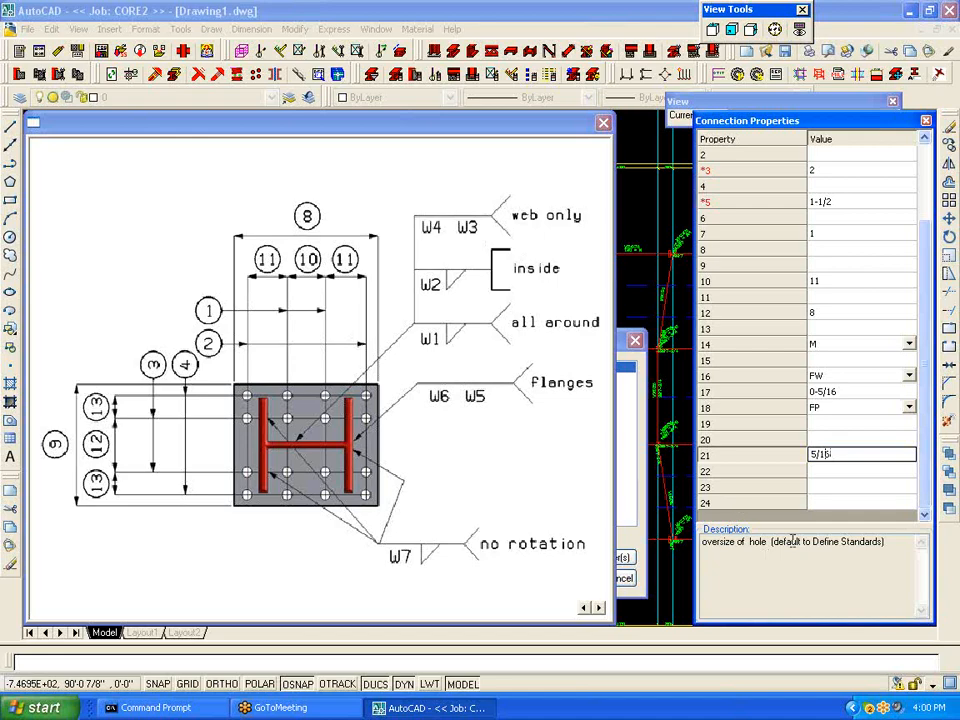
text(/16)
click(838, 475)
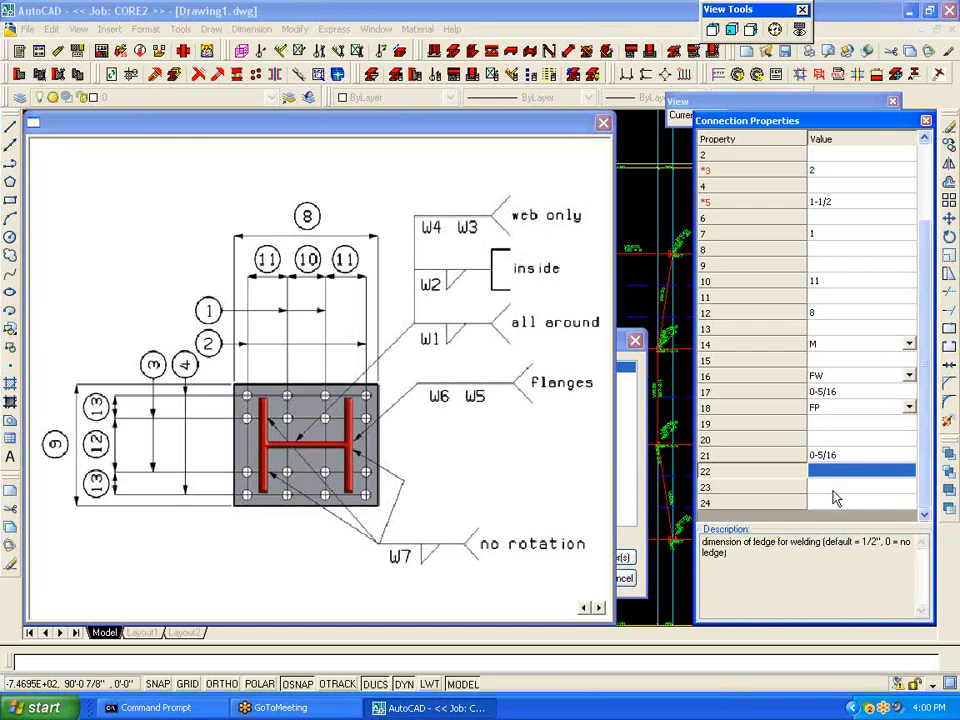
click(834, 489)
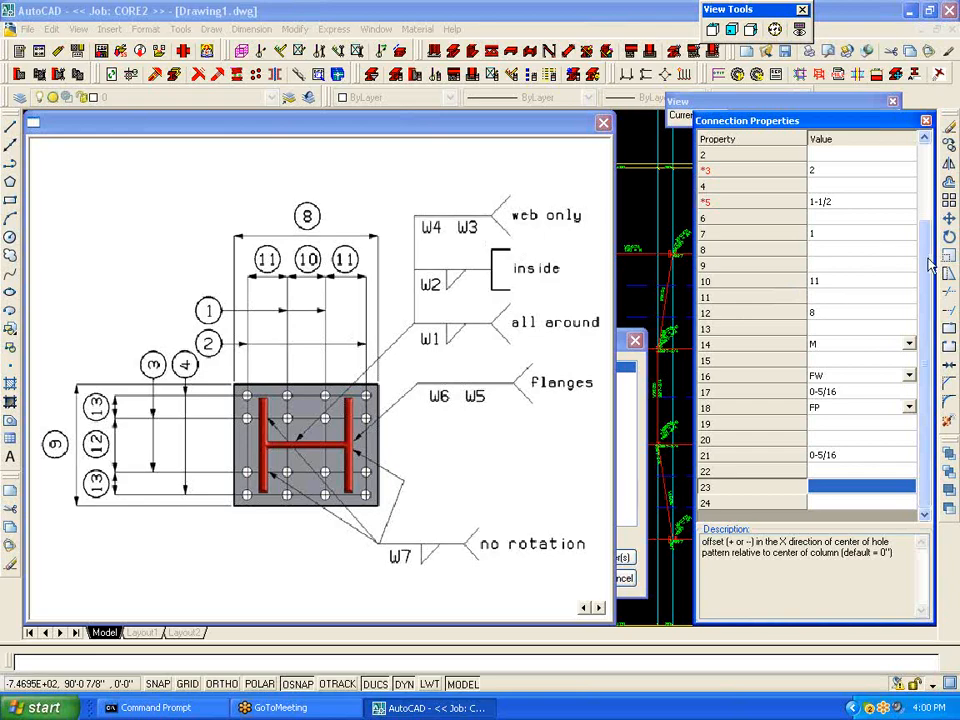
Step: Duplicate the BPA-BP1 connection in the connections list and name the copy BPA-BP2
scroll(862, 177, up, 3)
click(862, 177)
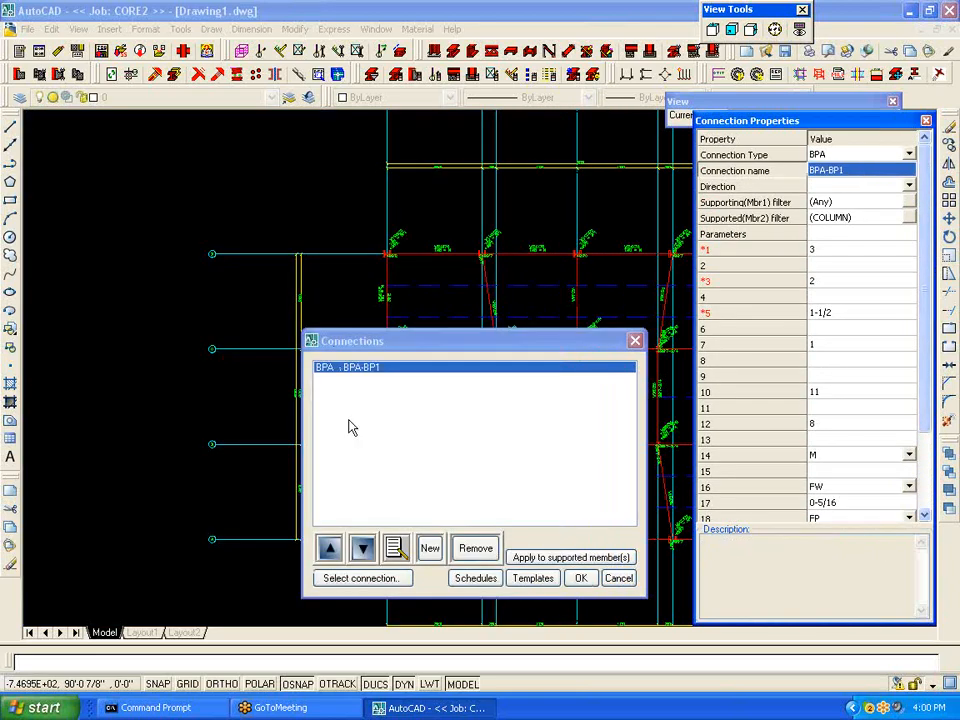
right_click(340, 369)
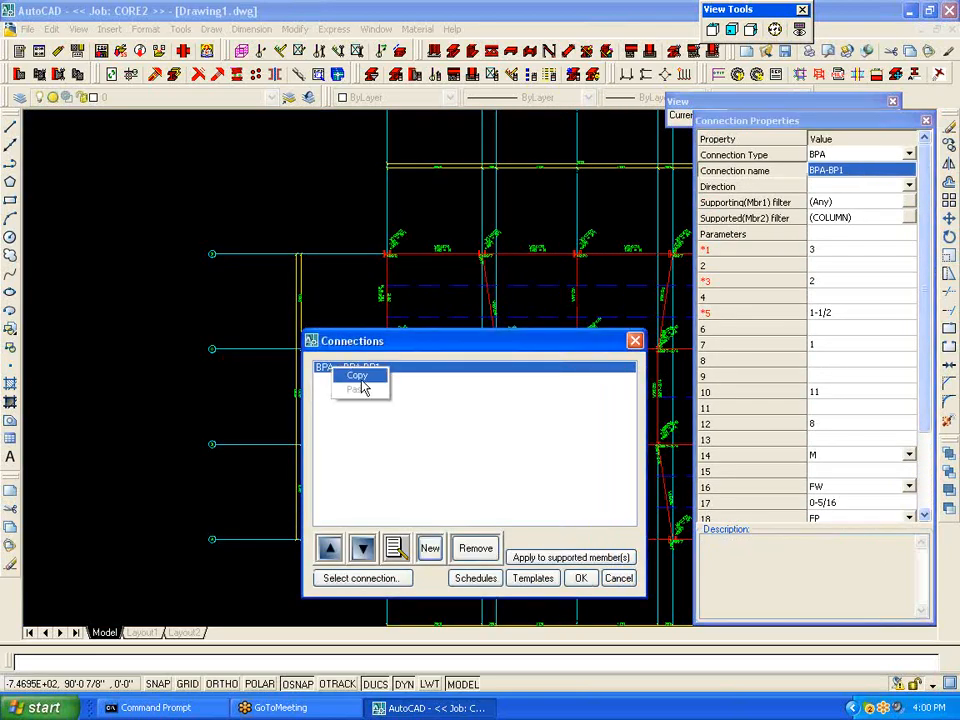
click(360, 378)
right_click(364, 375)
click(358, 389)
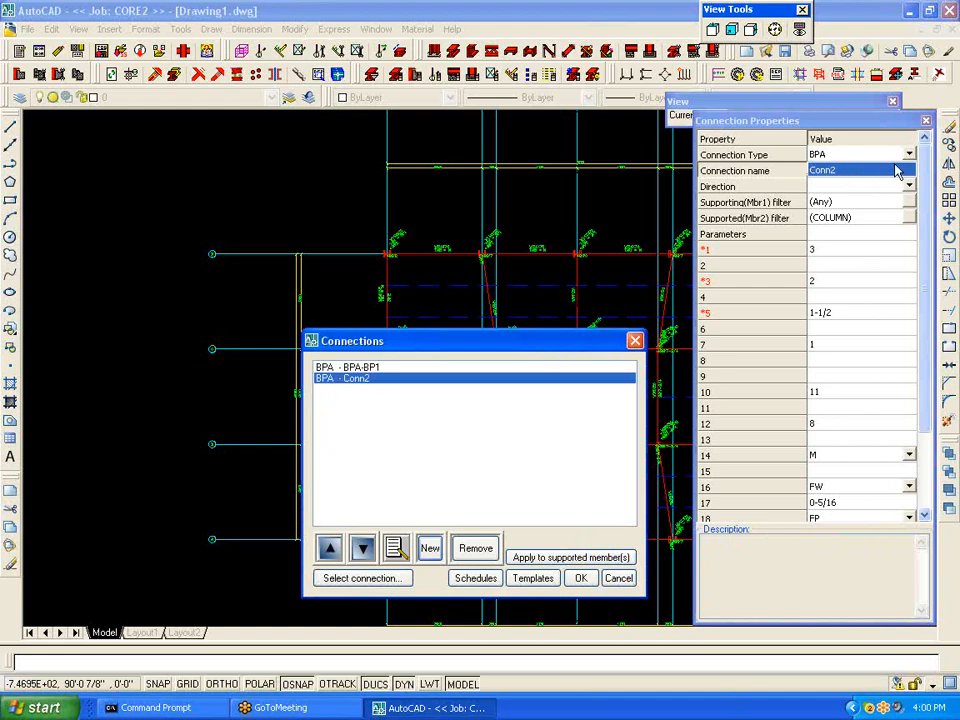
click(857, 177)
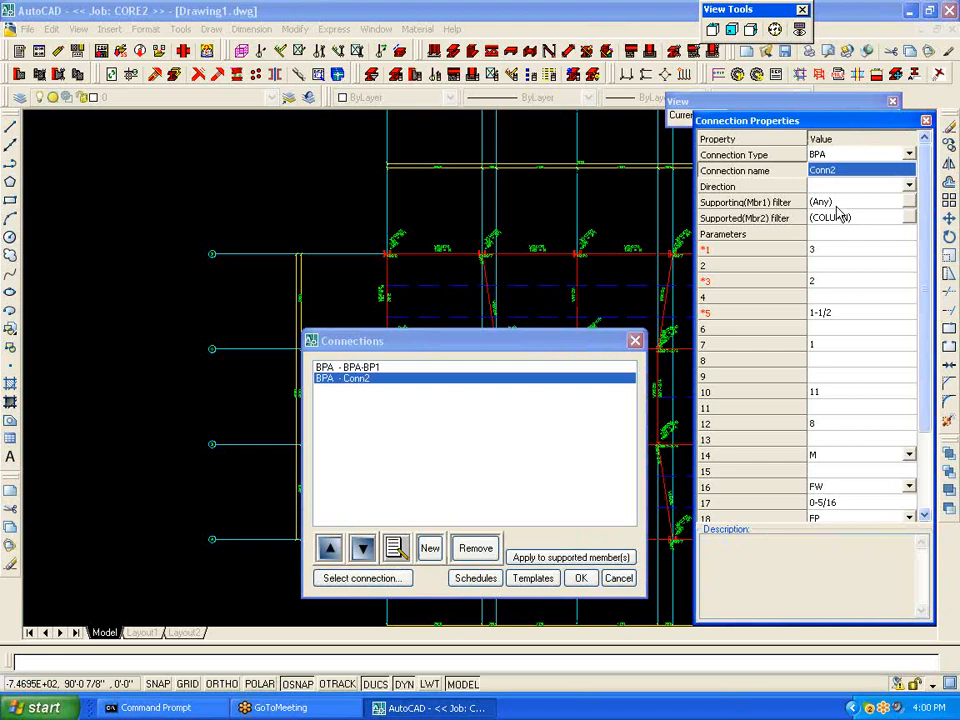
text(BPA-BP2)
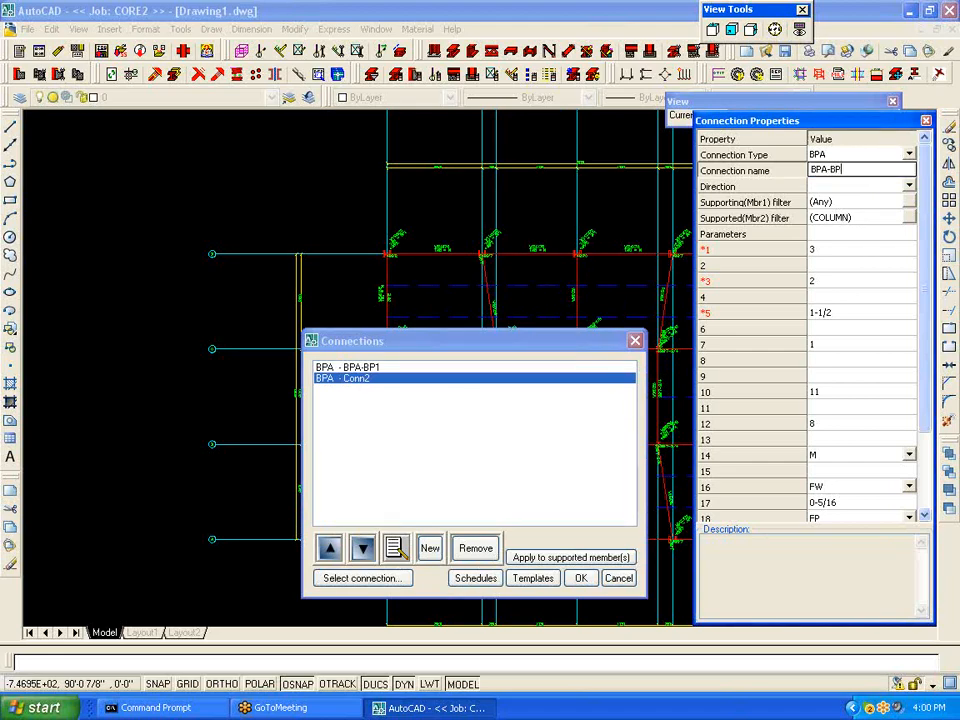
click(910, 218)
click(910, 218)
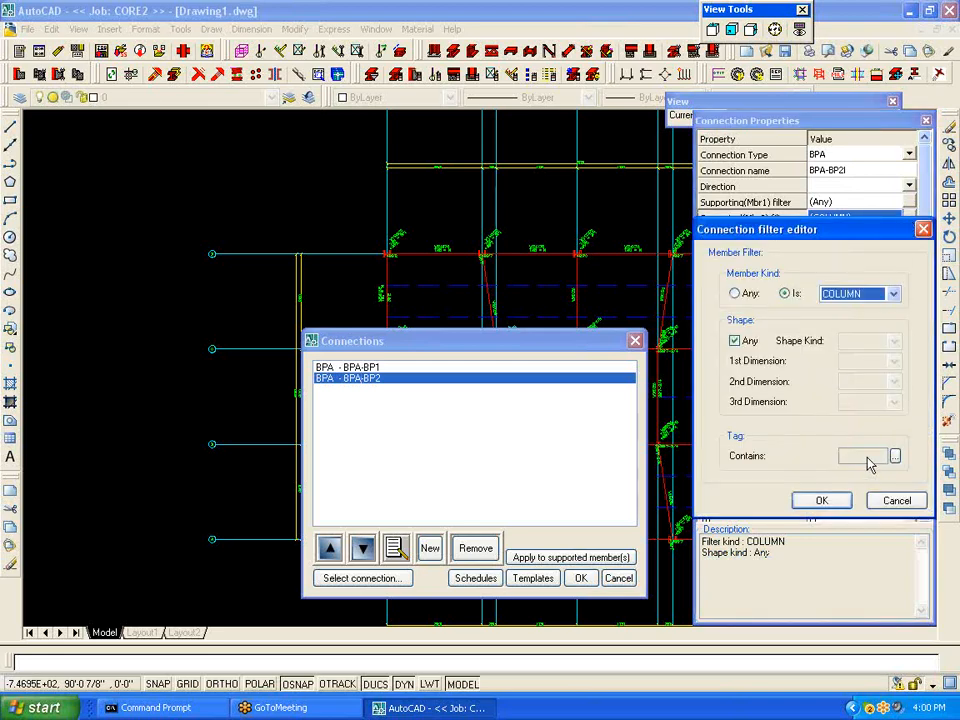
click(822, 500)
Step: Restrict the supported member filter of the BPA-BP1 connection to columns with the tag BP1
click(375, 367)
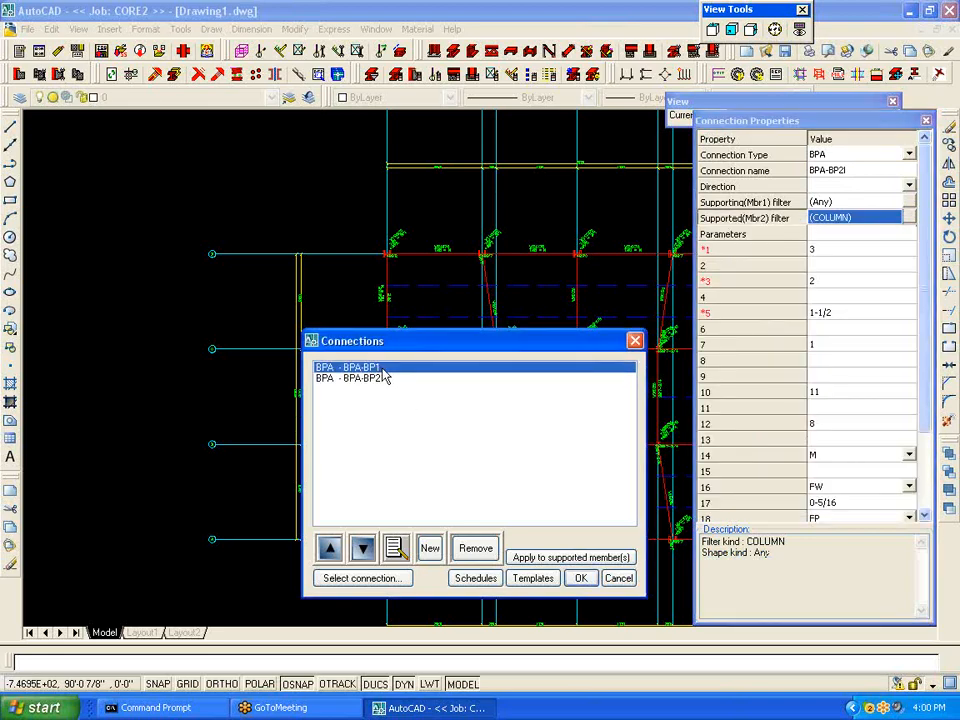
click(906, 220)
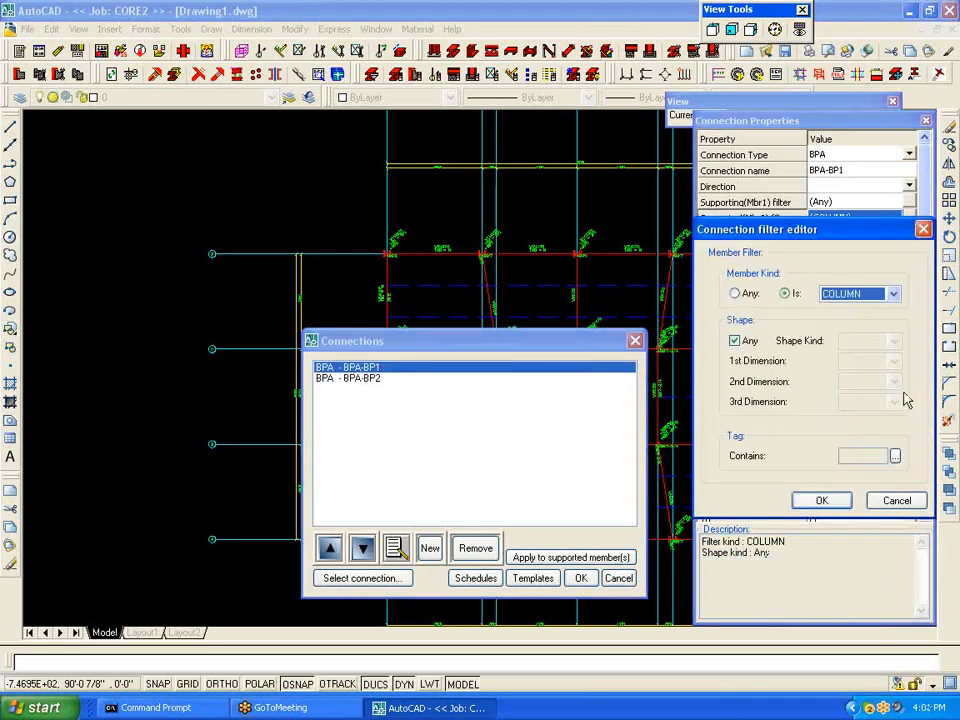
click(896, 458)
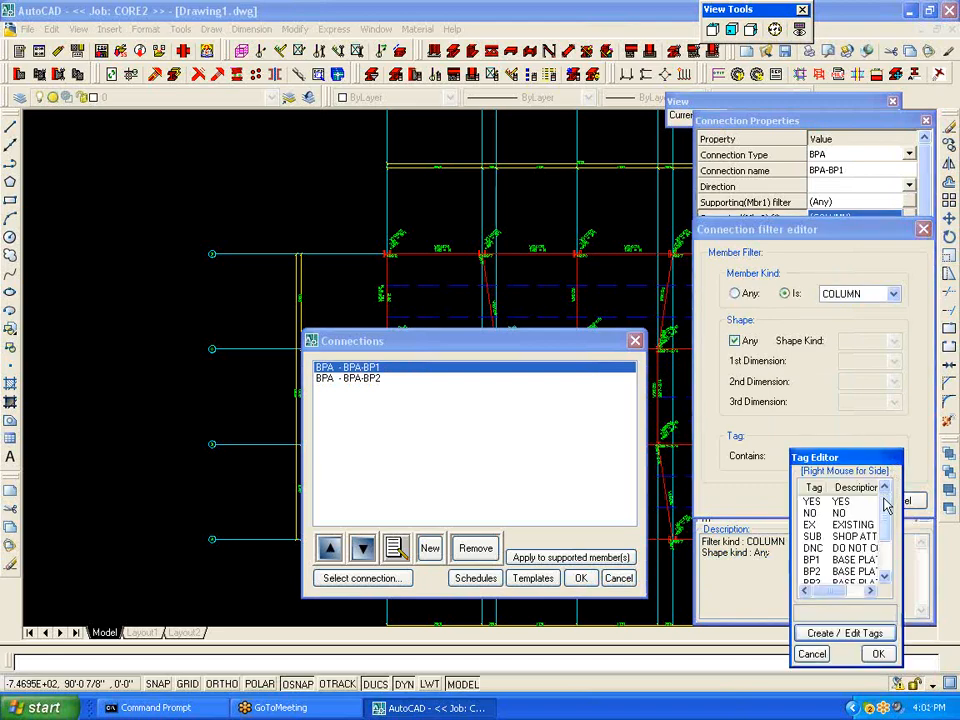
click(825, 559)
click(877, 654)
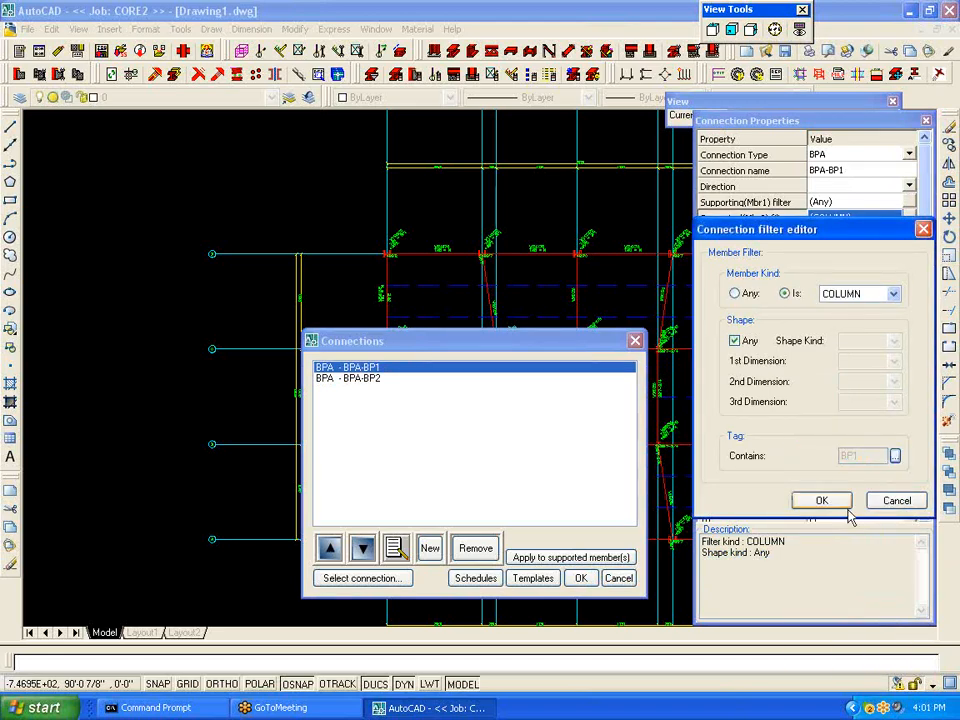
click(840, 508)
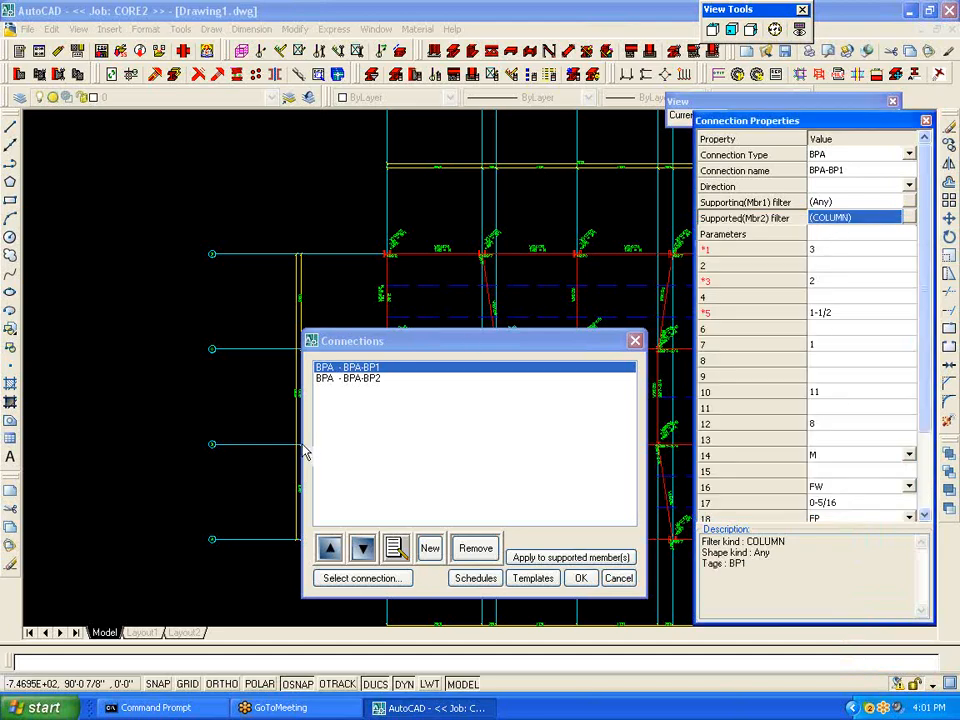
Step: Restrict the supported member filter of the BPA-BP2 connection to columns with the tag BP2
click(358, 380)
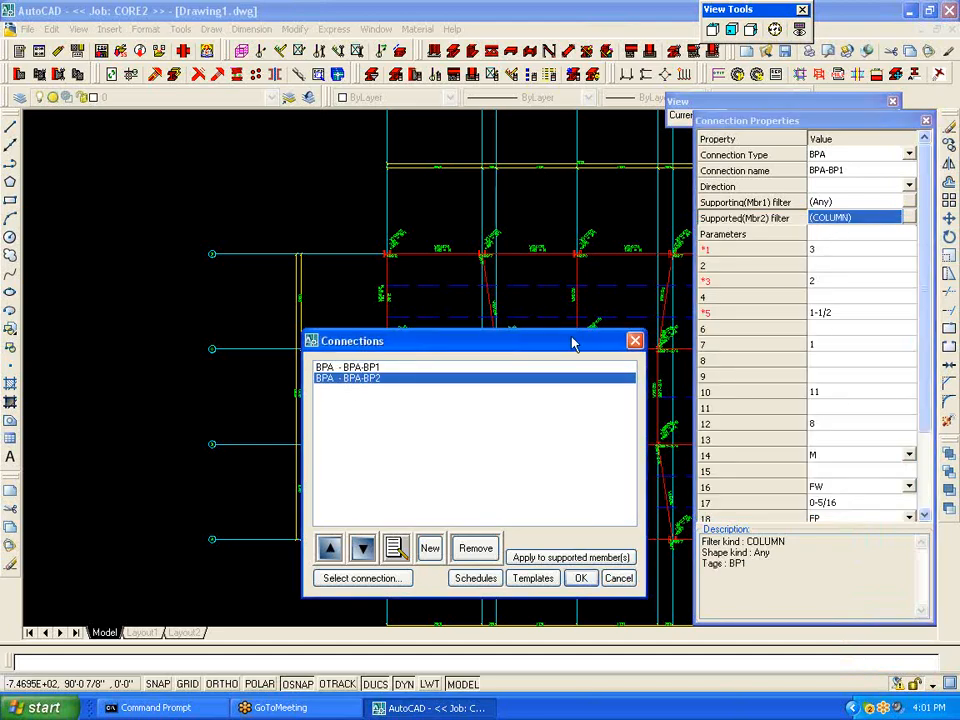
click(910, 218)
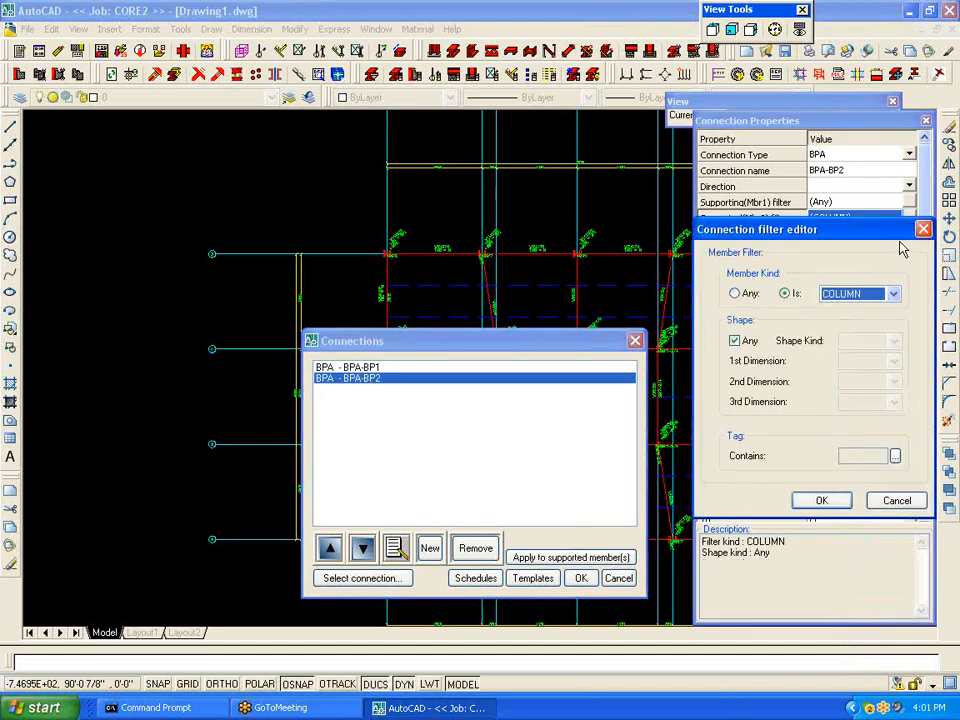
click(895, 455)
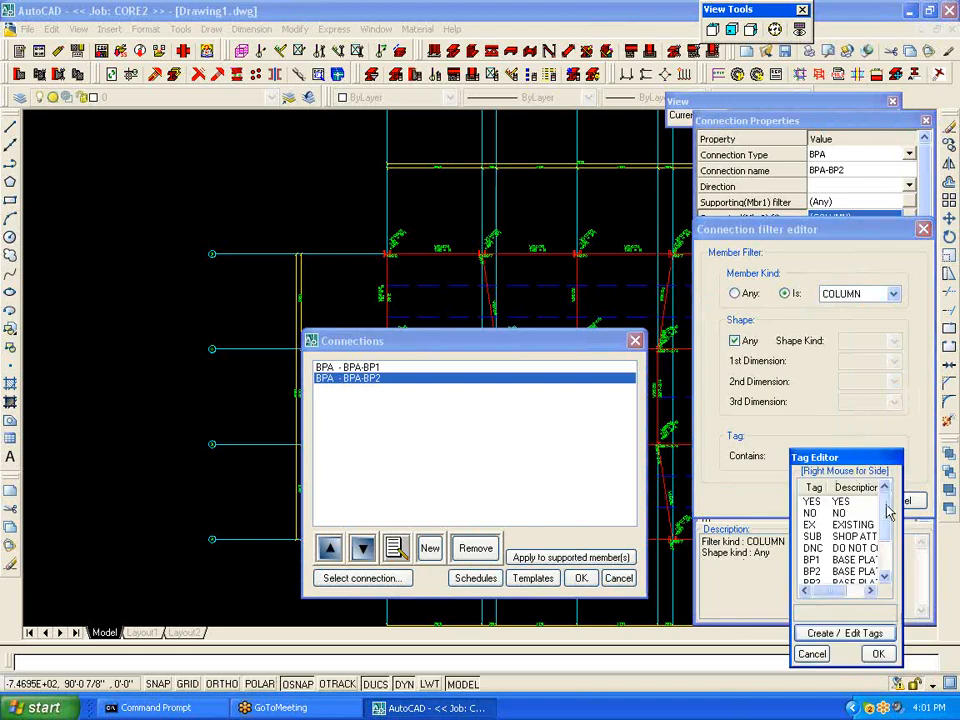
click(820, 571)
click(878, 655)
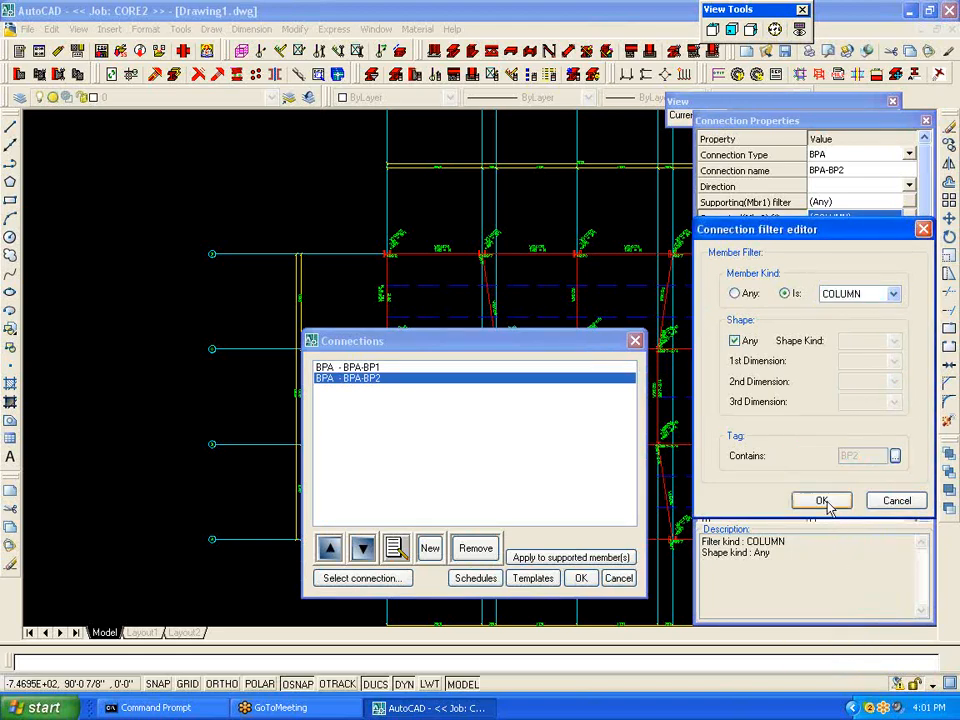
click(827, 499)
Step: For BPA-BP2, set the number of rows in parameter 1 to 2 and the base plate thickness in parameter 5 to 1
click(830, 252)
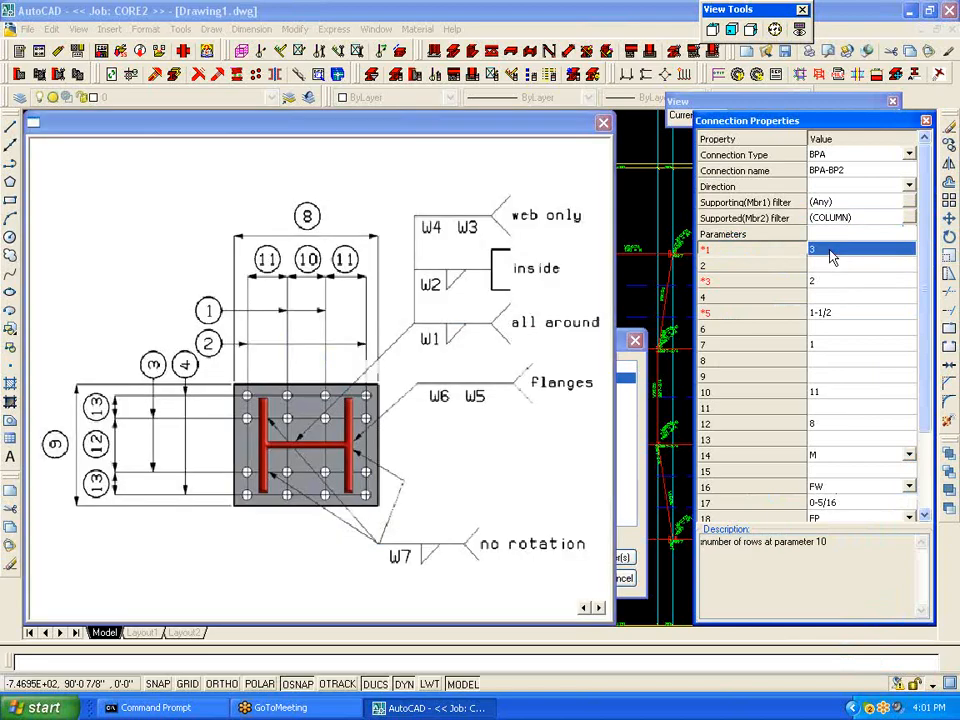
text(2)
click(840, 316)
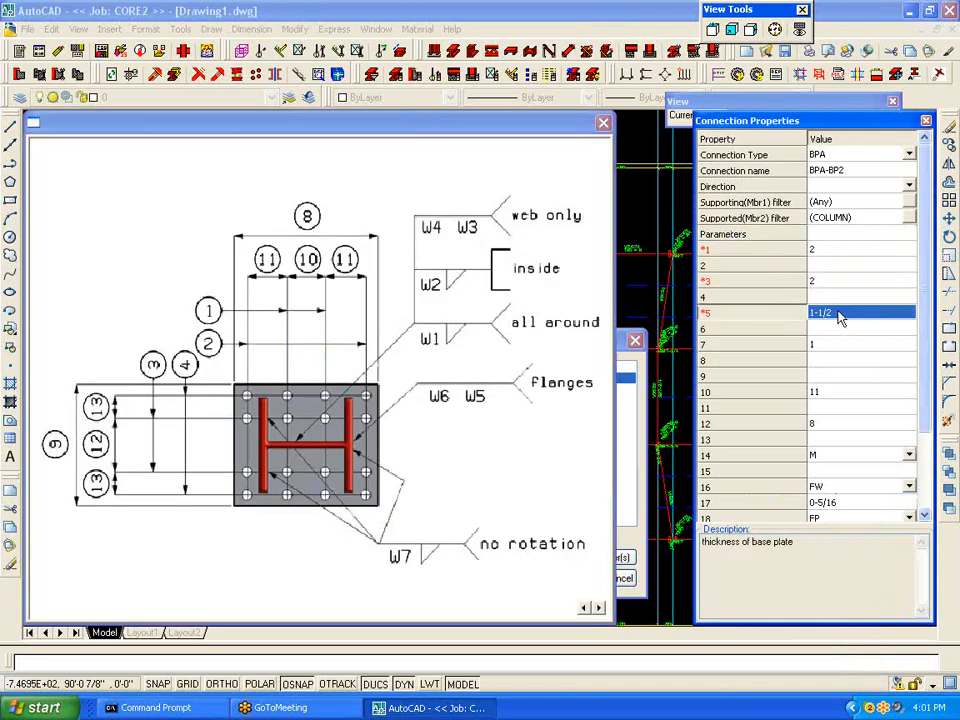
text(1)
Step: Set BPA-BP2's all-around fillet weld size (W1) in parameter 6 to 1/4 and the bolt diameter in parameter 7 to 3/4
click(831, 329)
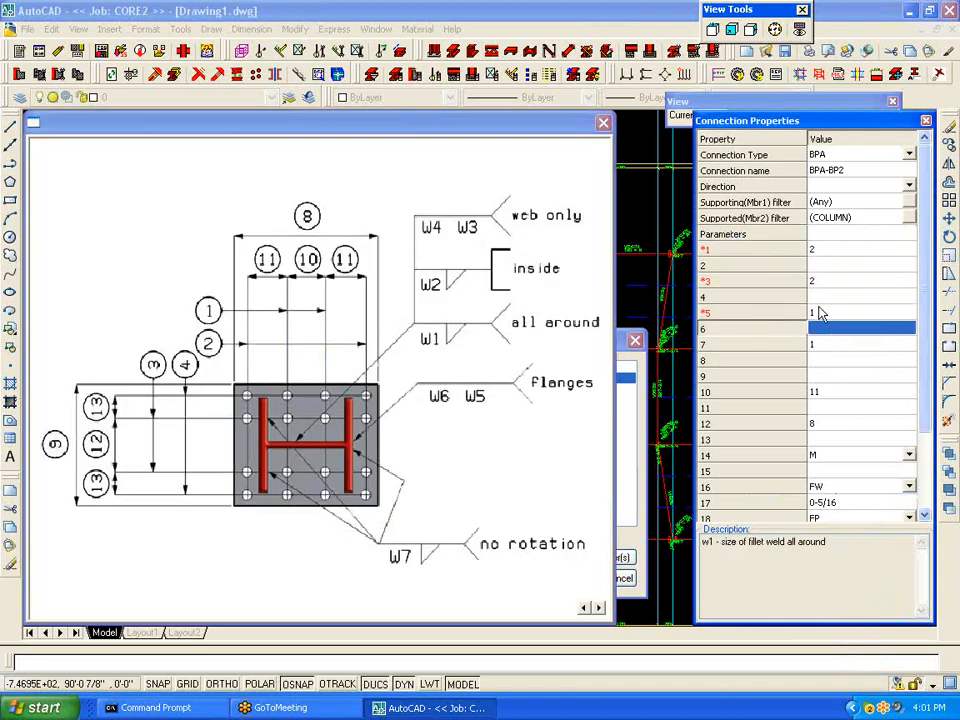
text(1/4)
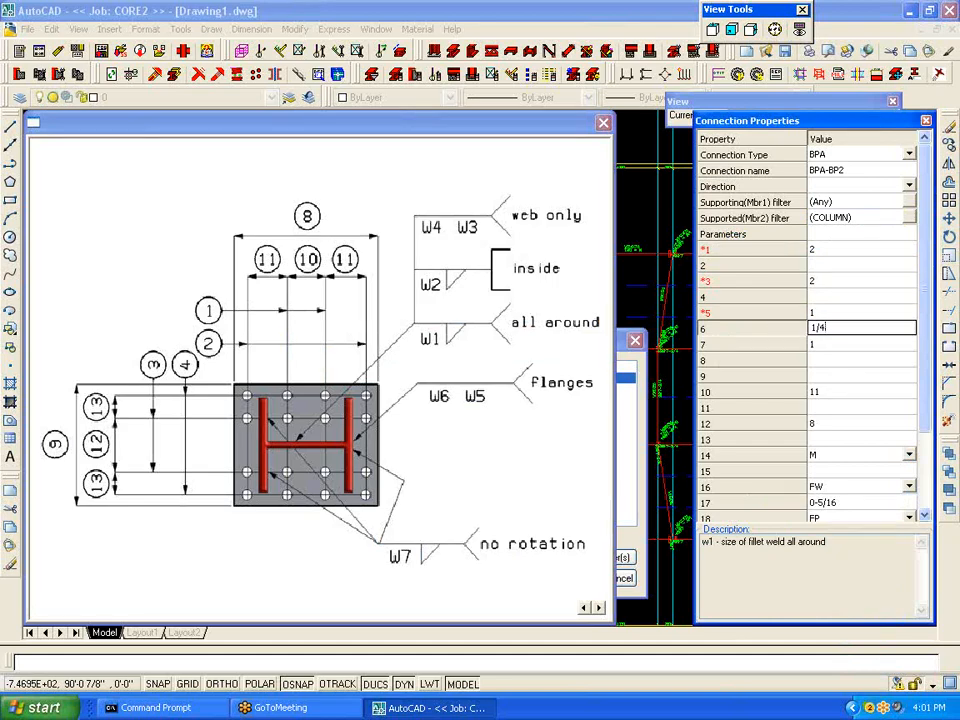
click(836, 346)
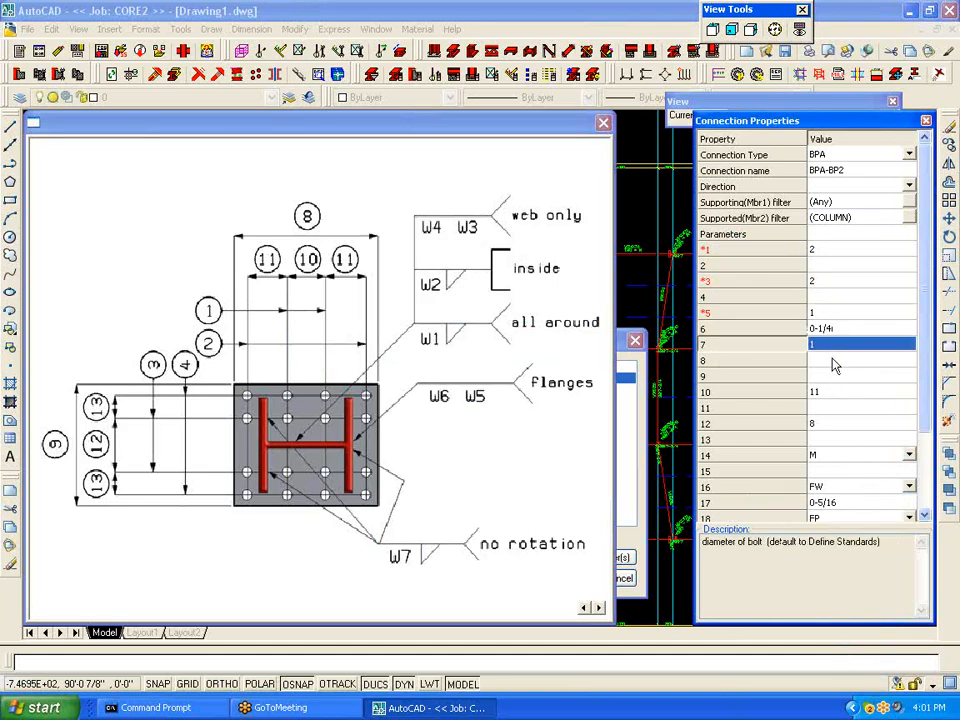
text(3/4)
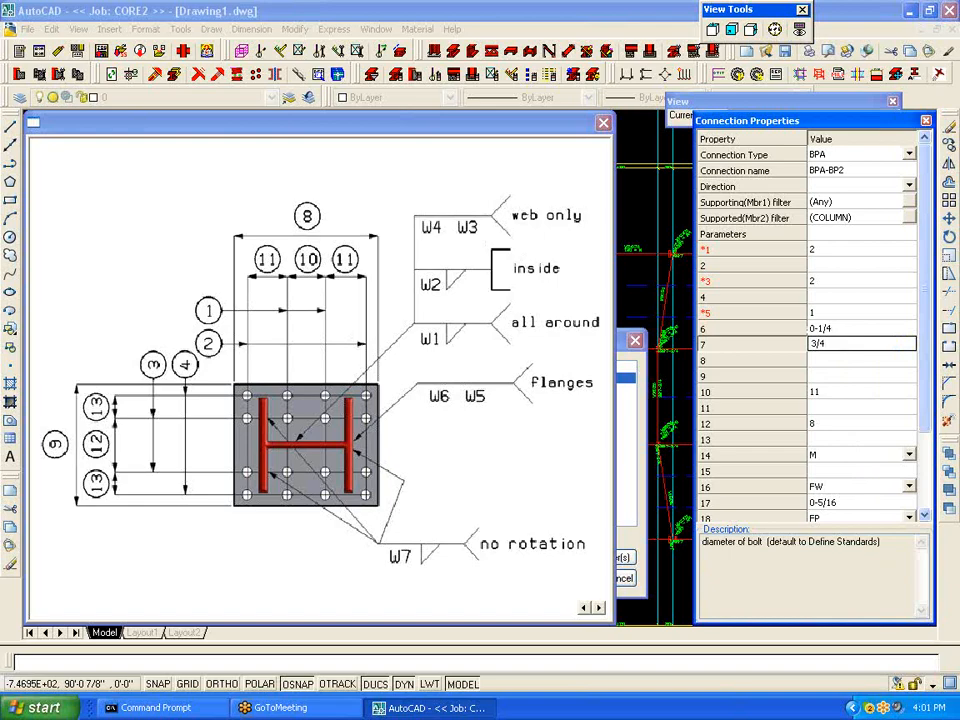
Step: Set BPA-BP2's center-to-center row spacing to 7 in both parameter 10 and parameter 12
click(838, 393)
text(7)
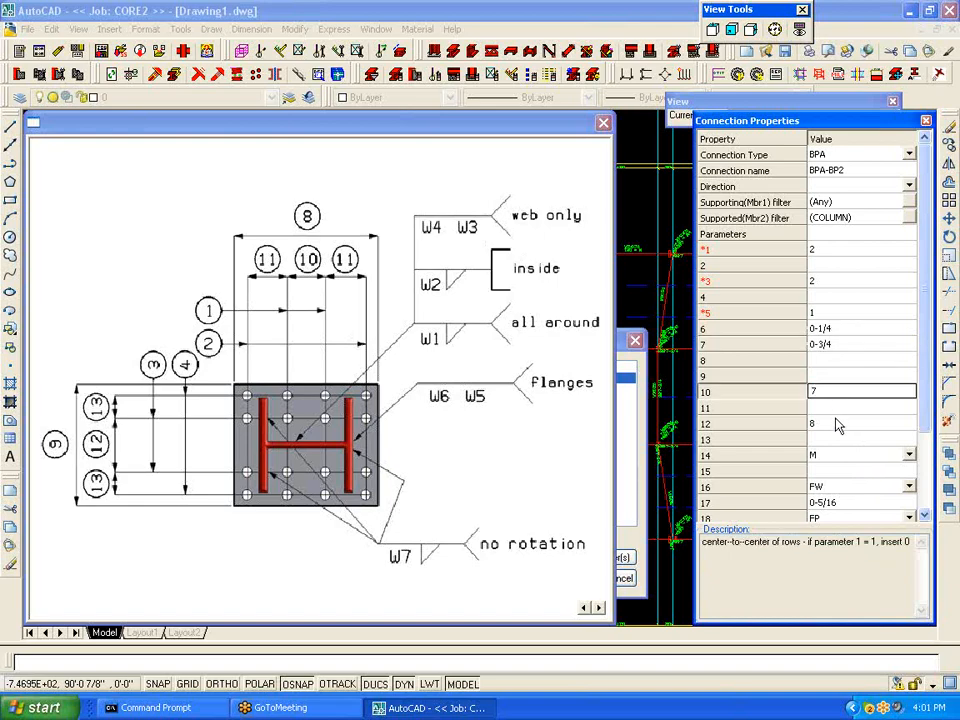
click(836, 423)
text(7)
Step: Choose M (mill) as the column end finish in parameter 14 of BPA-BP2
click(909, 458)
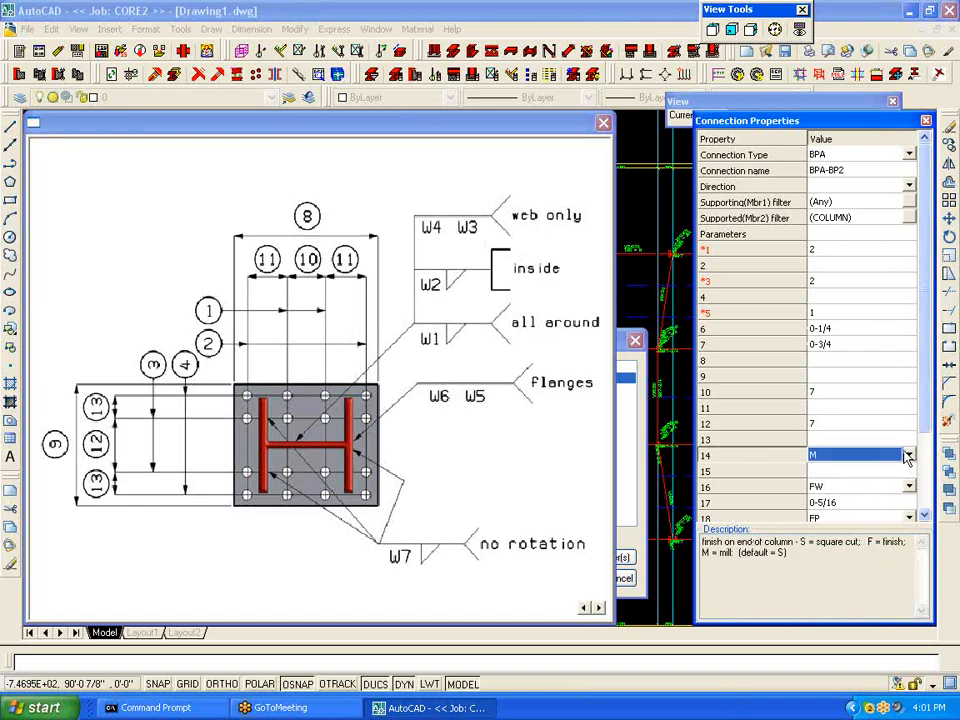
click(909, 458)
click(851, 481)
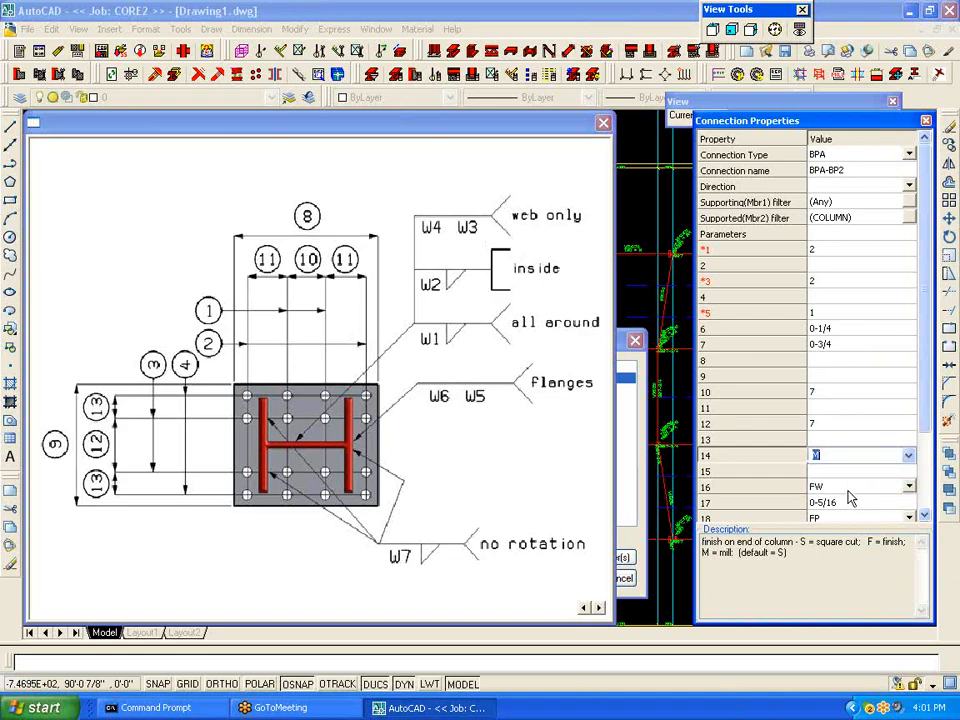
Step: Clear BPA-BP2's web weld type (W3), web weld size (W4) and flange weld type (W5) in parameters 16 to 18
double_click(848, 489)
key(BackSpace)
key(BackSpace)
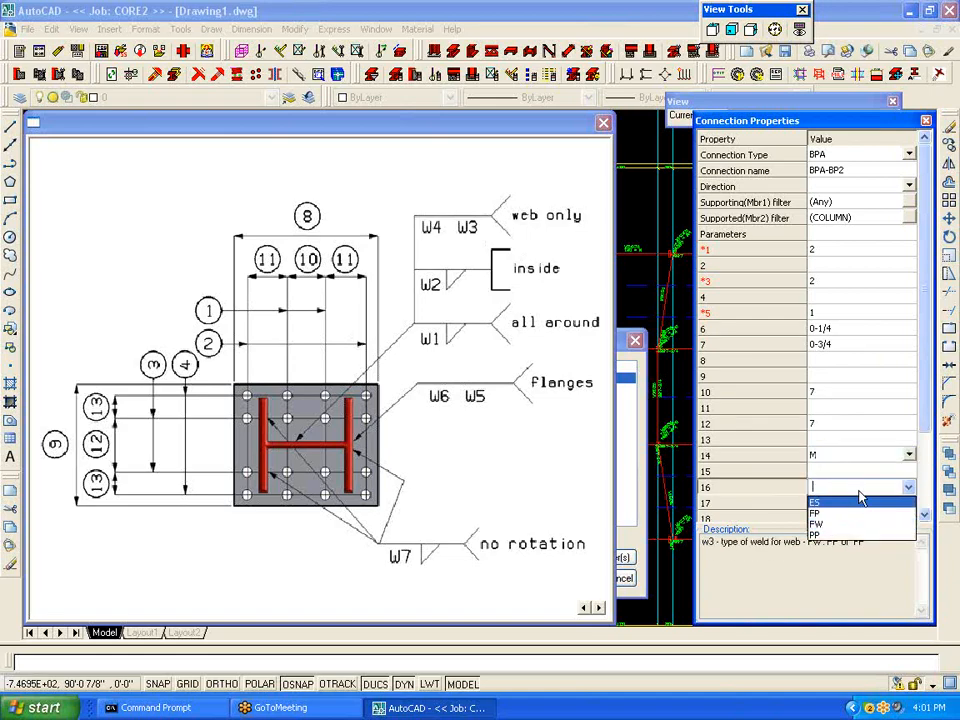
click(928, 370)
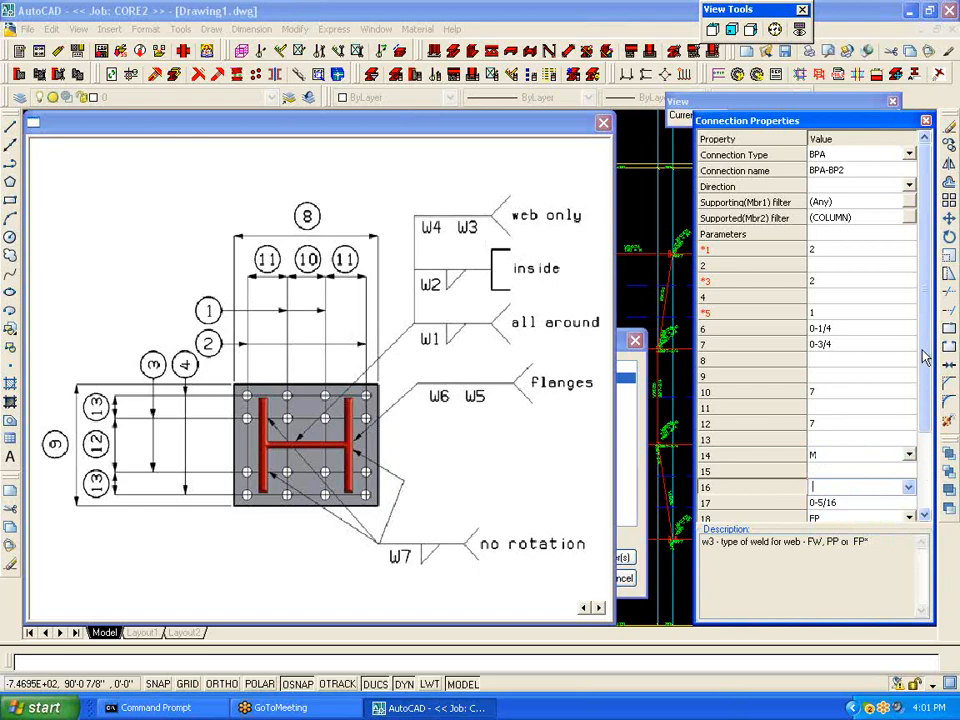
scroll(916, 455, down, 3)
click(865, 393)
key(BackSpace)
key(BackSpace)
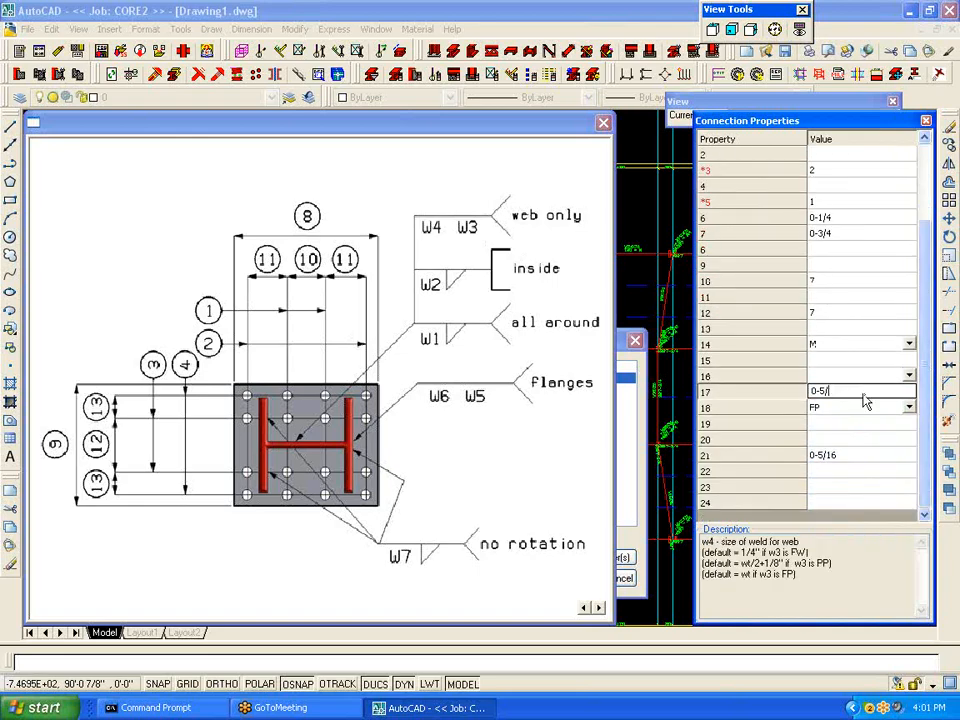
key(BackSpace)
key(BackSpace)
click(845, 410)
key(BackSpace)
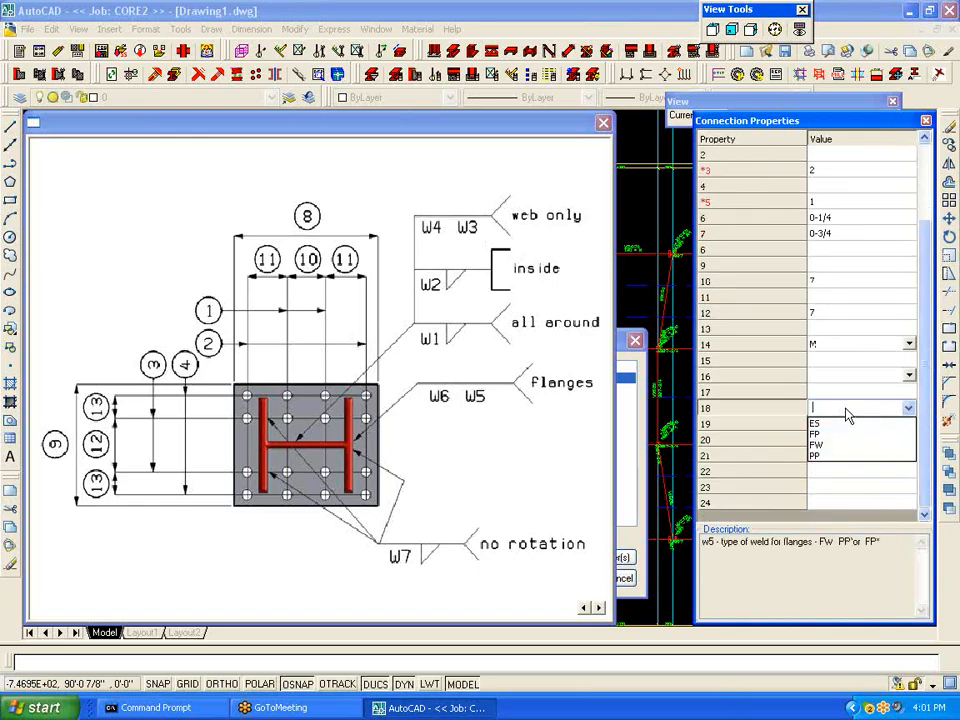
Step: Set the hole oversize in parameter 21 of BPA-BP2 to 3/16
click(853, 455)
text(3/16)
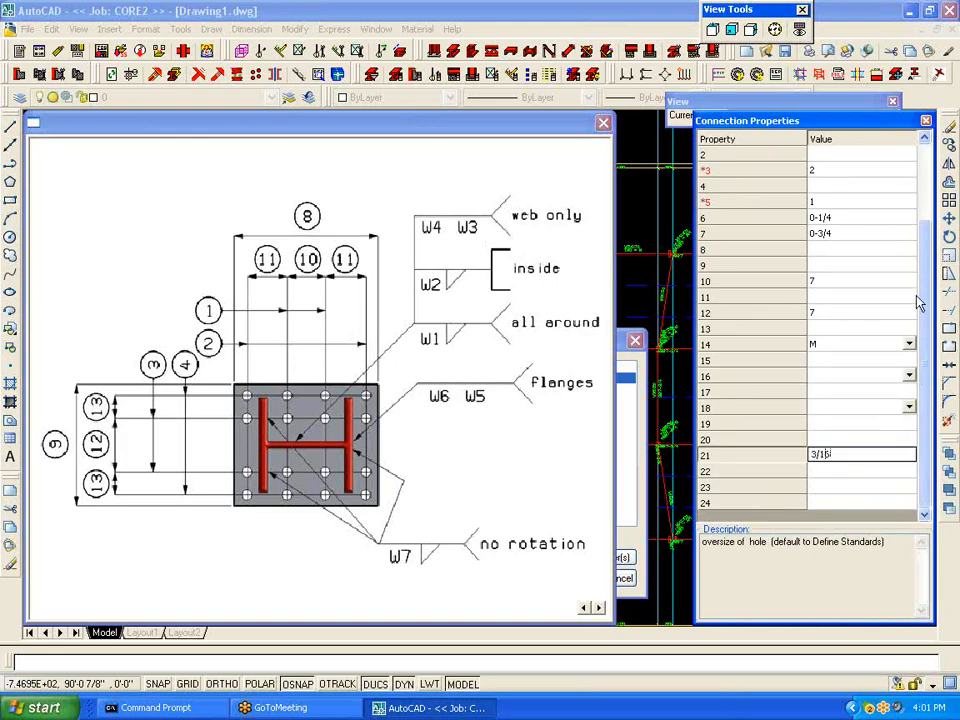
drag(925, 280, 918, 194)
click(860, 171)
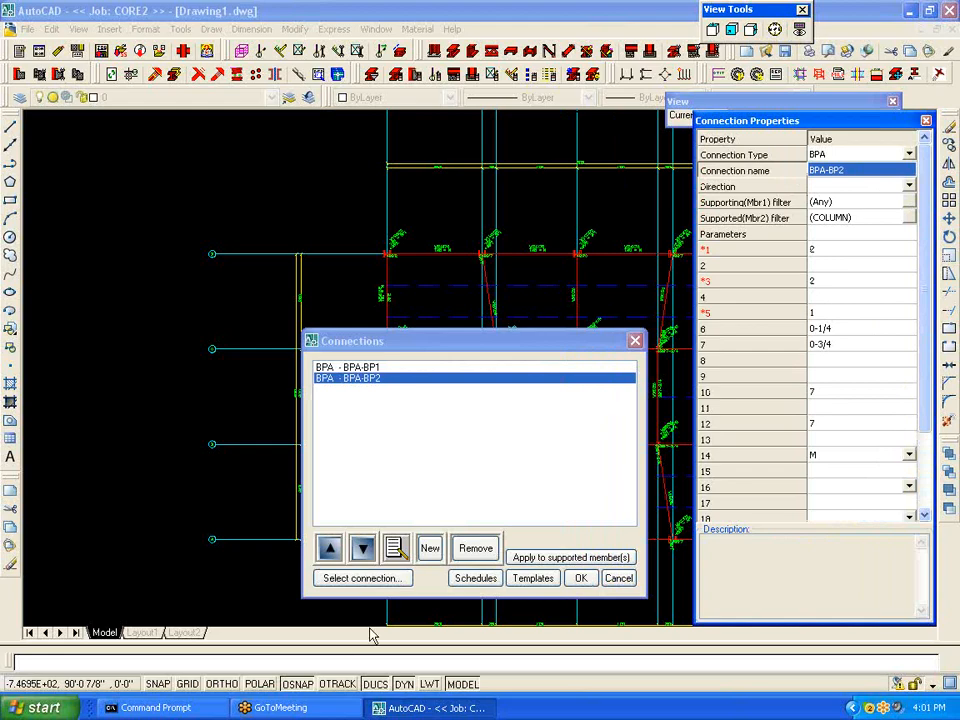
Step: Duplicate the BPA-BP2 connection and name the copy BPA-BP3
click(328, 381)
right_click(326, 381)
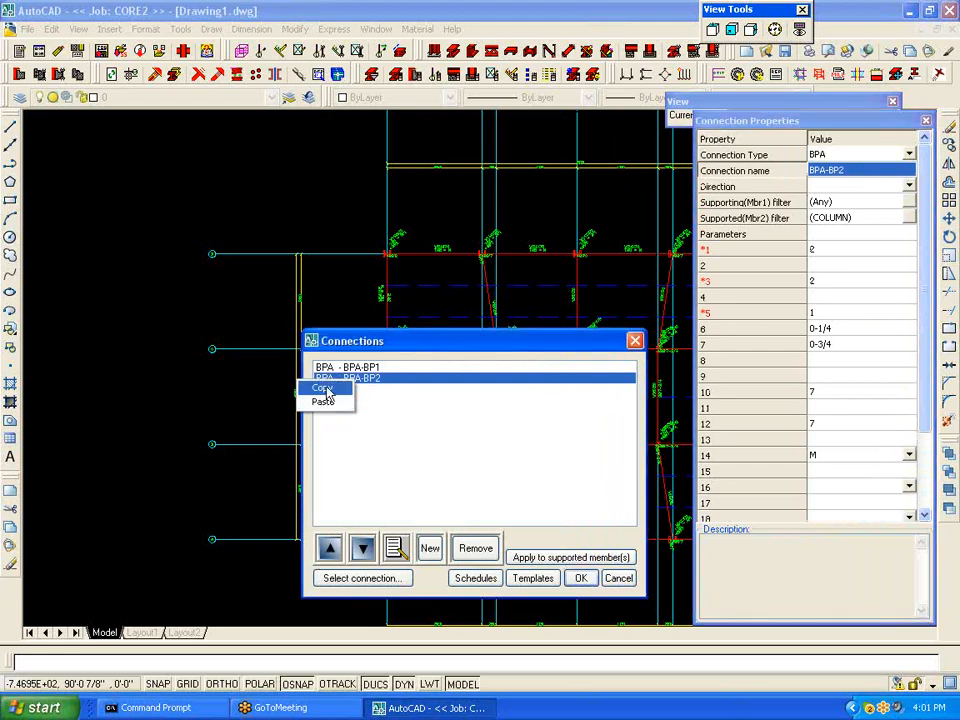
click(328, 385)
right_click(330, 388)
click(336, 401)
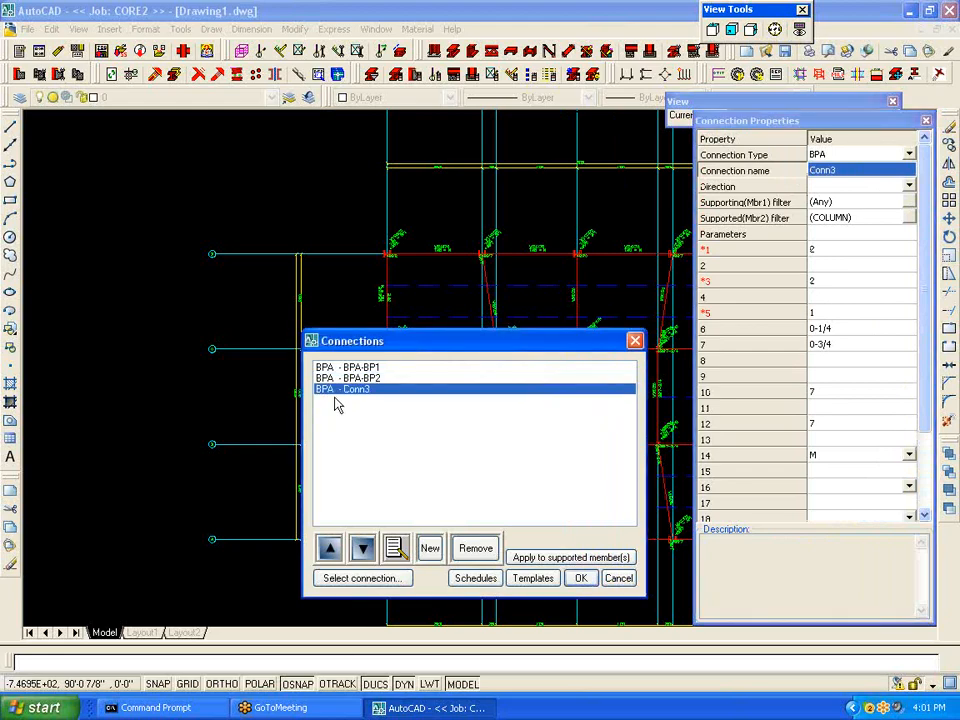
click(860, 172)
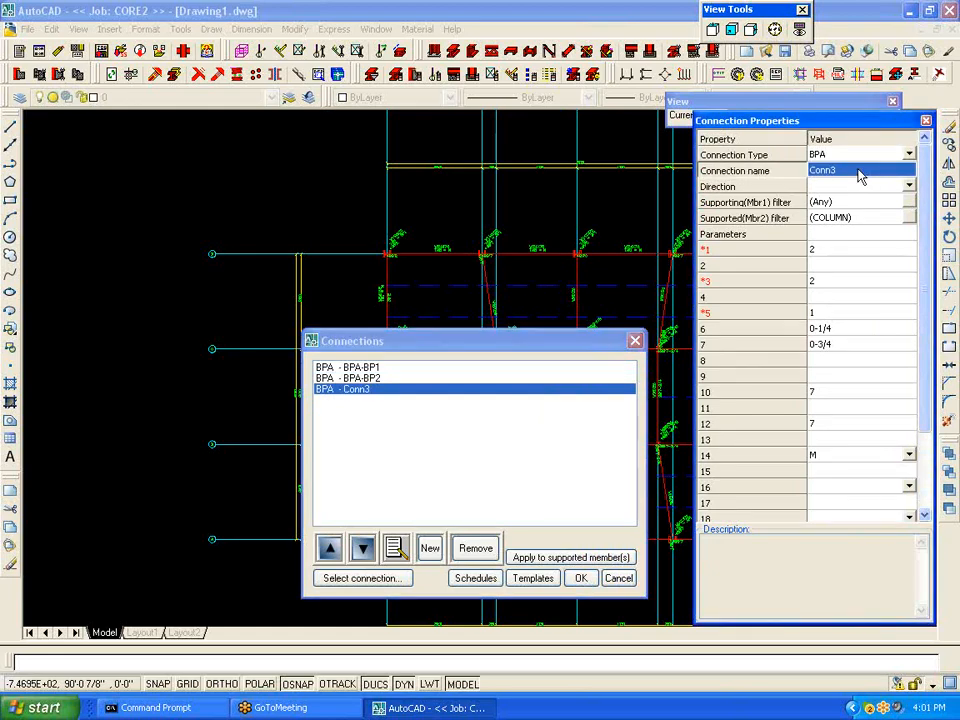
text(BPA)
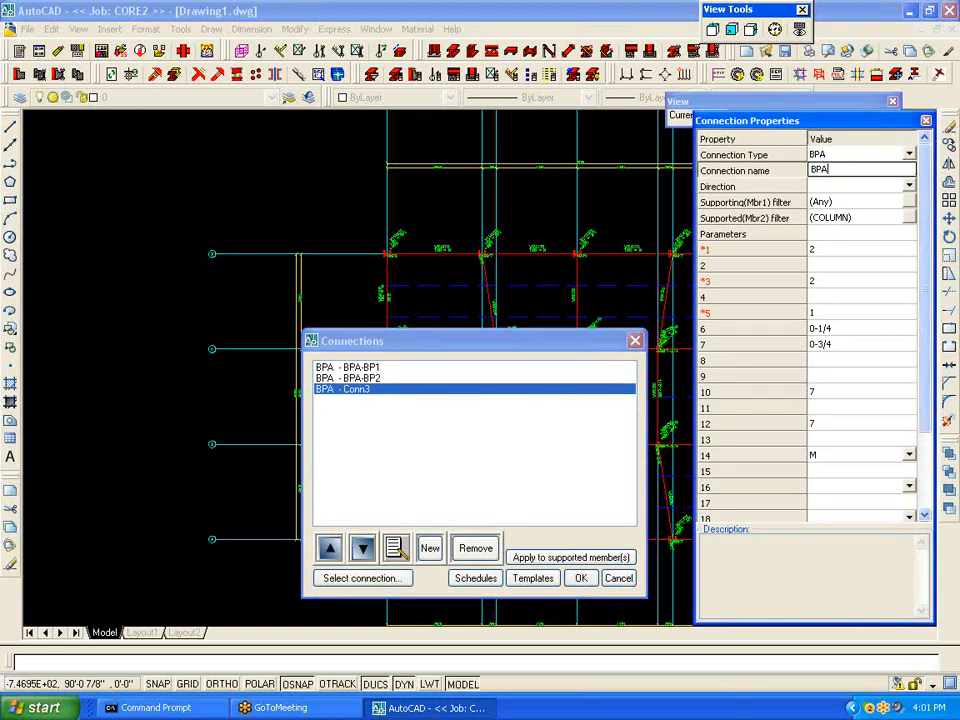
text(-BP3)
Step: Remove the BP2 tag from BPA-BP3's supported member filter
click(905, 218)
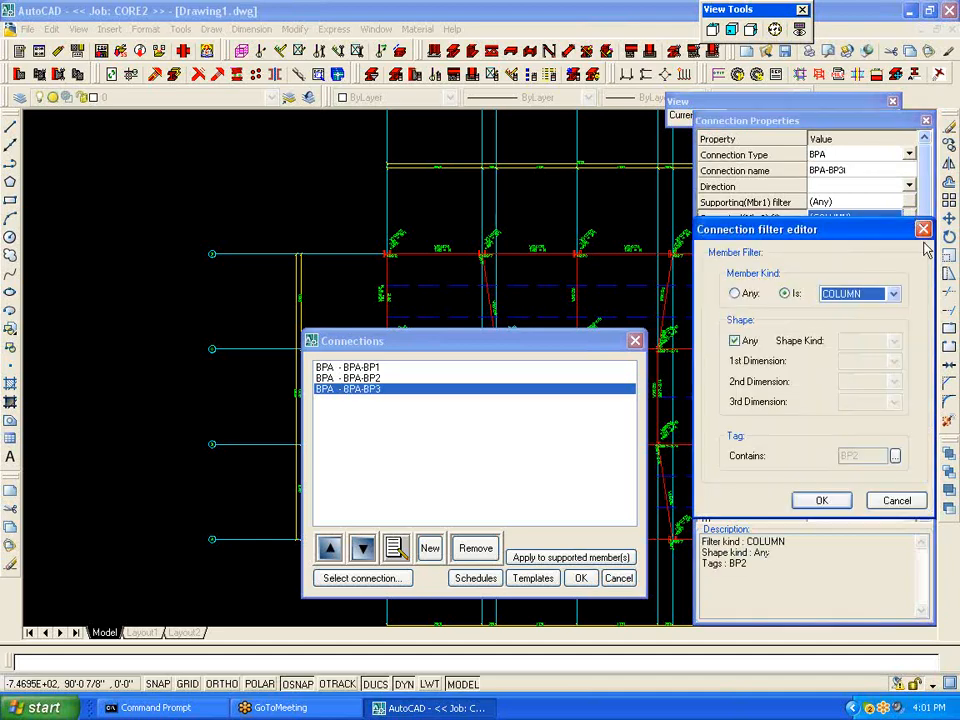
click(895, 456)
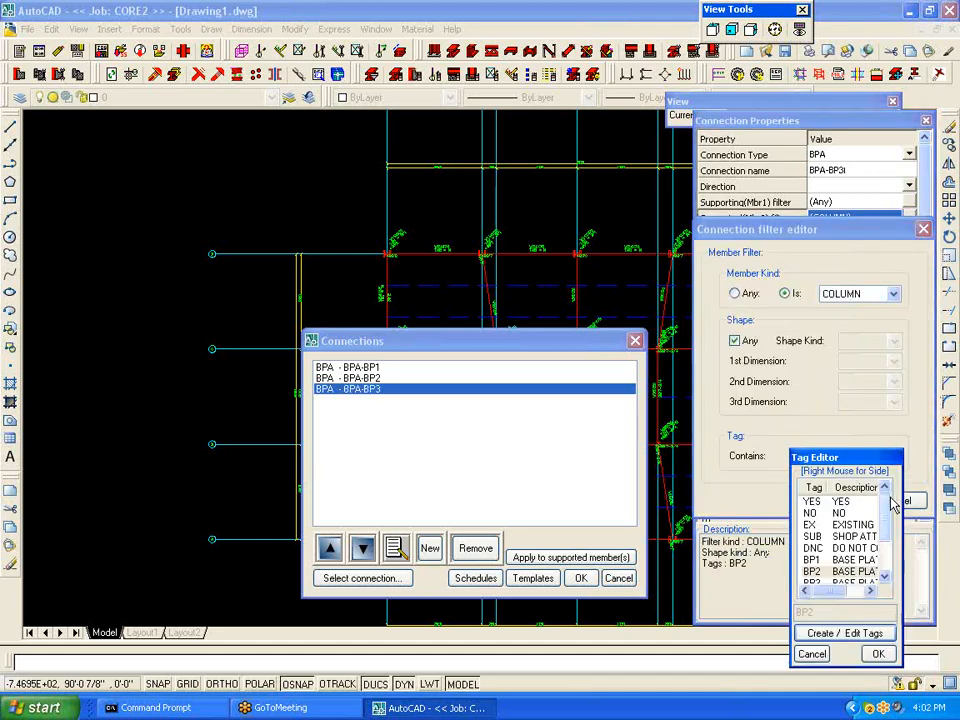
click(823, 575)
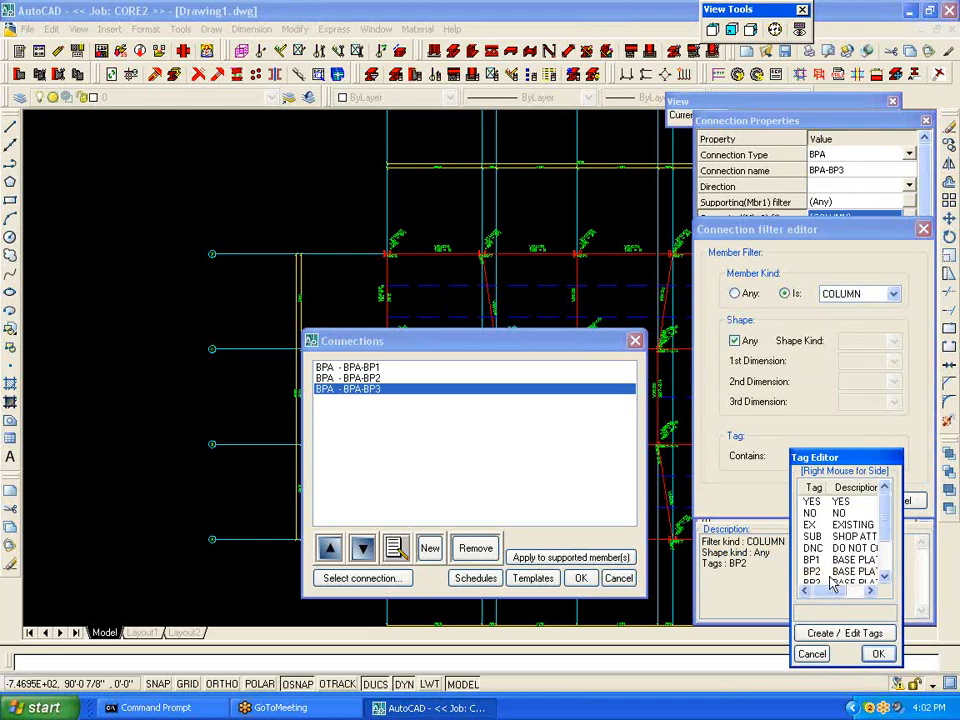
click(876, 655)
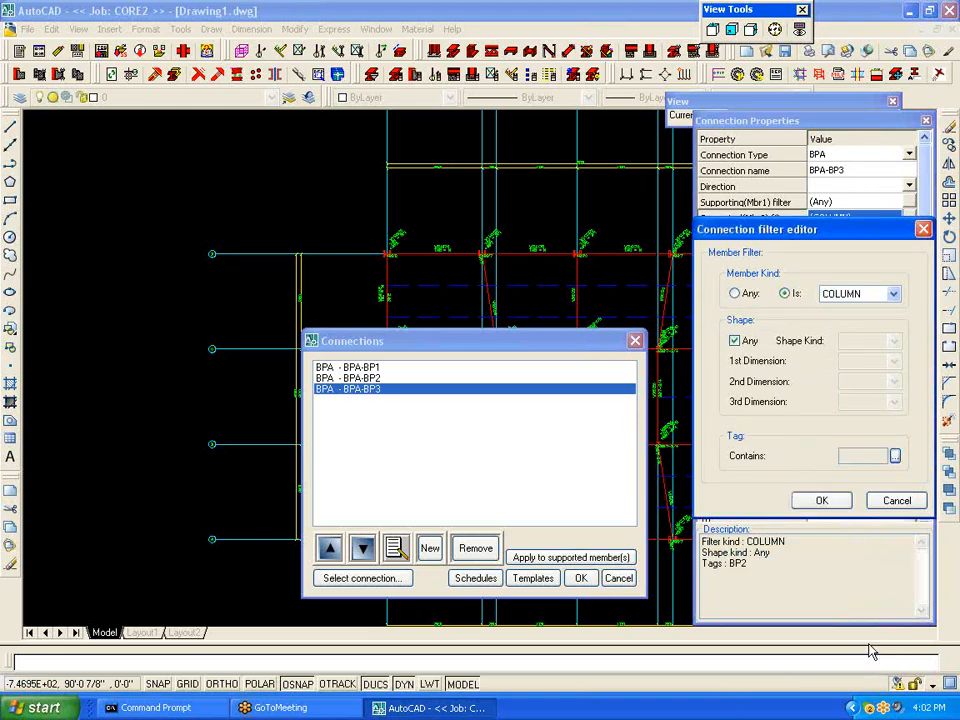
Step: Restrict BPA-BP3's supported column filter to HSS shapes with first dimension 8 and second dimension X8, leaving the third dimension blank
click(736, 341)
click(893, 341)
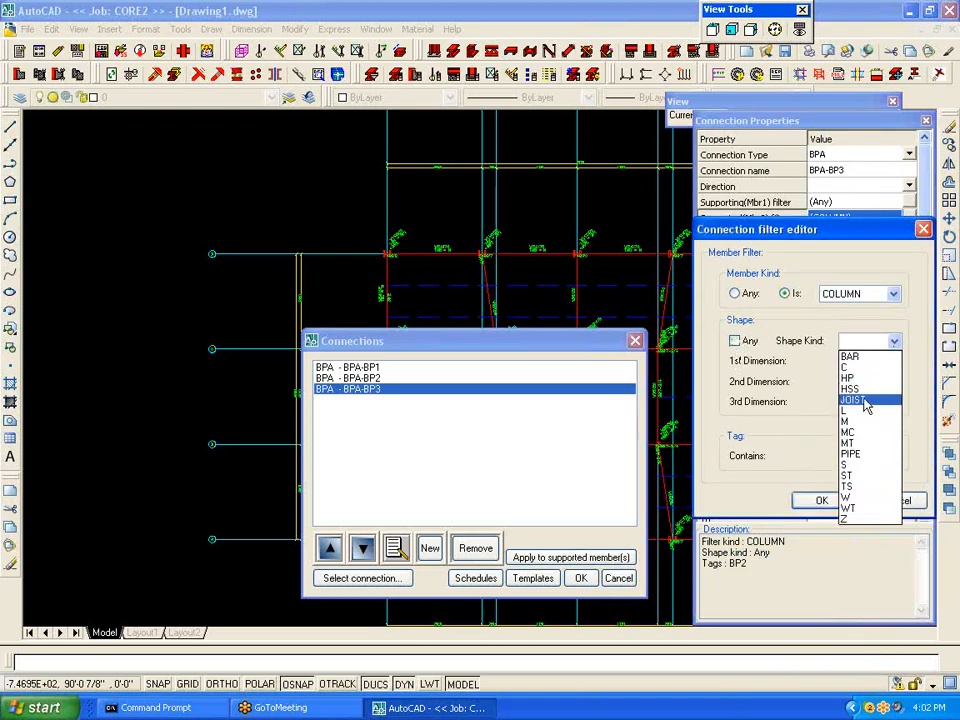
click(855, 389)
click(893, 362)
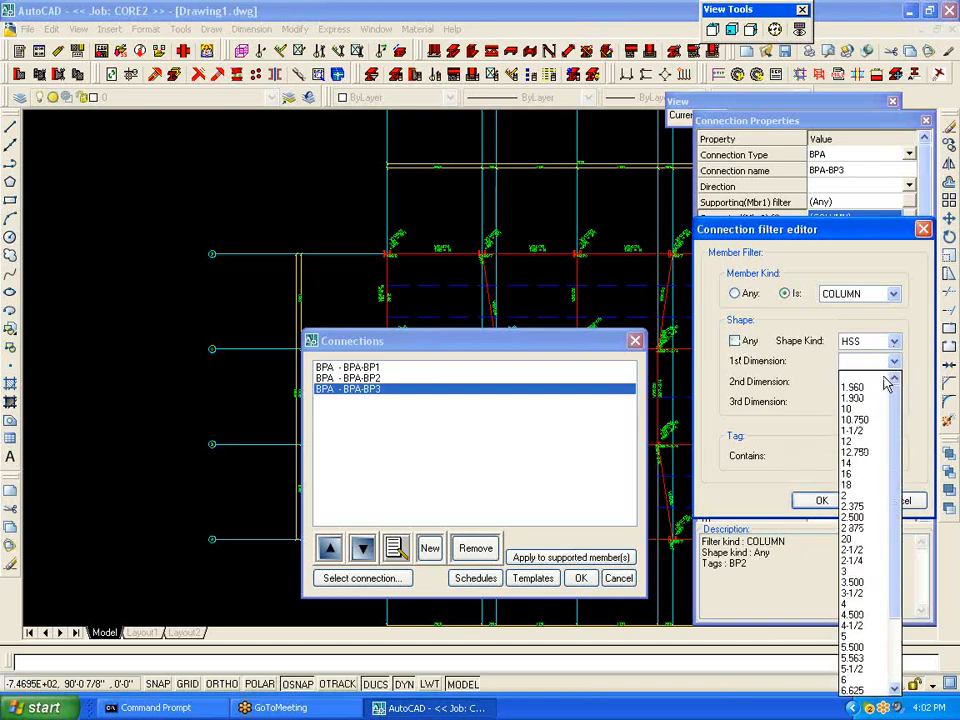
drag(897, 462, 901, 572)
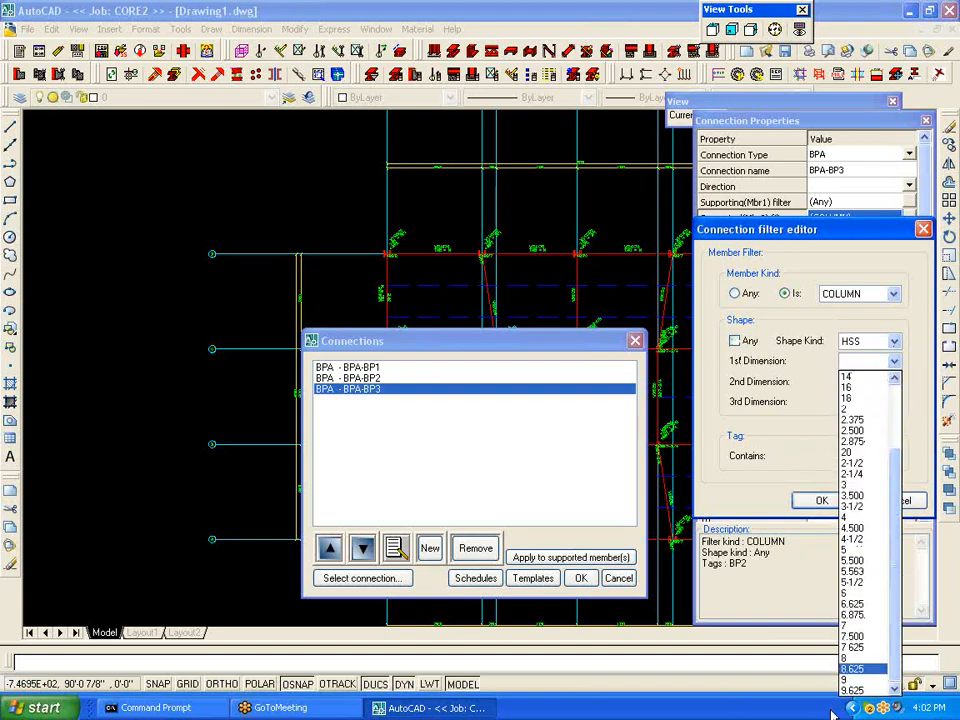
click(847, 658)
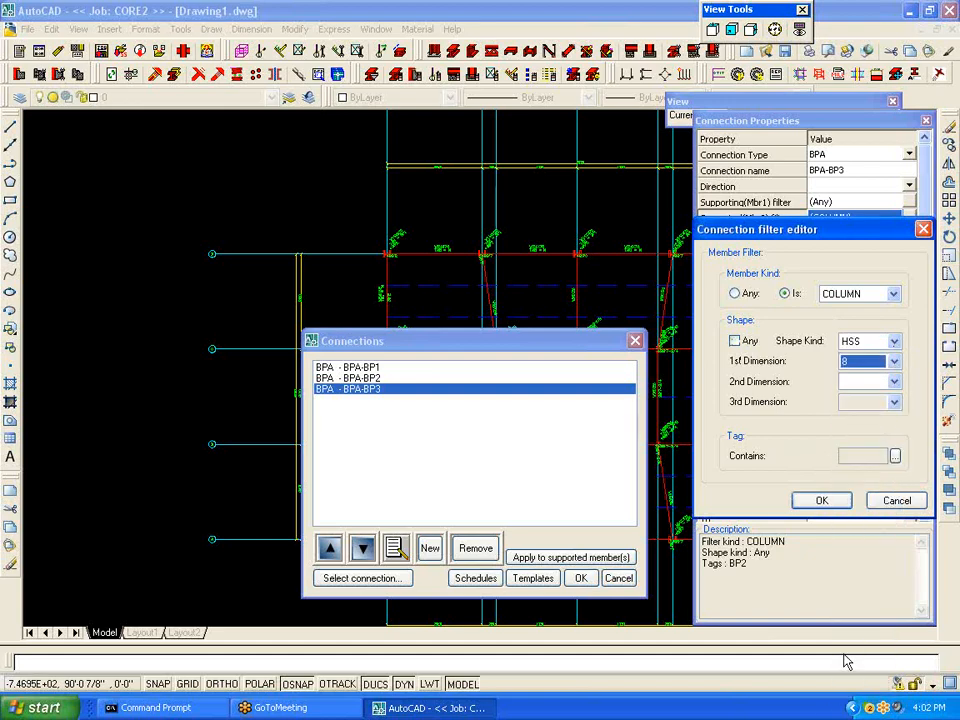
click(894, 382)
click(847, 483)
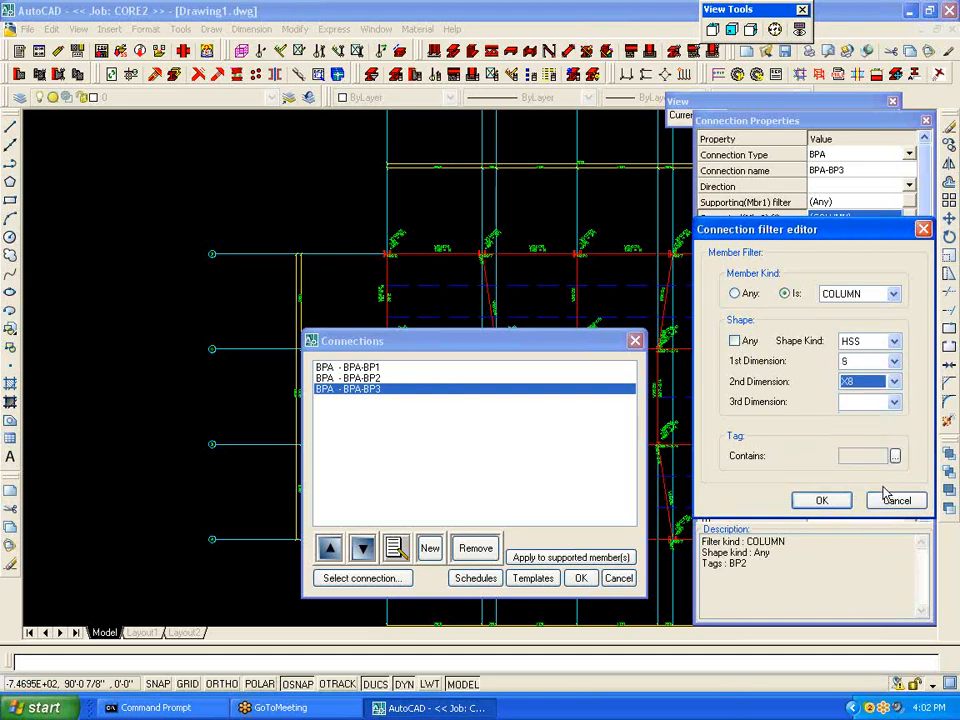
click(895, 403)
click(895, 405)
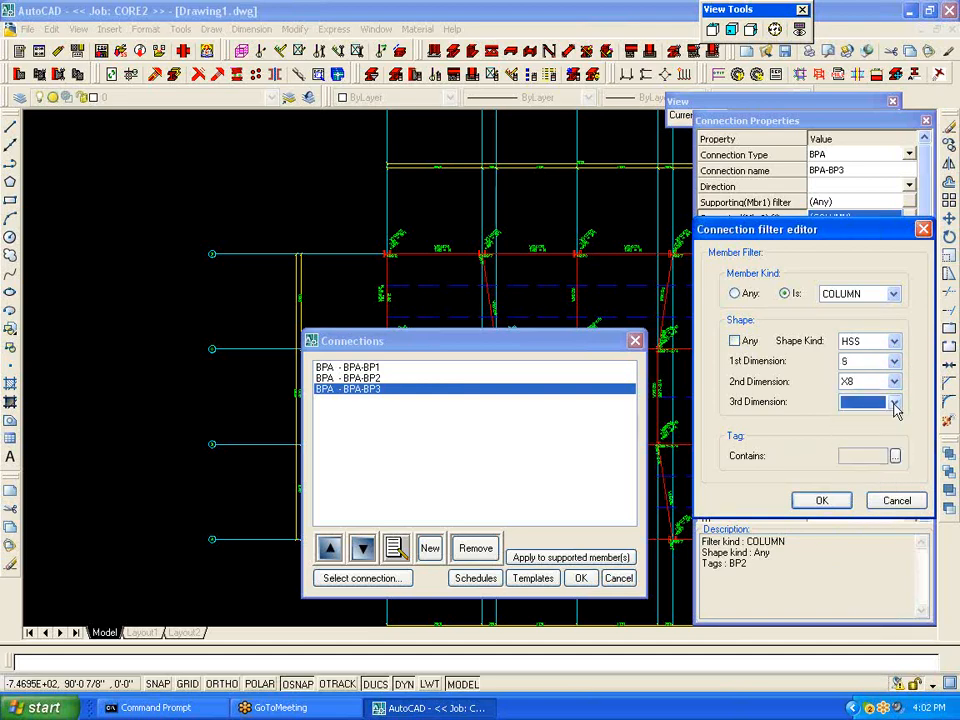
click(821, 501)
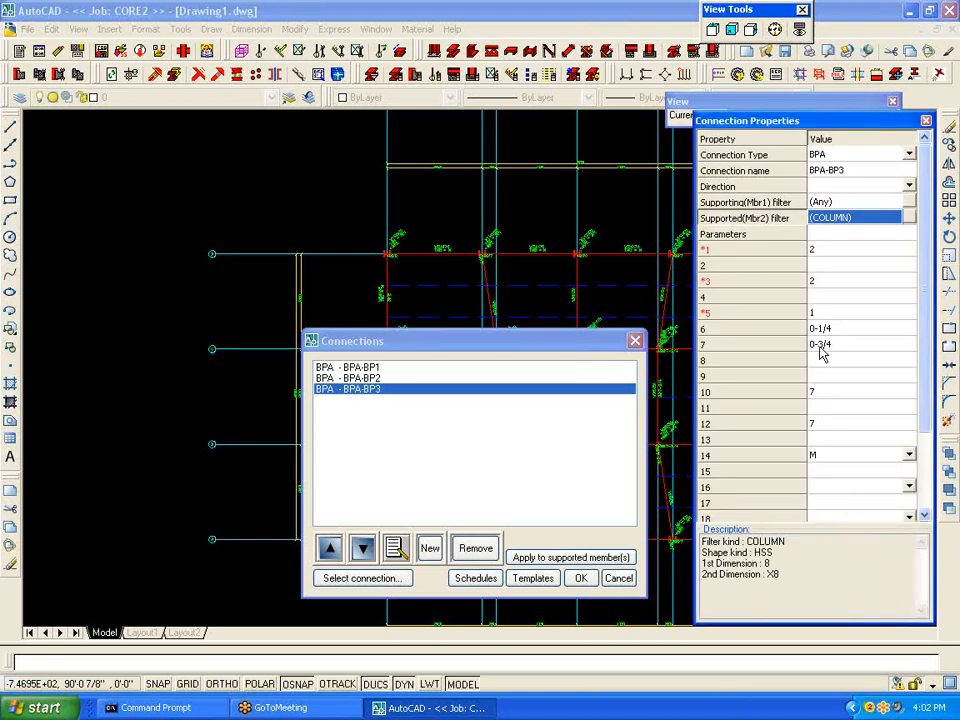
Step: Set BPA-BP3's number of rows in parameter 3 to 1 and the base plate thickness in parameter 5 to 1/2
click(831, 285)
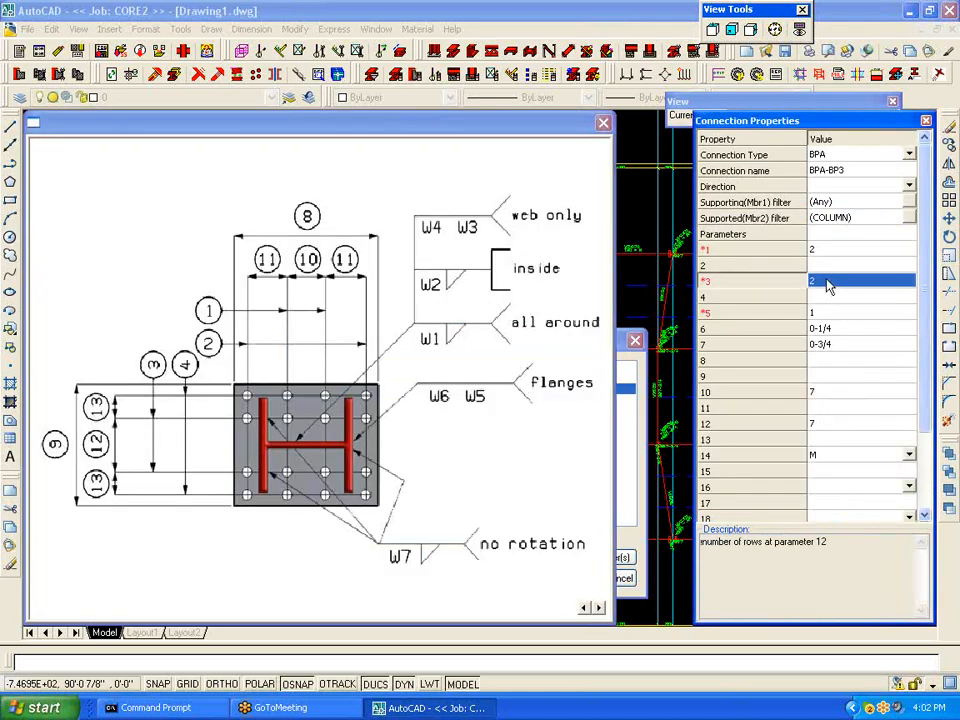
text(1)
click(824, 314)
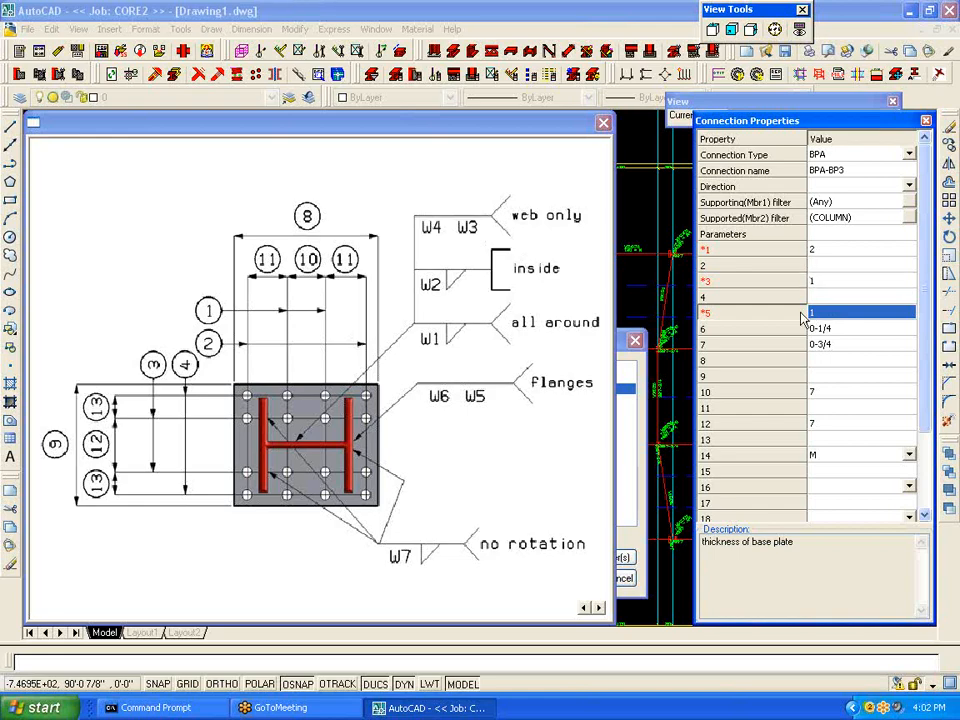
text(1)
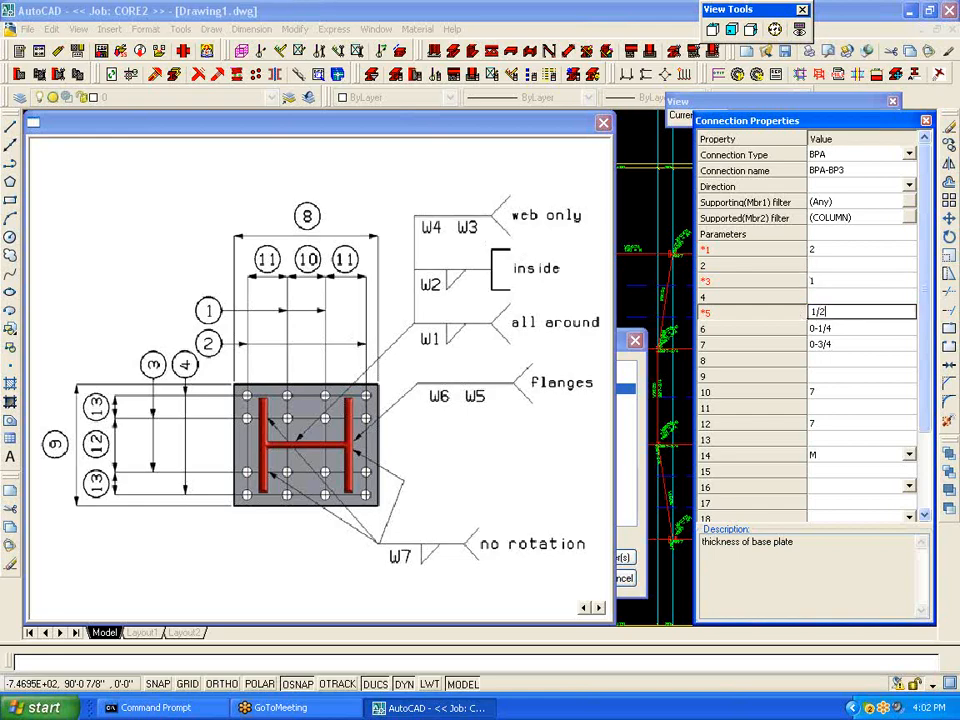
Step: Set BPA-BP3's bolt diameter in parameter 7 to 1/2
click(840, 330)
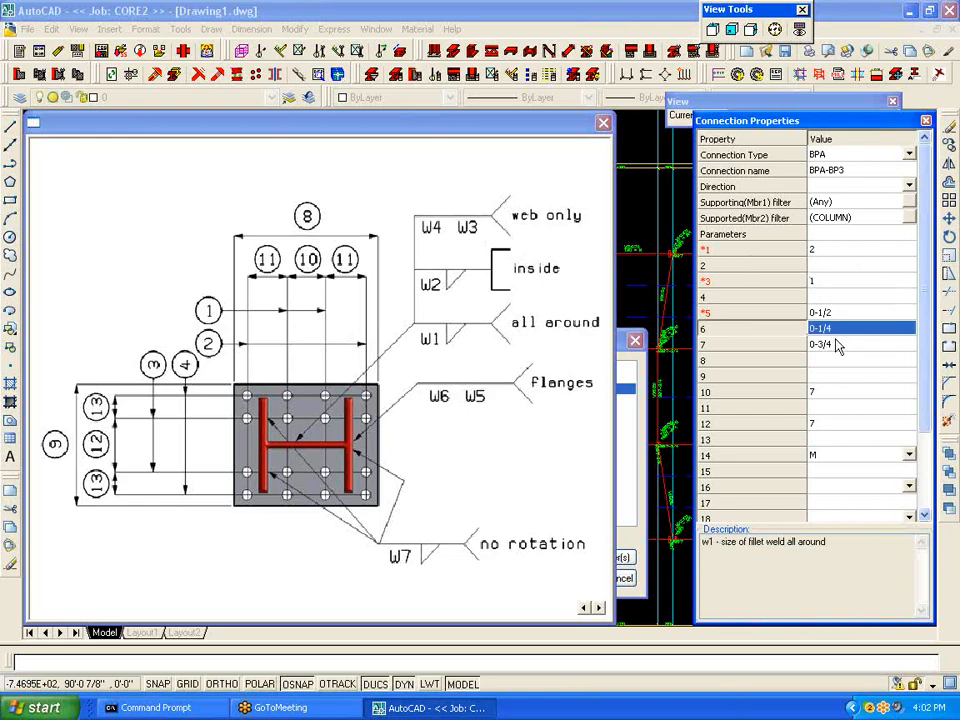
click(838, 345)
text(1/2)
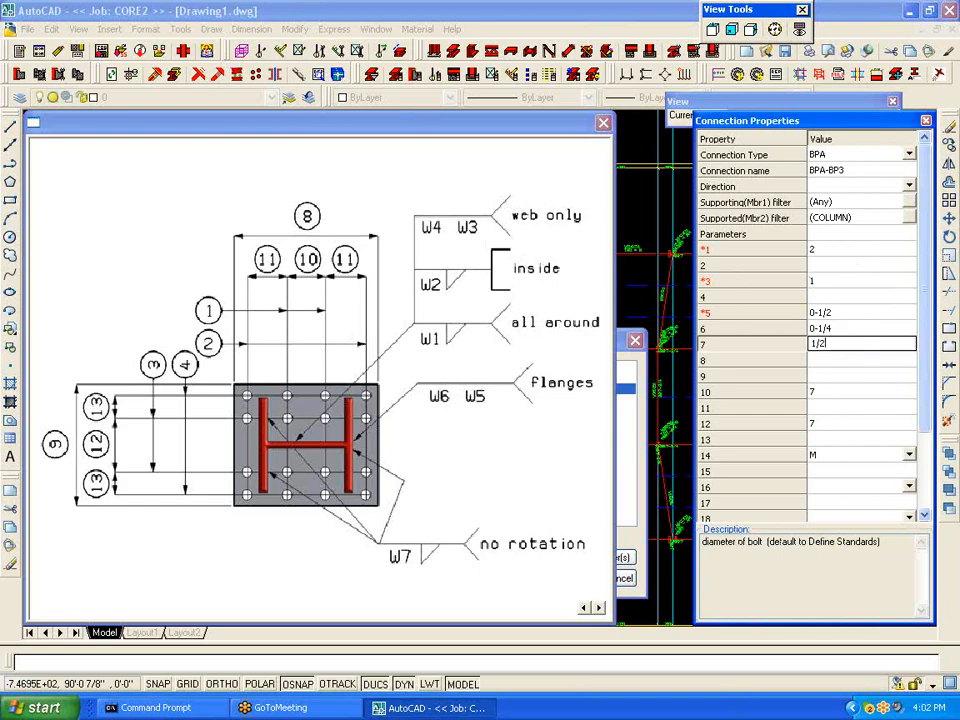
Step: Set BPA-BP3's center-to-center row spacing to 11 in parameter 10 and 0 in parameter 12
click(834, 394)
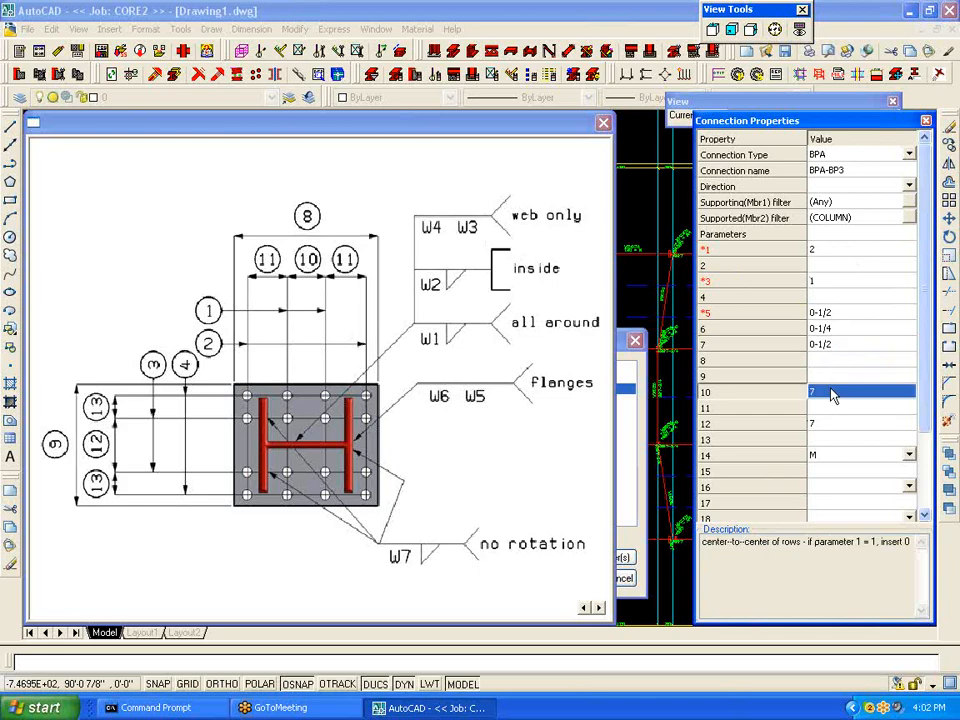
text(11)
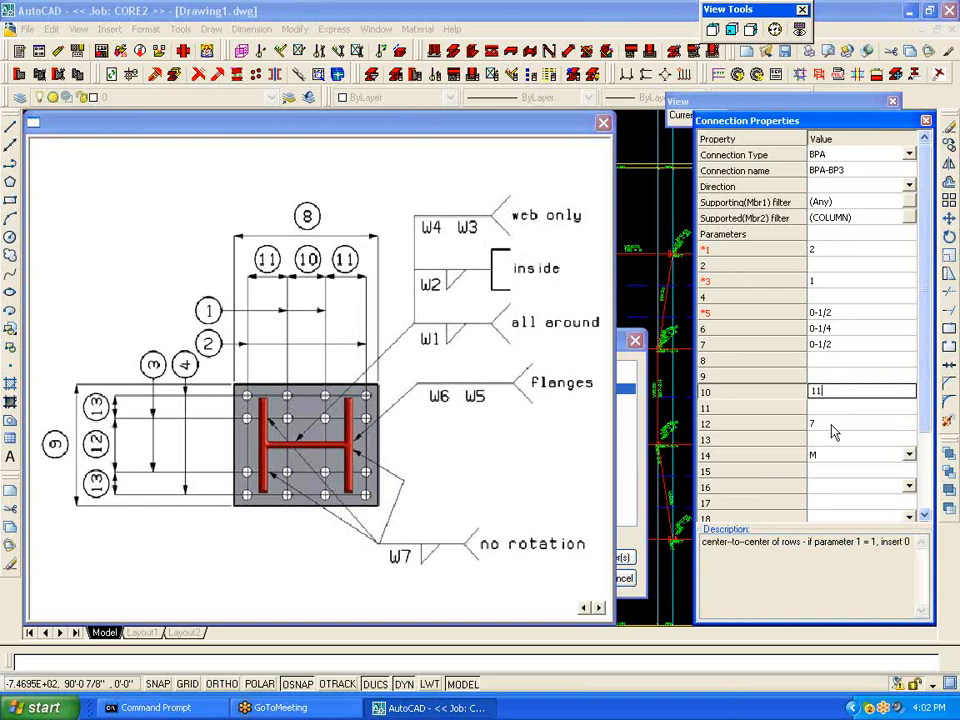
click(834, 426)
text(0)
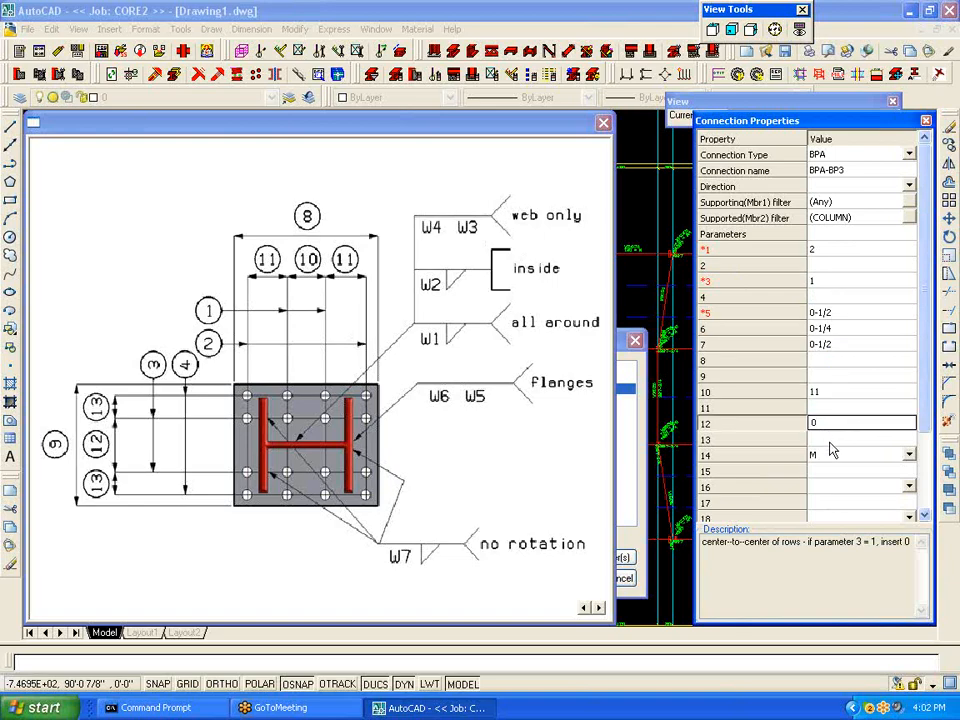
Step: Choose S (square cut) as the column end finish in parameter 14 of BPA-BP3
click(834, 455)
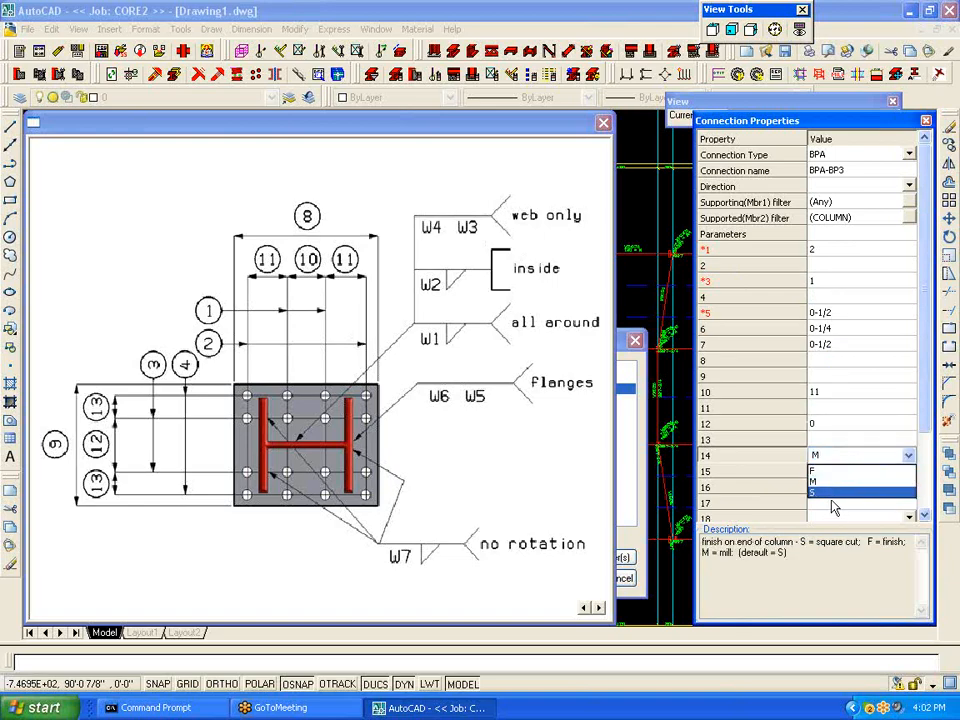
click(834, 492)
scroll(922, 438, down, 2)
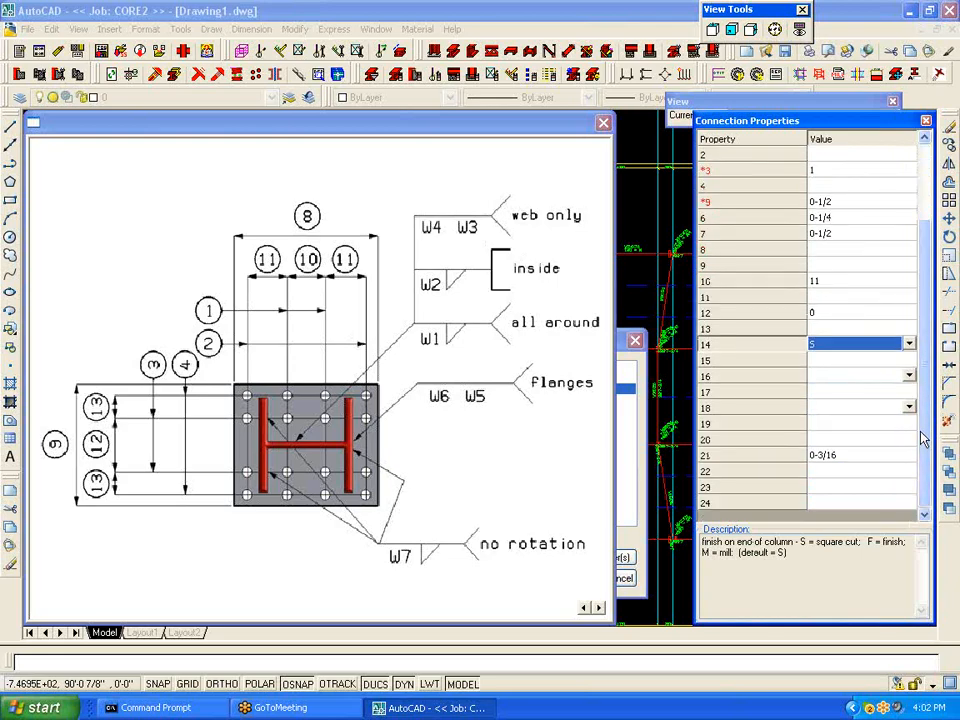
scroll(922, 438, up, 2)
click(842, 172)
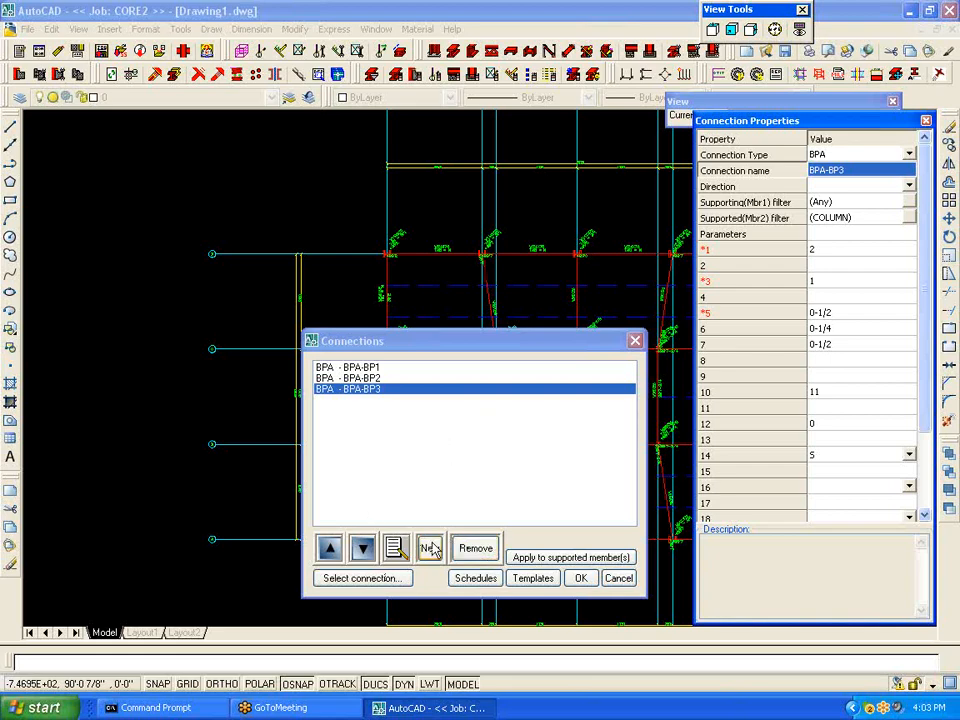
Step: Enable connection schedule CS1 and enter W8-W10 as the Mbr2 range in its first row
click(476, 579)
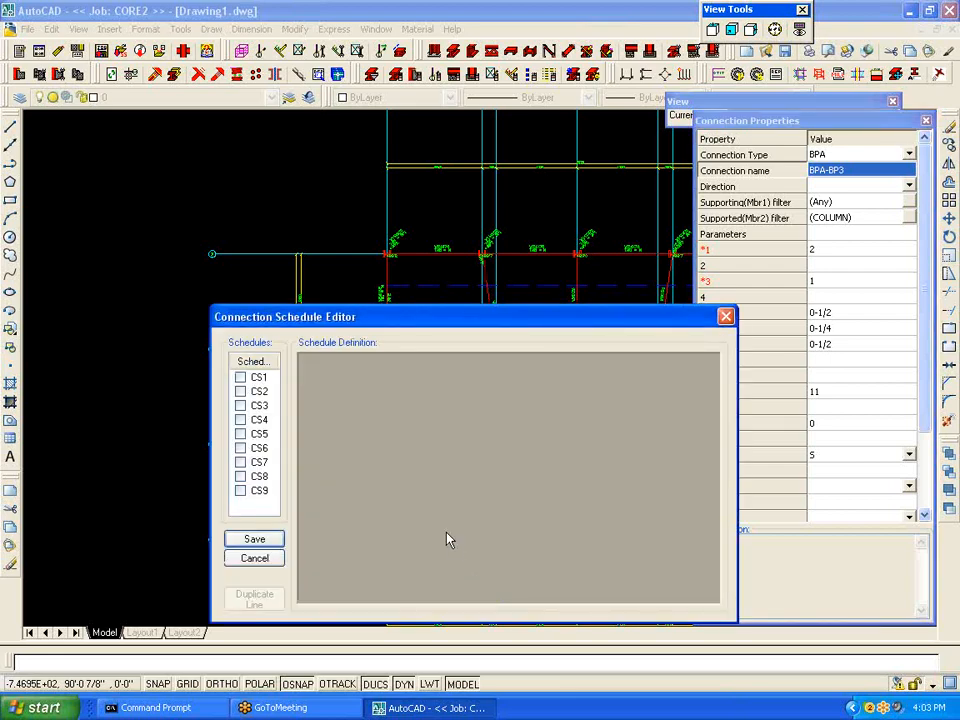
click(240, 378)
click(258, 377)
click(331, 379)
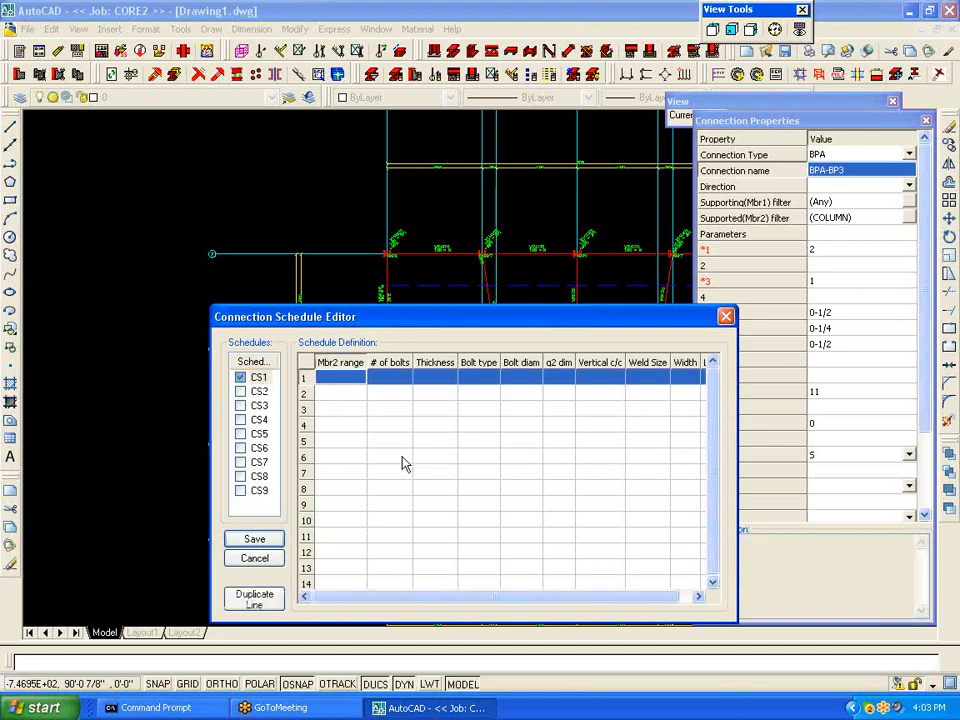
text(W8-W10)
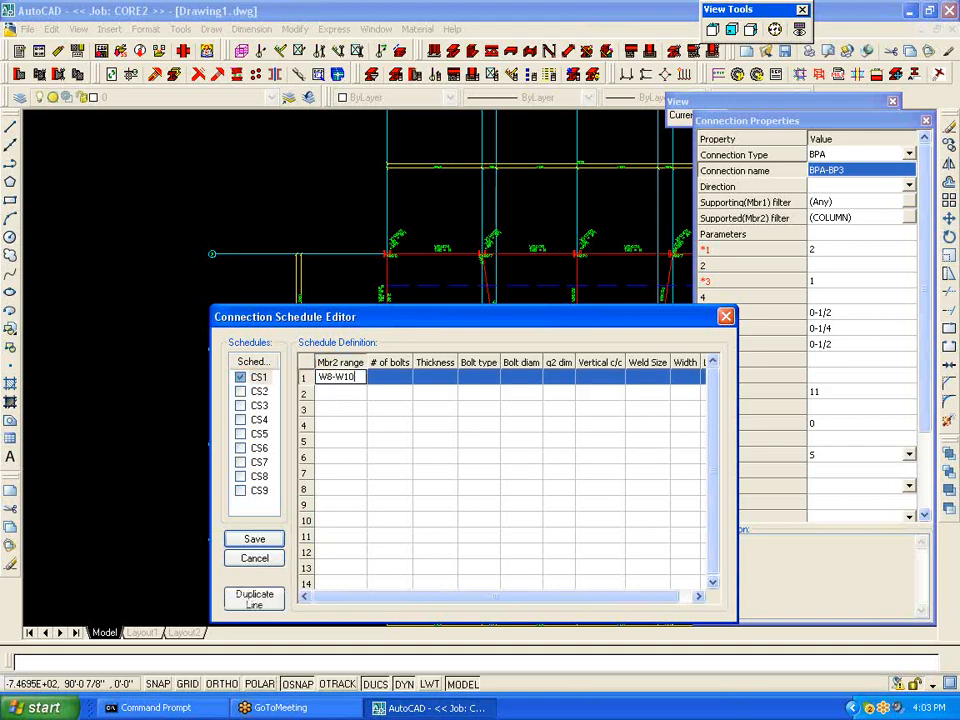
Step: Set the number of bolts to 2 and the thickness to 1/4 in the first row of schedule CS1
click(390, 377)
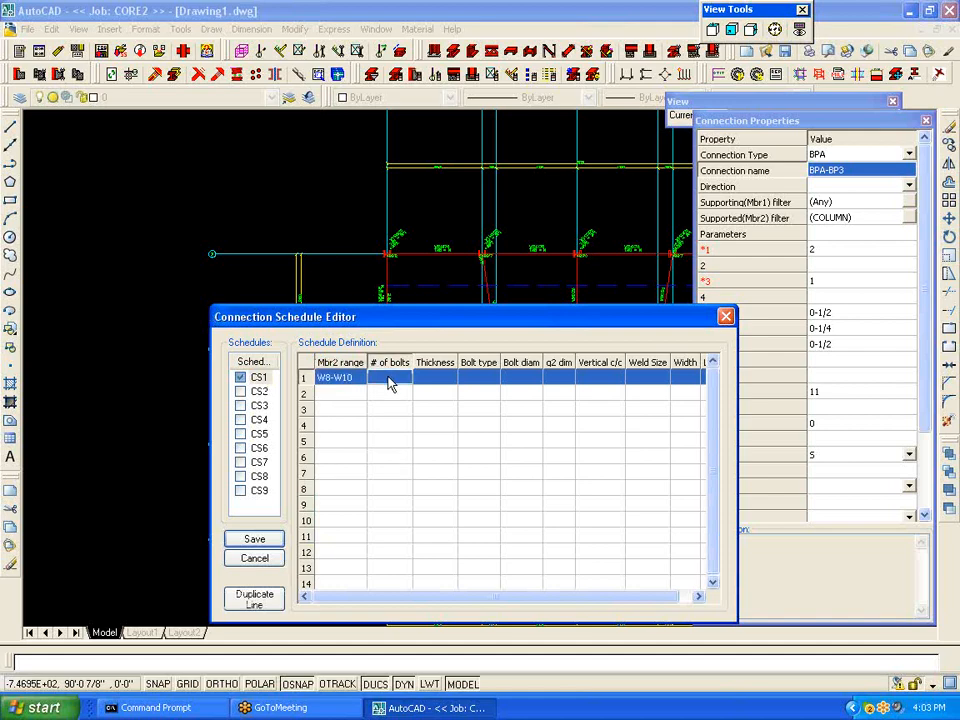
text(2)
click(424, 378)
text(1/5)
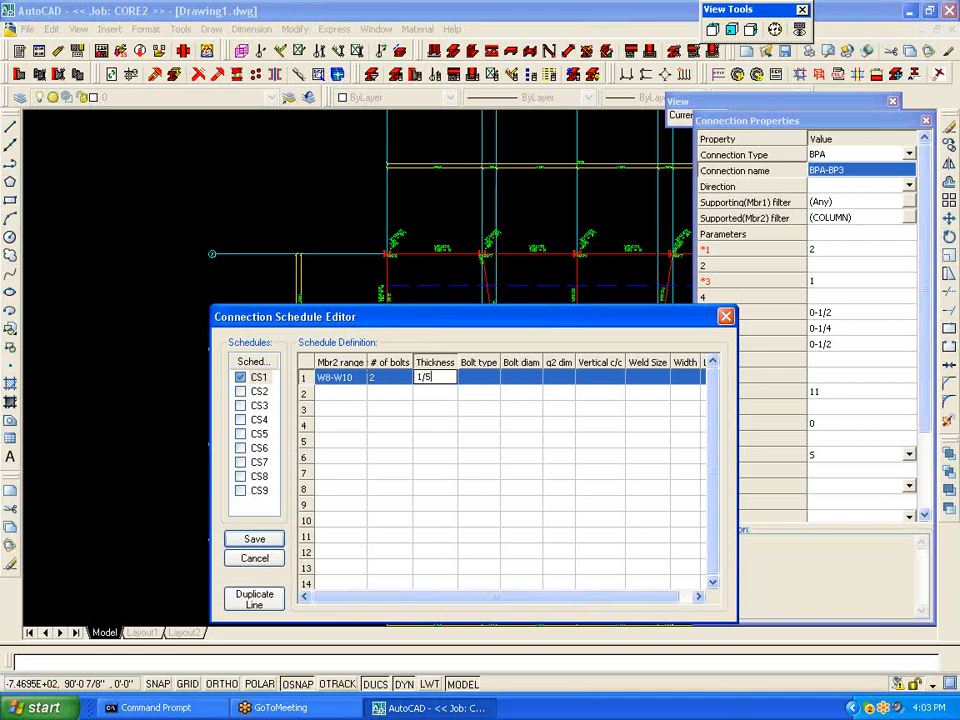
key(BackSpace)
text(4)
Step: Set the bolt type to A325N and the bolt diameter to 7/8 in the W8-W10 row
click(488, 378)
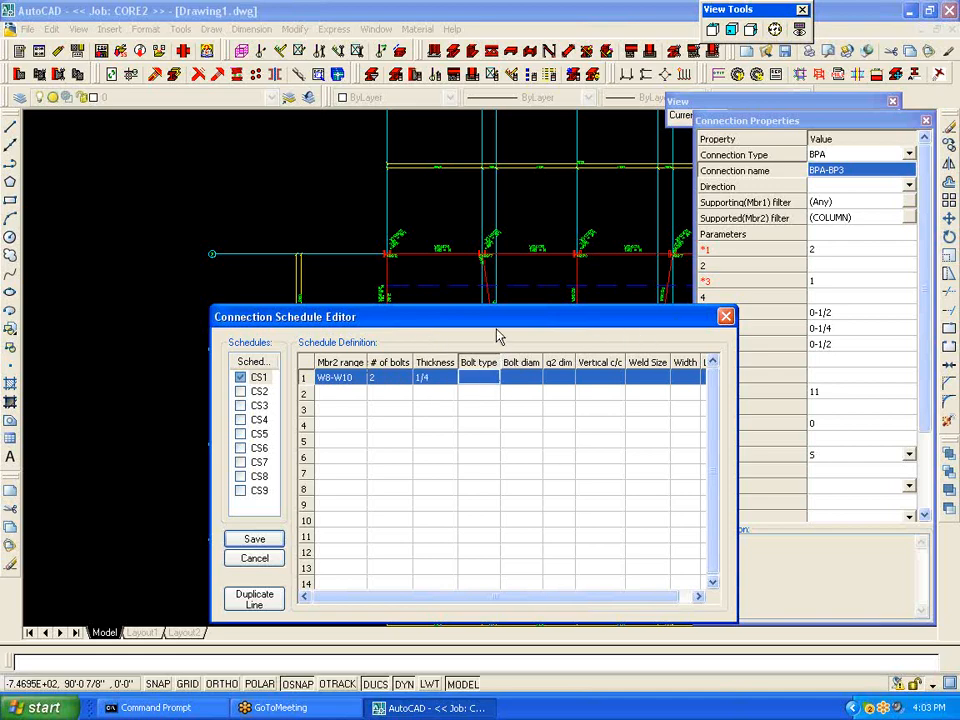
click(476, 380)
text(A325N)
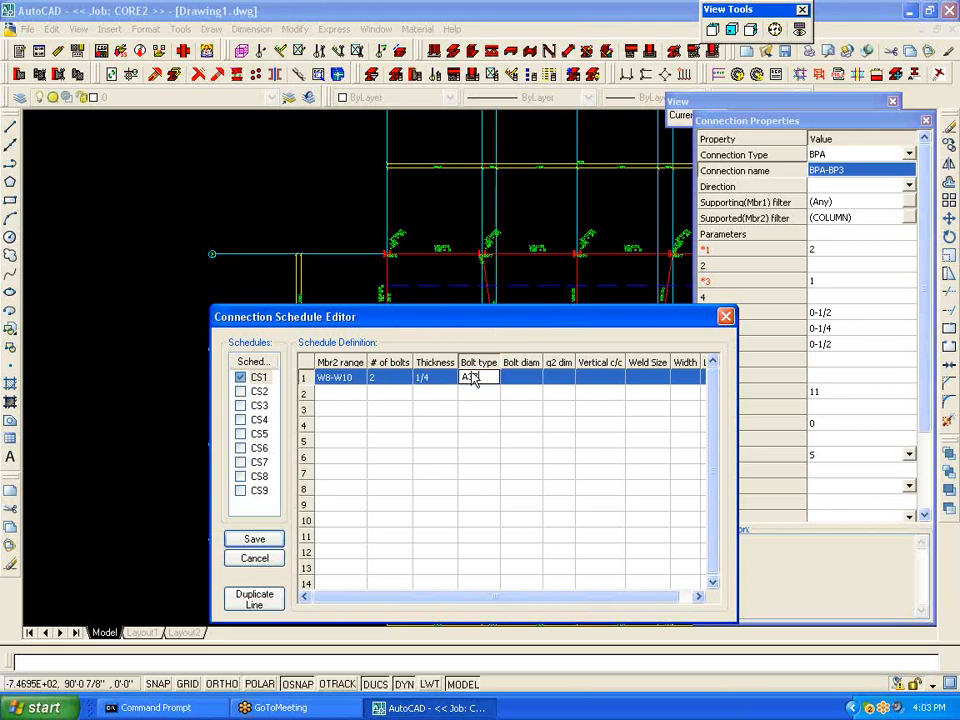
click(529, 379)
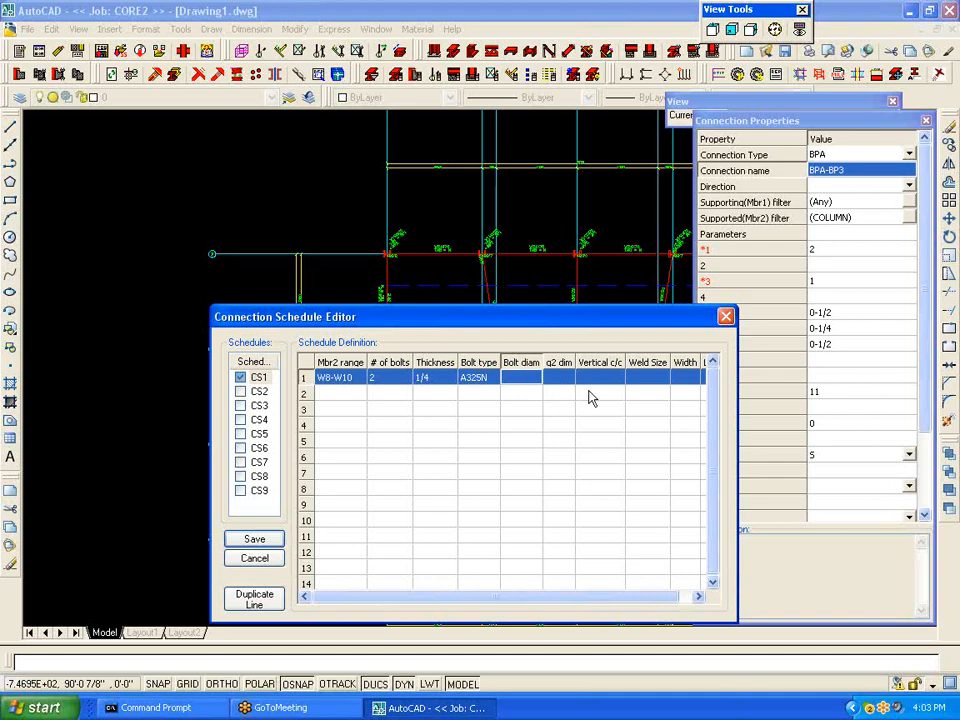
text(7/8)
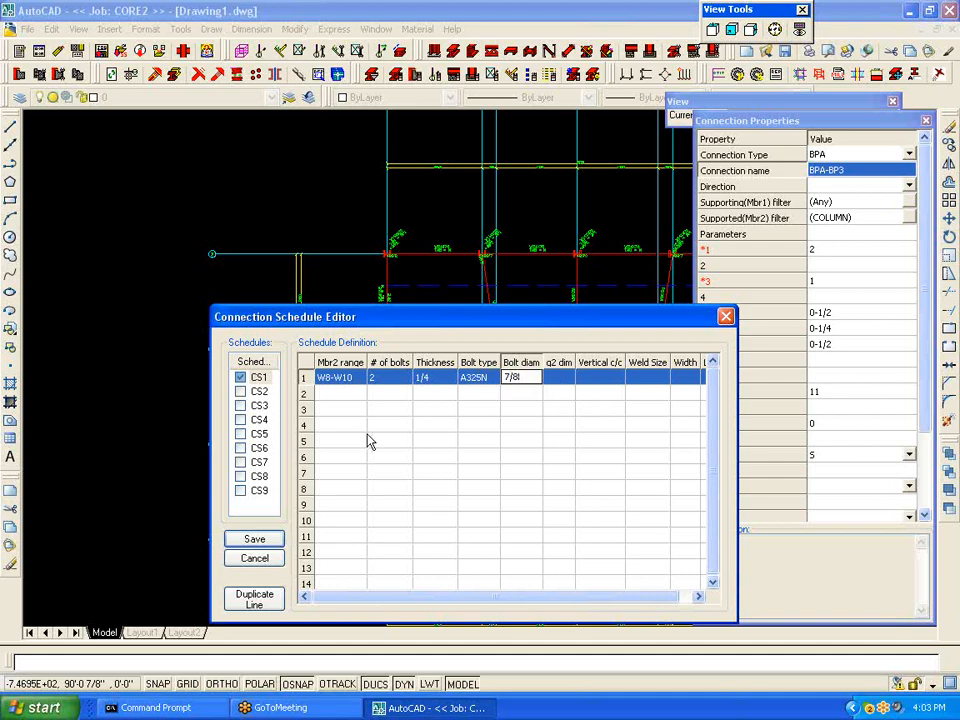
Step: Set the weld size of the W8-W10 row to 3/16 and duplicate it as a row for Mbr2 range W12-W14
click(658, 378)
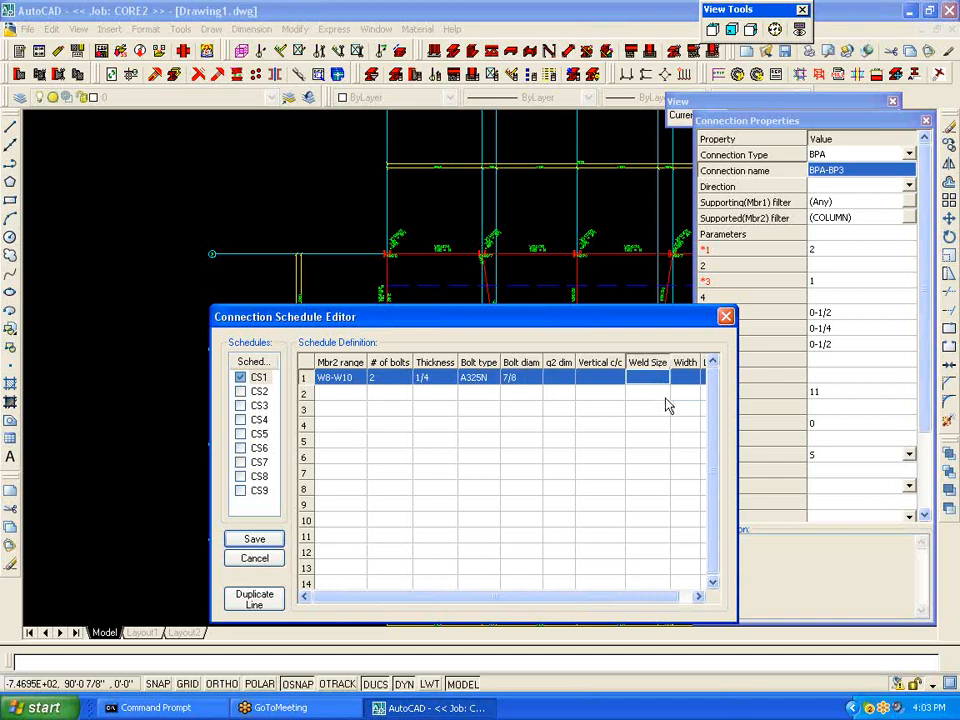
text(3/16)
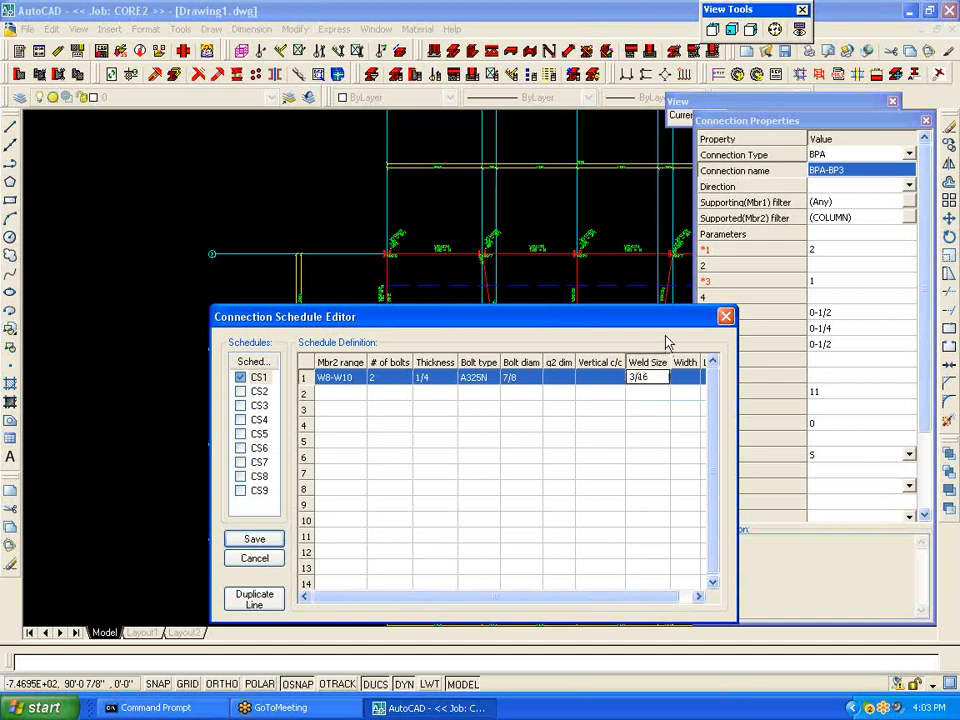
click(268, 600)
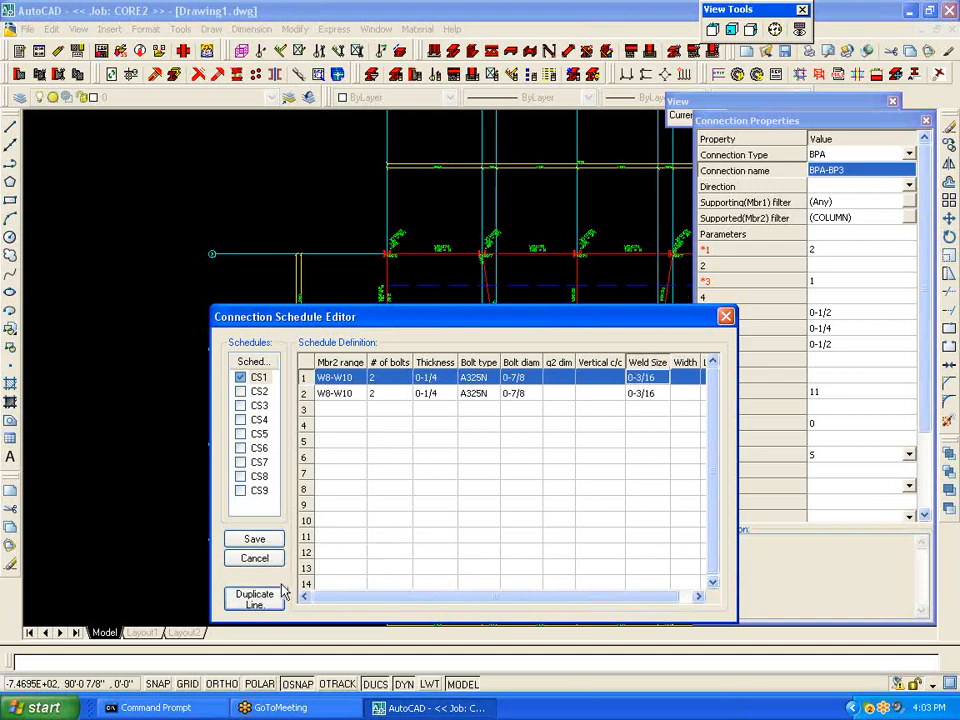
click(353, 397)
text(W12-W14)
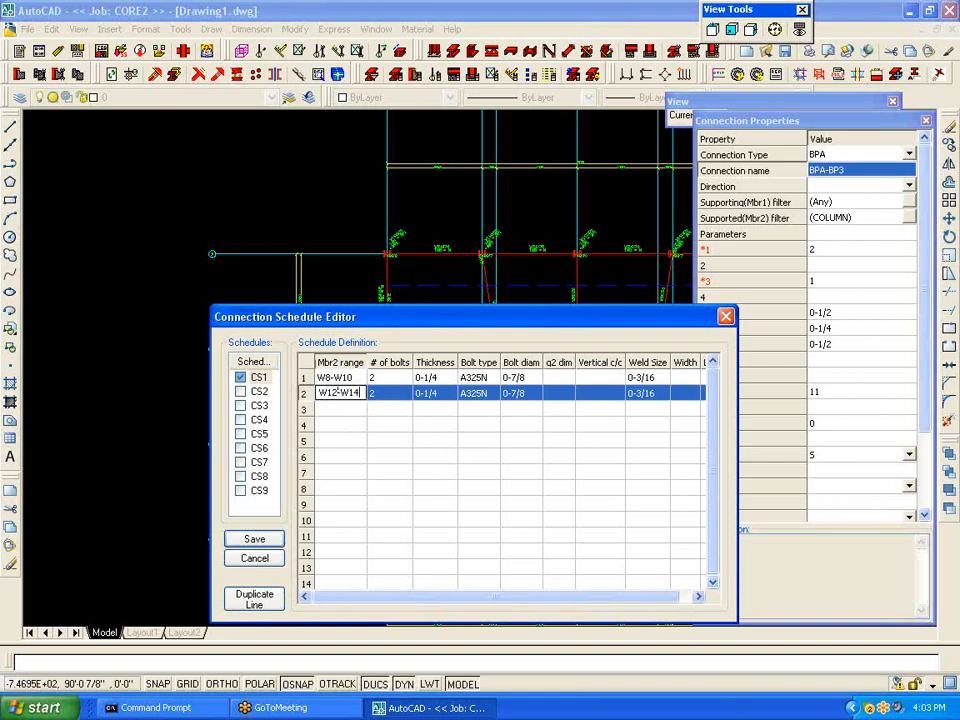
Step: Set the W12-W14 row to 3 bolts, 3/8 thickness and 1/4 weld size
click(386, 395)
text(3)
click(430, 391)
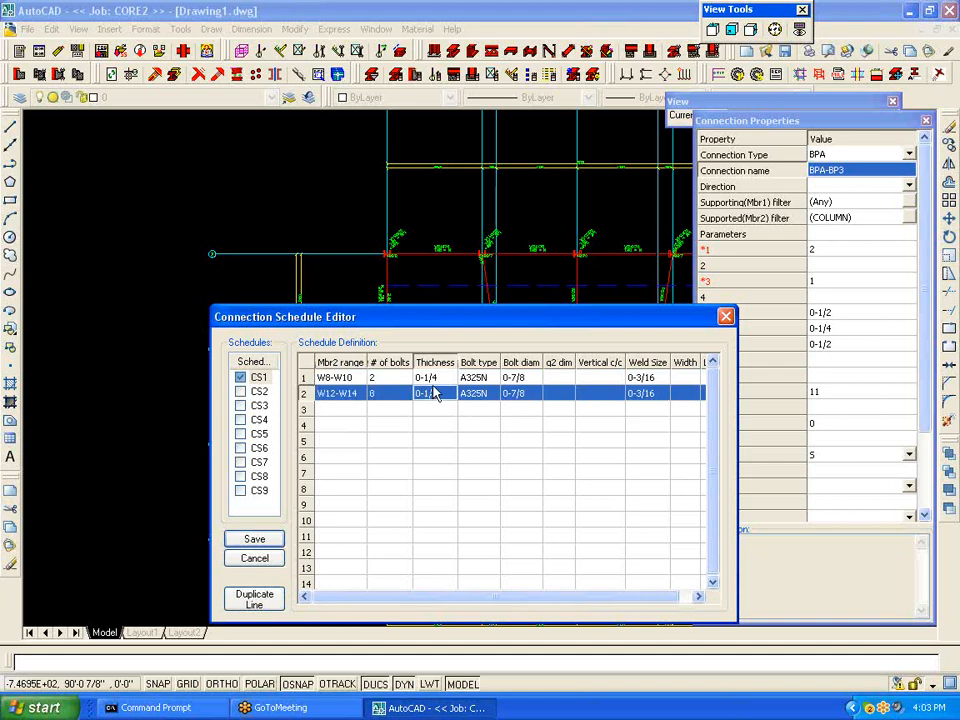
text(3/8)
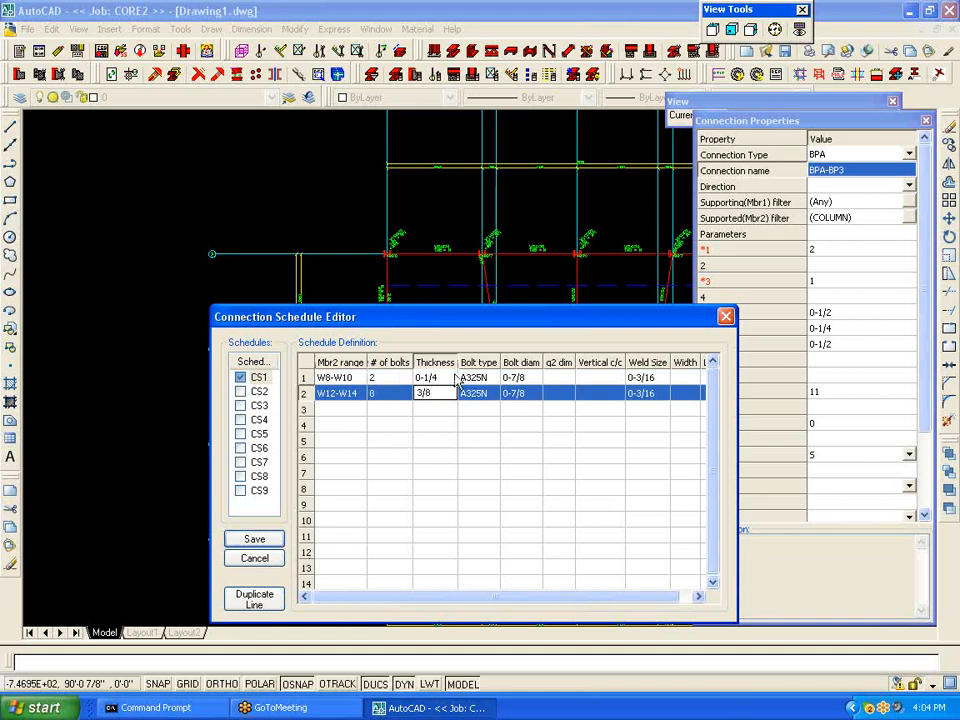
click(664, 393)
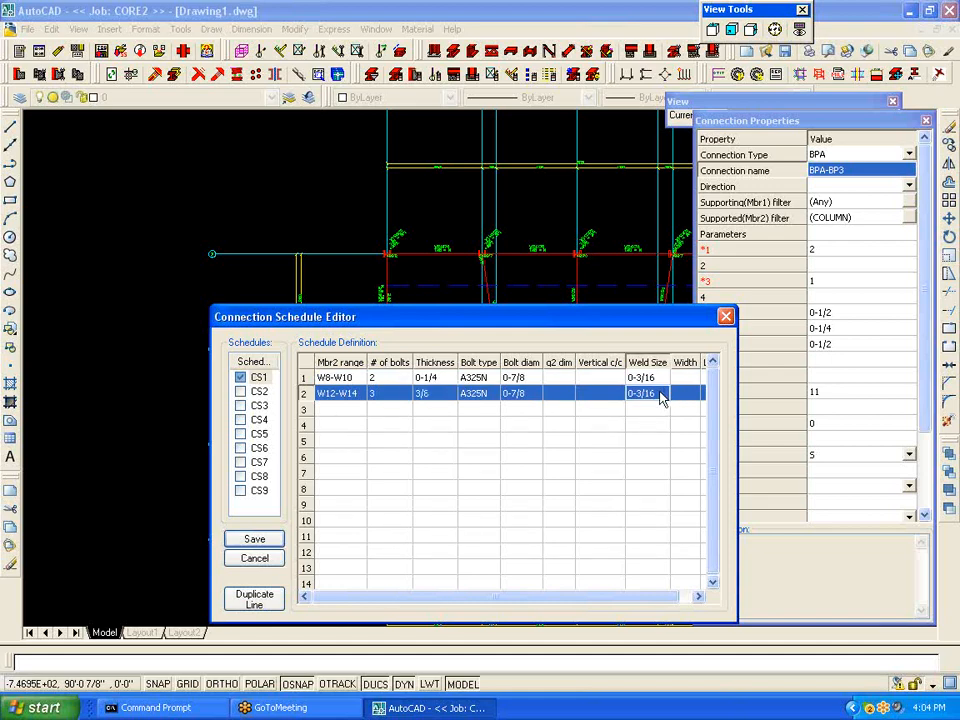
text(1/4)
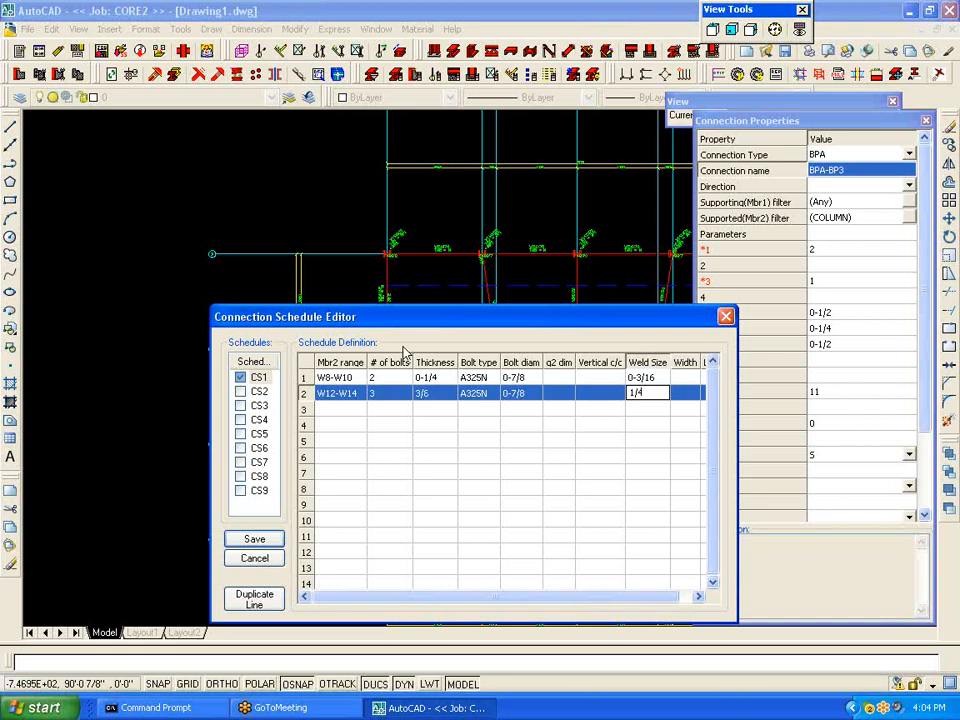
Step: Duplicate the W12-W14 row as a W16 row with 4 bolts
click(258, 596)
click(343, 410)
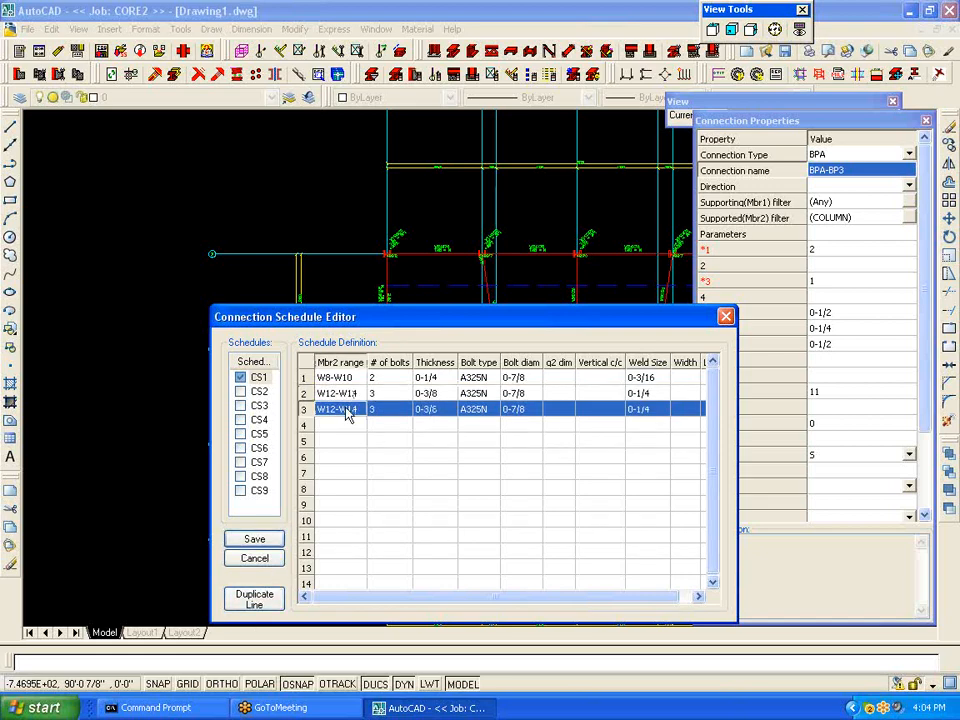
text(W16)
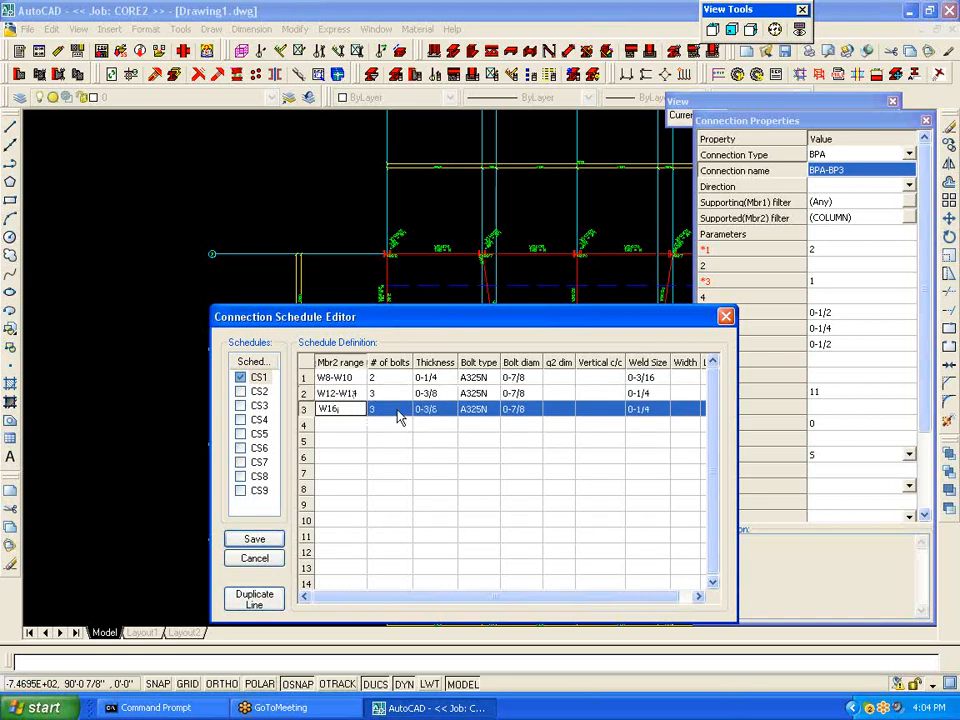
click(398, 412)
text(4)
Step: Duplicate the W16 row as a W18 row with 5 bolts
click(255, 599)
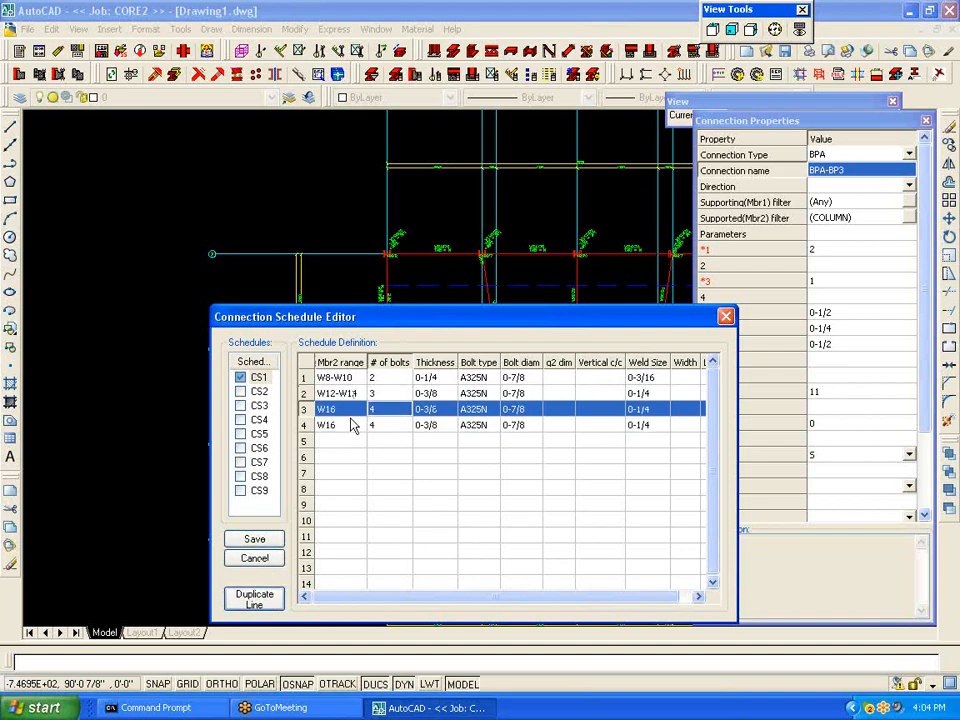
click(349, 428)
text(W18)
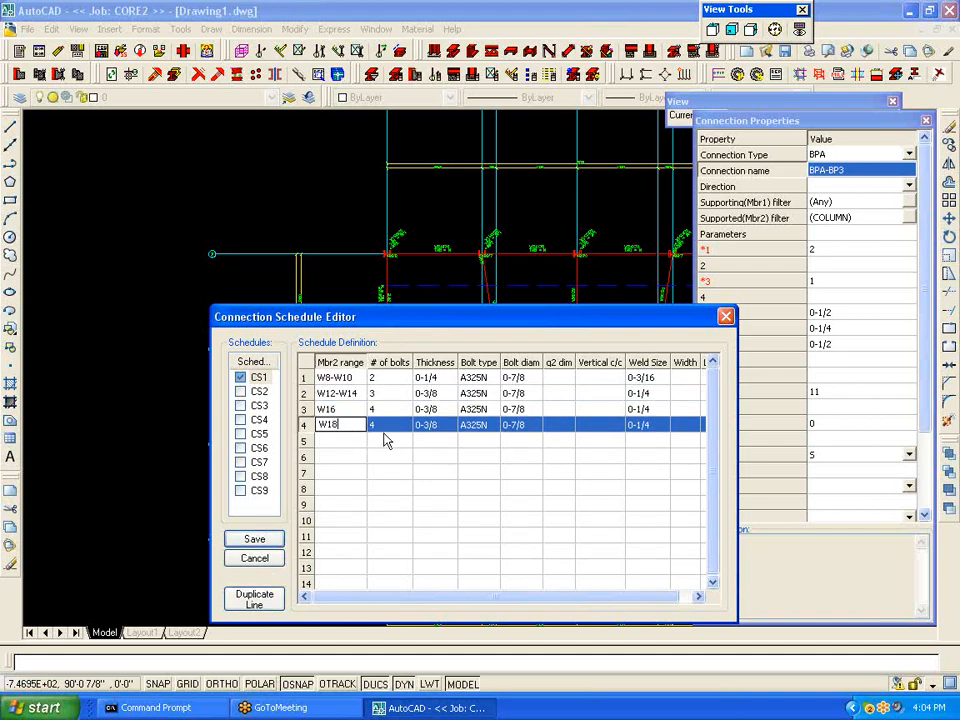
text(5)
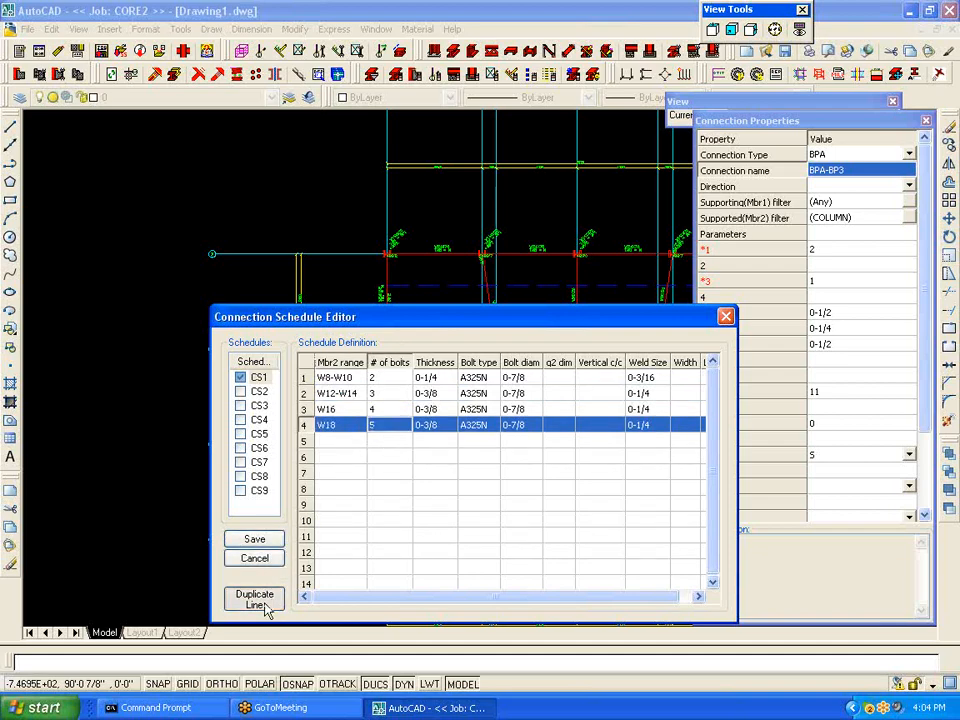
Step: Duplicate the W18 row as a W21 row with 6 bolts and 1/2 thickness
click(258, 602)
text(6W21)
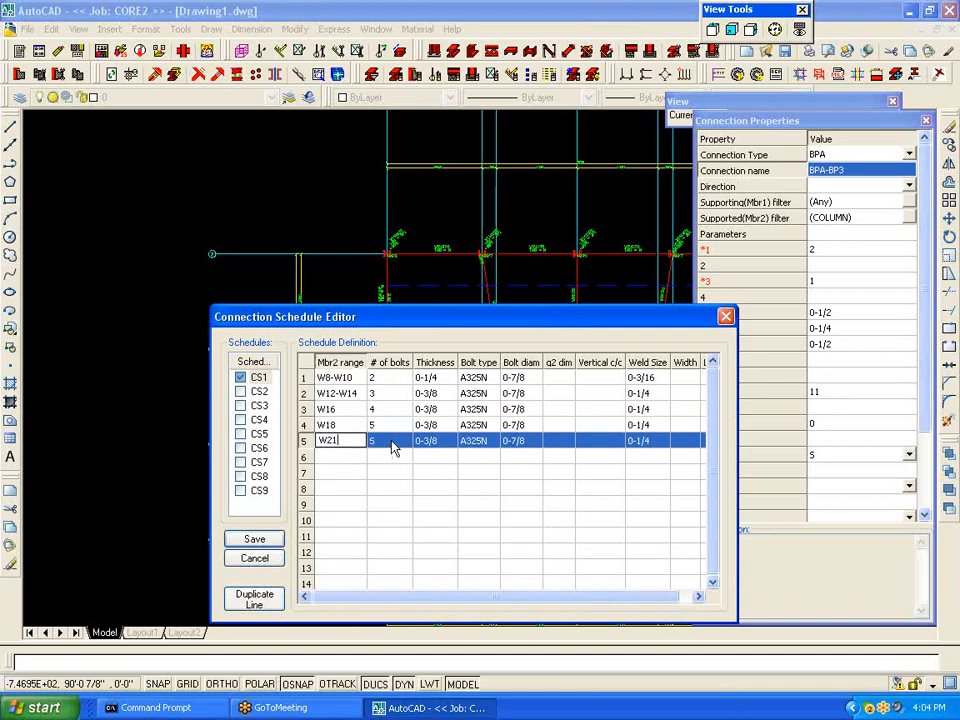
click(391, 443)
text(6)
click(422, 443)
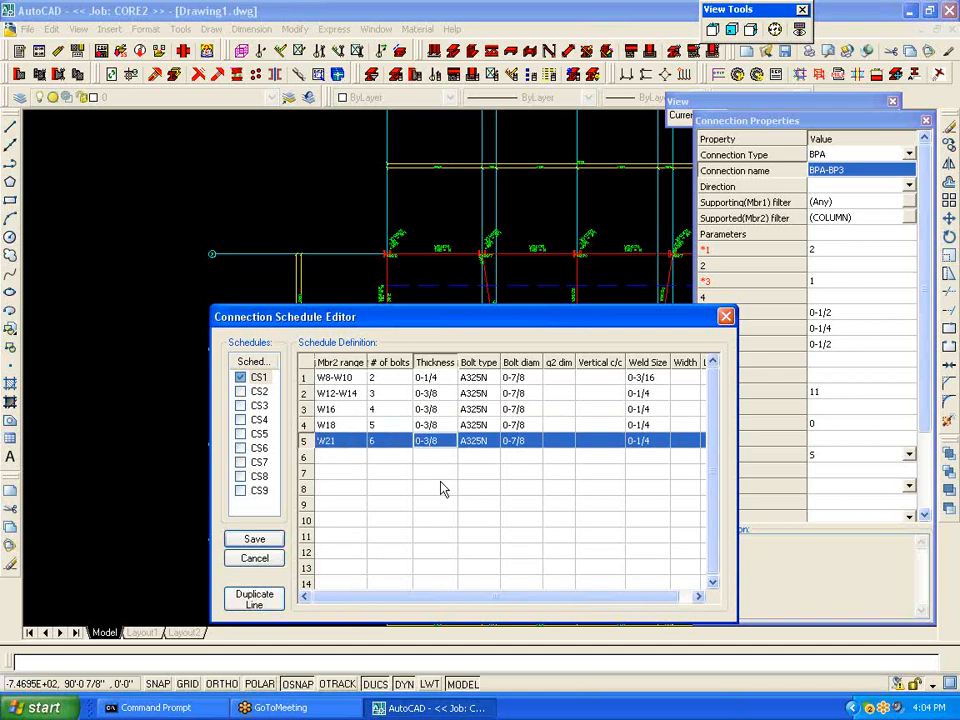
text(1/2)
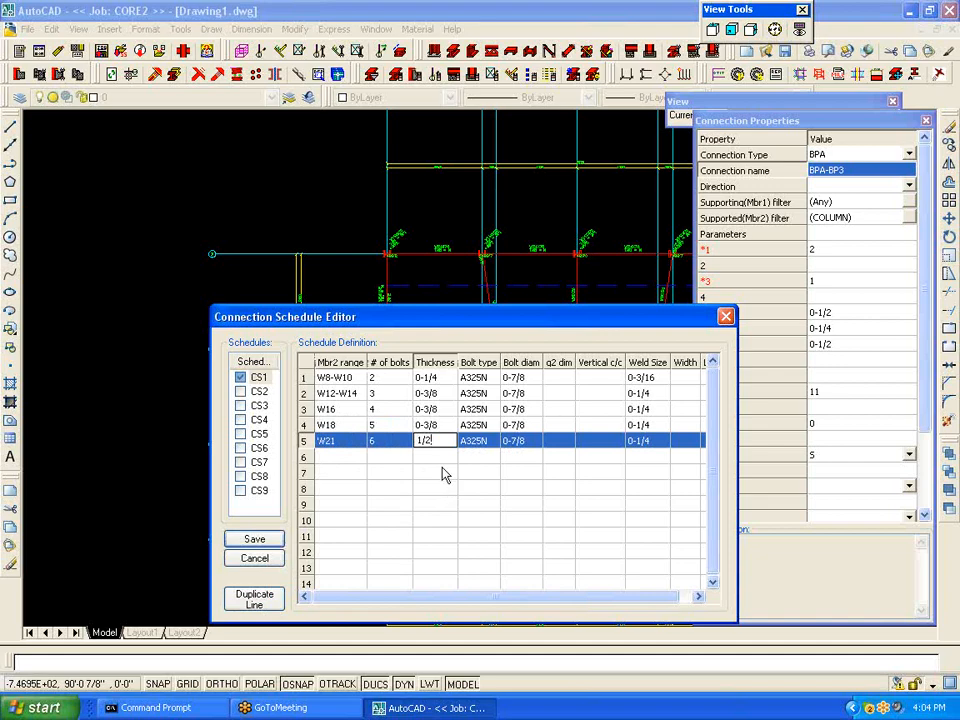
text(;)
Step: Set the bolt diameter to 3/4 in the W8-W10, W12-W14, W16 and W18 rows of schedule CS1
click(515, 378)
text(3/4)
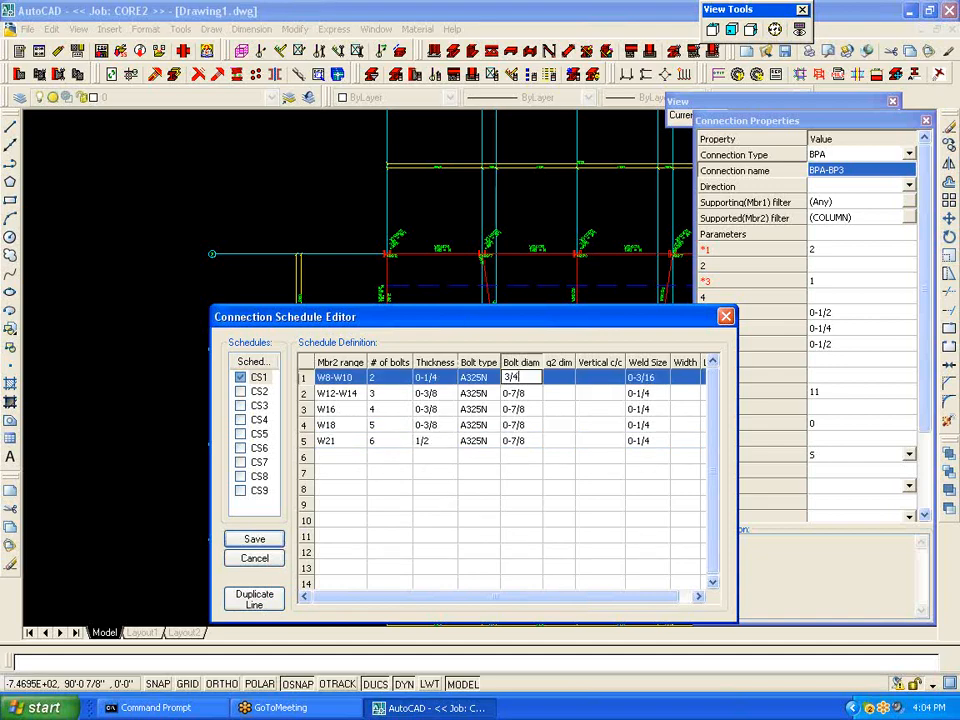
click(535, 399)
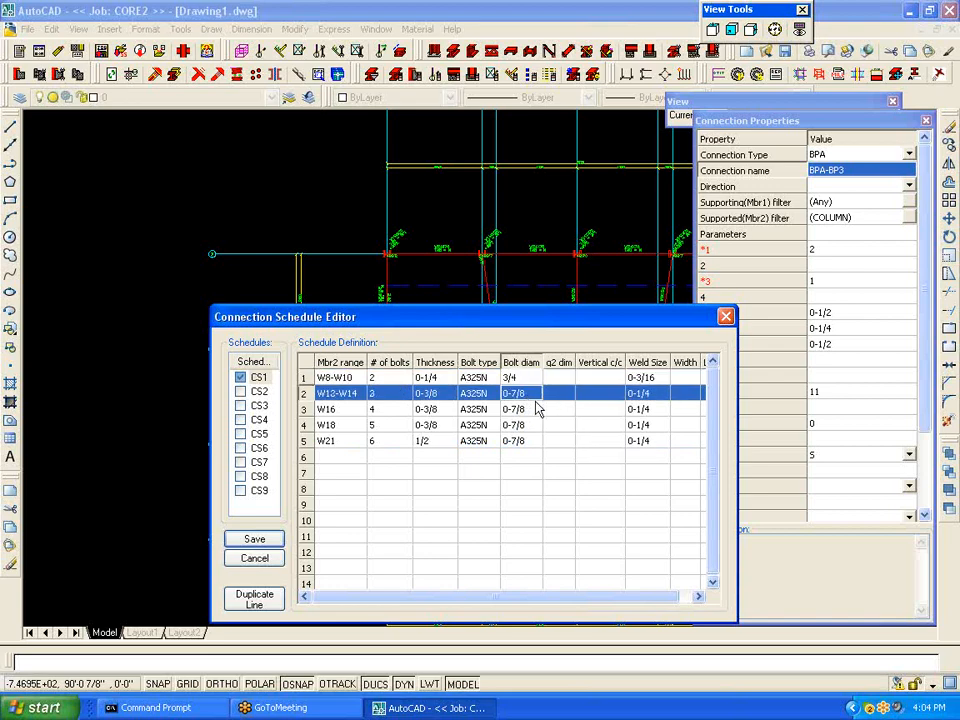
text(3/4)
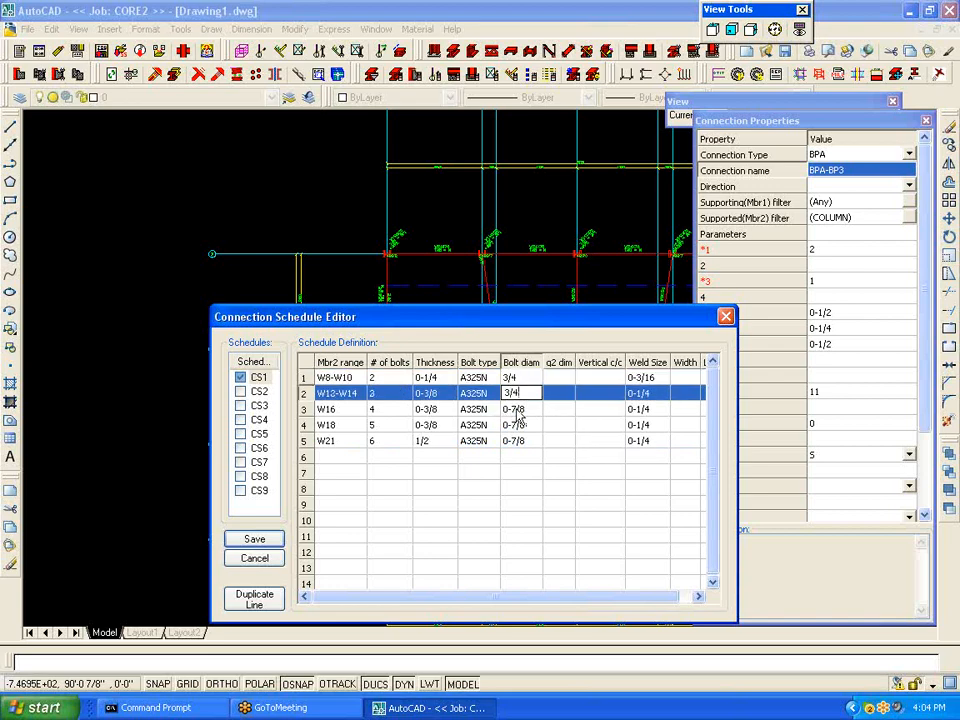
click(518, 415)
text(3/4)
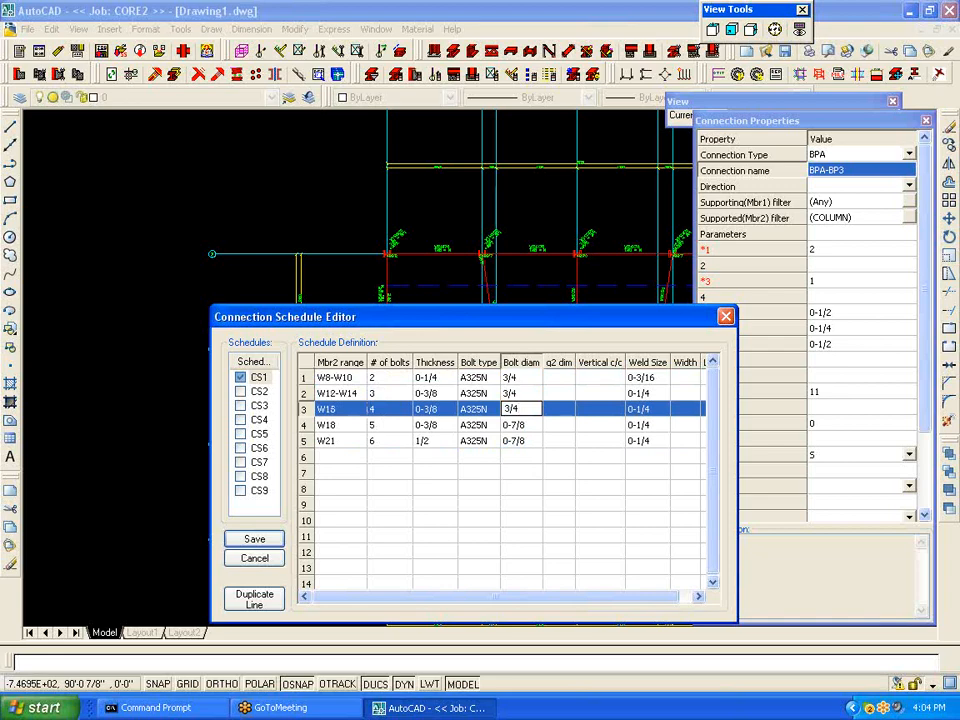
click(520, 426)
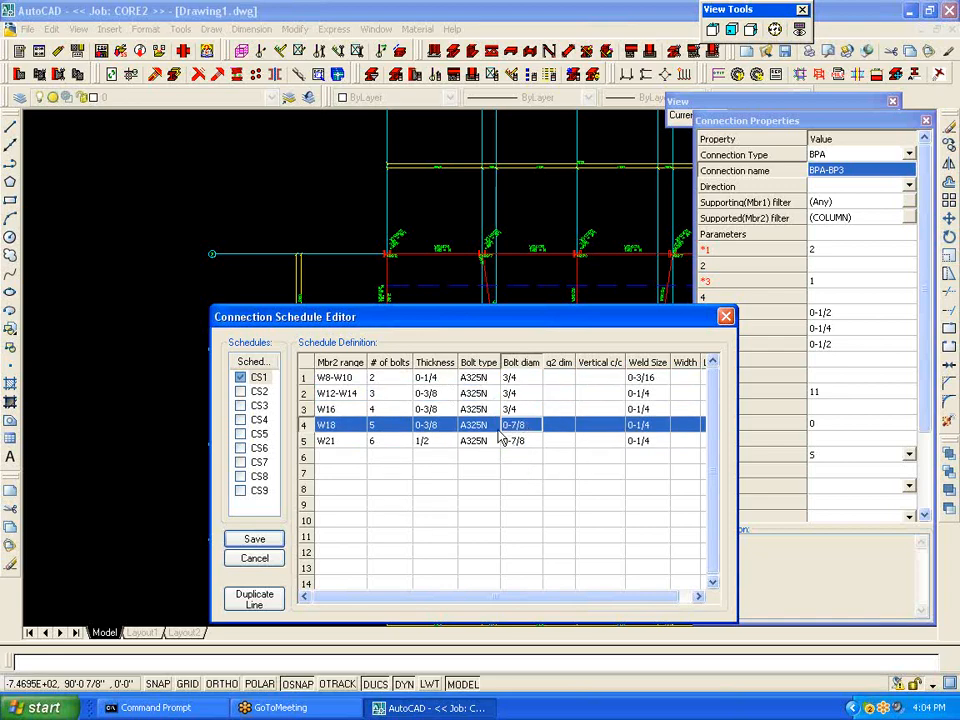
text(3/4)
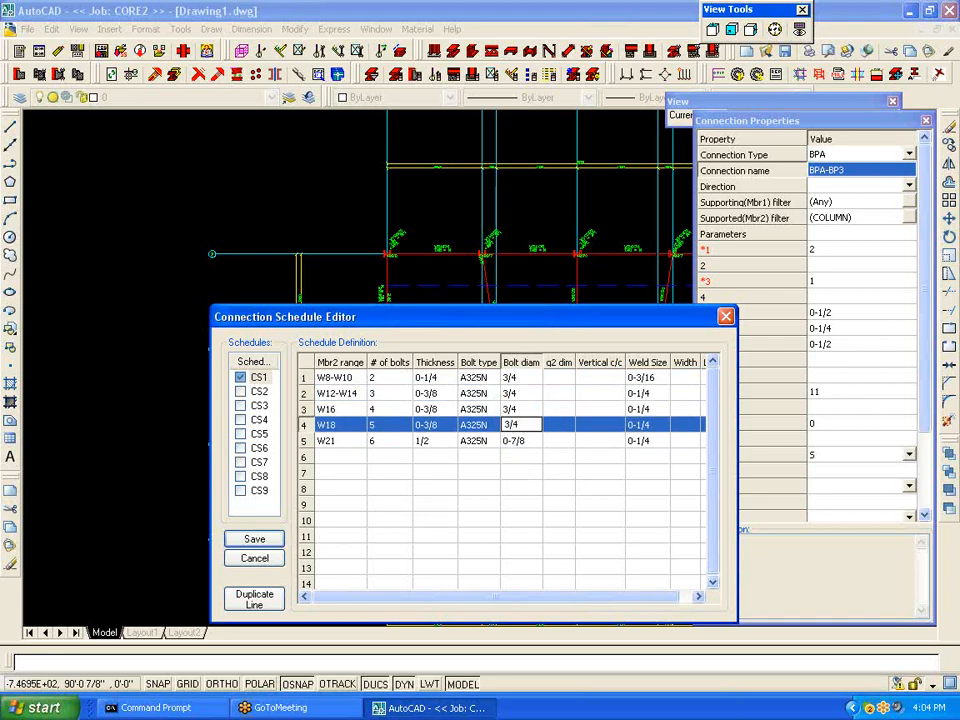
Step: Set the weld size of the W21 row to 5/16
click(516, 444)
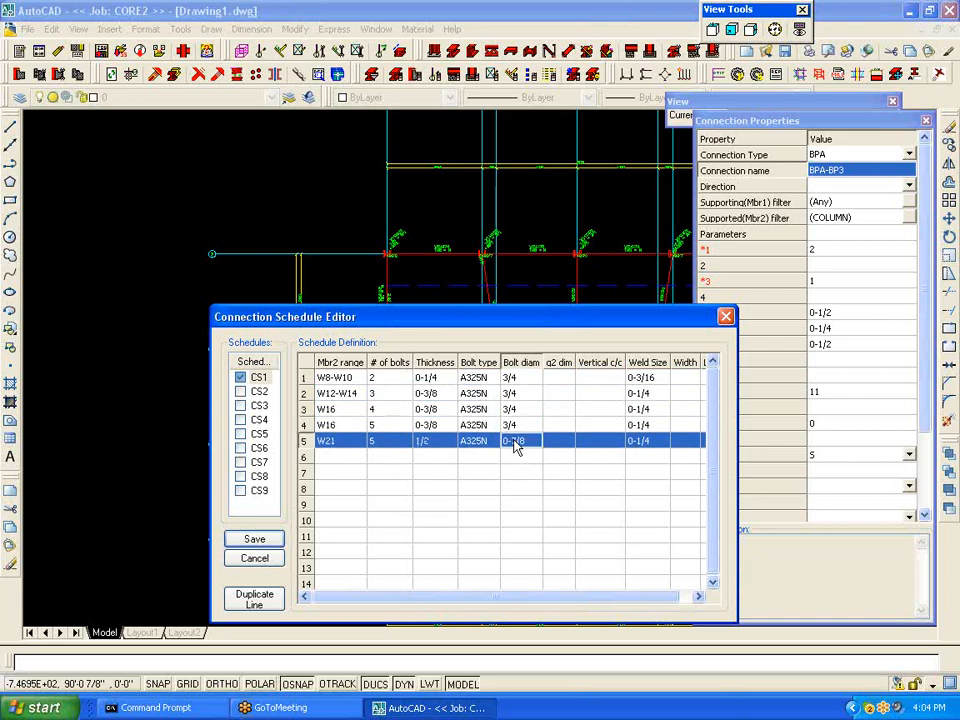
click(662, 439)
text(5/1)
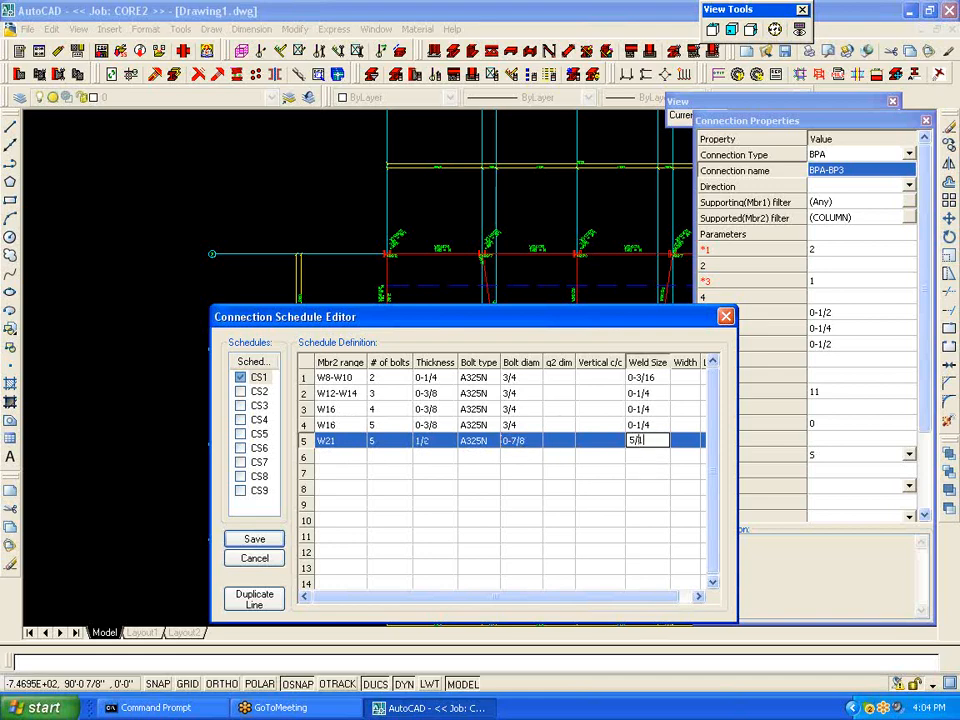
text(6)
Step: Duplicate the W21 row and set the copy's Mbr2 range to W24
click(254, 599)
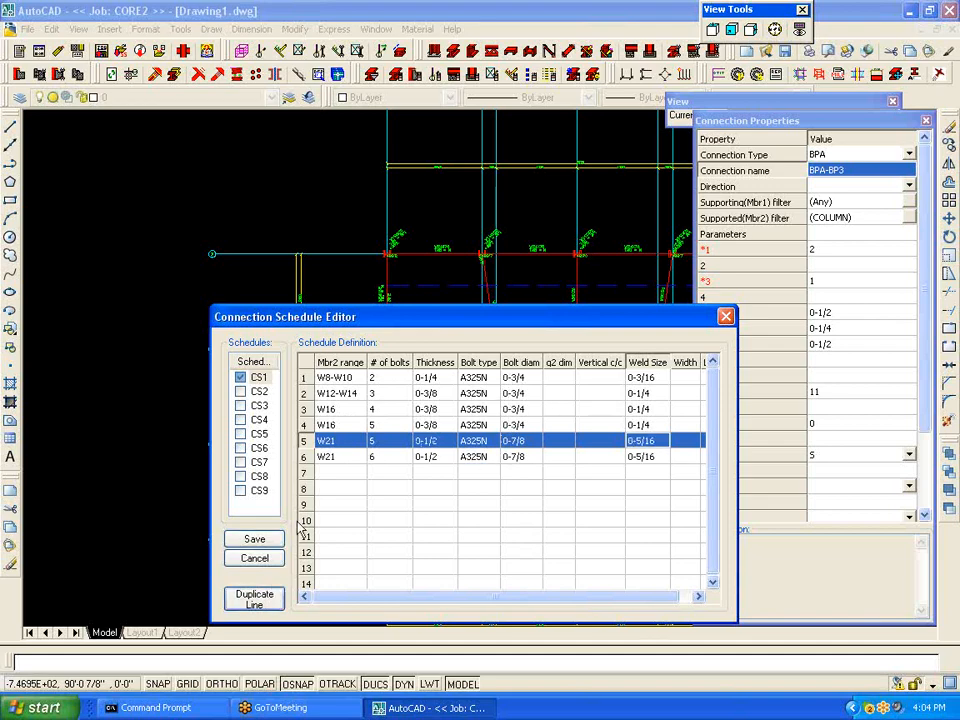
click(345, 459)
text(W24)
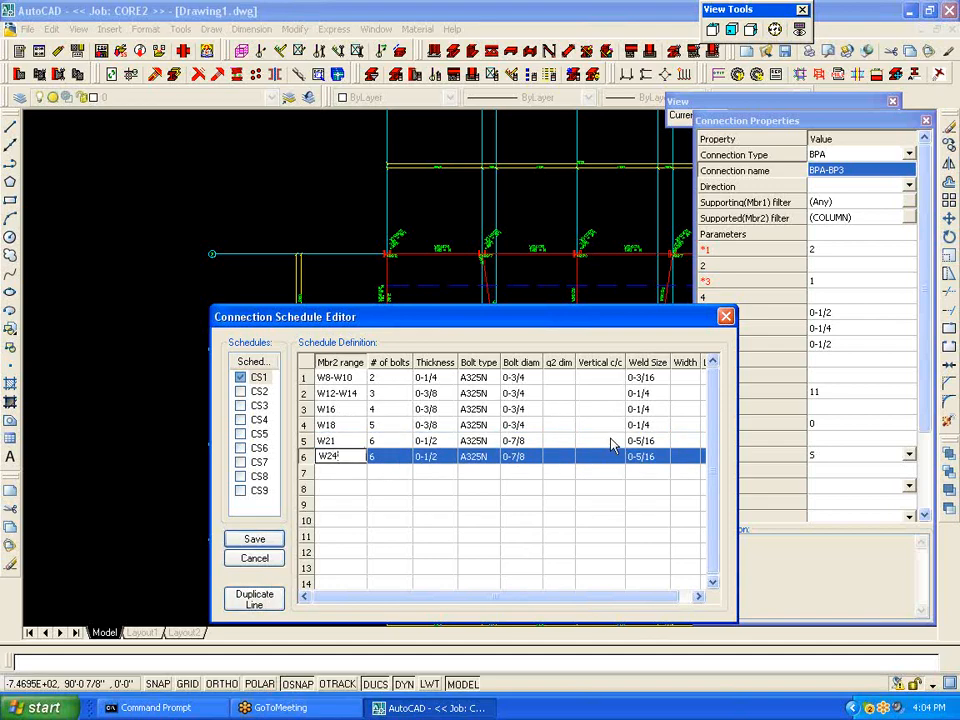
Step: Set the g2 dim of the W24 row to 4-1/2 and save connection schedule CS1
click(563, 462)
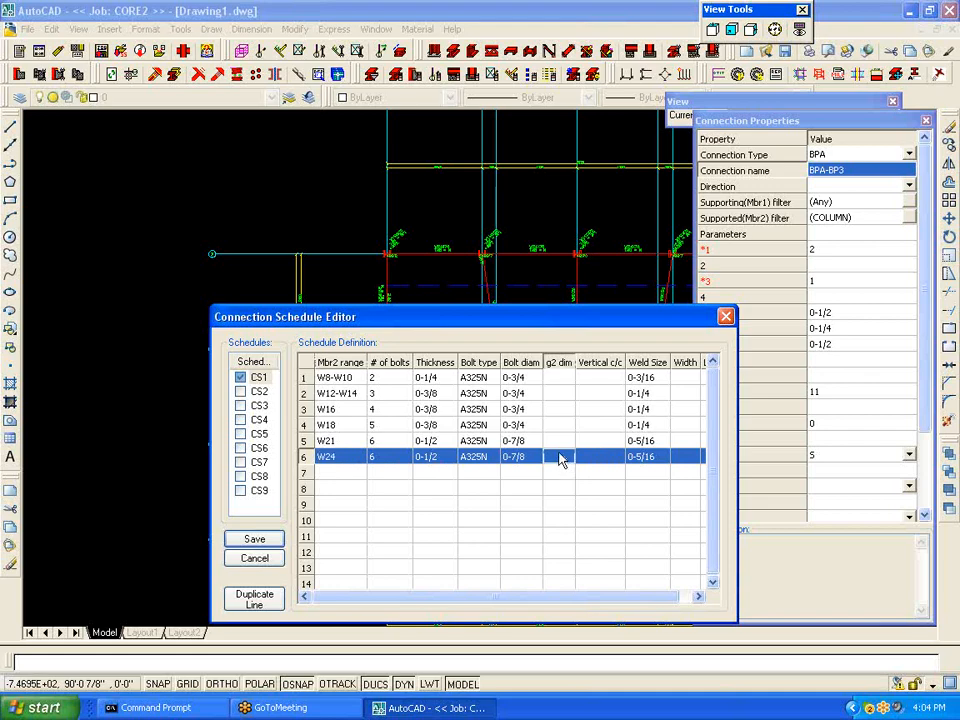
text(4-1/2)
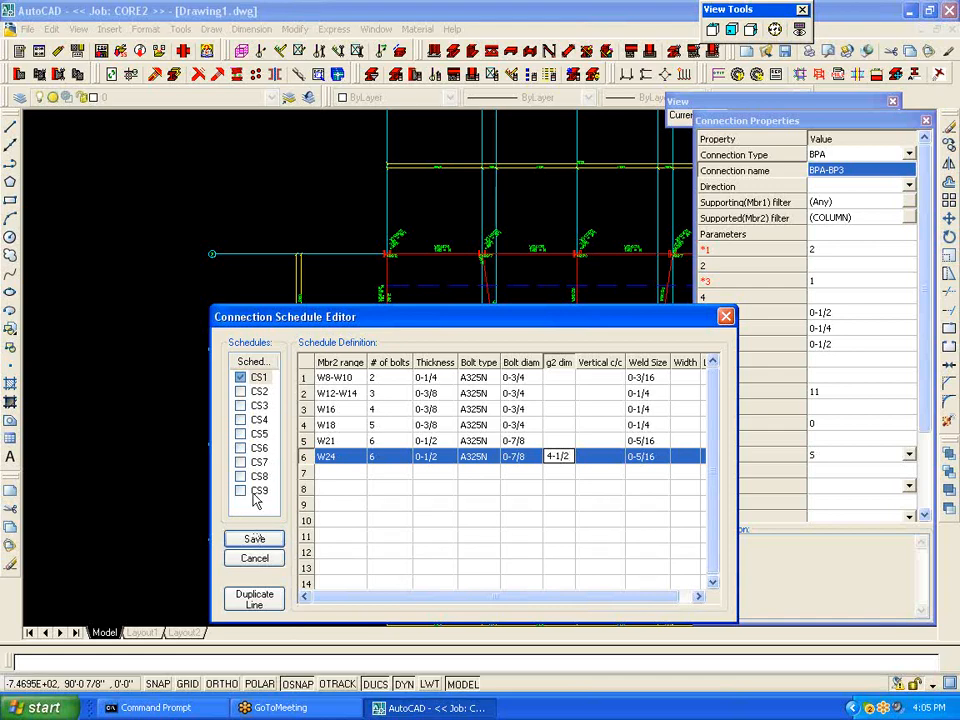
click(254, 539)
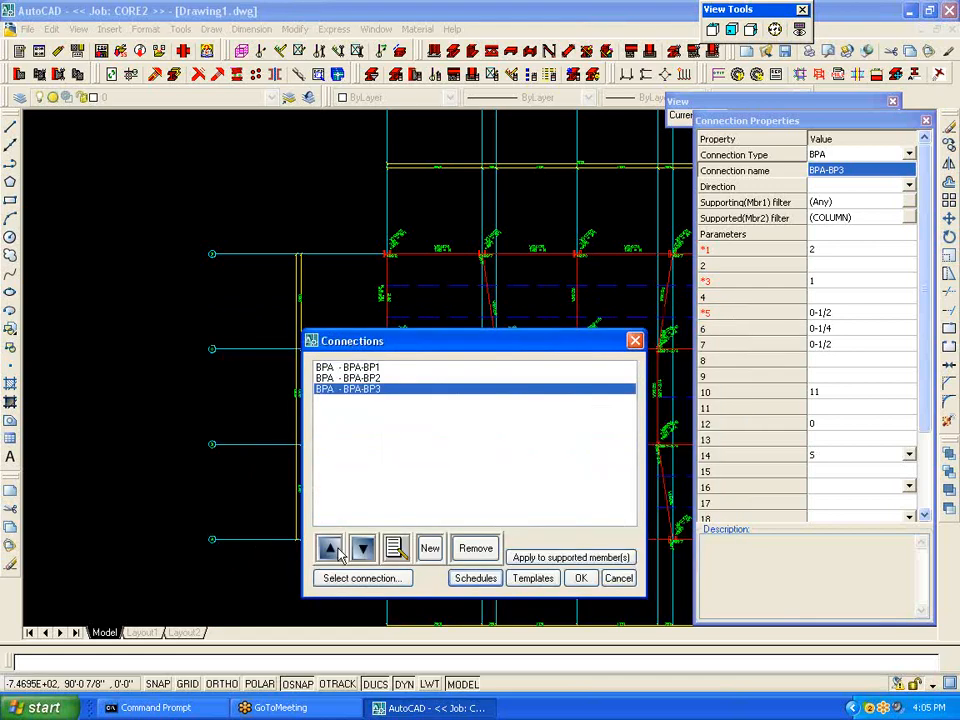
Step: Add a new connection and choose SPA from the shear plate category as its connection type
click(429, 548)
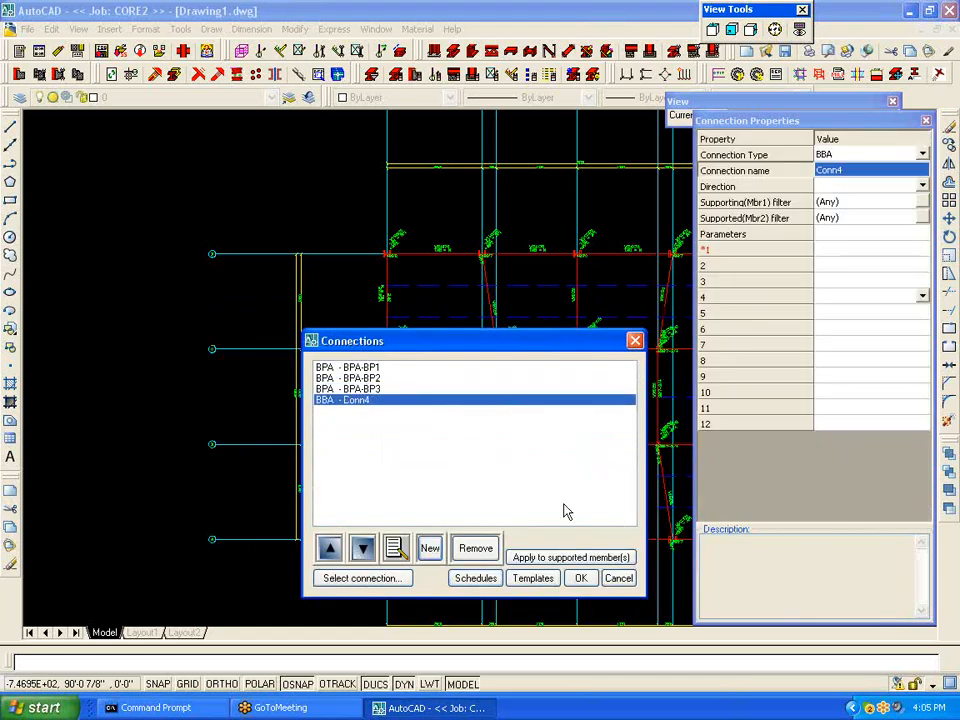
click(830, 156)
double_click(568, 240)
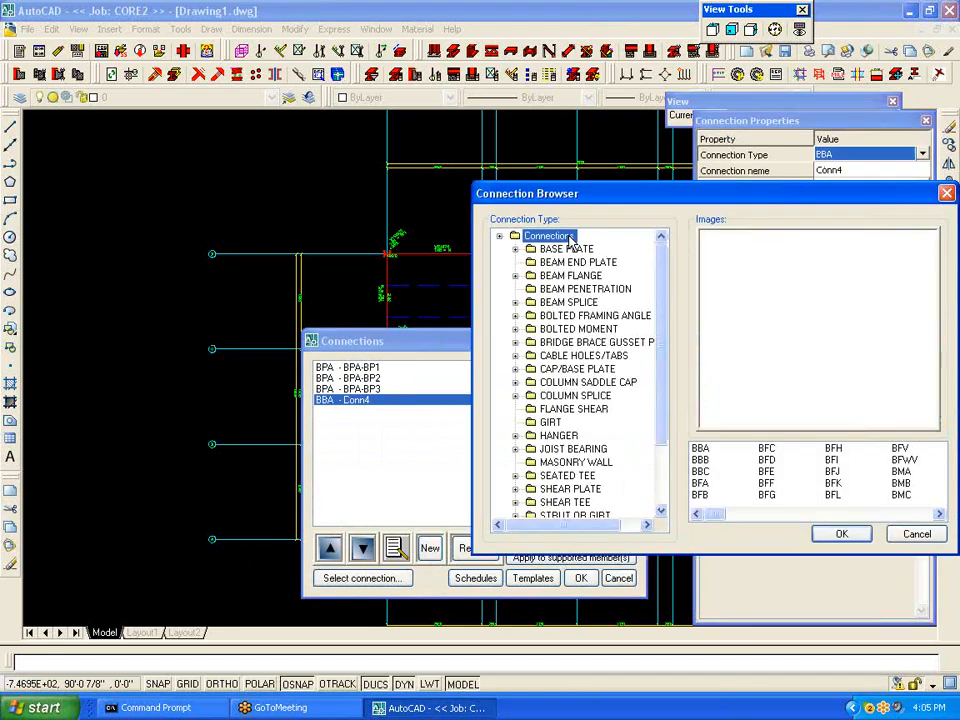
click(585, 488)
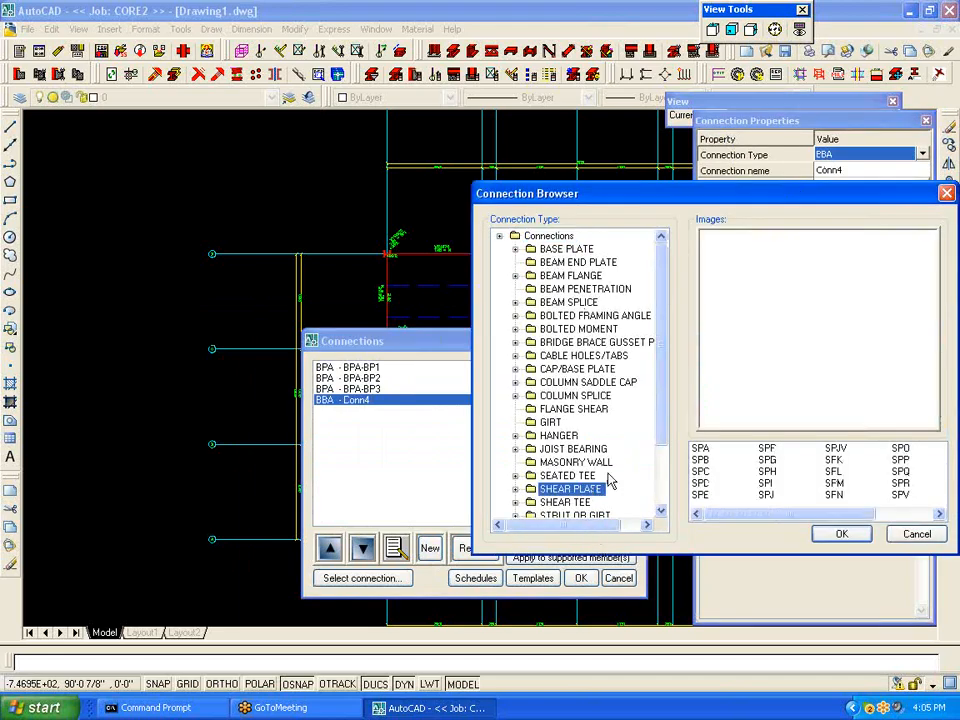
click(700, 448)
click(840, 535)
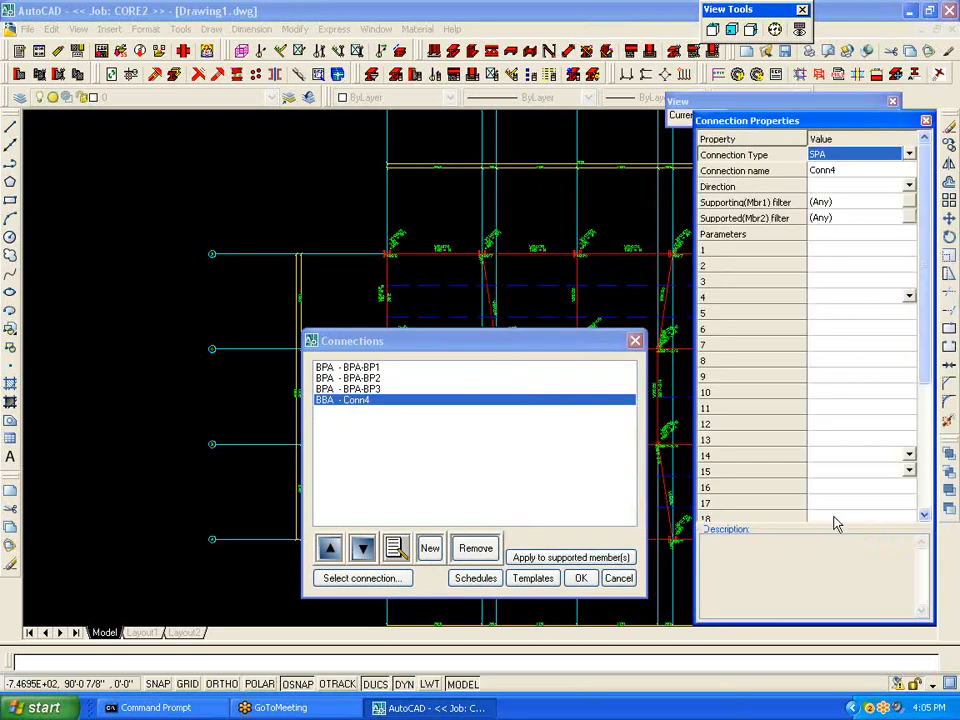
Step: Name the new shear plate connection SPA and limit its supported member (Mbr2) filter to the BEAM member kind
click(850, 172)
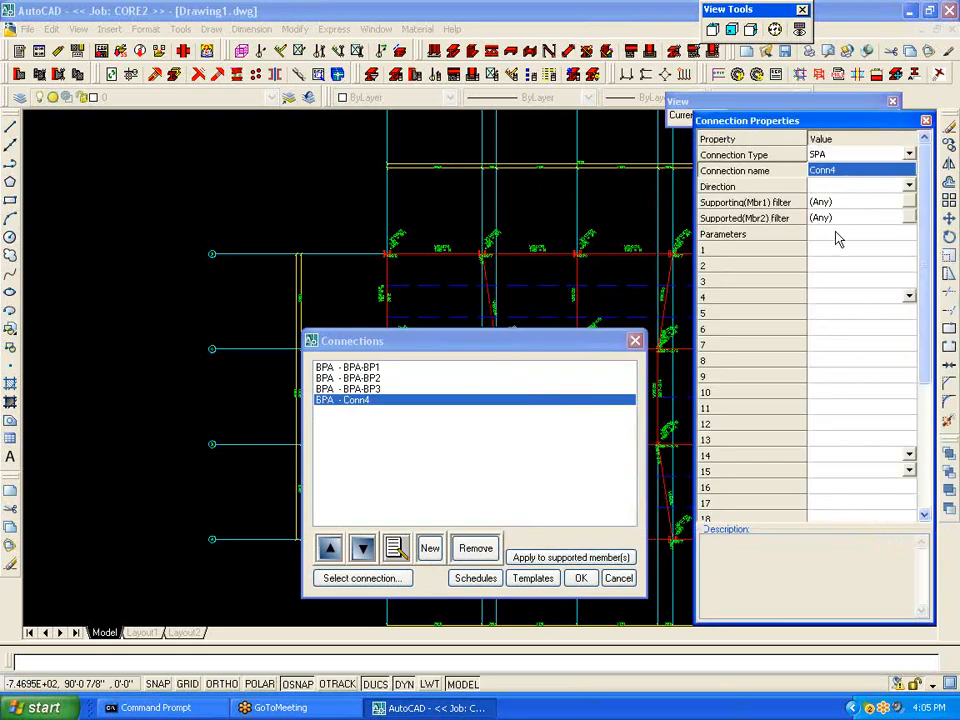
text(SPA)
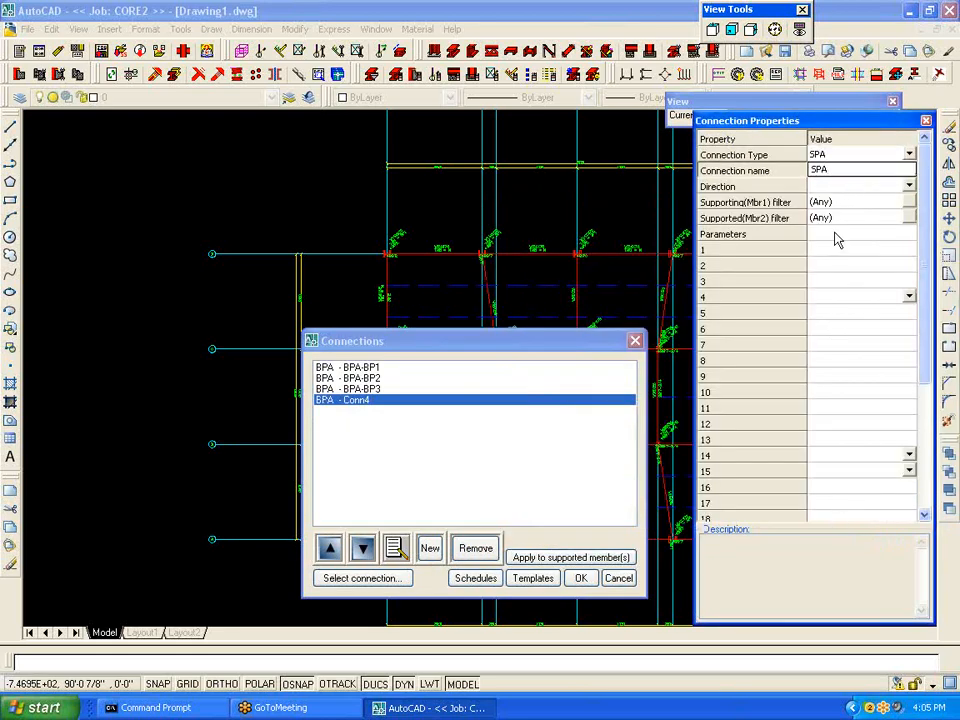
click(912, 220)
click(908, 218)
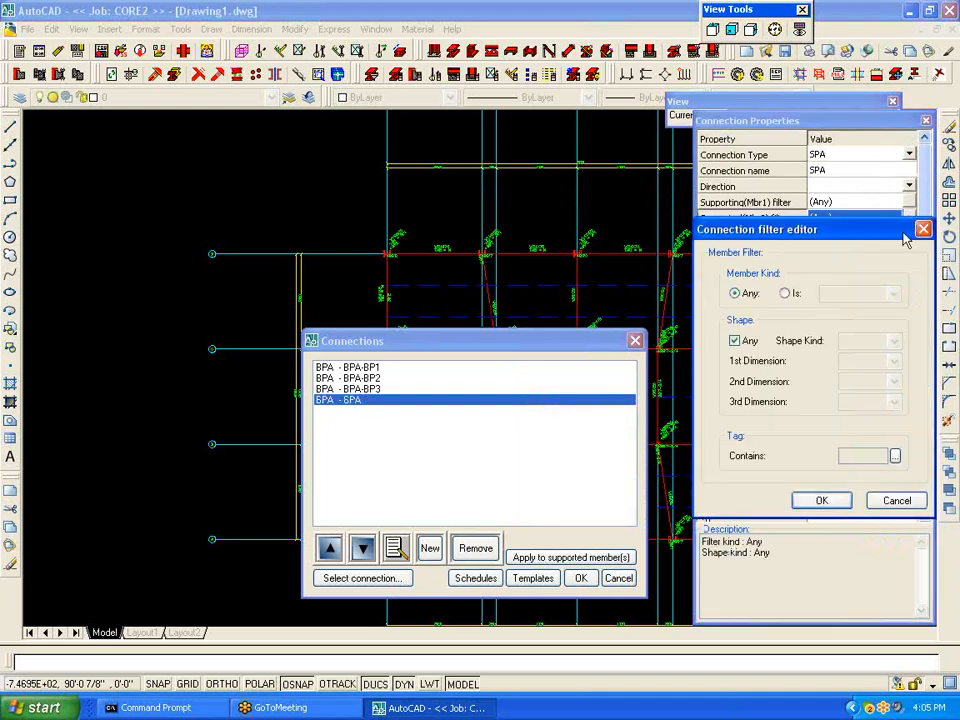
click(786, 293)
click(896, 293)
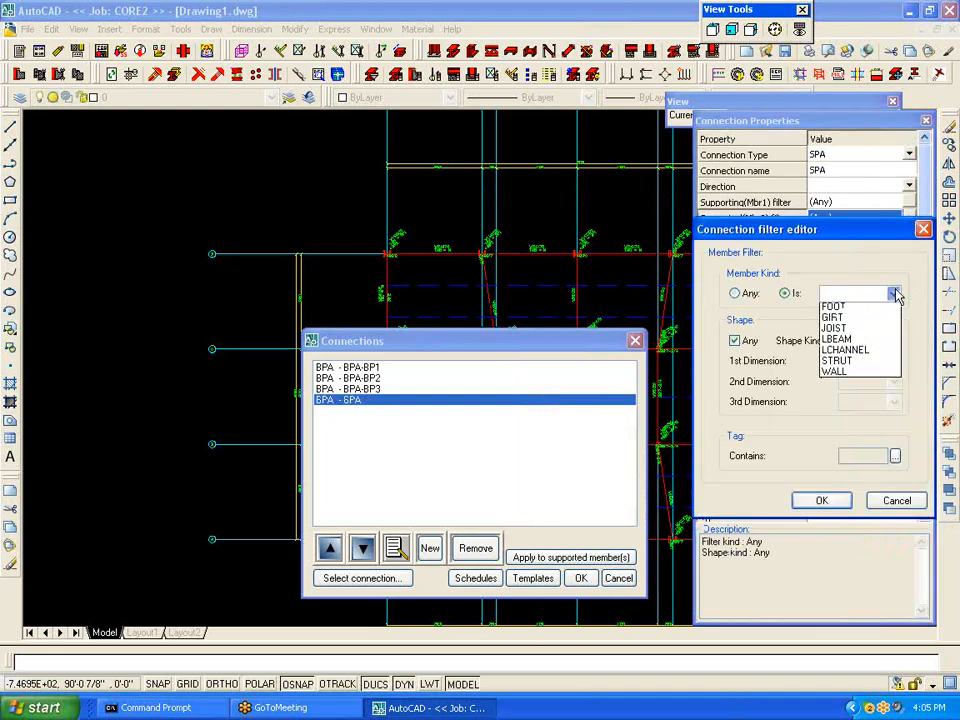
click(862, 310)
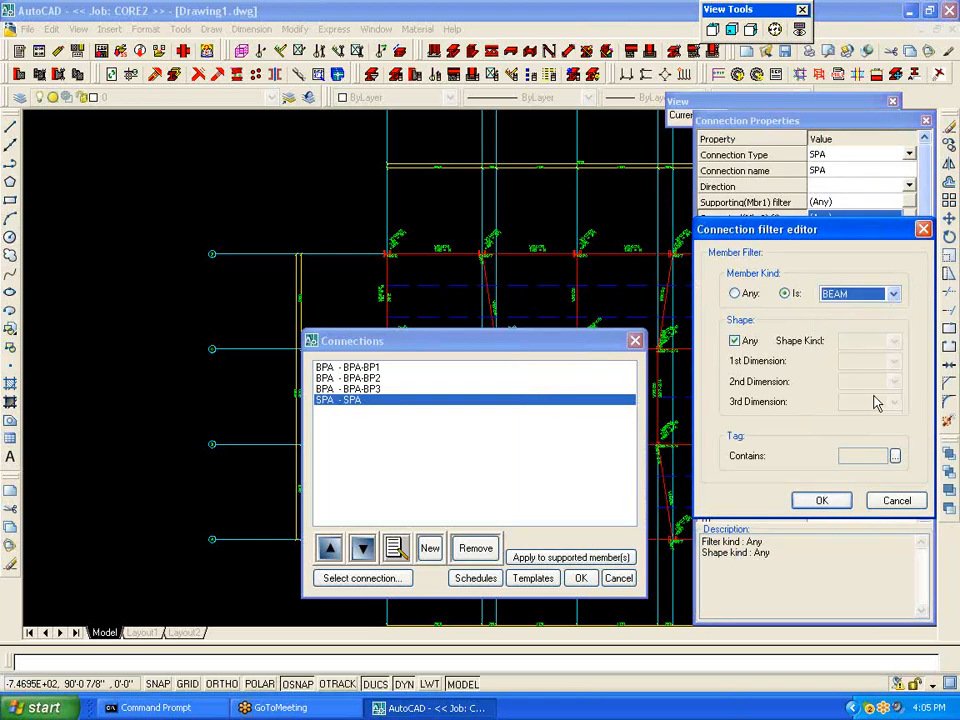
click(836, 500)
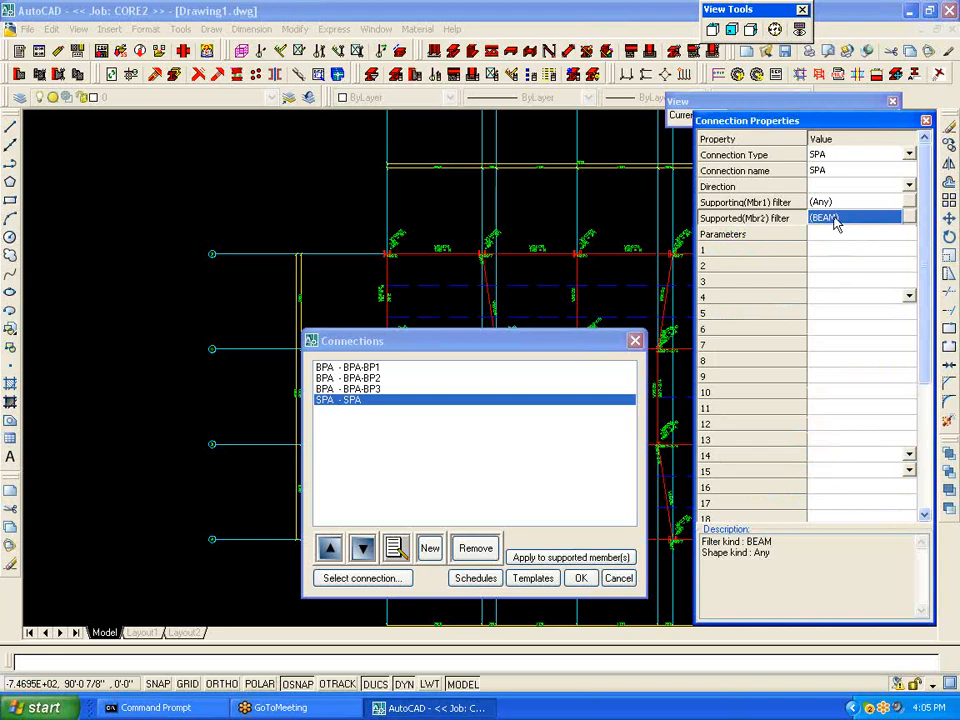
Step: Set parameter 1, the number of rows, of the SPA connection to schedule CS1
click(836, 252)
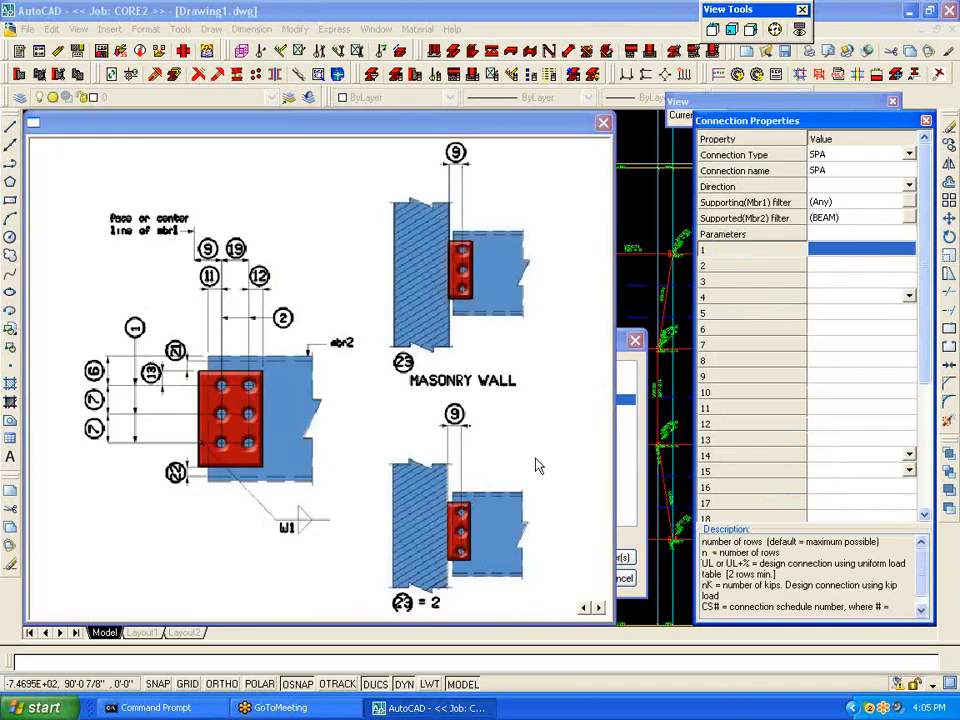
click(838, 254)
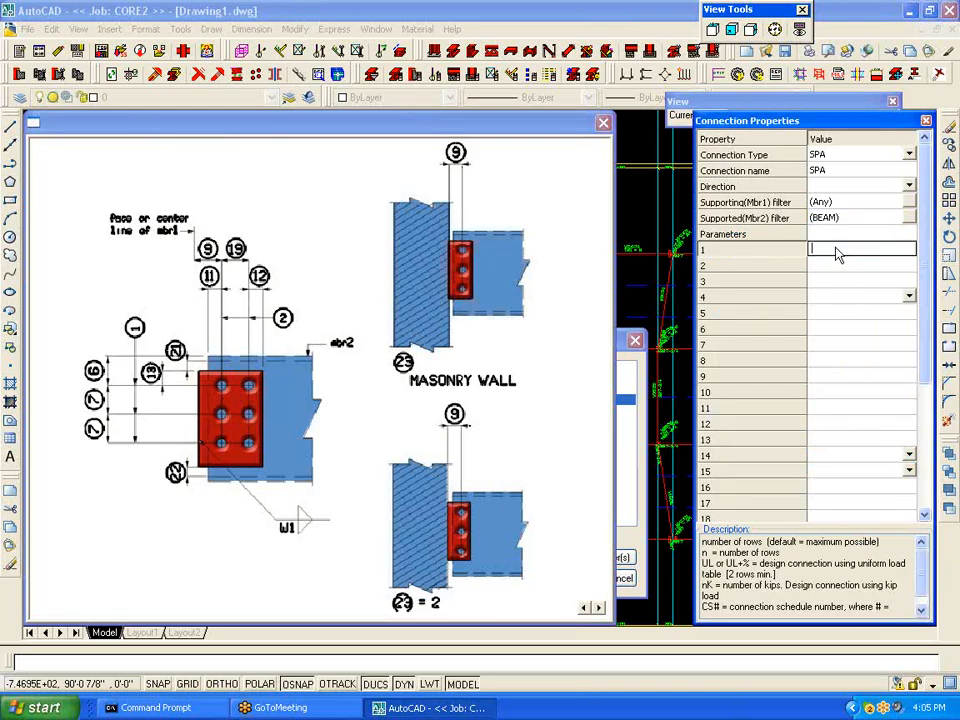
text(CS1)
Step: Review the descriptions of parameters 2 through 9 of the SPA connection
click(852, 268)
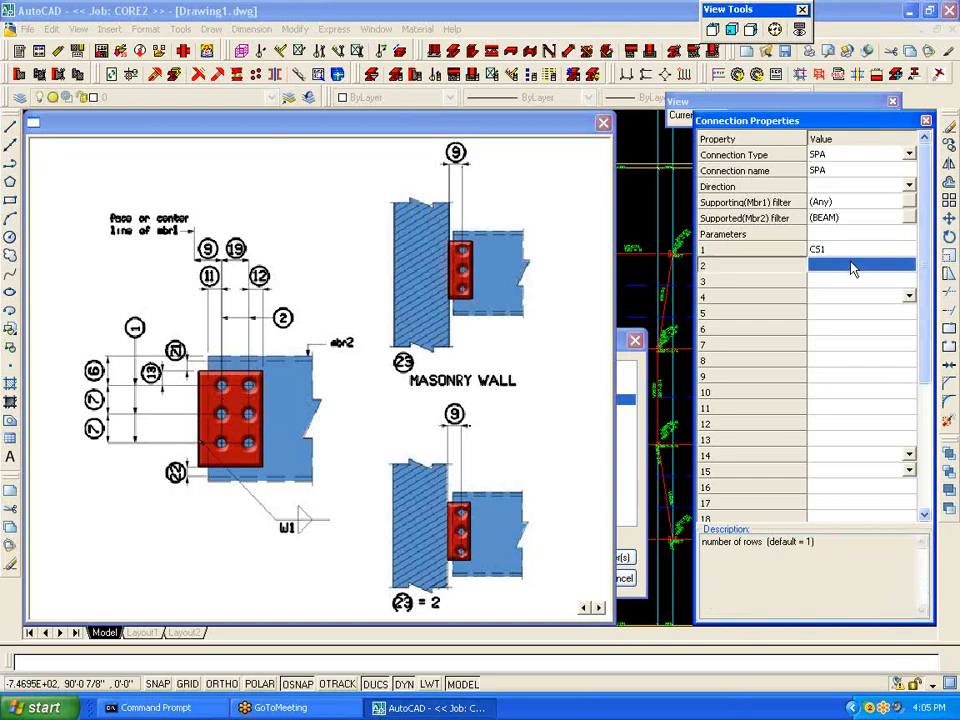
click(855, 284)
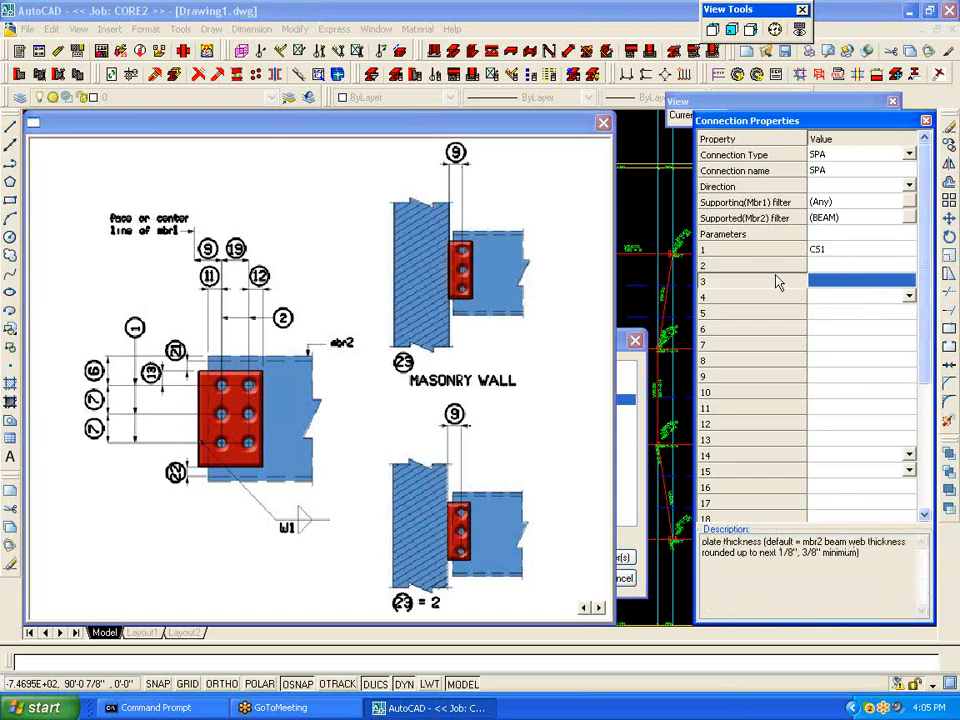
click(835, 297)
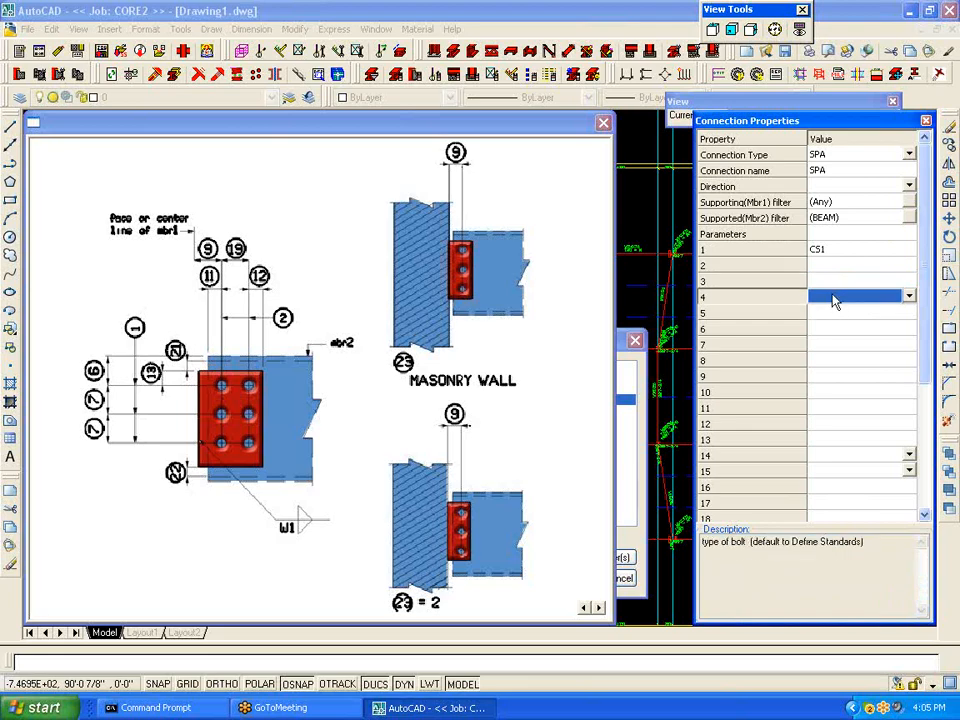
click(832, 314)
click(834, 330)
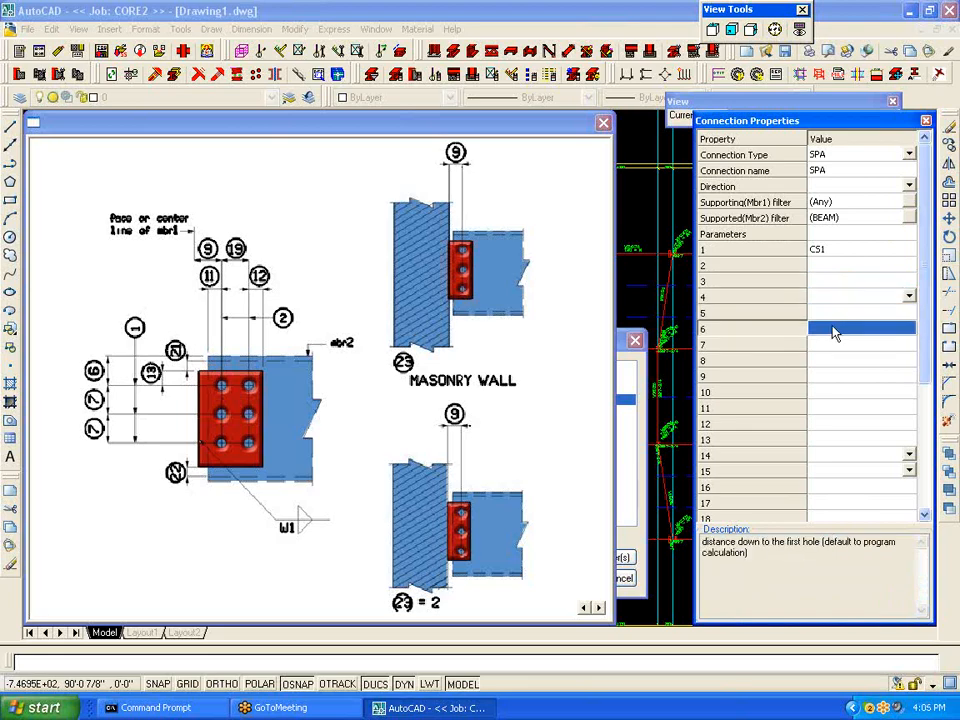
click(840, 346)
click(840, 361)
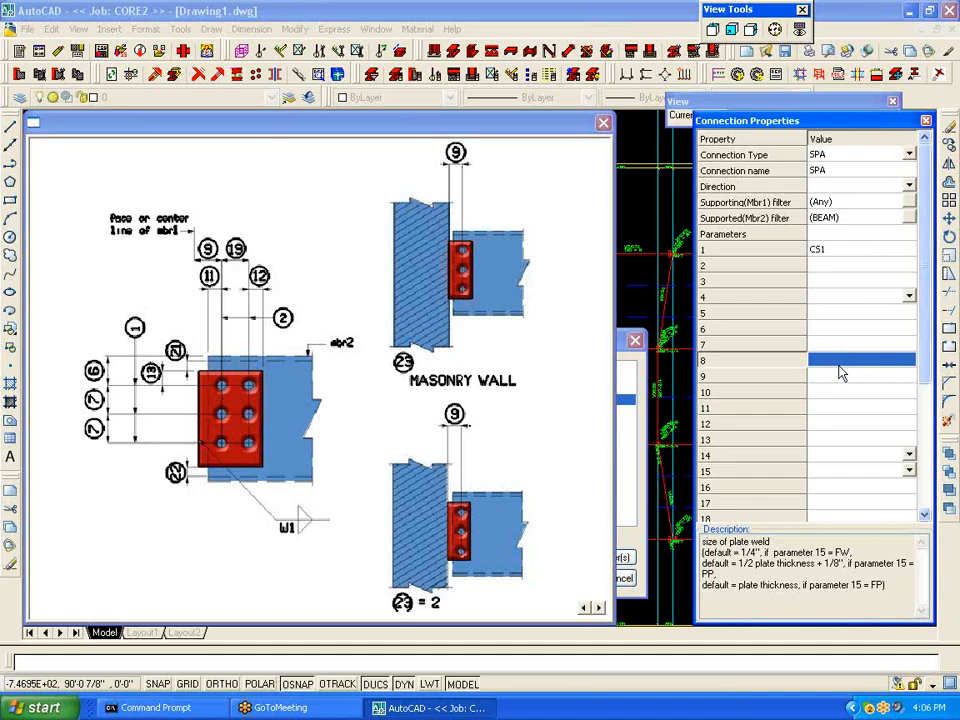
click(838, 378)
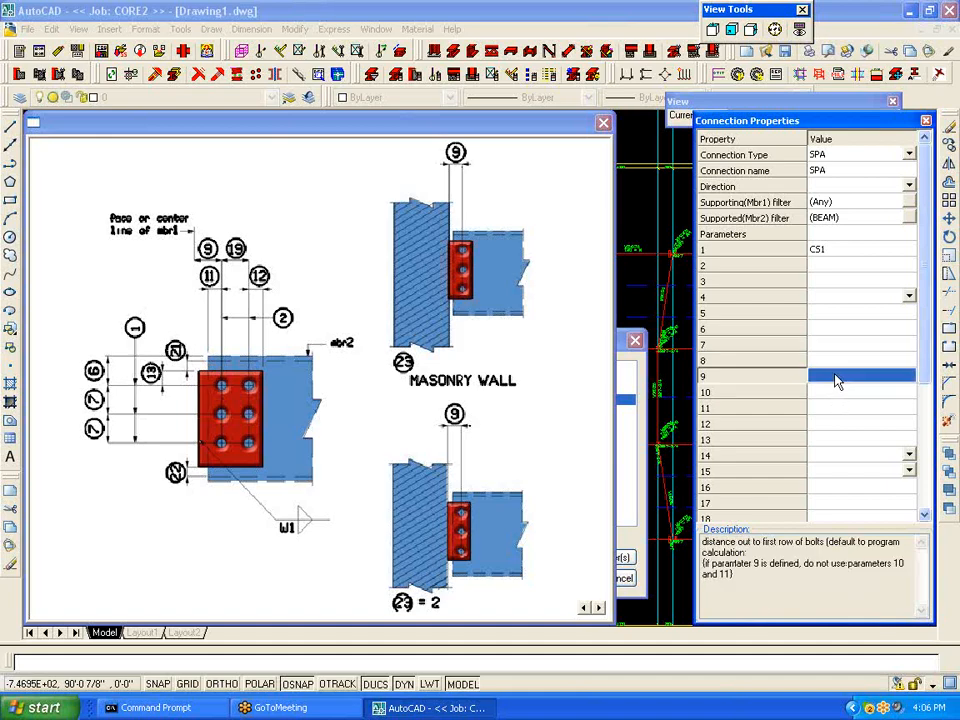
Step: Set parameter 10, the clearance, of the SPA connection to 3/4
click(838, 392)
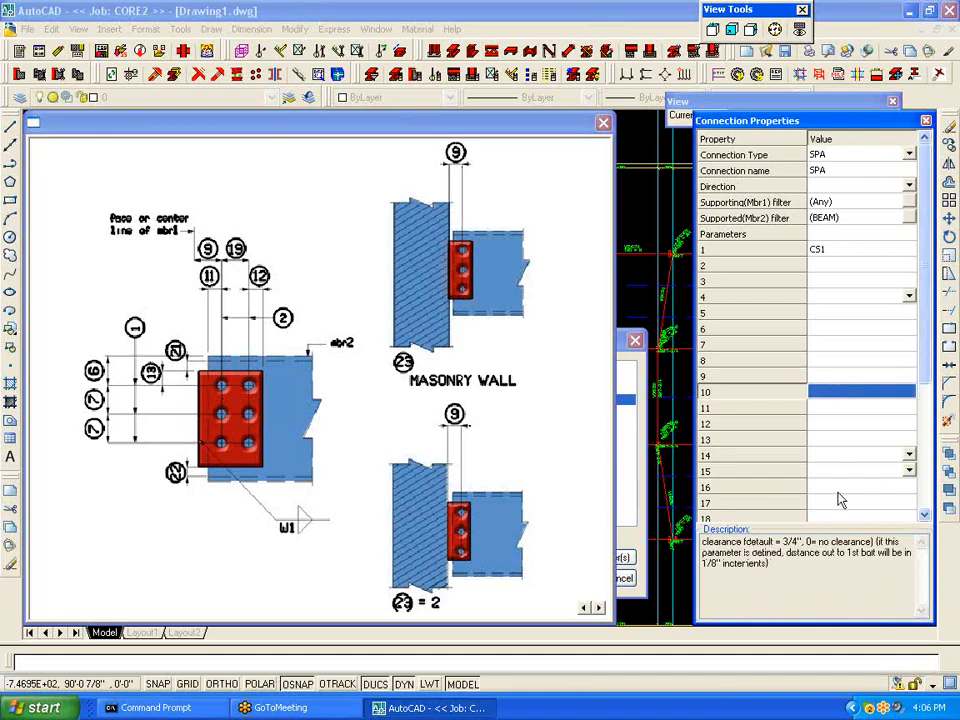
text(3/4i)
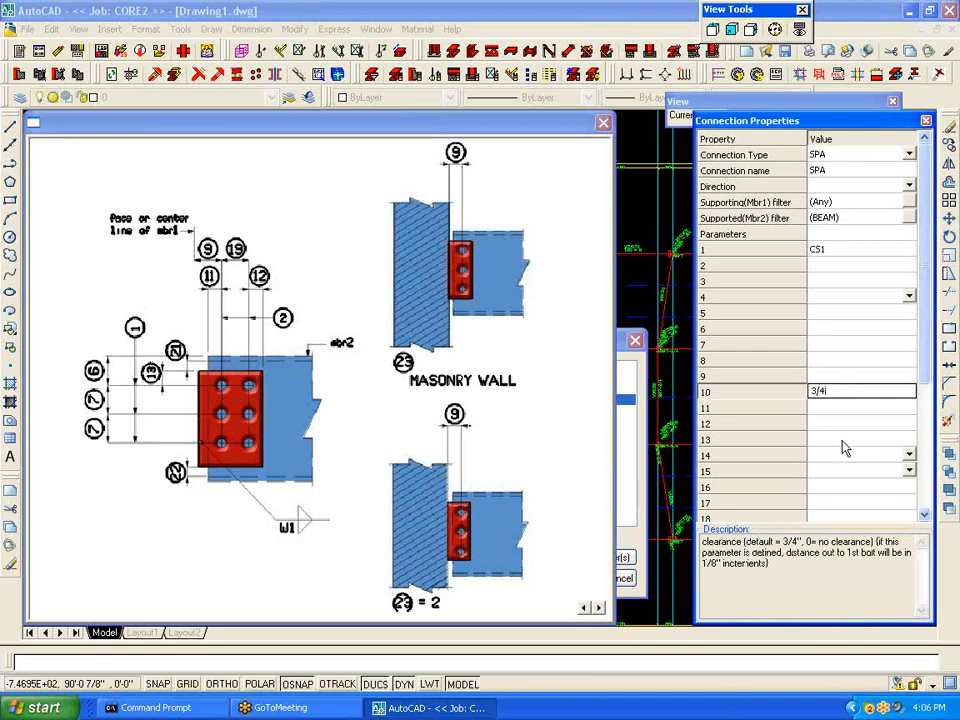
click(838, 410)
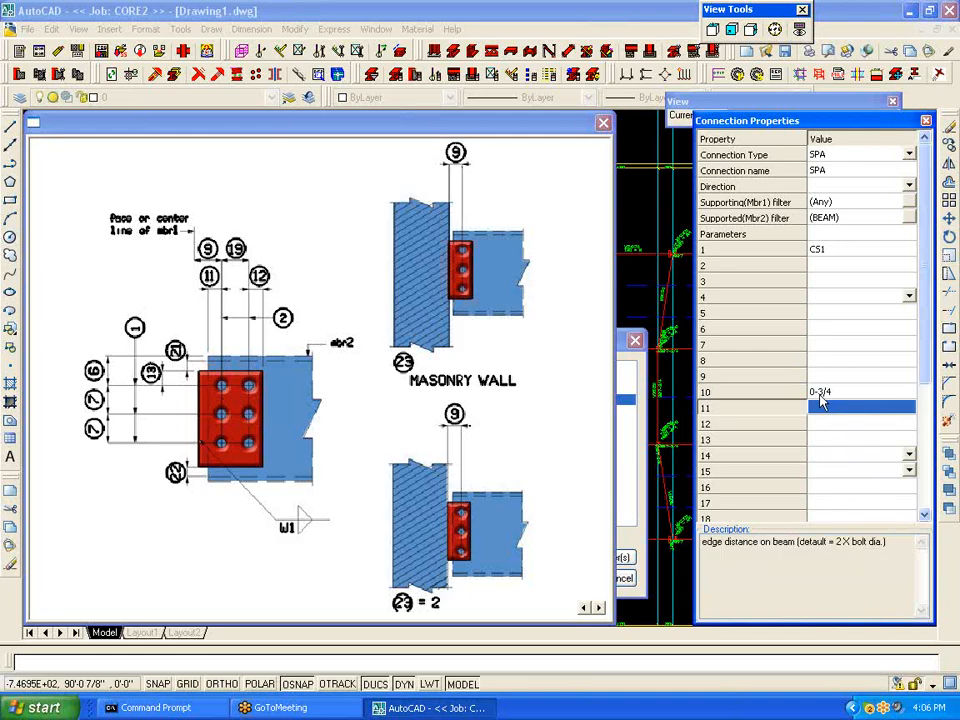
text(1-1/2)
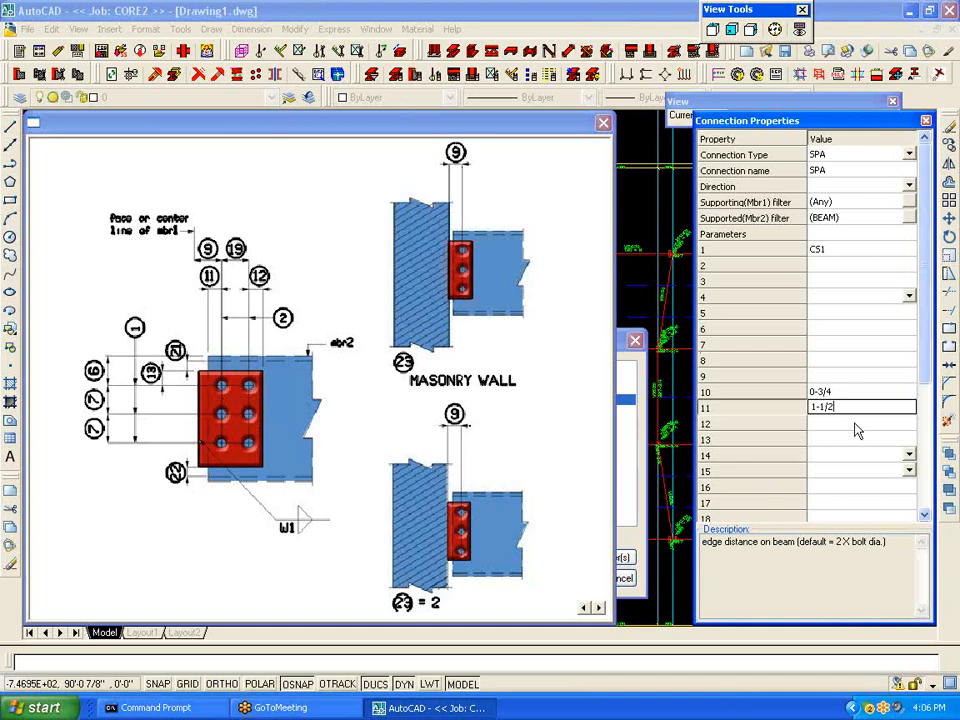
key(BackSpace)
key(BackSpace)
click(848, 428)
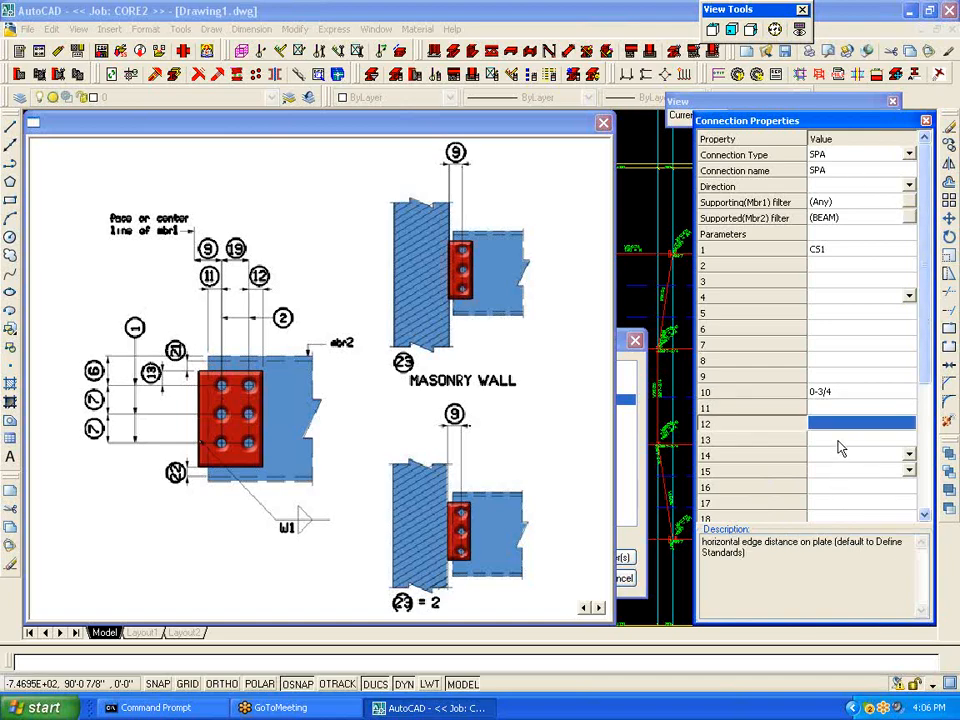
Step: Review the descriptions of parameters 13 through 19 of the SPA connection, including plate edge distance, hole type and hole spacing
click(839, 442)
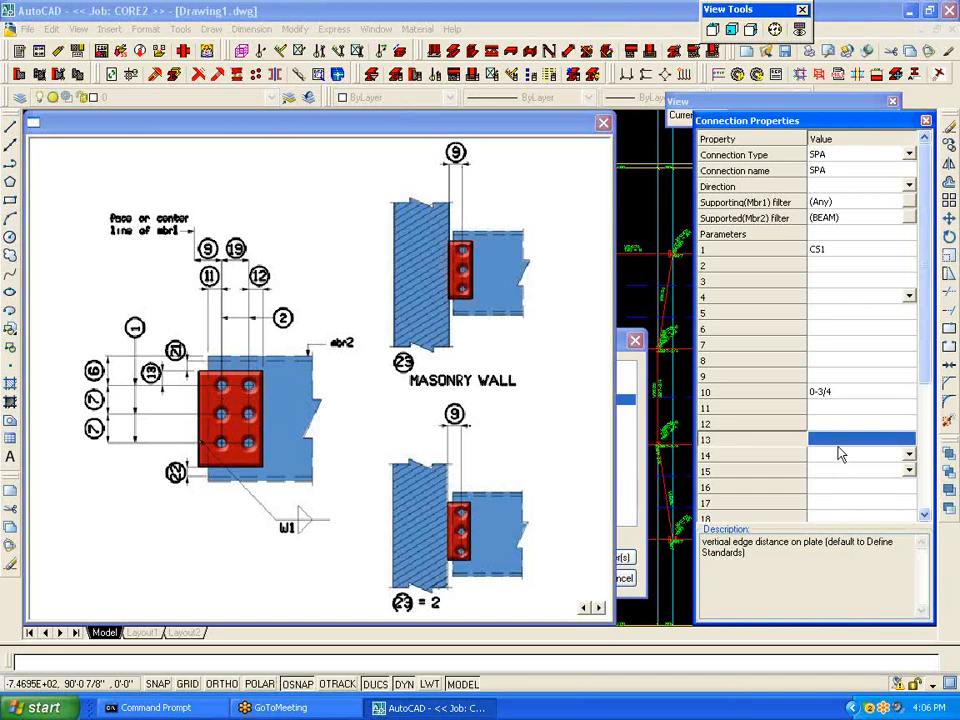
click(841, 459)
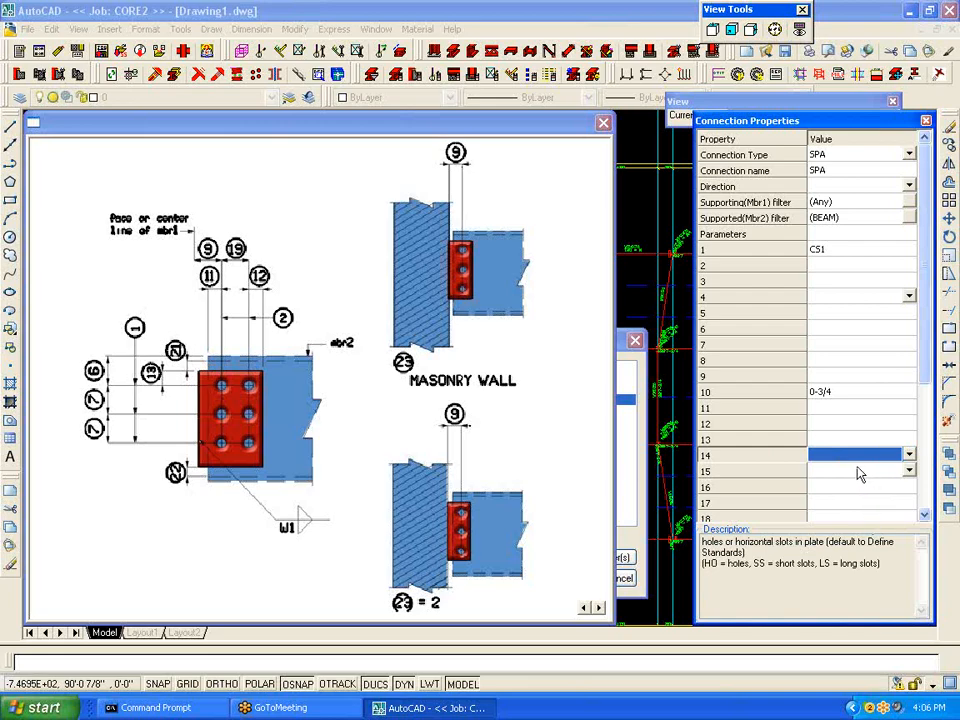
click(848, 443)
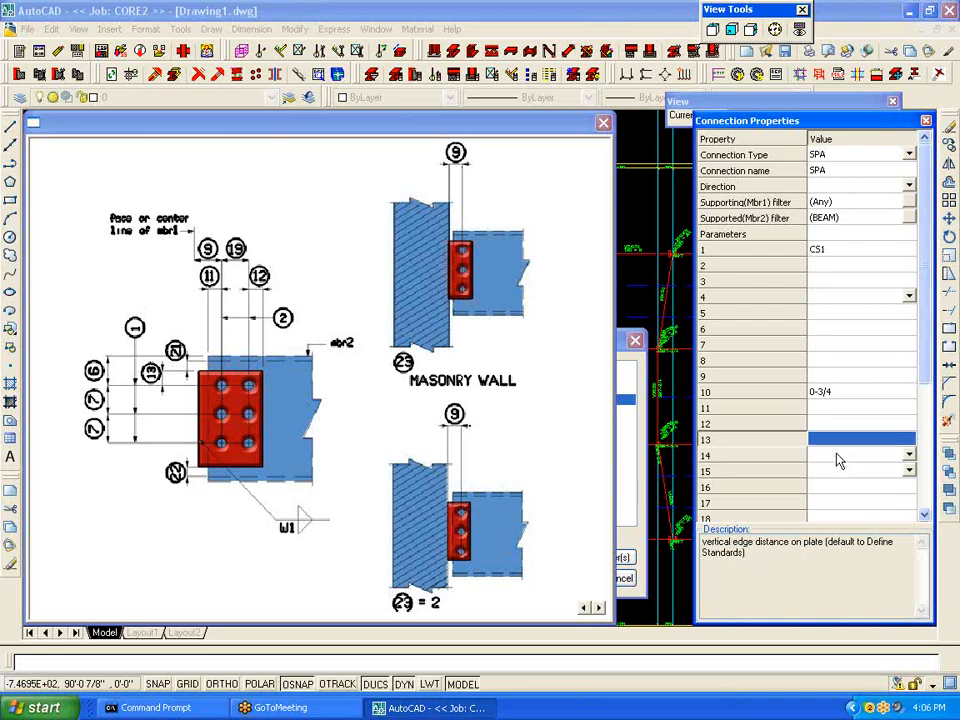
click(841, 457)
click(842, 472)
click(843, 488)
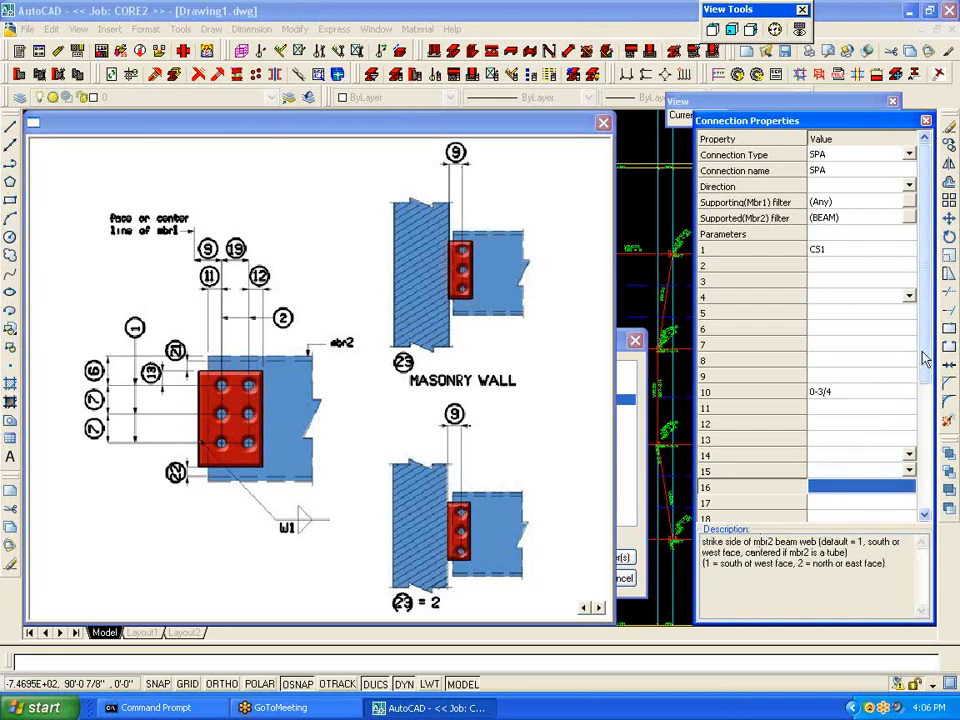
scroll(926, 336, down, 3)
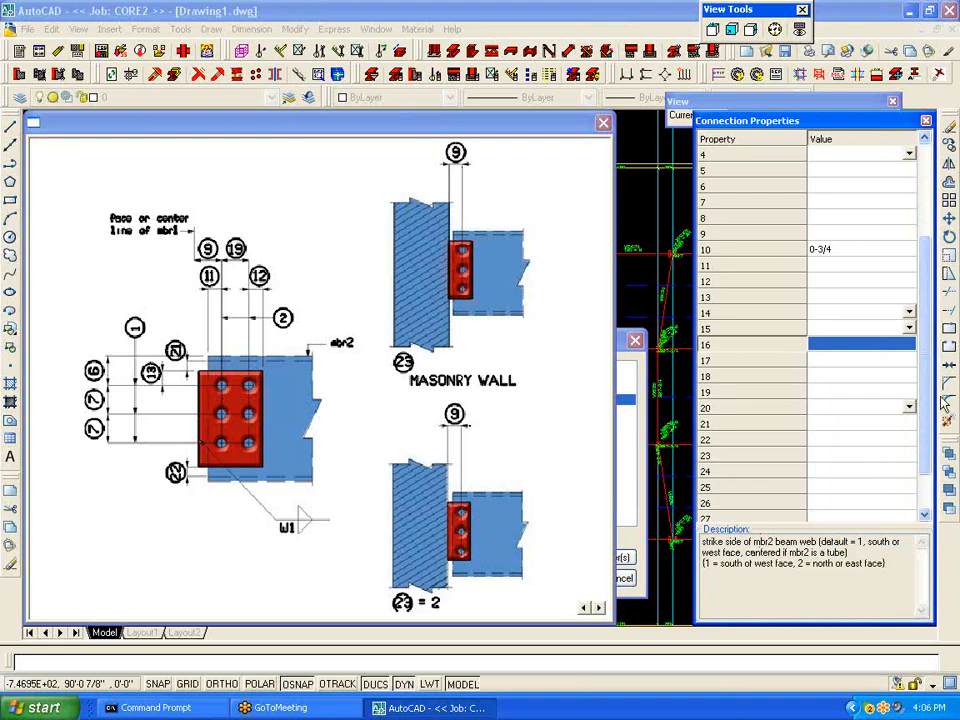
scroll(920, 387, down, 1)
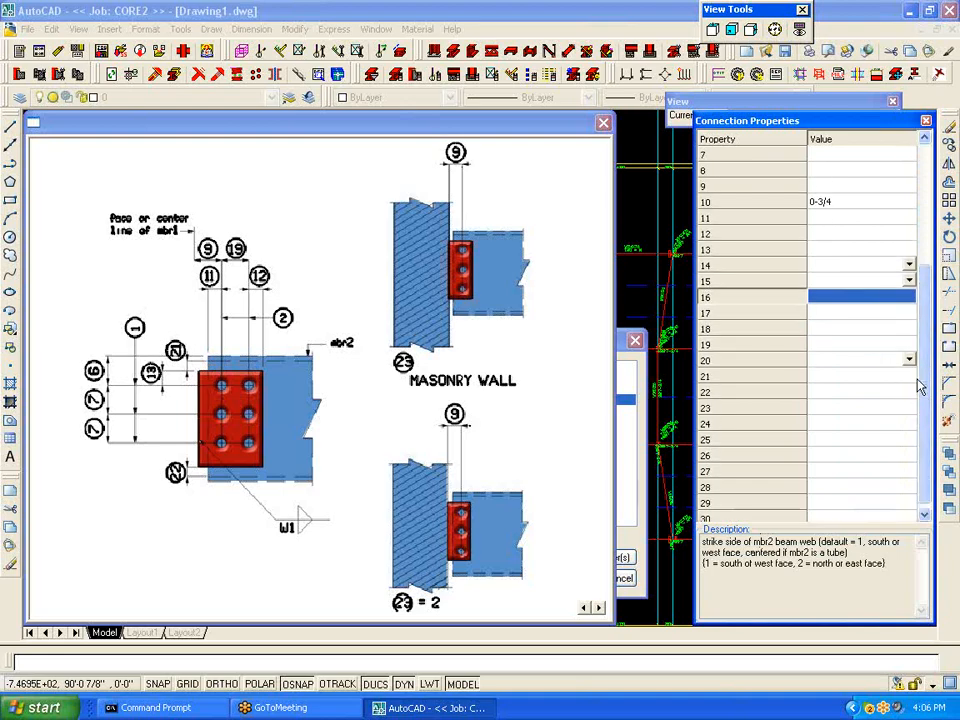
click(856, 314)
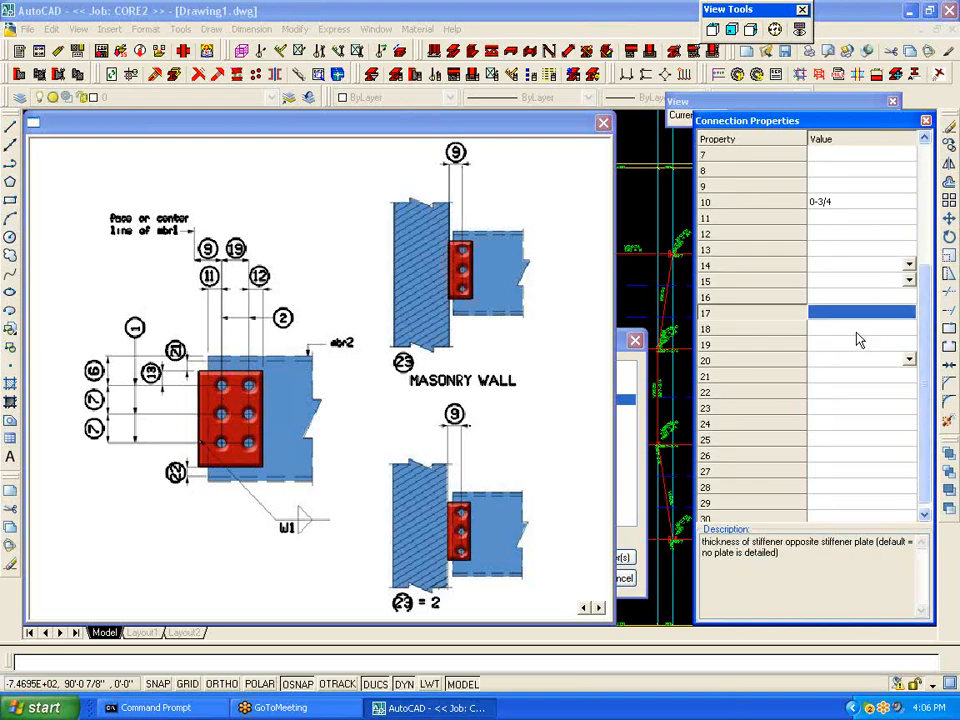
click(858, 331)
click(860, 348)
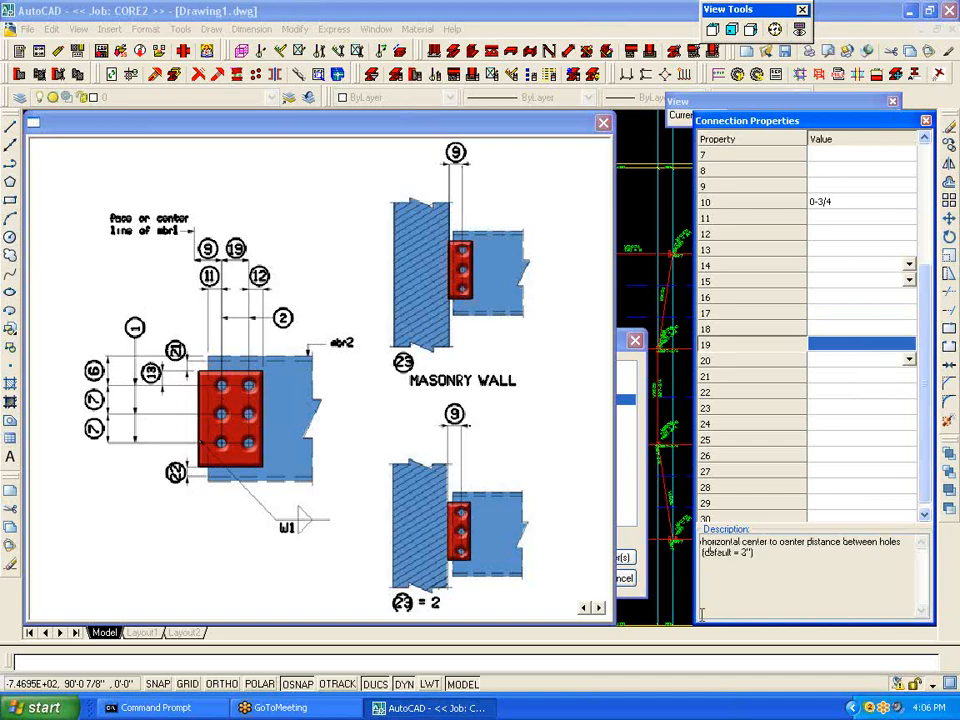
Step: Examine the SPA diagrams for column flange, beam and column web cases, then return to the connection name property
click(603, 614)
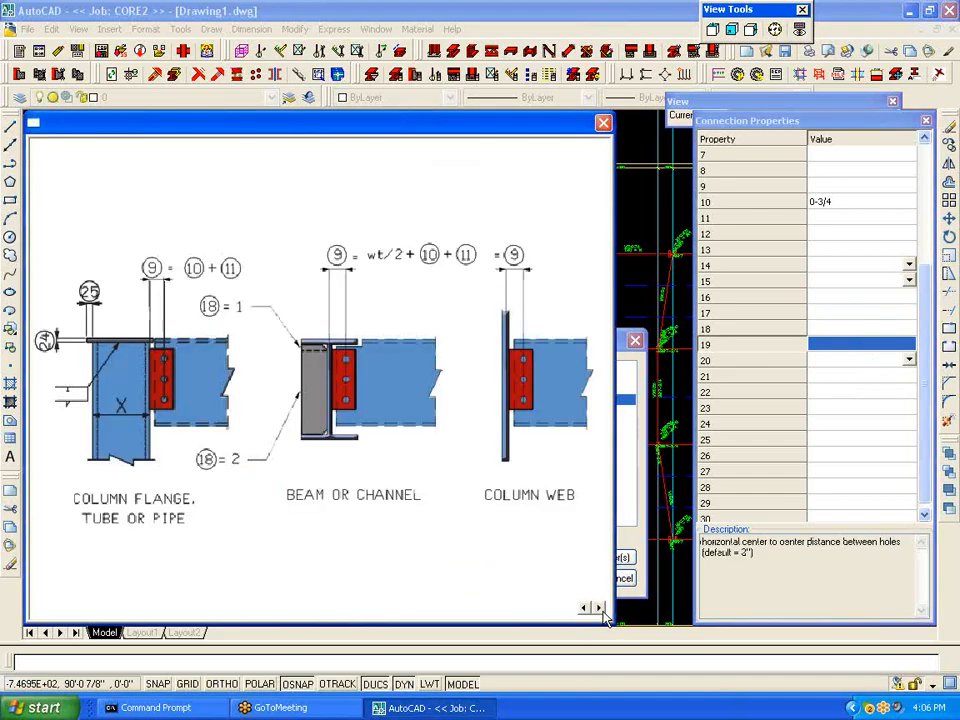
click(599, 608)
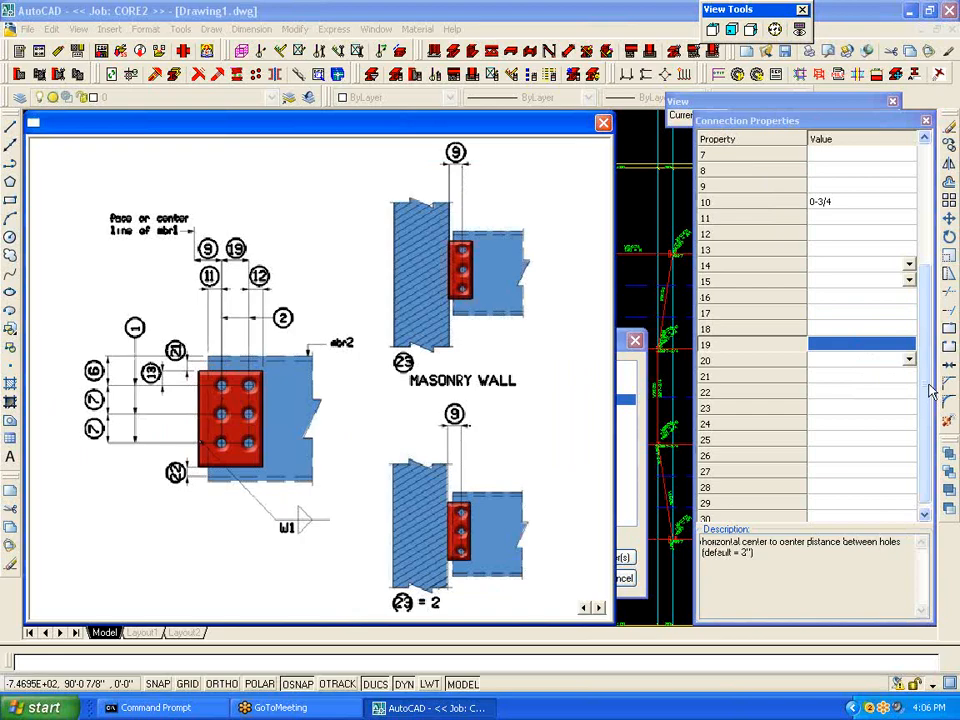
scroll(930, 390, up, 5)
click(858, 172)
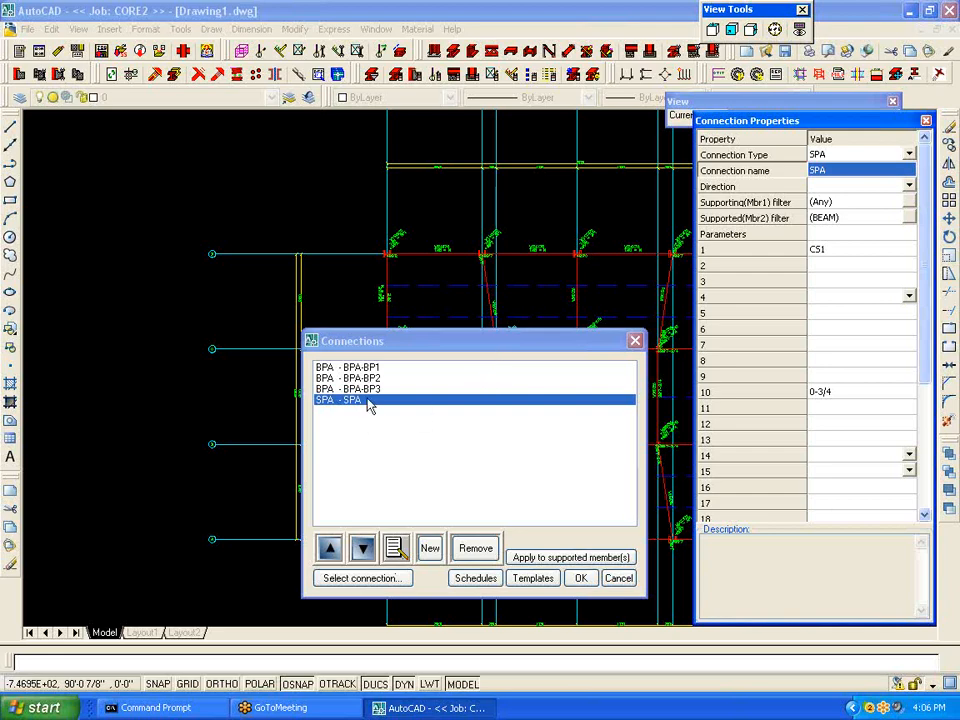
Step: Add a new connection and choose SPI from the shear plate category as its connection type
click(428, 547)
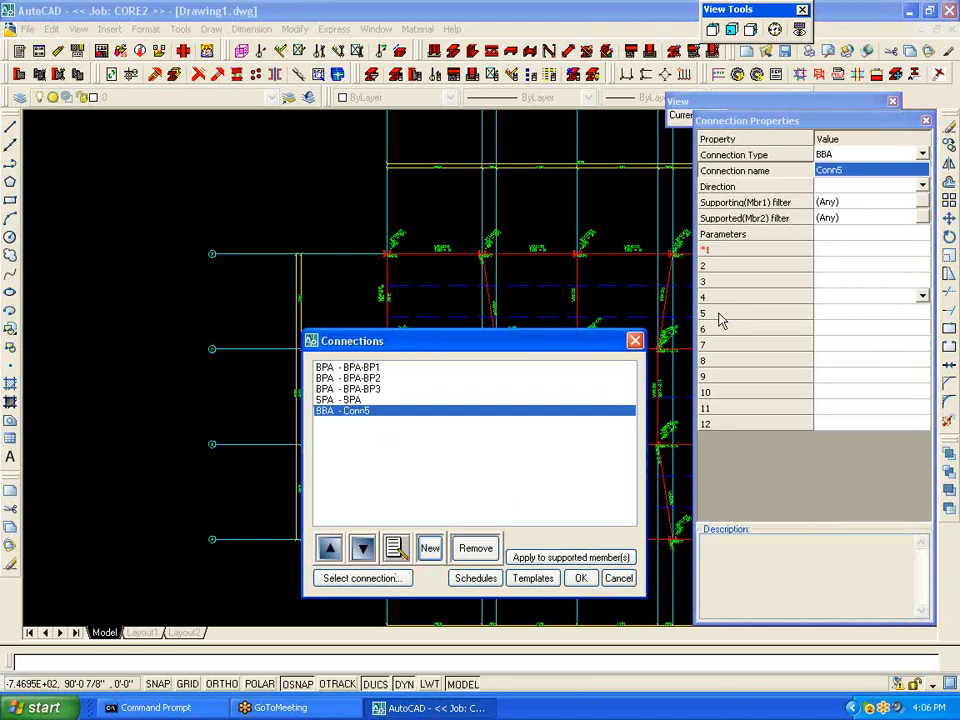
click(820, 156)
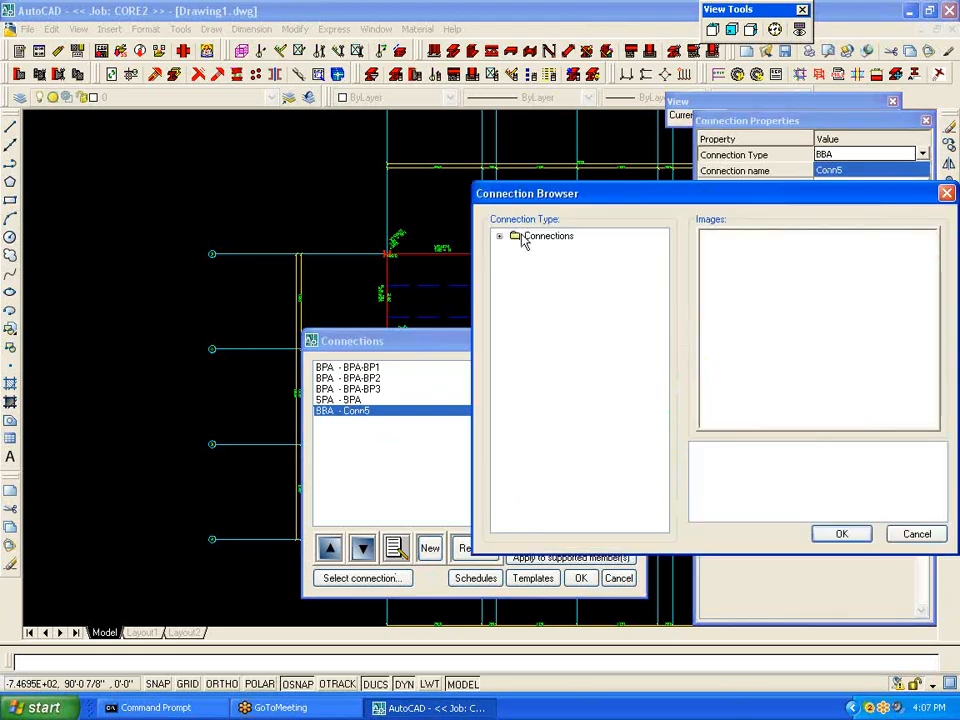
double_click(523, 238)
click(572, 489)
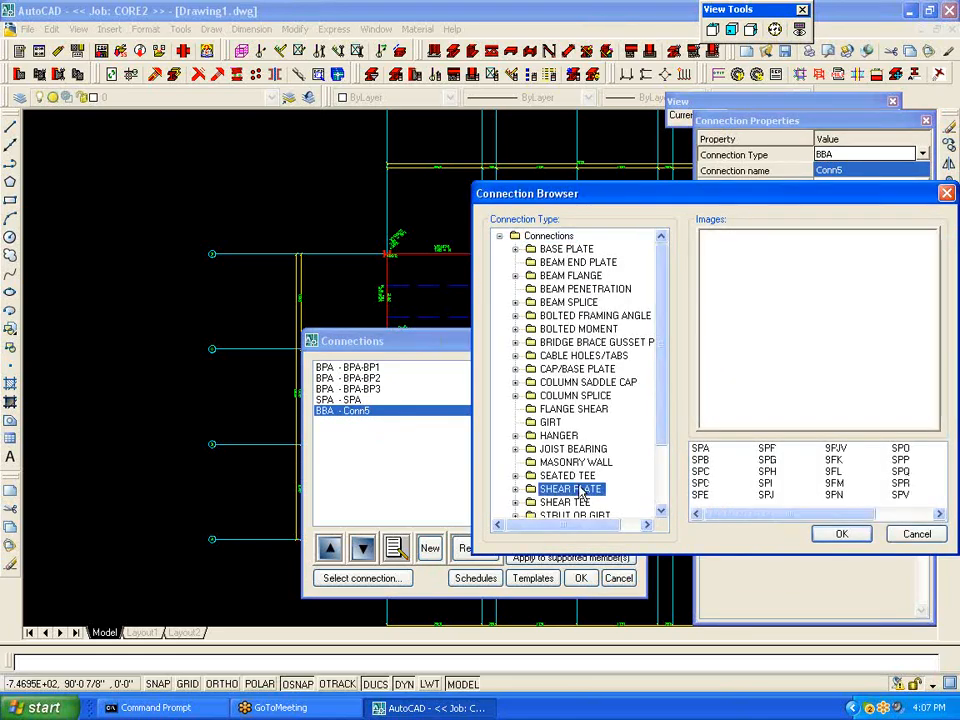
click(766, 485)
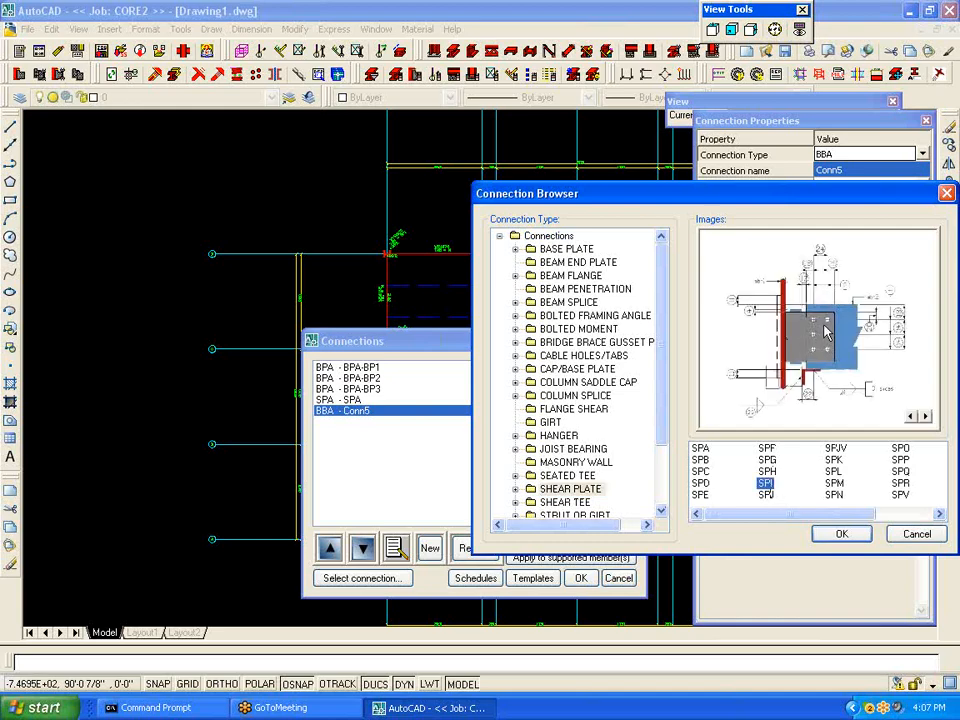
click(844, 533)
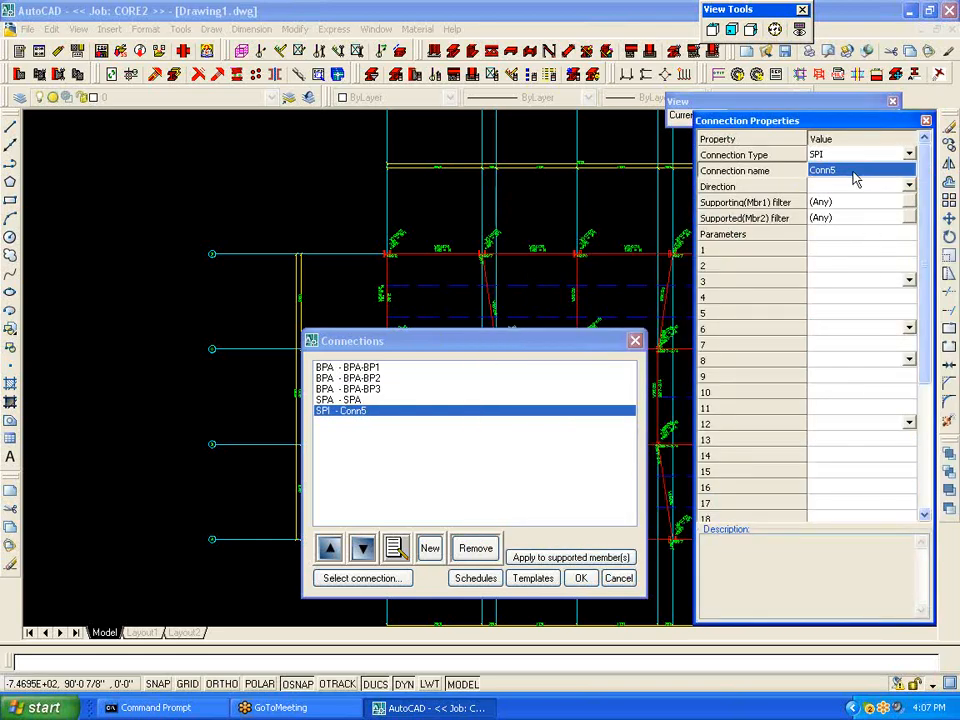
Step: Name the new connection SPI and limit its supporting member filter to the COLUMN member kind
text(SPI)
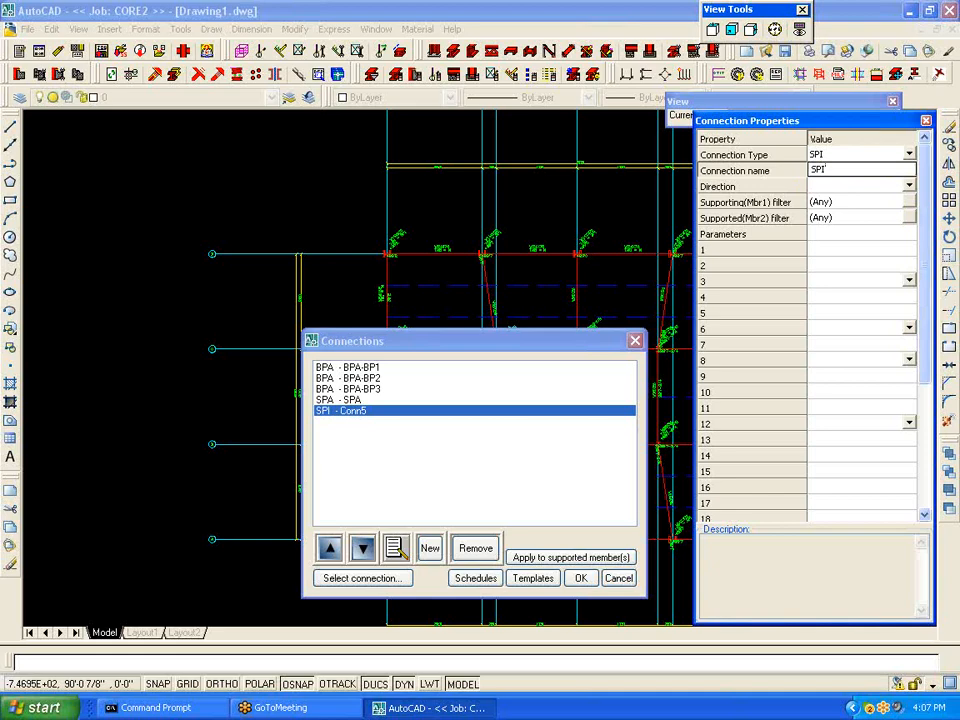
click(908, 203)
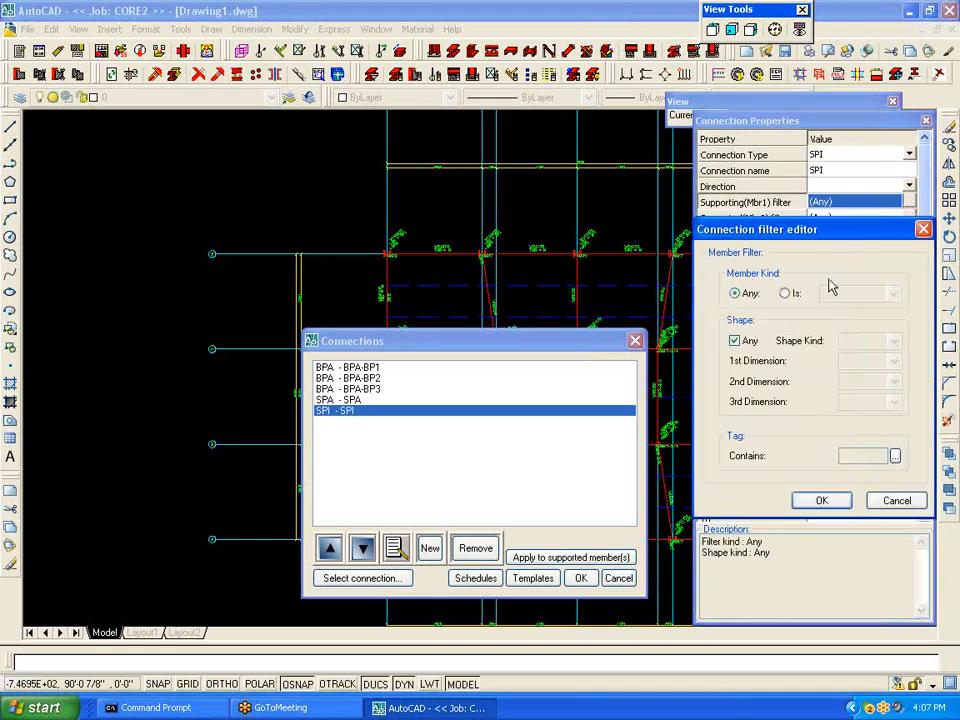
click(790, 293)
click(894, 293)
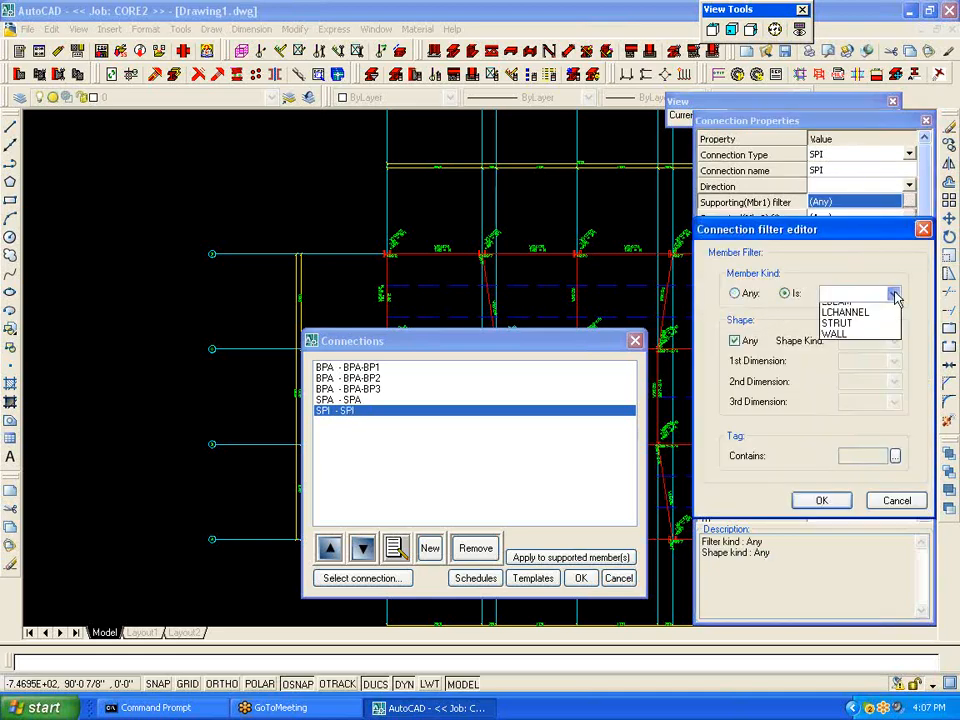
click(862, 352)
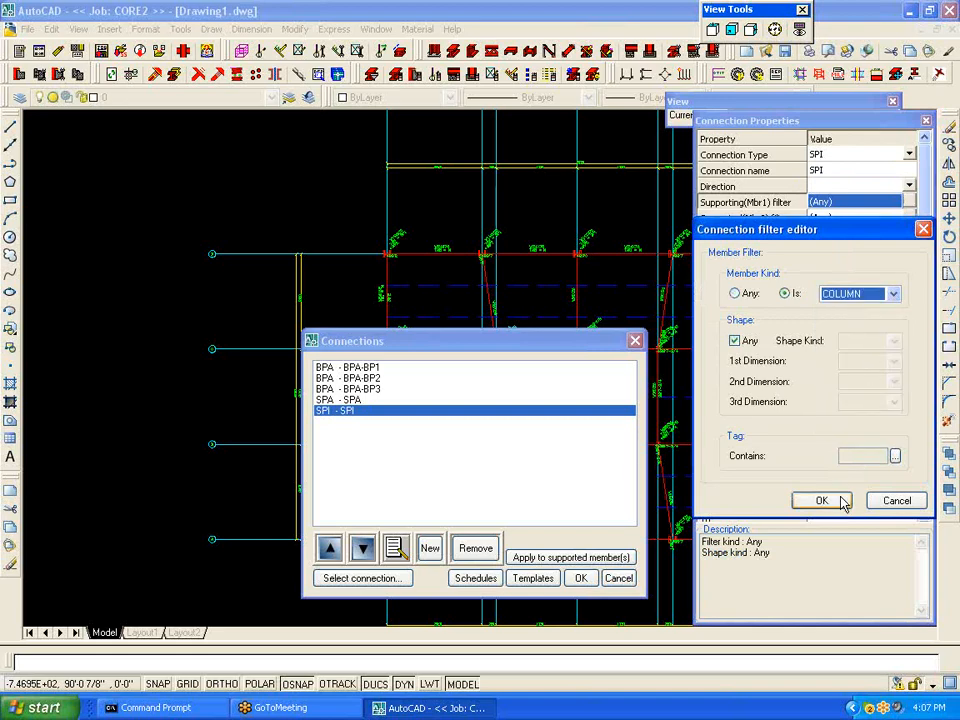
click(818, 501)
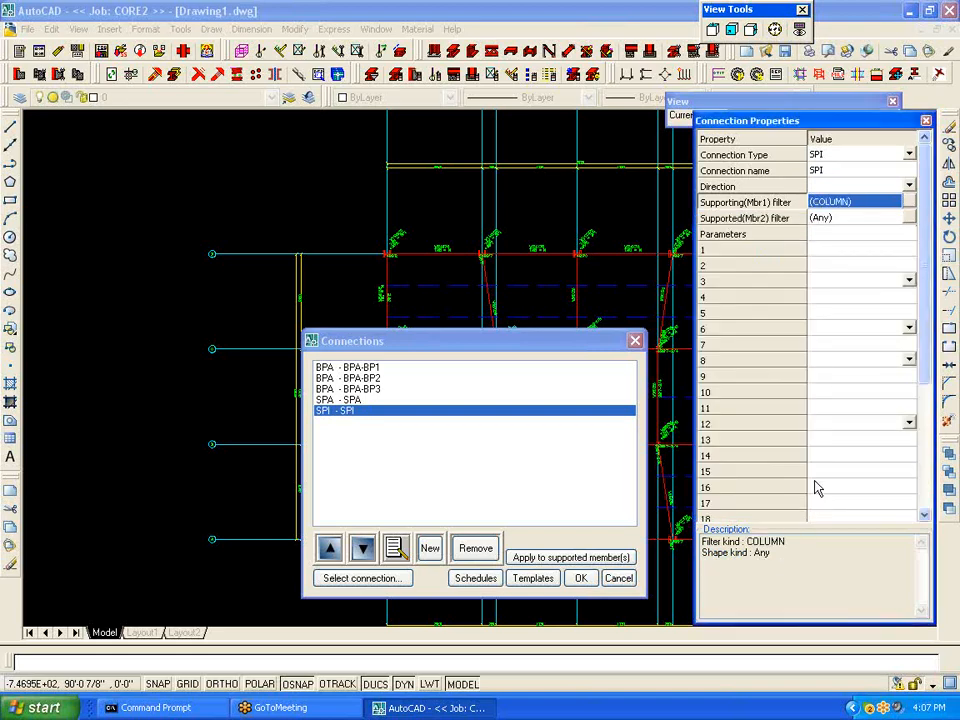
Step: Limit the SPI connection's supported member filter to the BEAM member kind
click(909, 217)
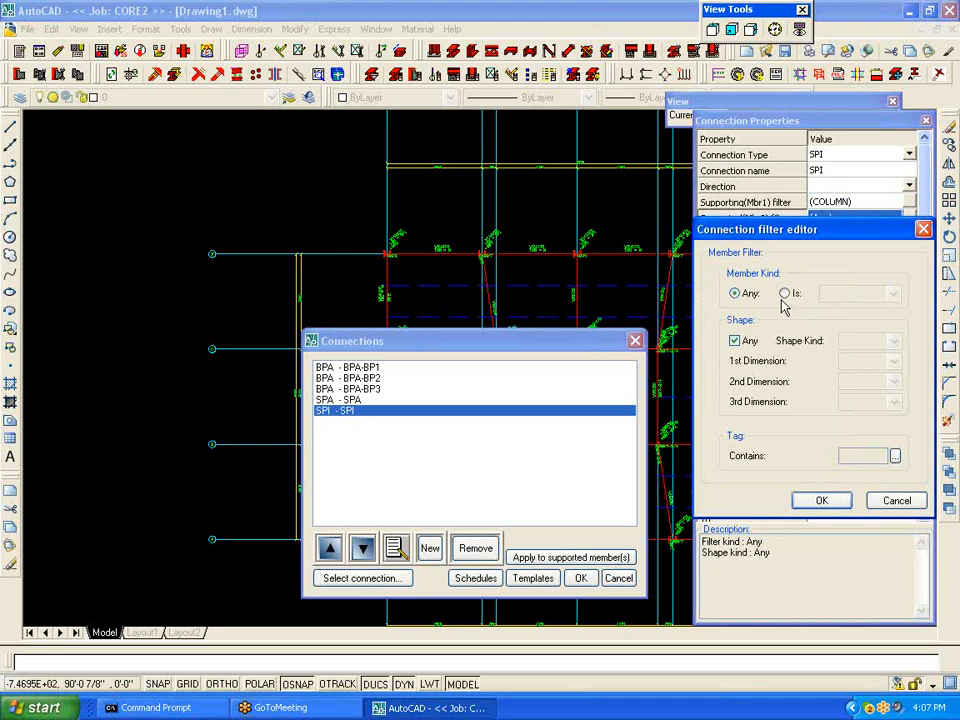
click(785, 293)
click(857, 293)
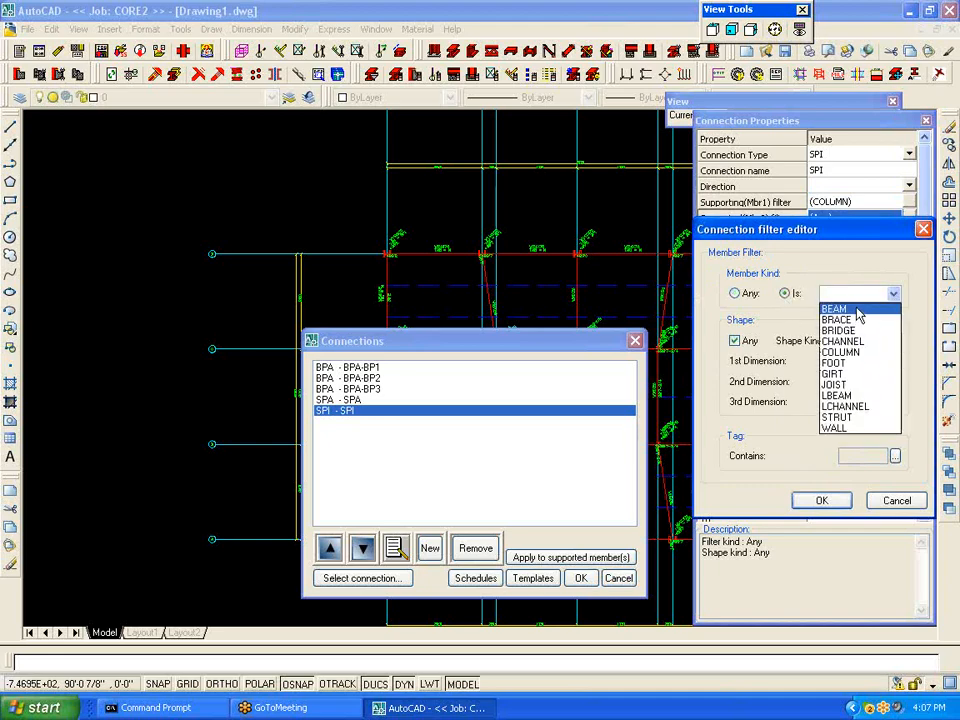
click(857, 310)
click(821, 500)
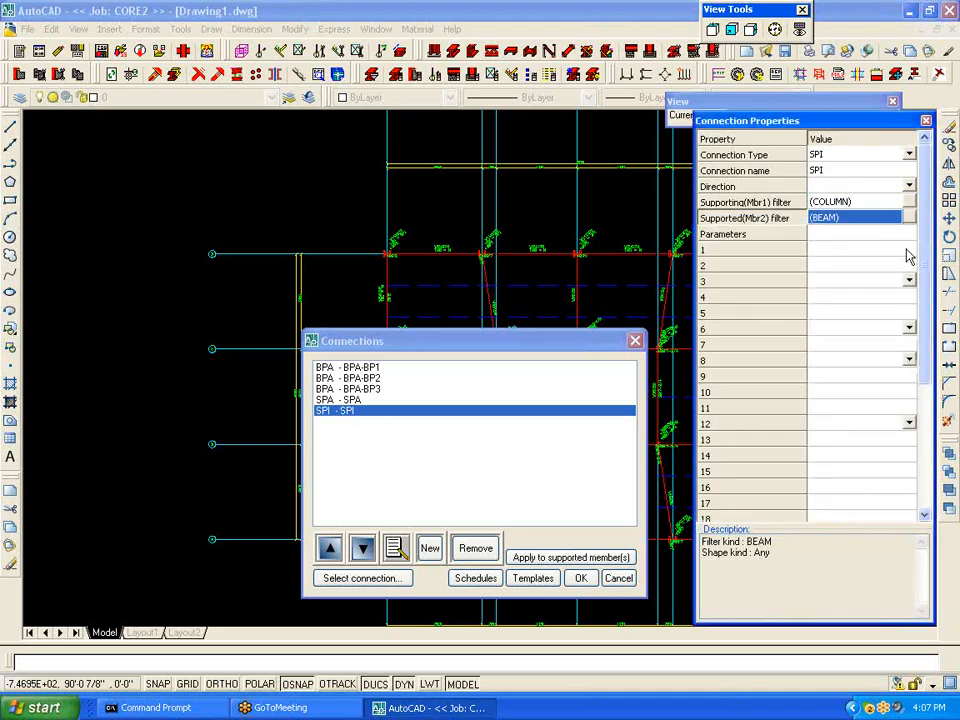
Step: Set the SPI connection's direction to WEB and its parameter 1, the number of rows, to schedule CS1
click(909, 188)
click(909, 188)
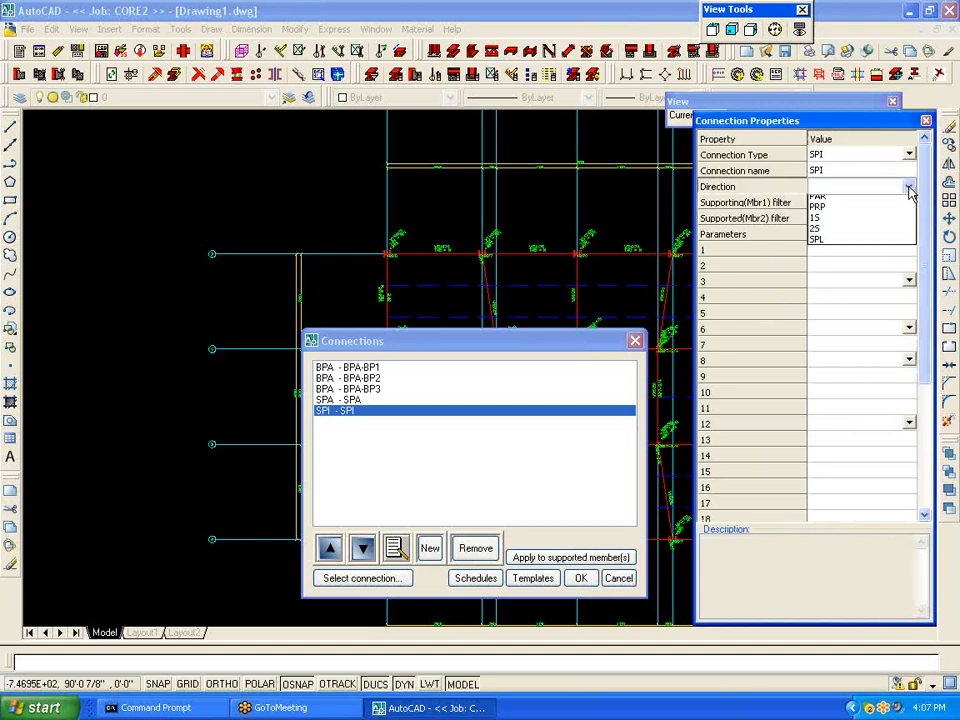
click(822, 279)
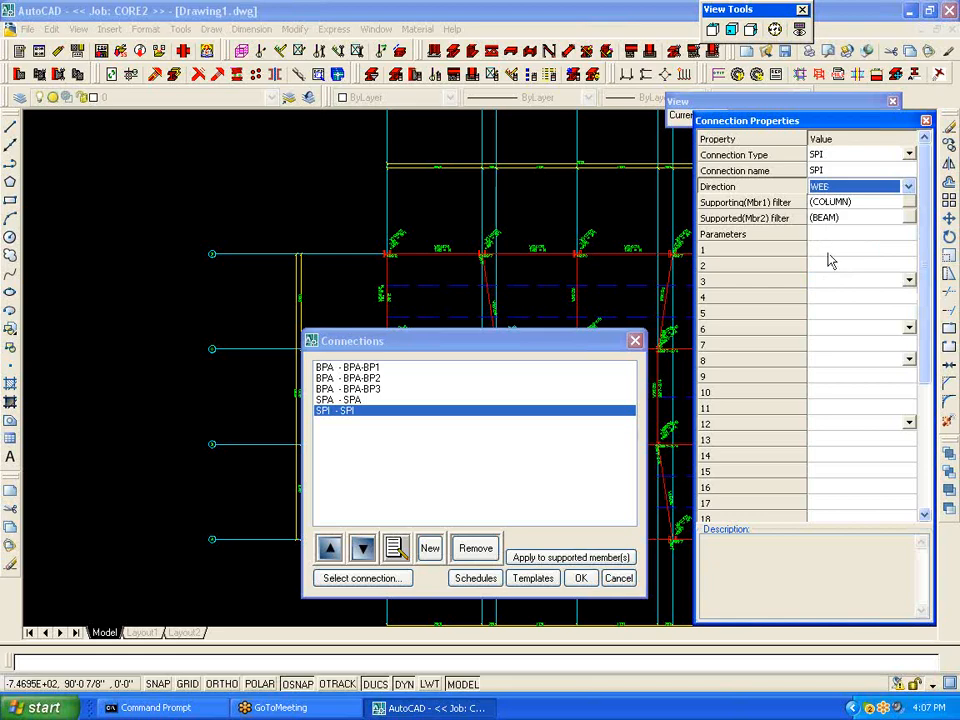
click(829, 251)
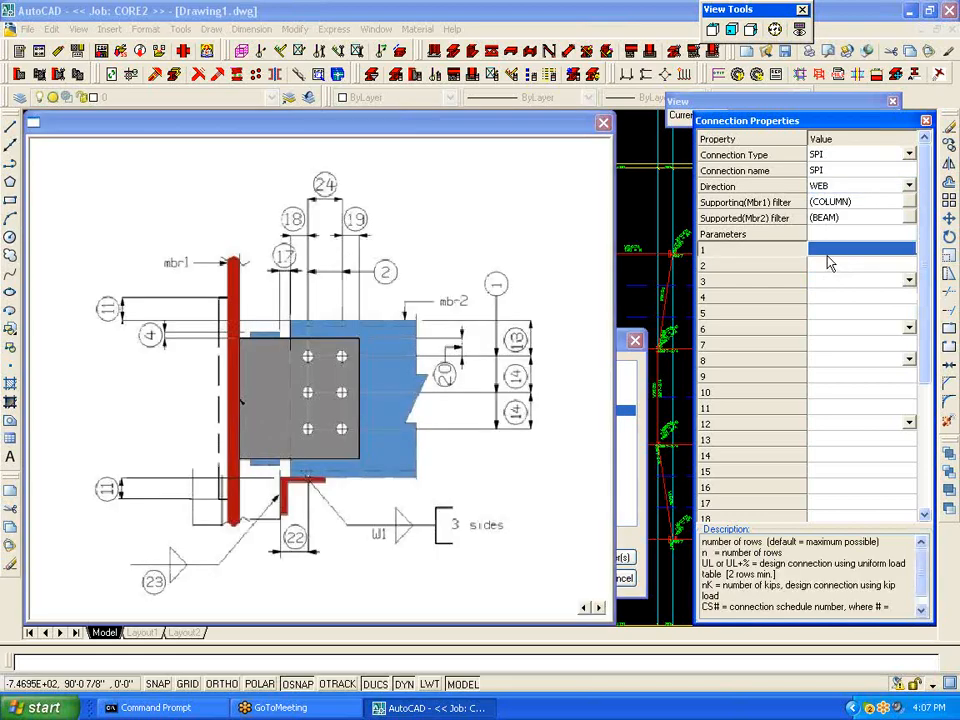
text(CS1)
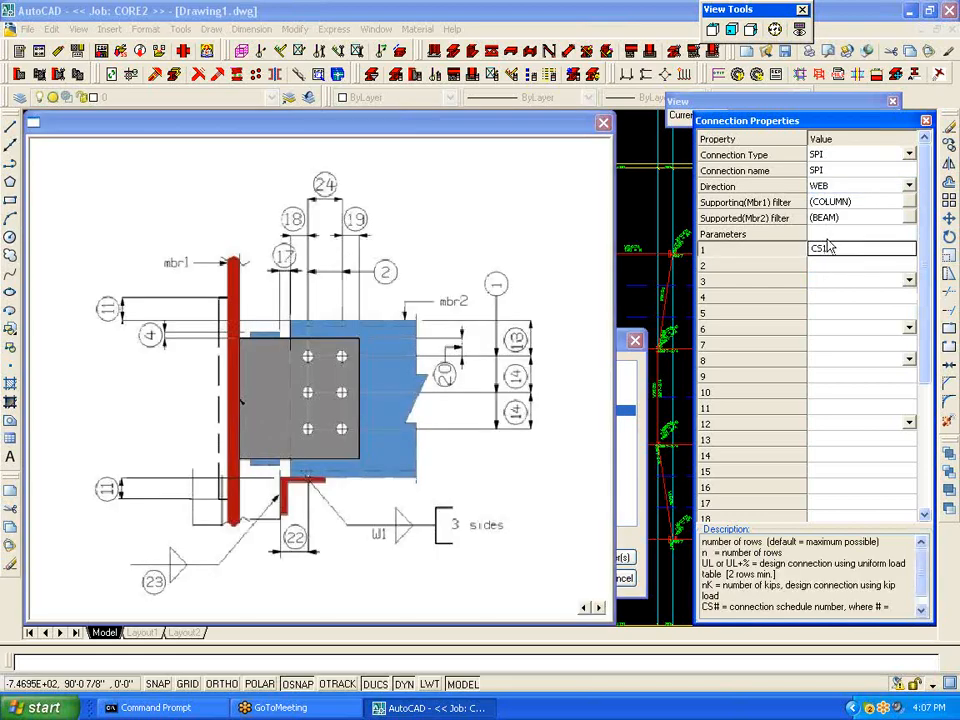
click(820, 173)
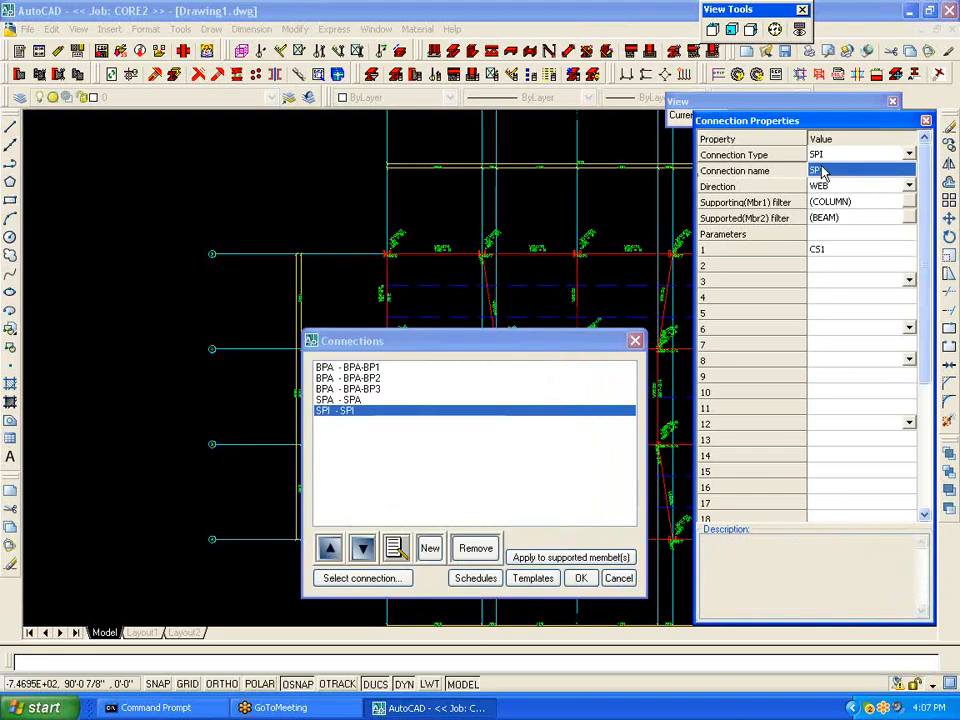
Step: Add a new connection and choose SPJ from the shear plate category as its connection type
click(429, 549)
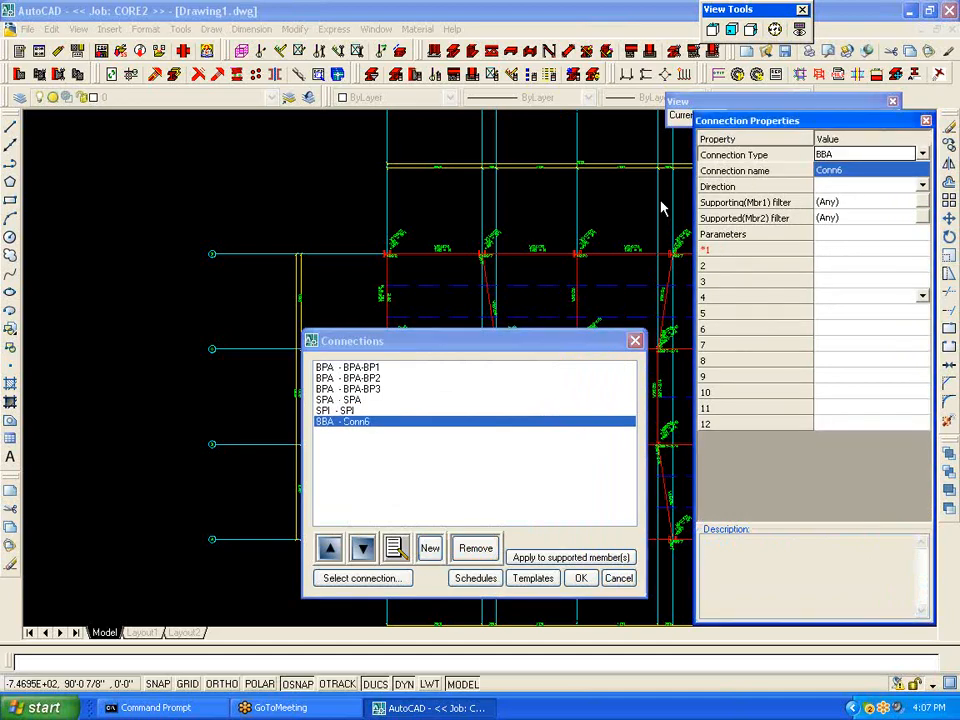
click(865, 157)
click(865, 157)
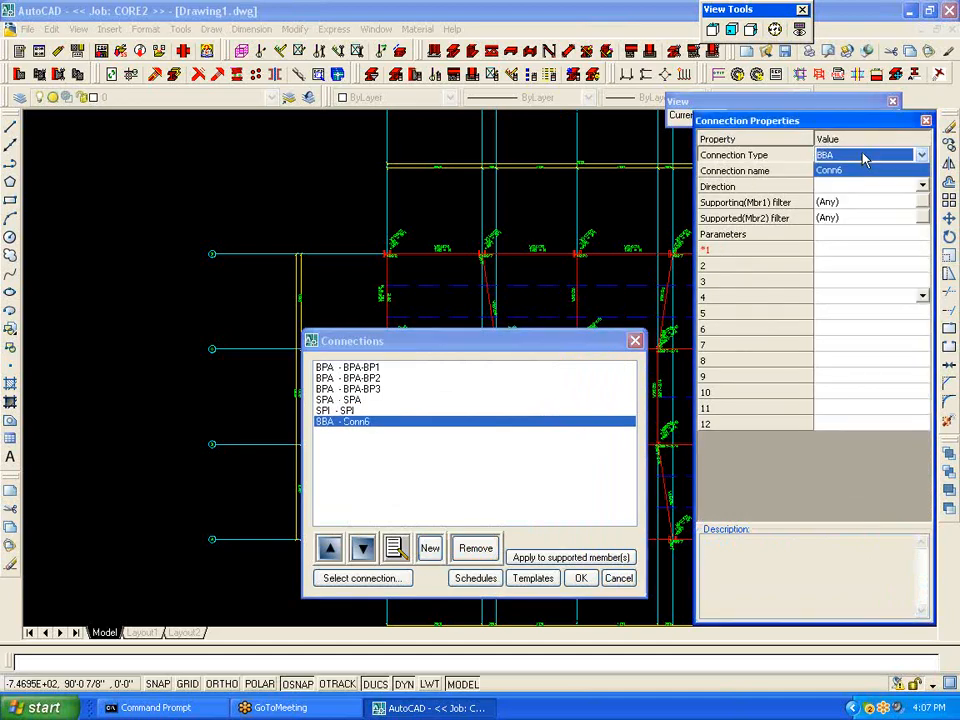
click(857, 158)
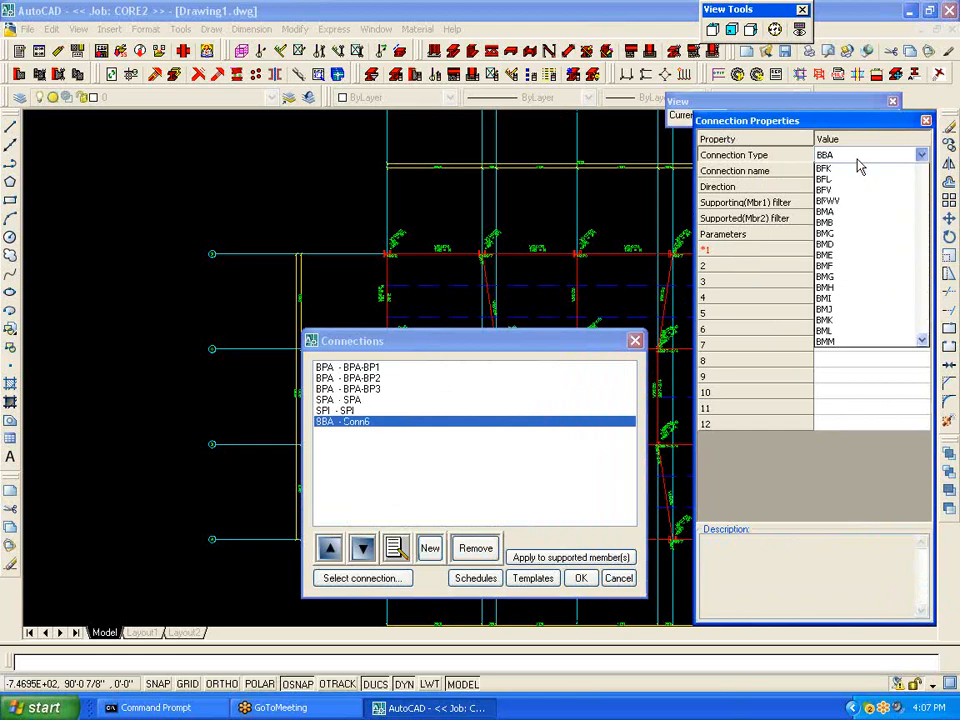
click(857, 162)
double_click(849, 158)
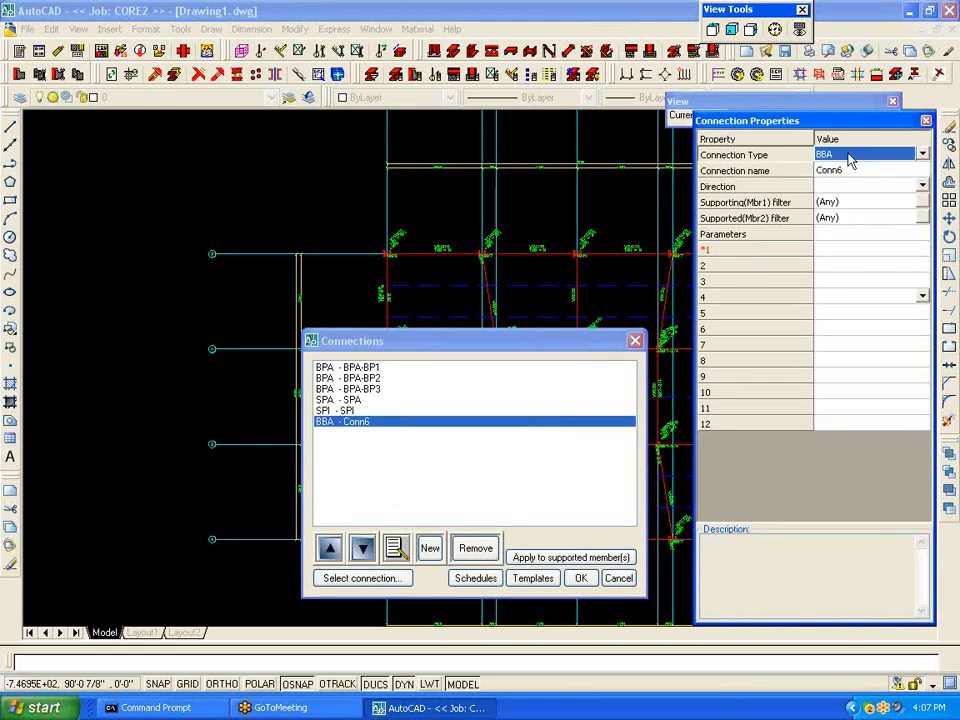
double_click(549, 237)
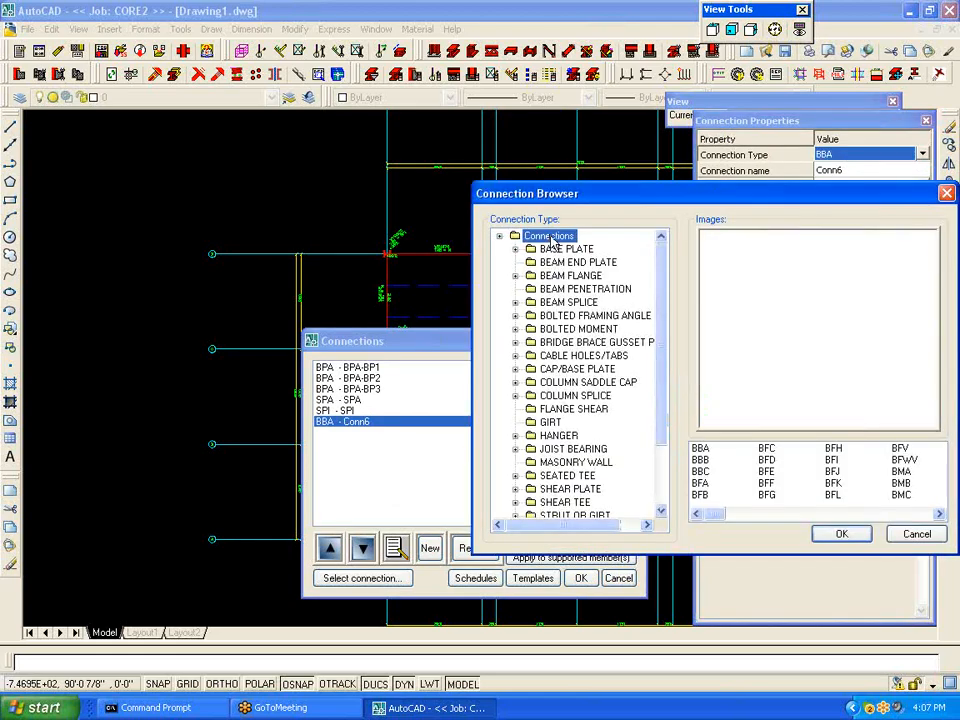
click(570, 489)
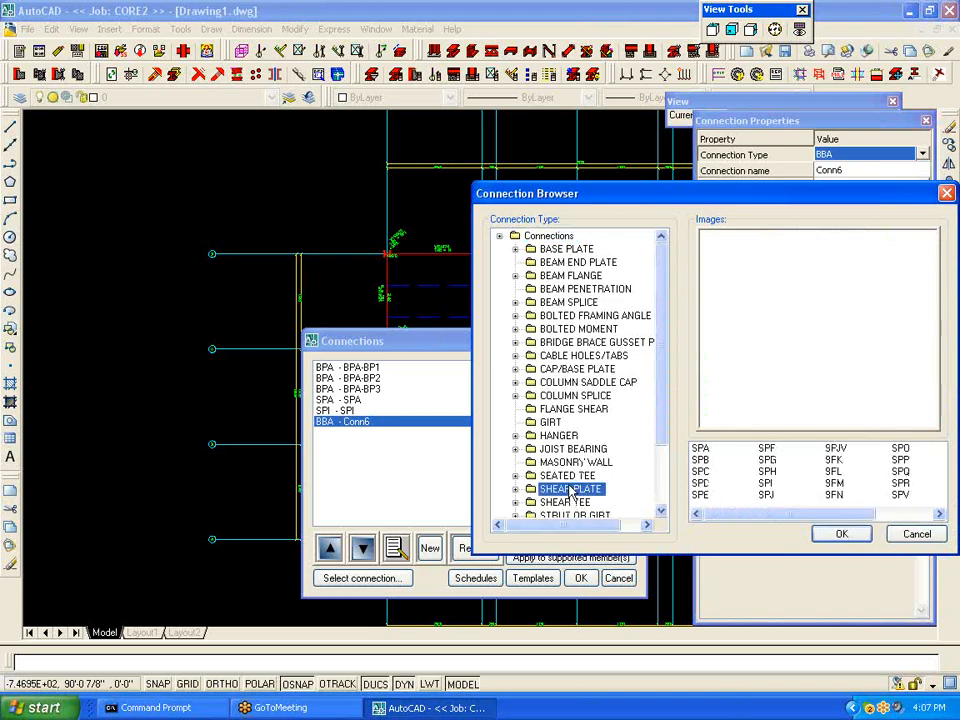
click(766, 495)
click(841, 534)
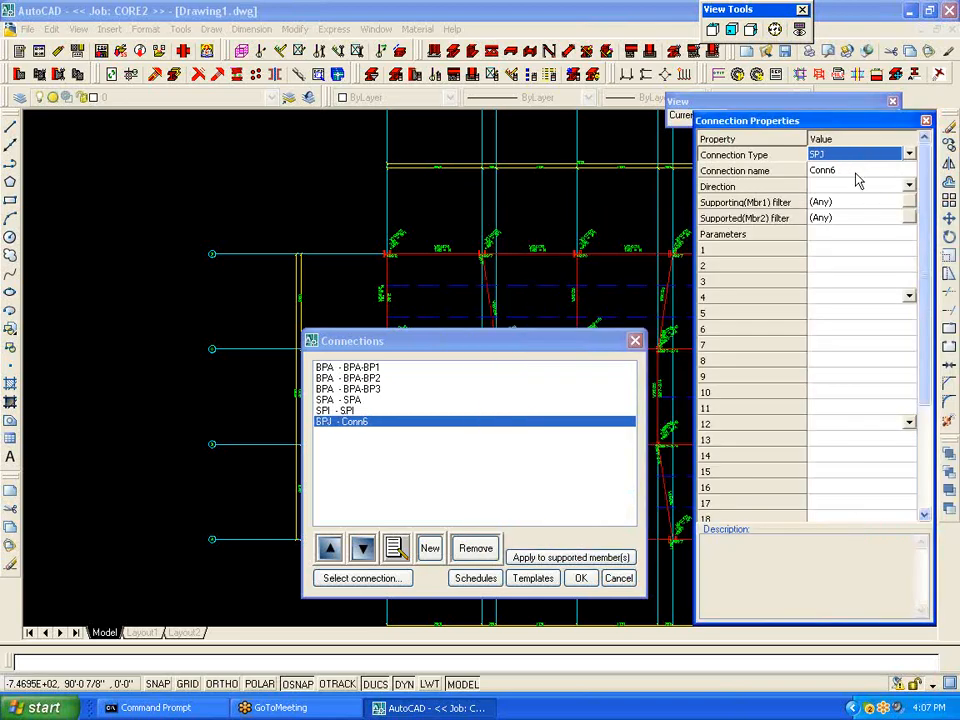
Step: Name the new connection SPJ and restrict its supporting member filter to a specific member kind
click(855, 172)
text(5)
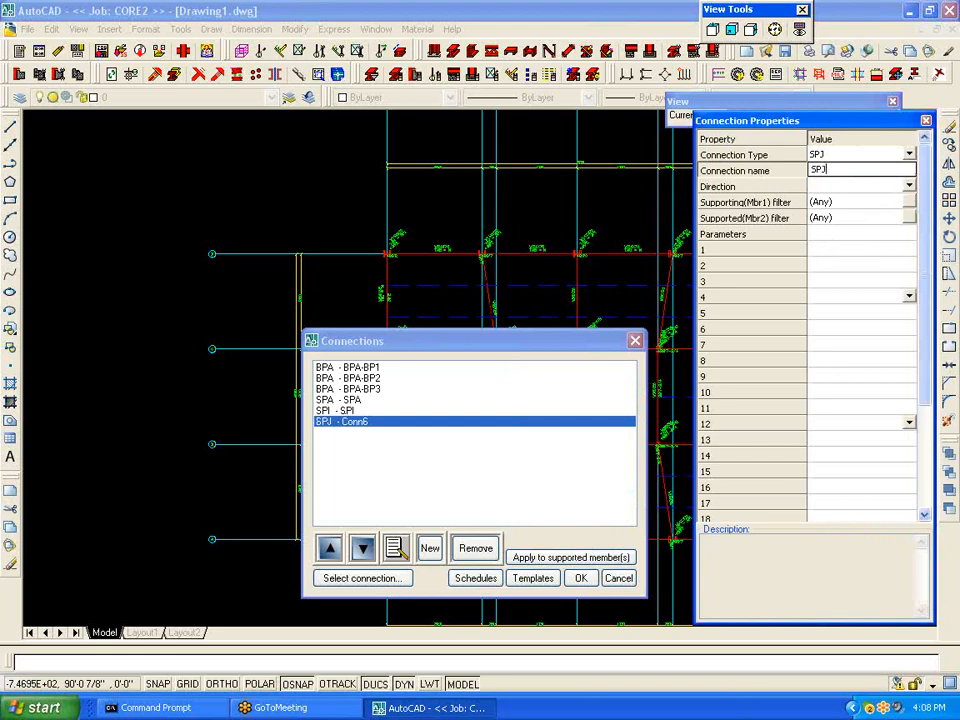
click(908, 202)
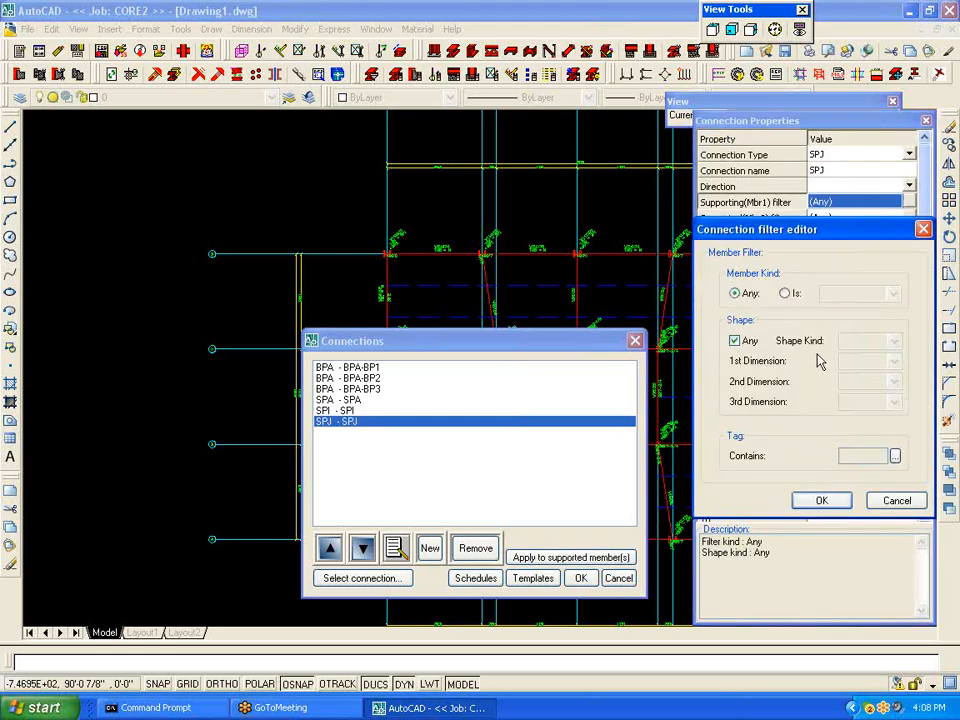
click(785, 293)
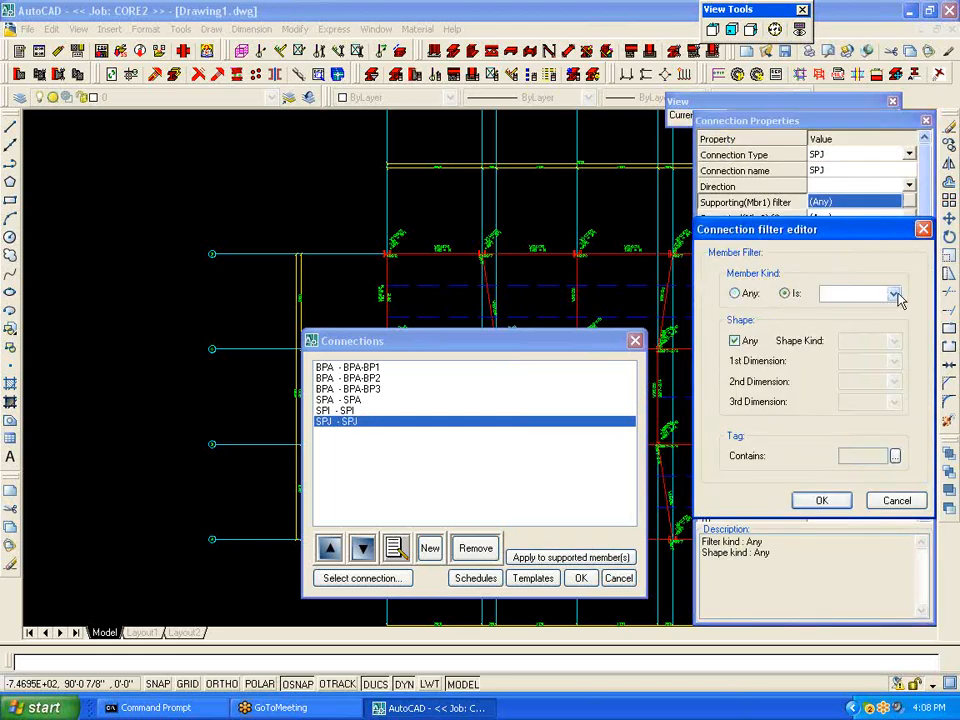
click(894, 294)
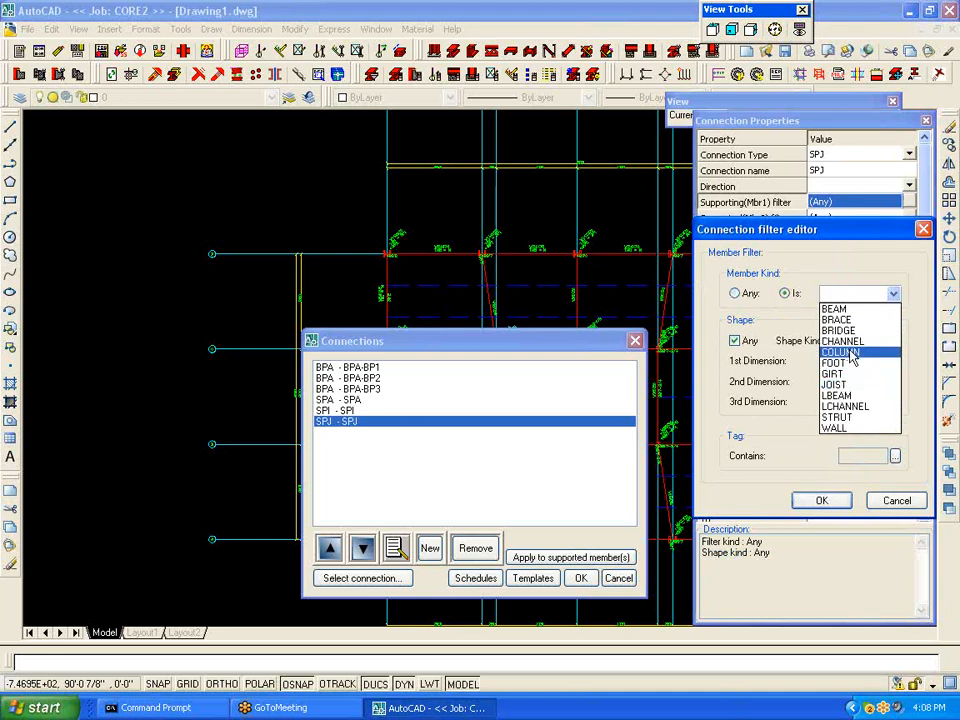
Step: Set the SPJ connection's supporting member filter to COLUMN with shape kind HSS
click(850, 353)
click(735, 341)
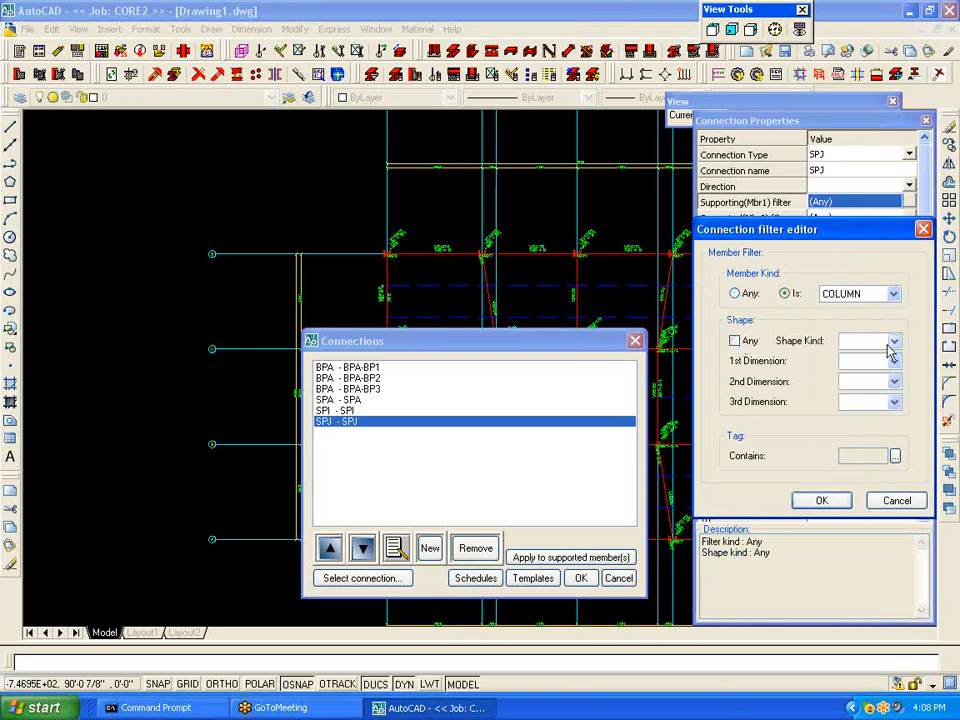
click(894, 342)
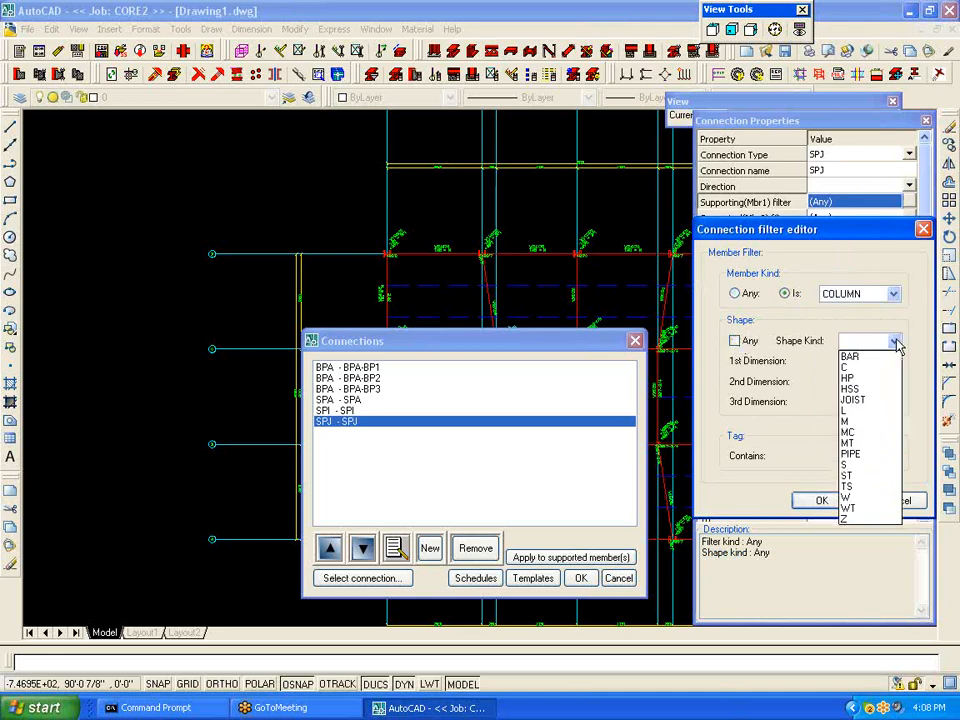
click(868, 391)
click(824, 500)
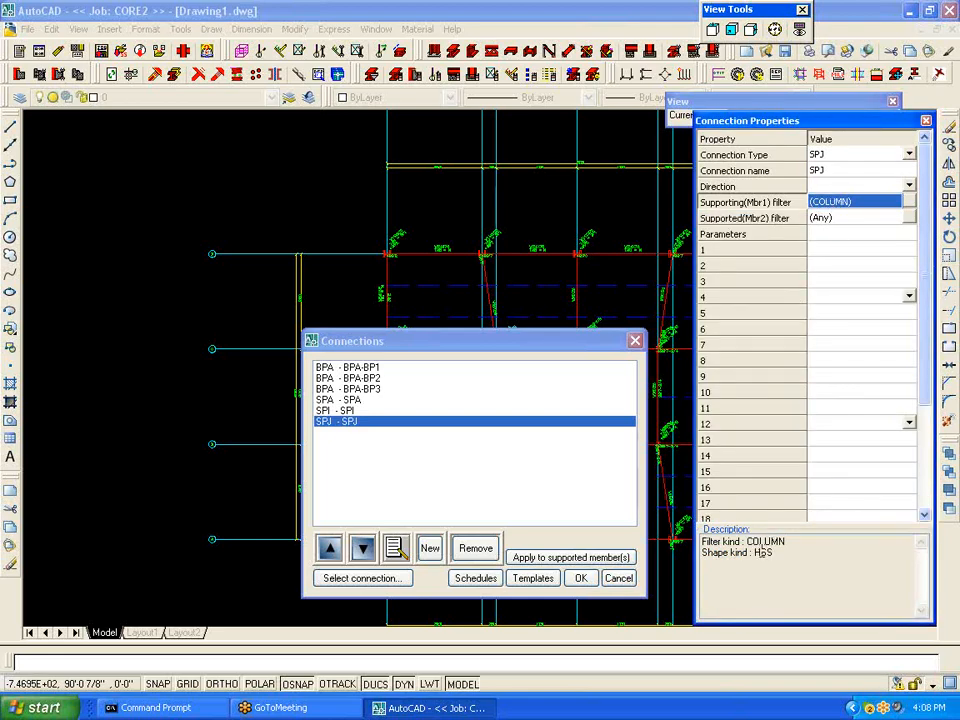
Step: Set the SPJ connection's supported member filter to member kind BEAM
click(908, 217)
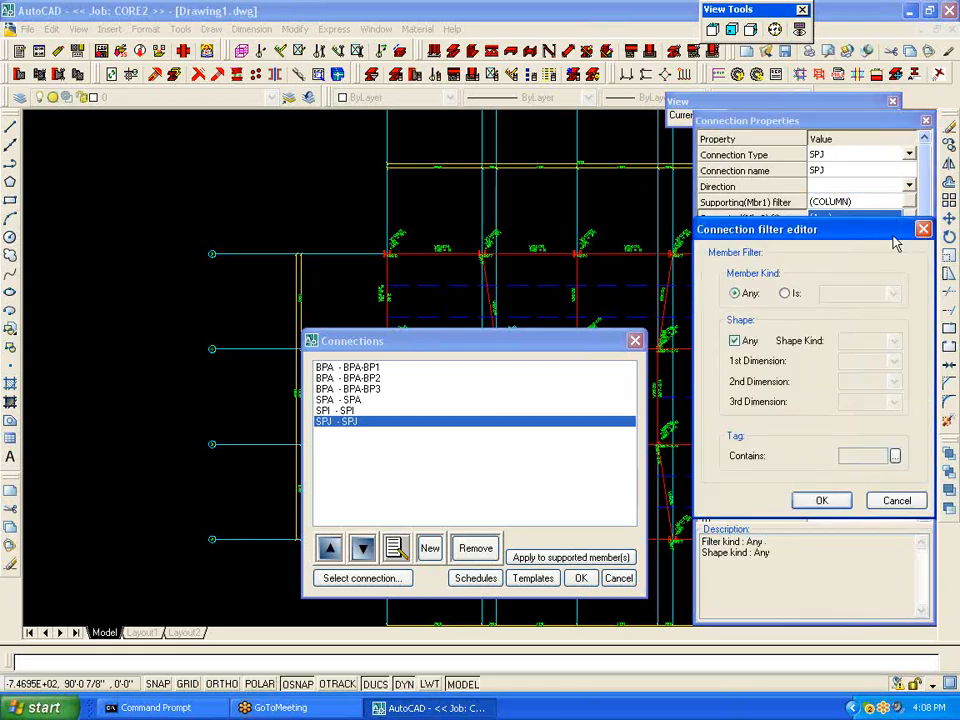
click(784, 294)
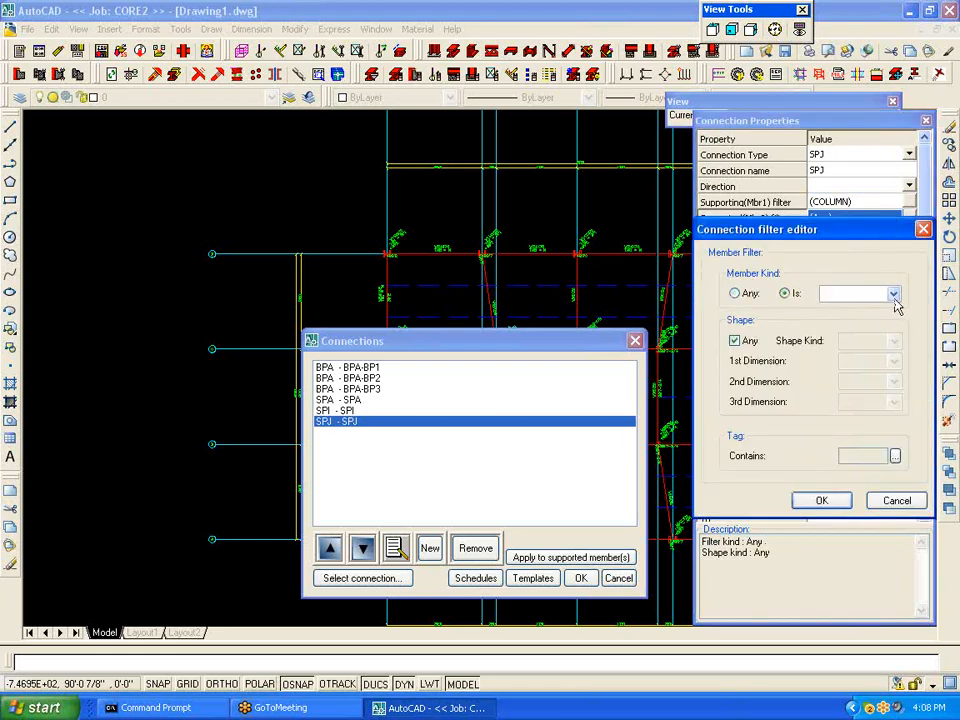
click(894, 295)
click(881, 310)
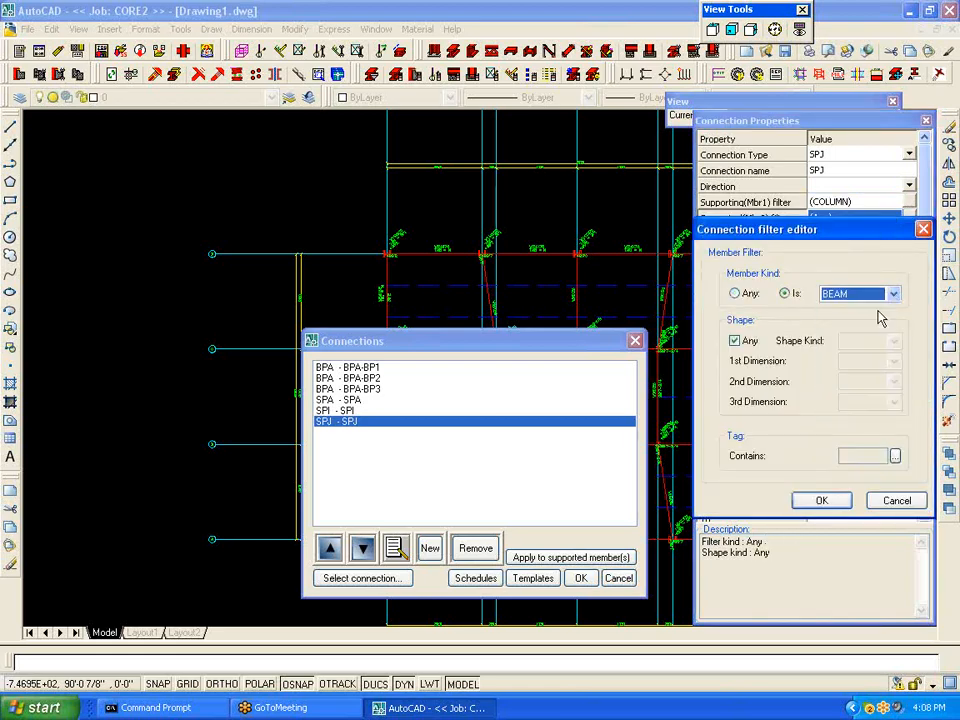
click(828, 502)
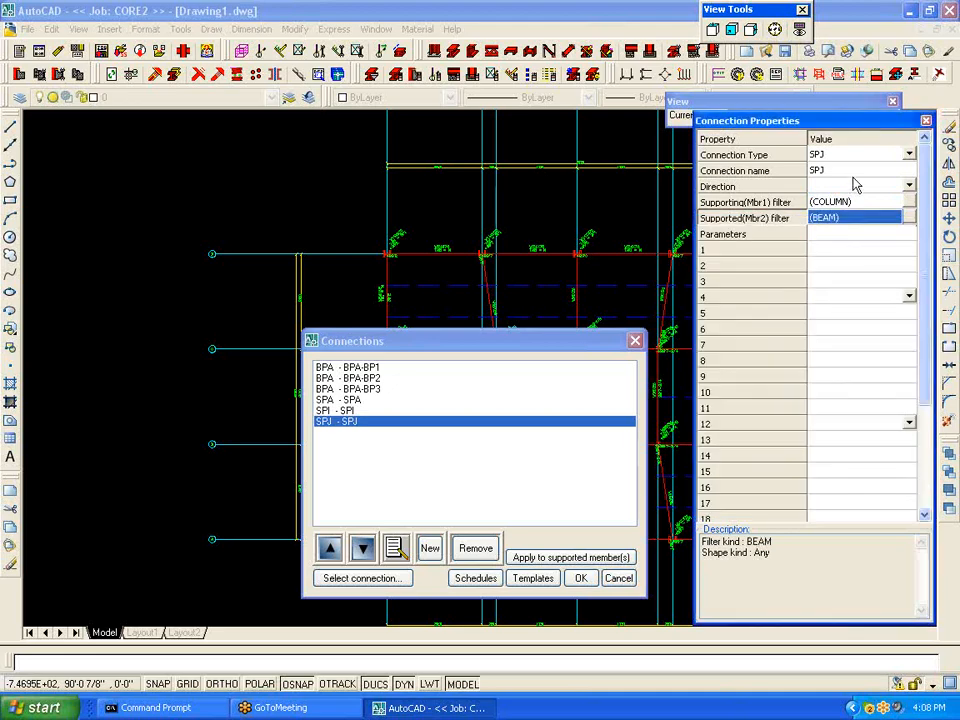
Step: Set the SPJ connection's parameter 1, the number of vertical rows, to CS1
click(832, 253)
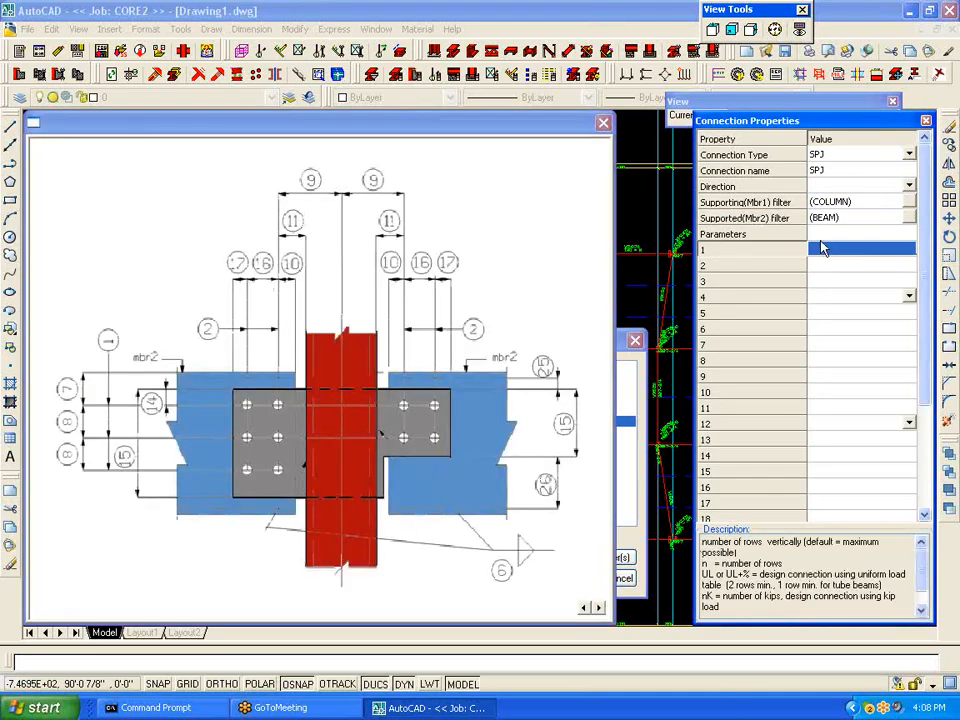
click(822, 249)
text(CS1)
Step: Review the descriptions of the SPJ connection's parameters 2 through 9, including bolt type, weld size and hole spacing
click(828, 266)
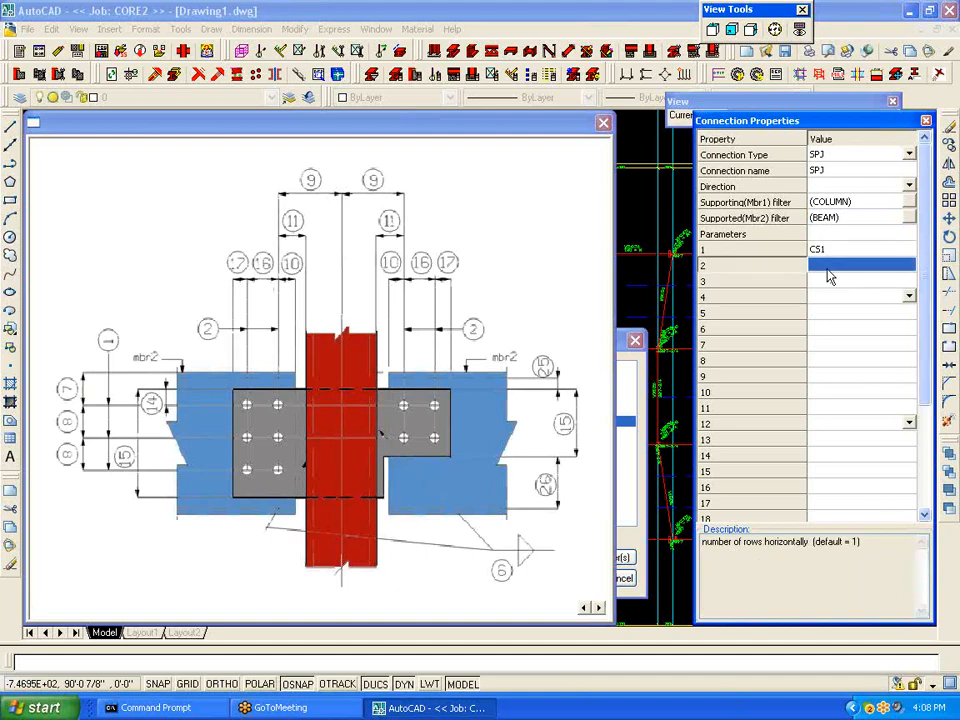
click(827, 282)
click(828, 299)
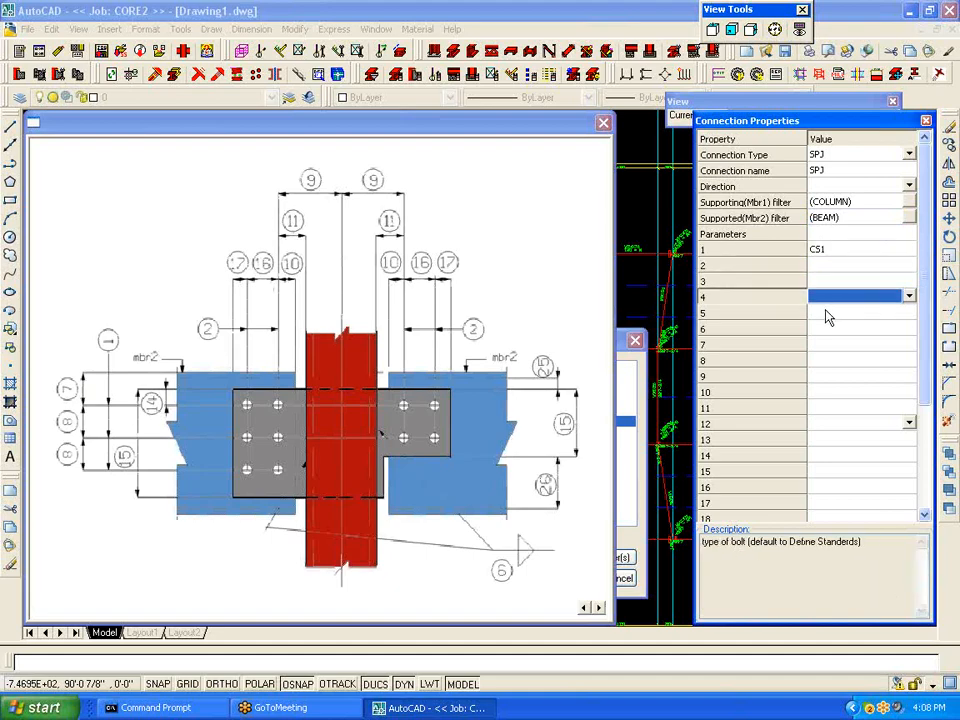
click(828, 316)
click(829, 330)
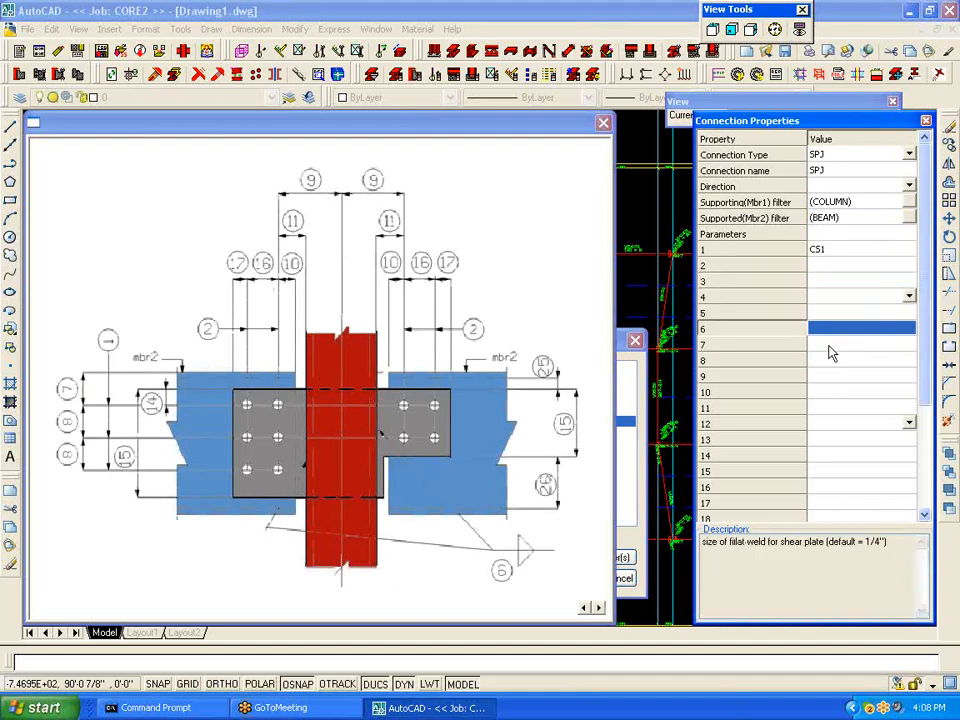
click(831, 346)
click(831, 362)
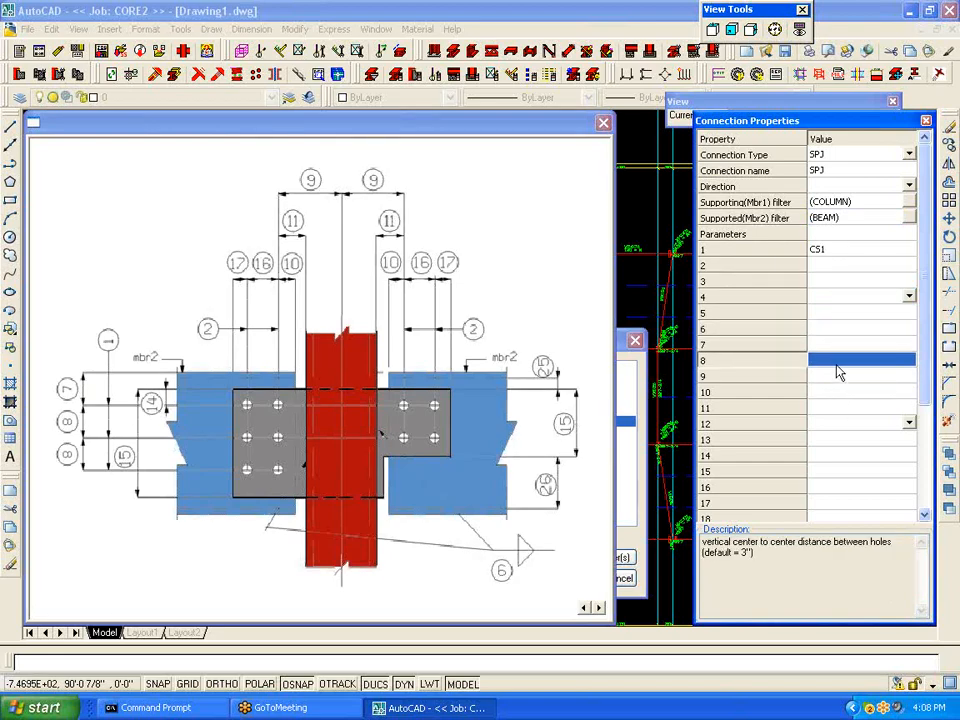
click(839, 377)
Step: Set the SPJ connection's parameter 12, the plate hole type, to short slots (SS)
scroll(842, 390, down, 3)
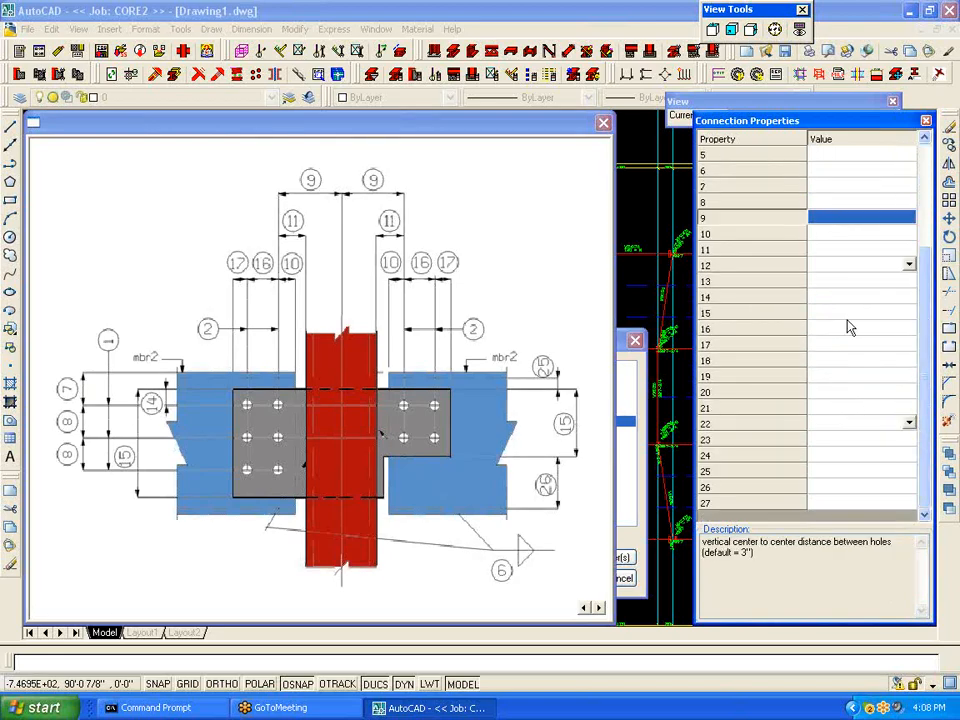
click(842, 250)
click(842, 265)
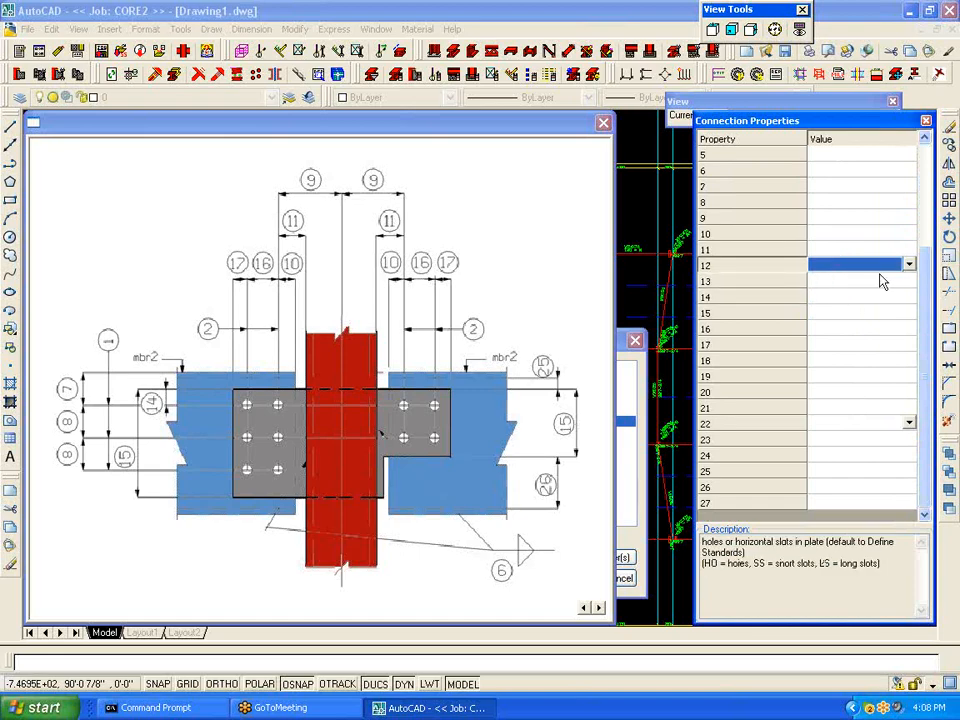
click(907, 265)
click(907, 268)
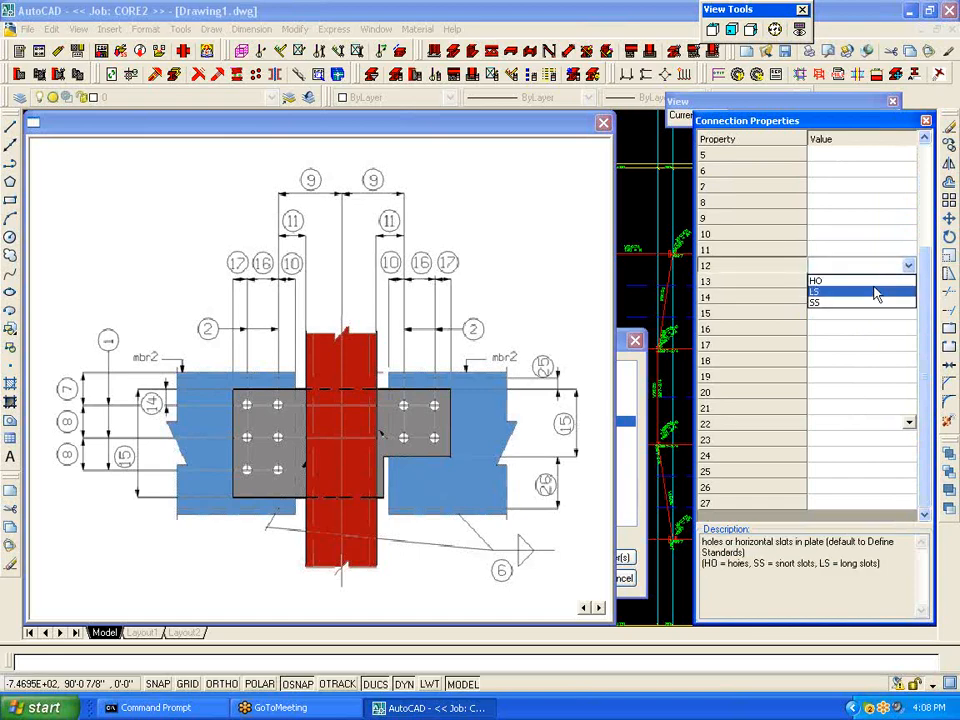
click(850, 291)
Step: Set the SPJ connection's parameter 19, the cap plate thickness, to 1/4
click(836, 284)
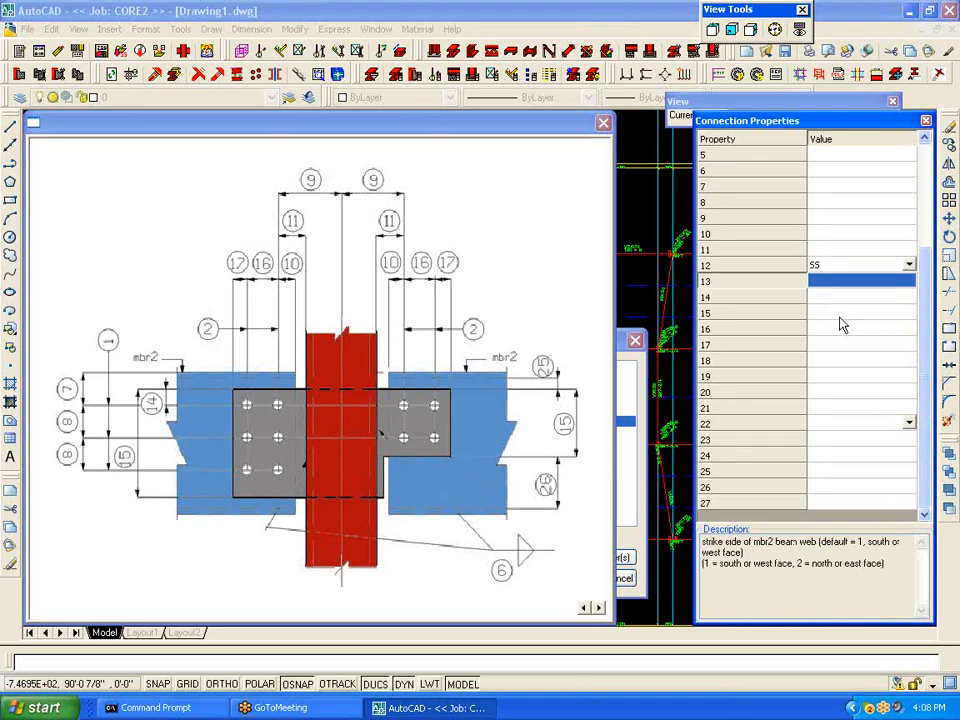
click(842, 316)
click(842, 330)
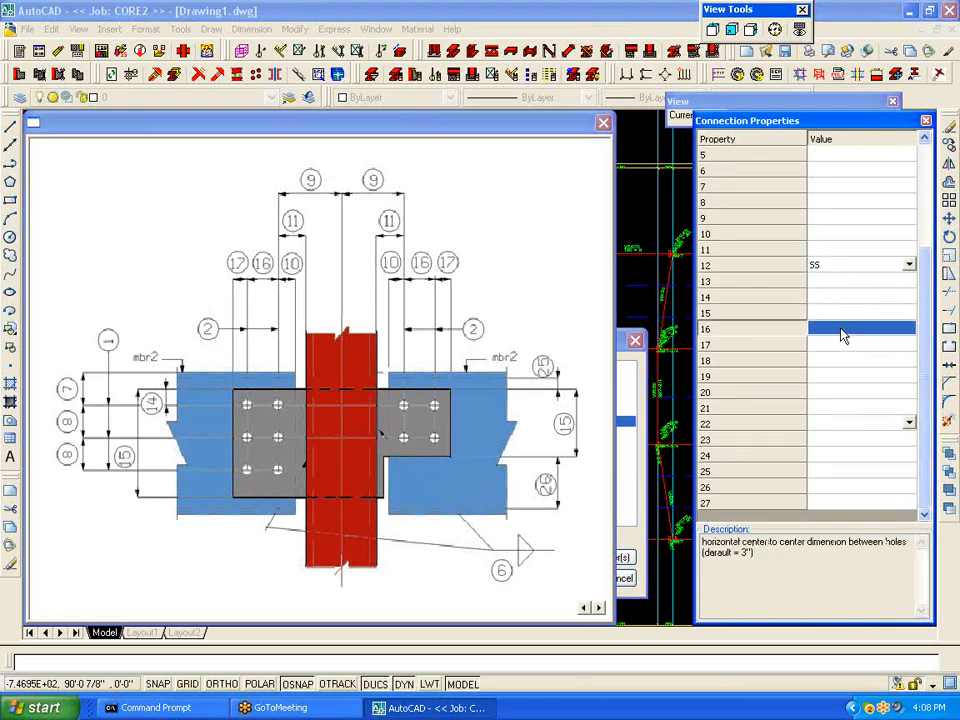
click(840, 347)
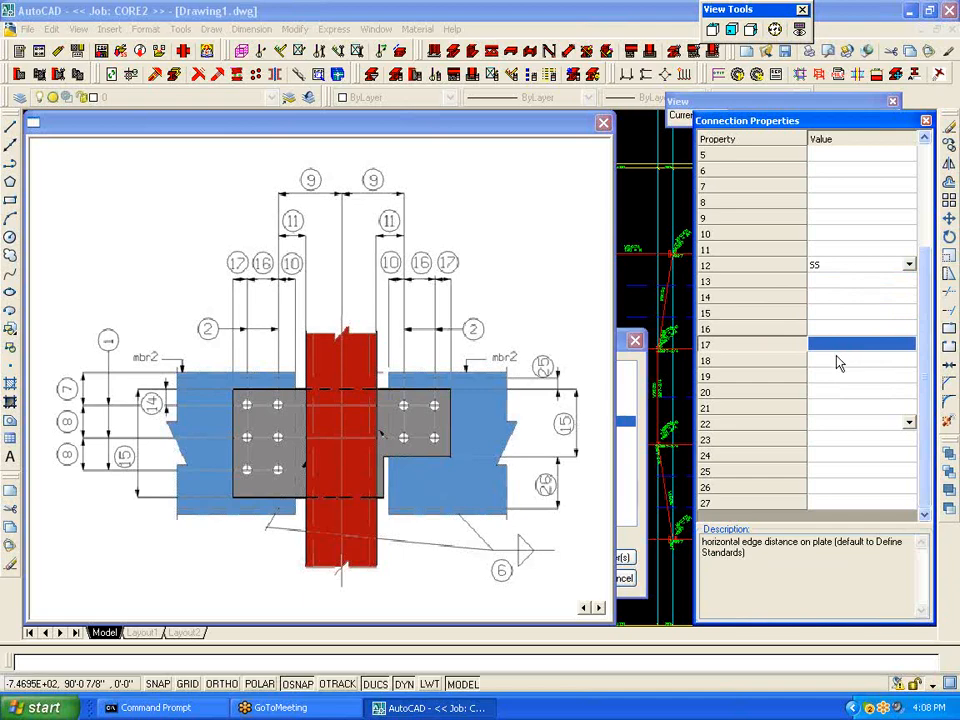
click(839, 361)
click(838, 377)
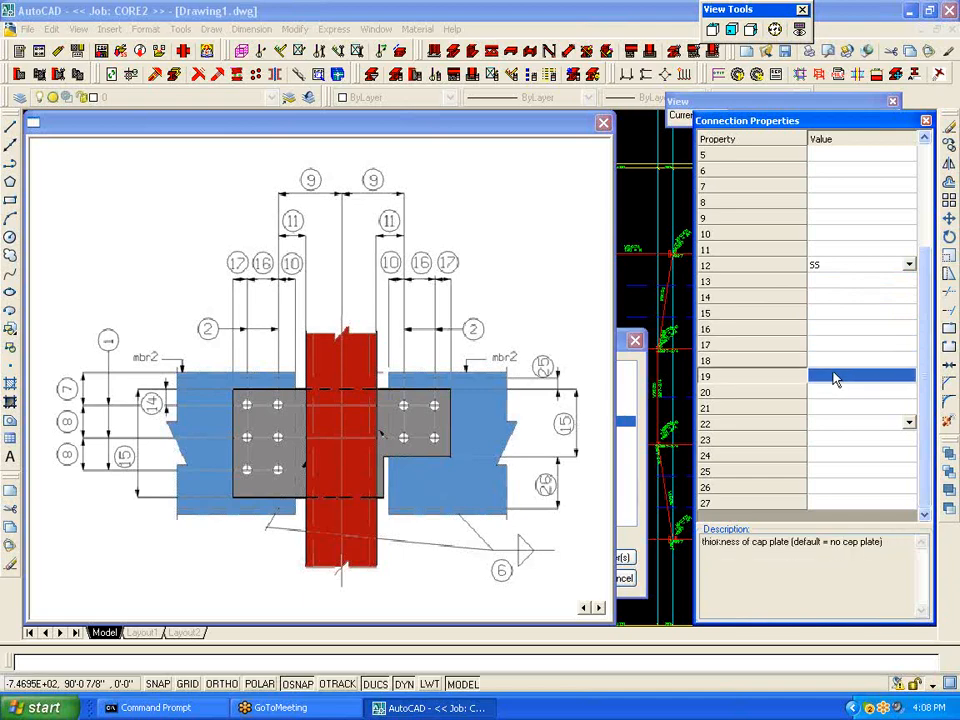
text(1/4")
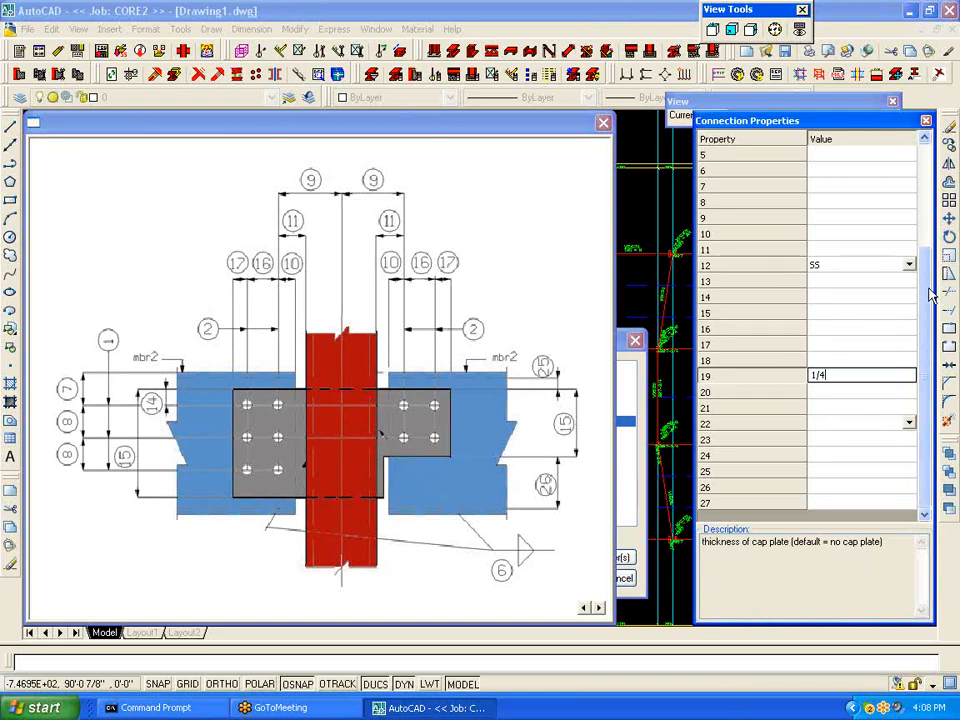
scroll(900, 350, up, 4)
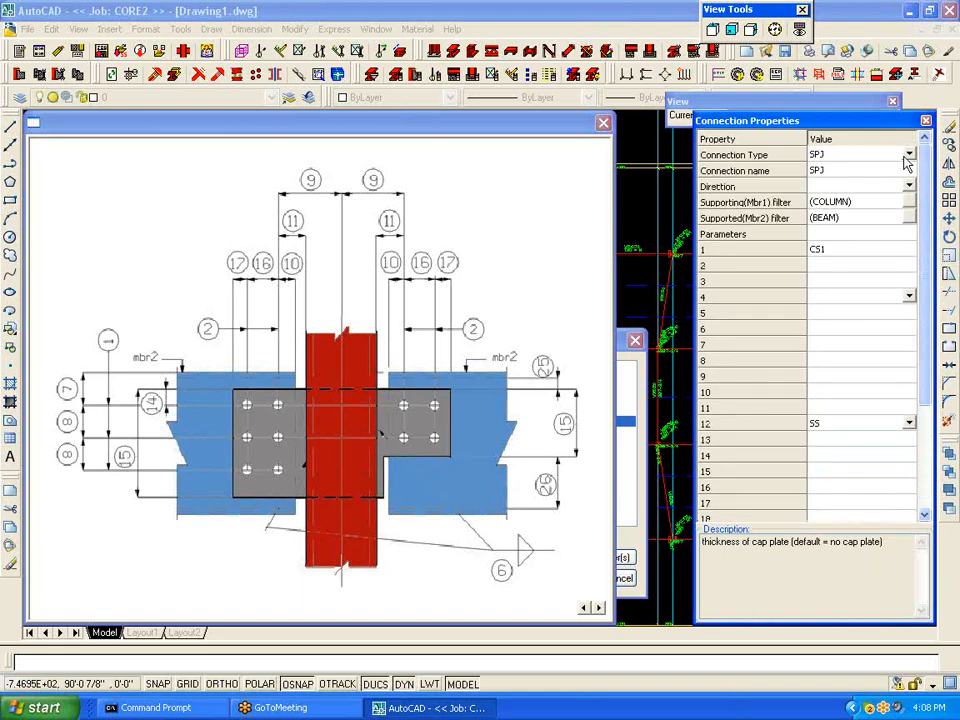
click(875, 178)
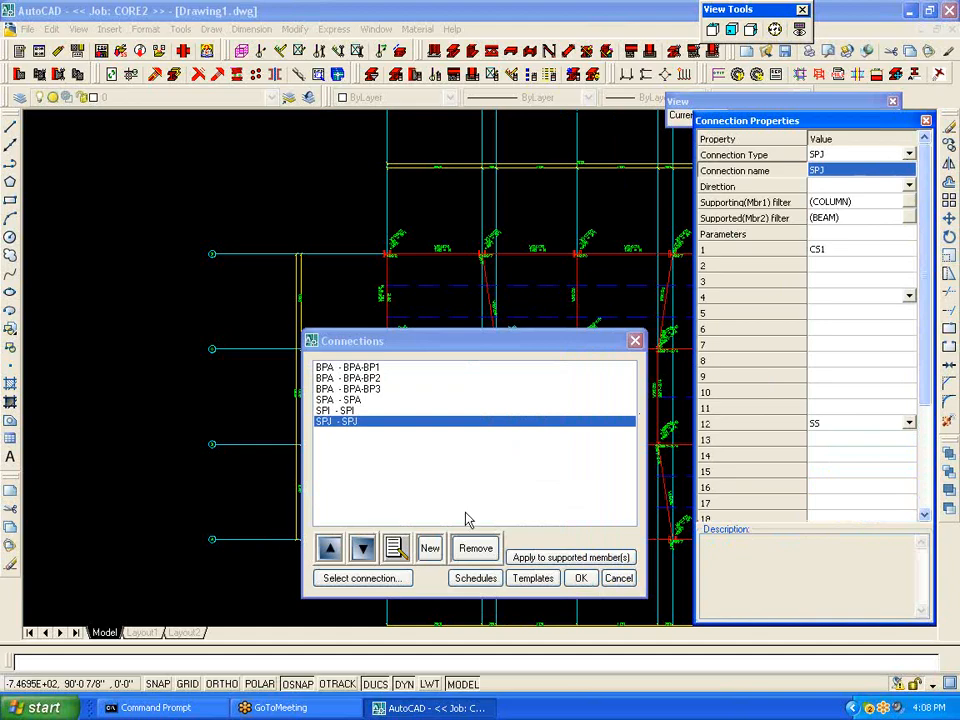
Step: Add a new connection of shear plate type SPB and name it SPB
click(429, 548)
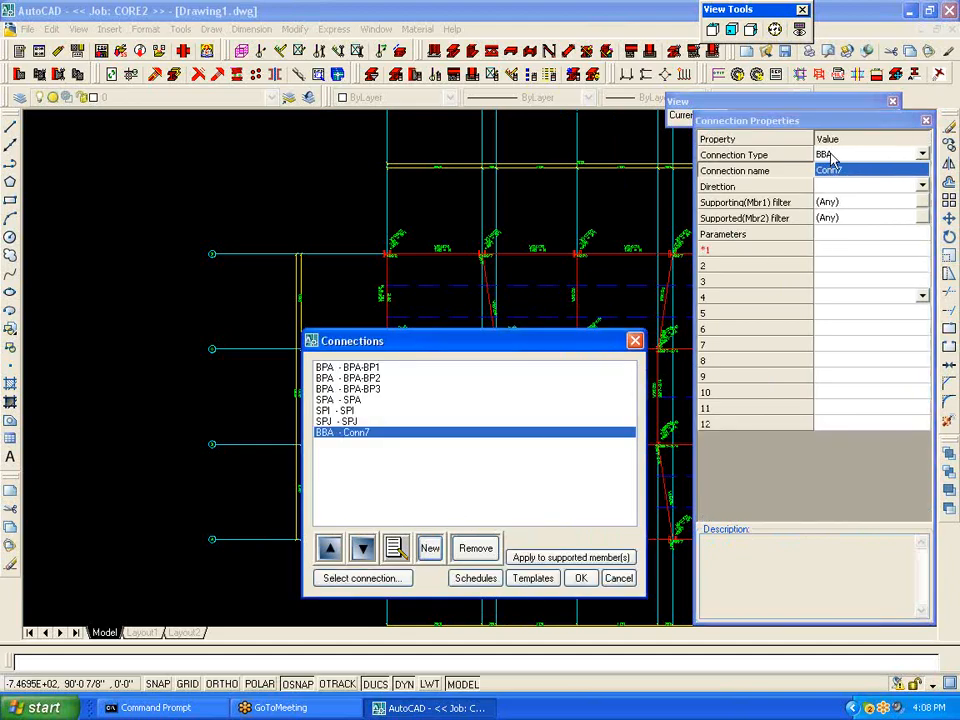
click(830, 158)
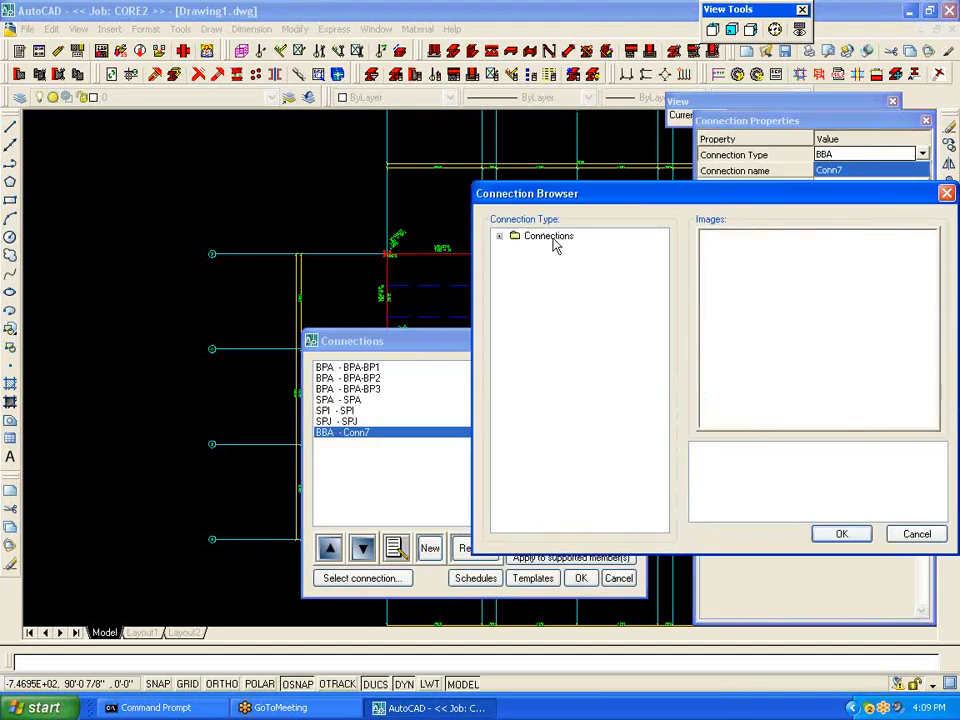
double_click(552, 237)
click(584, 487)
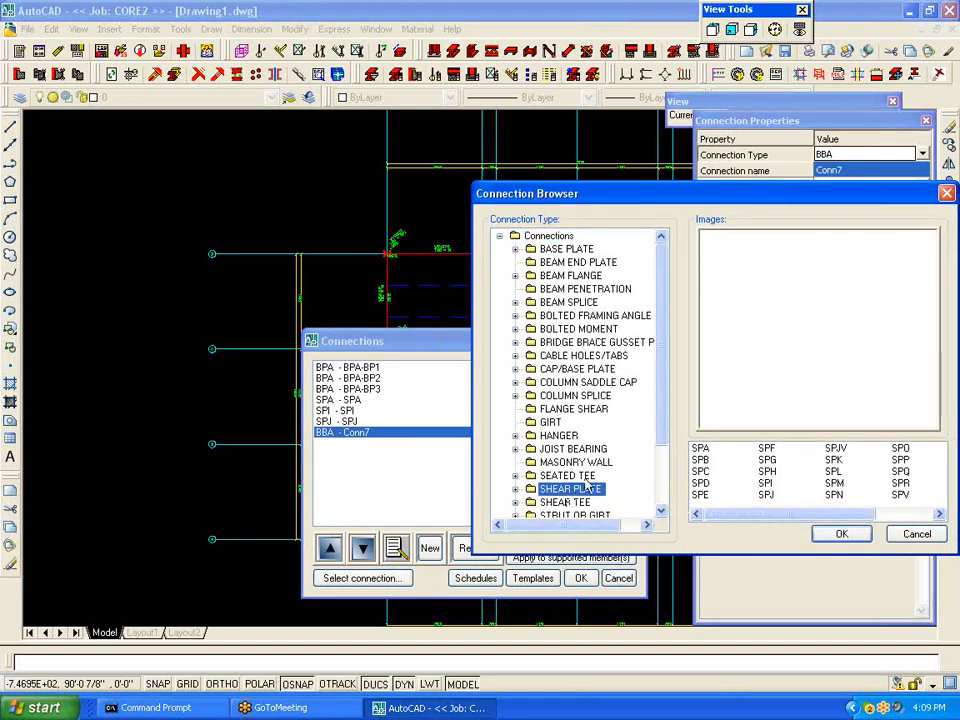
click(700, 460)
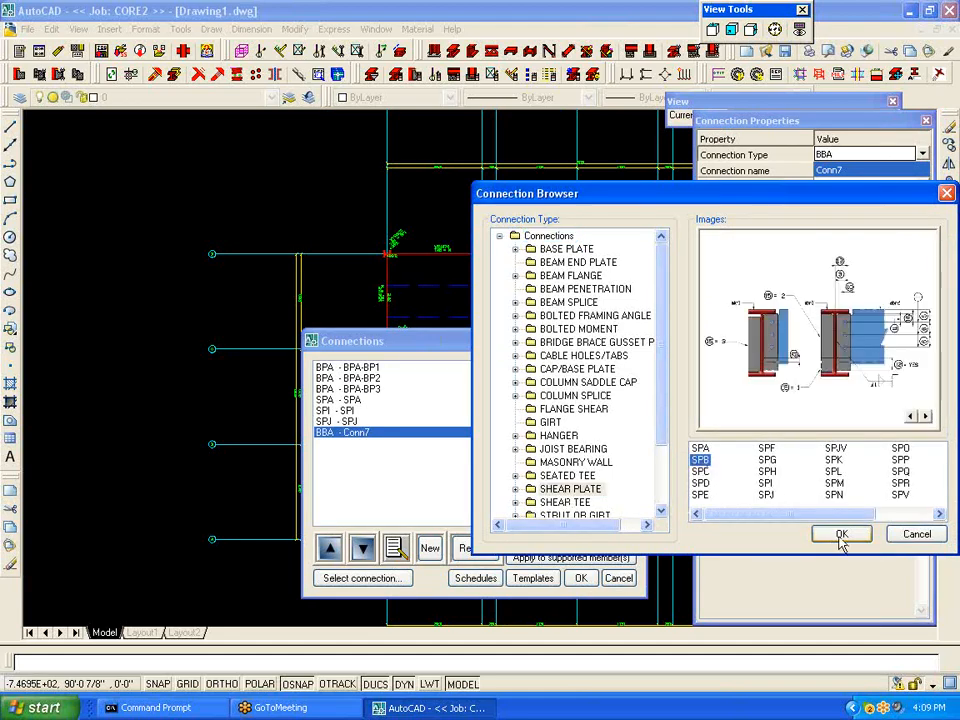
click(840, 534)
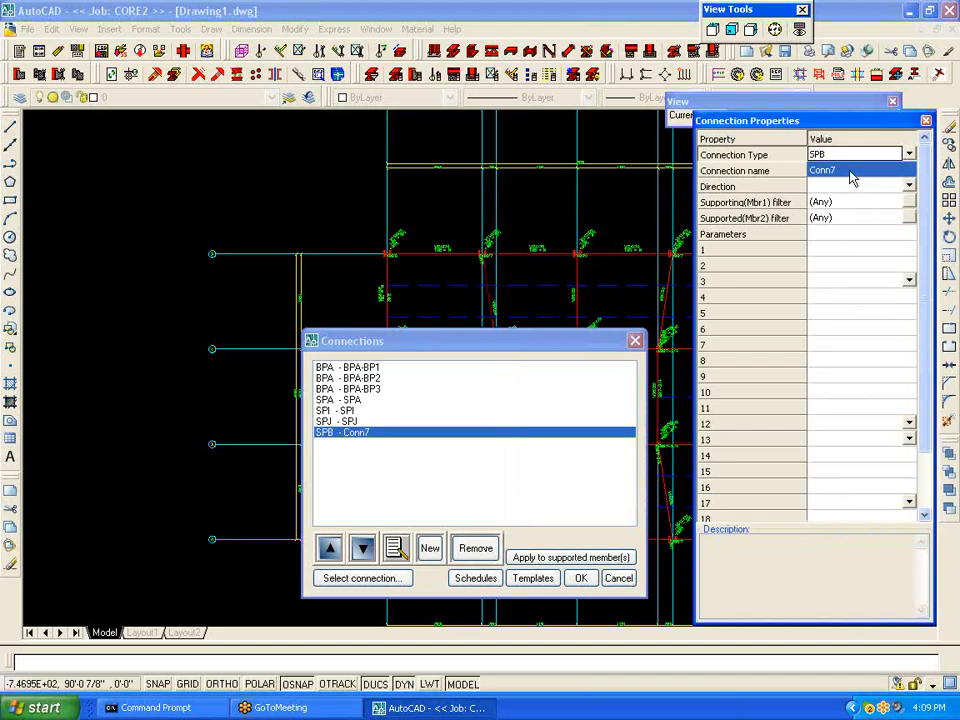
text(SPB)
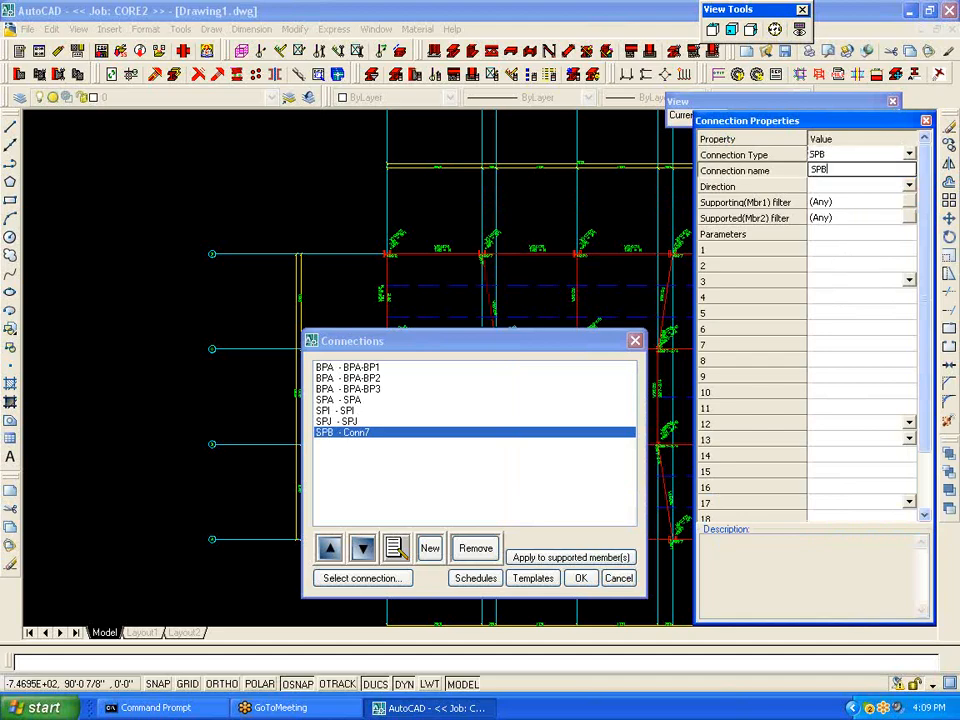
Step: Set the SPB connection's supporting member filter to member kind BEAM
click(908, 203)
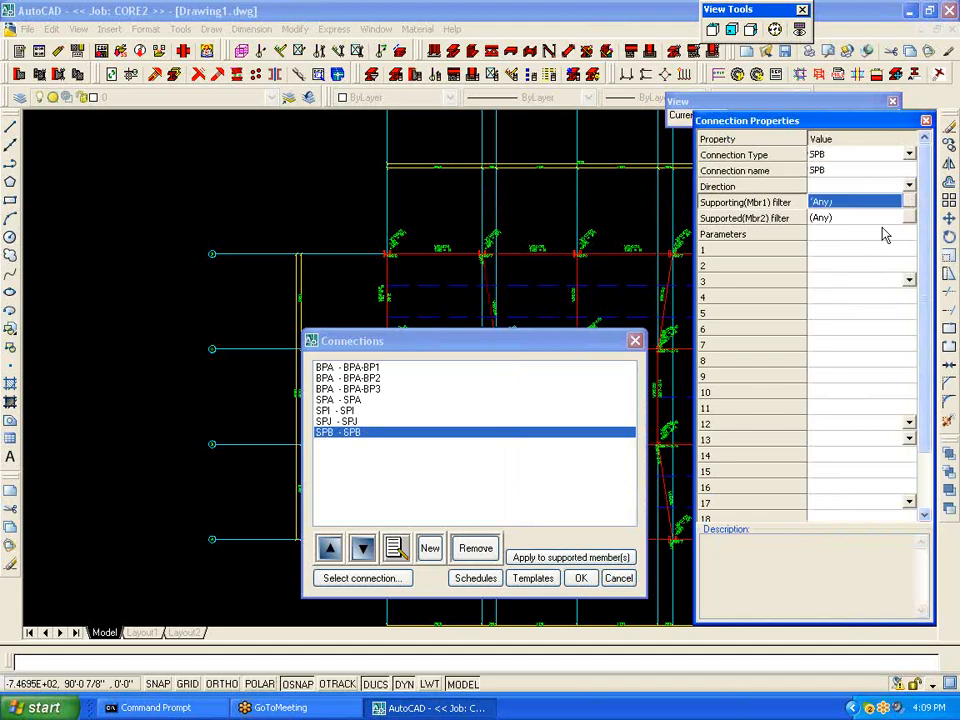
click(908, 202)
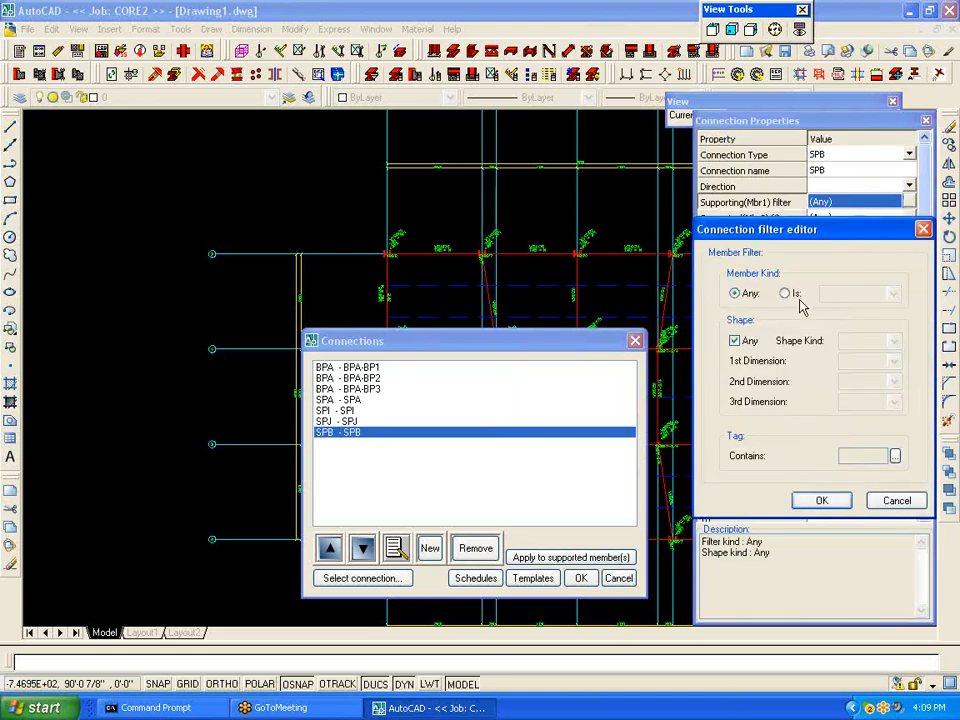
click(795, 294)
click(893, 294)
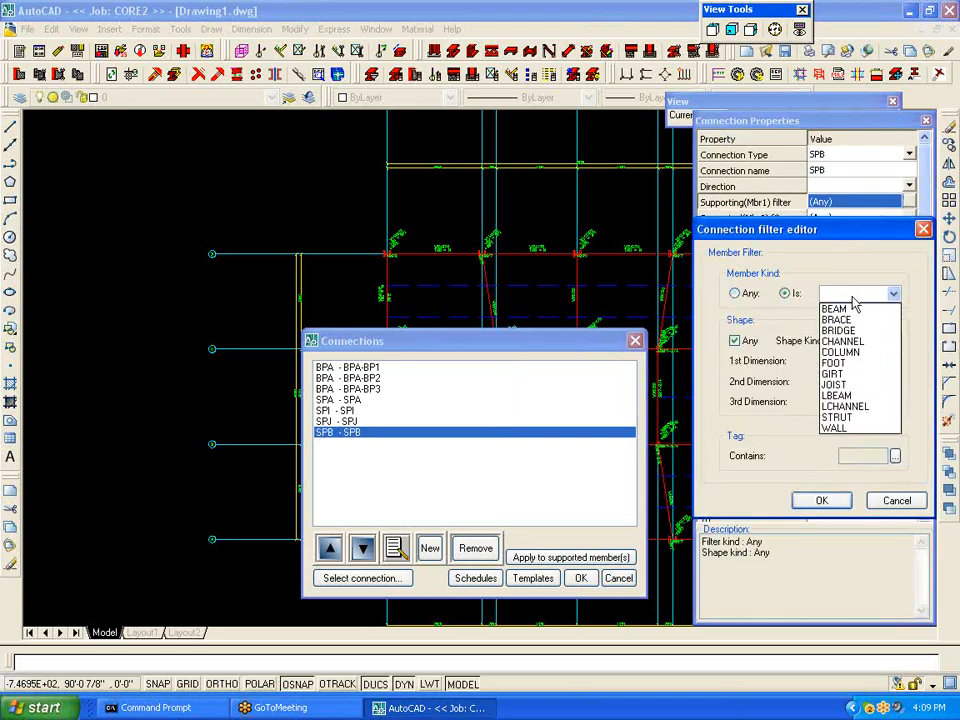
click(855, 308)
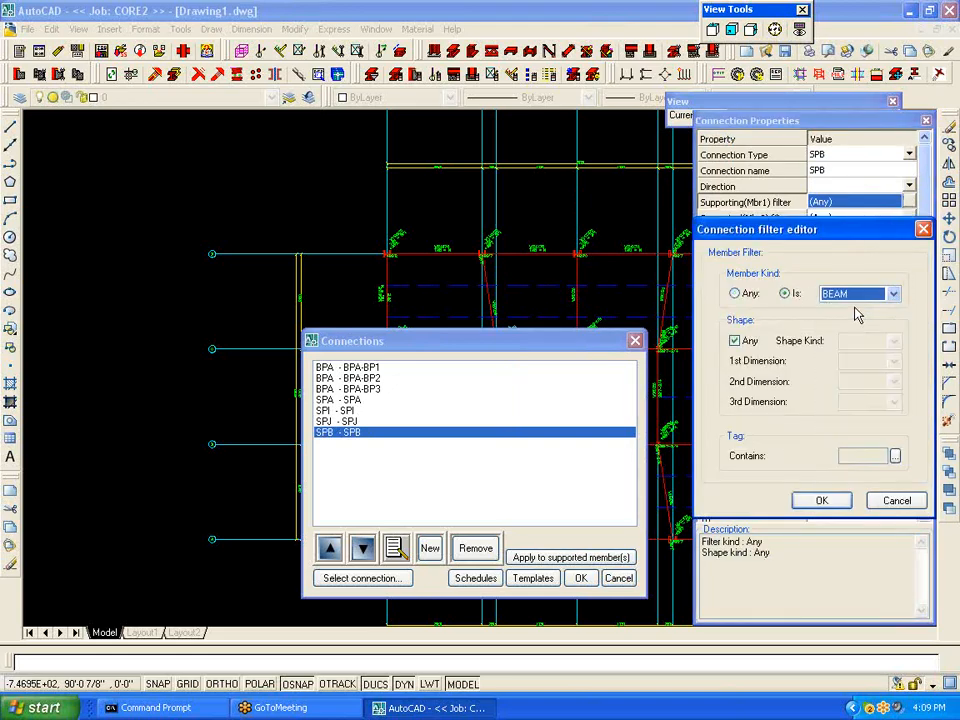
click(821, 500)
Step: Set the SPB connection's supported member filter to member kind BEAM
click(910, 219)
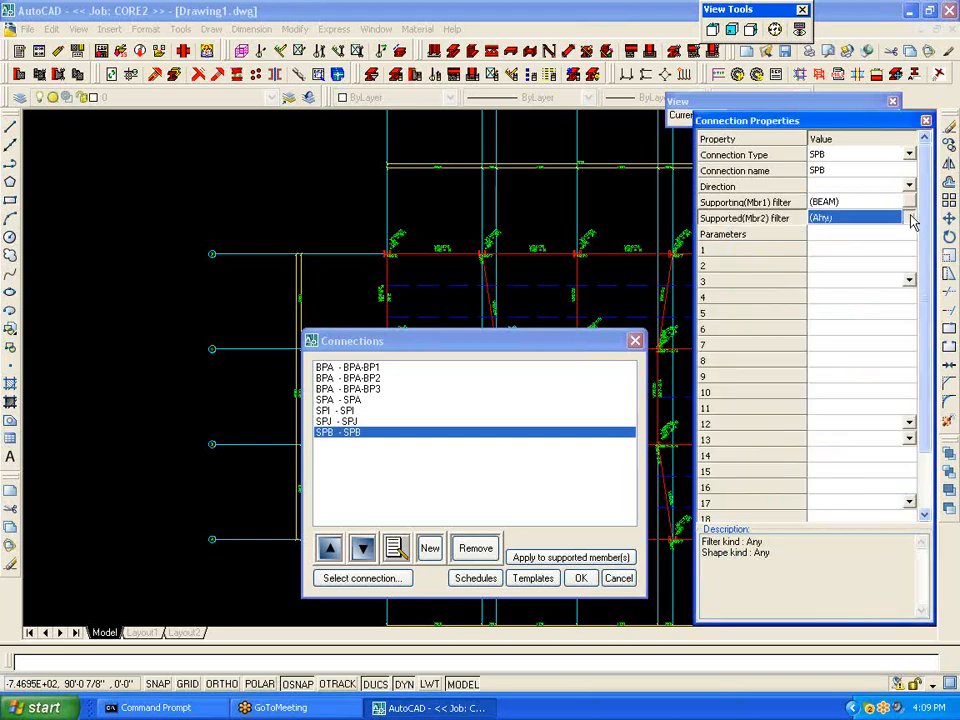
click(910, 219)
click(786, 294)
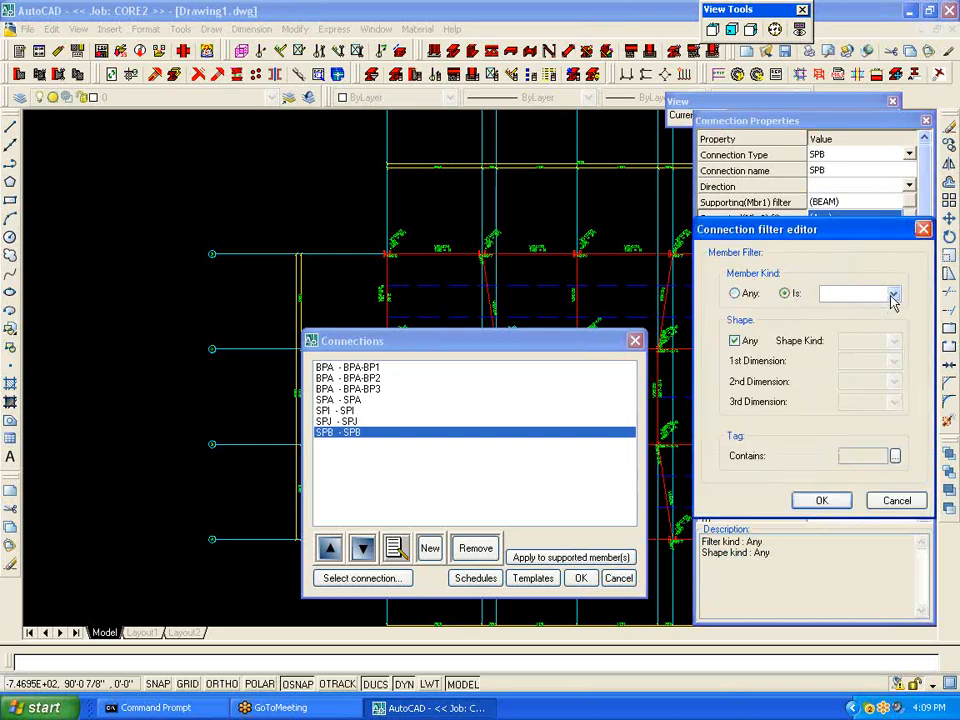
click(893, 296)
click(840, 309)
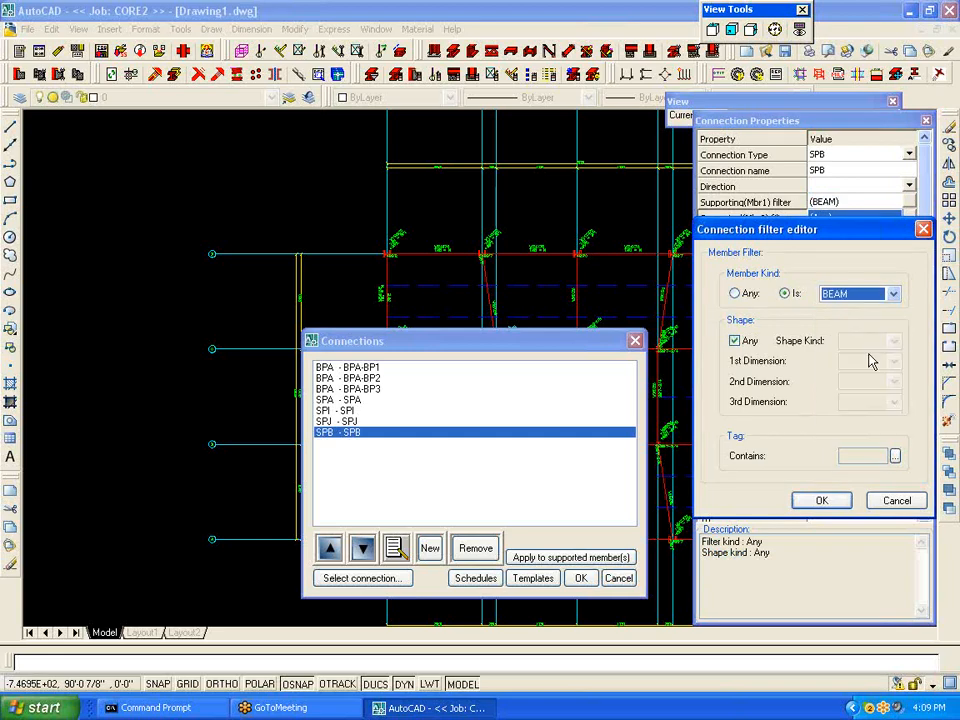
click(841, 505)
Step: Set the SPB connection's parameter 1, the number of rows, to connection schedule CS1
click(846, 258)
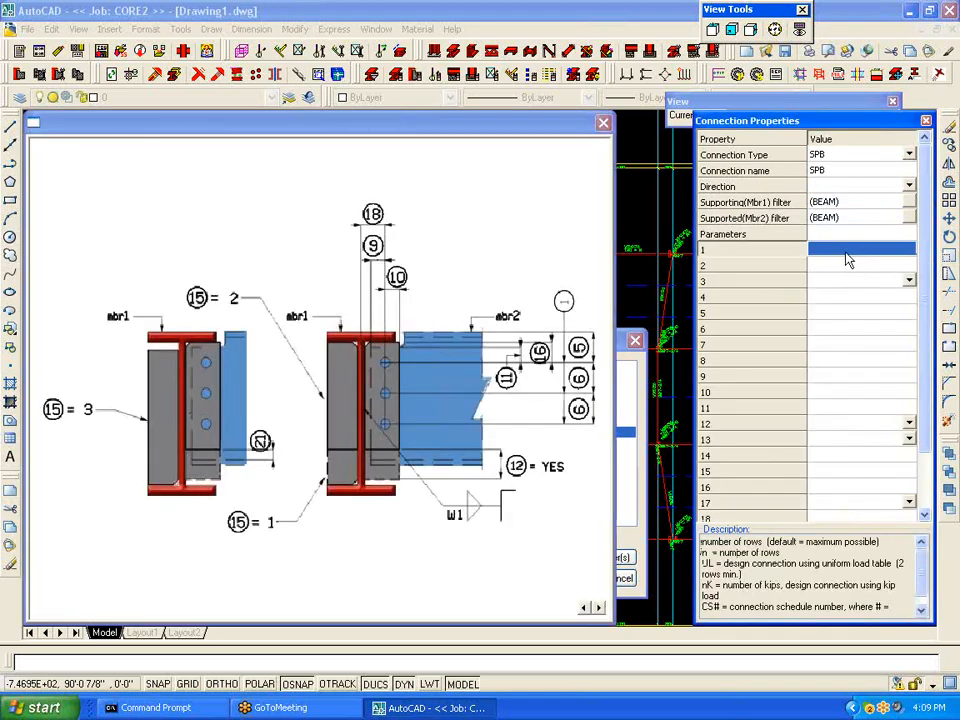
text(CS1)
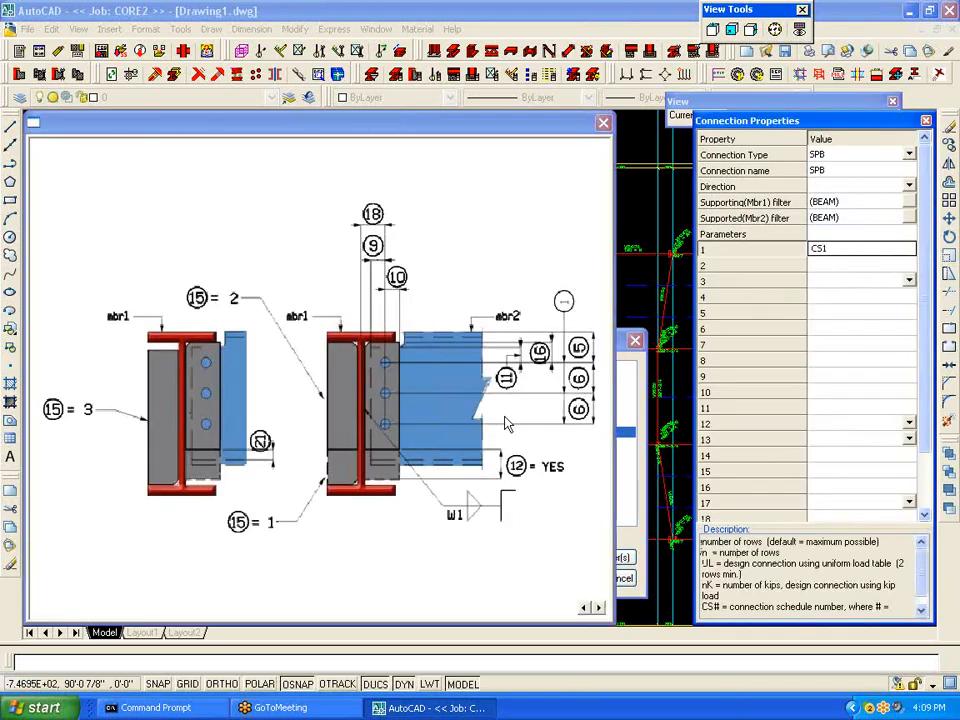
click(826, 280)
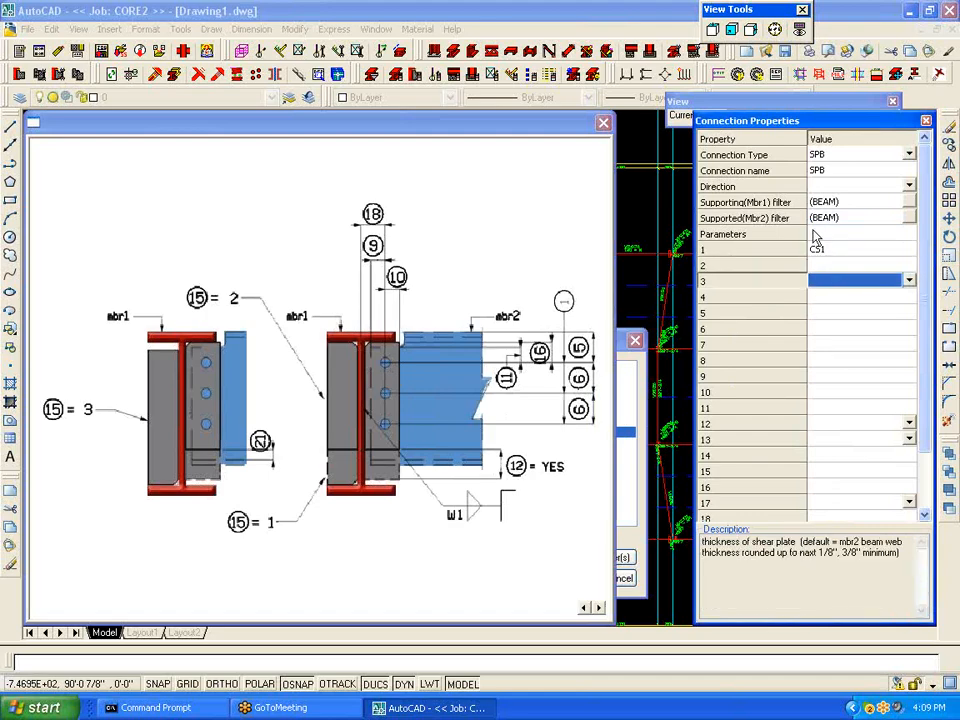
click(836, 174)
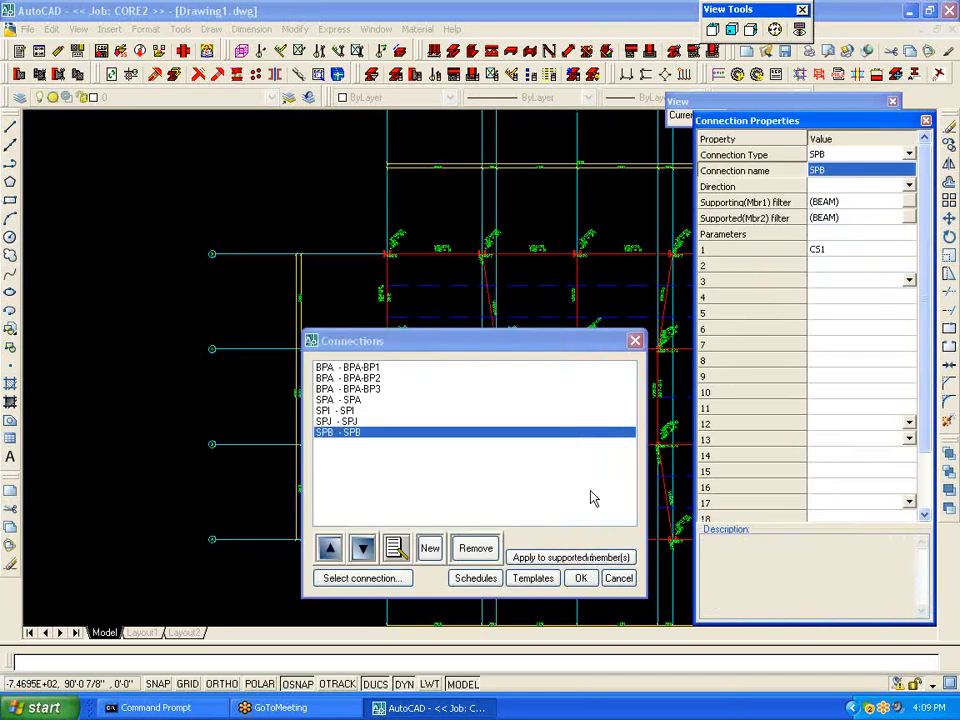
Step: Add a new connection of welded moment type WMA and name it WMA
click(430, 548)
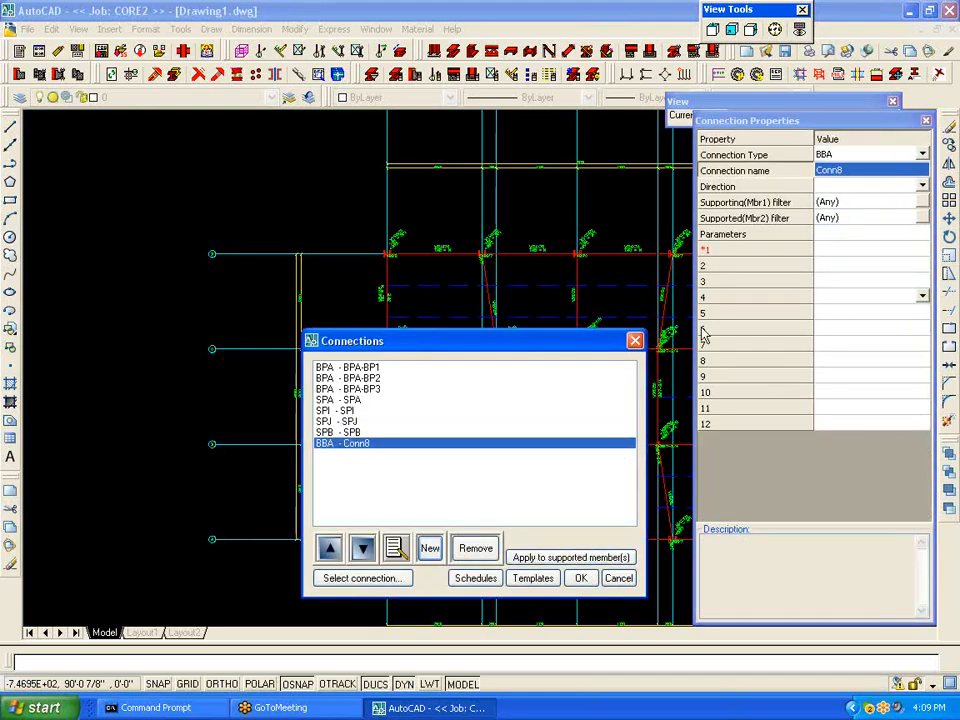
click(828, 156)
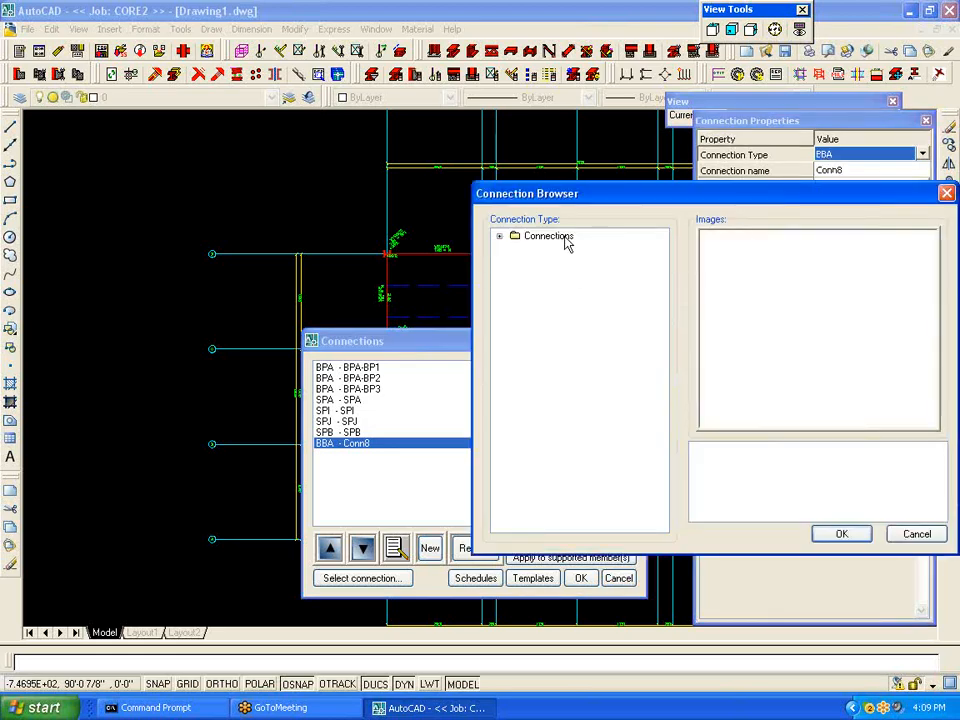
double_click(563, 238)
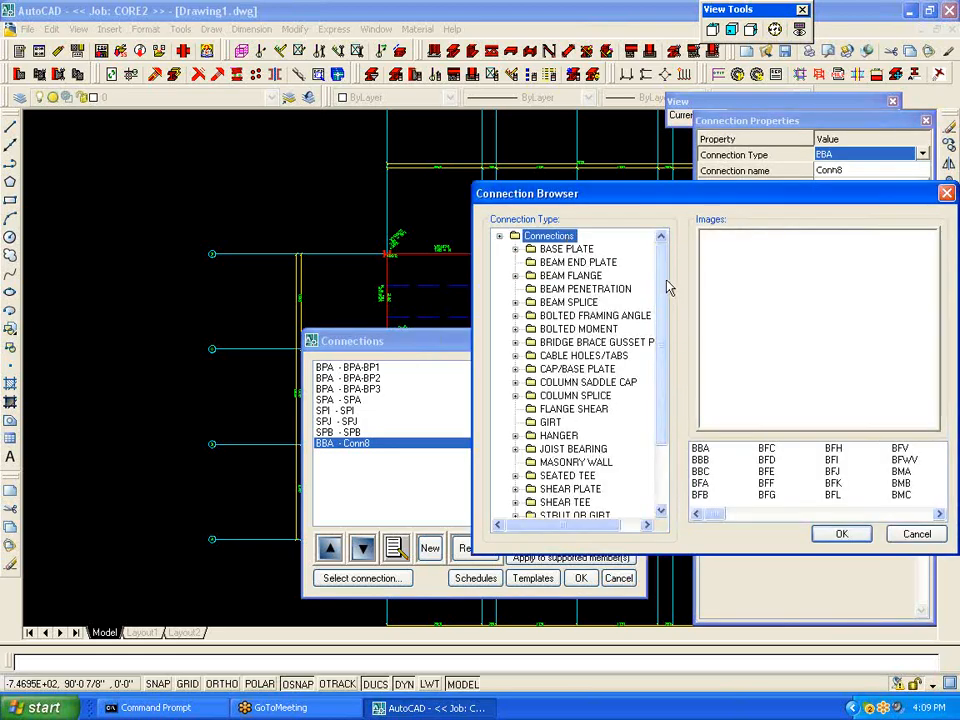
scroll(666, 328, down, 2)
click(548, 490)
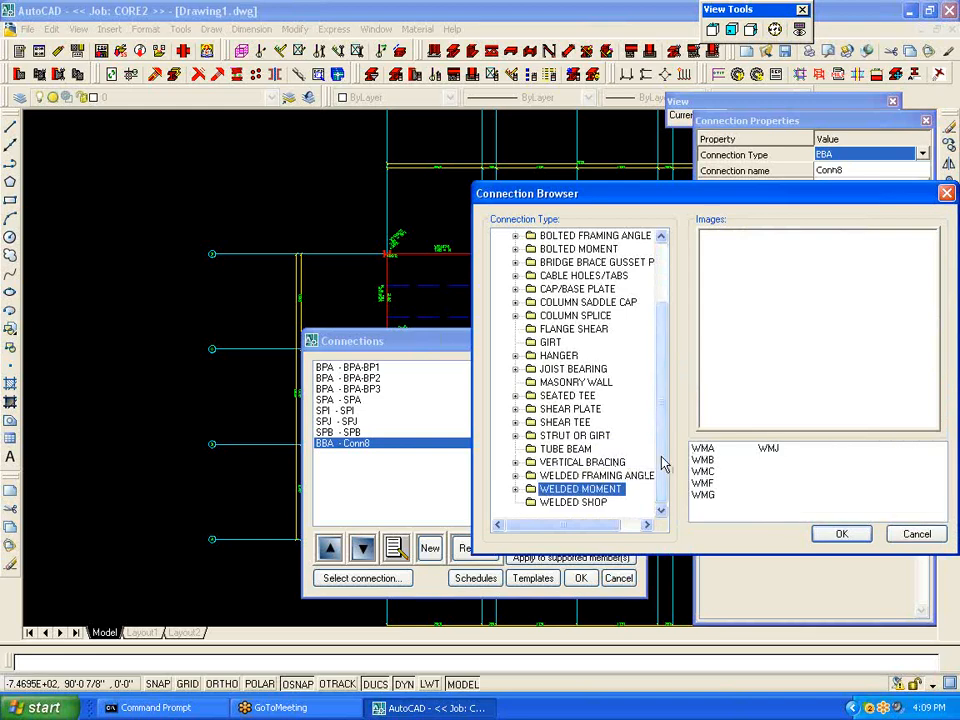
click(703, 448)
click(841, 534)
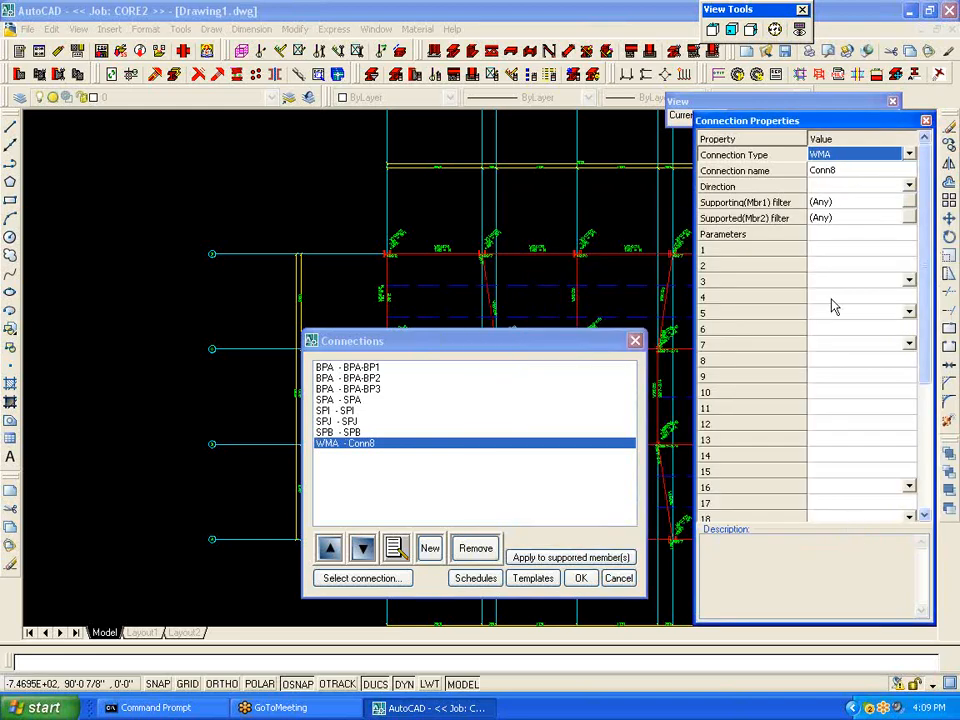
click(855, 172)
text(W)
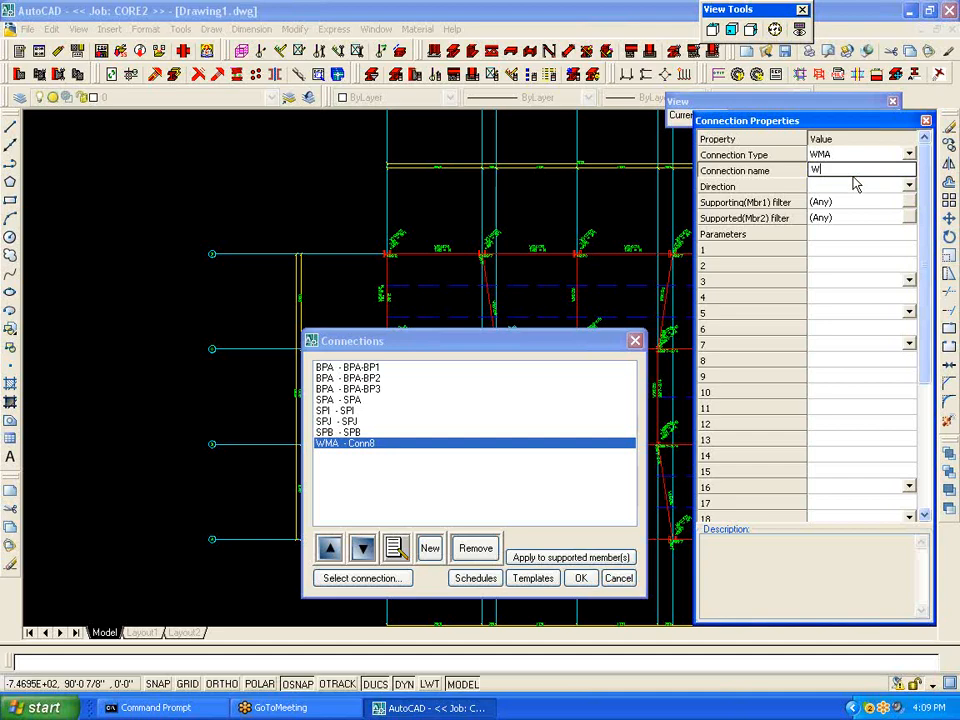
text(MA)
Step: Set the WMA connection's supporting member filter to member kind COLUMN
click(908, 202)
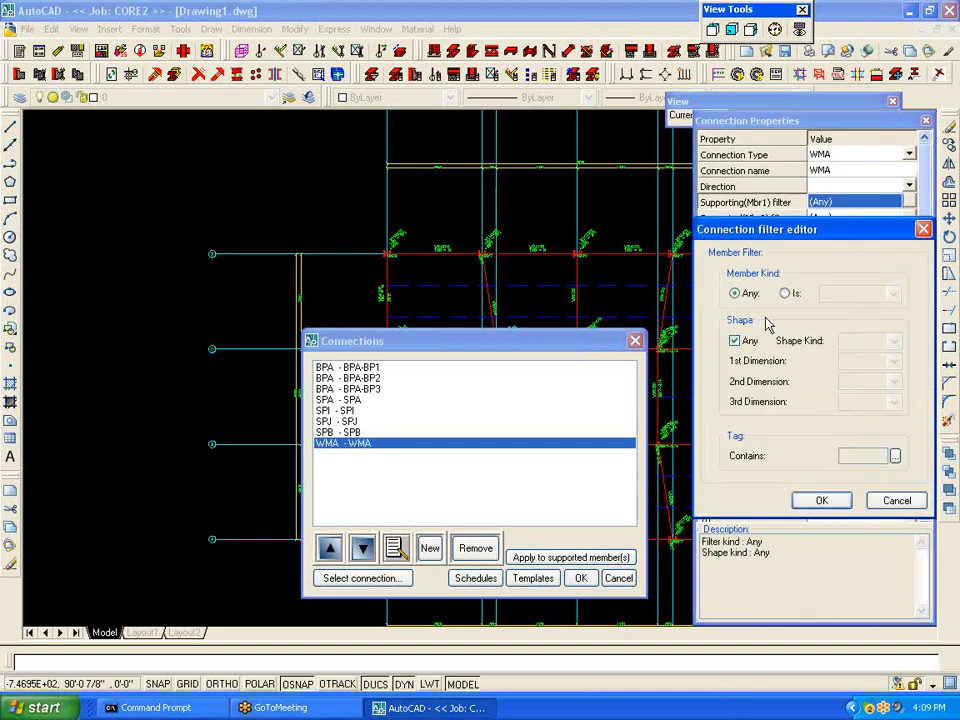
click(785, 293)
click(894, 294)
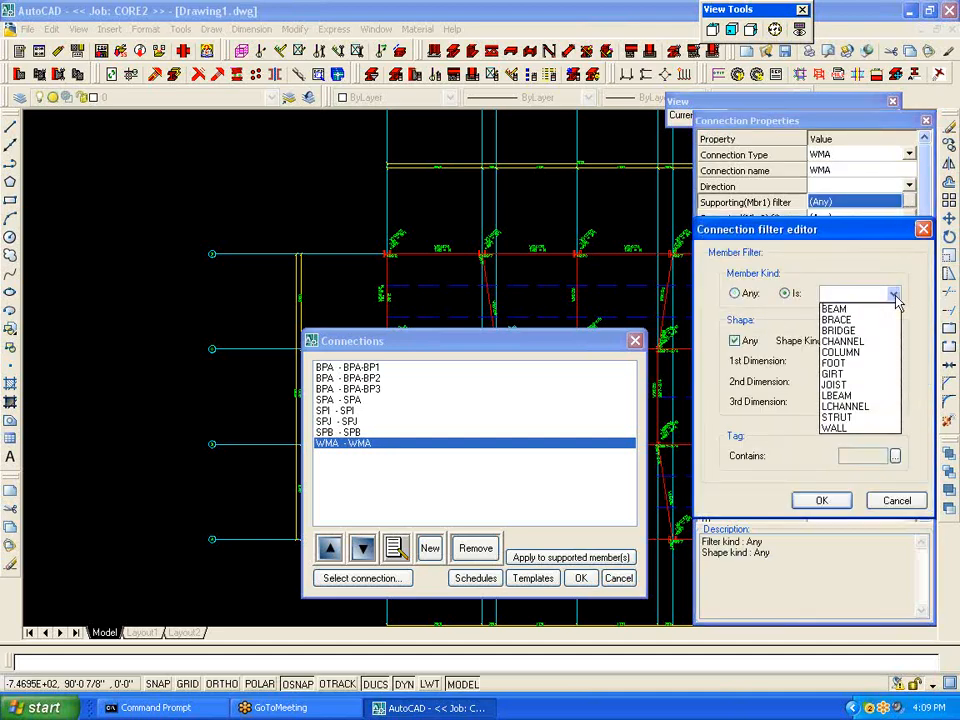
click(842, 352)
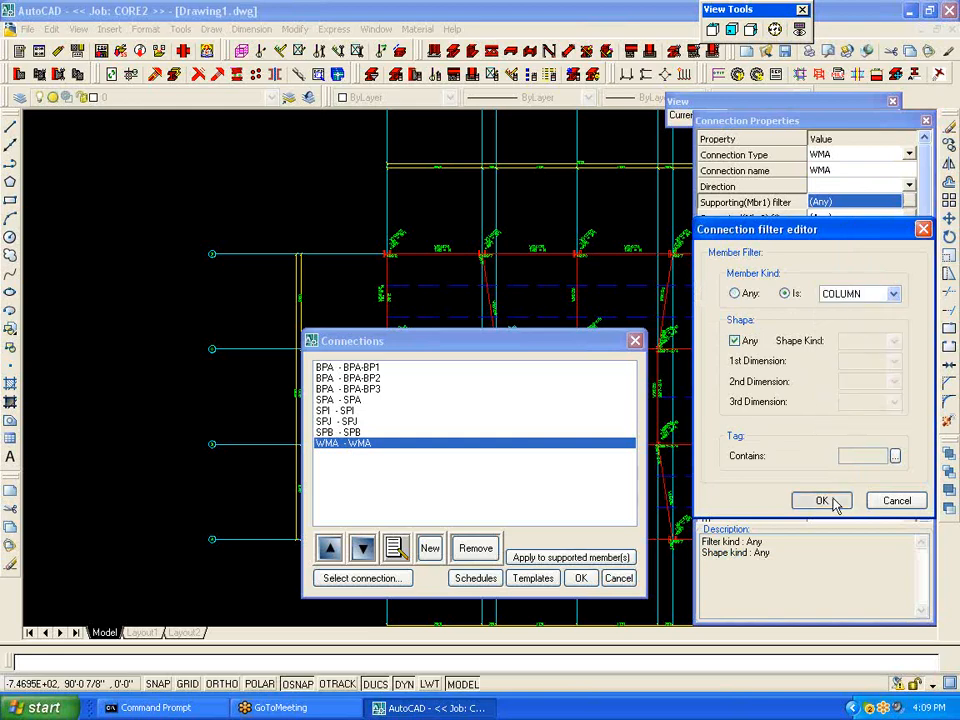
click(822, 500)
Step: Set the WMA connection's supported member filter to member kind BEAM
click(910, 218)
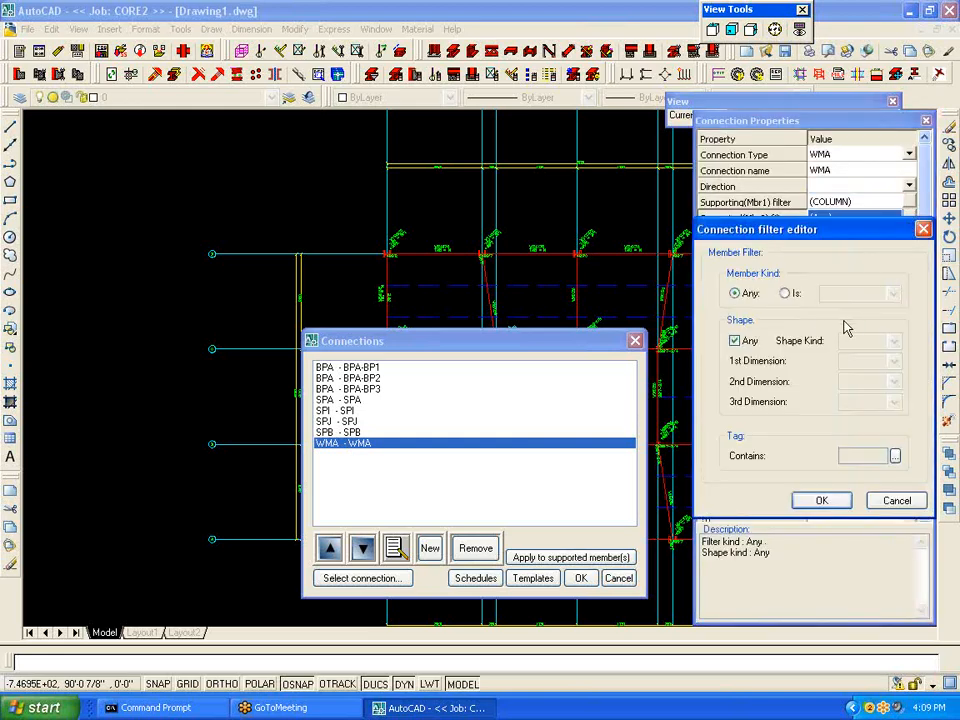
click(786, 293)
click(894, 294)
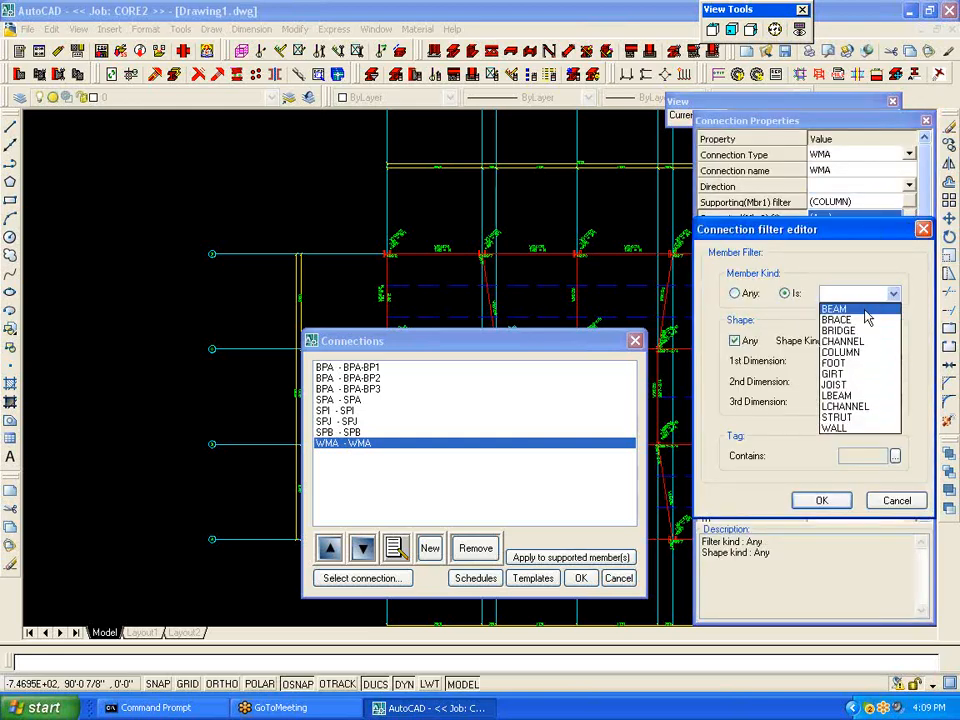
click(866, 311)
click(821, 500)
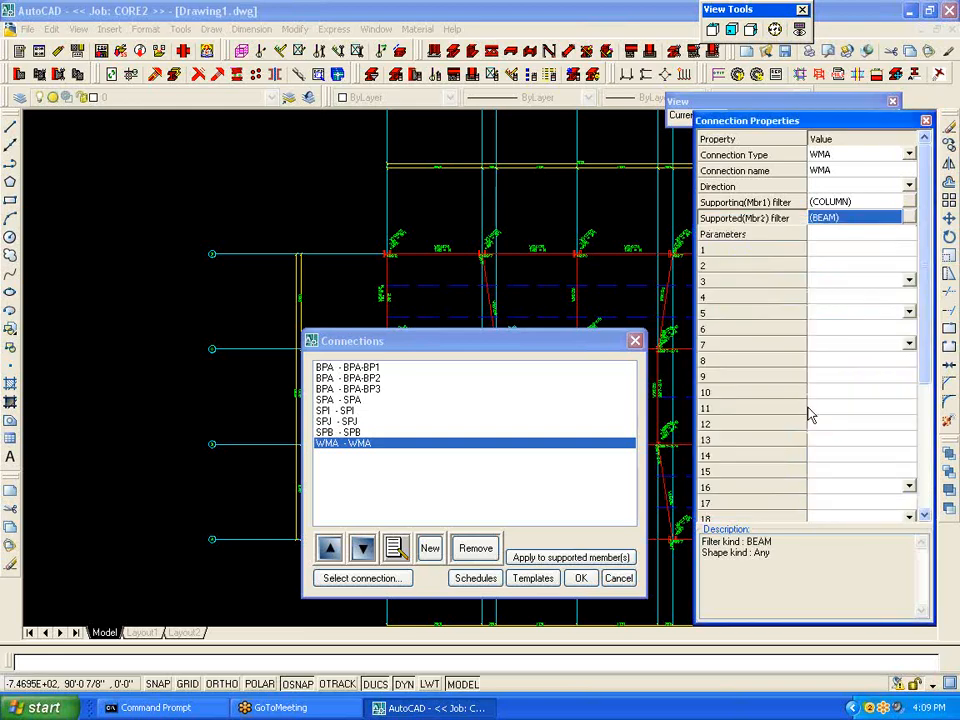
Step: Restrict the WMA connection's supported member filter to members carrying the moment tag M
click(908, 186)
click(910, 188)
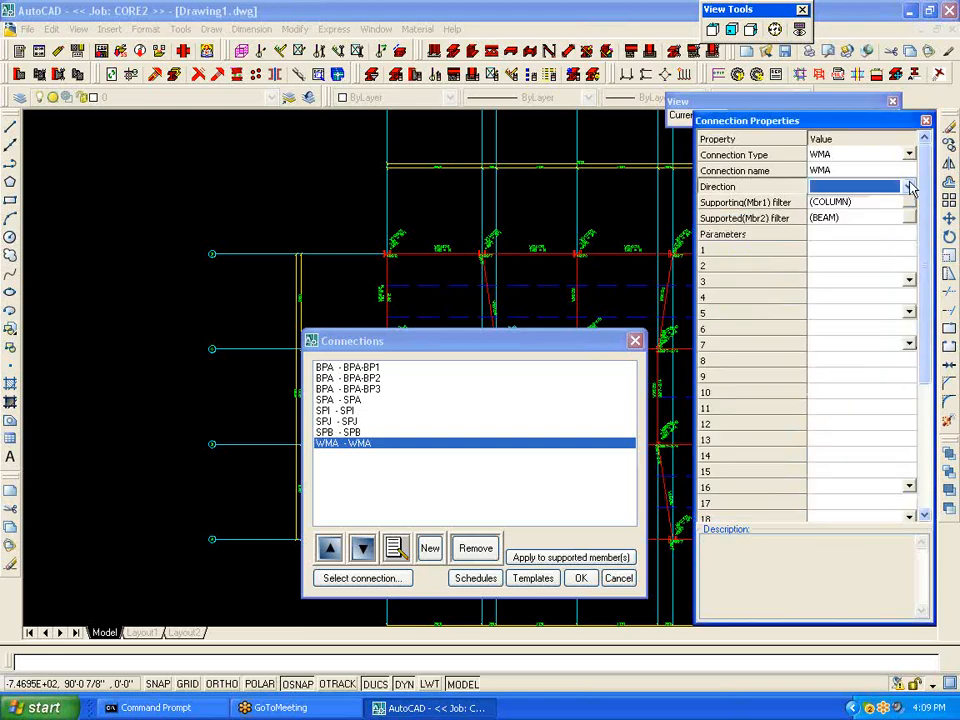
click(908, 218)
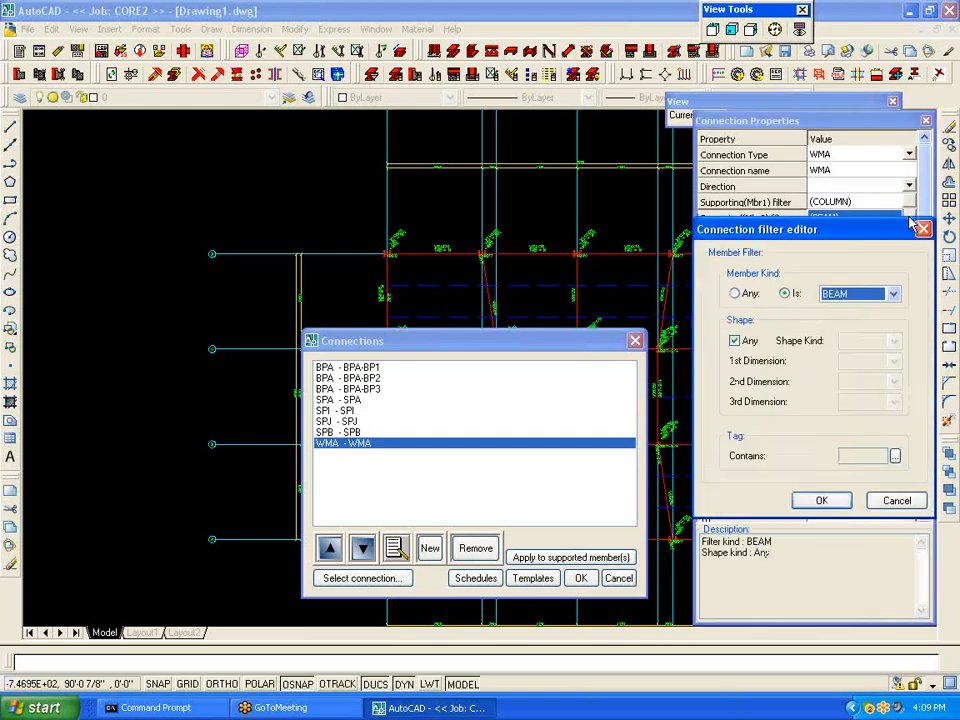
click(895, 456)
scroll(825, 570, down, 2)
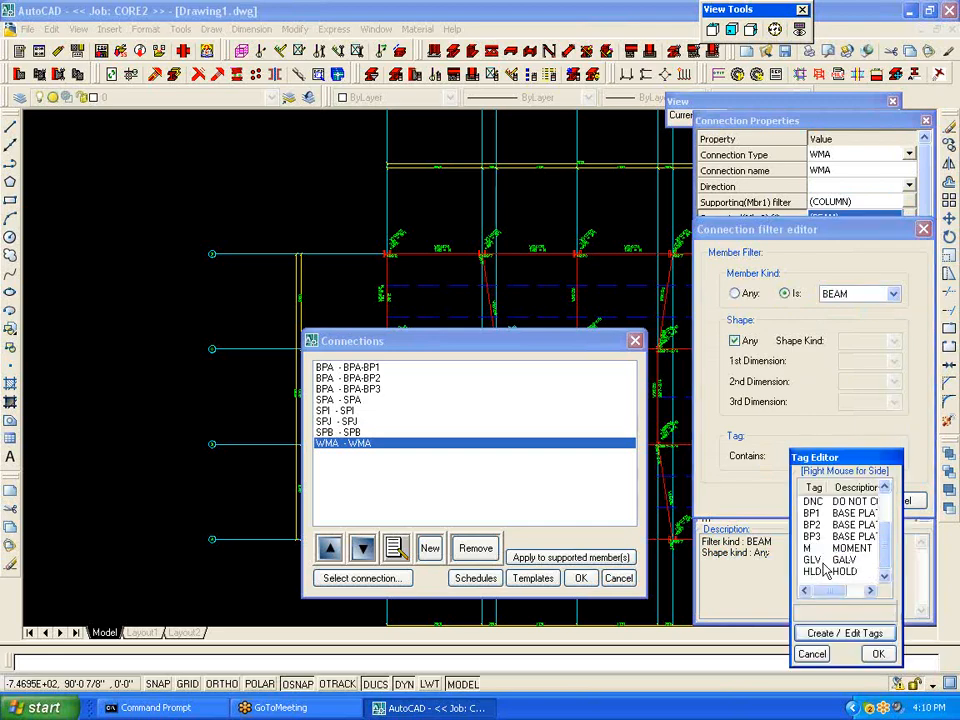
click(810, 548)
click(878, 653)
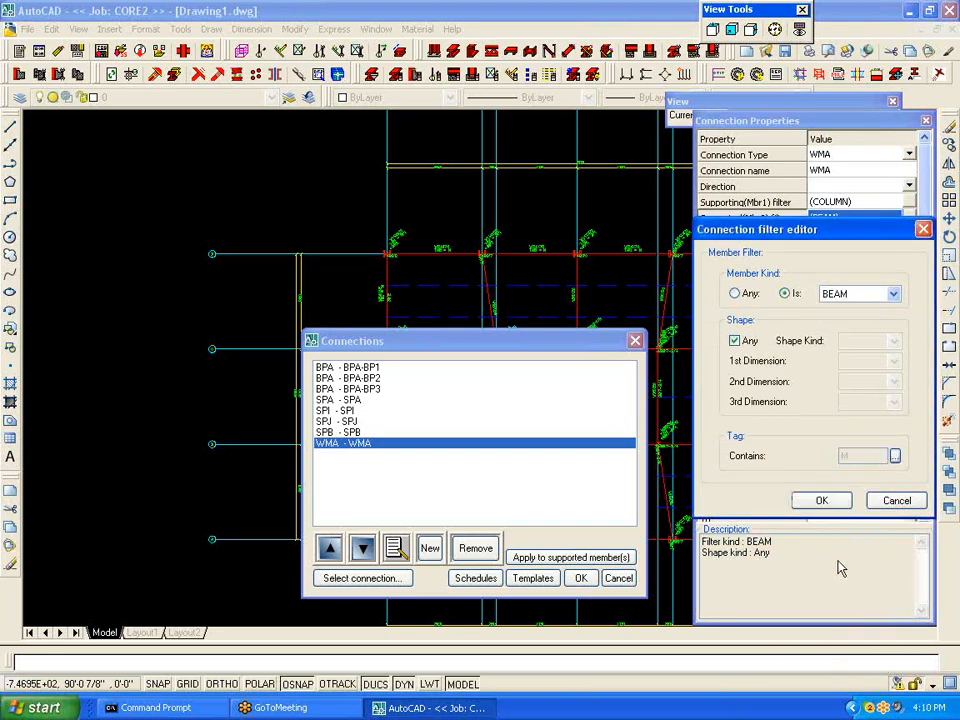
click(826, 500)
Step: Set the WMA connection's parameter 1, the number of vertical bolt rows, to connection schedule CS1
click(831, 250)
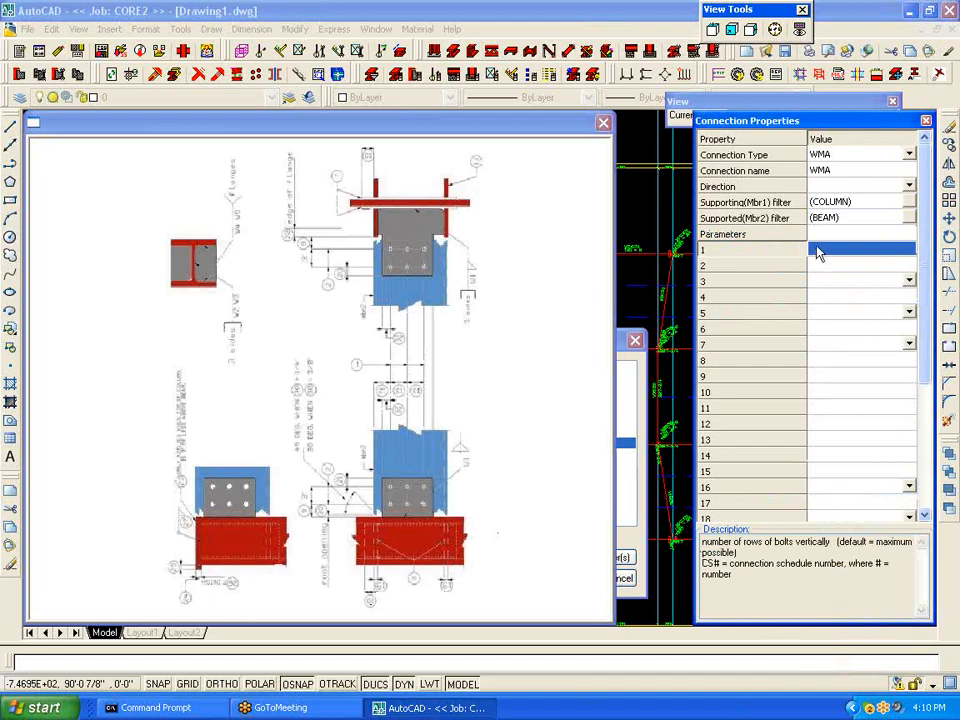
text(CS1)
click(836, 265)
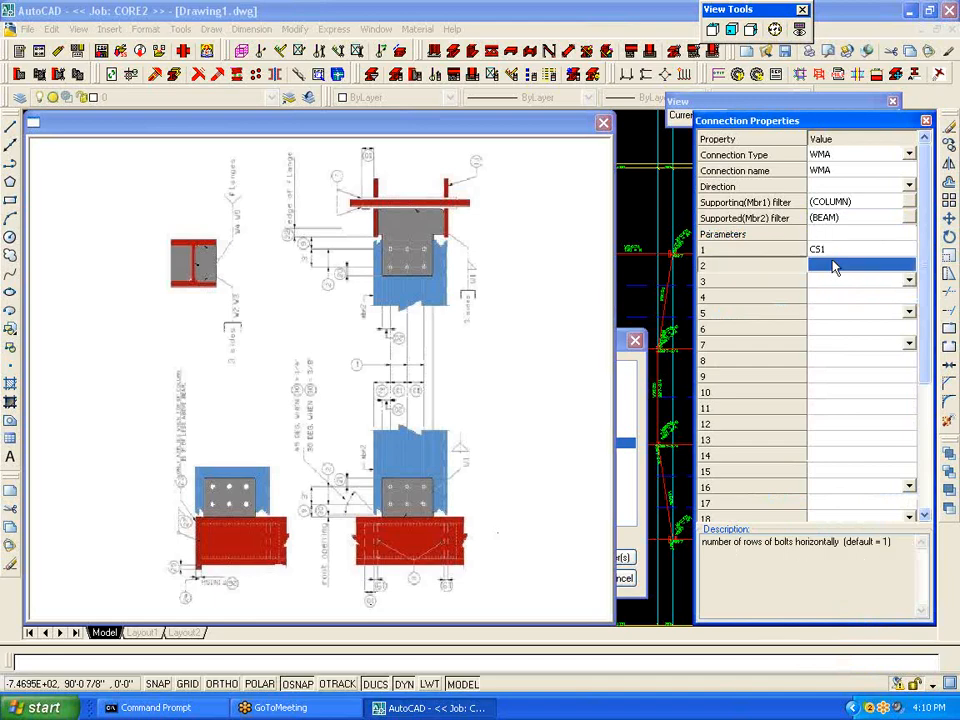
Step: Review the WMA connection's parameters 3 to 6 and set parameter 7, the doubler plates, to both sides (BS)
click(848, 281)
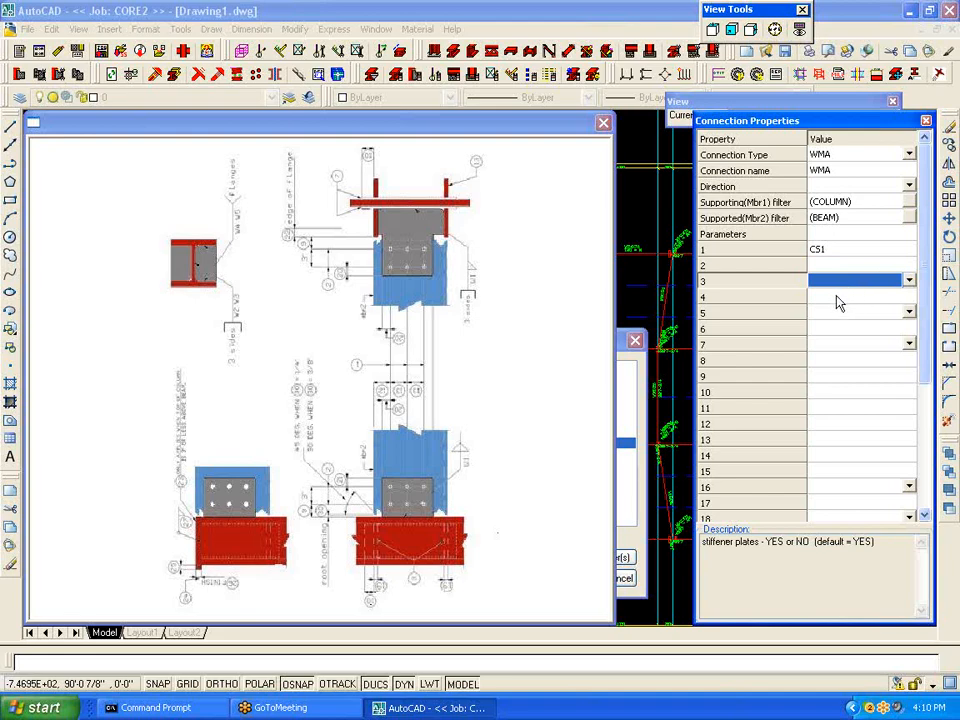
click(838, 298)
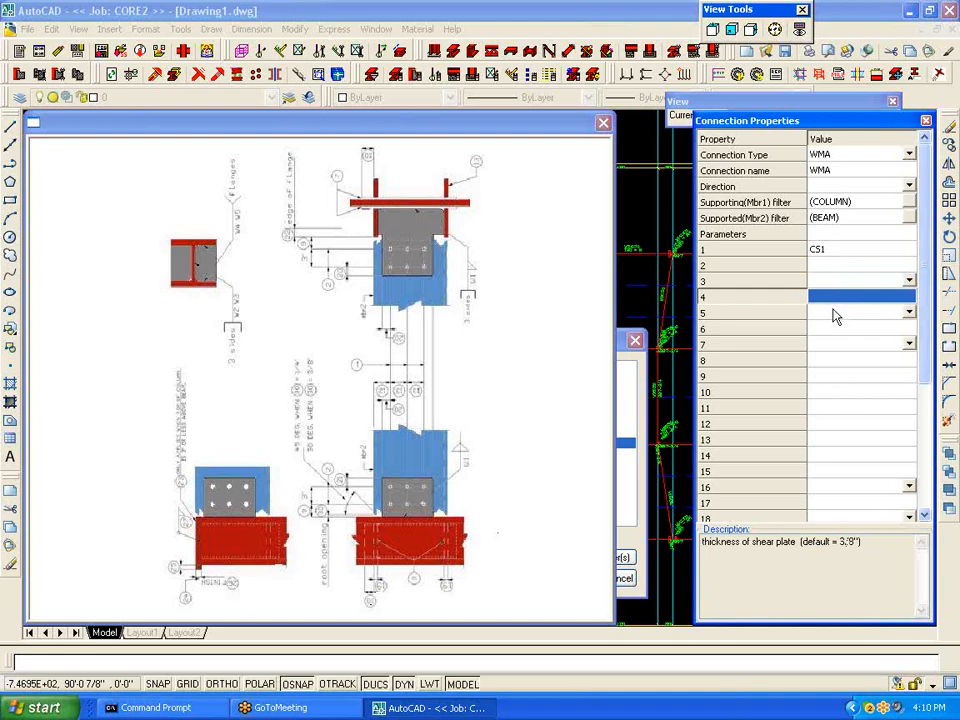
click(836, 314)
click(832, 330)
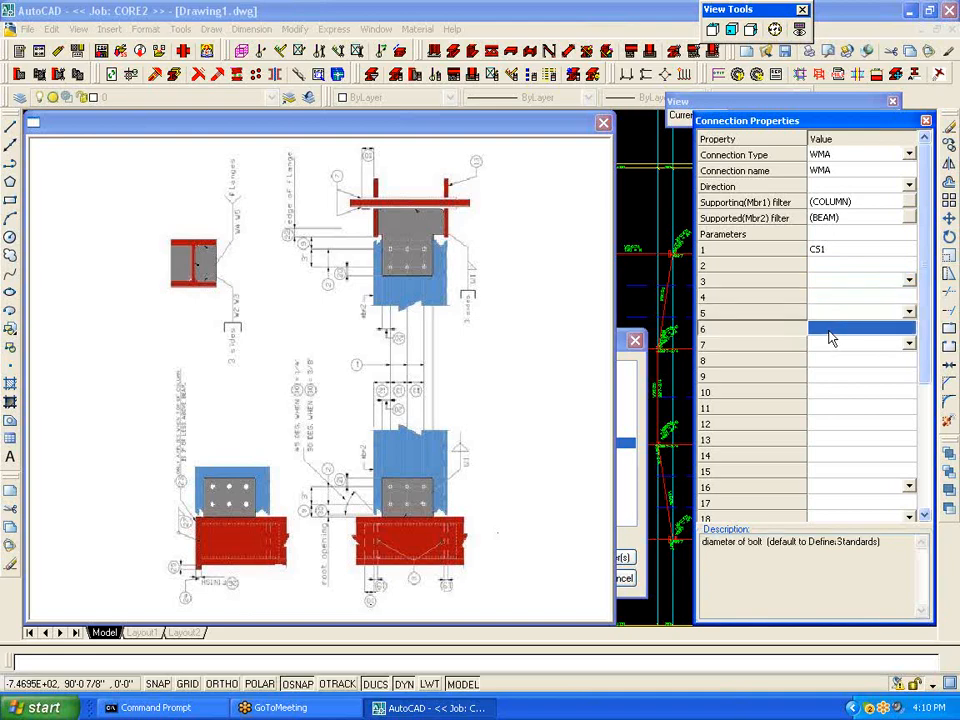
click(825, 344)
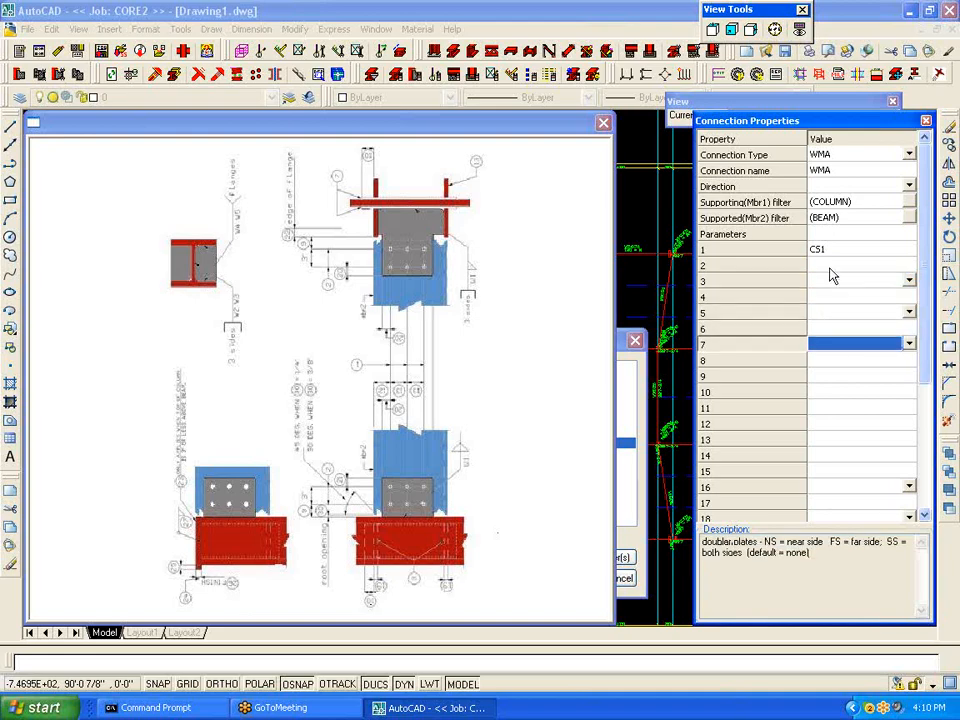
click(909, 333)
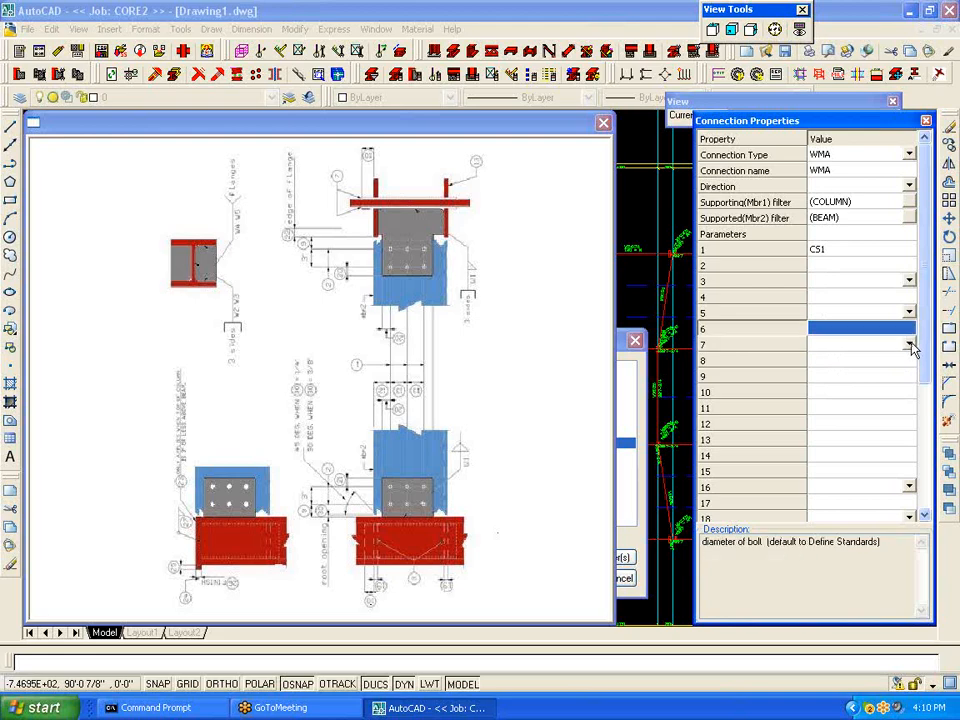
click(910, 345)
click(793, 363)
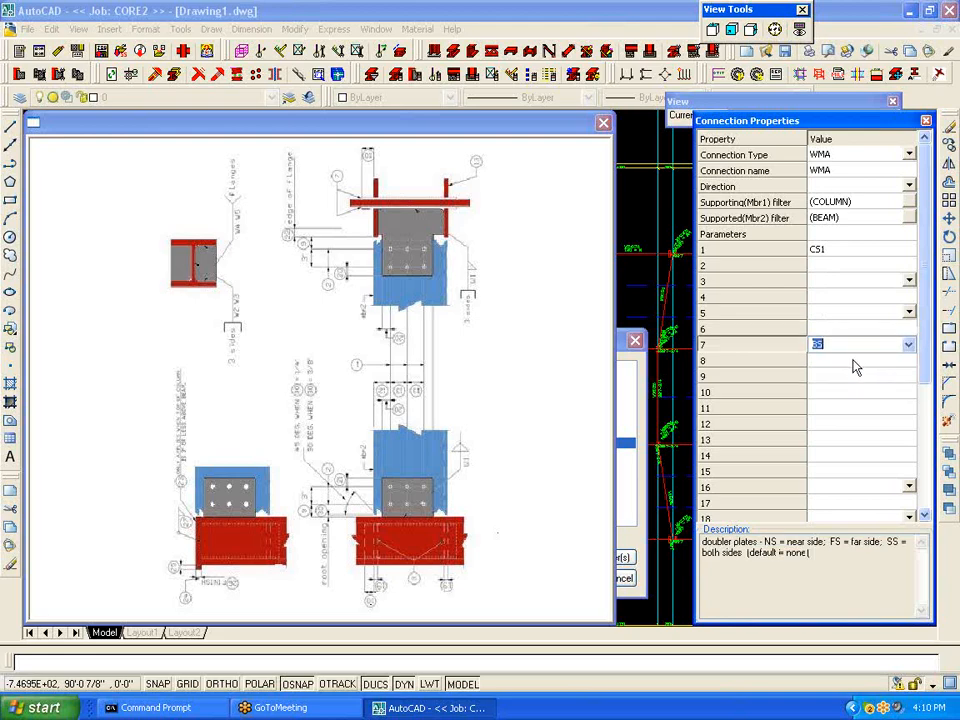
Step: Set the WMA connection's parameter 10, the doubler plate's distance from the supported beam's flanges, to 3
click(849, 362)
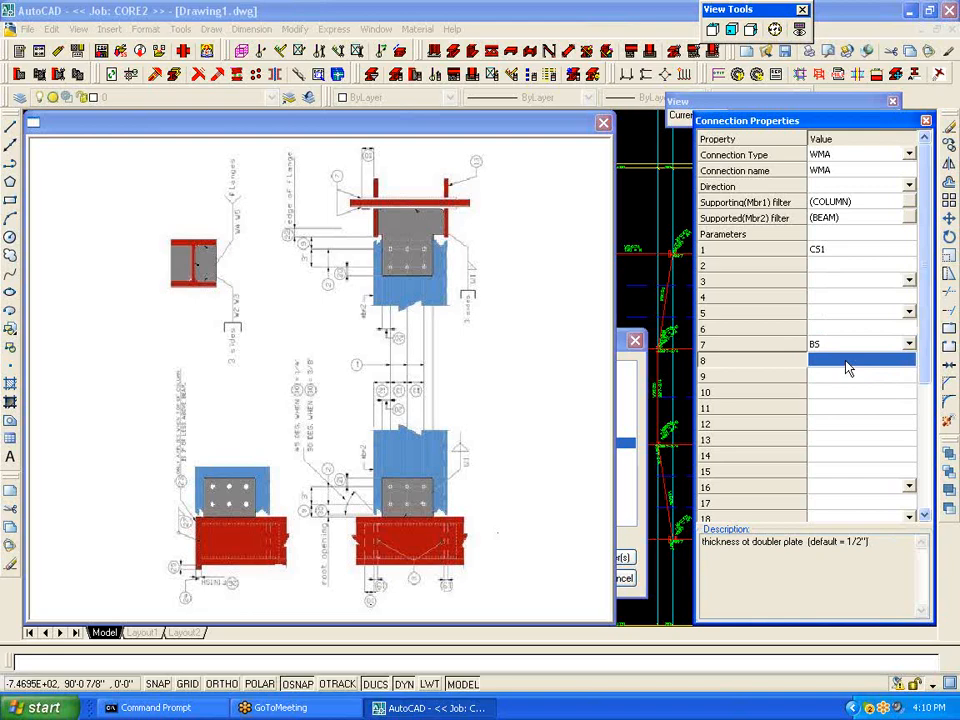
click(840, 377)
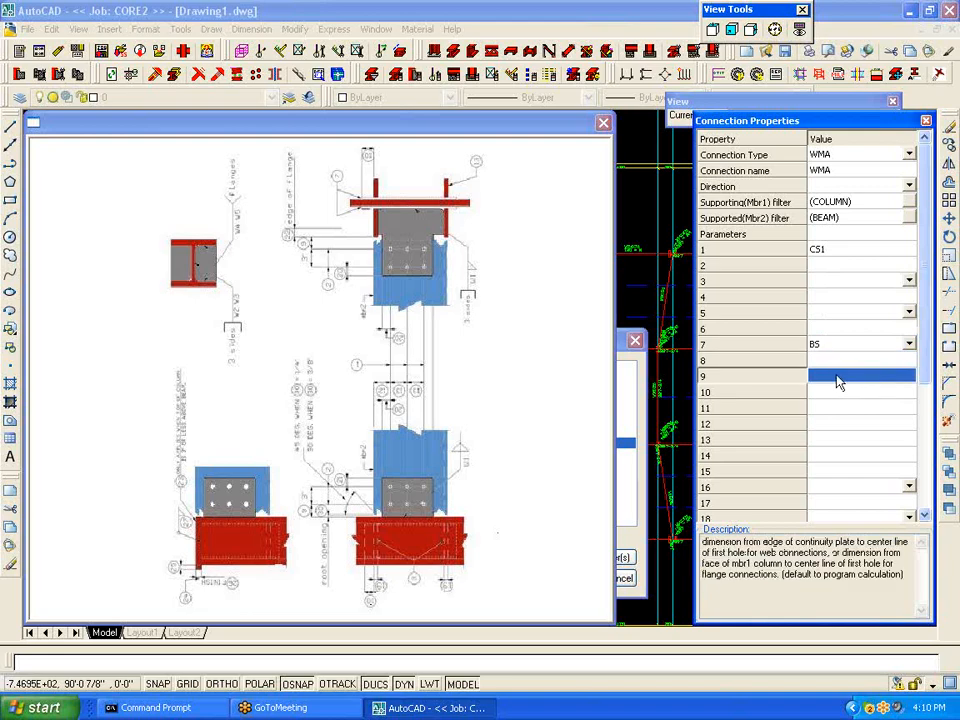
click(835, 391)
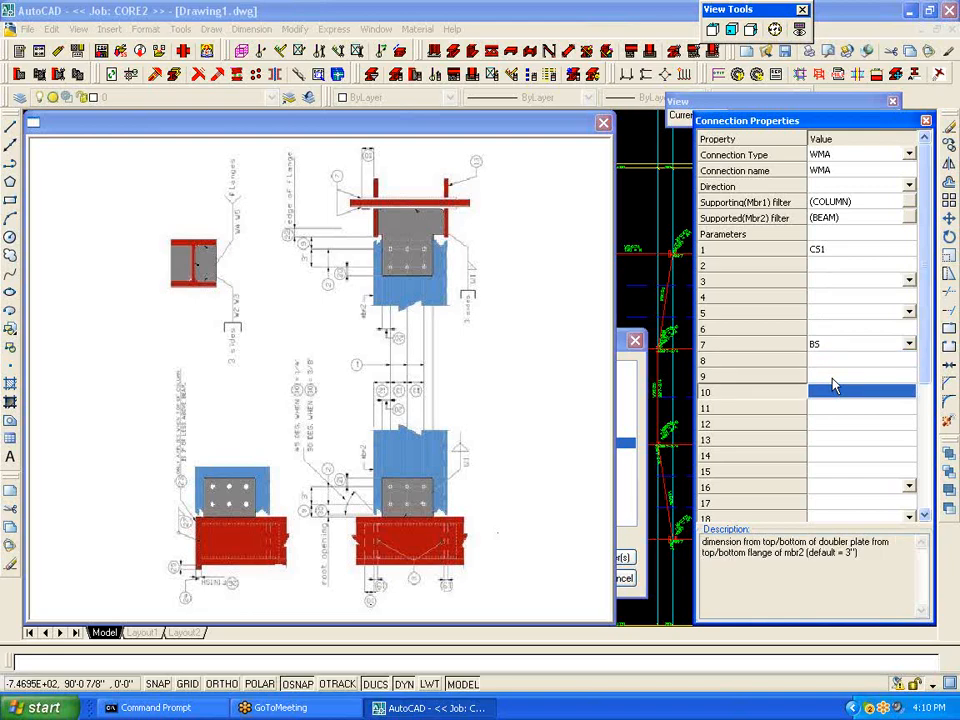
text(3)
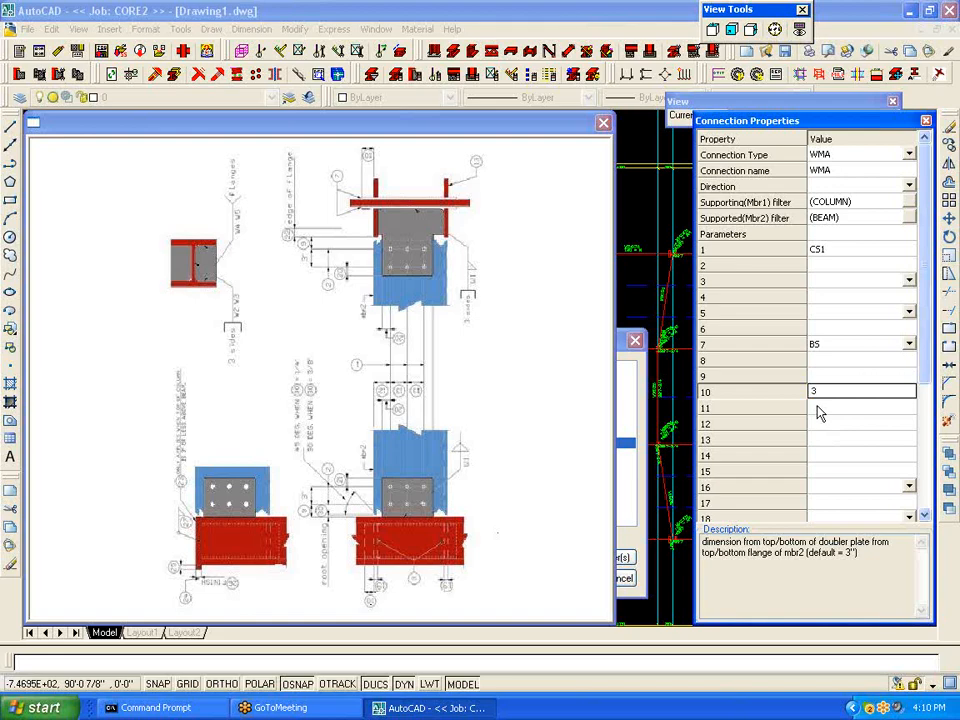
Step: Review the WMA connection's parameters 11 to 14 and set parameter 15, the continuity plate's web weld size, to 5/16
click(818, 410)
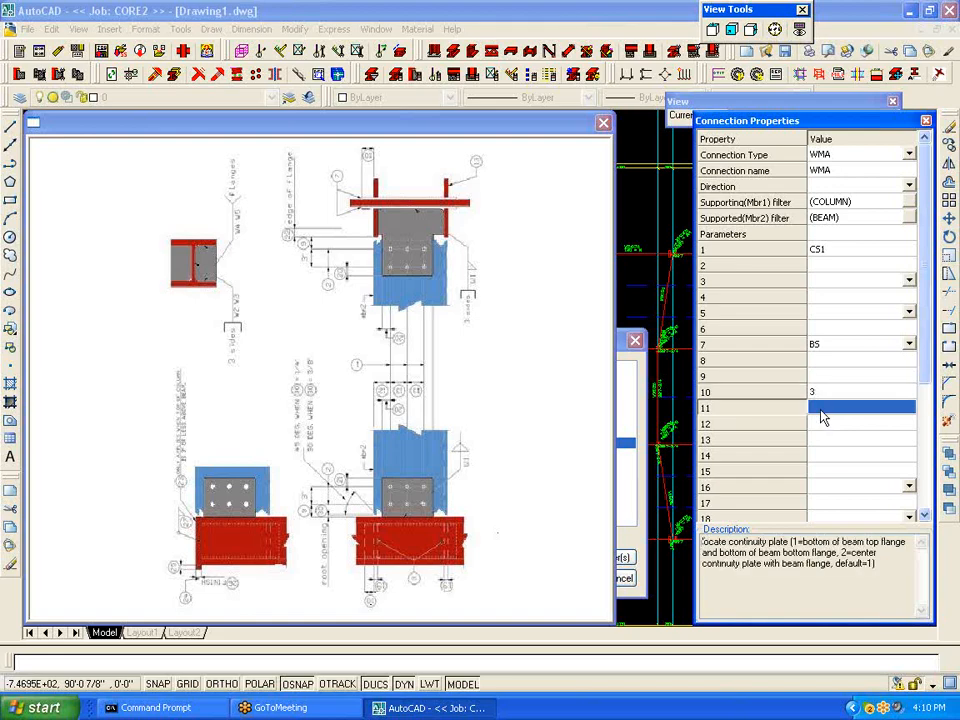
click(827, 425)
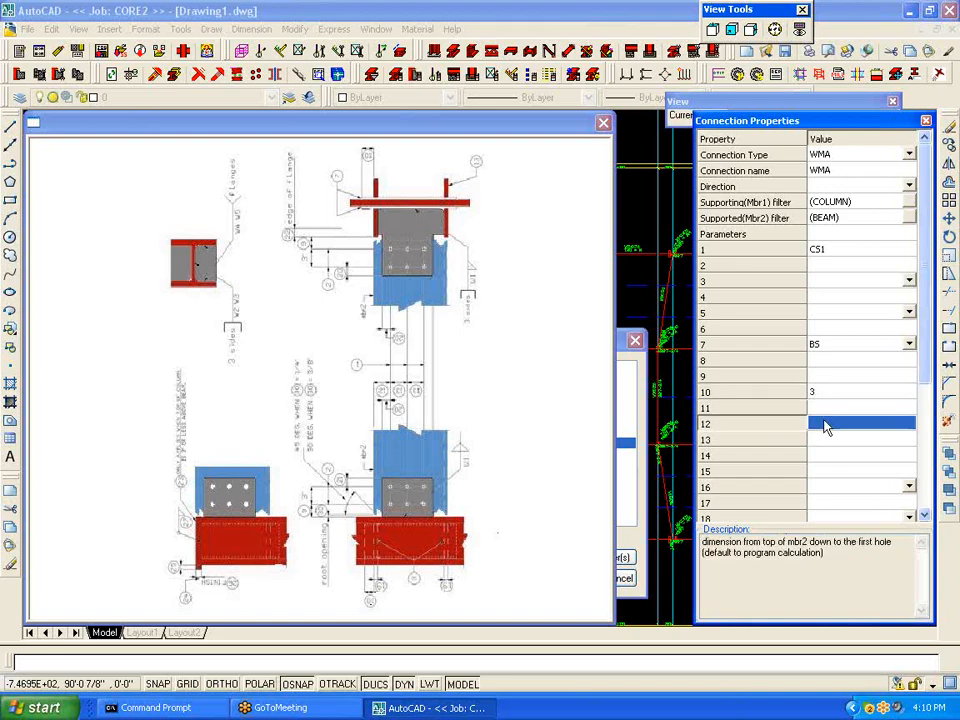
click(827, 443)
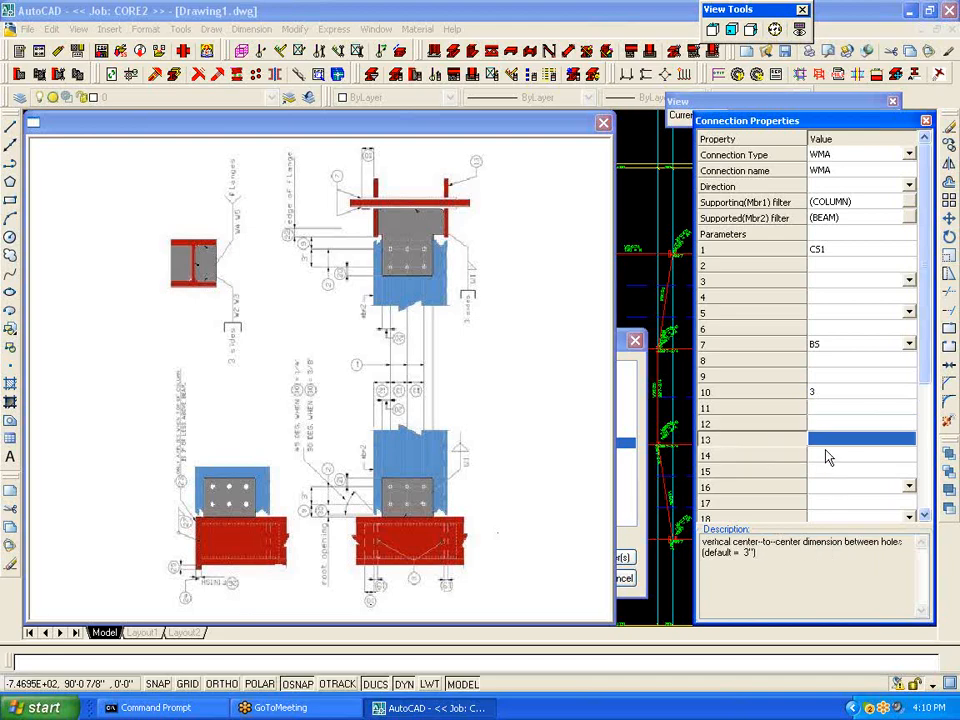
click(827, 457)
click(827, 471)
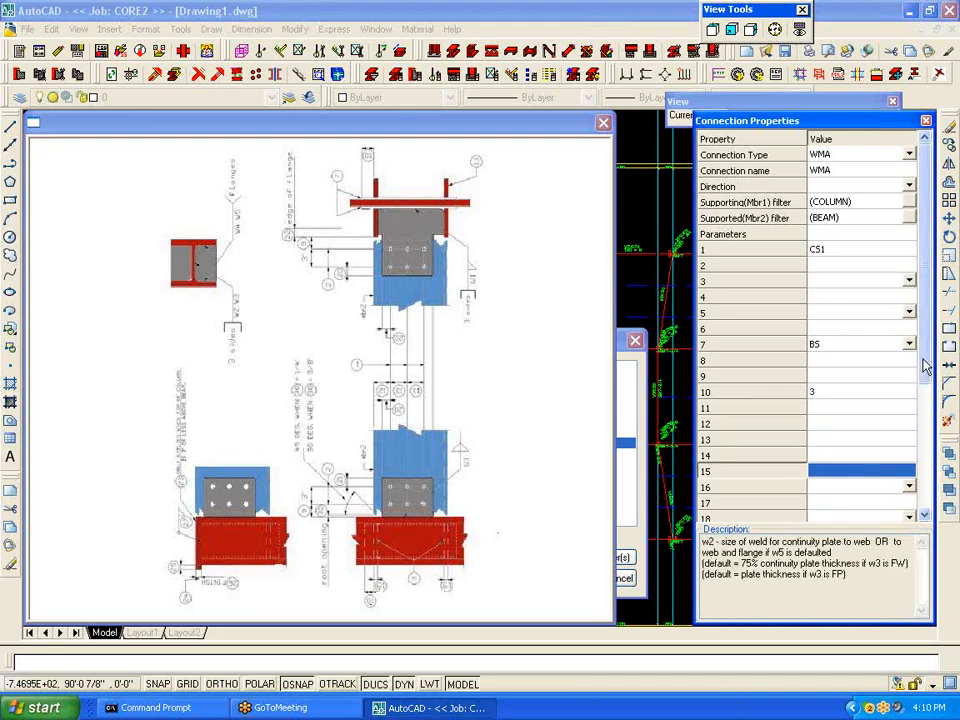
scroll(905, 350, down, 3)
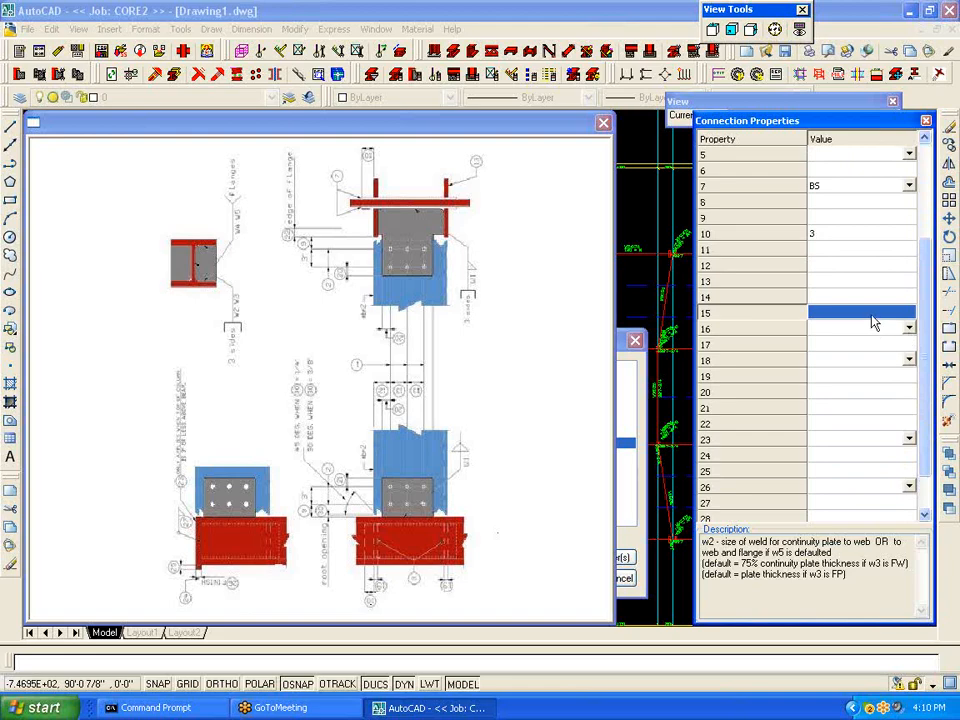
click(808, 313)
text(5/1)
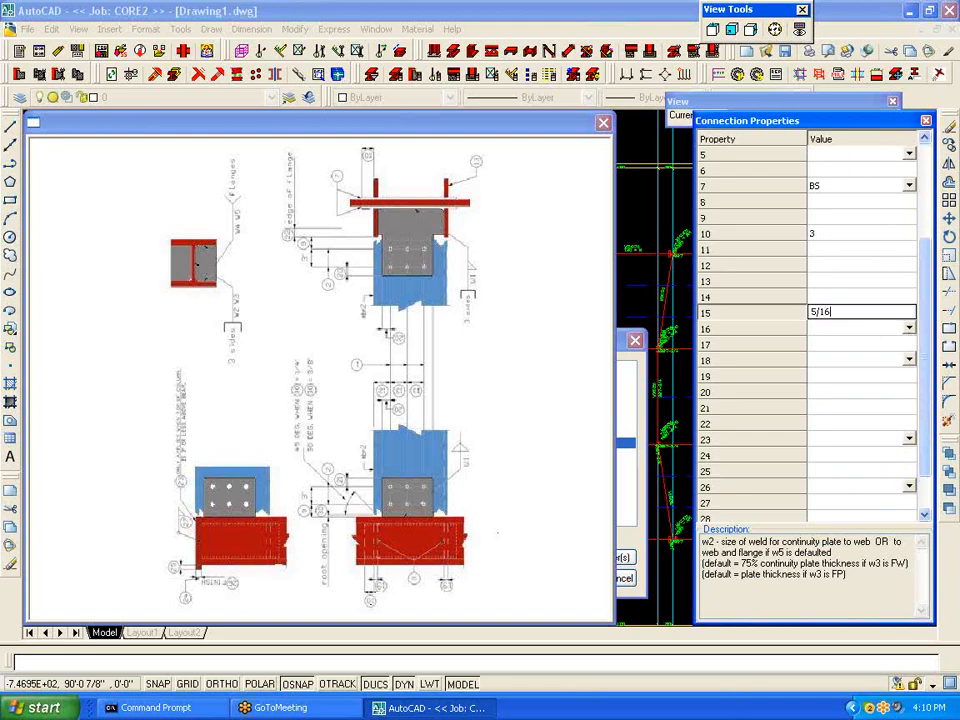
text(6)
Step: Set the continuity plate's weld types to FW at the web (parameter 16) and FP at the flange (parameter 18)
click(908, 328)
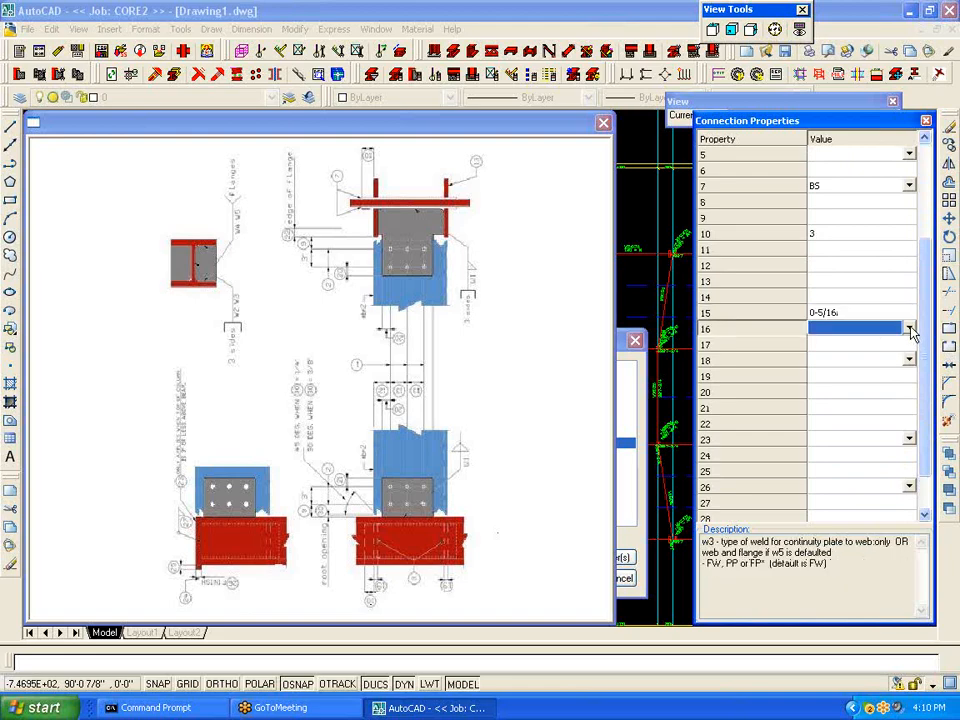
click(908, 328)
click(842, 367)
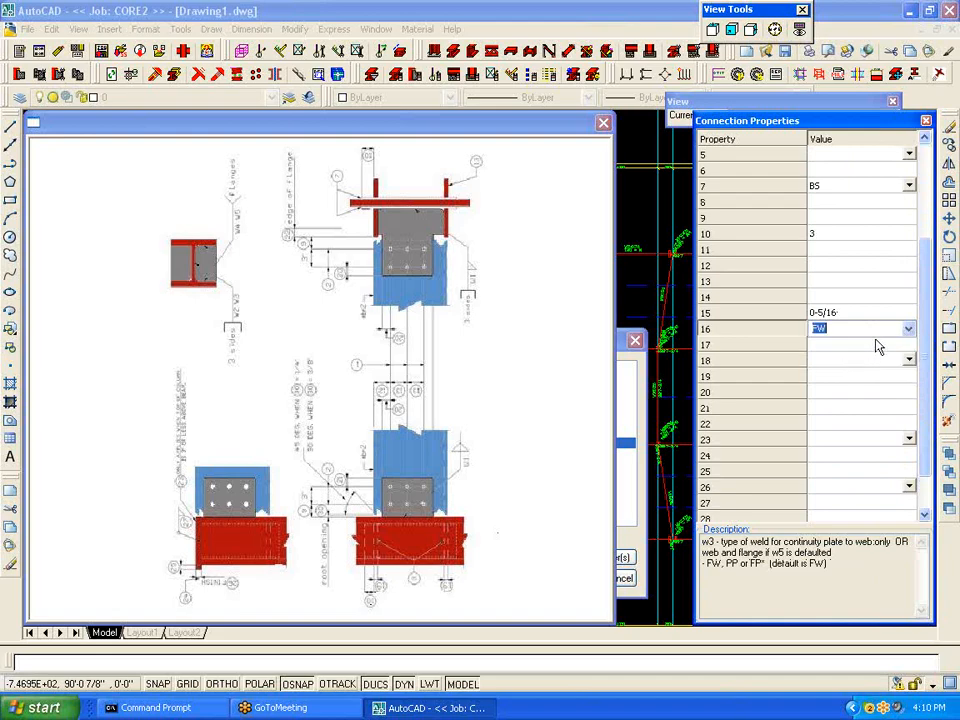
click(910, 361)
click(915, 367)
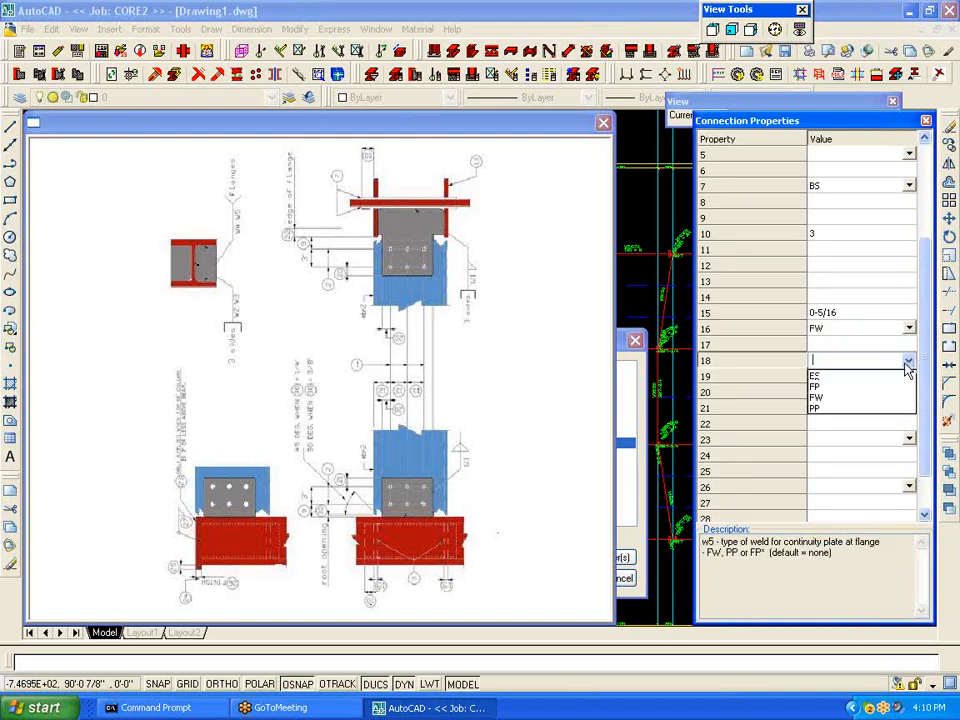
click(845, 386)
Step: Review the WMA connection's parameters 19 to 22 and set parameter 23, cap plate required, to YES
click(846, 380)
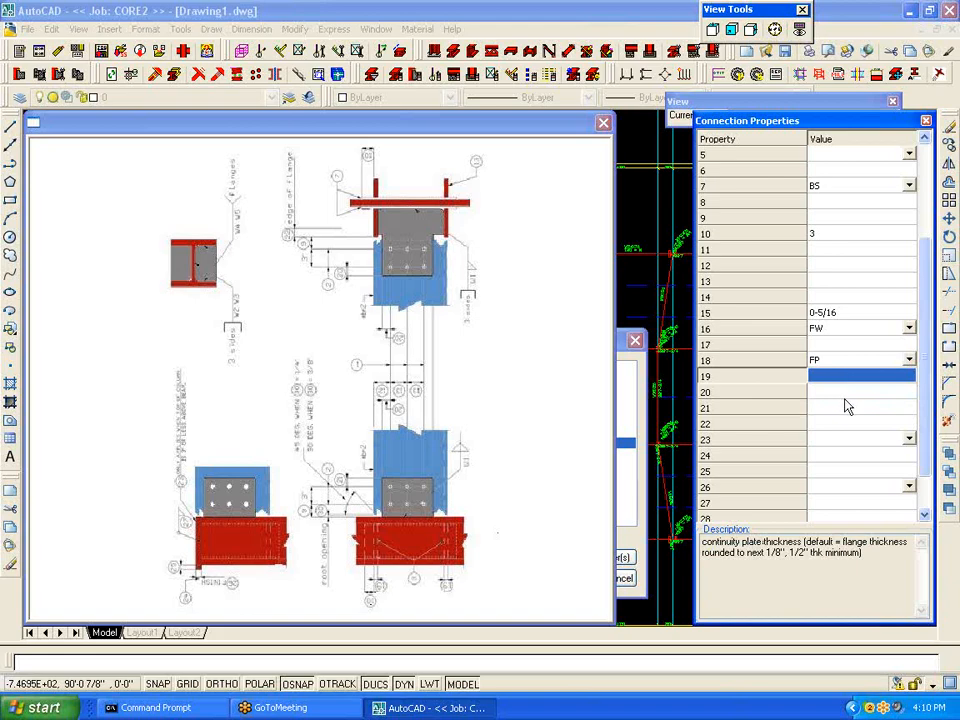
click(848, 401)
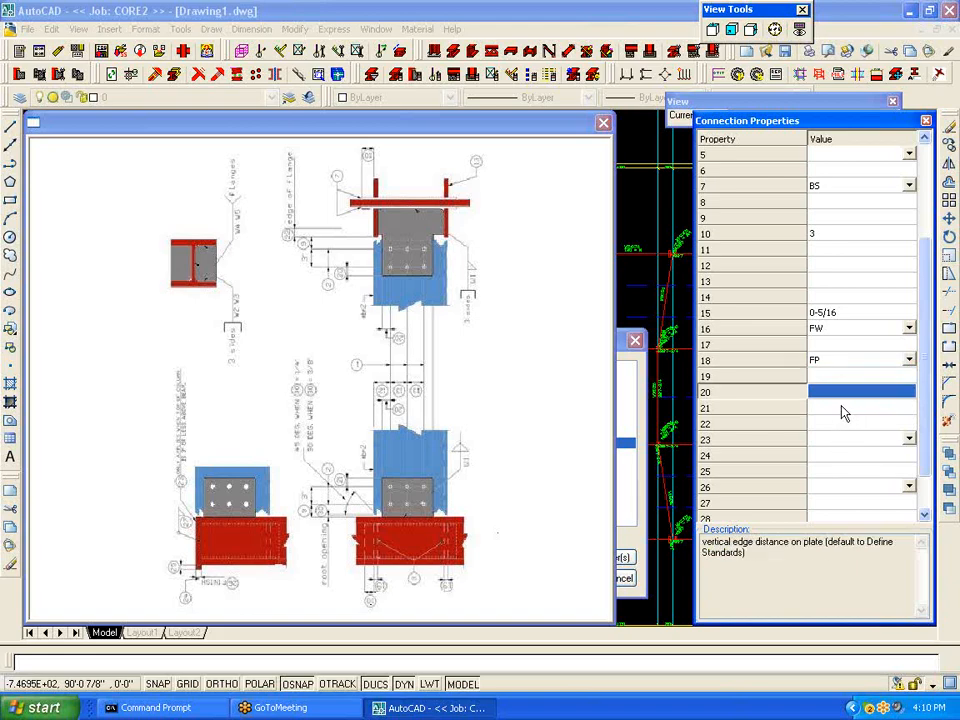
click(838, 410)
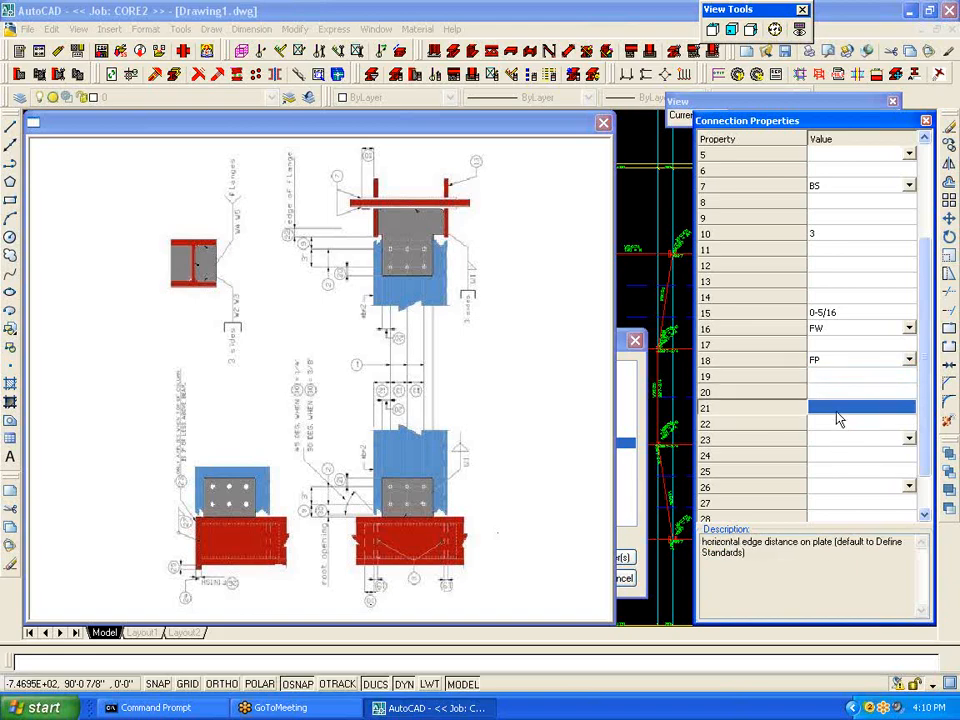
click(834, 426)
click(828, 448)
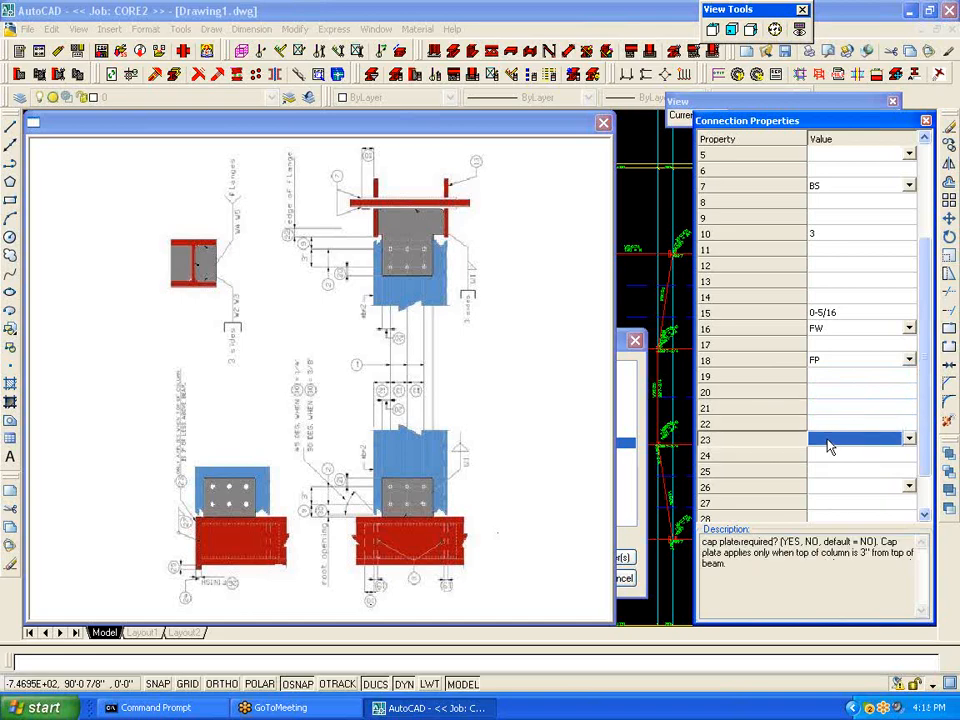
click(909, 439)
click(817, 466)
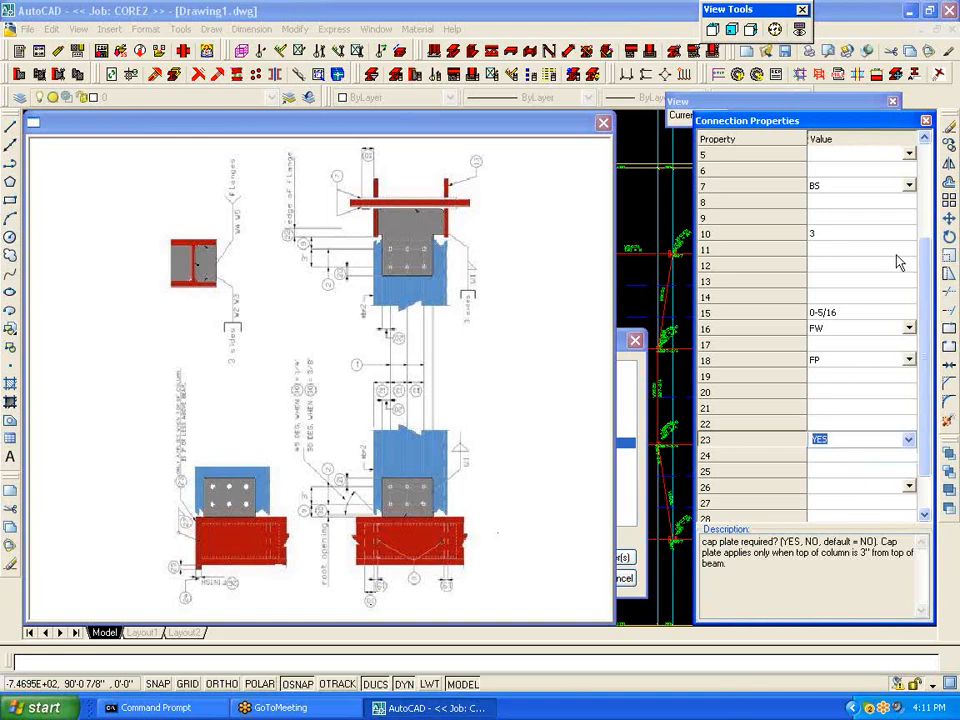
click(846, 458)
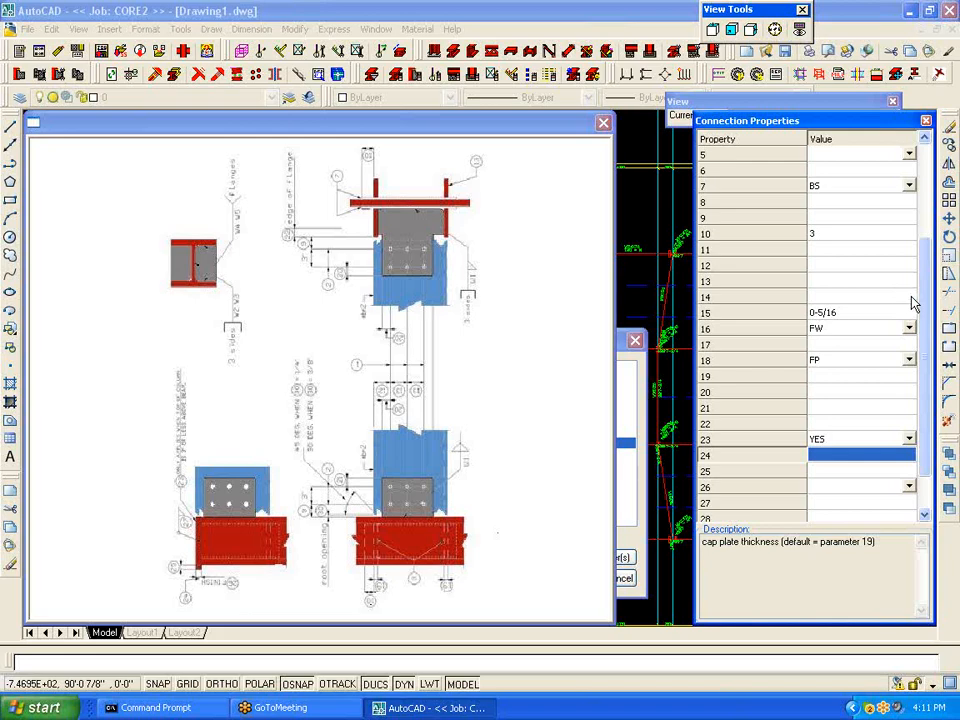
Step: Accept the connection list with the finished WMA definition and save the project
drag(921, 256, 930, 124)
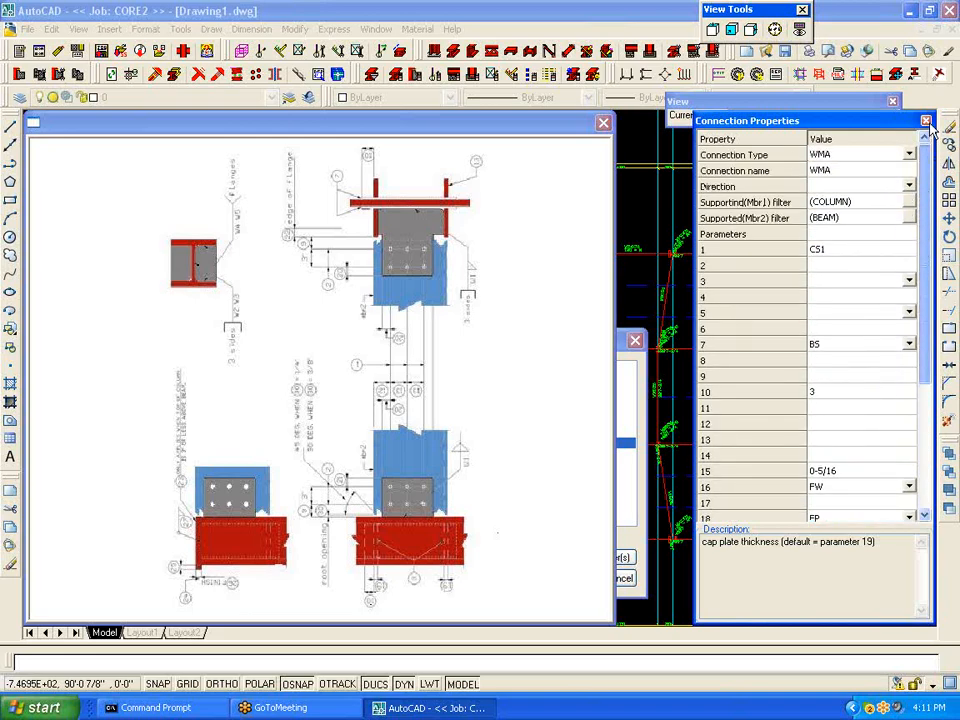
click(840, 178)
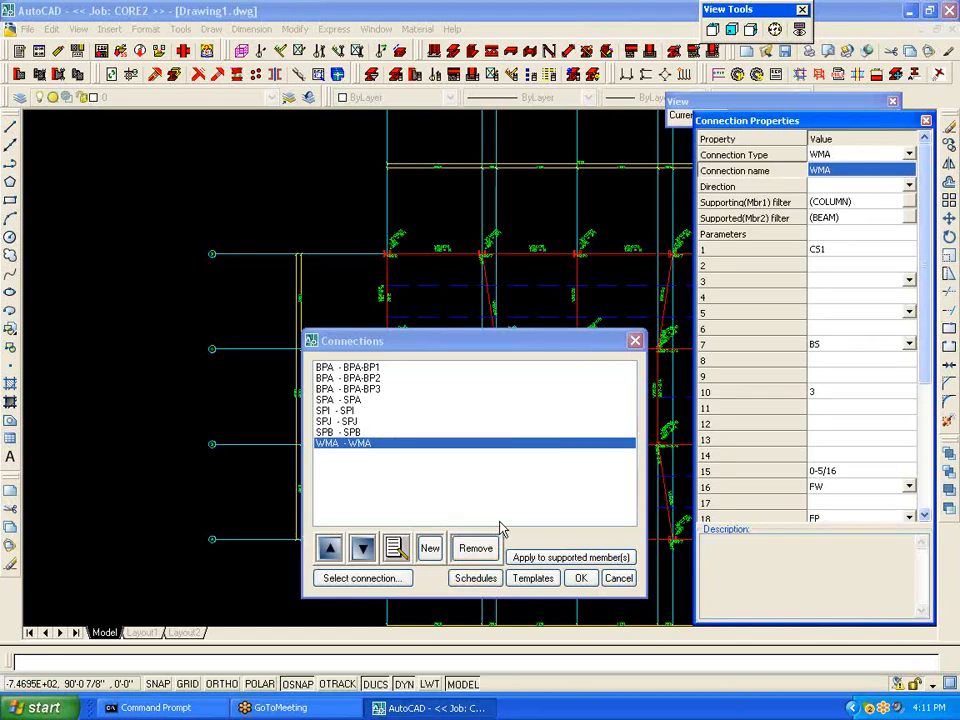
click(588, 581)
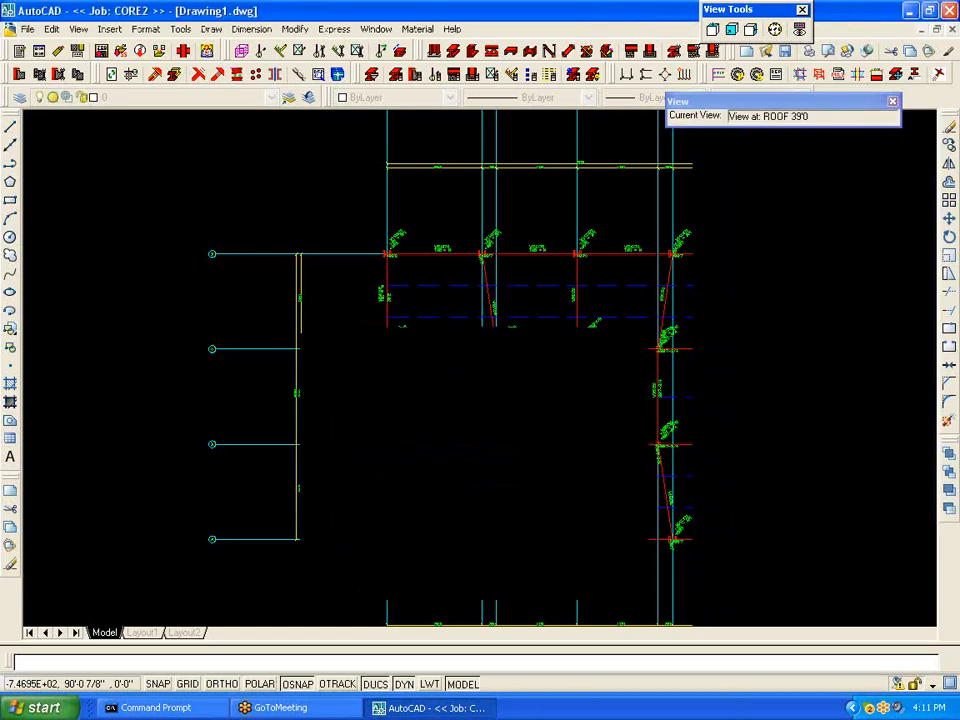
click(101, 51)
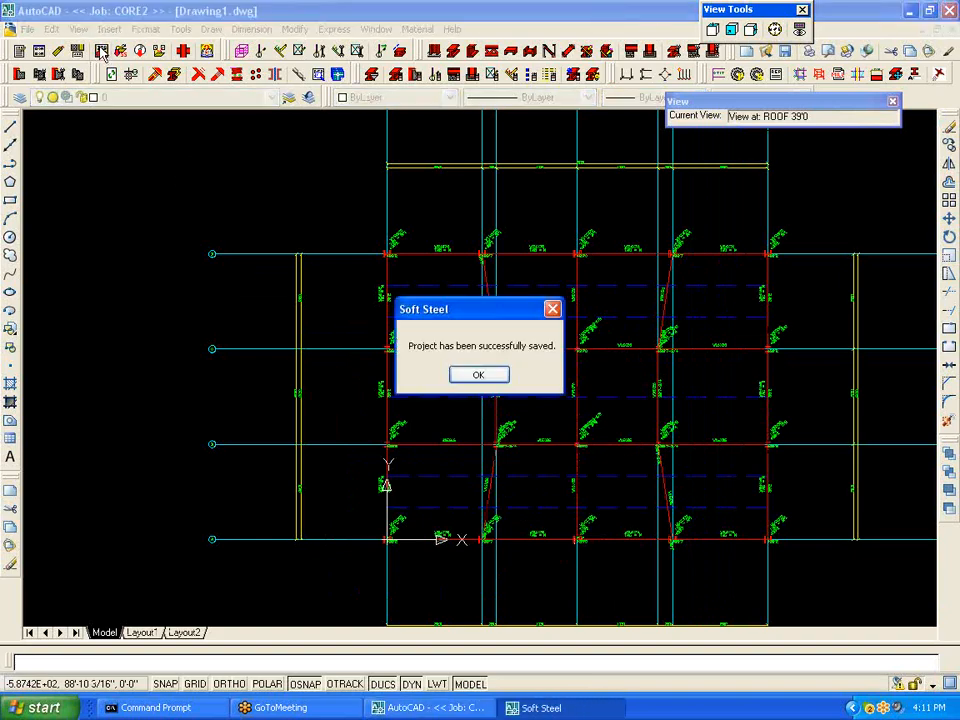
click(496, 376)
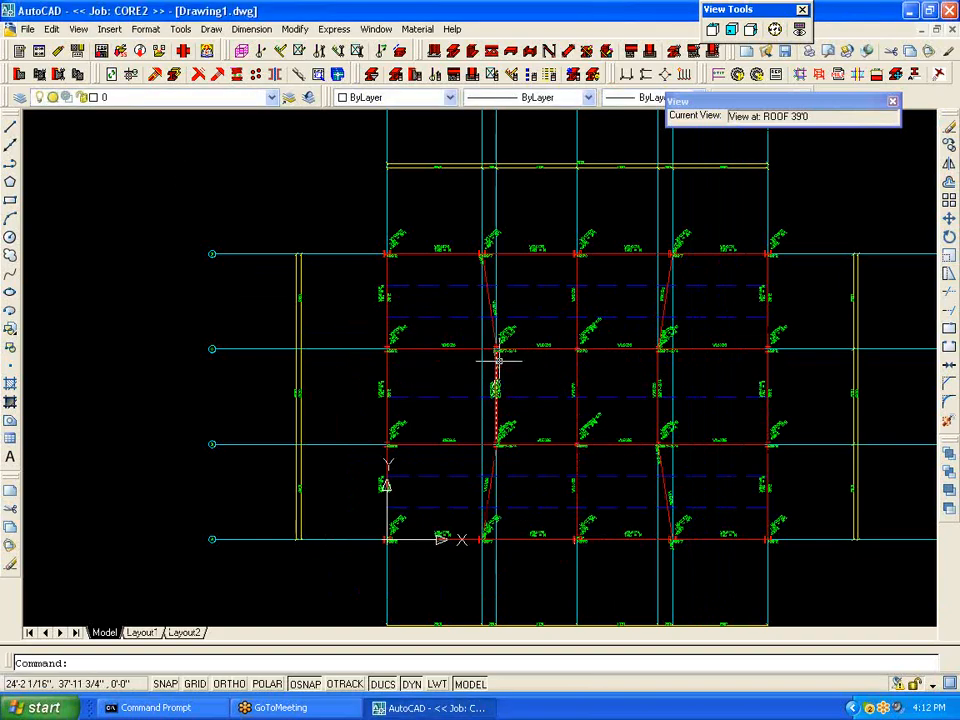
Step: Run Frame on the entire project, then read and close the resulting connection error list
click(818, 76)
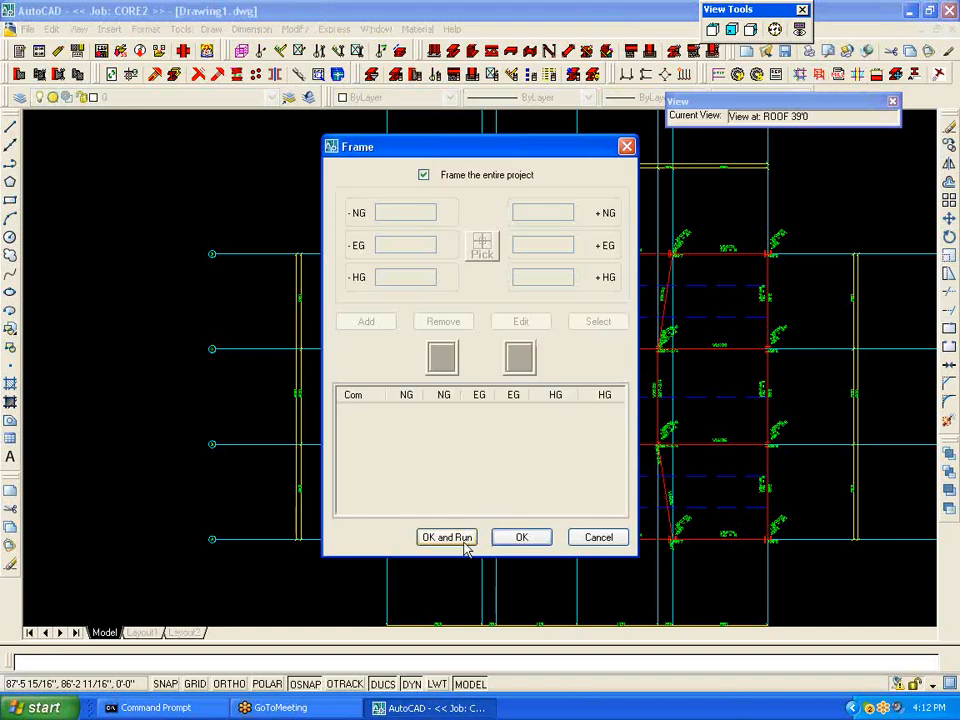
click(462, 540)
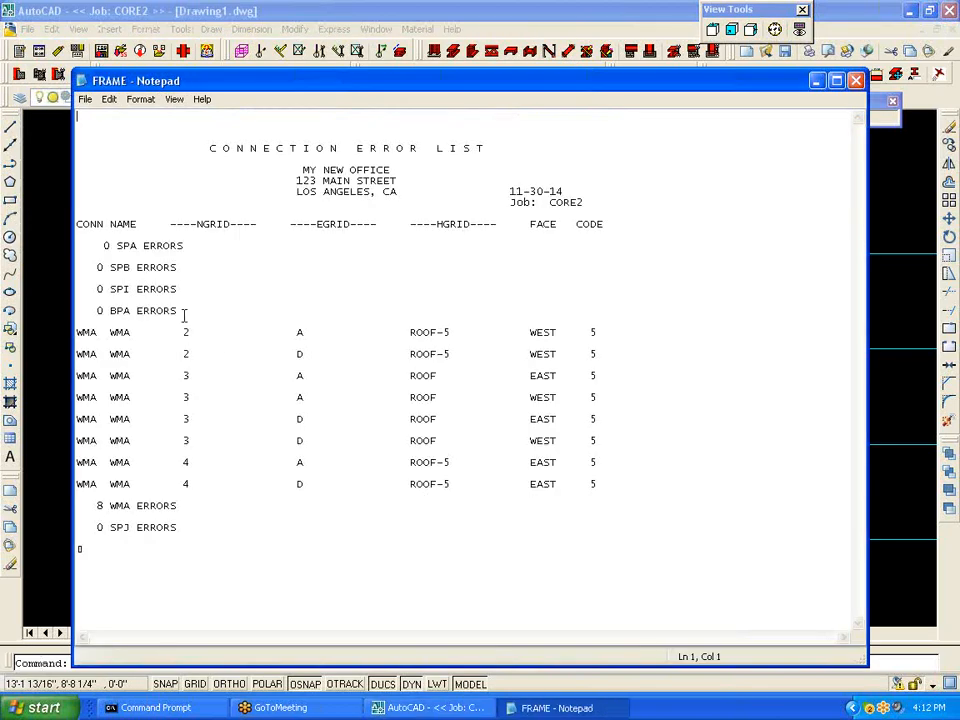
click(84, 100)
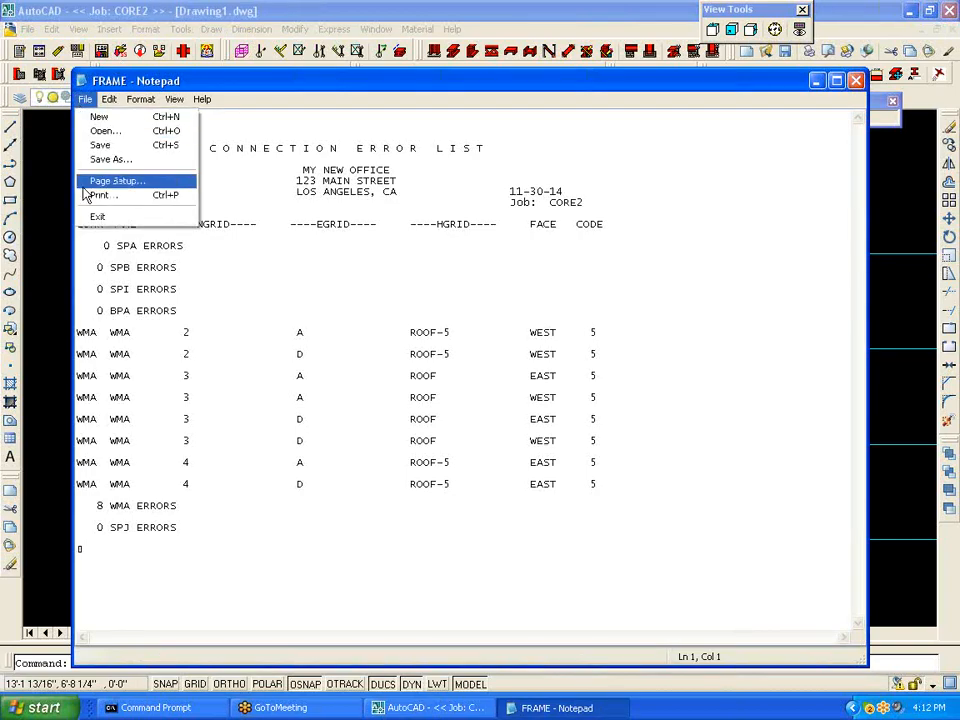
click(94, 214)
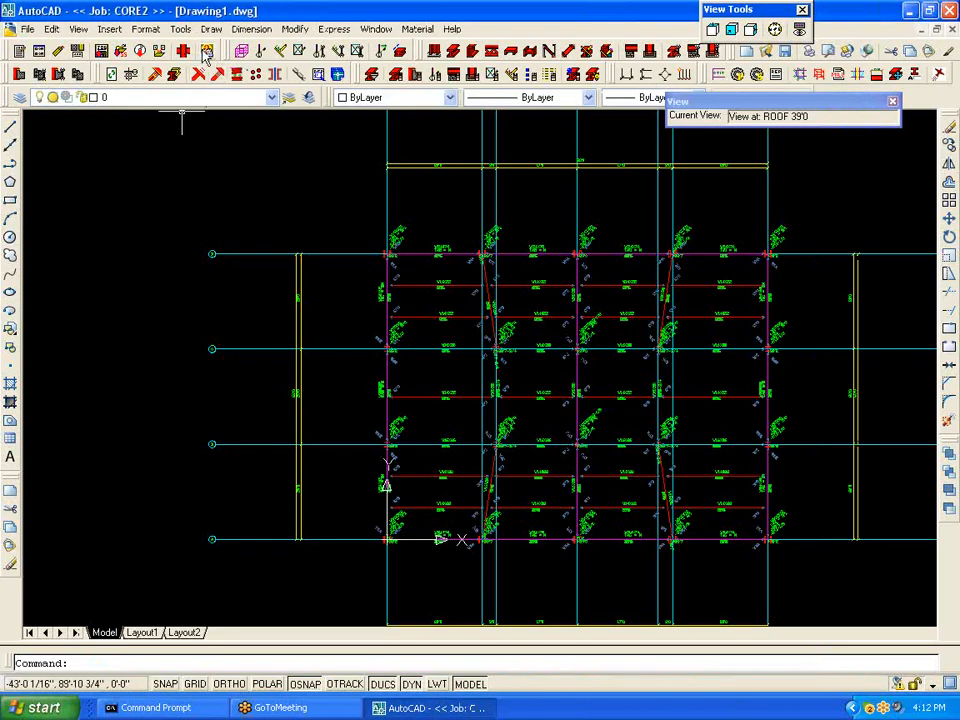
Step: Look up the welded moment WMA error codes in the Soft Steel help's troubleshooting section, then close the help
click(205, 52)
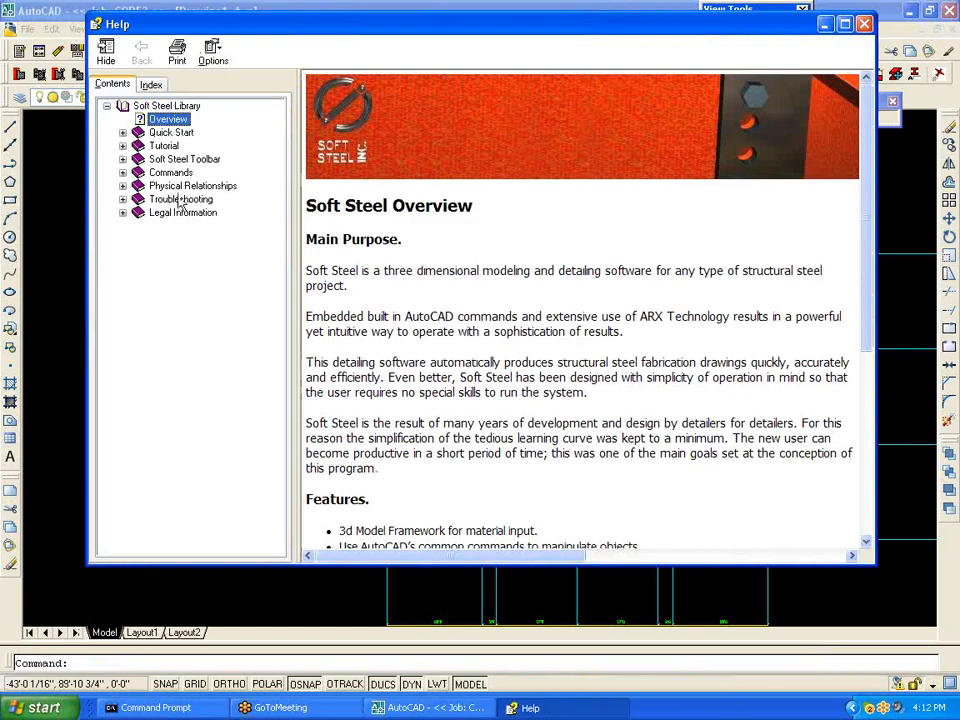
click(180, 199)
click(188, 213)
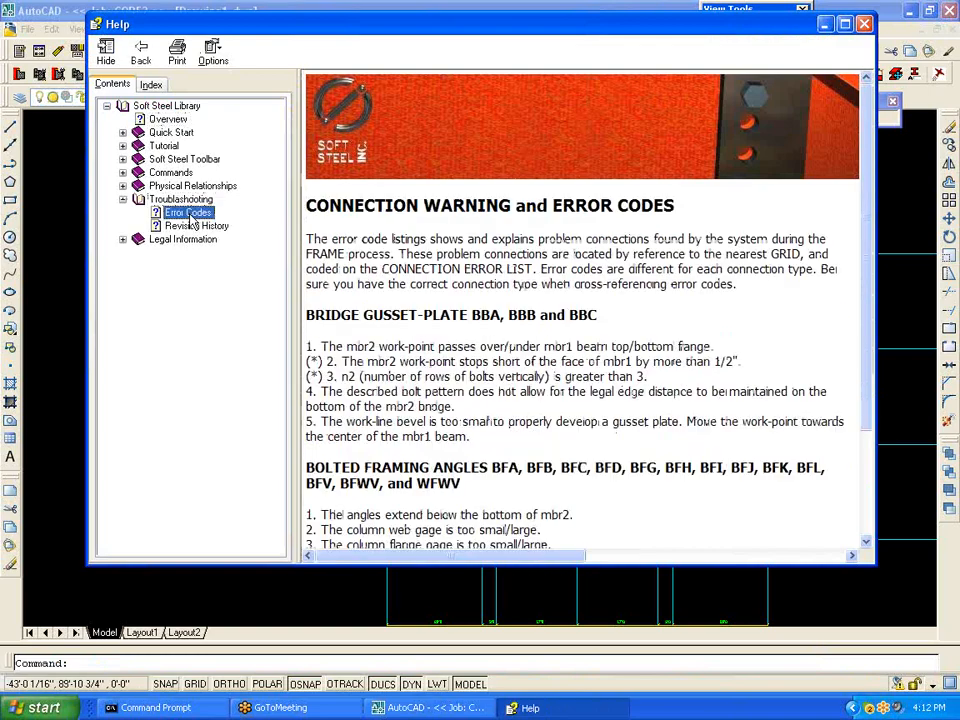
drag(866, 98, 893, 484)
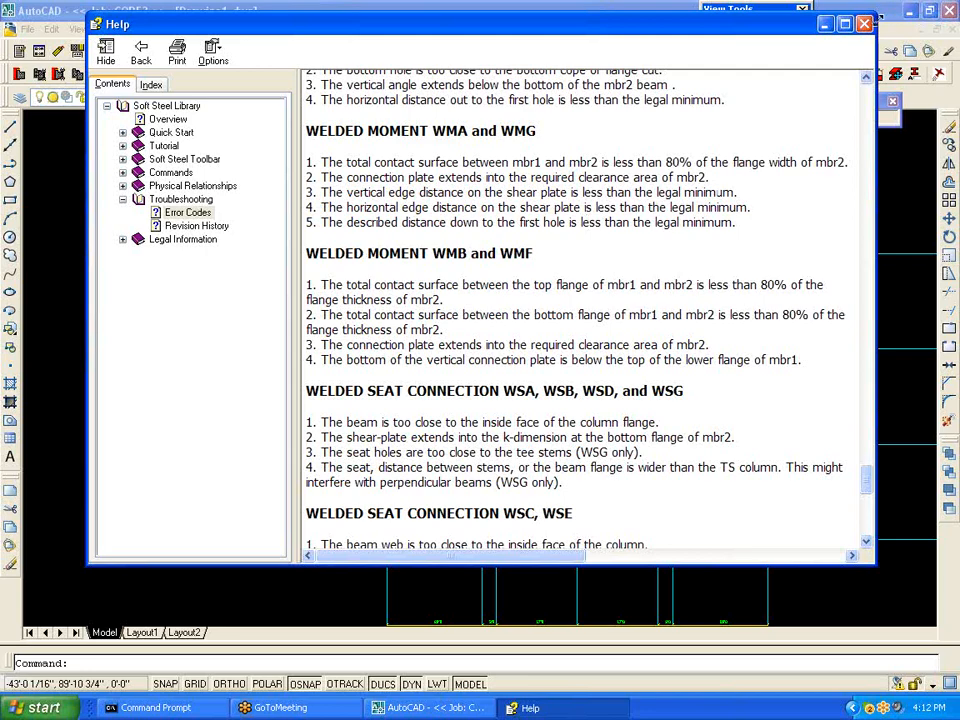
click(864, 24)
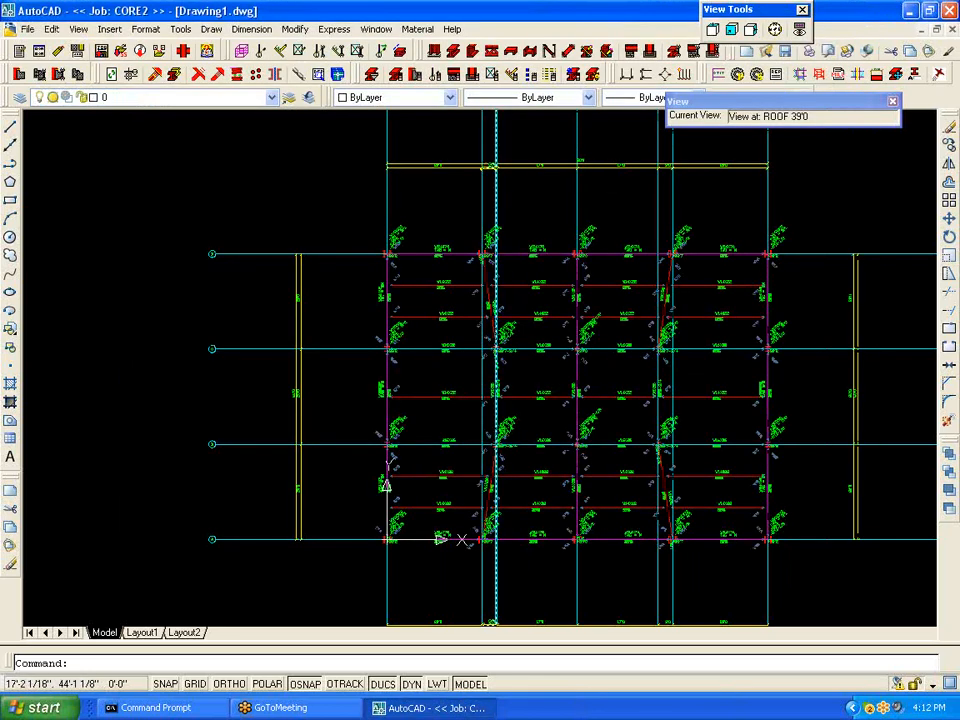
Step: Examine the connections at the W12X96 column in the roof plan, then switch the view to the 2ND 12'6 level
scroll(396, 482, up, 8)
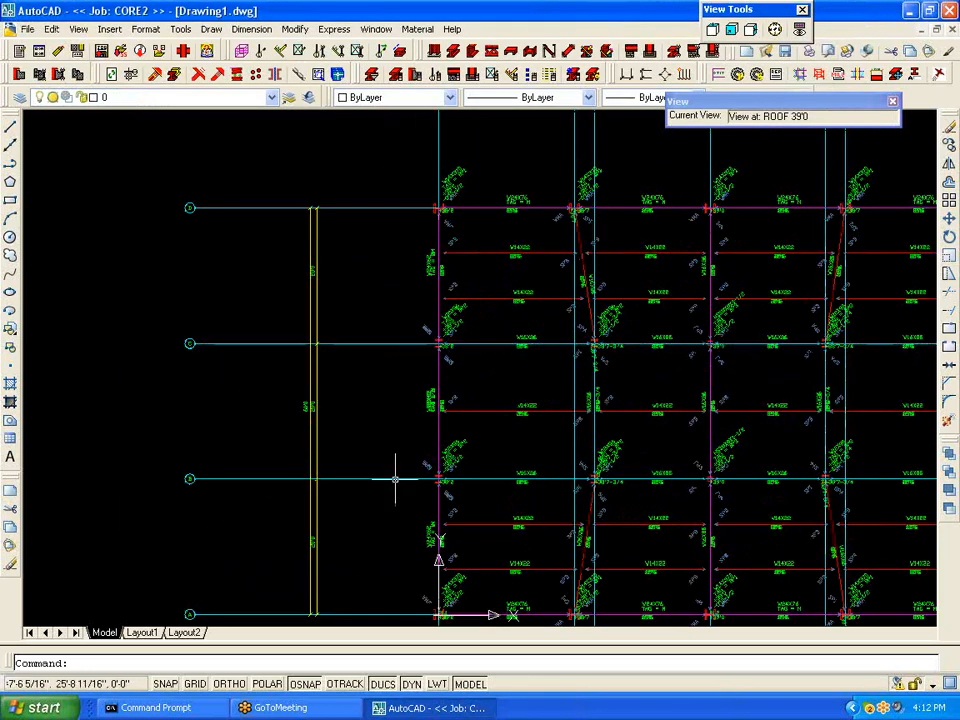
scroll(435, 394, down, 3)
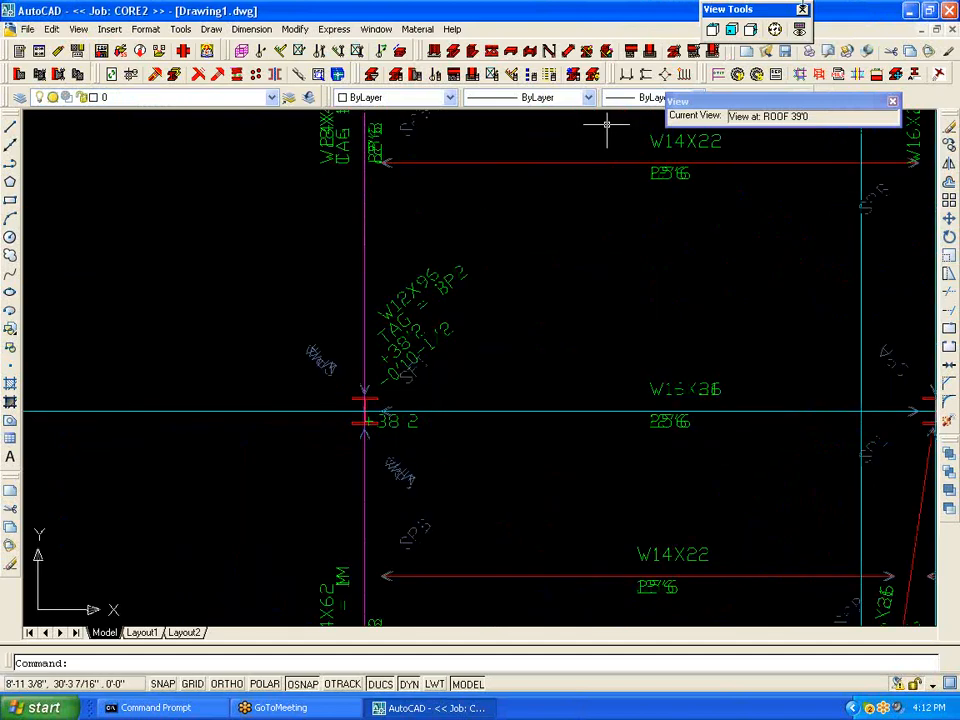
click(774, 30)
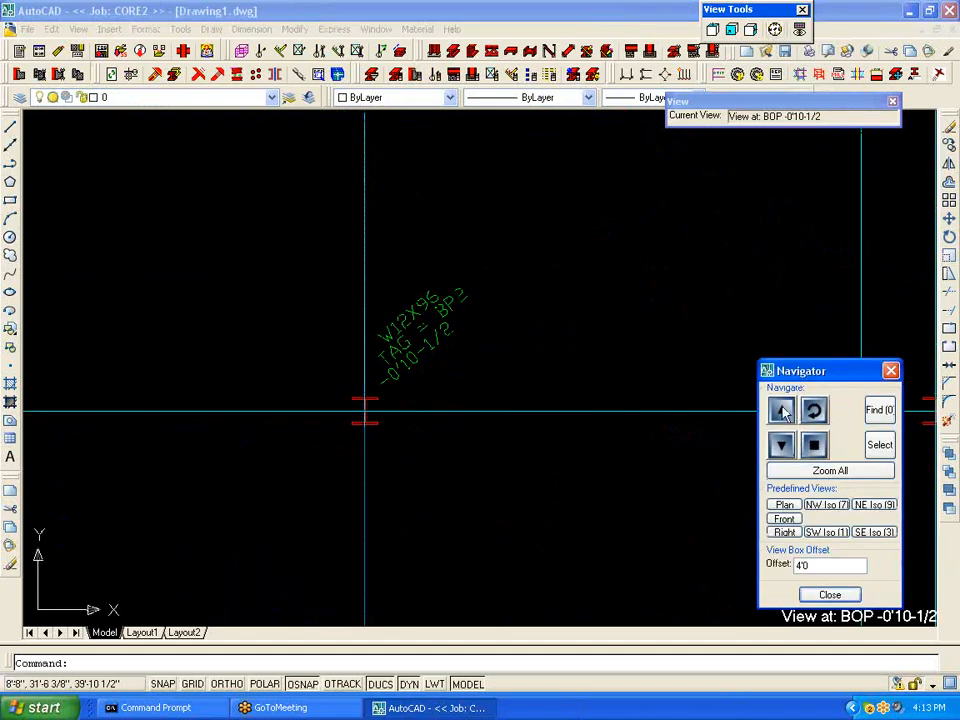
click(783, 413)
click(830, 594)
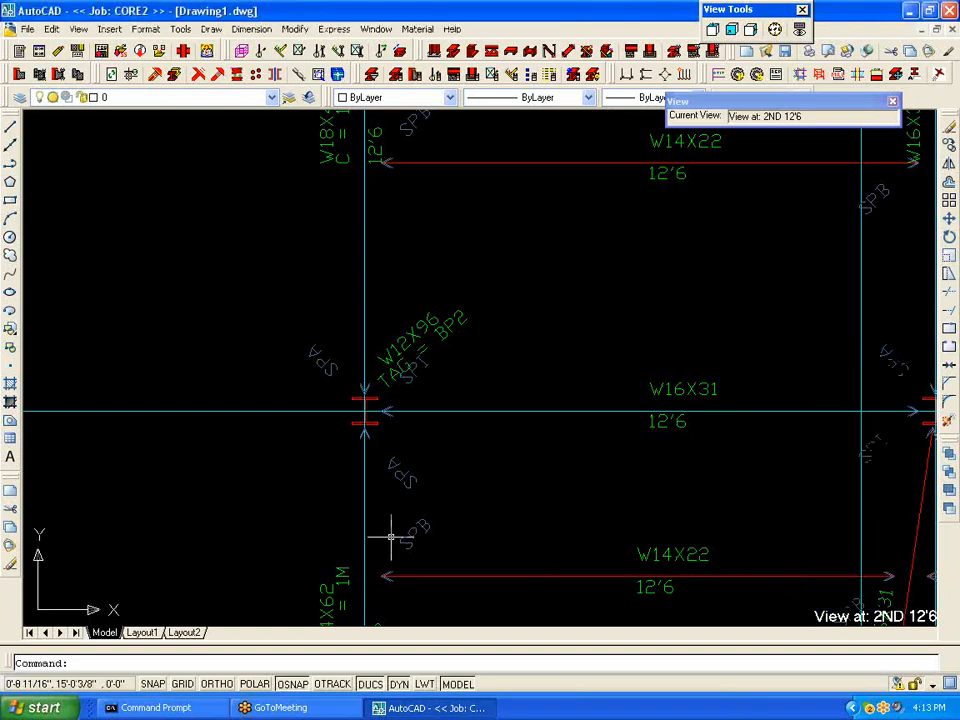
Step: Inspect the connection marks at the W12X96 and HSS8X8 columns in the second-floor plan
scroll(396, 482, up, 5)
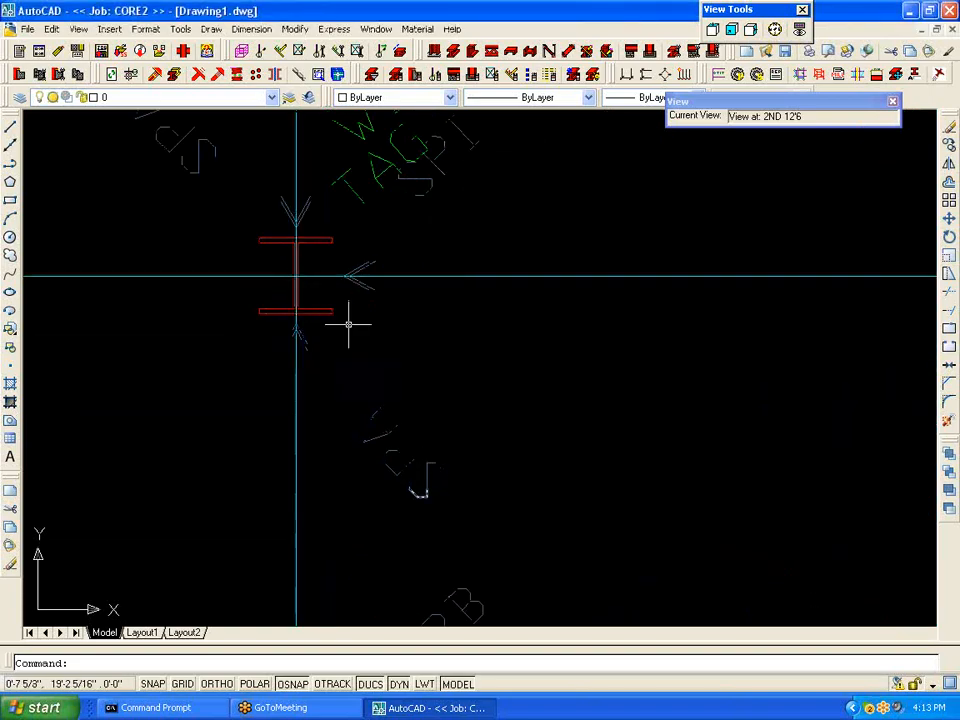
scroll(425, 205, down, 5)
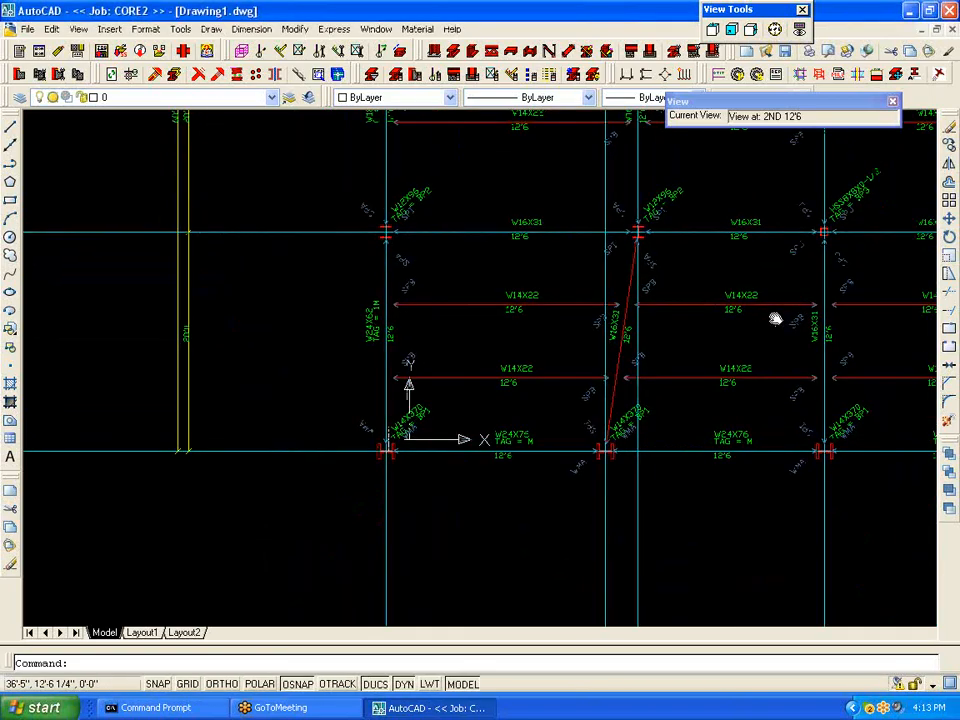
middle_drag(775, 318, 446, 426)
scroll(517, 289, up, 5)
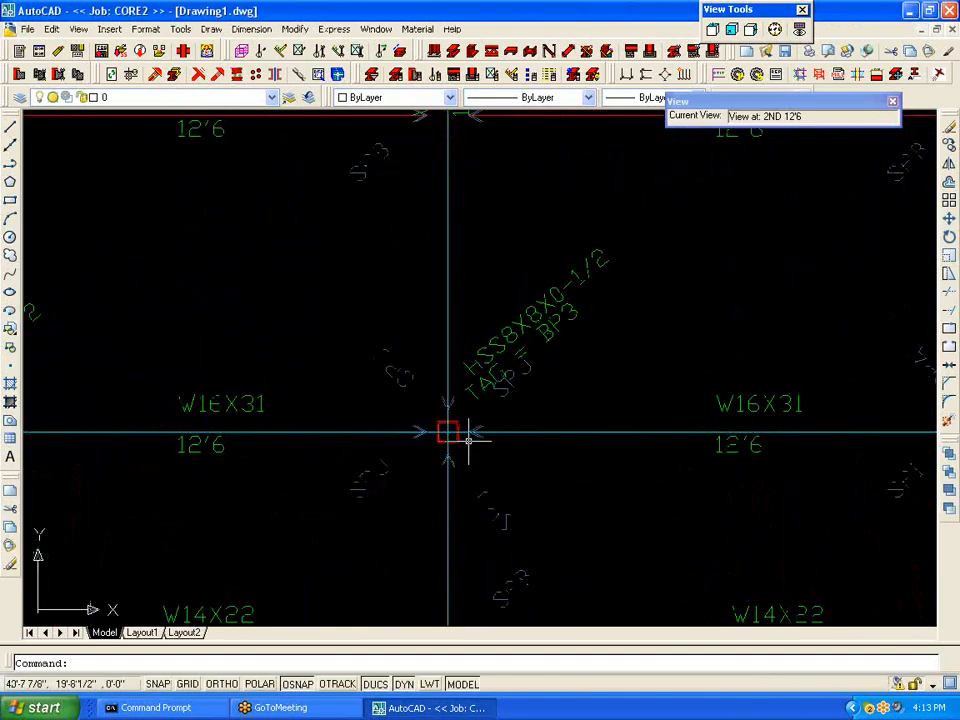
Step: Add a new bolted framing angle connection of type BFA to the job's connection list and name it BFA
scroll(428, 510, down, 5)
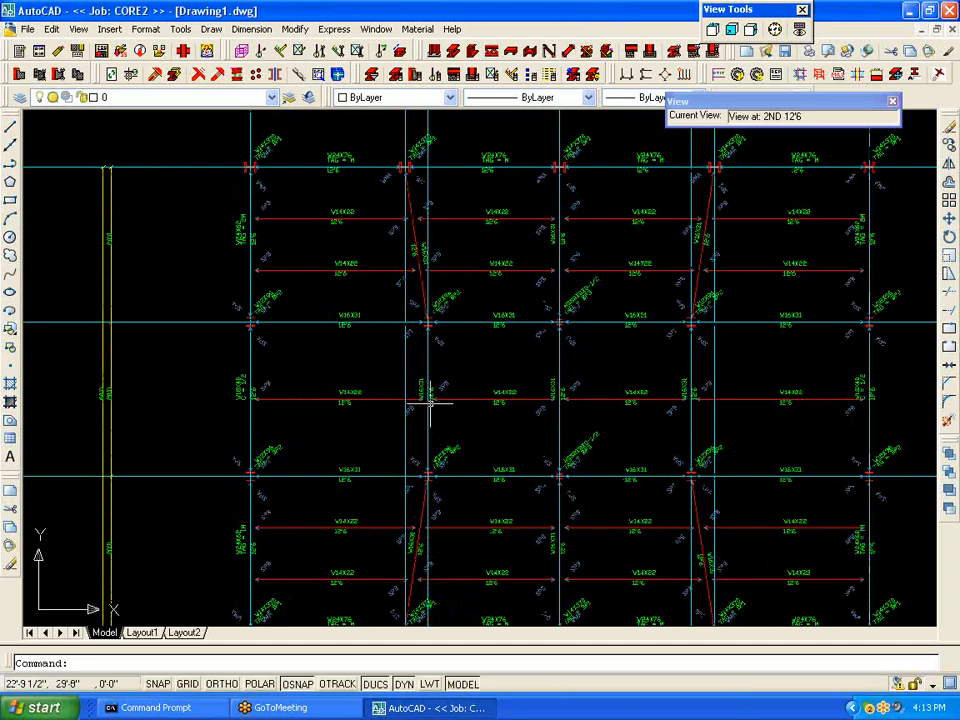
scroll(430, 400, up, 3)
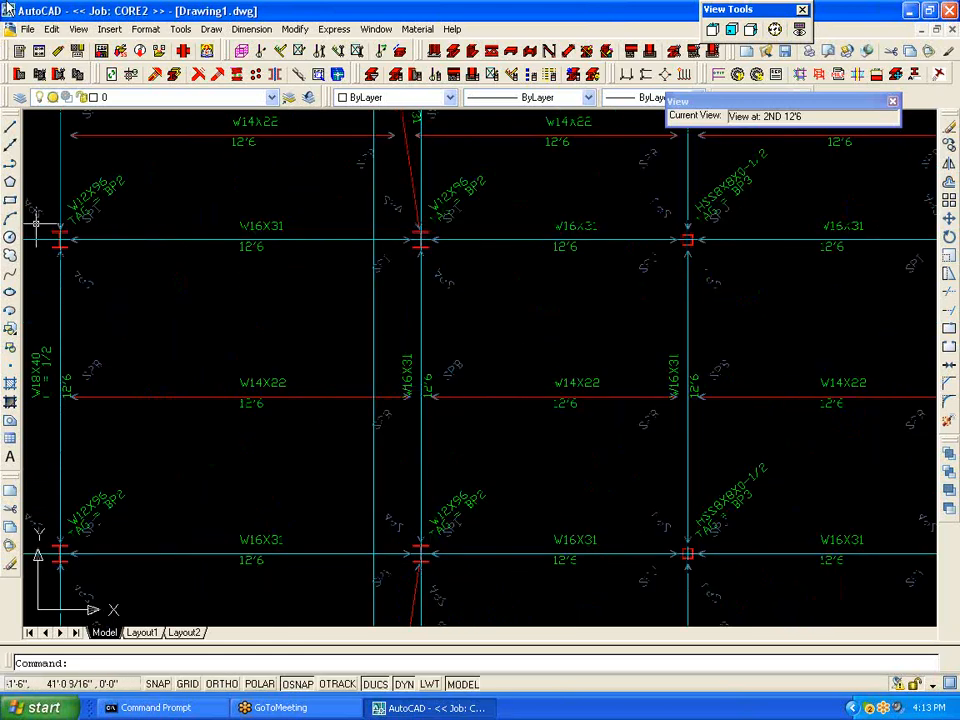
click(16, 76)
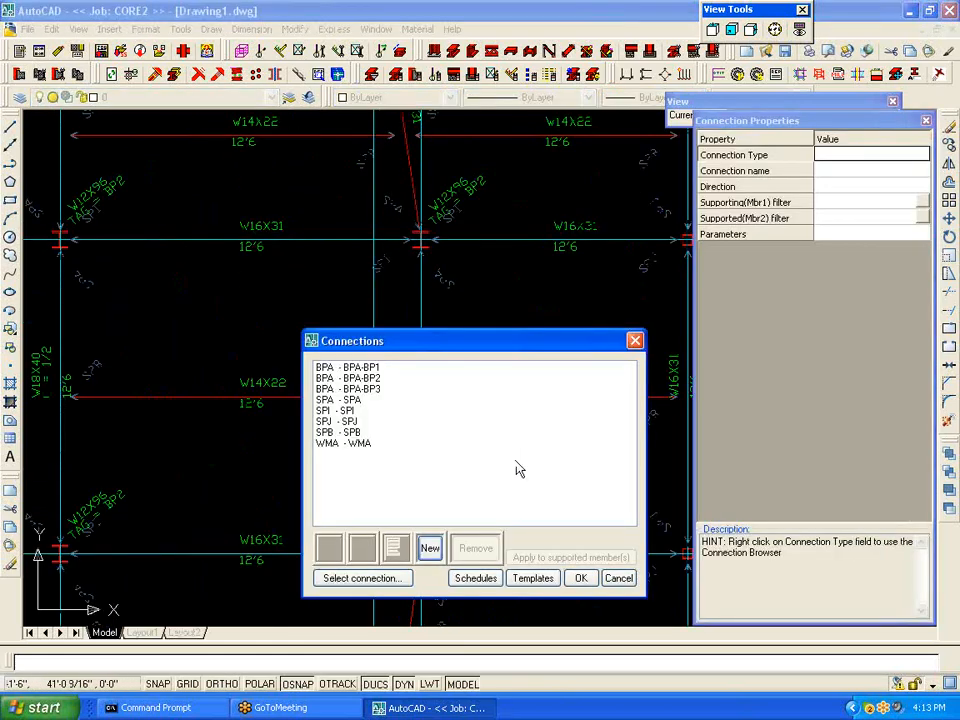
click(430, 549)
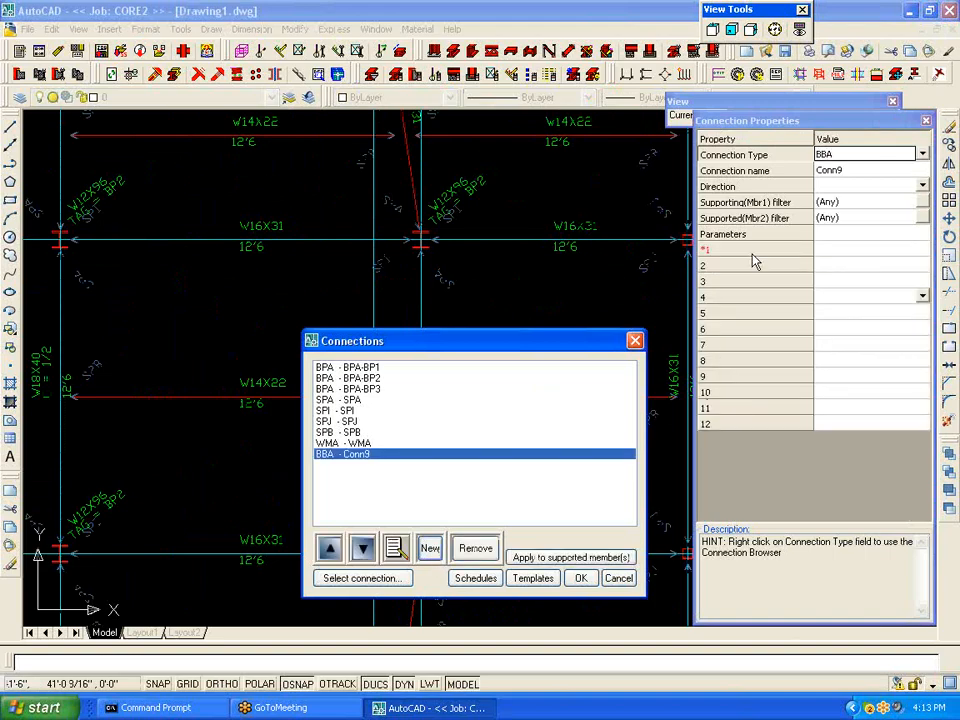
right_click(830, 157)
double_click(552, 240)
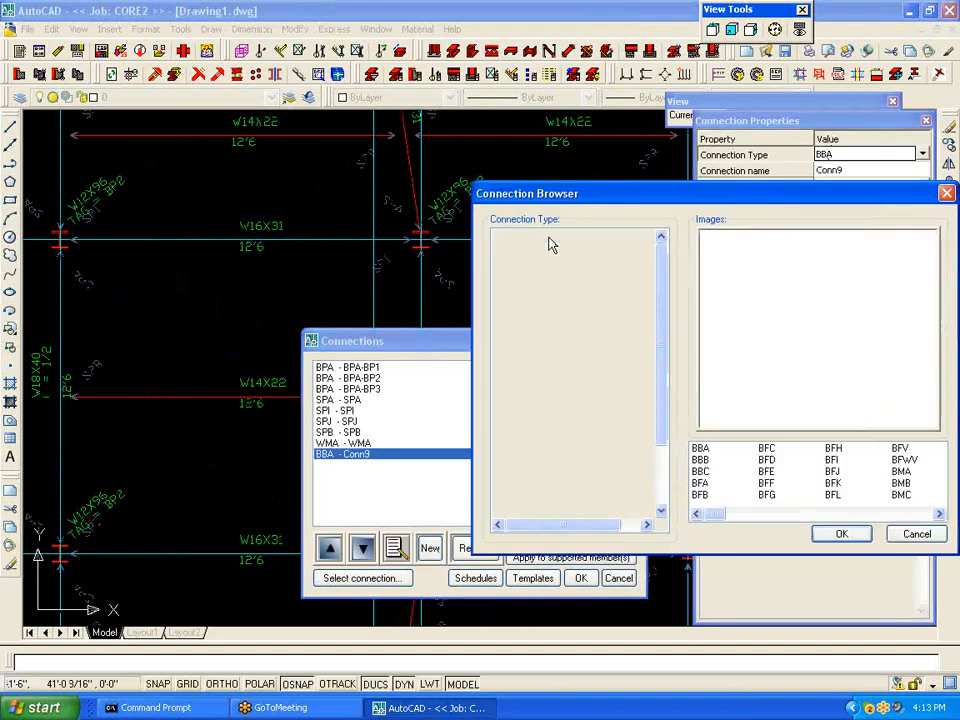
click(592, 315)
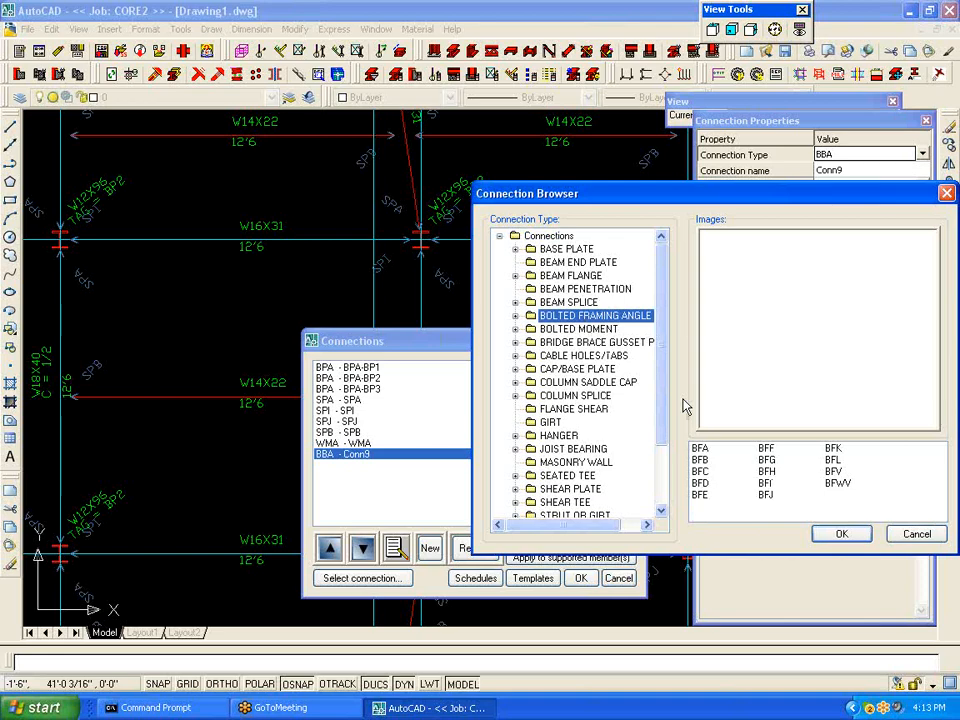
click(701, 450)
click(841, 534)
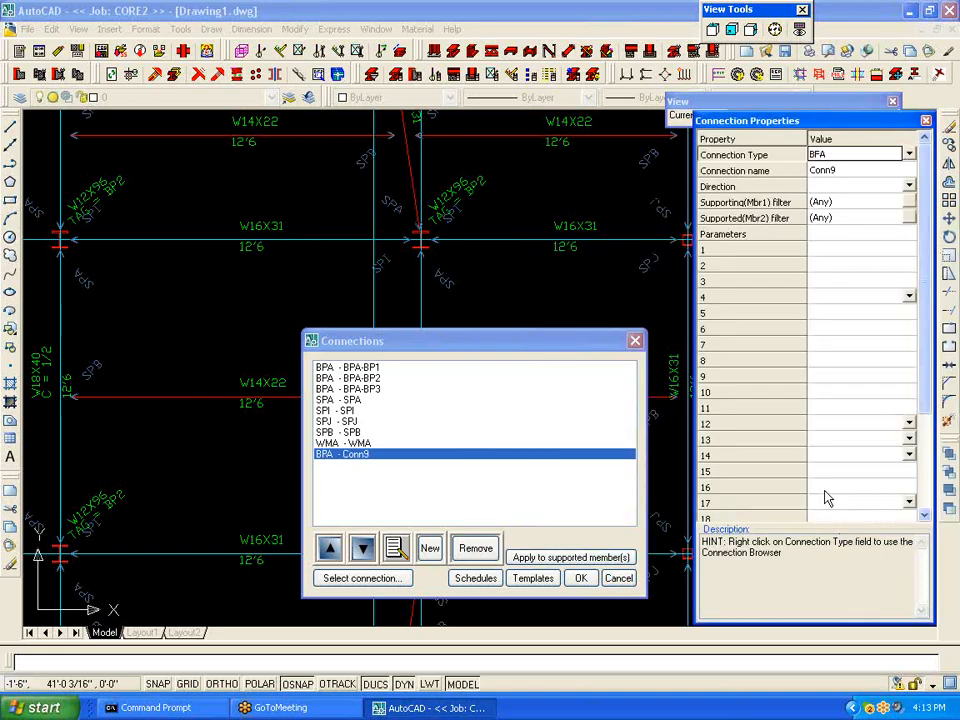
click(846, 172)
text(BFa)
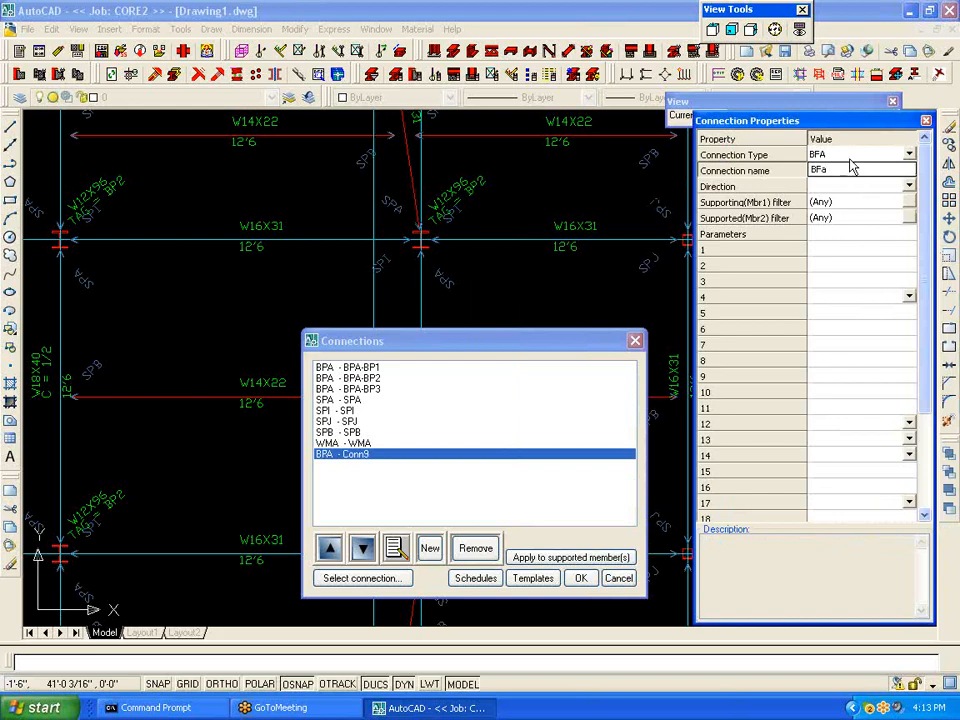
key(BackSpace)
Step: Set both the supporting and supported member filters of the BFA connection to member kind BEAM
click(911, 202)
click(785, 293)
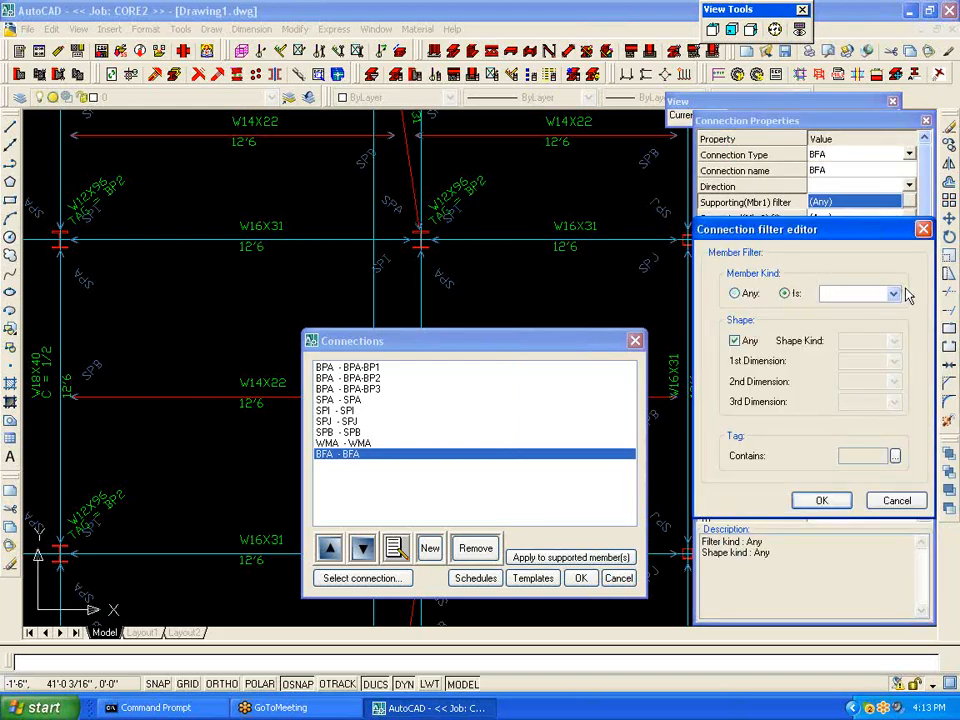
click(893, 293)
click(834, 310)
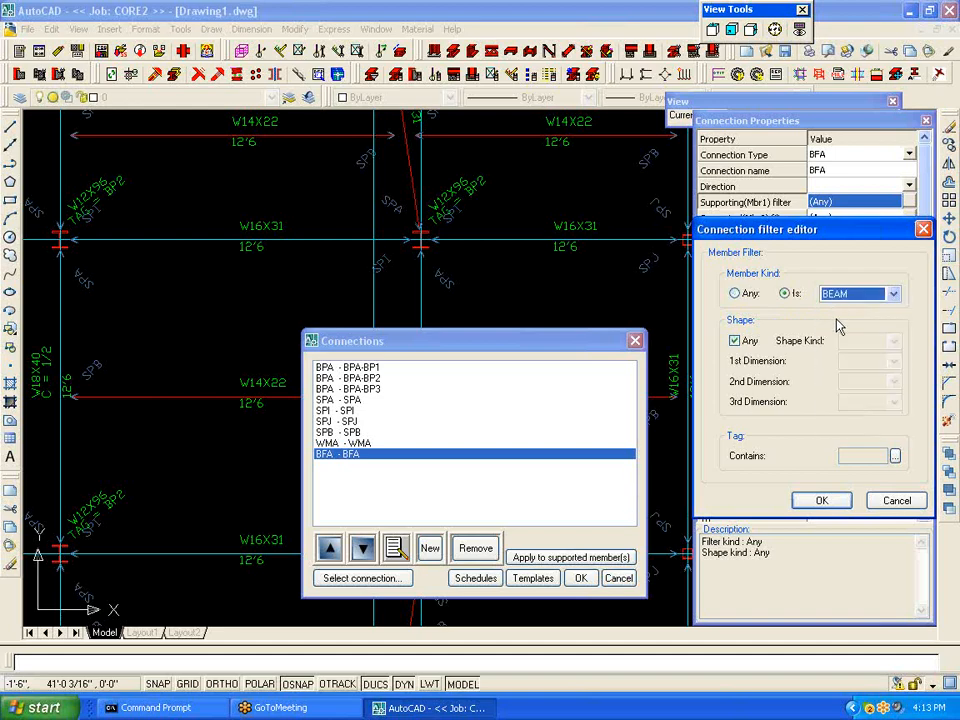
click(826, 501)
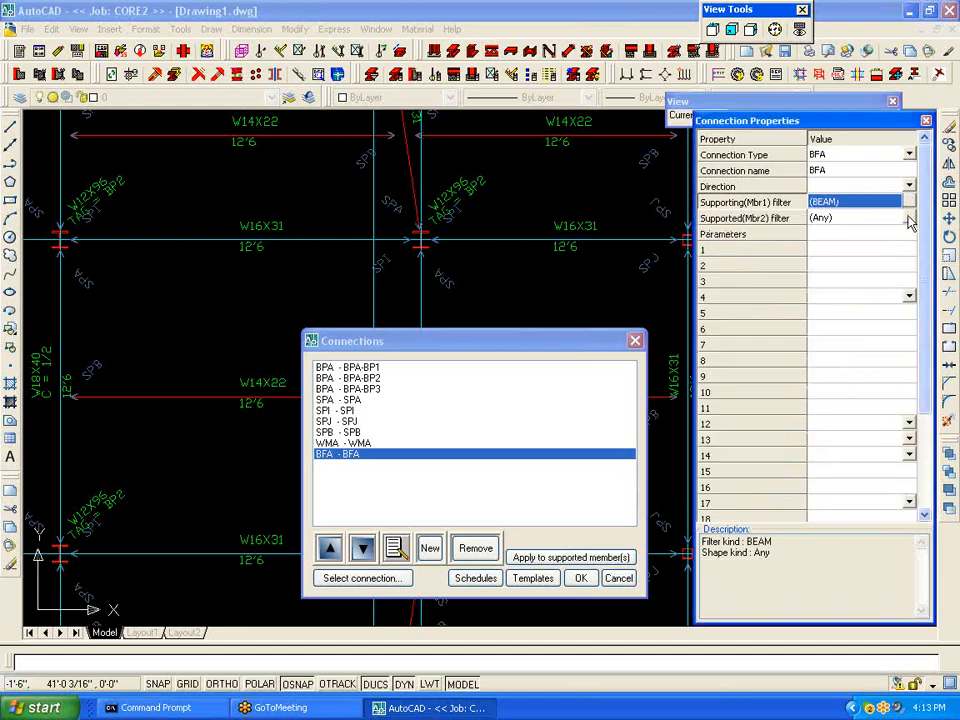
click(911, 218)
click(786, 293)
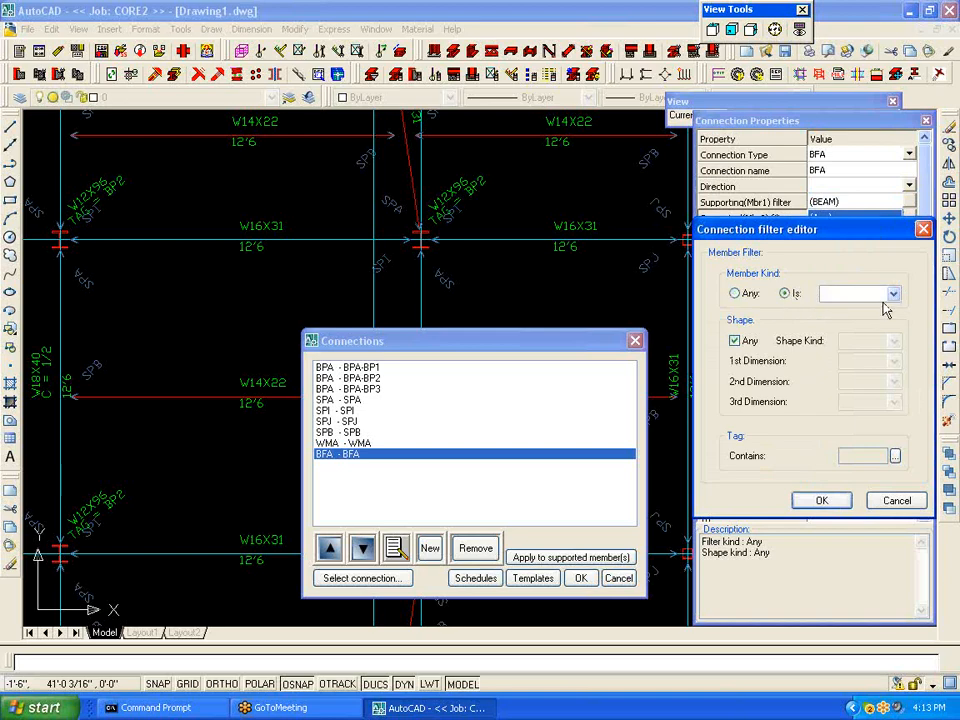
click(894, 294)
click(845, 307)
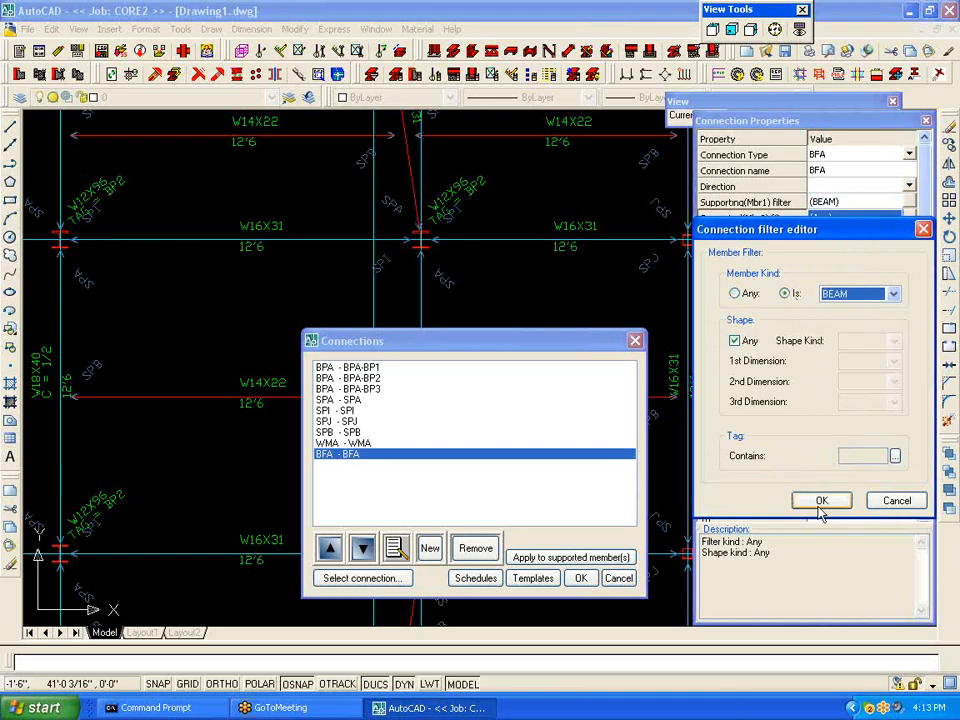
click(818, 502)
Step: Set the BFA connection's number of rows to CS1 and its angle thickness to 5/16
click(843, 250)
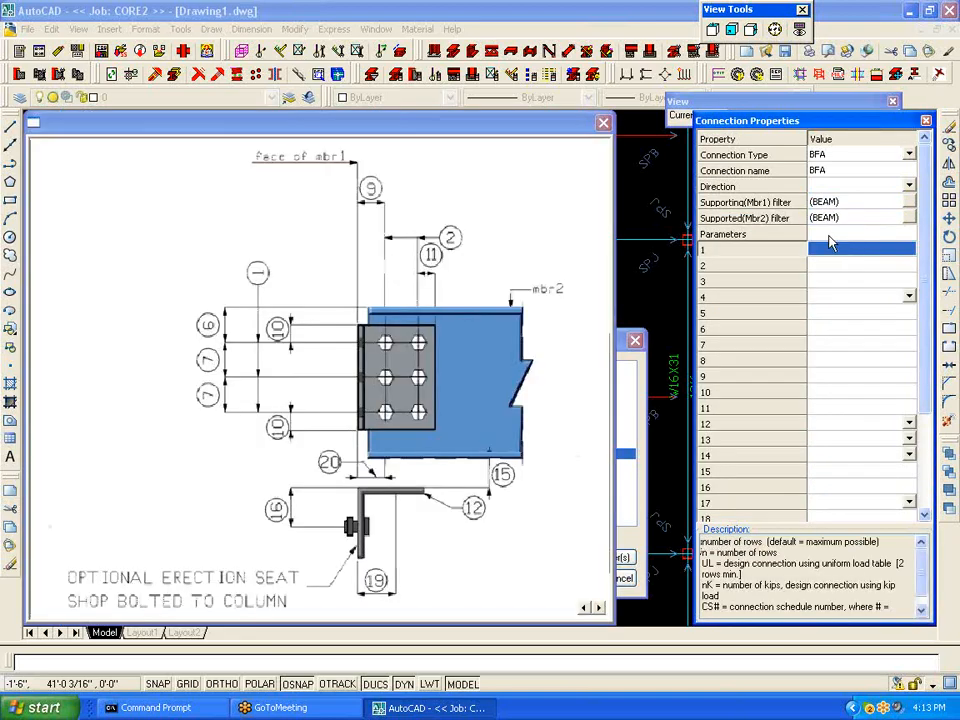
text(CS1)
click(834, 266)
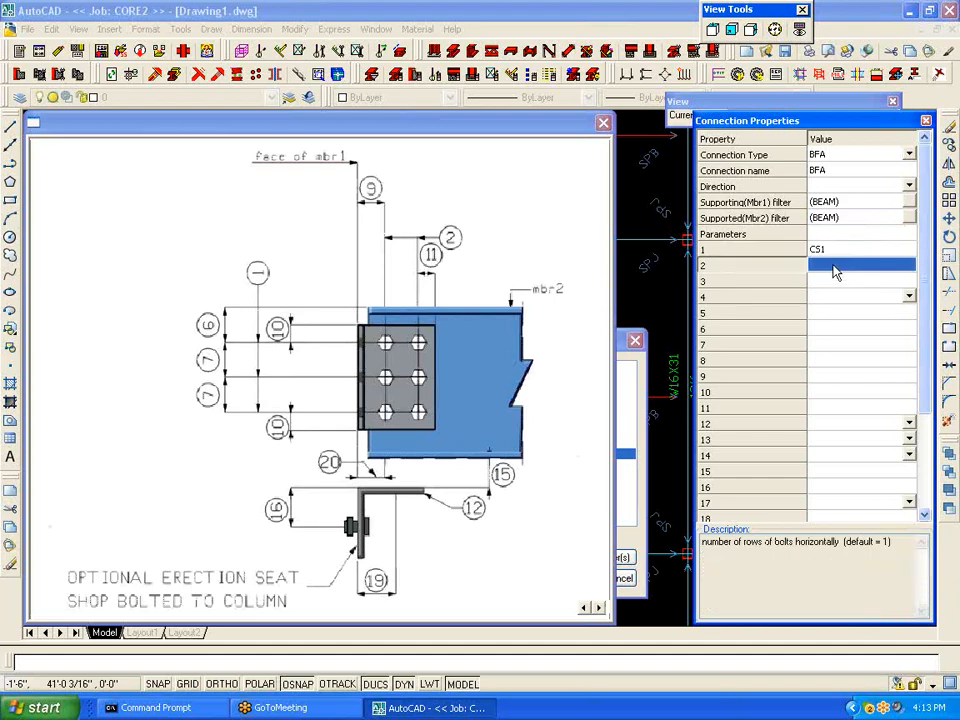
click(830, 282)
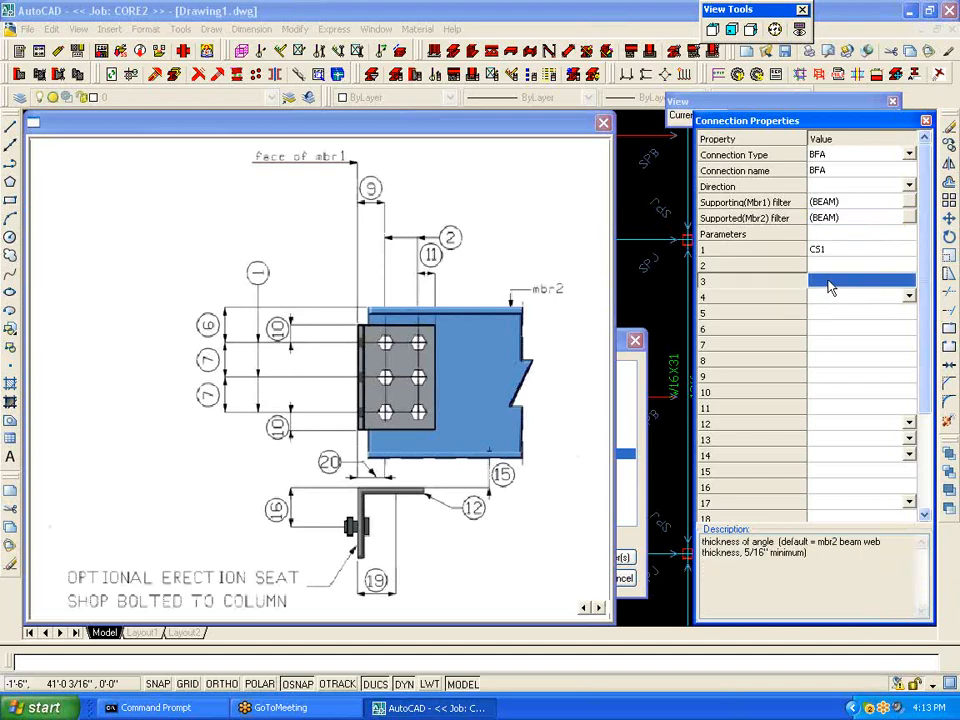
text(5/16)
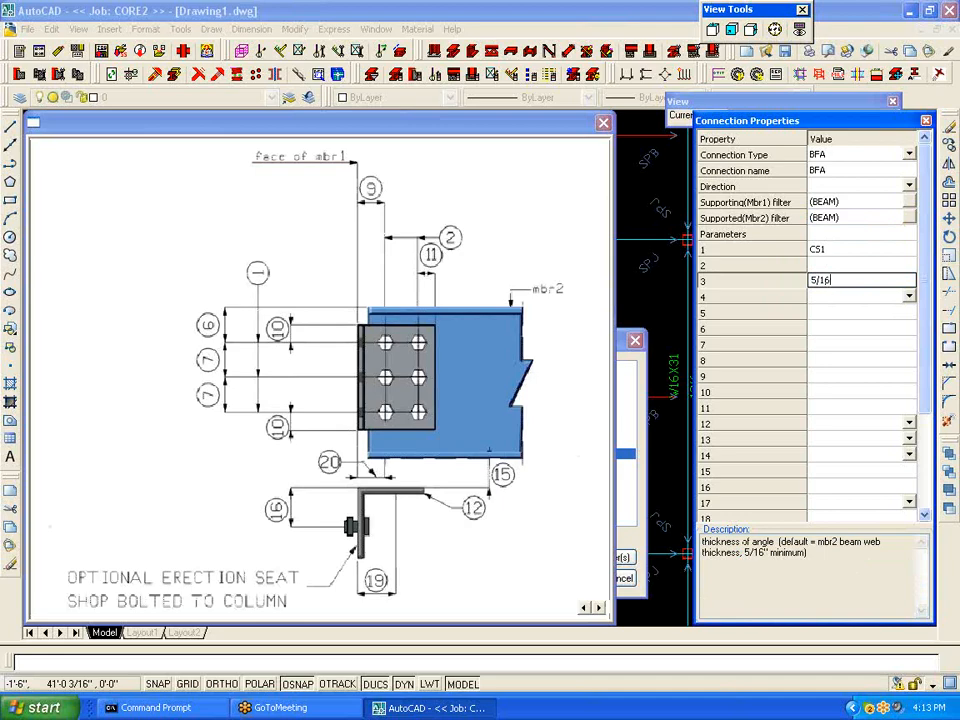
click(816, 180)
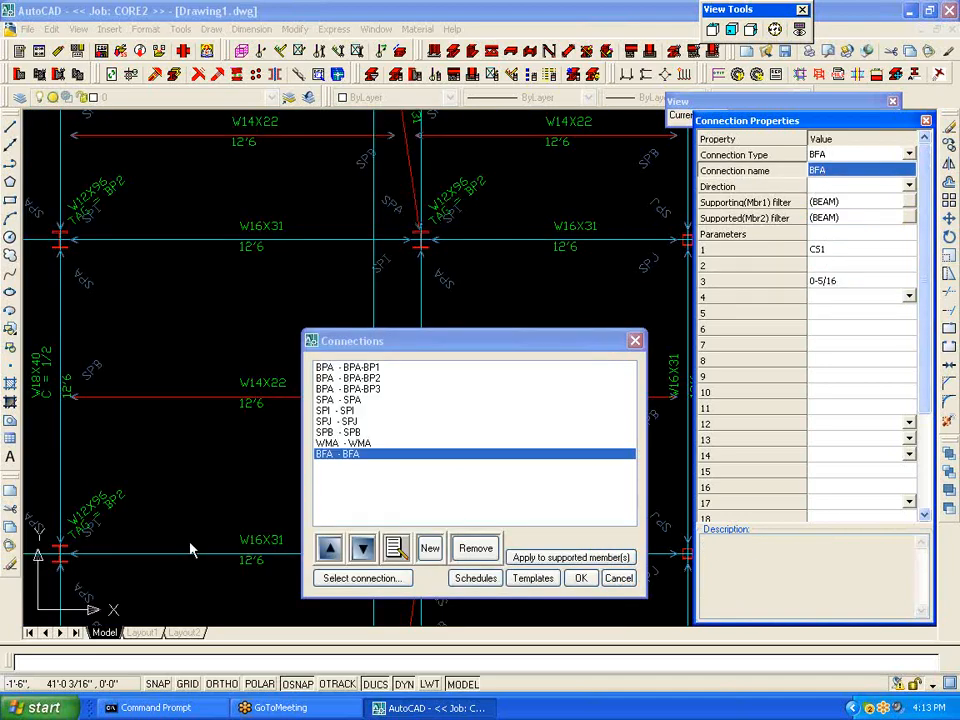
Step: Apply the BFA connection to both ends of the four W14X22 beams in the middle bay row, replacing their current connections
click(560, 558)
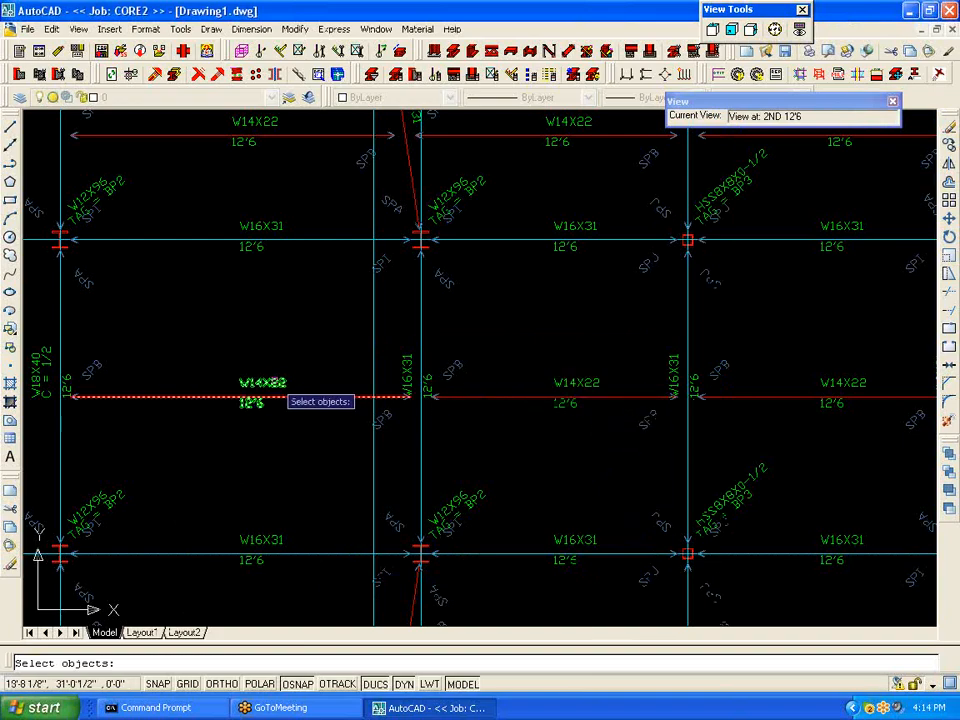
scroll(272, 388, down, 2)
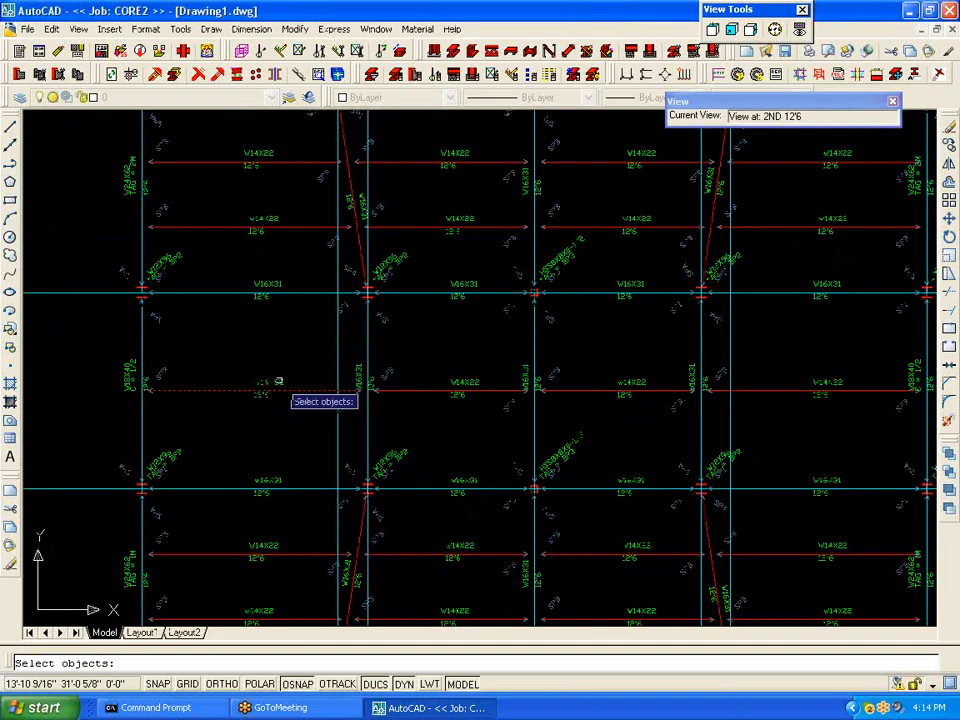
click(462, 390)
click(625, 388)
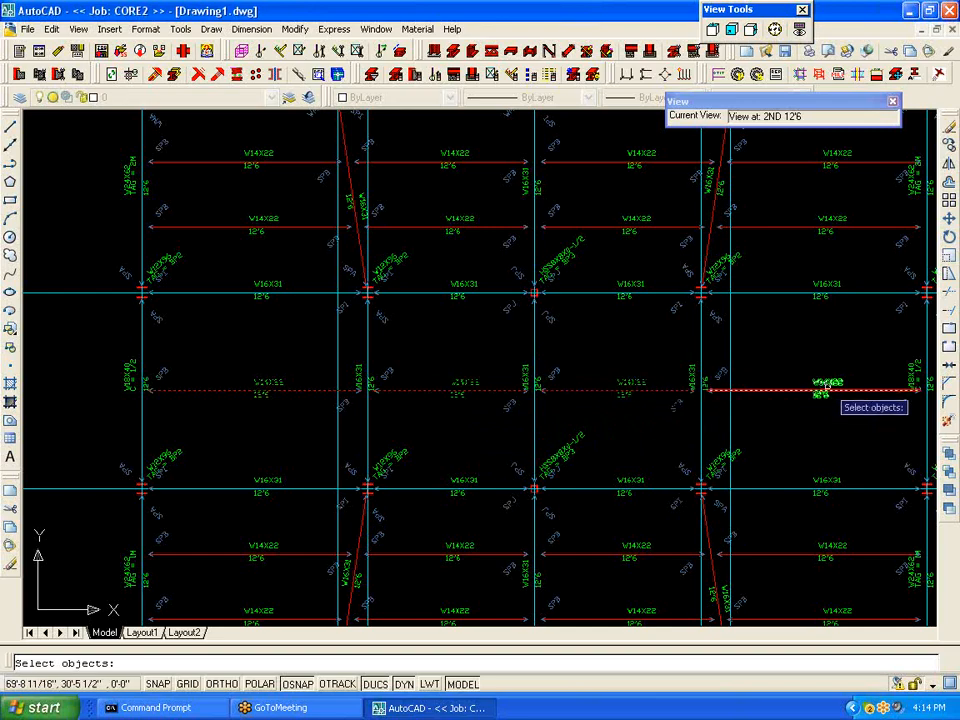
click(826, 390)
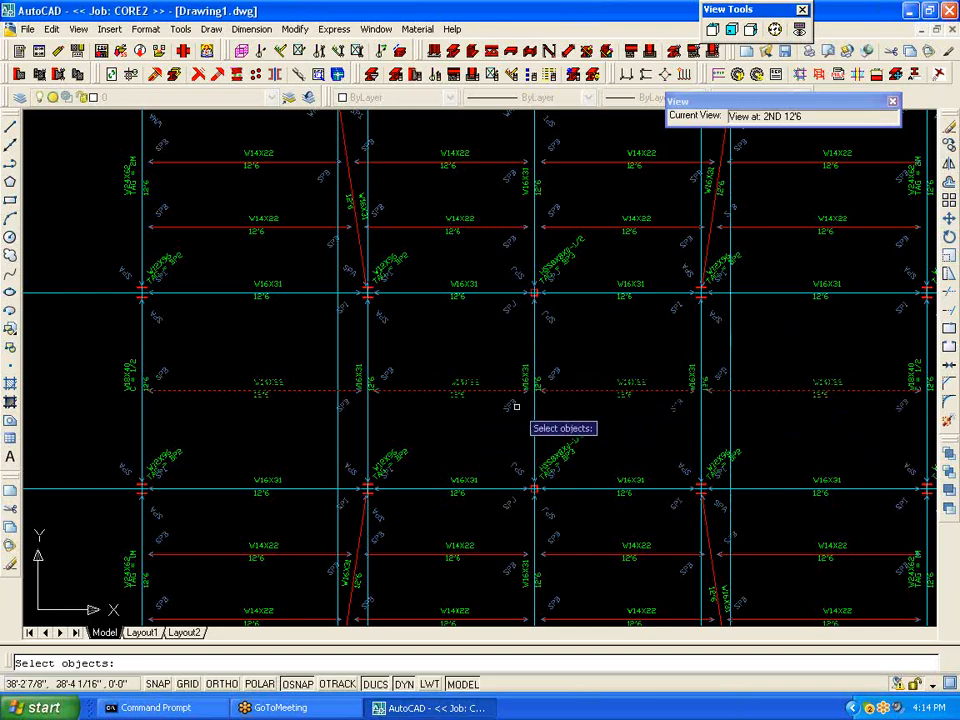
key(Return)
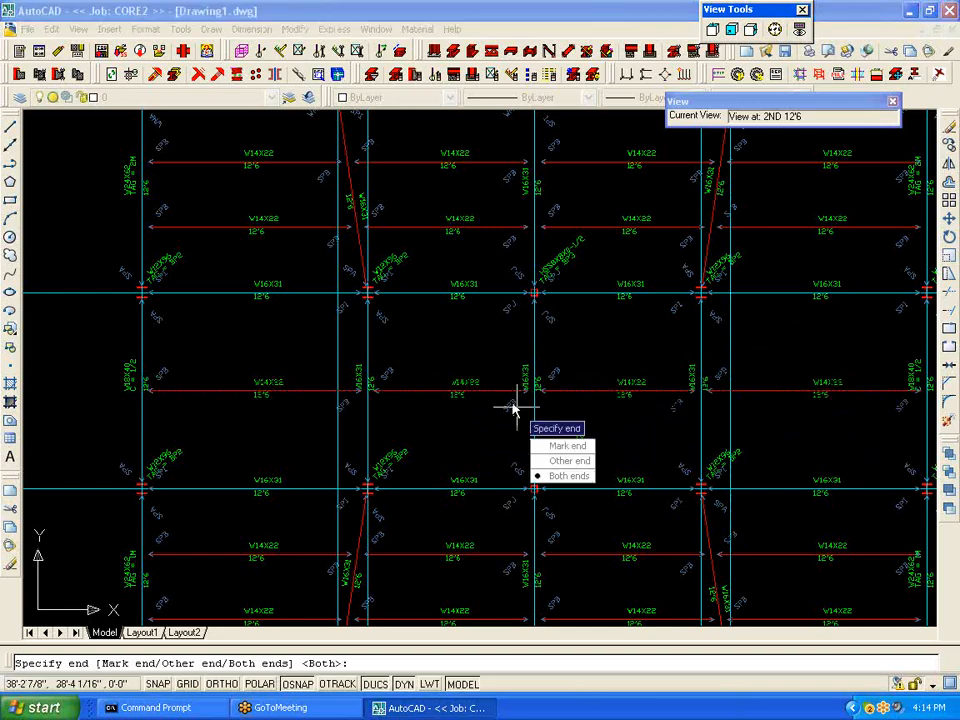
click(380, 661)
key(Return)
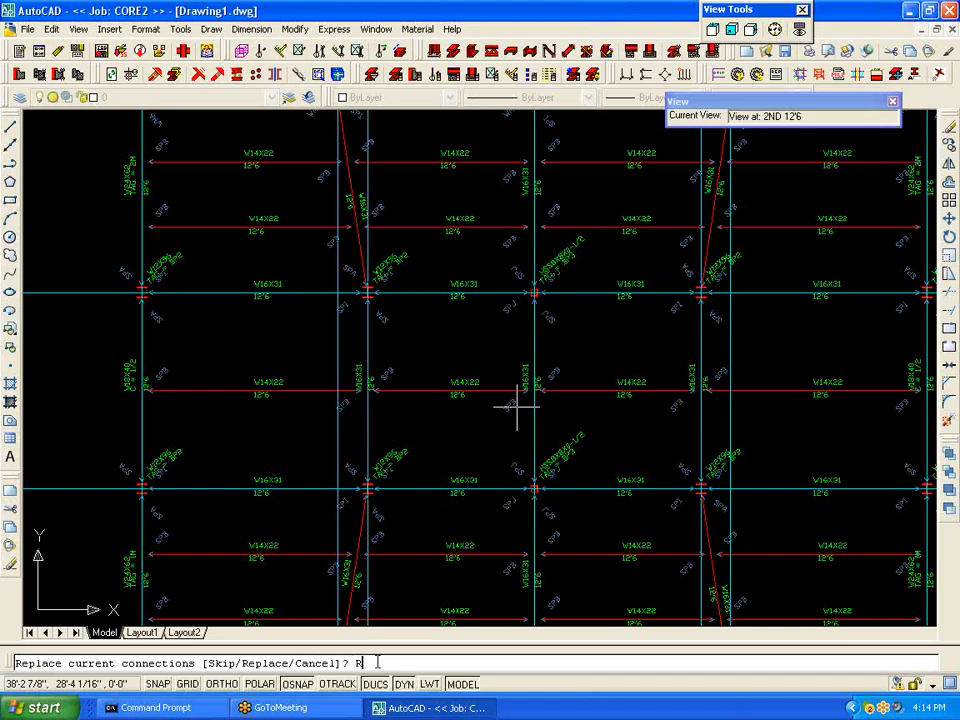
text(R)
key(Return)
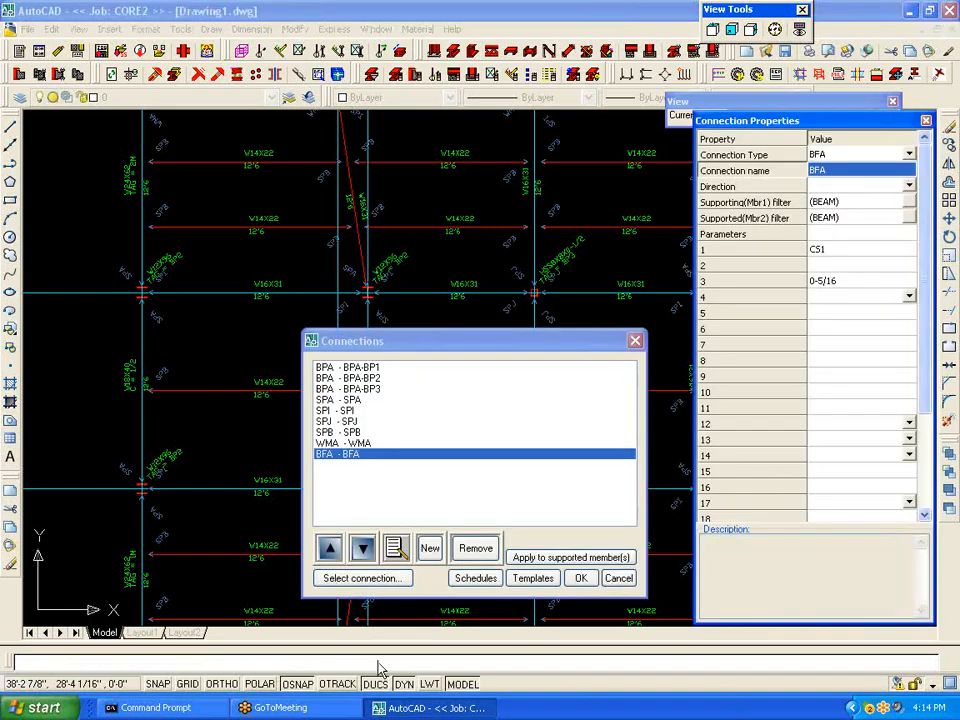
click(579, 576)
Step: Move the two inner W14X22 beams of the middle row to EG location B+10'3 at both the mark end and other end
scroll(375, 393, up, 5)
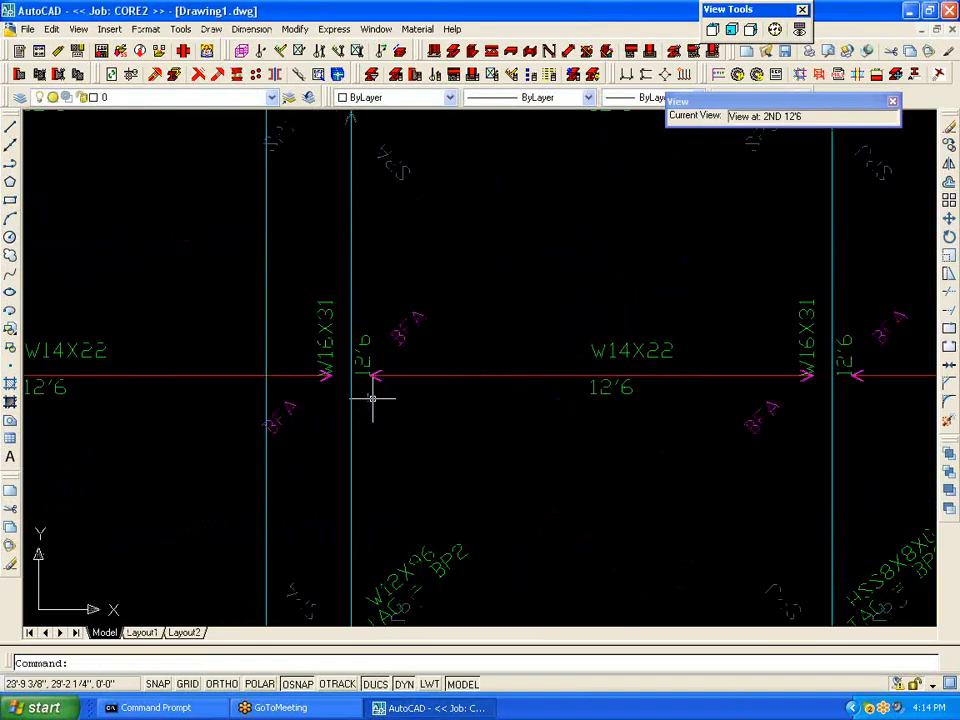
scroll(372, 398, down, 5)
scroll(375, 395, up, 3)
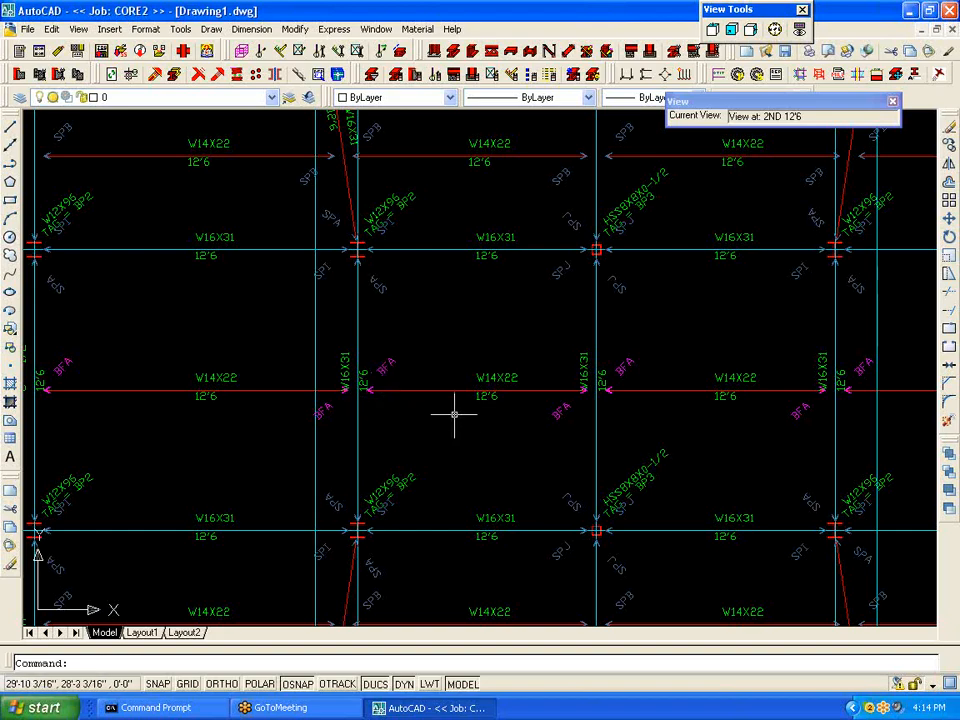
click(677, 51)
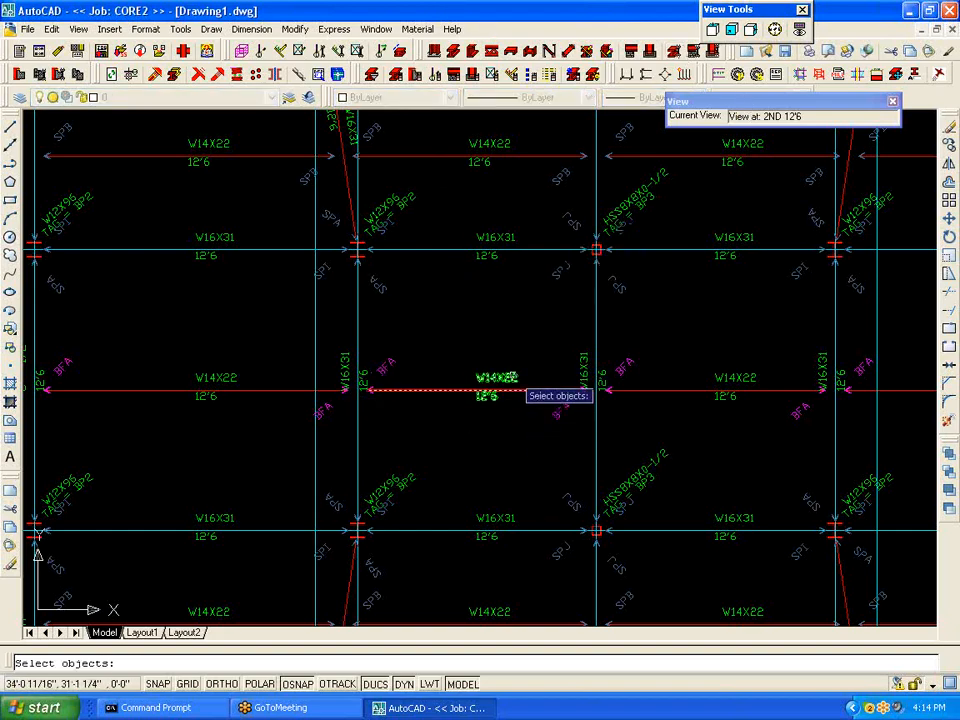
click(514, 390)
click(710, 388)
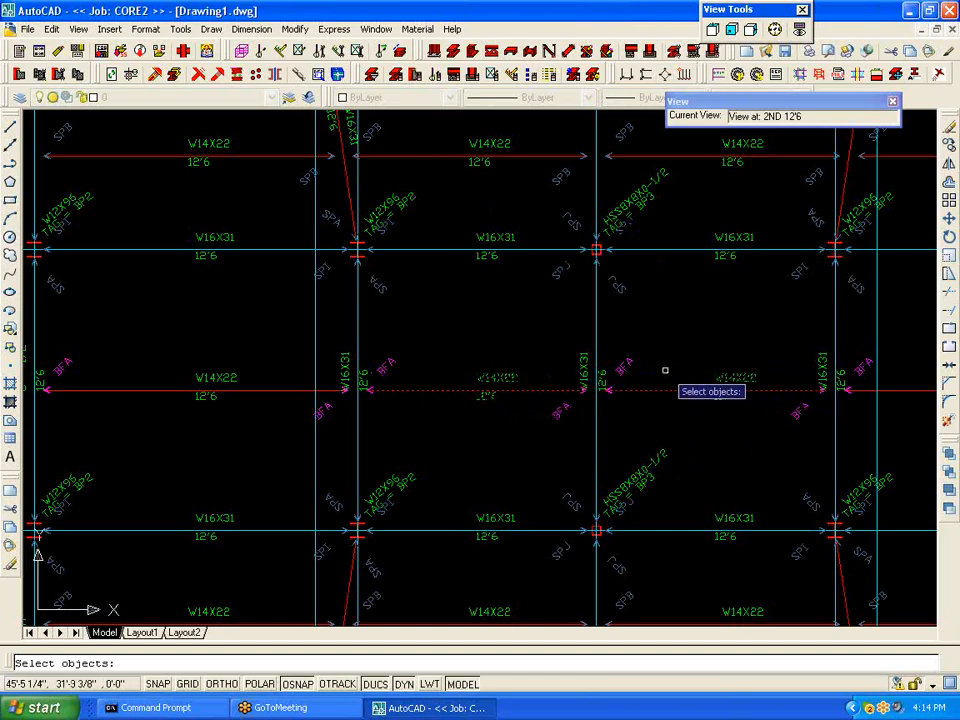
key(Return)
click(17, 283)
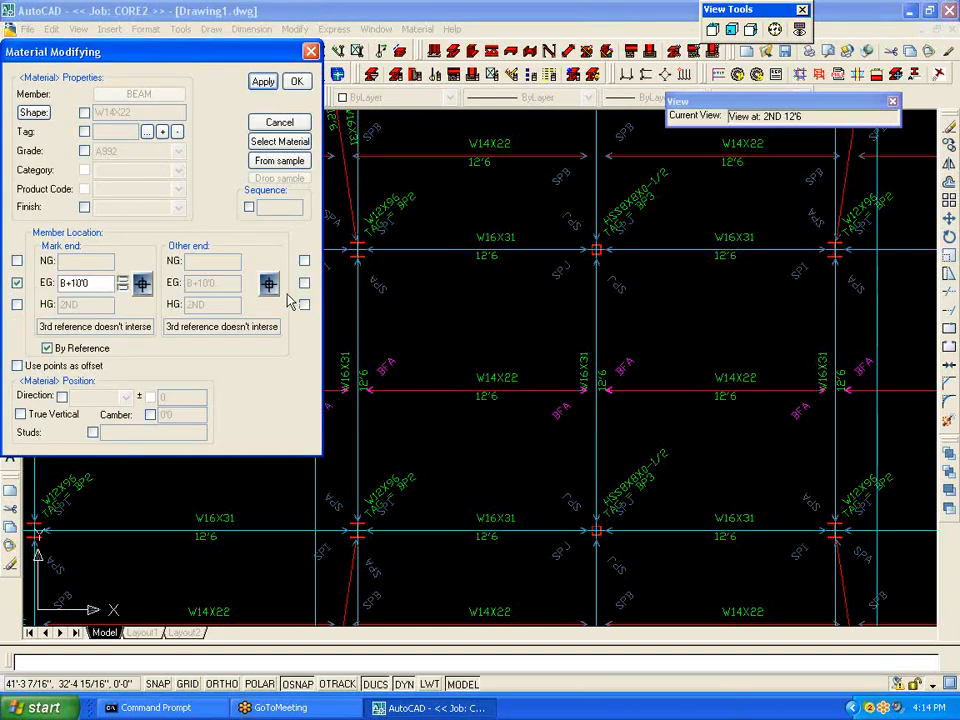
click(305, 284)
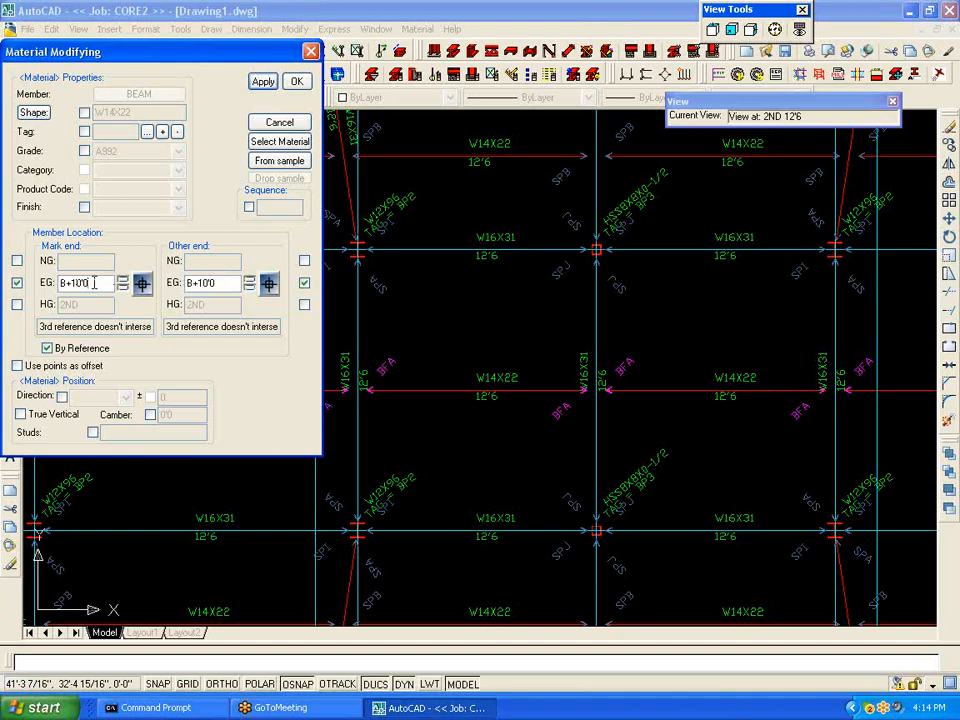
text(3)
key(BackSpace)
text(3)
click(262, 80)
click(294, 81)
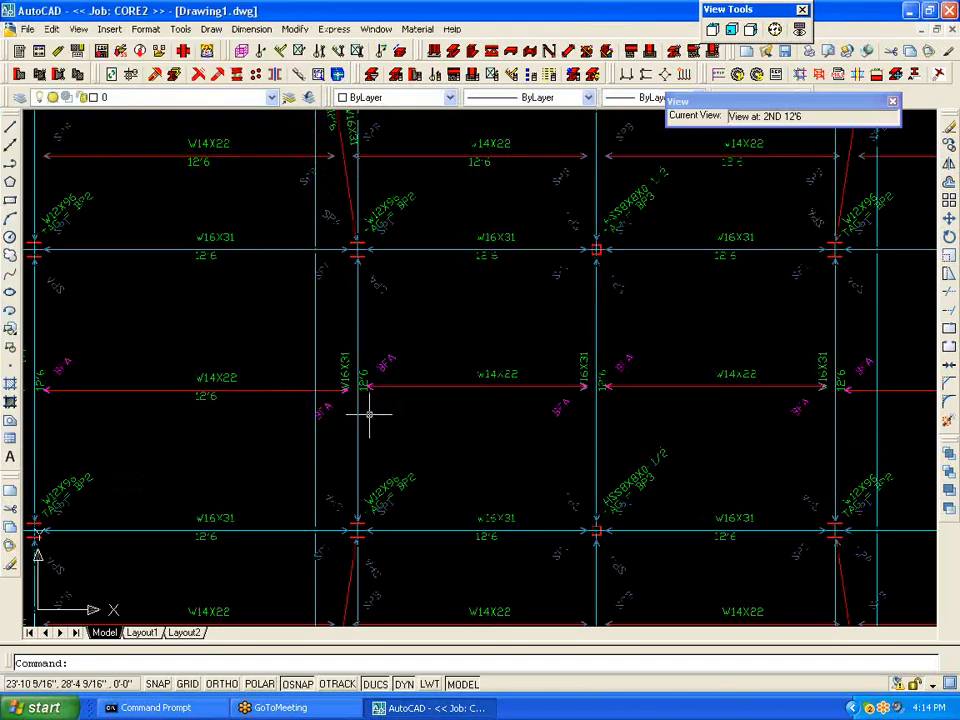
Step: Save the project with the modified beams and BFA connections
scroll(369, 400, up, 4)
scroll(363, 392, down, 3)
click(242, 123)
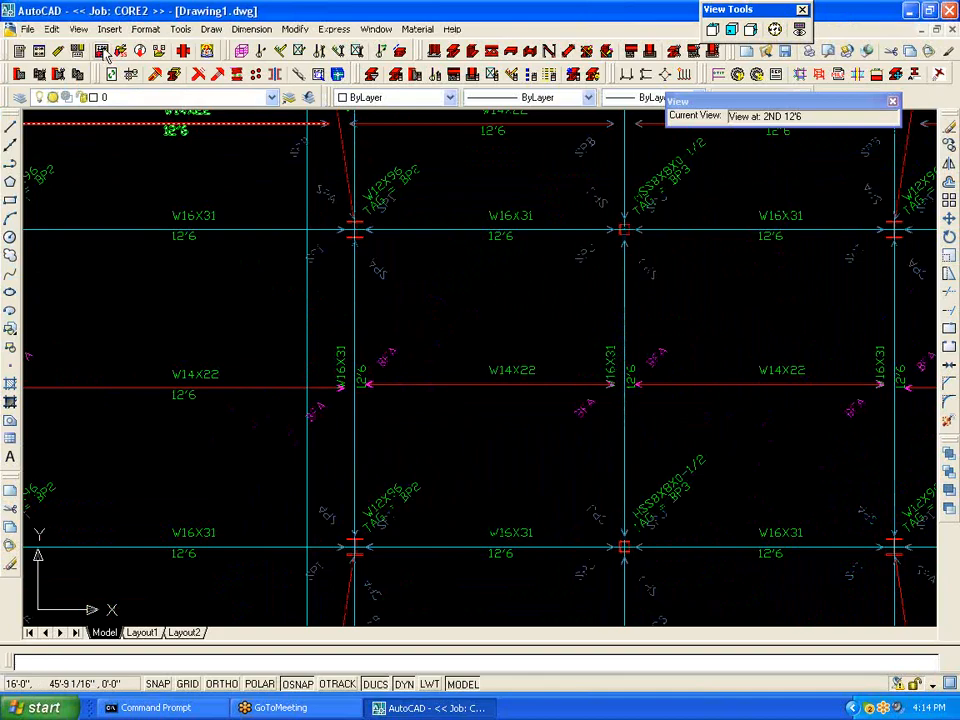
click(104, 52)
click(474, 375)
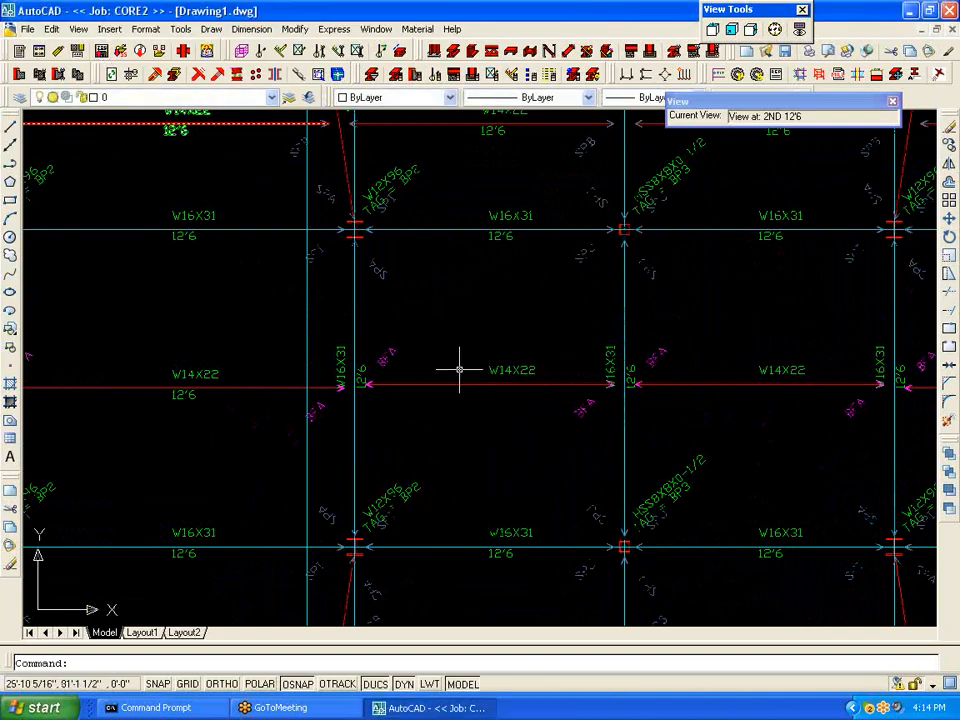
scroll(424, 349, down, 2)
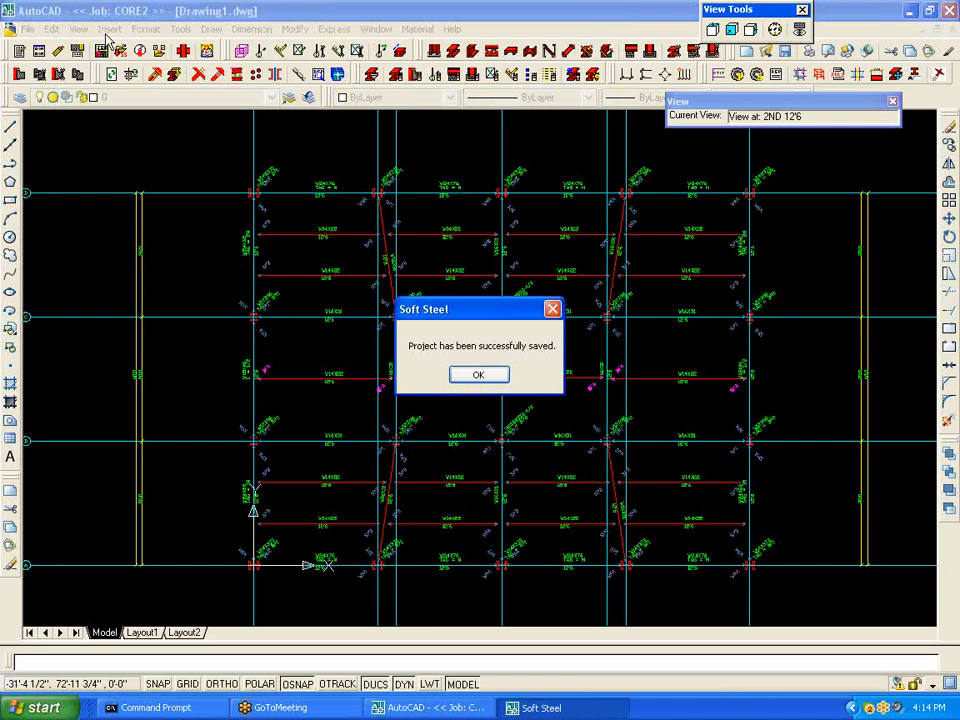
Step: Enable general notes in the project definition settings
click(482, 375)
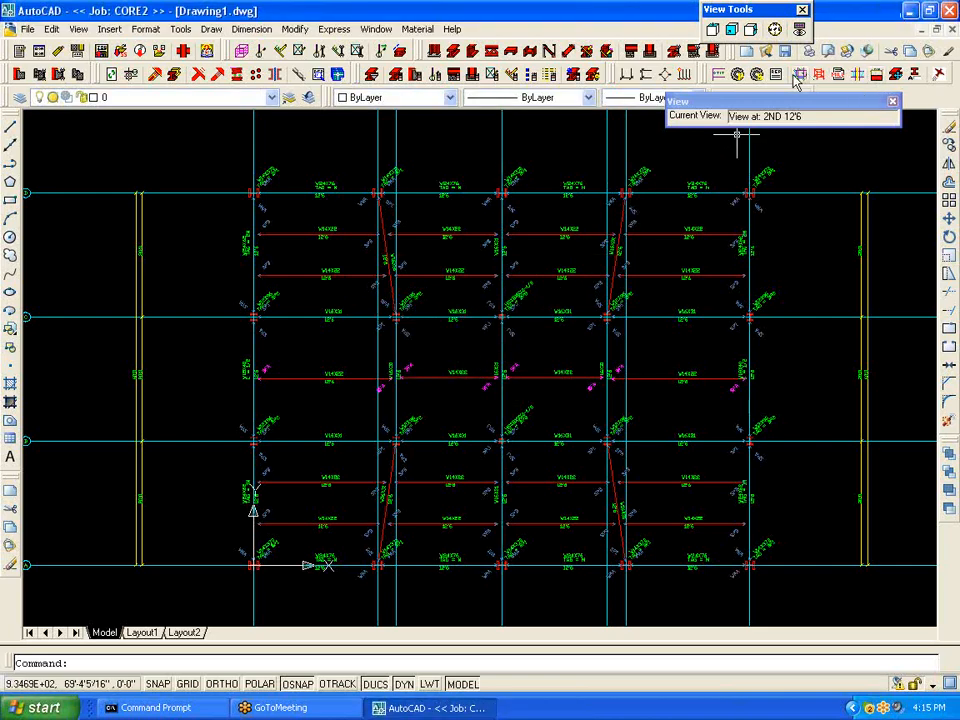
click(736, 76)
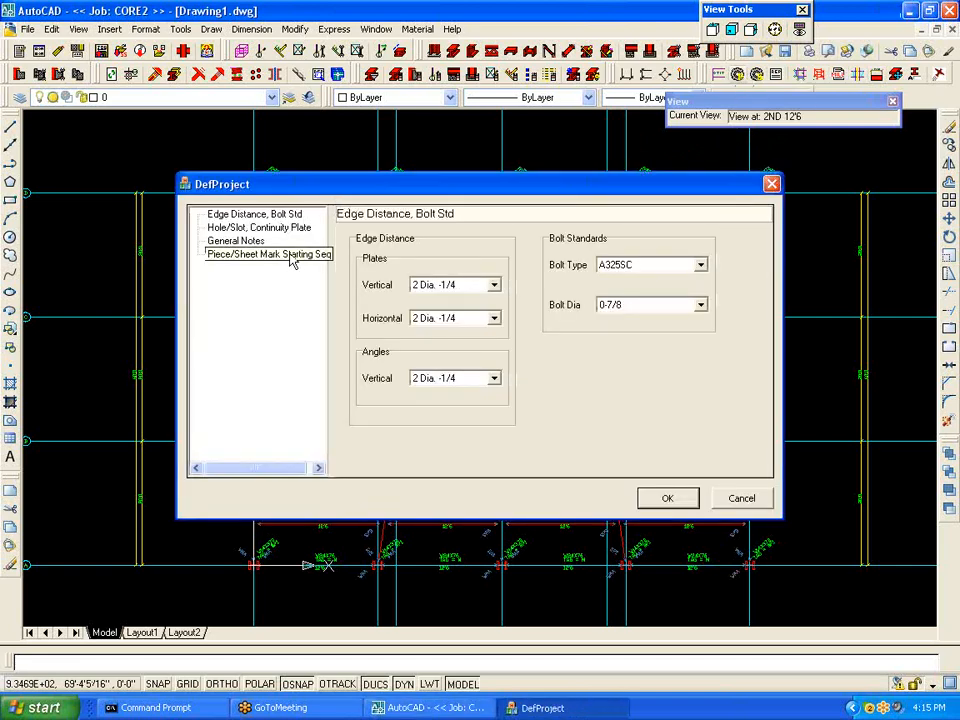
click(290, 256)
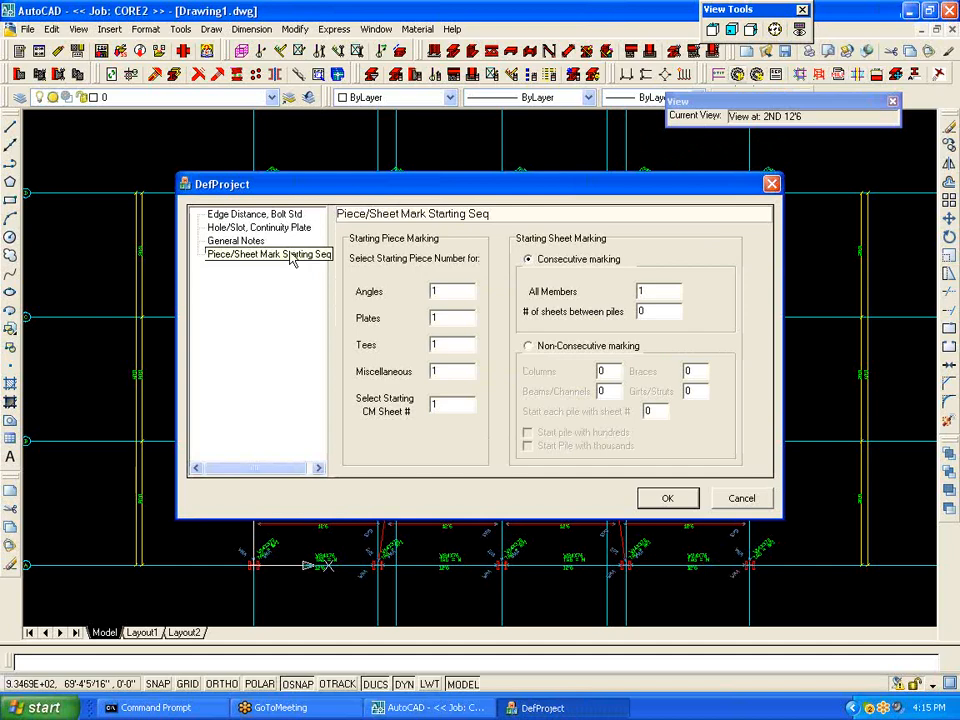
click(234, 241)
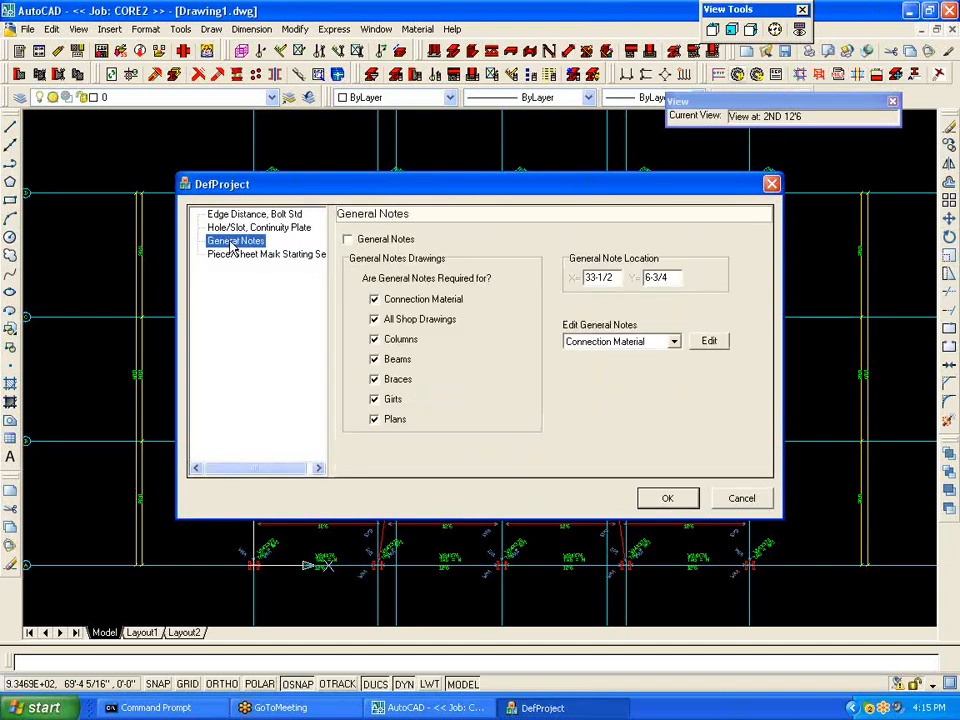
click(347, 240)
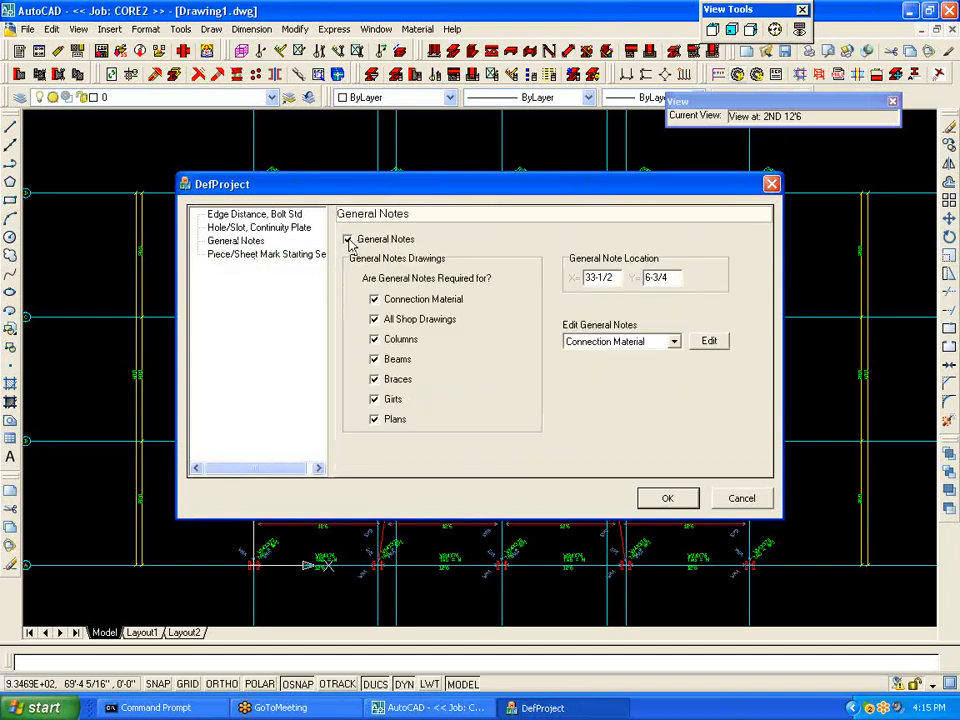
Step: Save "NO PAINT WITHIN 3" OF HOLES" as general note 1 for All Shop Drawings and accept the project settings
click(674, 342)
click(630, 368)
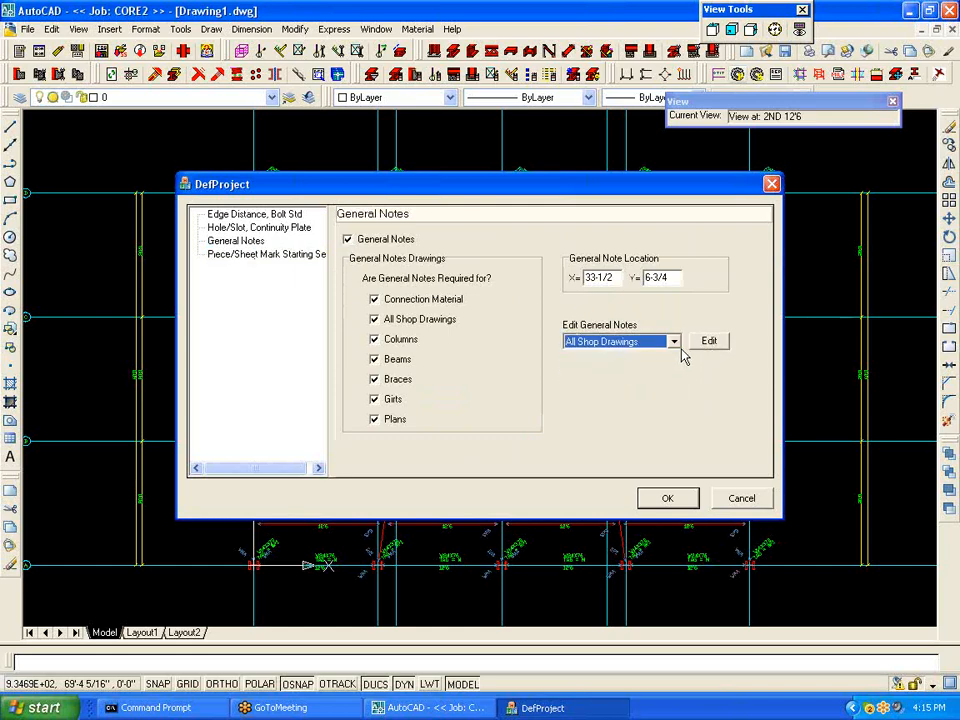
click(707, 341)
click(376, 337)
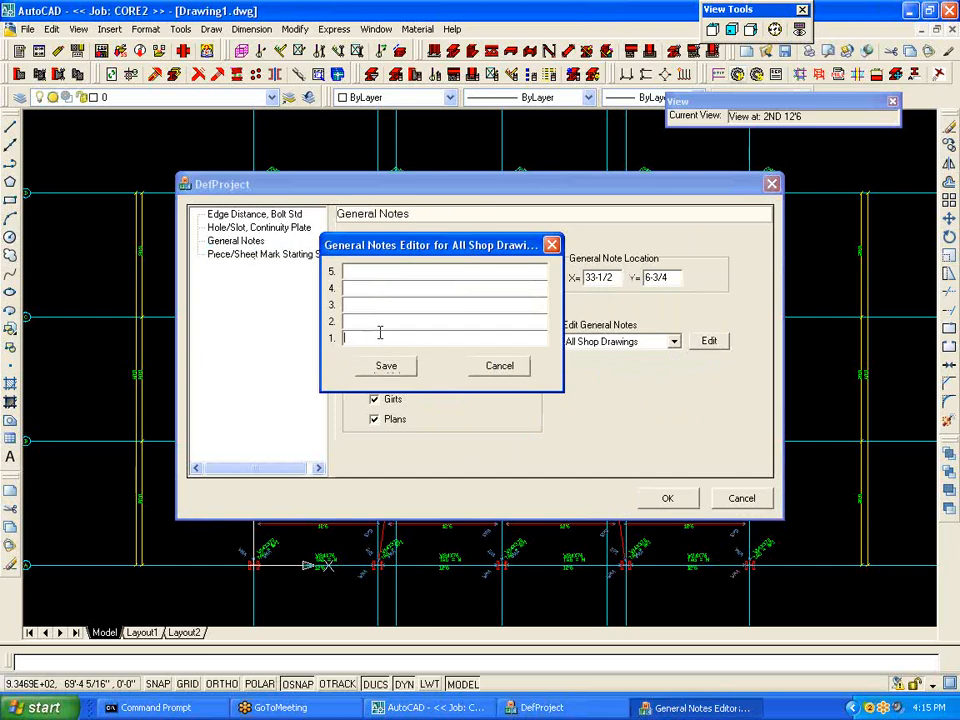
text(NO PAIBN)
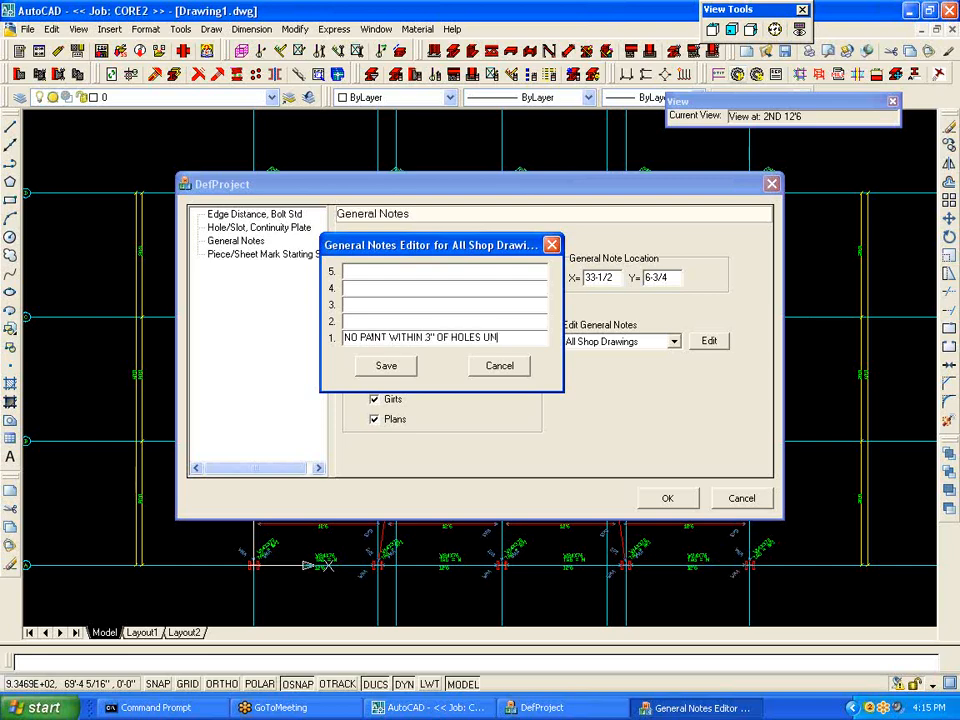
text(;)
click(383, 366)
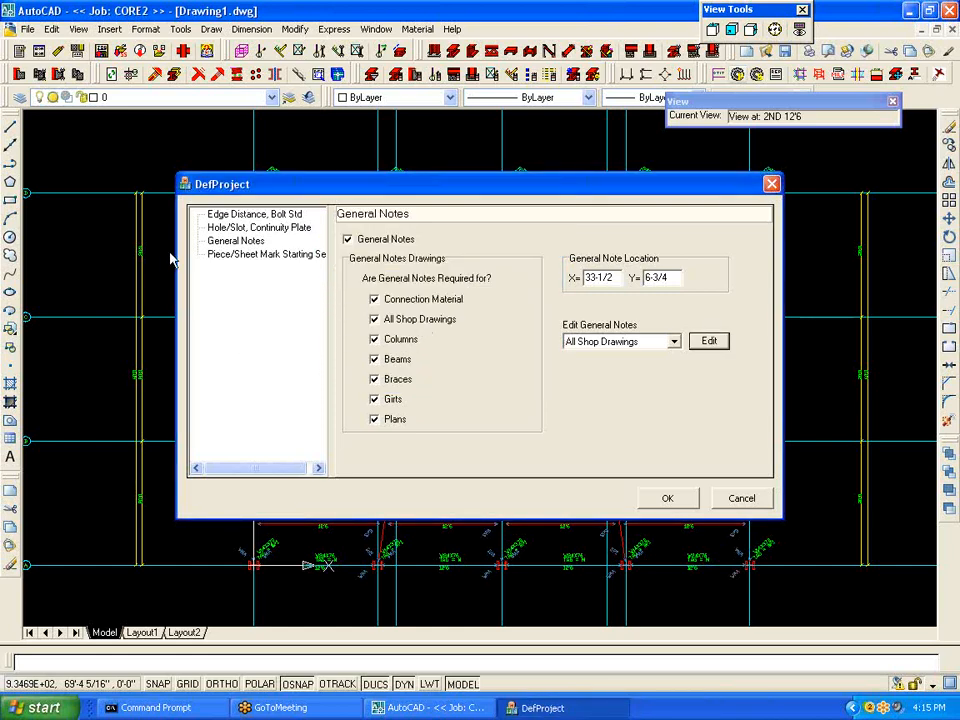
click(235, 256)
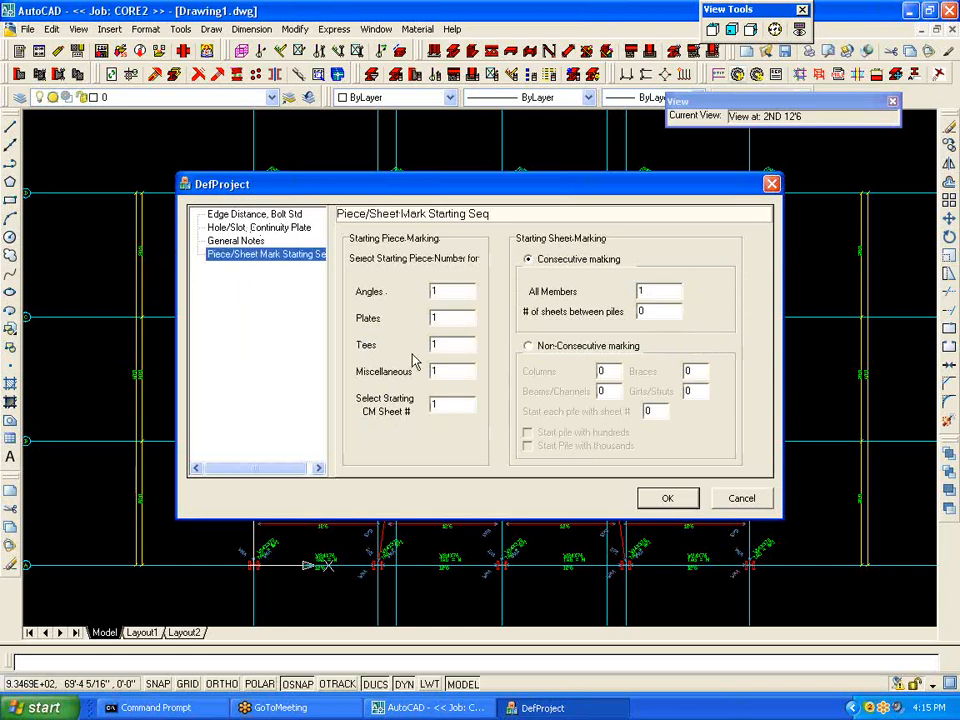
click(666, 497)
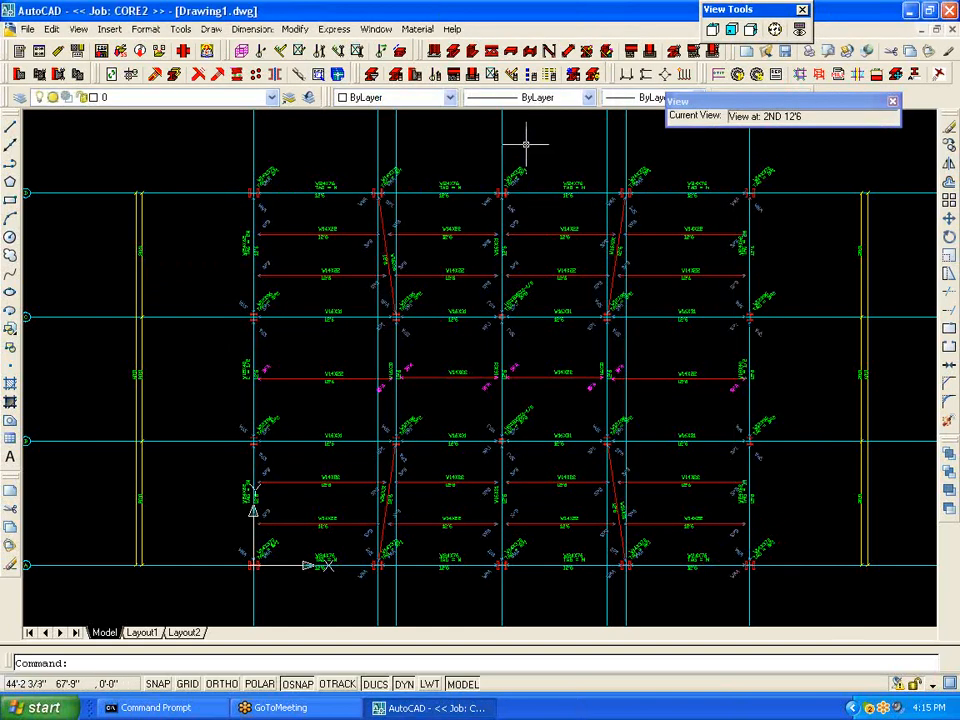
Step: Set the shop drawing options to lower-case connection material letters, weld size shown both sides and column section piece marks, and accept them
click(568, 55)
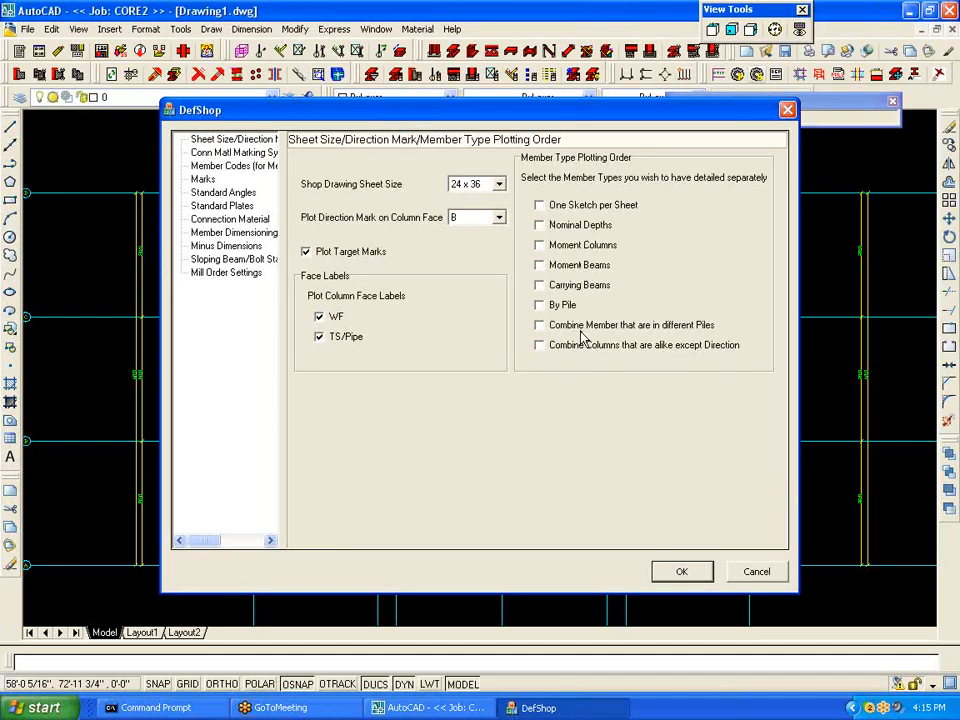
click(499, 186)
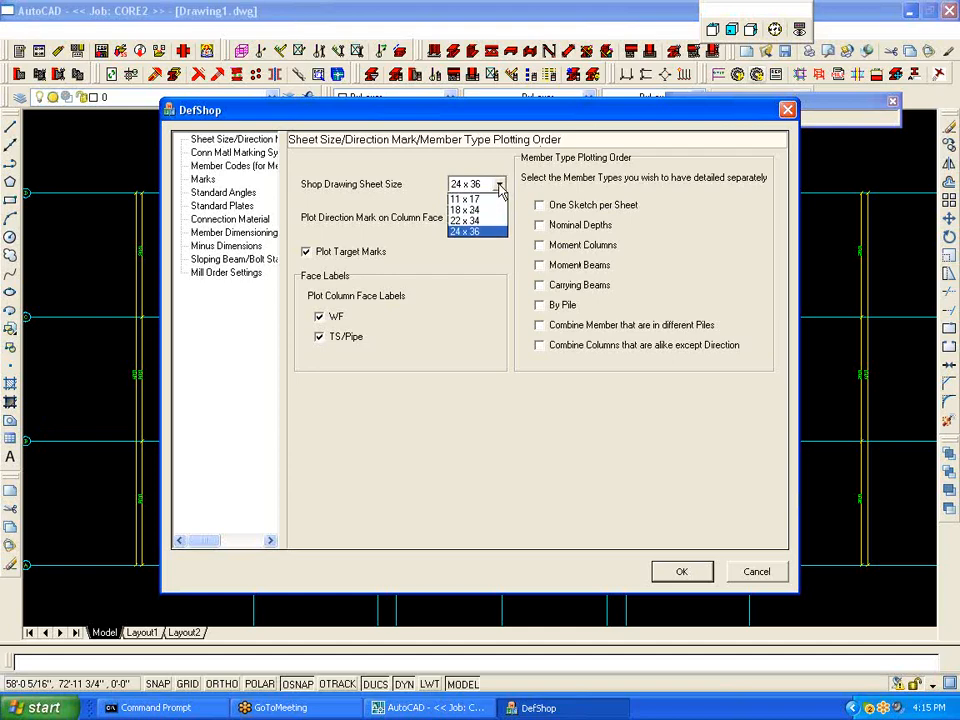
click(502, 186)
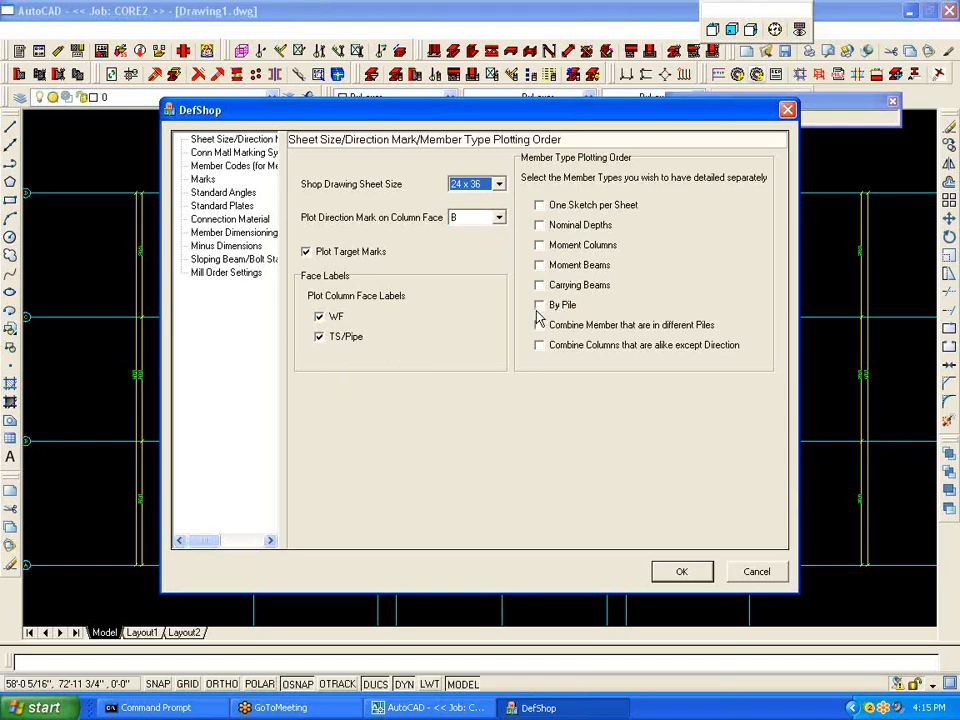
click(220, 156)
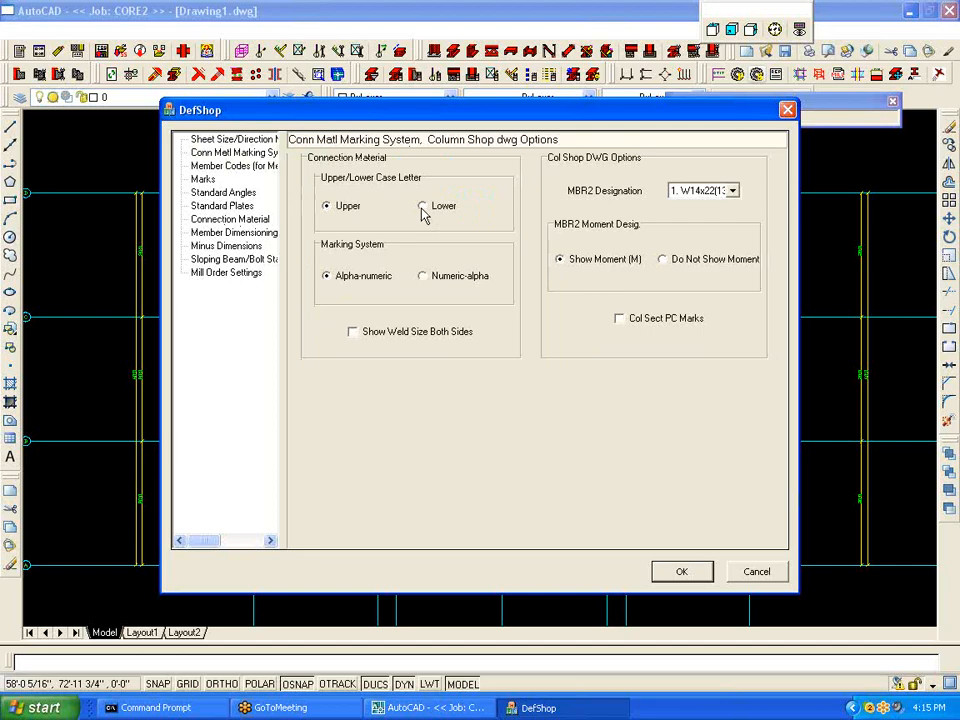
click(423, 206)
click(353, 331)
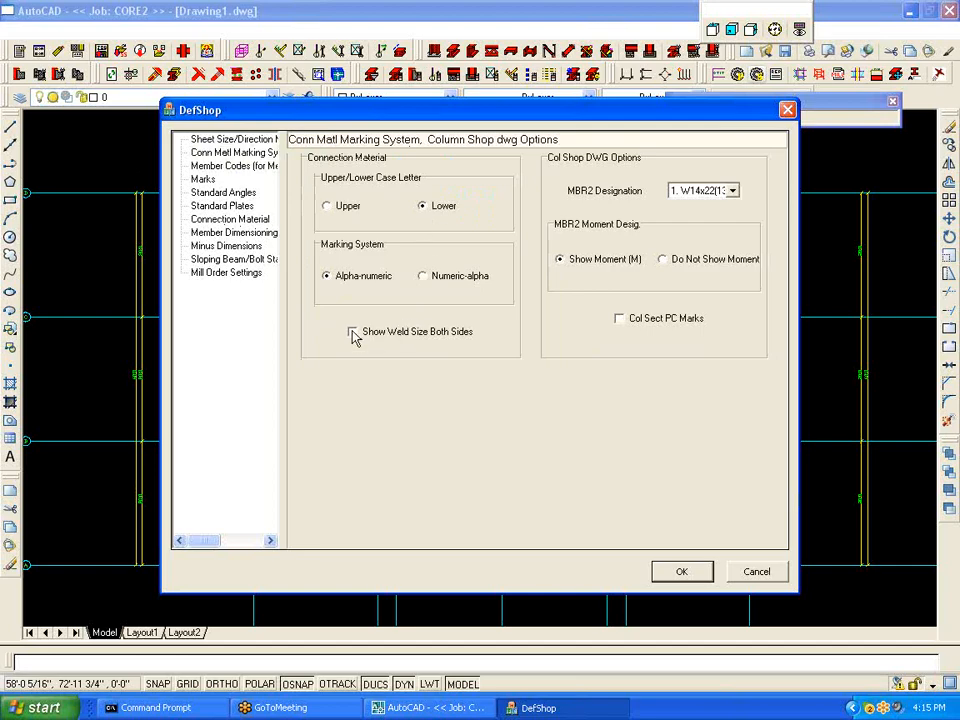
click(620, 320)
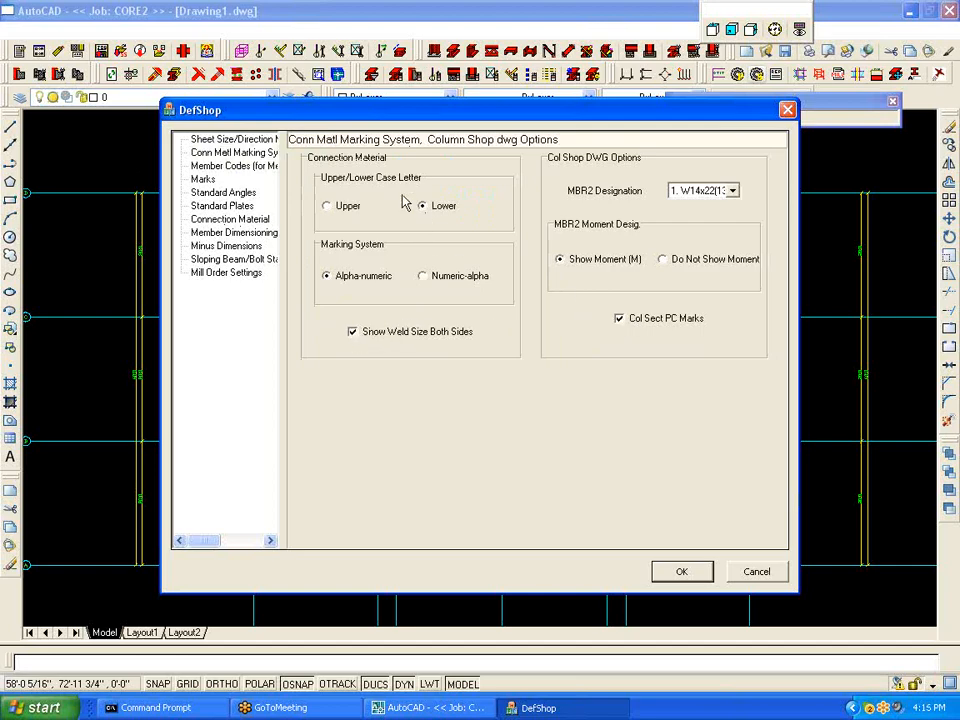
click(228, 168)
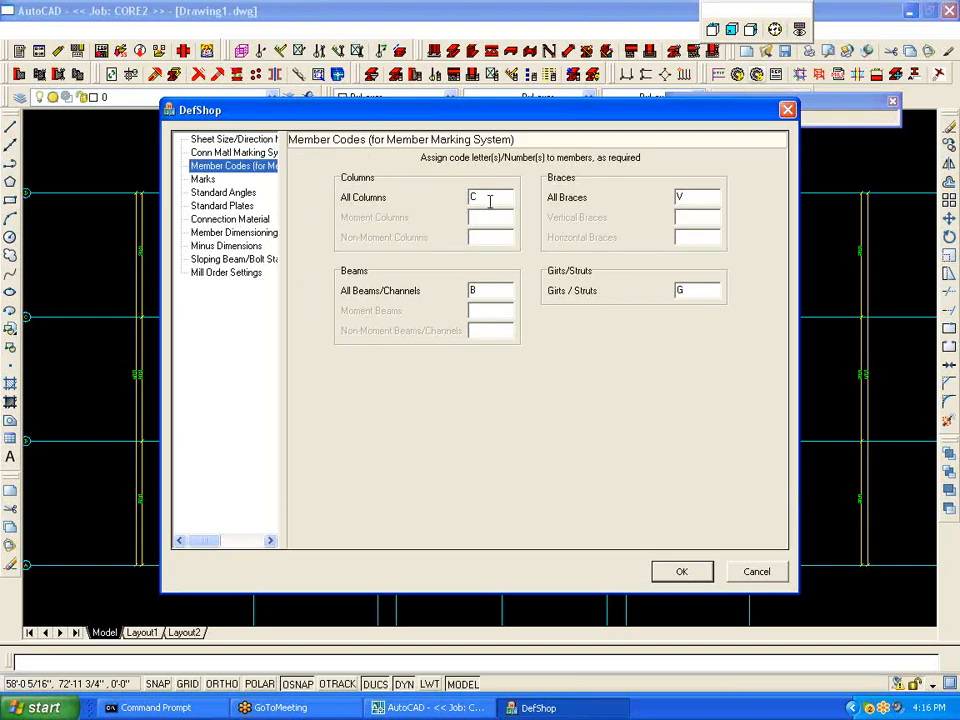
click(203, 179)
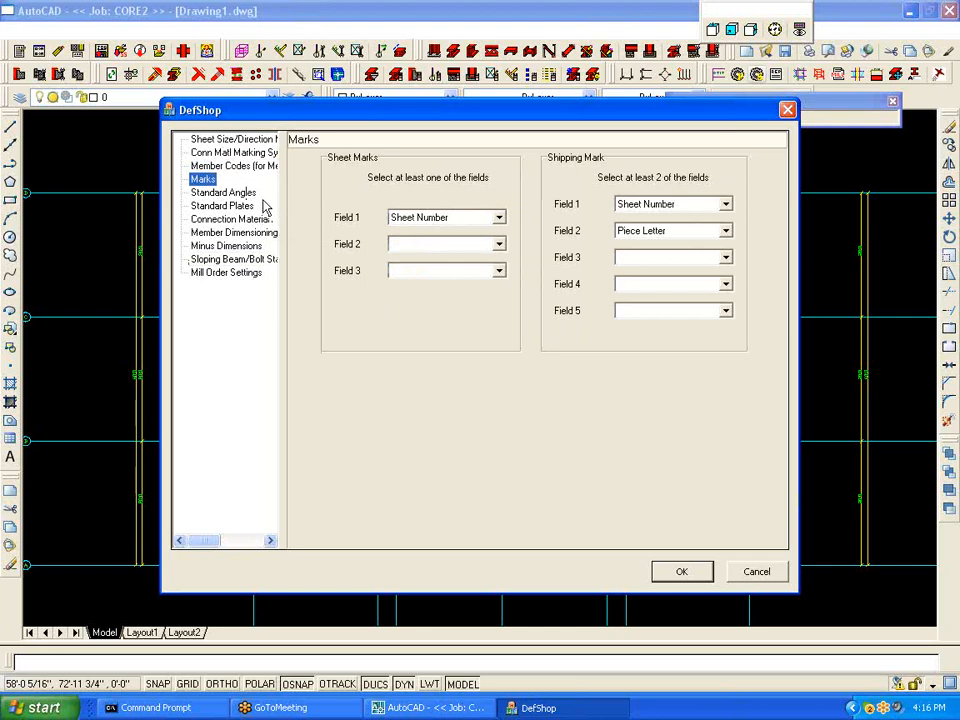
click(230, 192)
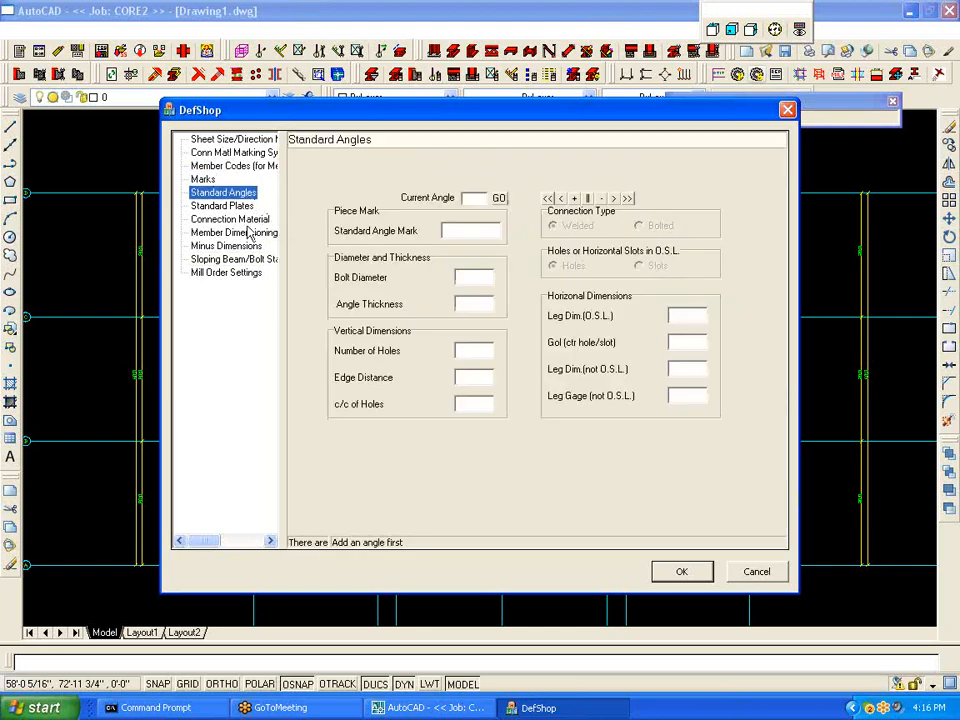
click(681, 572)
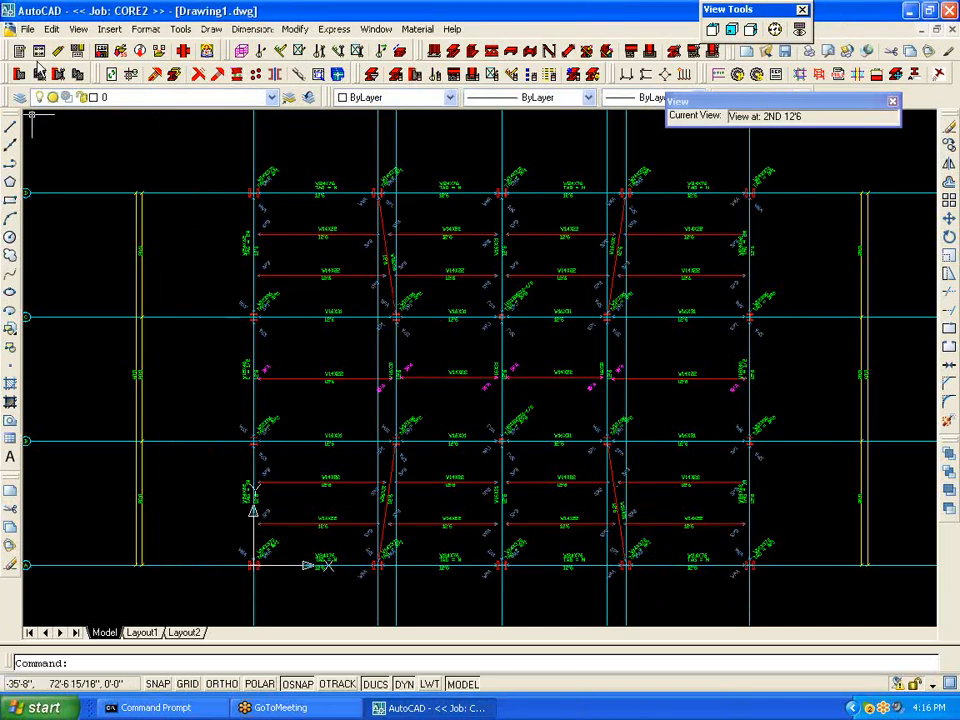
Step: Save the project and frame the entire project
click(100, 52)
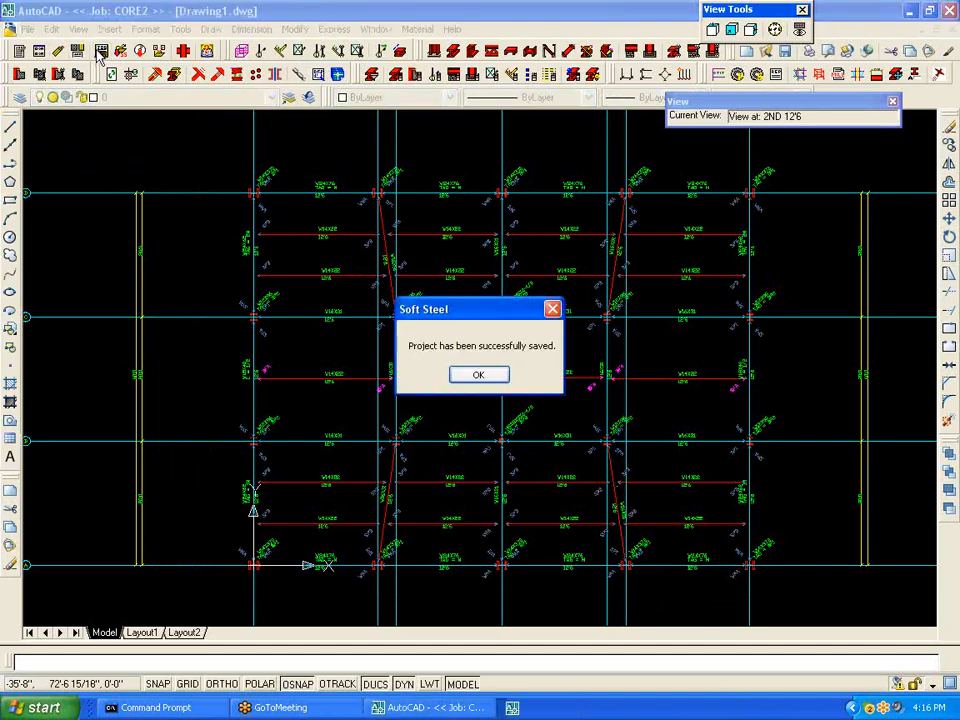
click(491, 375)
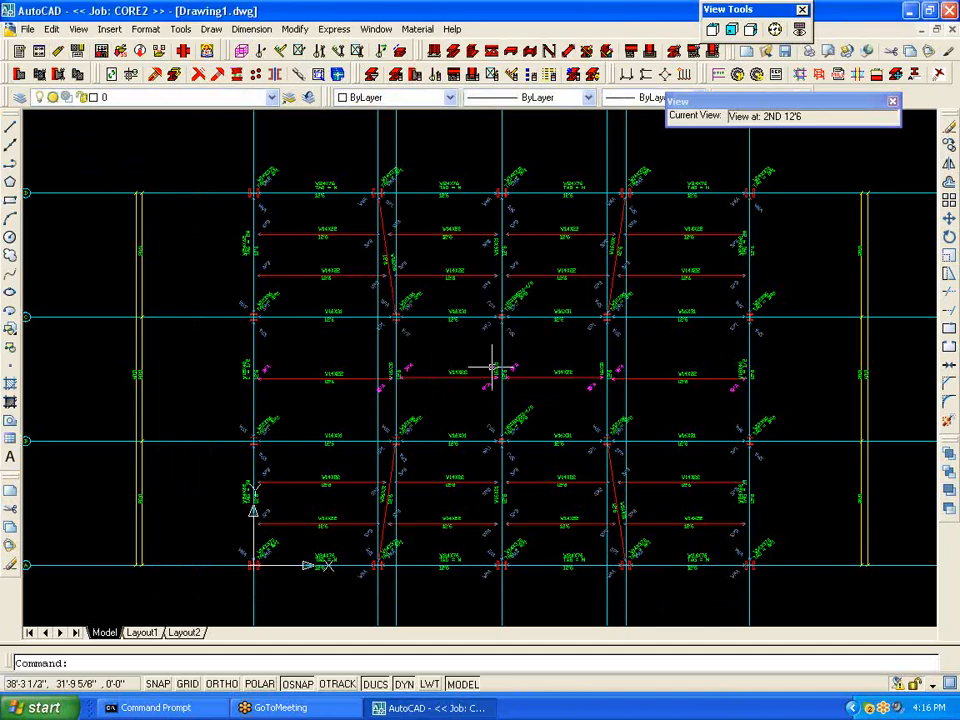
click(876, 75)
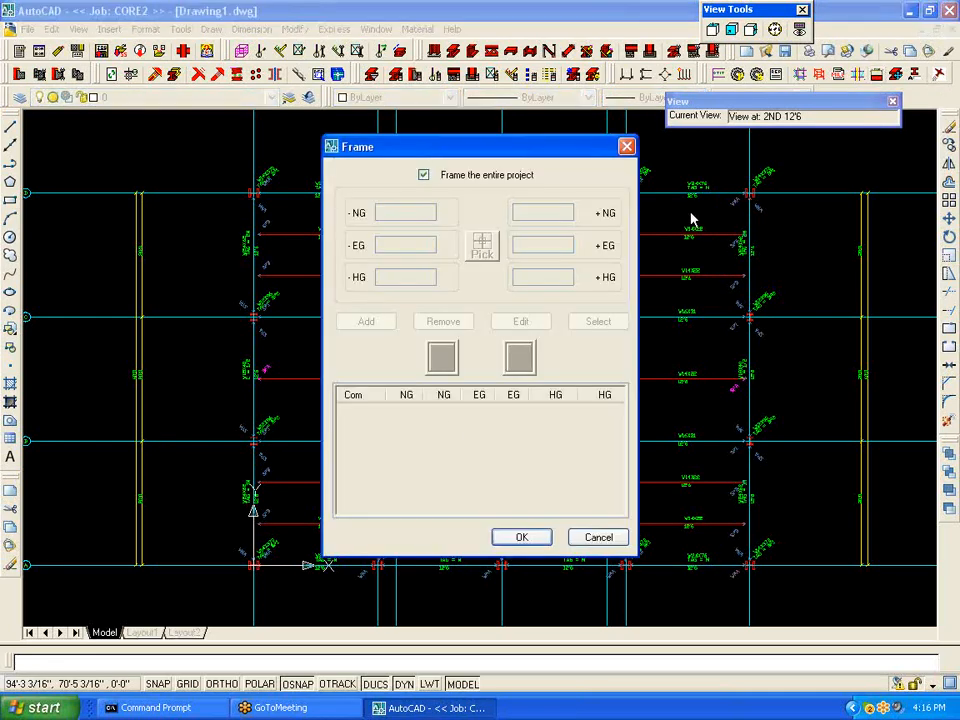
click(522, 538)
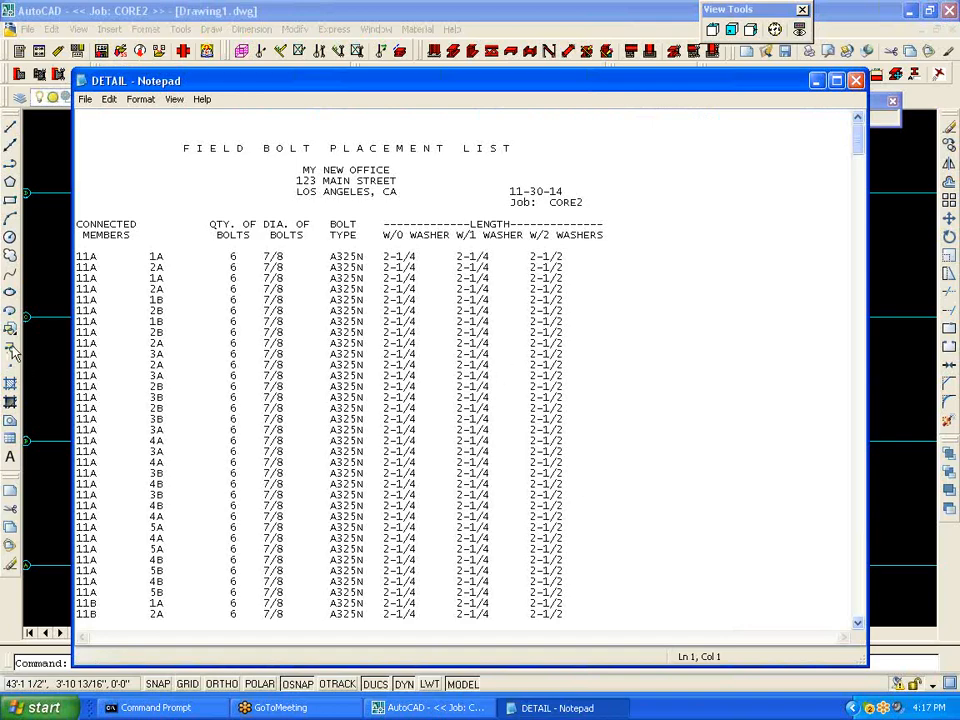
Step: Look through the field bolt placement list for the job and close it
scroll(271, 352, down, 20)
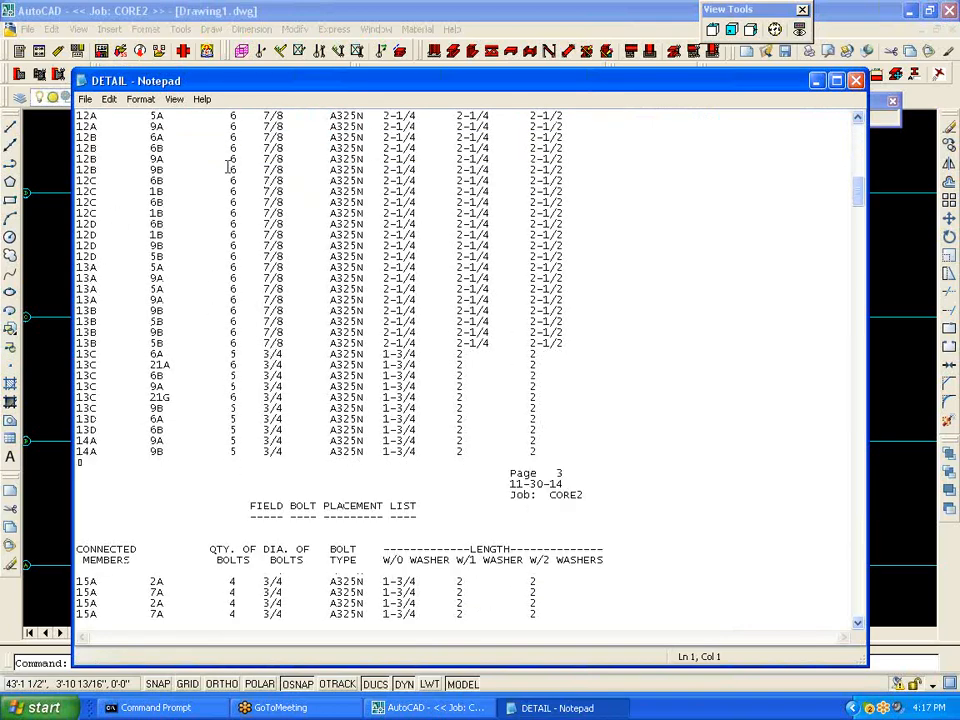
click(85, 100)
click(90, 215)
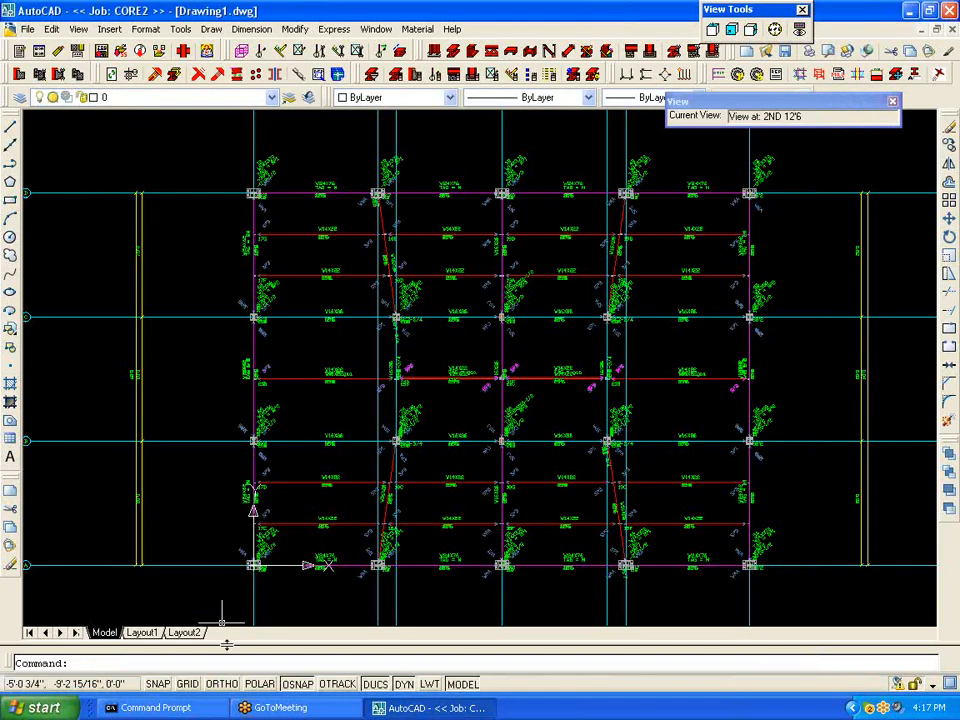
Step: Examine the framed connections and base plates at columns 2A and 1A on grid line A in the plan
scroll(320, 578, up, 5)
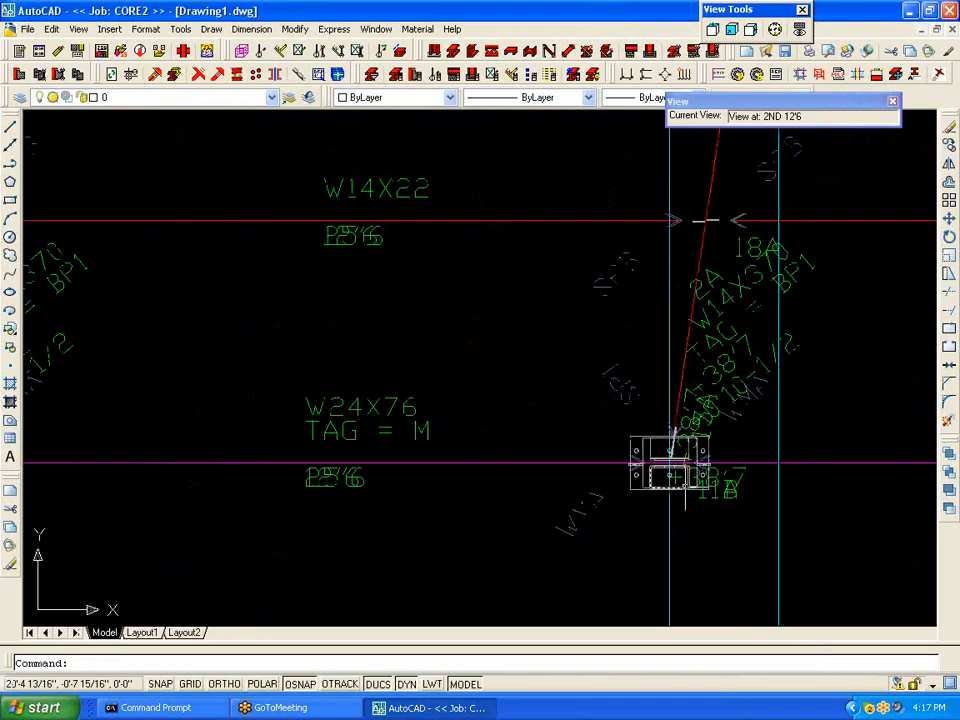
scroll(675, 478, up, 10)
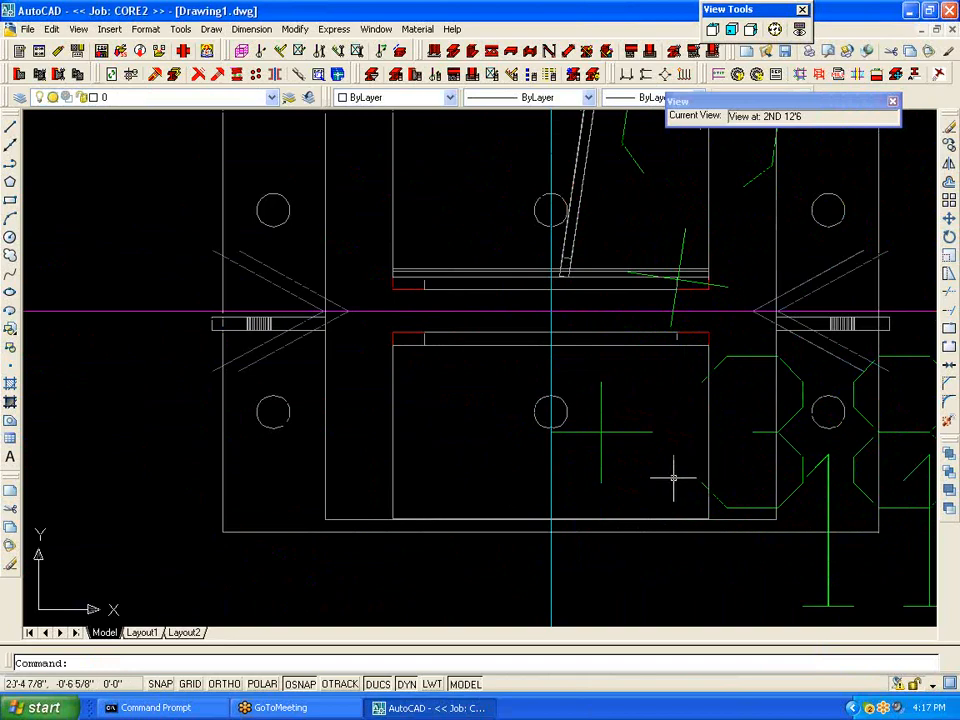
scroll(673, 478, down, 8)
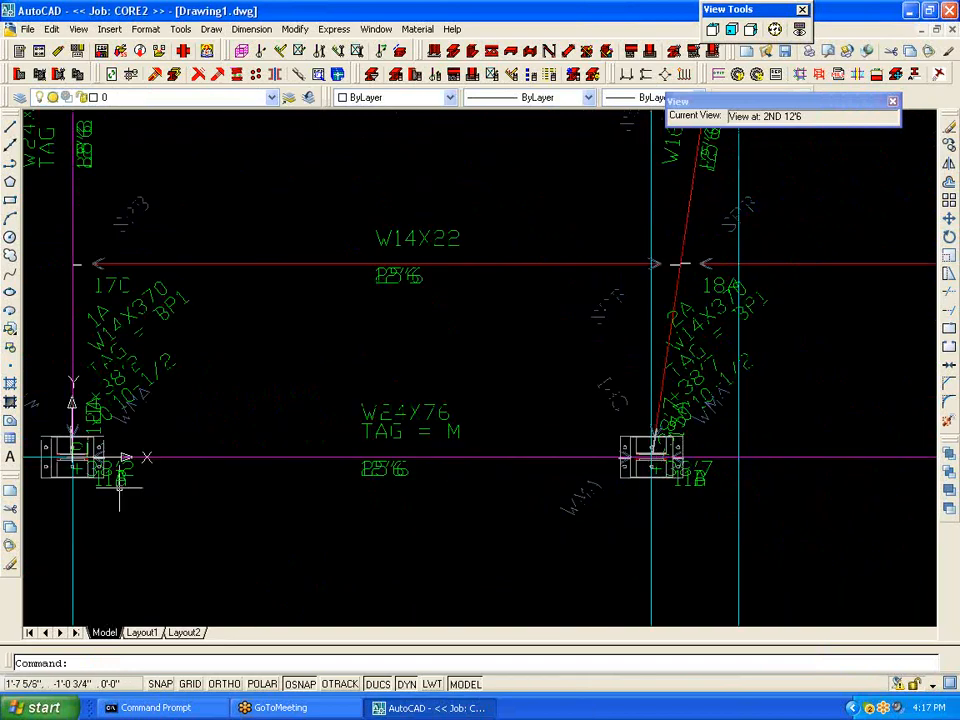
scroll(62, 474, up, 5)
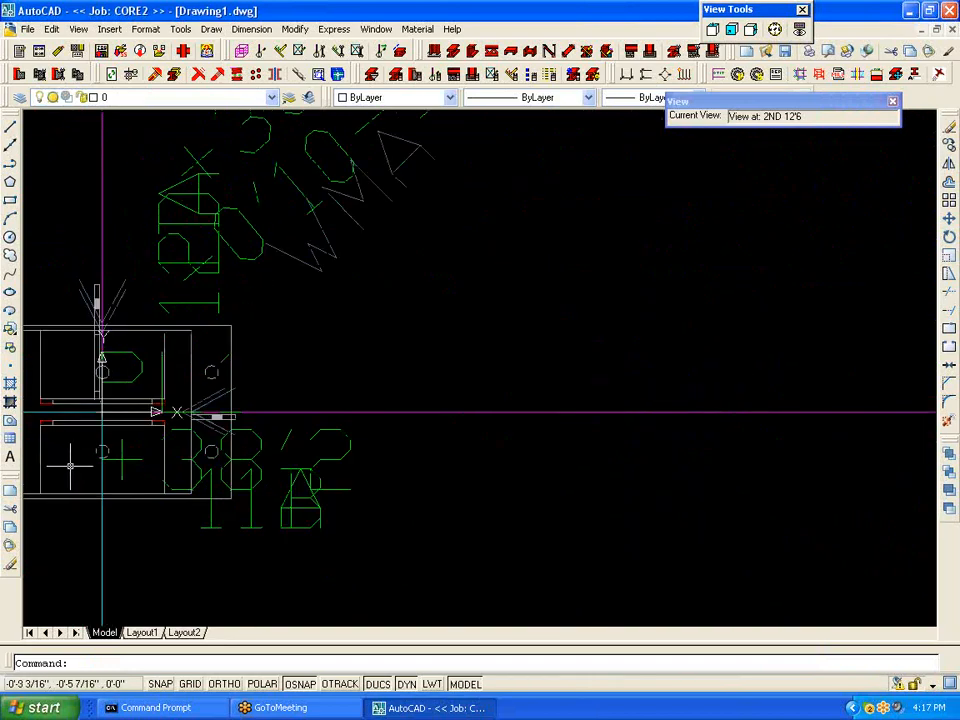
scroll(70, 465, down, 5)
Step: Open the shop drawing of the W14X370 column 3A on grid line A from the plan
middle_drag(288, 323, 377, 404)
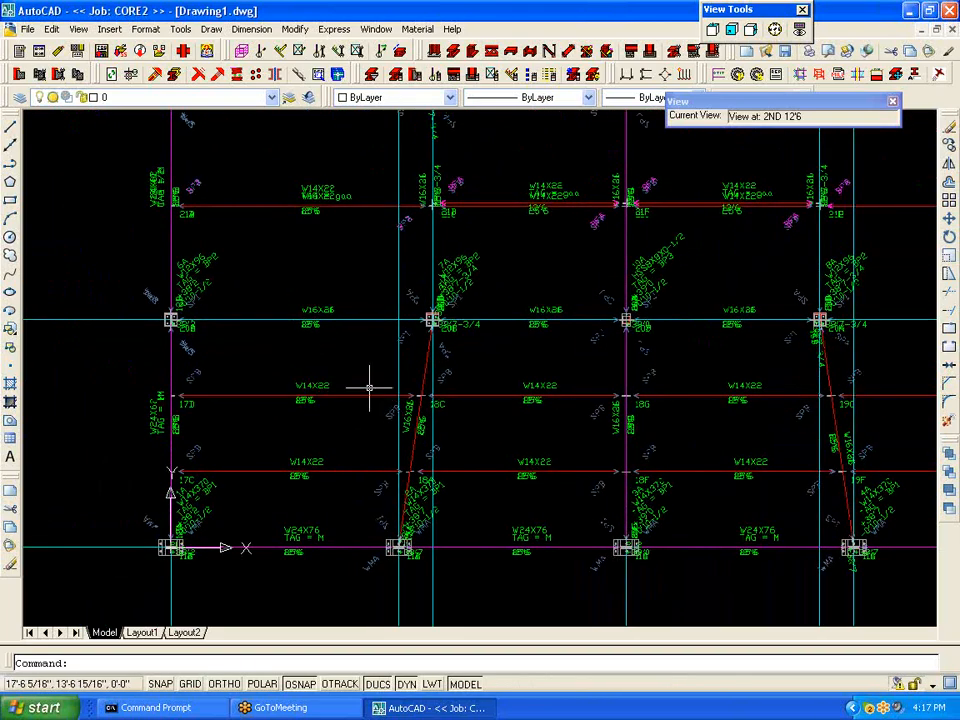
scroll(671, 549, up, 5)
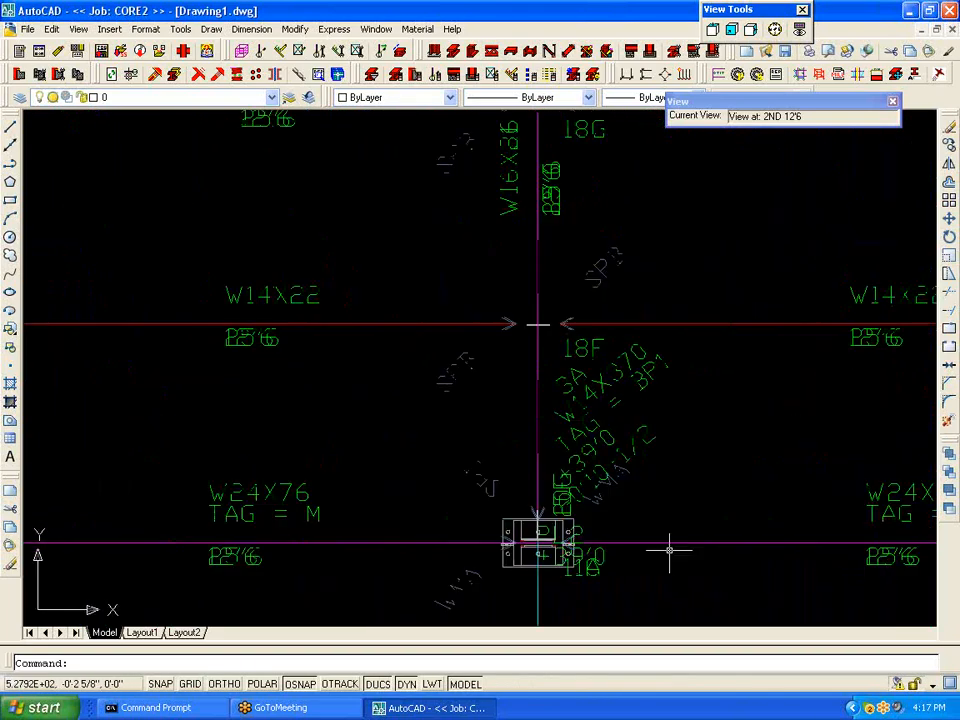
click(300, 80)
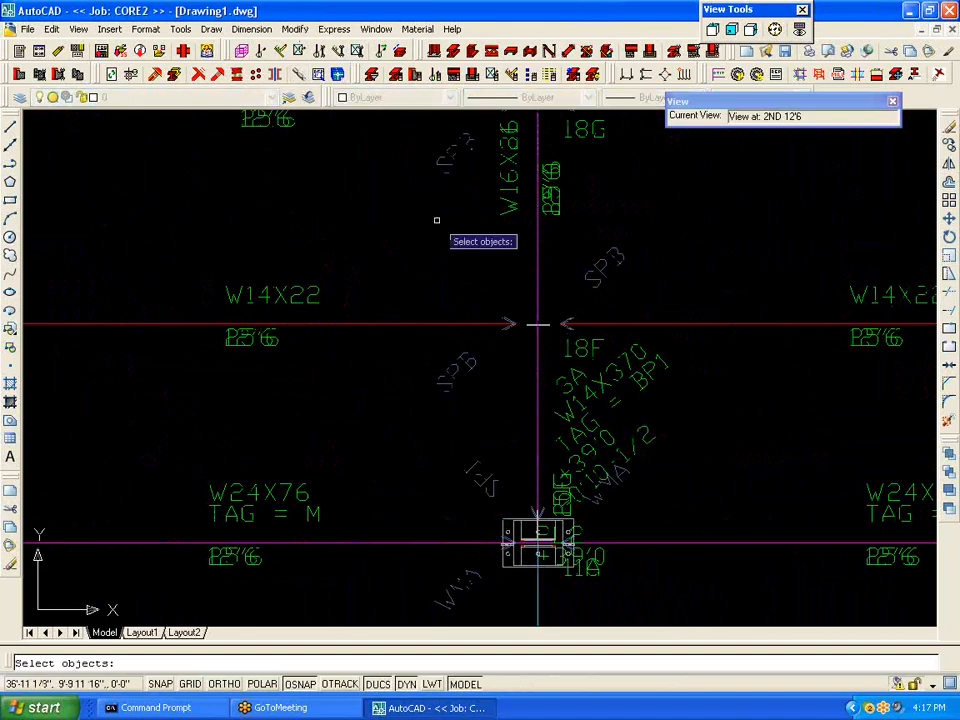
click(563, 383)
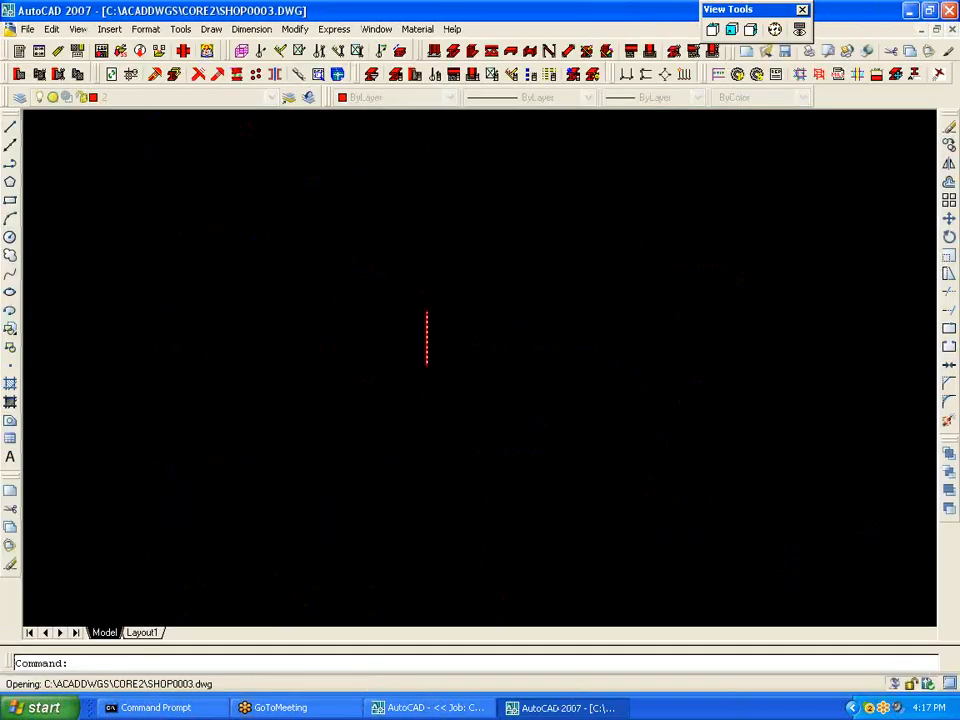
Step: Examine the title block, the bill of material and the base end details of column 3A on the shop drawing
scroll(854, 616, up, 8)
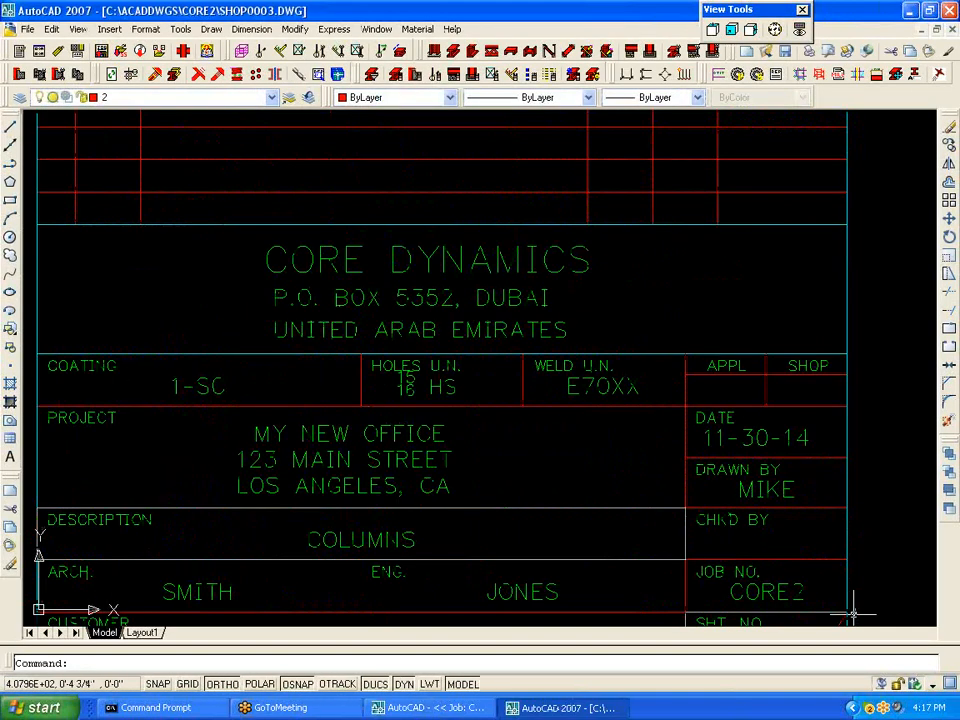
middle_drag(853, 613, 800, 449)
scroll(786, 440, down, 2)
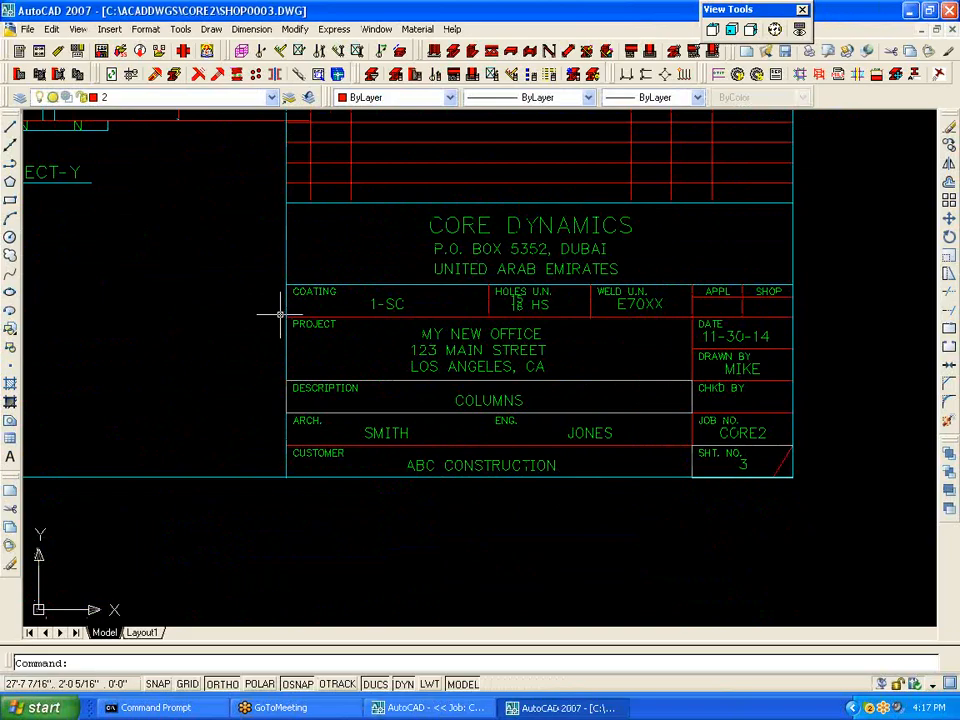
scroll(280, 314, down, 7)
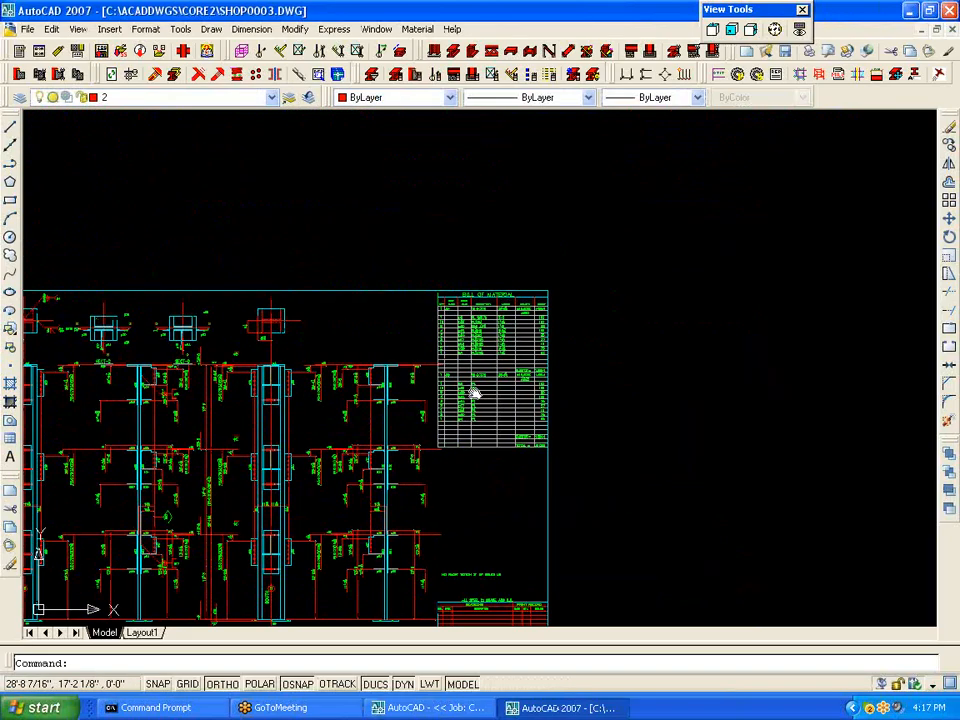
scroll(475, 393, up, 6)
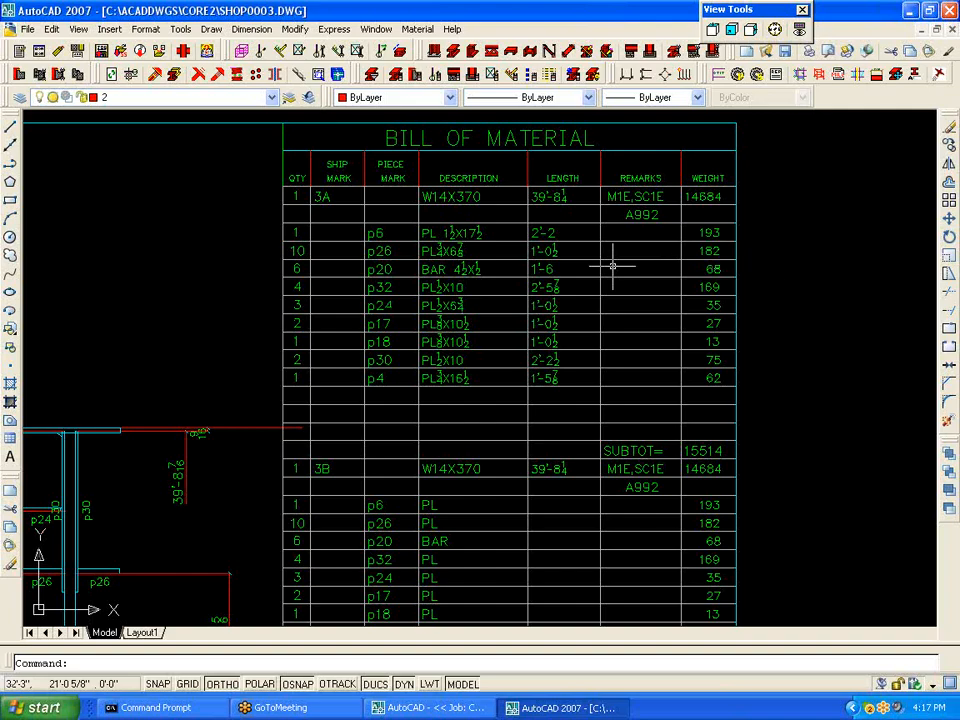
scroll(461, 394, down, 6)
mouse_move(184, 532)
middle_down()
mouse_move(483, 348)
mouse_move(487, 322)
middle_up()
scroll(244, 460, up, 5)
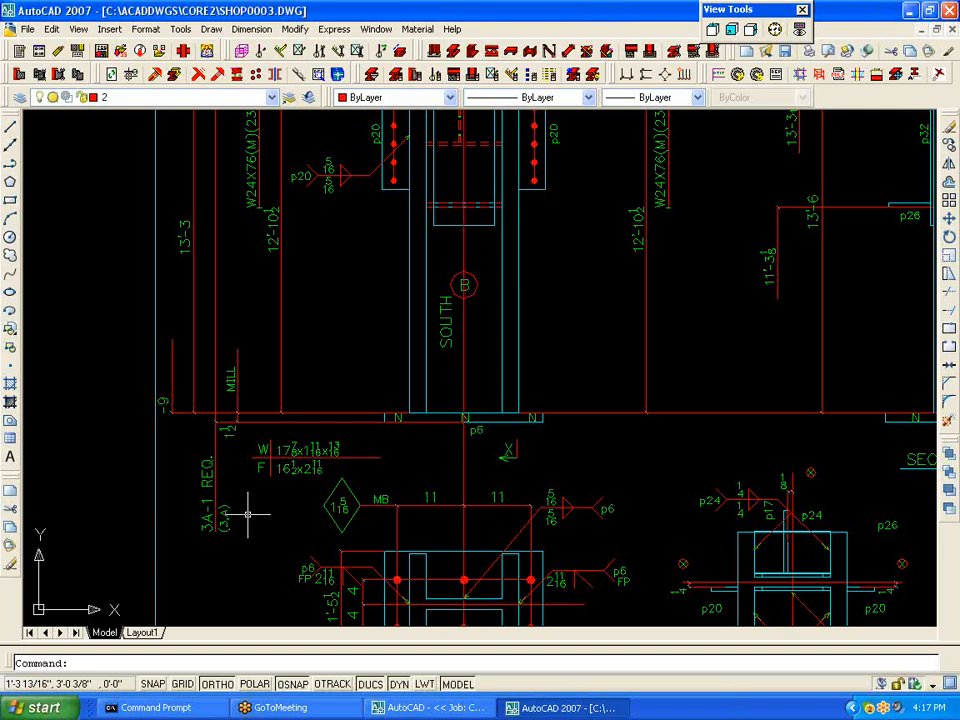
Step: Close the column shop drawing without saving it and open the connection material drawing CM000001
double_click(7, 12)
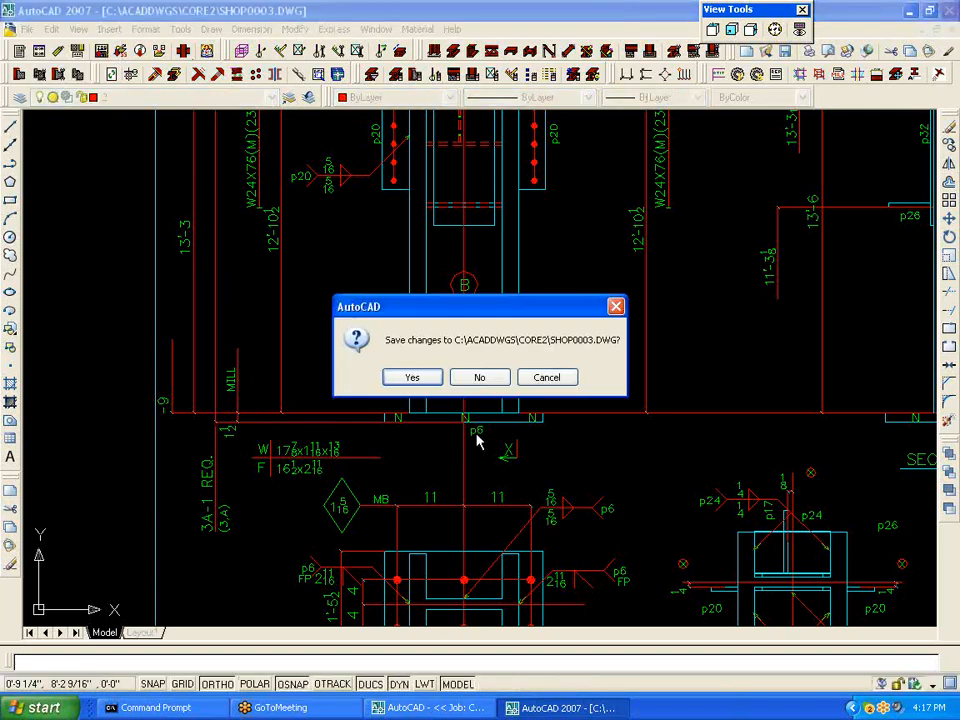
click(481, 377)
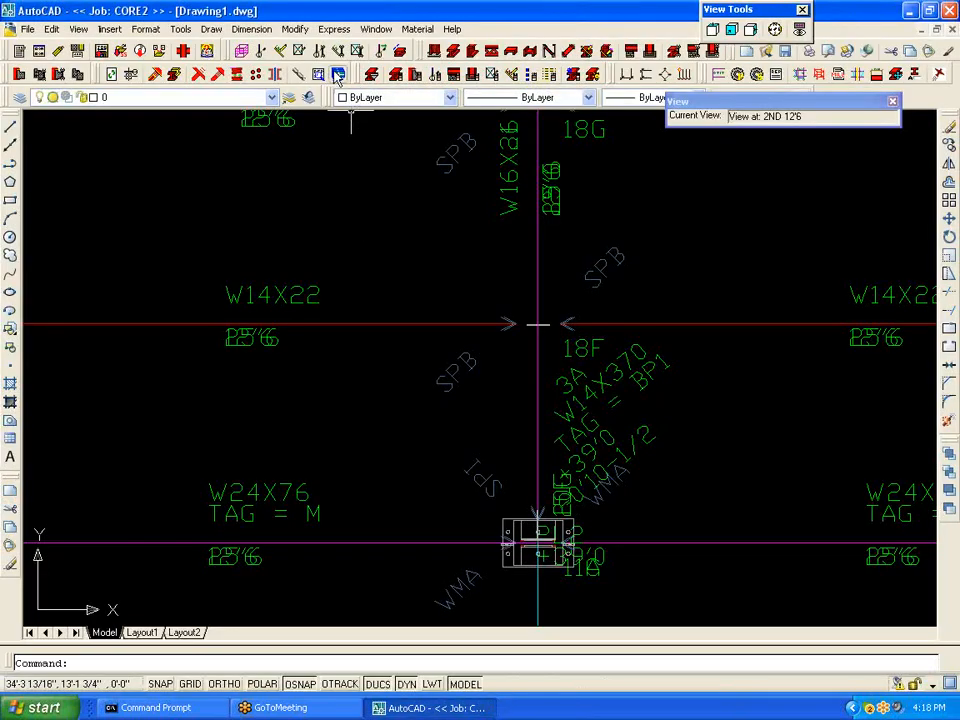
click(338, 75)
double_click(378, 236)
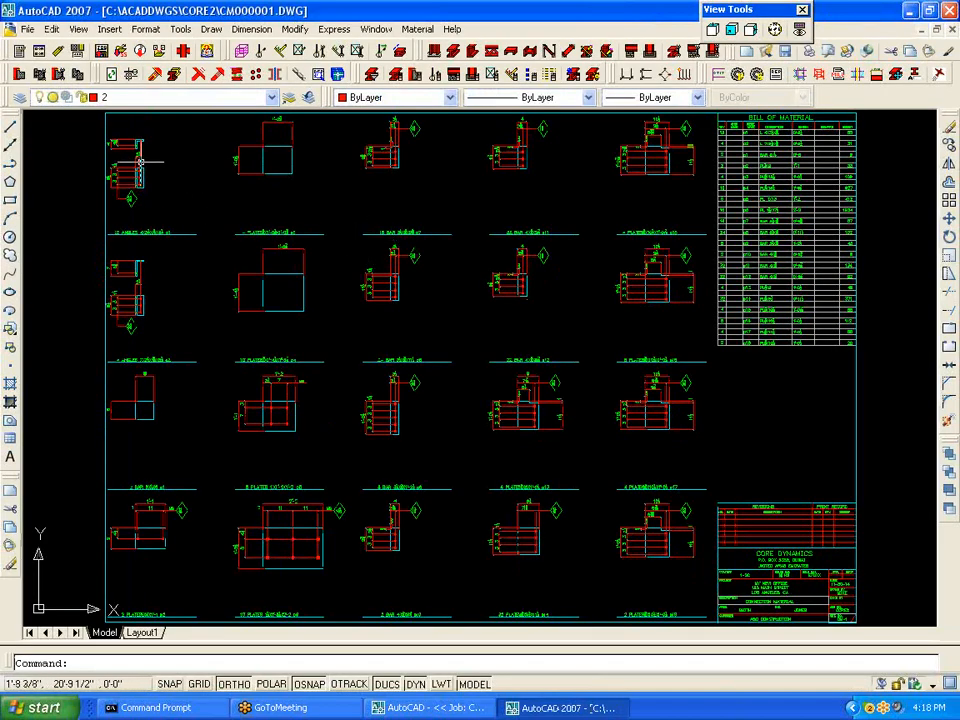
Step: Examine the detail of angle a1 and the neighbouring plate details on the connection material sheet
scroll(113, 131, up, 2)
scroll(113, 131, up, 3)
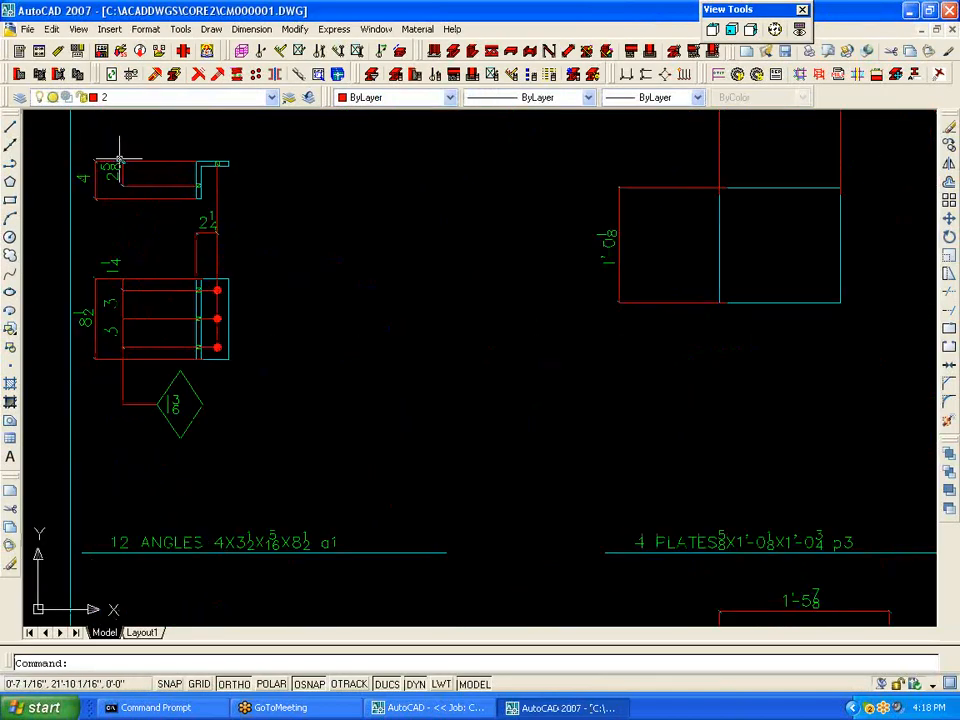
middle_drag(119, 157, 306, 184)
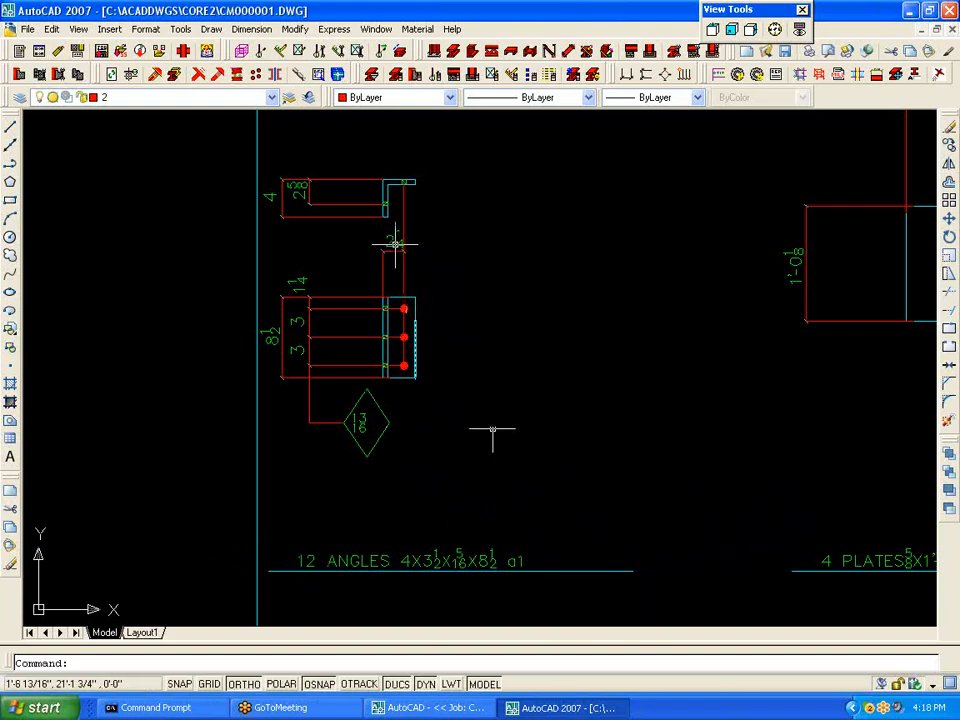
scroll(409, 240, down, 2)
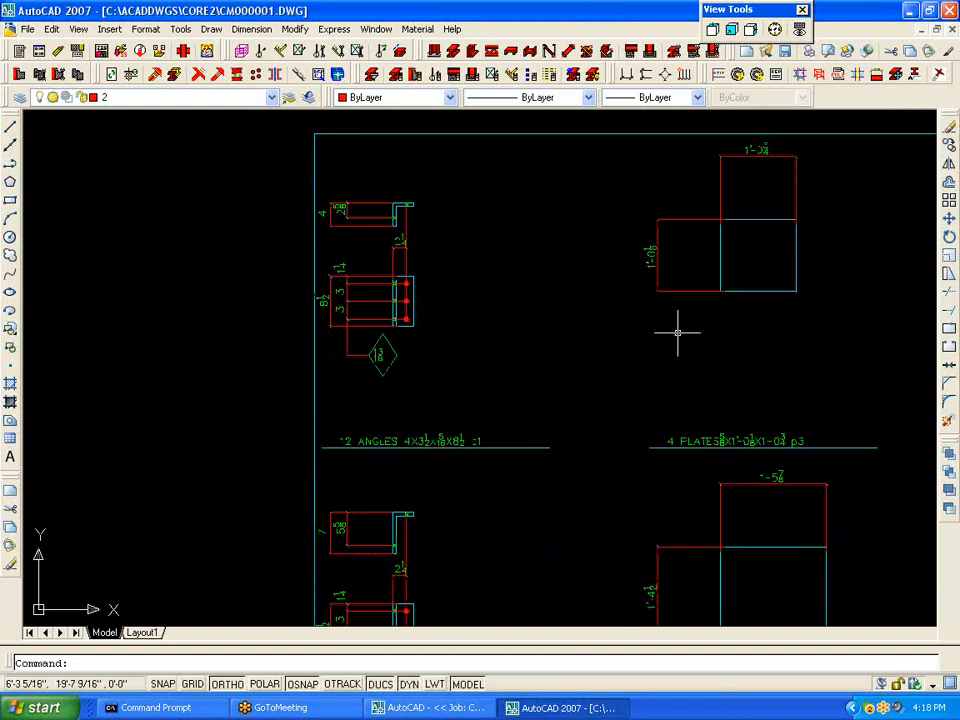
scroll(621, 403, down, 2)
scroll(739, 486, down, 2)
middle_drag(739, 486, 280, 192)
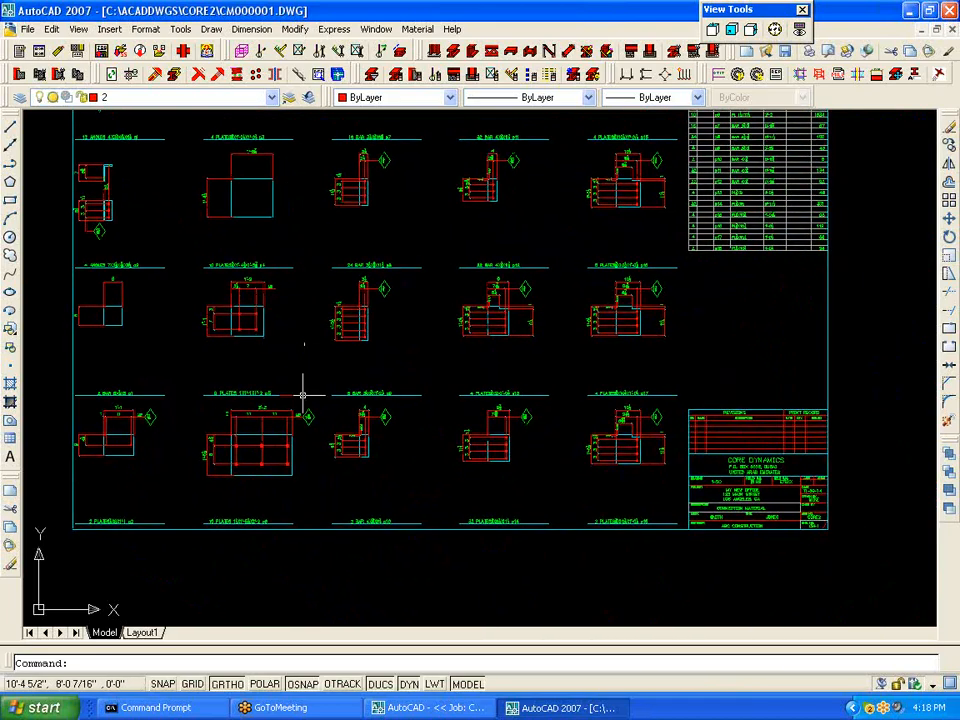
Step: Examine the base plate details p6 and p2 and the bar and plate details beside them
scroll(214, 476, up, 2)
scroll(223, 489, up, 3)
middle_drag(223, 489, 442, 449)
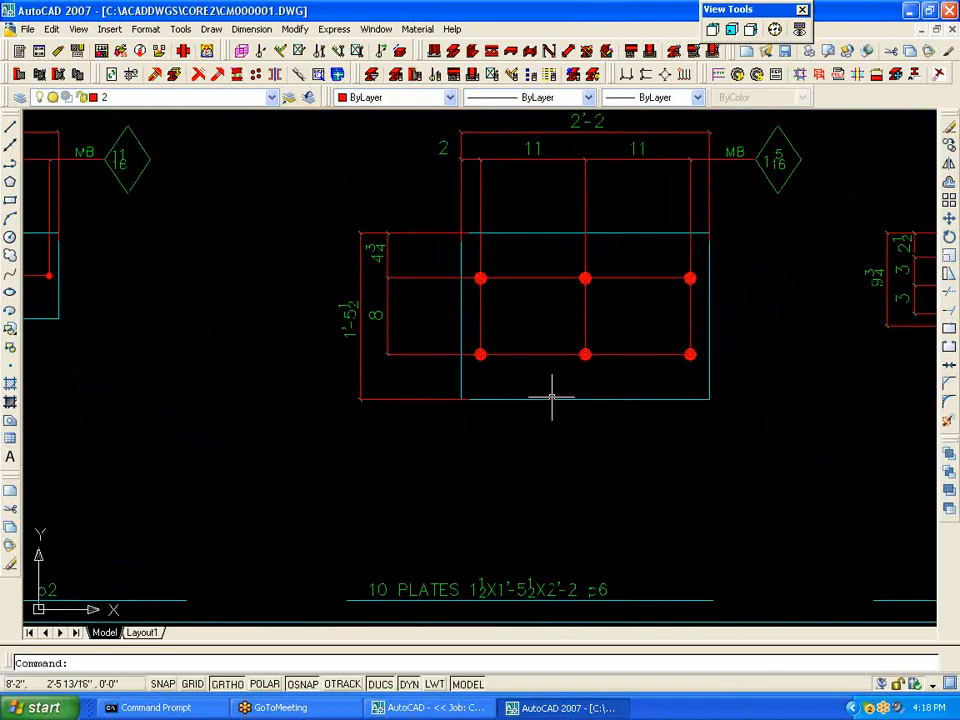
scroll(553, 431, down, 4)
scroll(342, 373, up, 4)
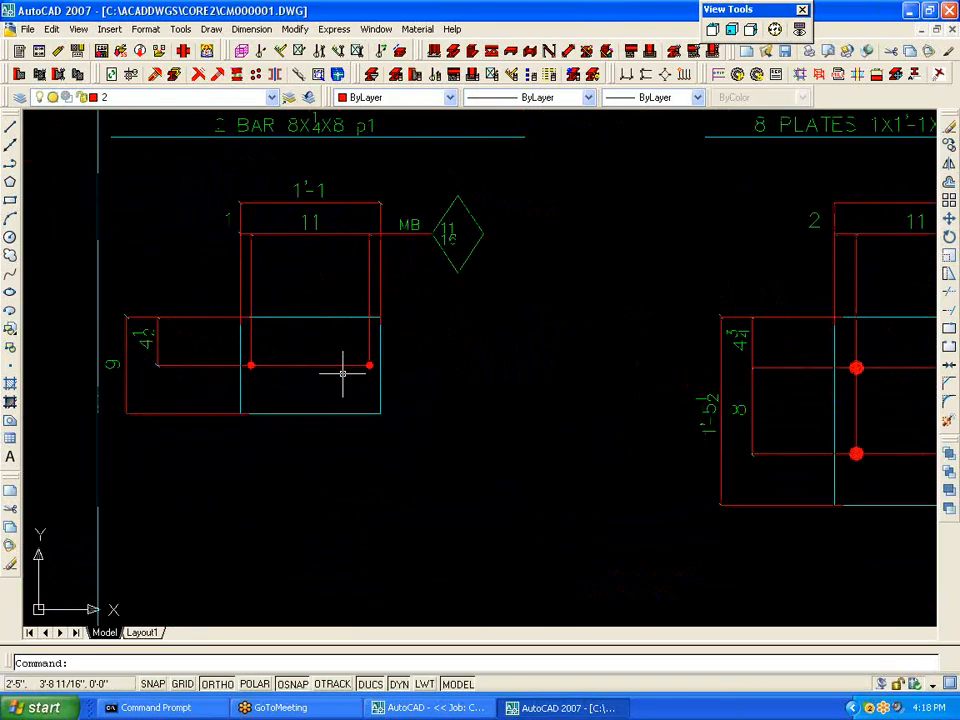
scroll(341, 375, down, 4)
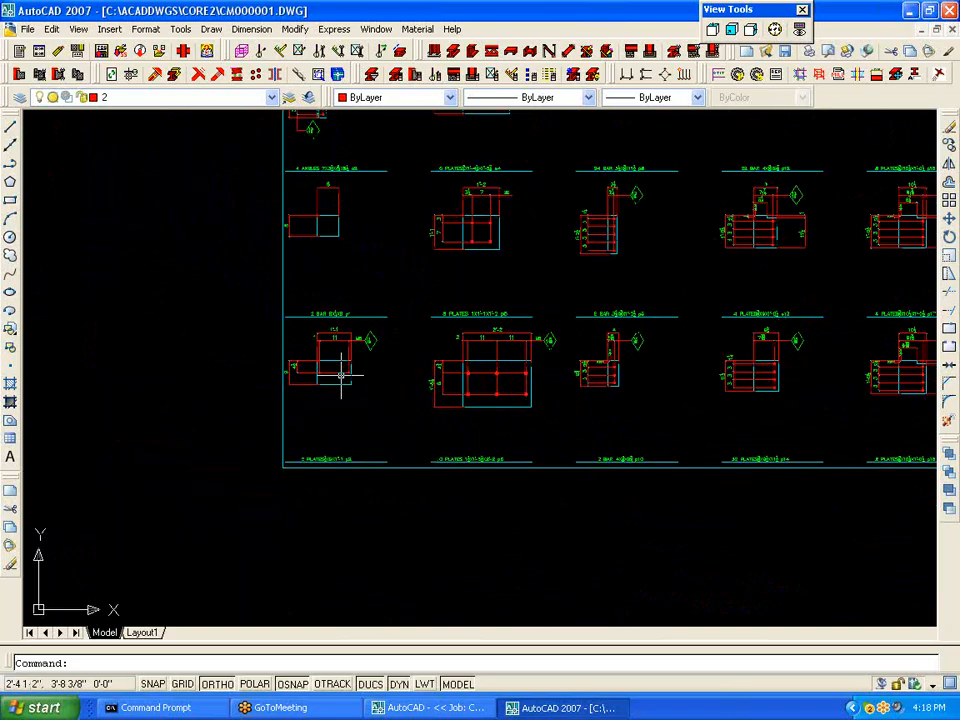
mouse_move(634, 298)
middle_down()
mouse_move(431, 366)
mouse_move(309, 446)
middle_up()
scroll(461, 354, up, 5)
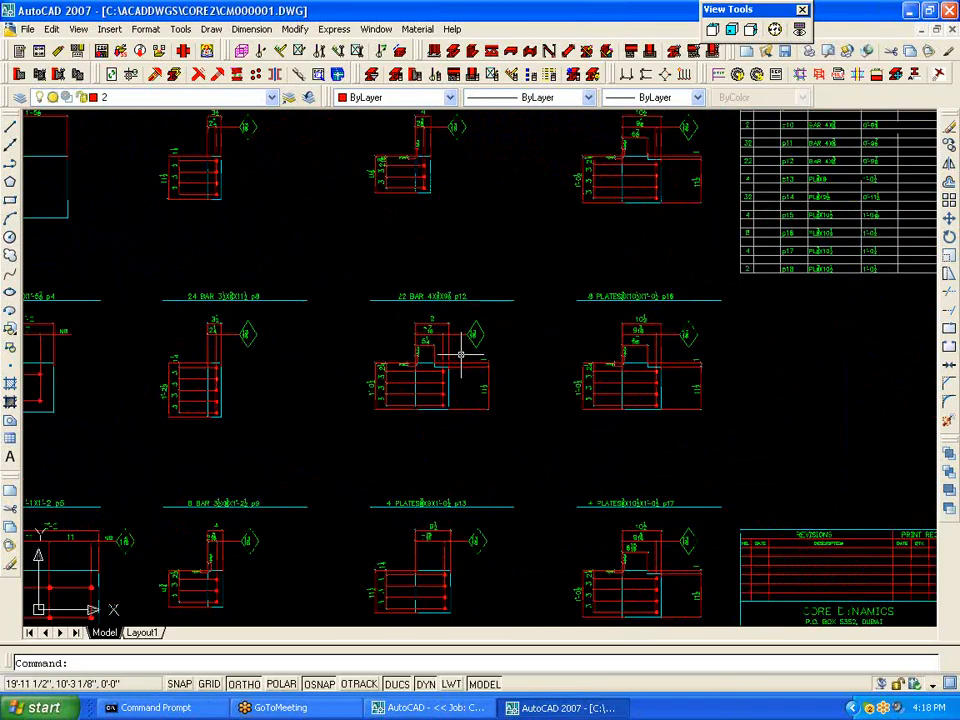
Step: Review the plate p15 detail and the connection material sheet's bill of material with its piece marks, descriptions and lengths
scroll(467, 354, down, 7)
scroll(578, 126, up, 5)
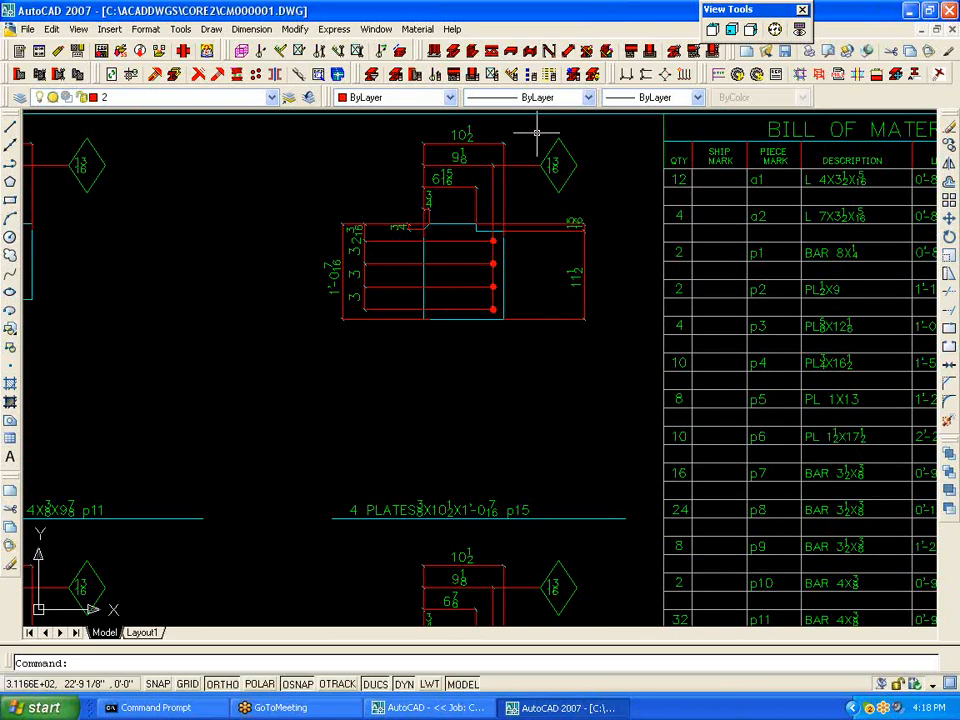
middle_drag(780, 222, 503, 228)
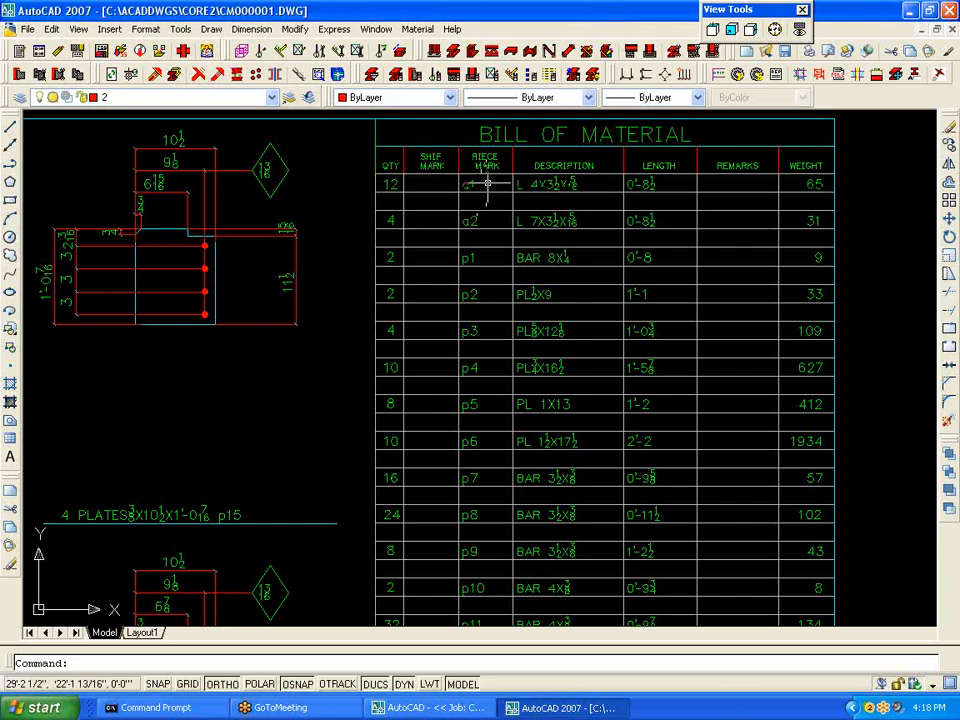
click(540, 184)
key(Escape)
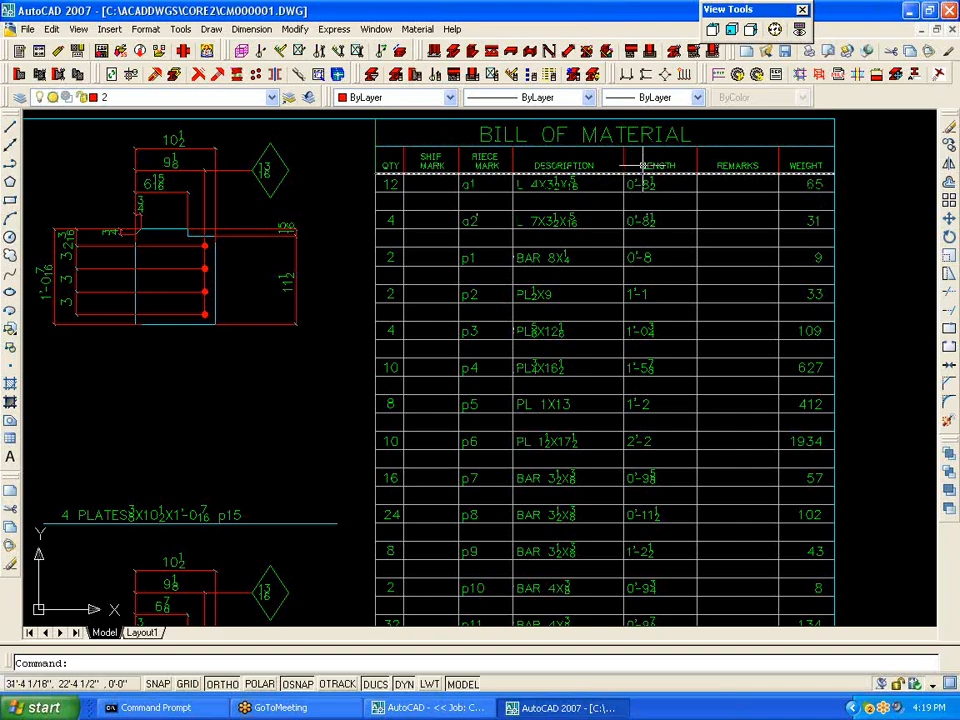
scroll(435, 296, down, 5)
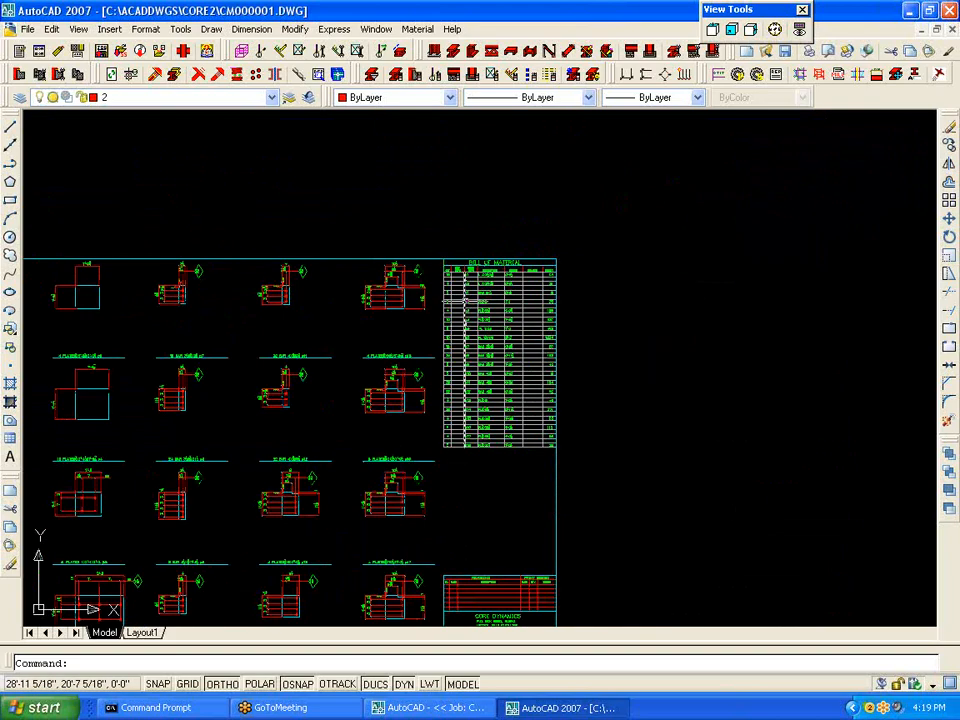
middle_drag(264, 369, 458, 261)
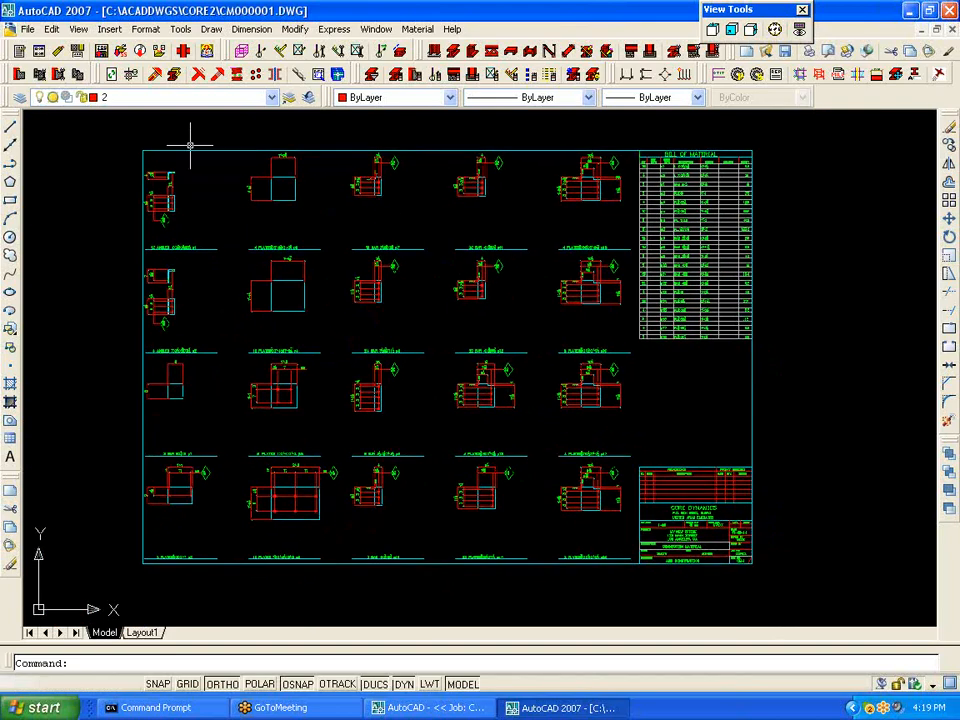
Step: Close the connection material drawing without saving it and reopen the shop drawing of column 3A from the plan
double_click(7, 11)
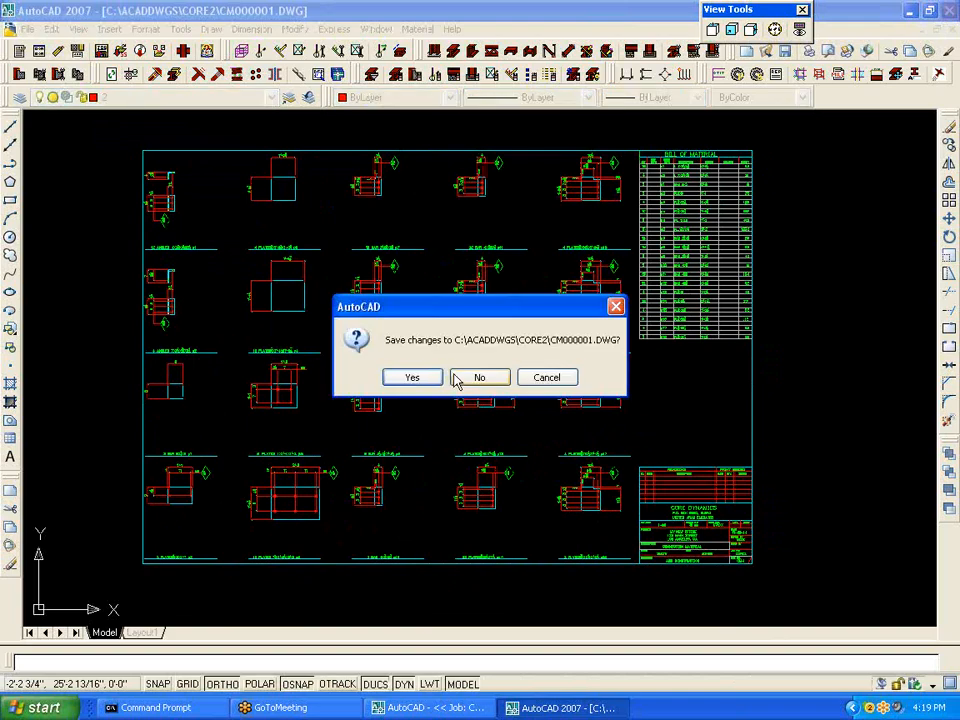
click(456, 380)
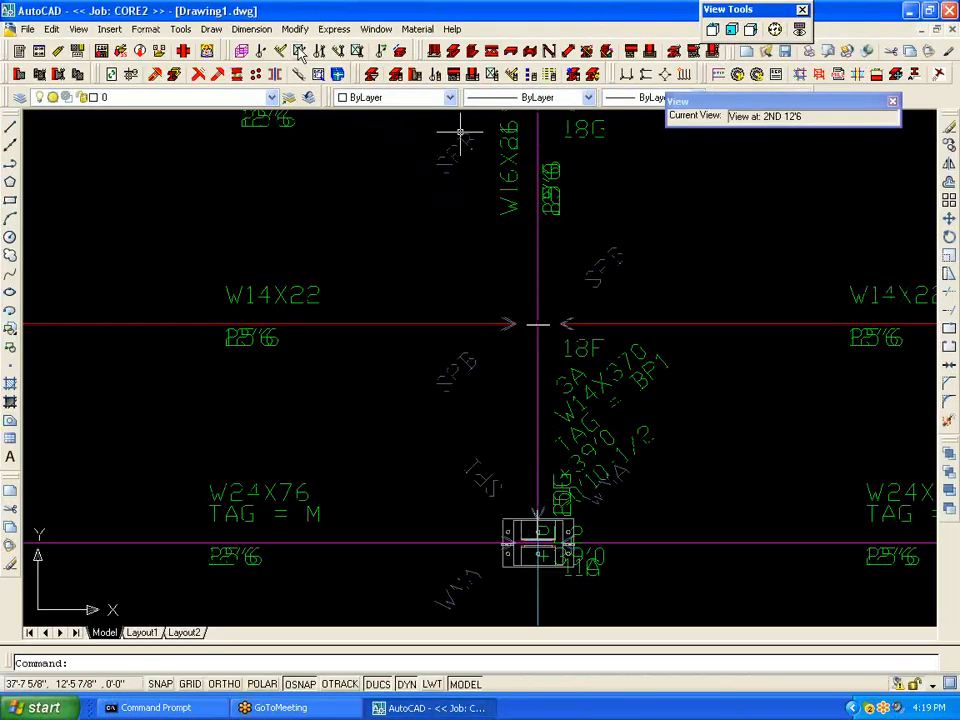
click(300, 77)
click(565, 383)
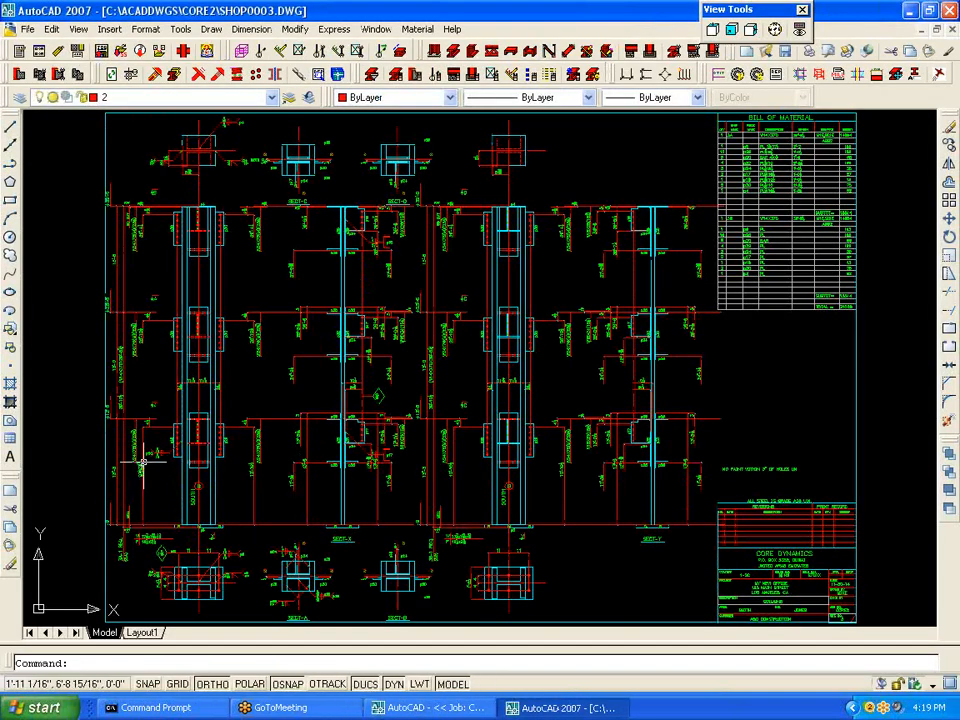
Step: Examine the p20 plates, hole dimensions and weld callouts at elevation +12'-6 on column 3A
scroll(142, 457, up, 5)
scroll(142, 457, up, 2)
middle_drag(298, 450, 684, 468)
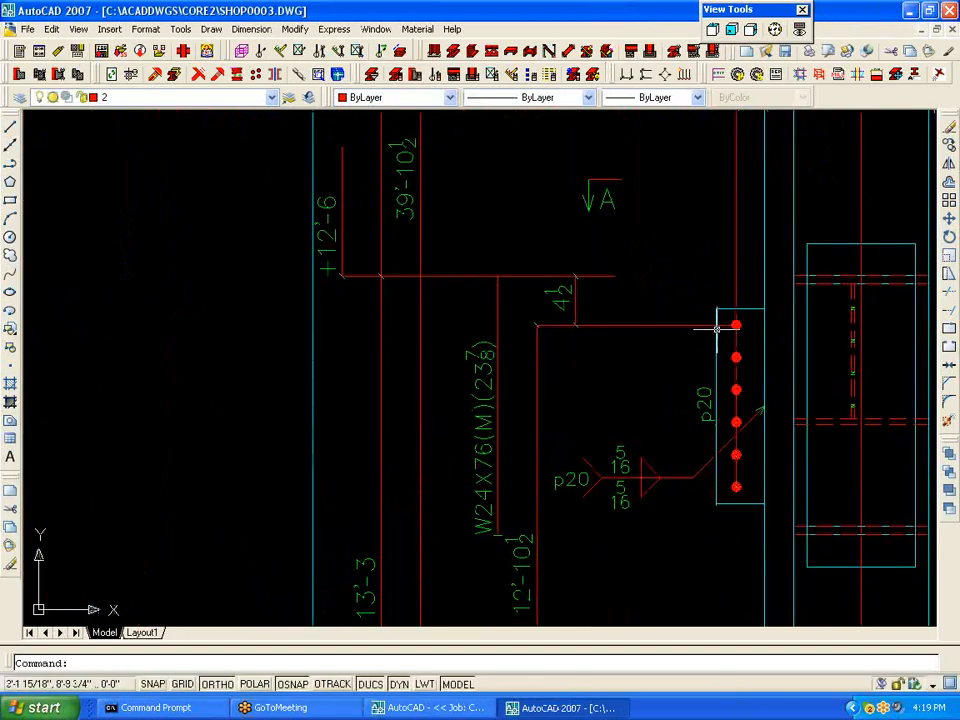
mouse_move(738, 232)
middle_down()
mouse_move(658, 294)
mouse_move(585, 381)
middle_up()
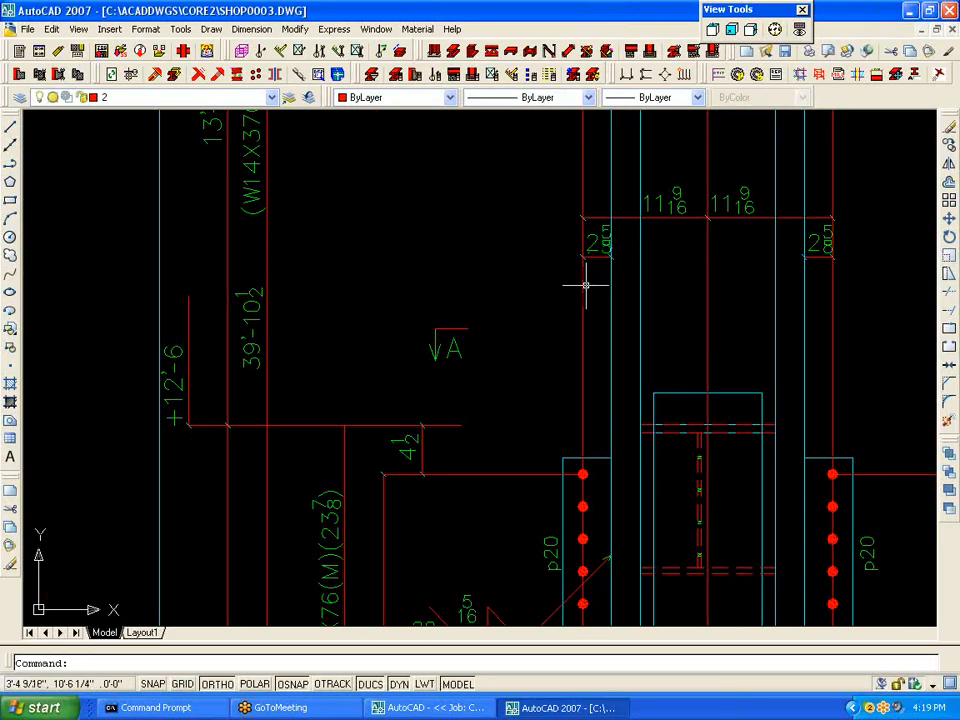
scroll(581, 444, down, 6)
scroll(583, 411, up, 5)
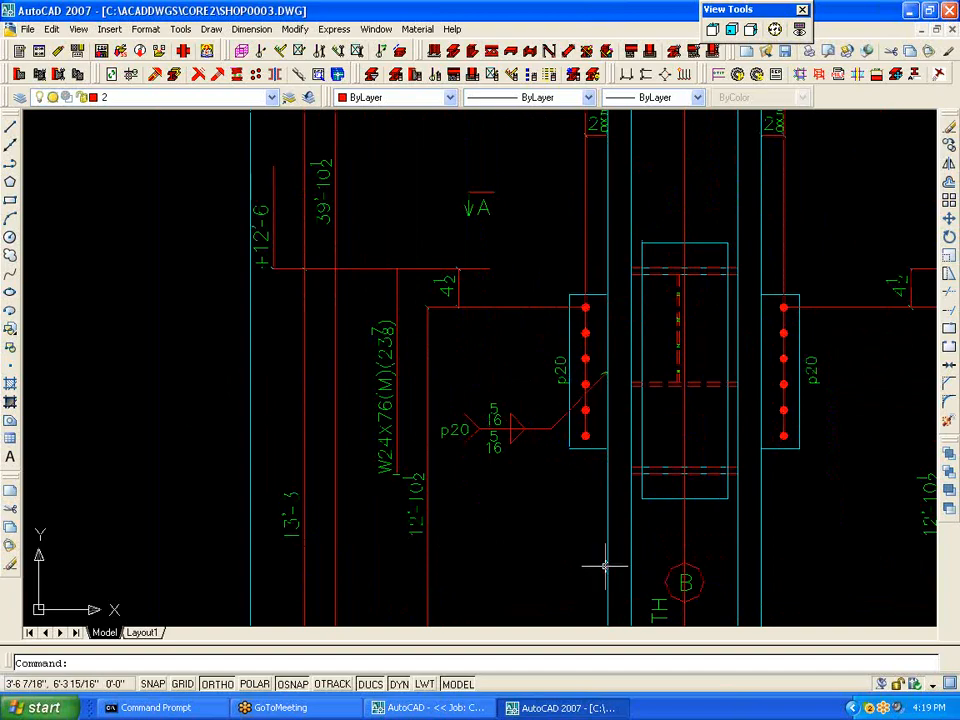
Step: Inspect the weld symbols and piece marks in Section A and on the p6 base plate detail of column 3A
scroll(574, 441, down, 8)
scroll(676, 552, up, 10)
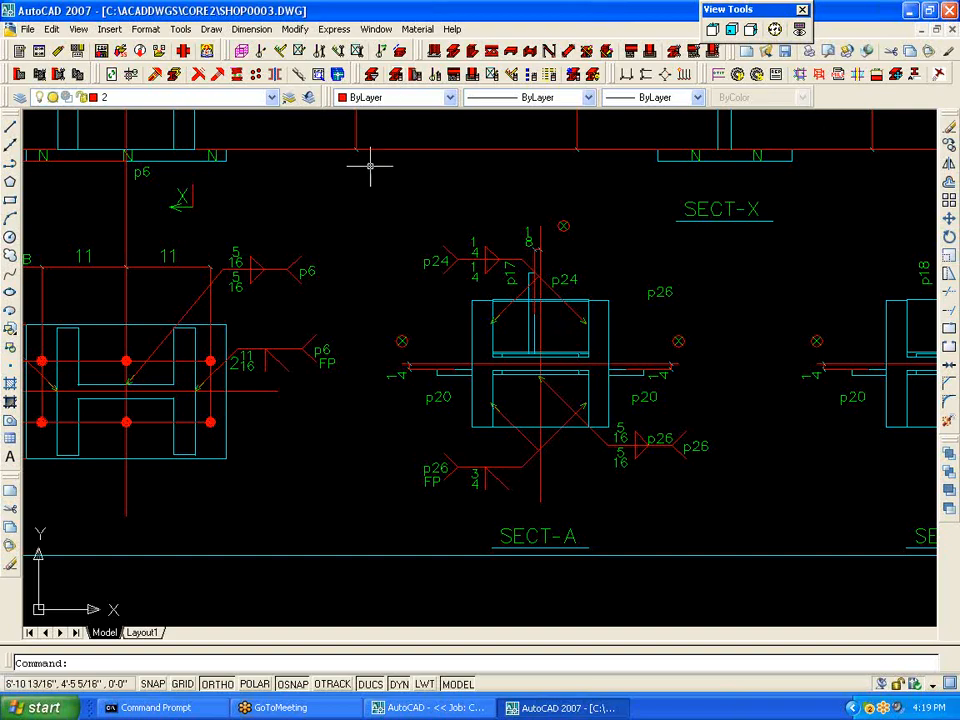
scroll(404, 353, up, 5)
scroll(404, 353, down, 5)
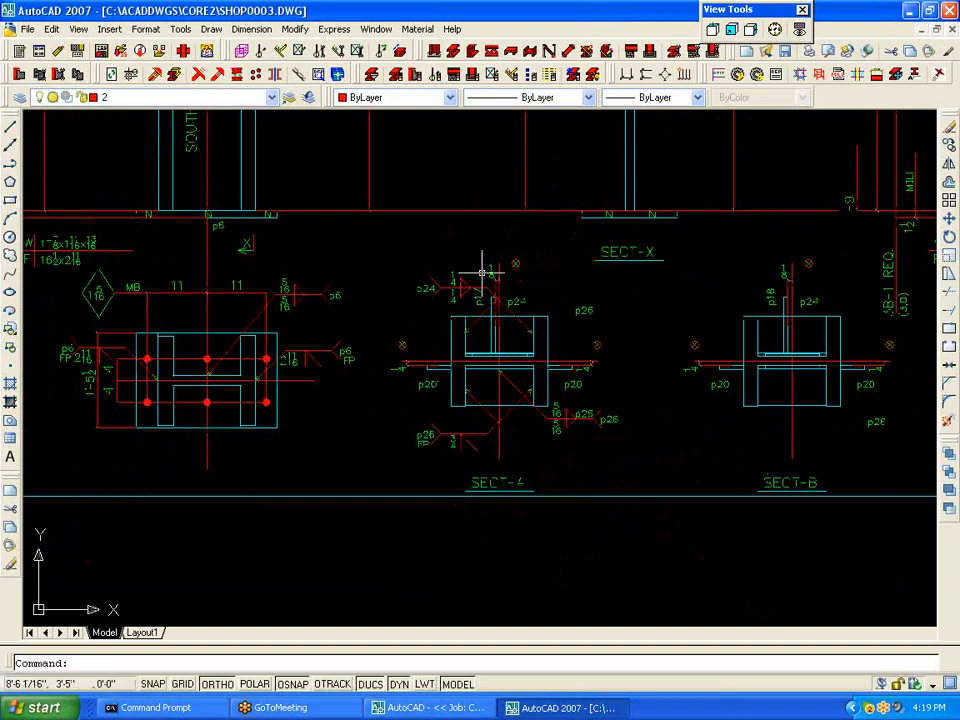
scroll(480, 278, up, 6)
scroll(478, 281, down, 6)
mouse_move(302, 278)
middle_down()
mouse_move(870, 501)
mouse_move(882, 531)
middle_up()
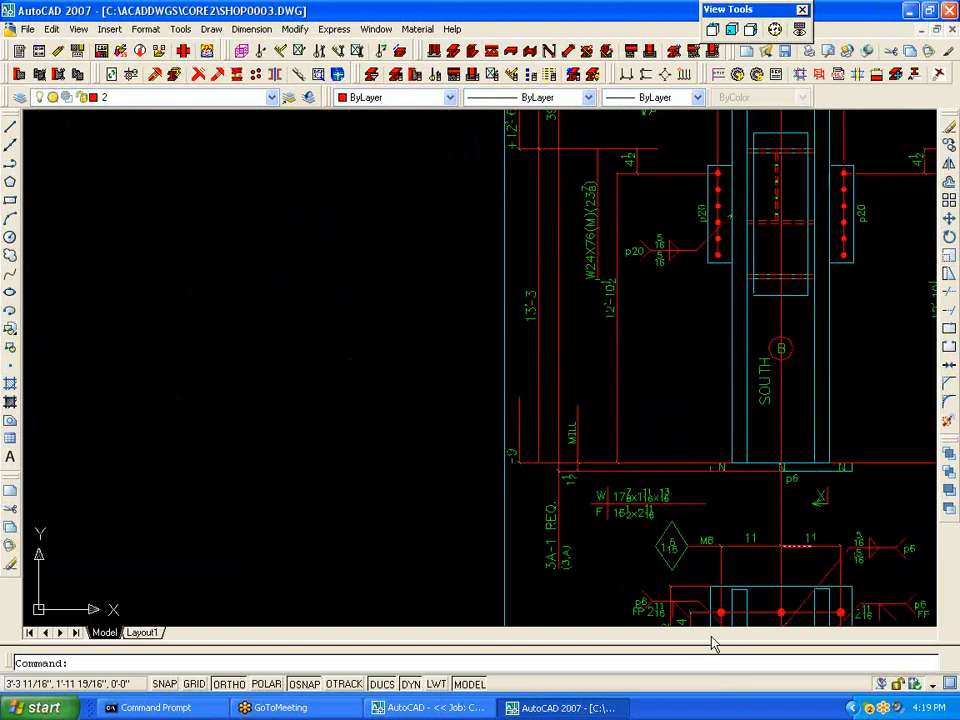
Step: Check the milled base end of column 3A and the W24X76 beam callout and p20 weld above it
scroll(600, 590, up, 6)
scroll(432, 488, down, 6)
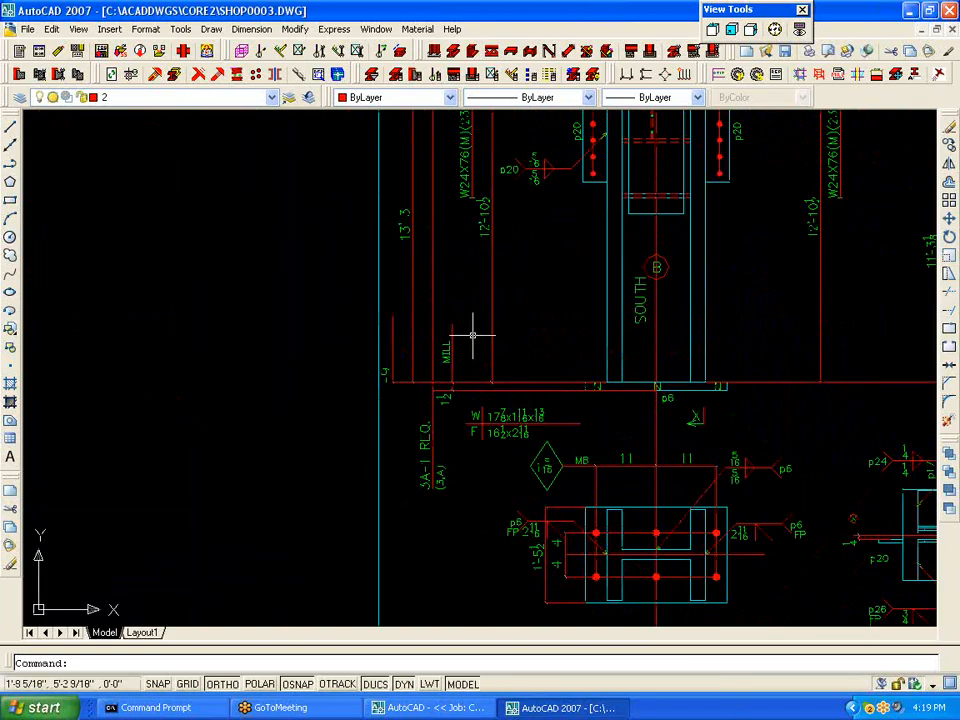
middle_drag(444, 272, 435, 446)
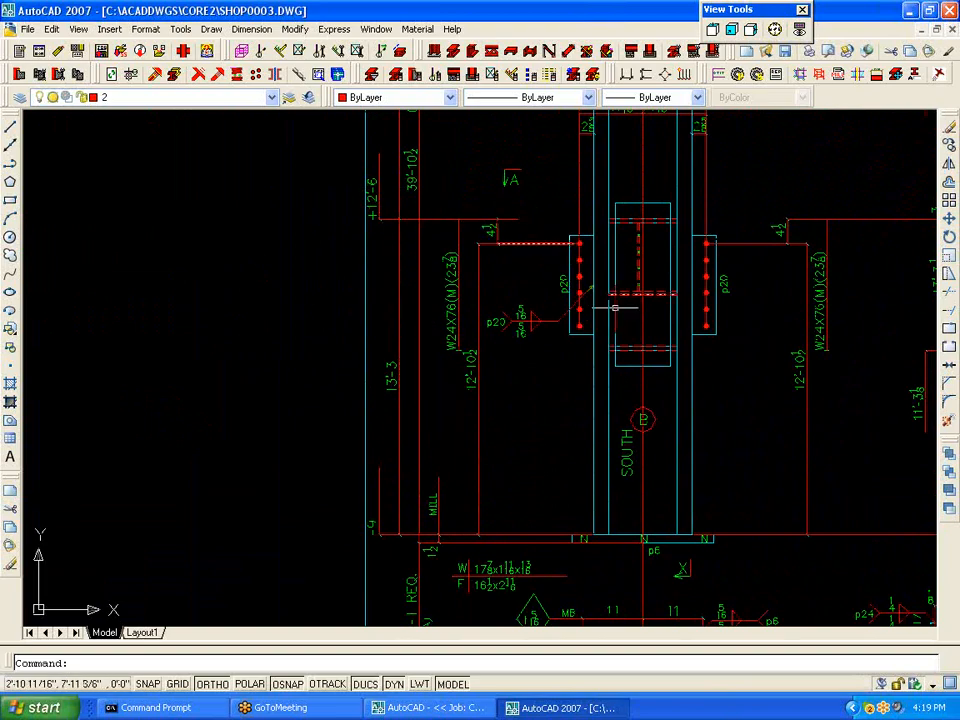
scroll(486, 355, up, 3)
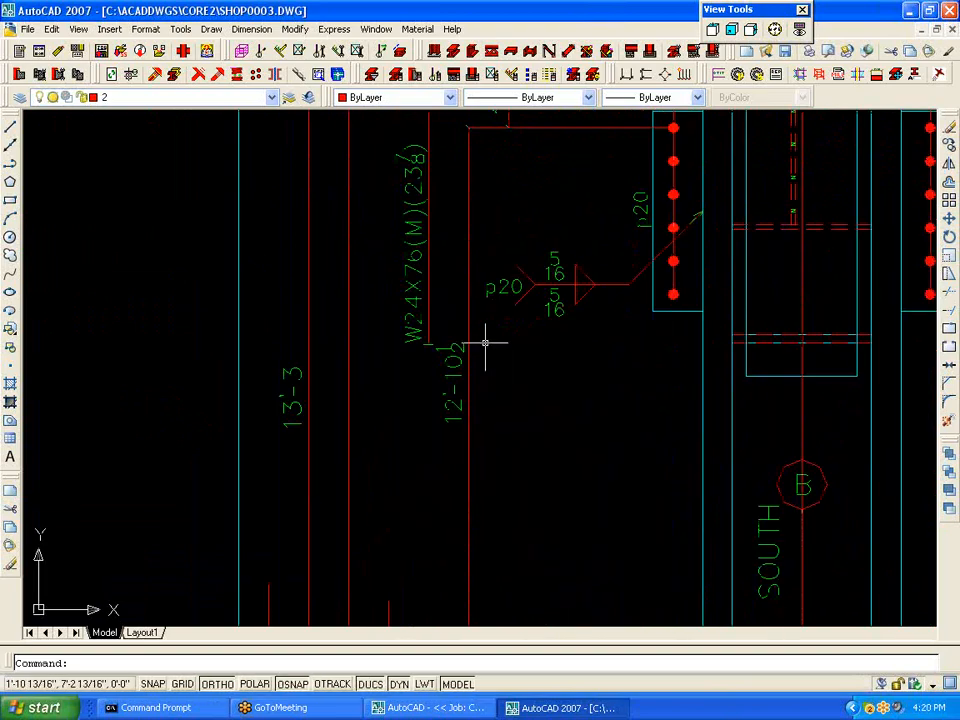
Step: Examine the p17 plate connection and the p24, p26 and p32 plates in Section X of column 3A
scroll(486, 343, down, 5)
middle_drag(735, 324, 467, 317)
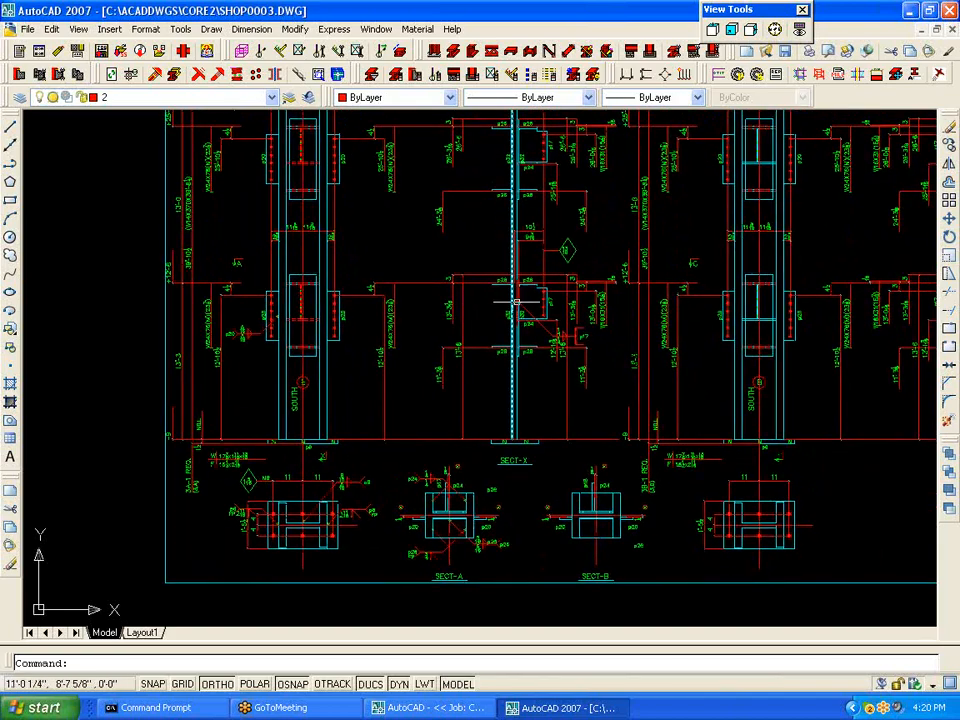
scroll(519, 298, up, 6)
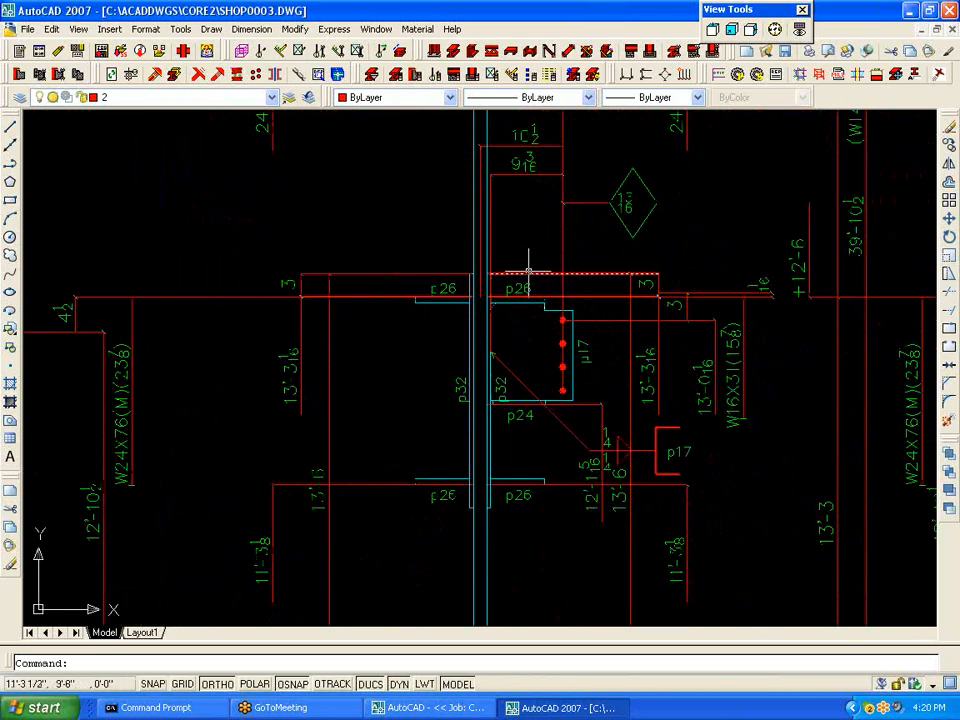
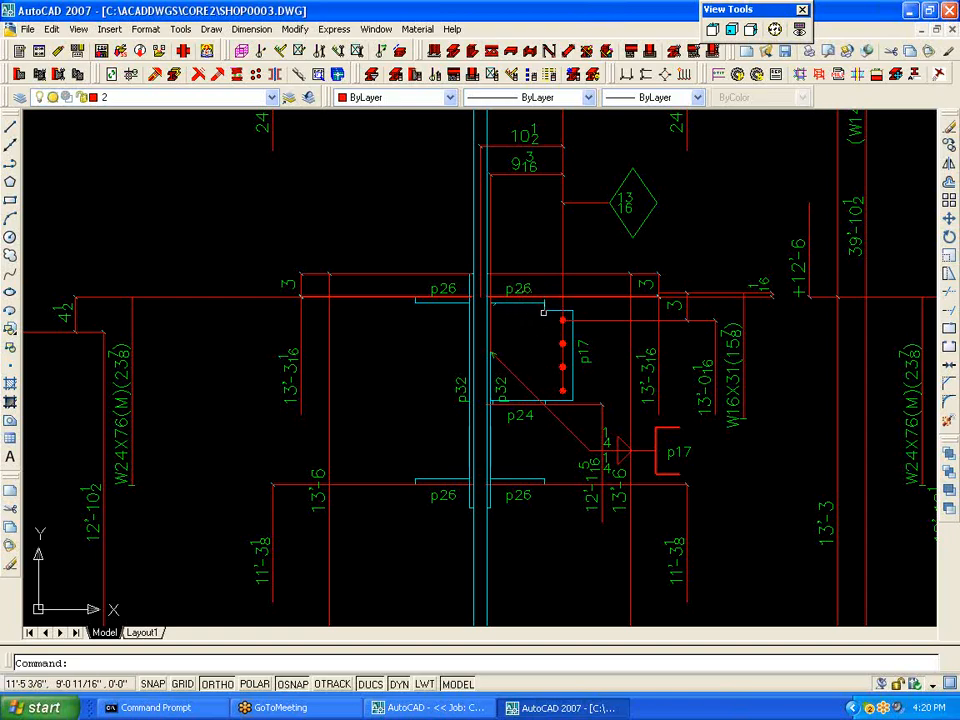
Step: Examine the p17 plate's clipped and notched corners, the p26 and p24 plates and the W16X31 callout at elevation +12'-6
scroll(540, 306, up, 5)
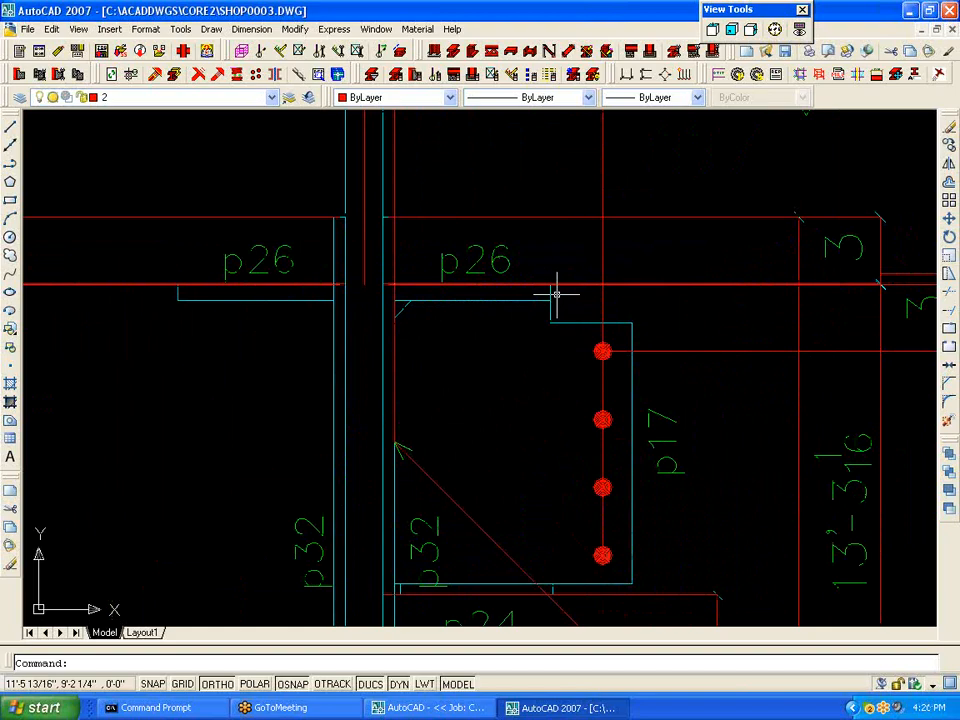
scroll(556, 293, down, 4)
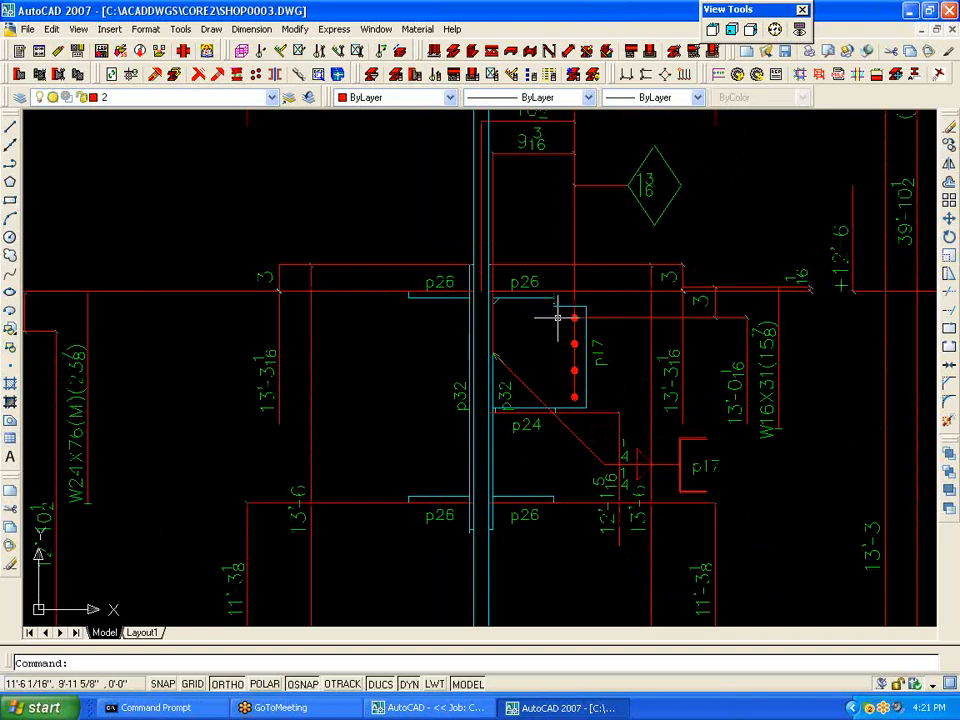
scroll(563, 318, up, 3)
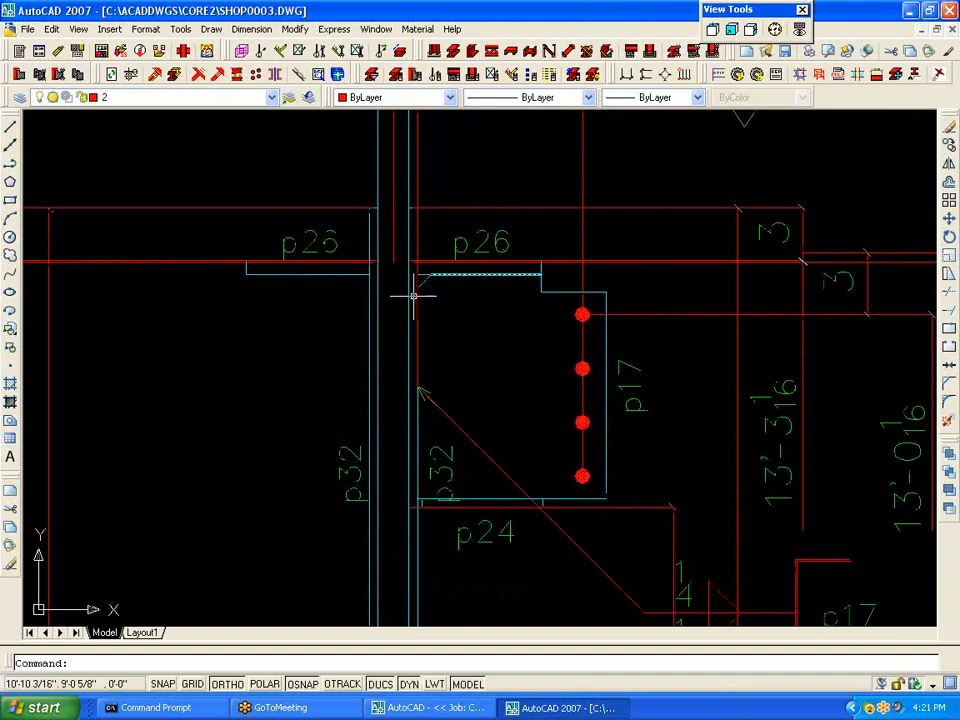
scroll(433, 290, down, 3)
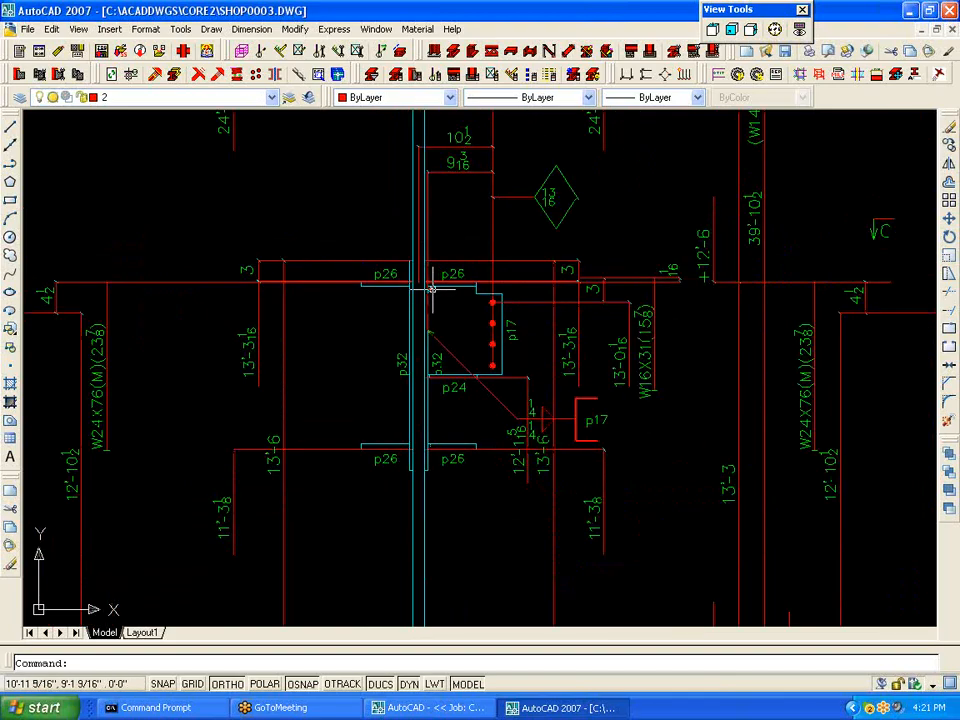
scroll(432, 289, up, 2)
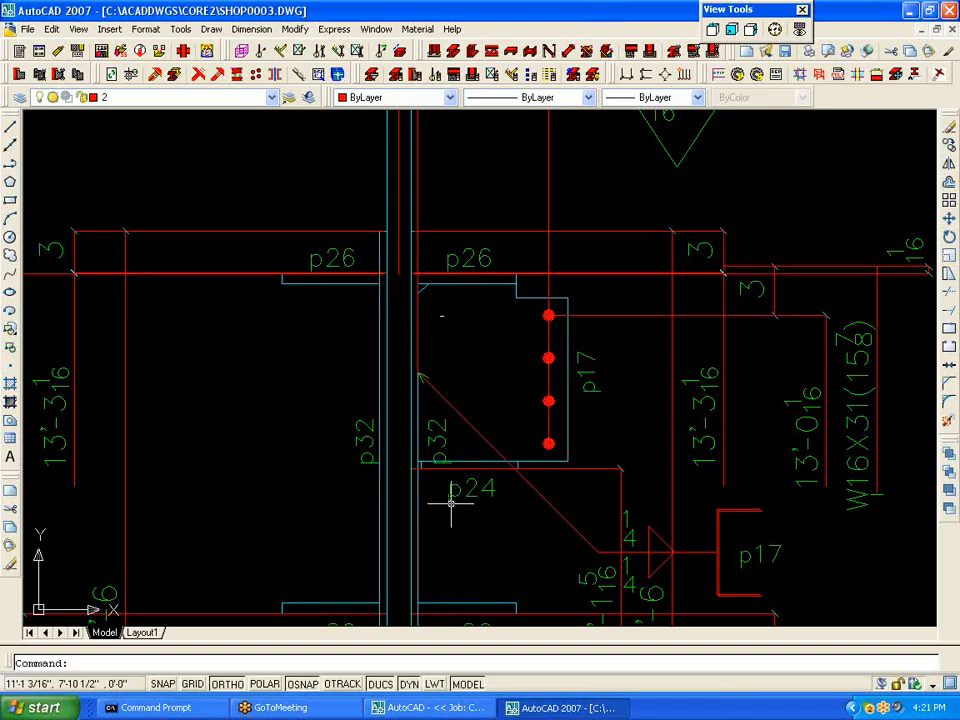
scroll(424, 272, up, 2)
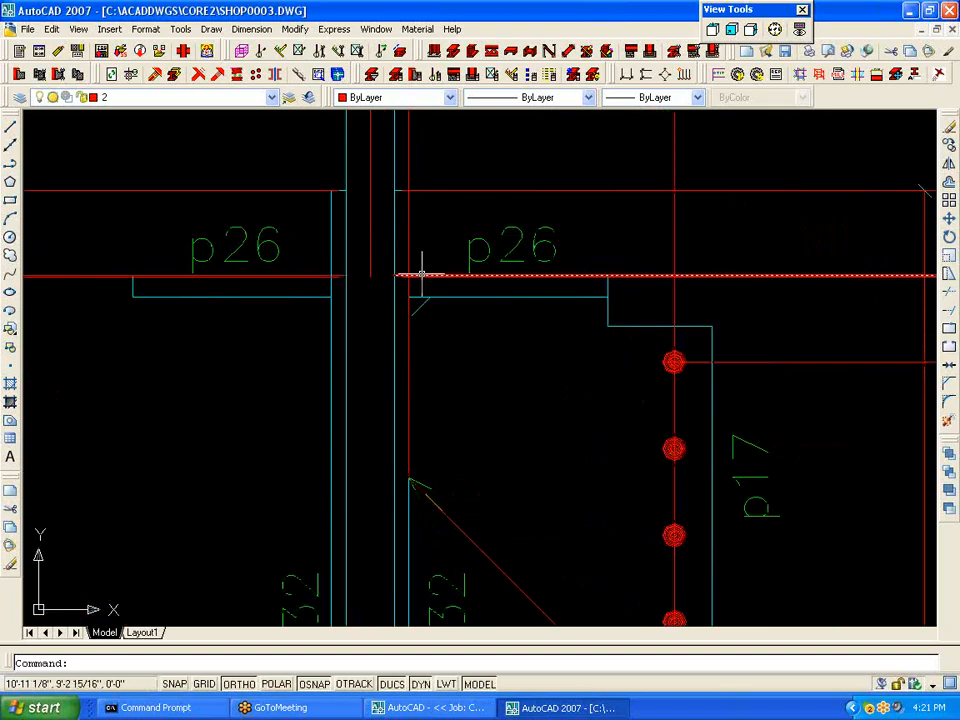
scroll(426, 300, down, 3)
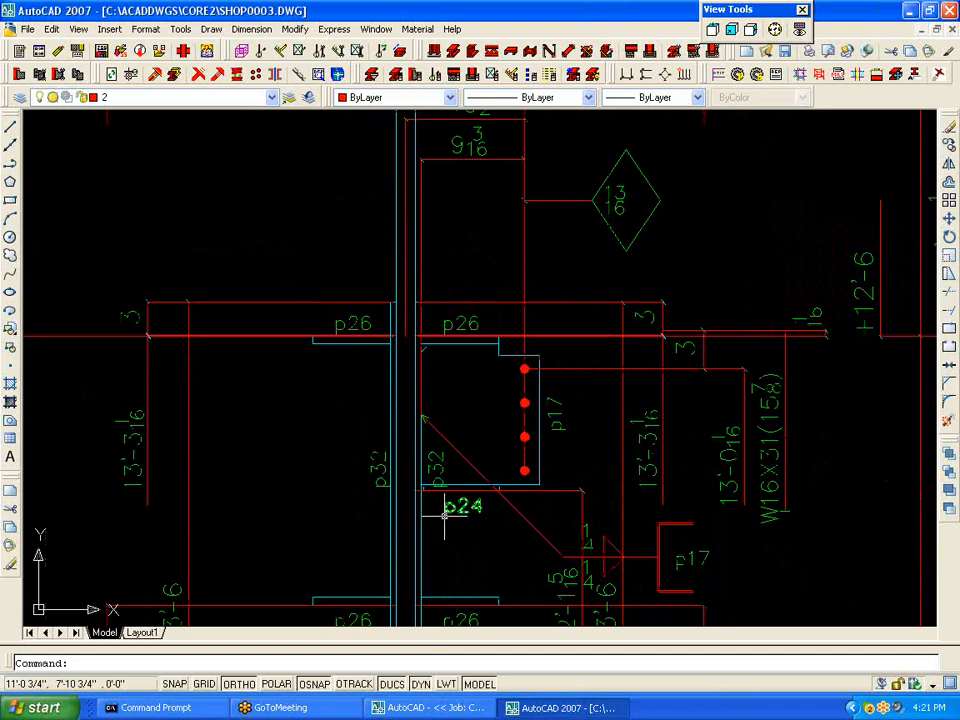
scroll(445, 513, down, 4)
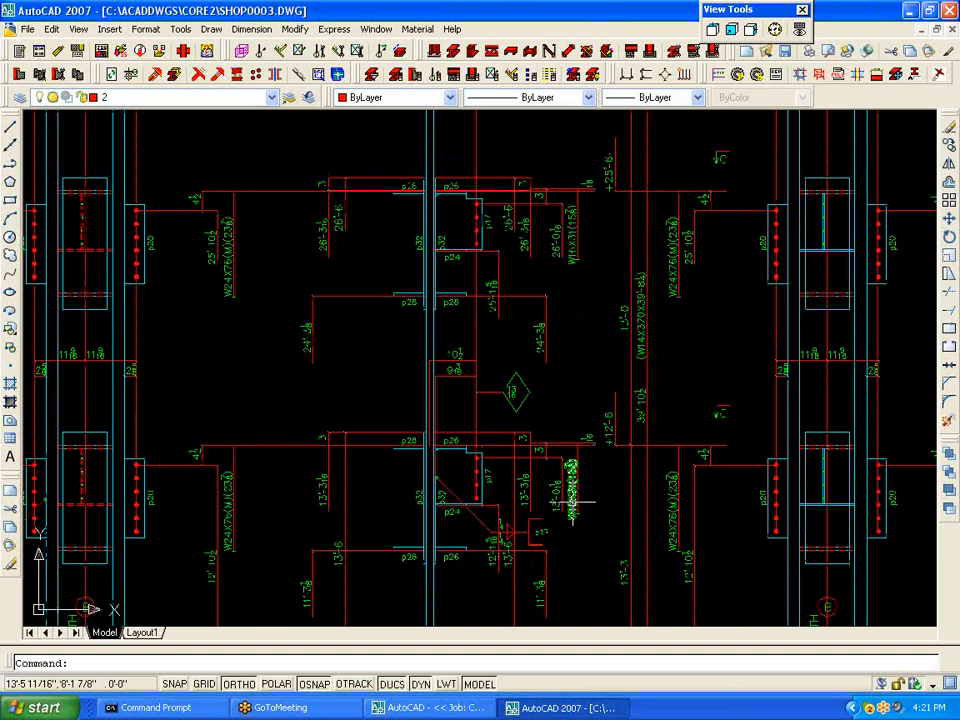
scroll(577, 505, up, 2)
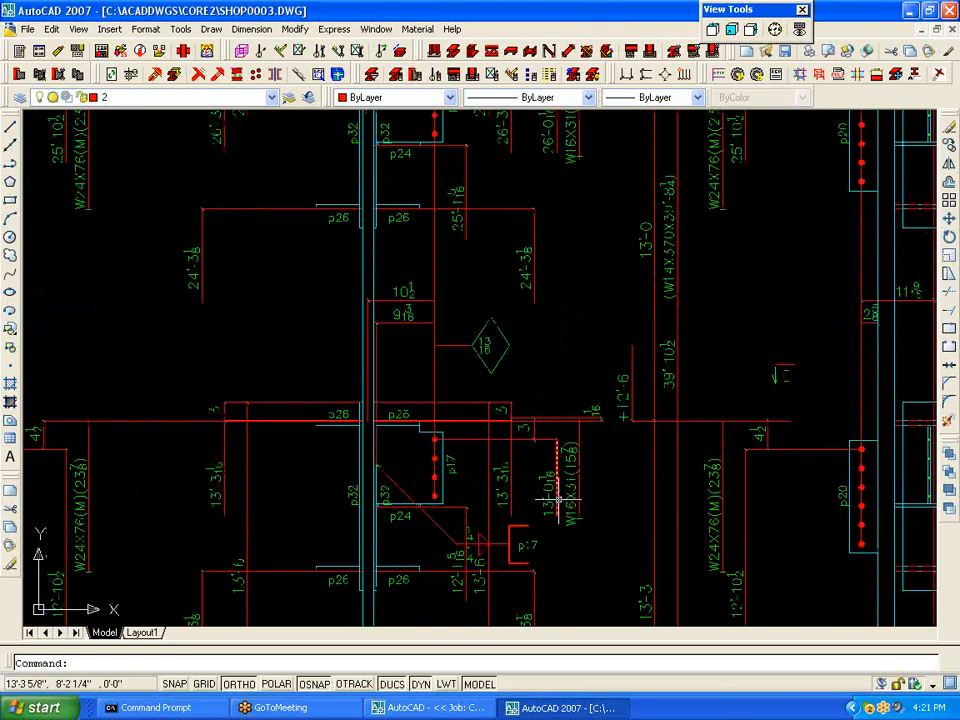
scroll(553, 508, down, 5)
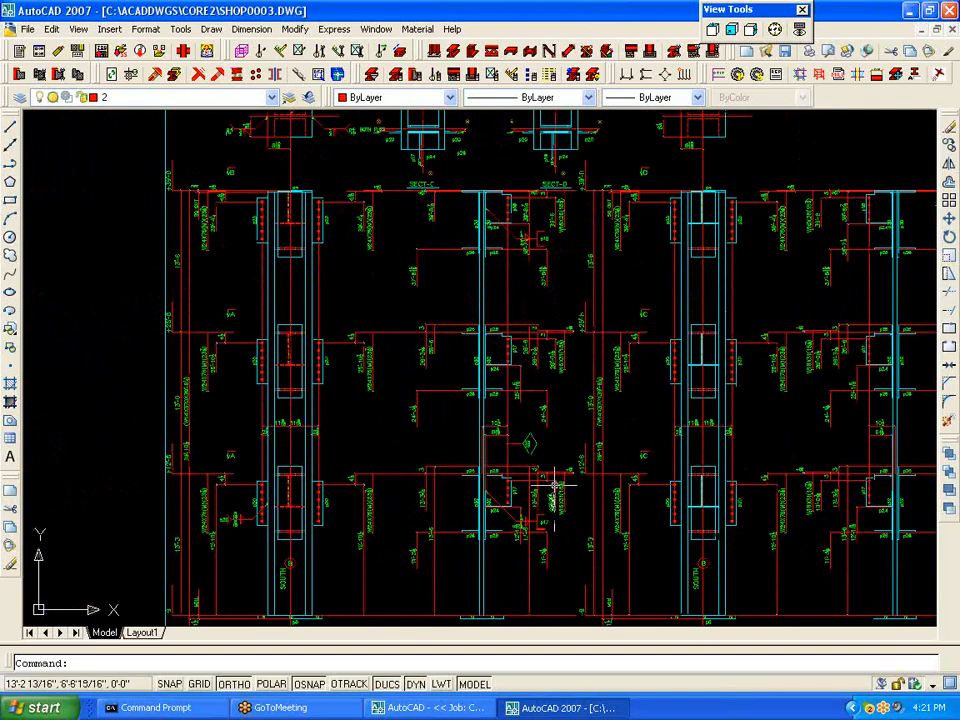
Step: Inspect the p18 plate connection and W16X26 callout at the column top, elevation +39'-0, near Section D
scroll(536, 422, up, 3)
scroll(516, 412, up, 4)
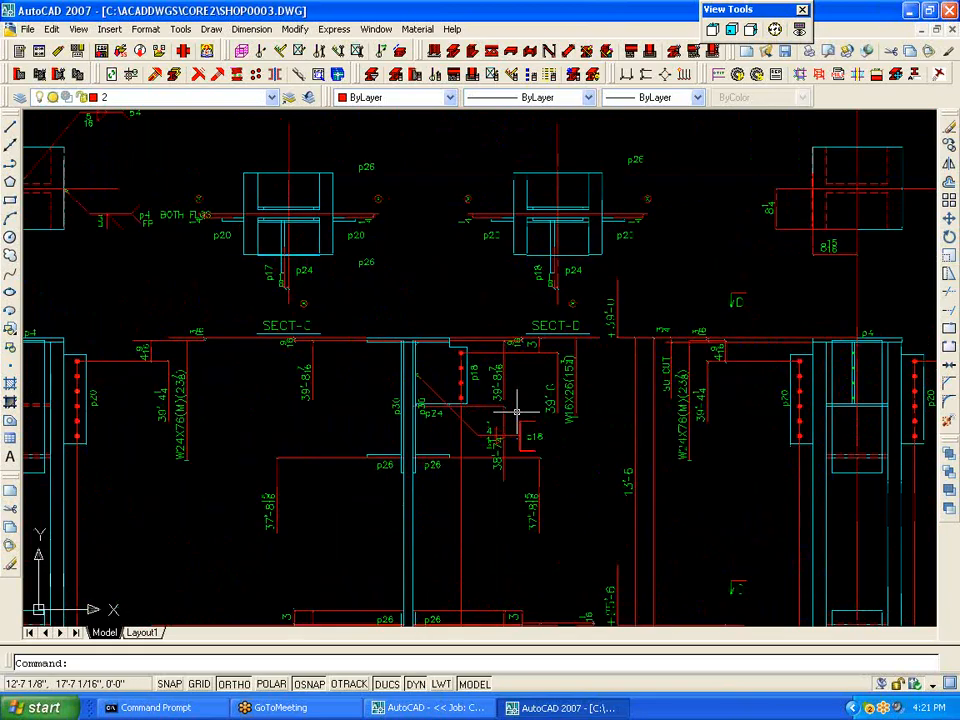
scroll(521, 407, down, 3)
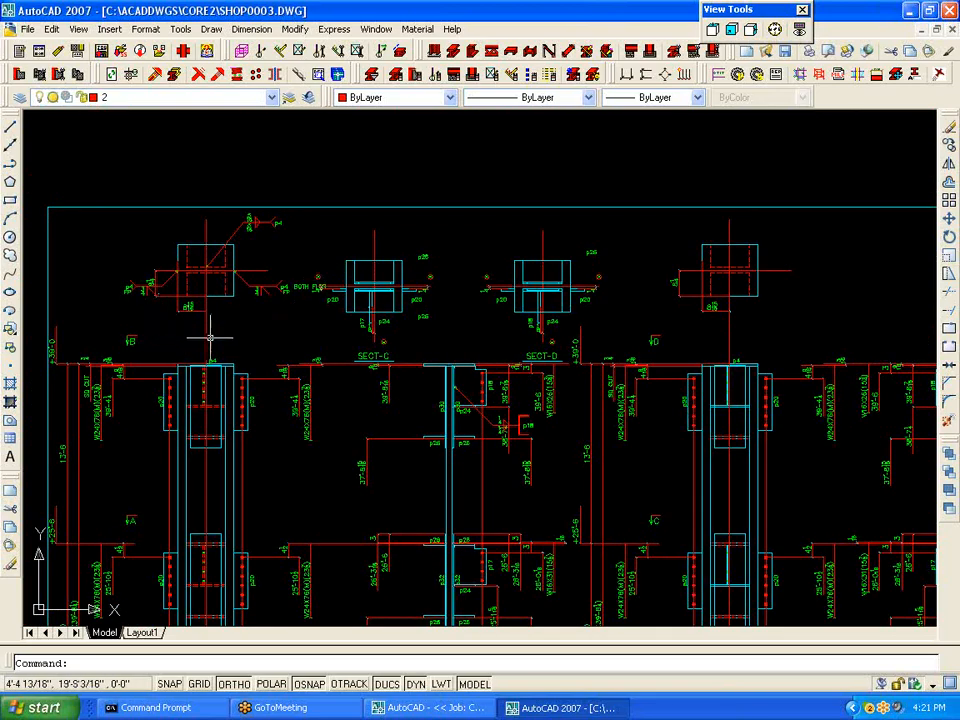
middle_drag(525, 489, 505, 281)
middle_drag(545, 208, 460, 520)
scroll(450, 273, up, 4)
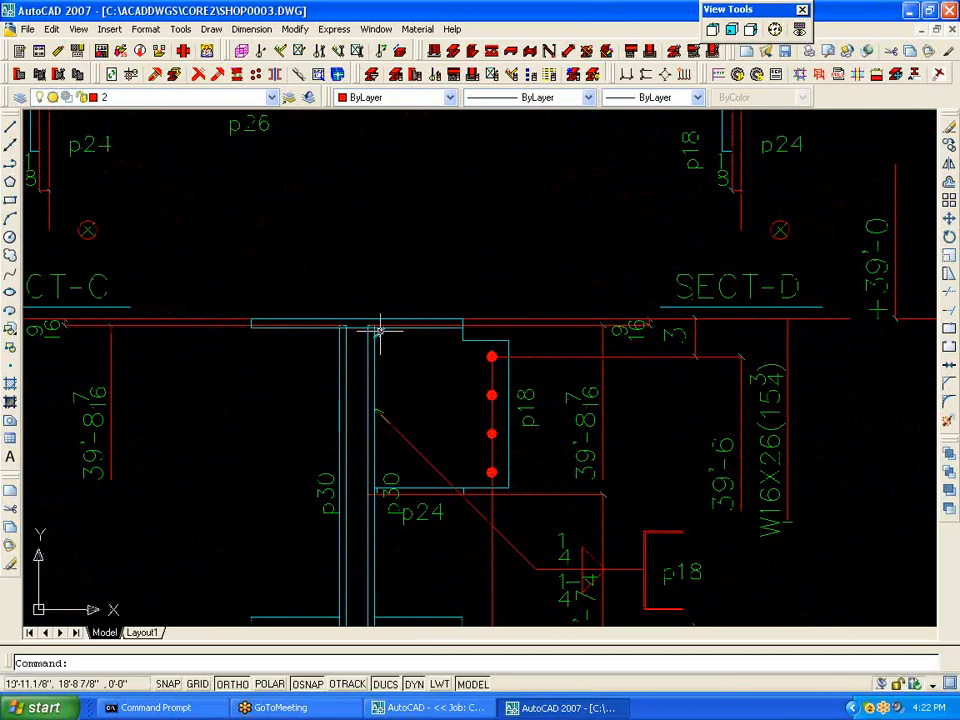
Step: Check the bill of material entries for columns 3A and 3B, including piece marks, lengths and weights
scroll(489, 317, down, 5)
middle_drag(704, 300, 167, 289)
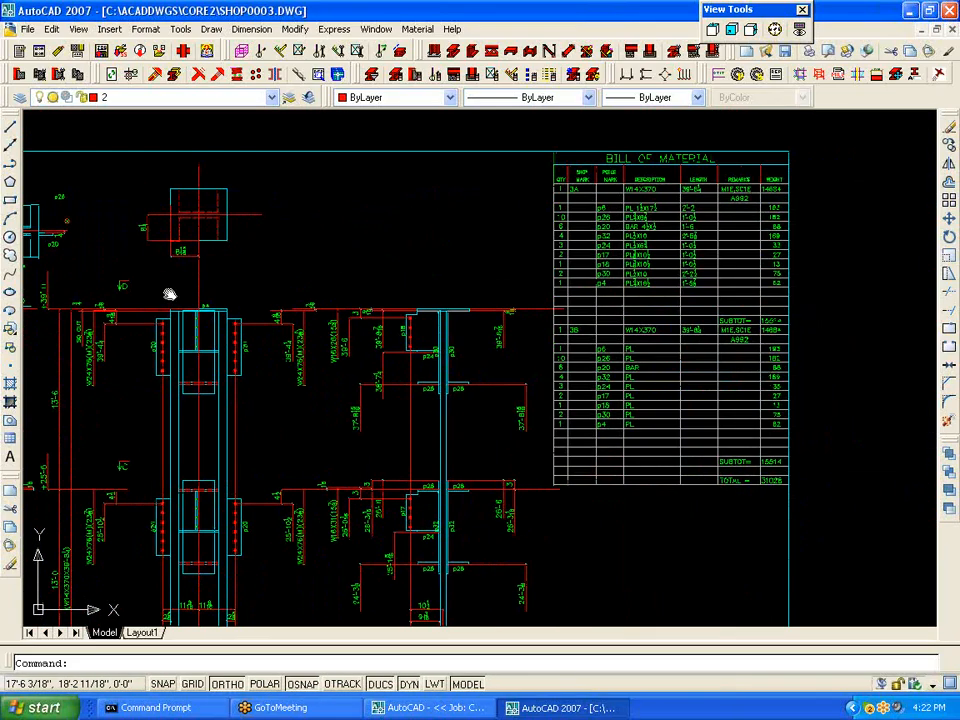
scroll(776, 171, up, 6)
scroll(776, 171, down, 4)
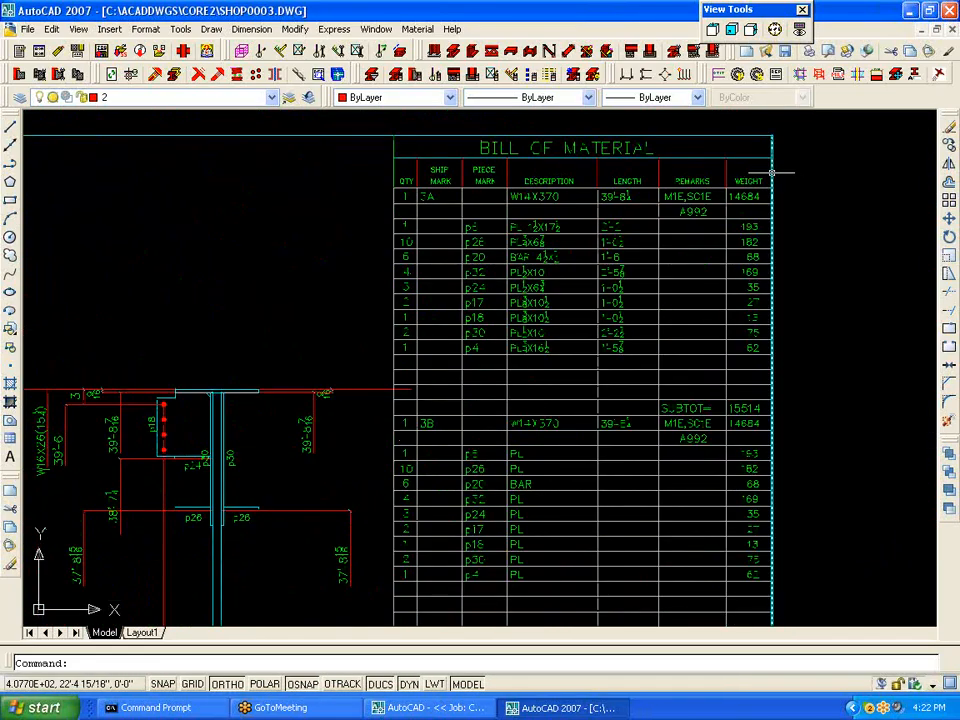
scroll(771, 368, down, 4)
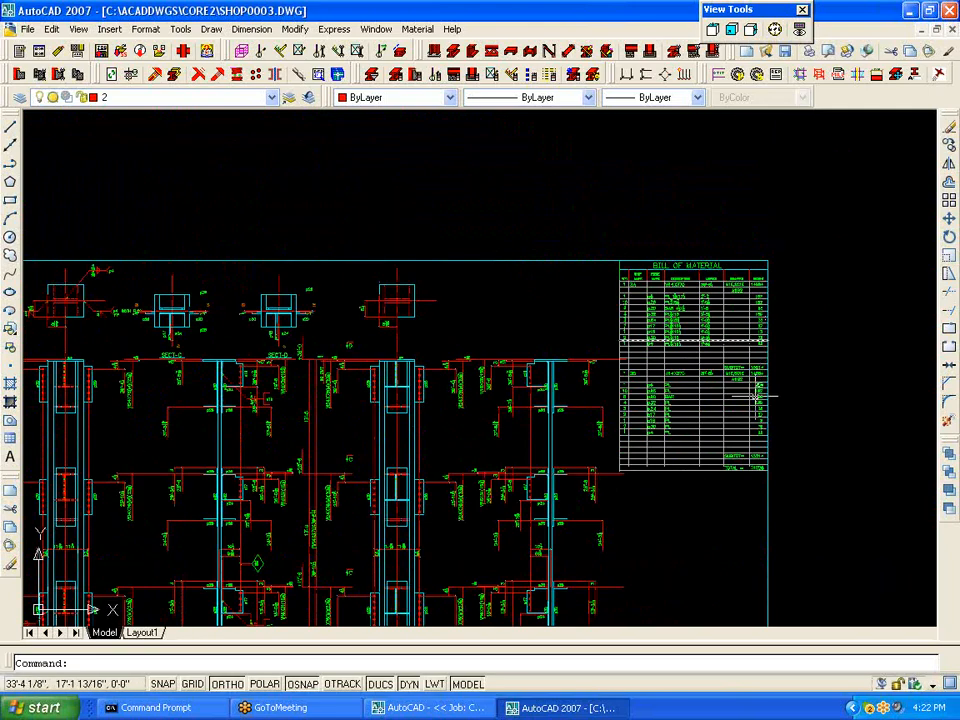
Step: Close the SHOP0003 column shop drawing and return to the CORE2 job model
click(8, 10)
click(30, 118)
click(505, 377)
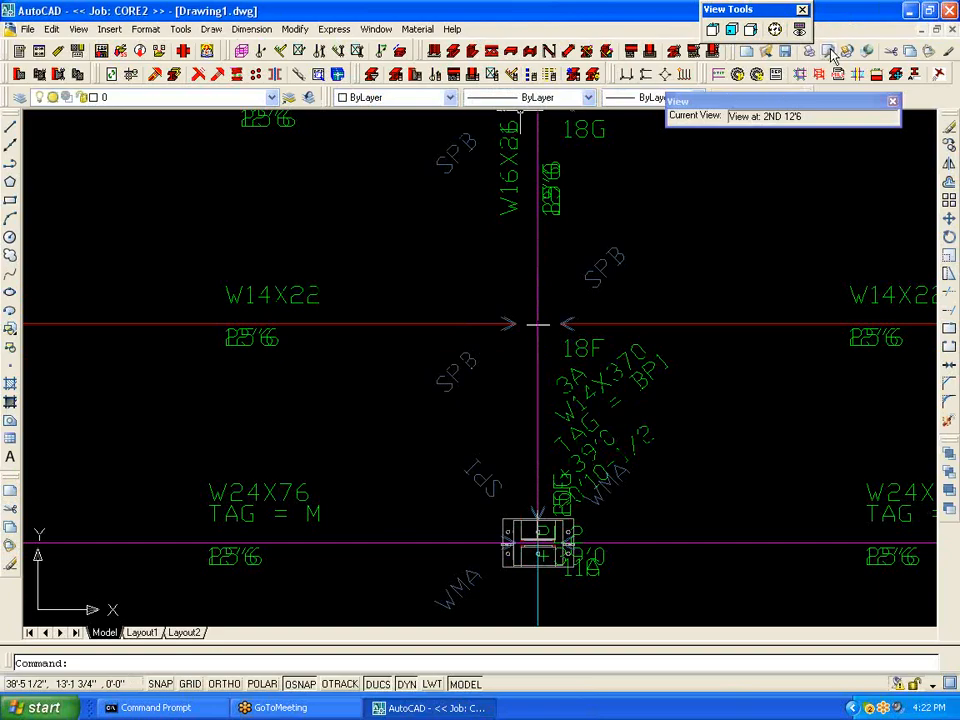
Step: Navigate the model view up to the 2ND 12'6 level
click(776, 30)
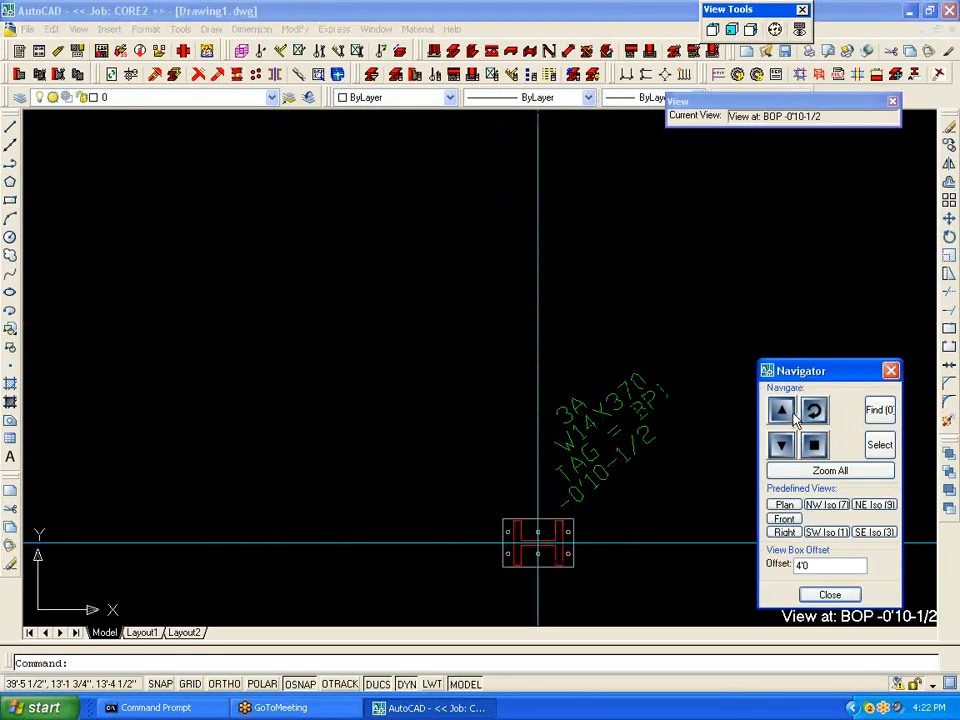
click(793, 414)
click(793, 414)
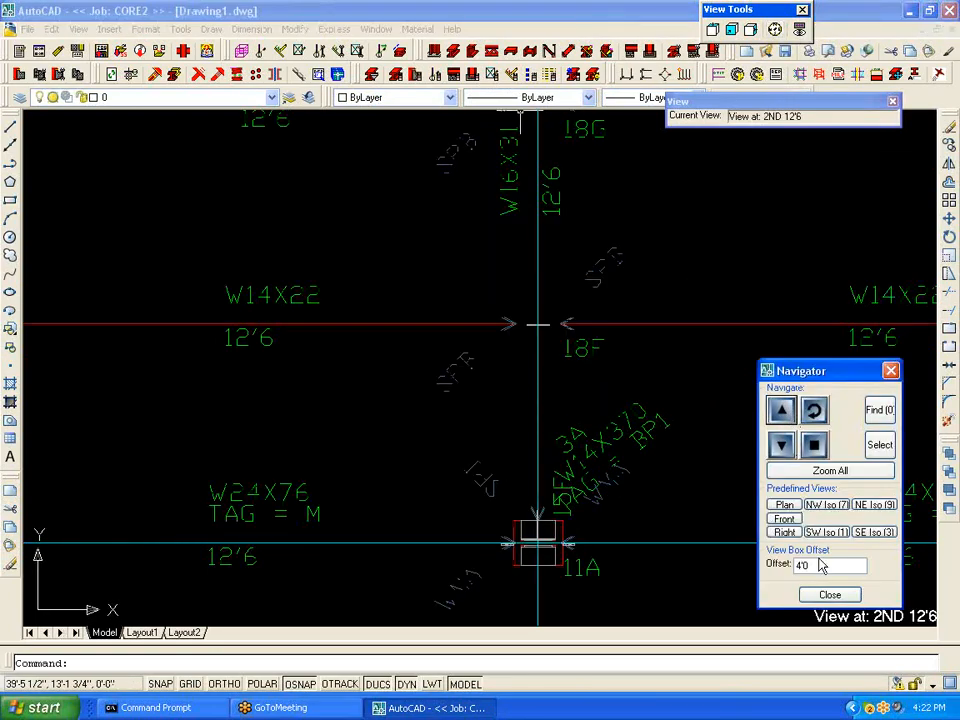
click(830, 594)
Step: Examine the offset BFA angle connections where the W14X22 beams tagged gaa meet the W16X31 beam's web
scroll(621, 491, down, 4)
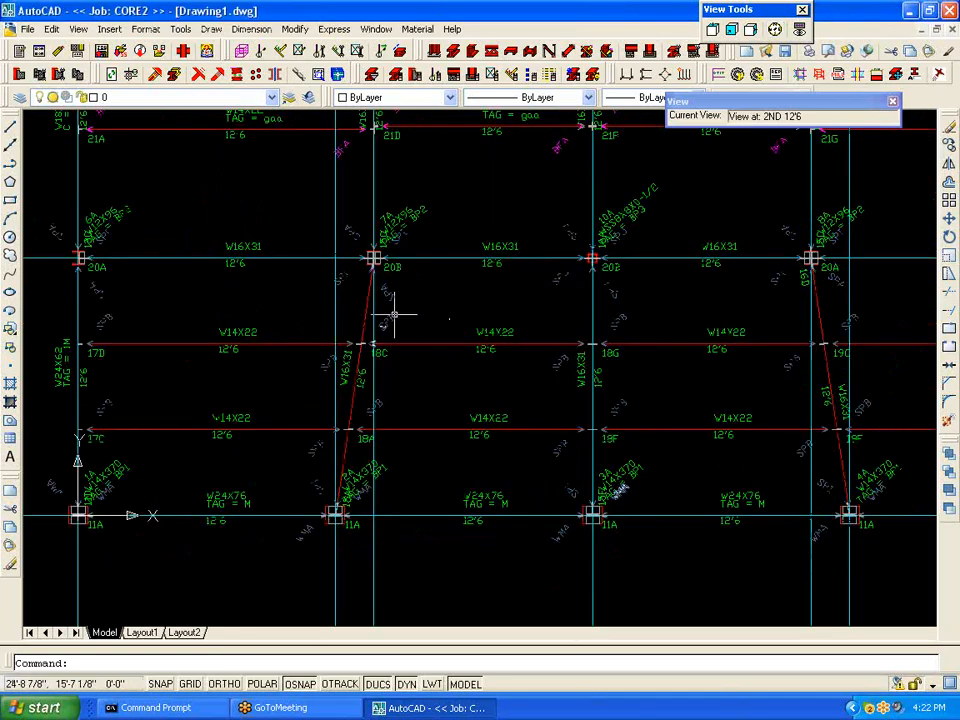
mouse_move(434, 366)
middle_down()
mouse_move(484, 453)
mouse_move(526, 564)
middle_up()
scroll(459, 315, up, 7)
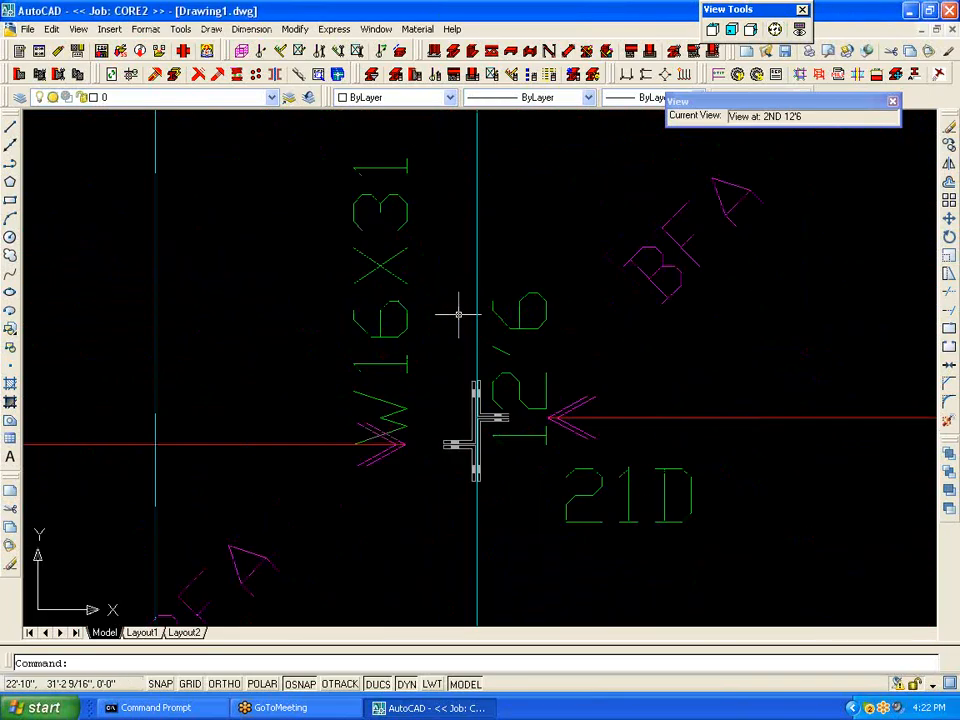
scroll(513, 430, up, 2)
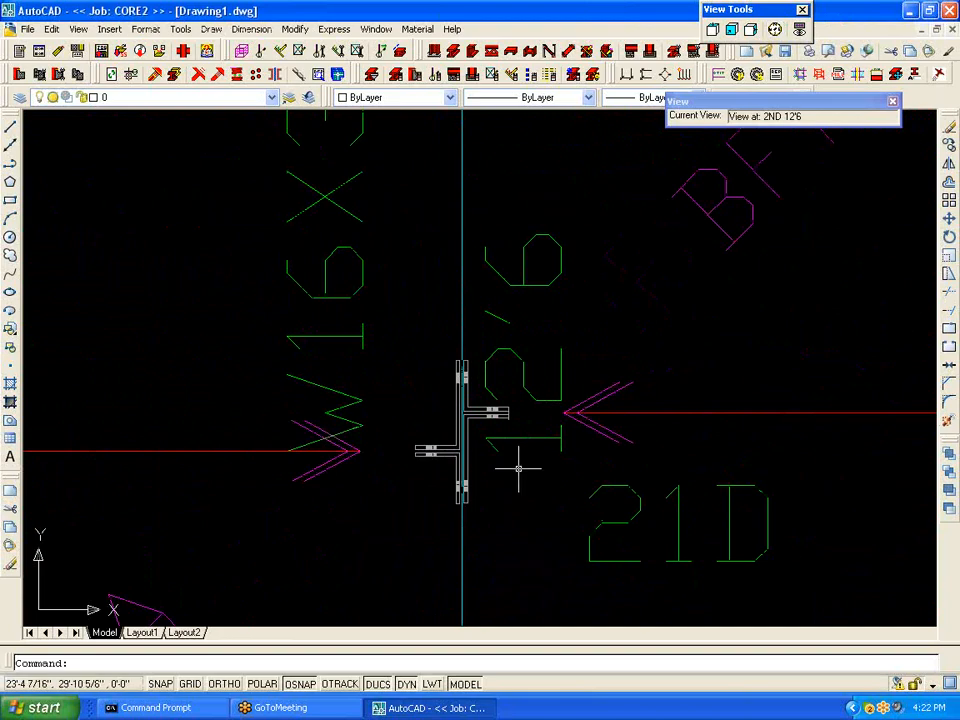
scroll(543, 488, up, 5)
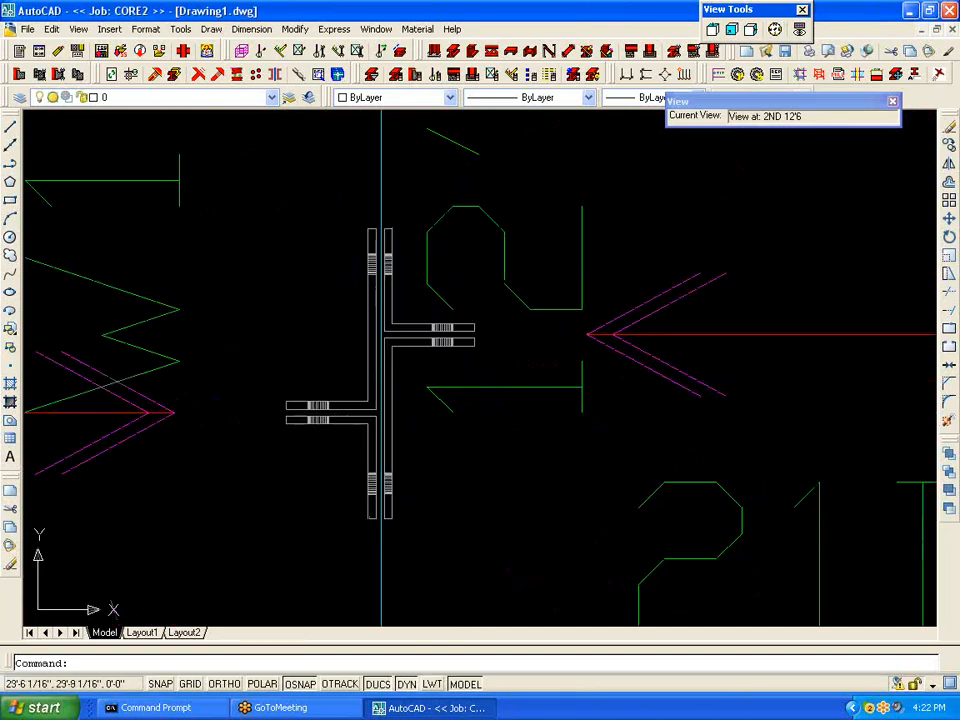
scroll(543, 488, down, 2)
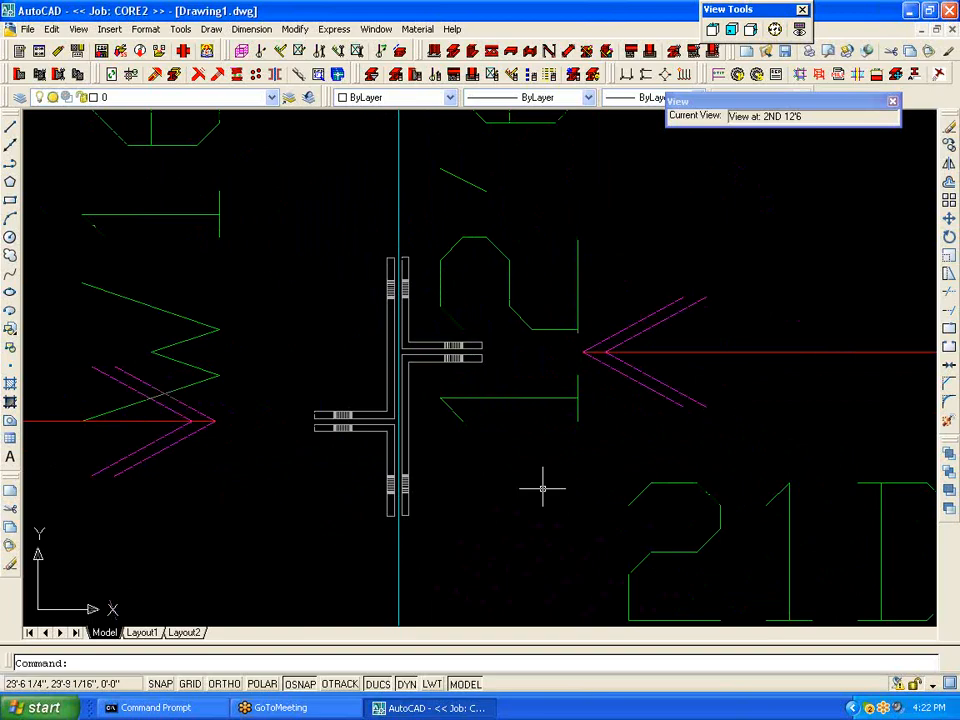
scroll(543, 488, down, 6)
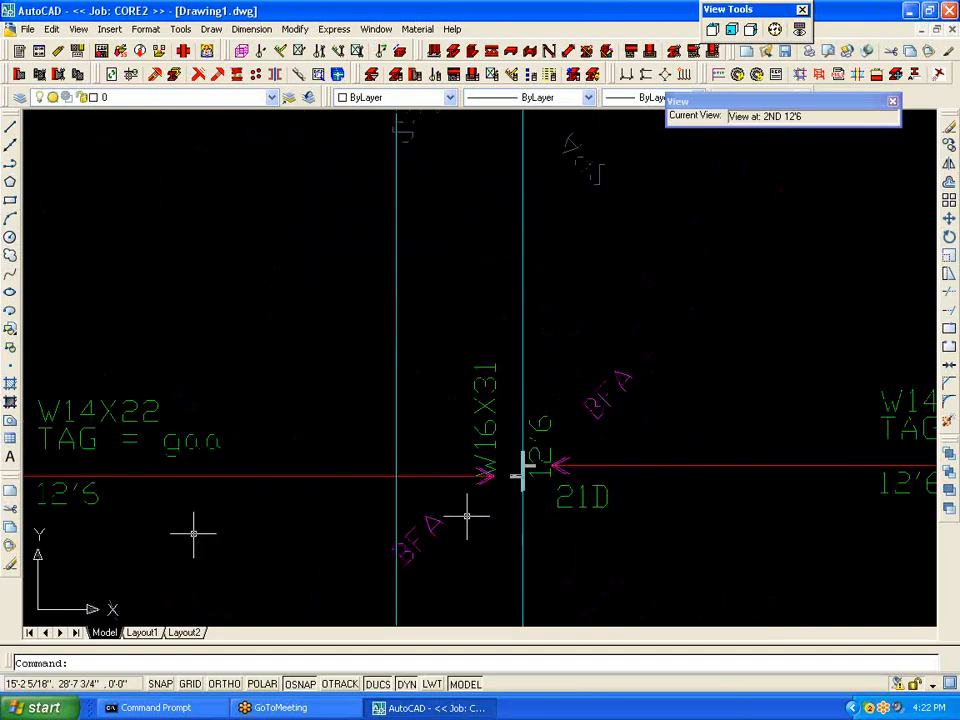
scroll(524, 494, up, 6)
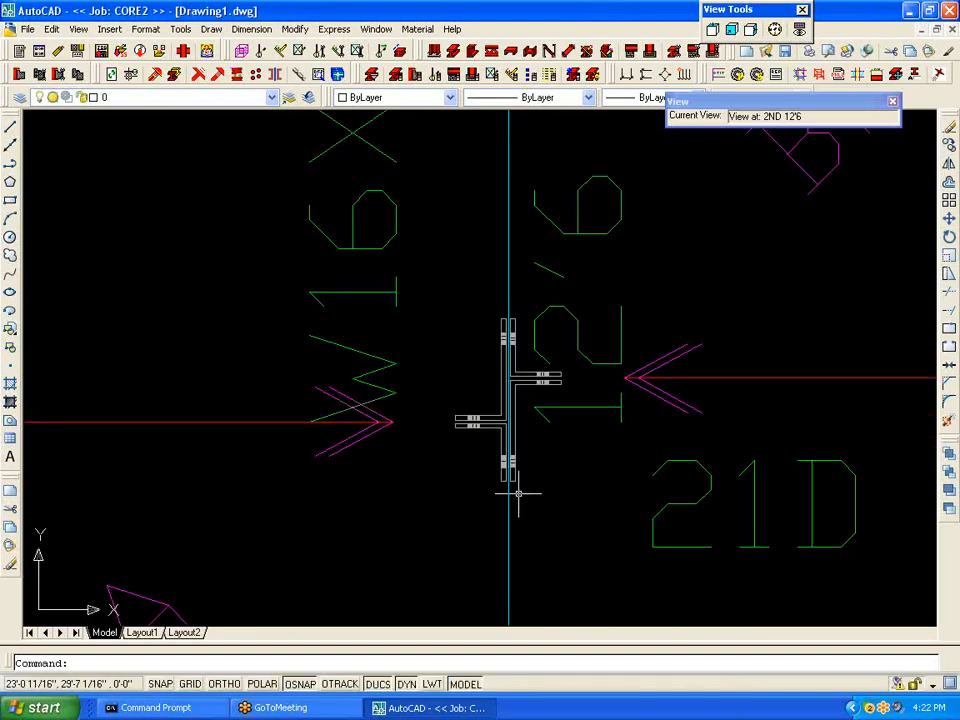
scroll(518, 490, down, 6)
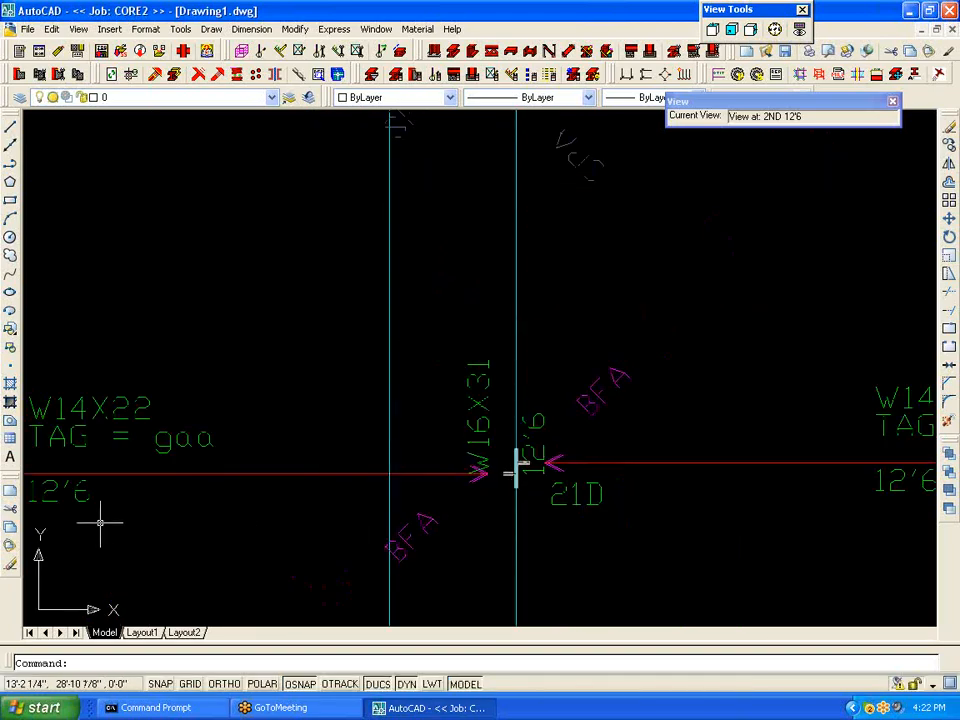
middle_drag(300, 490, 441, 443)
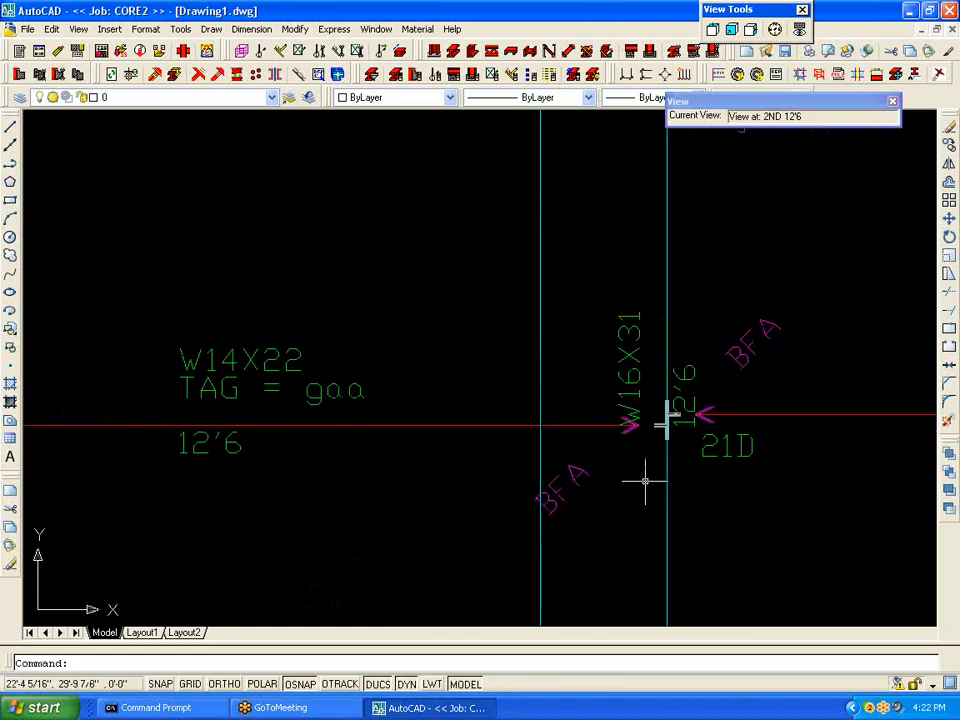
Step: Open the shop drawing for beam 15C through its piece mark beside column 7A
scroll(681, 561, down, 5)
scroll(612, 480, up, 5)
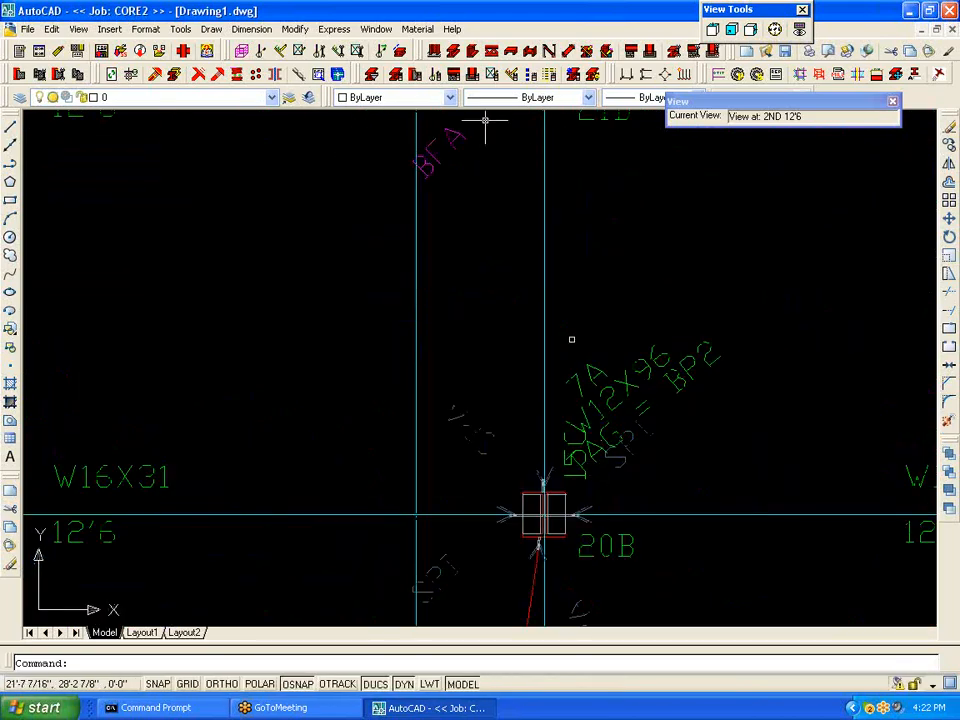
click(300, 74)
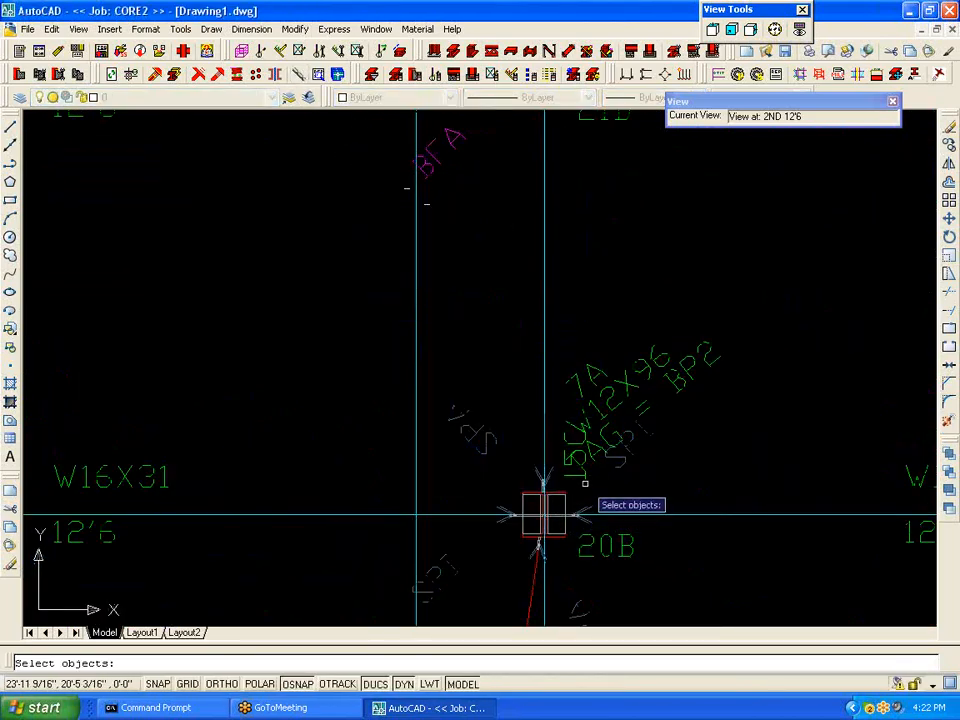
click(575, 474)
right_click(574, 478)
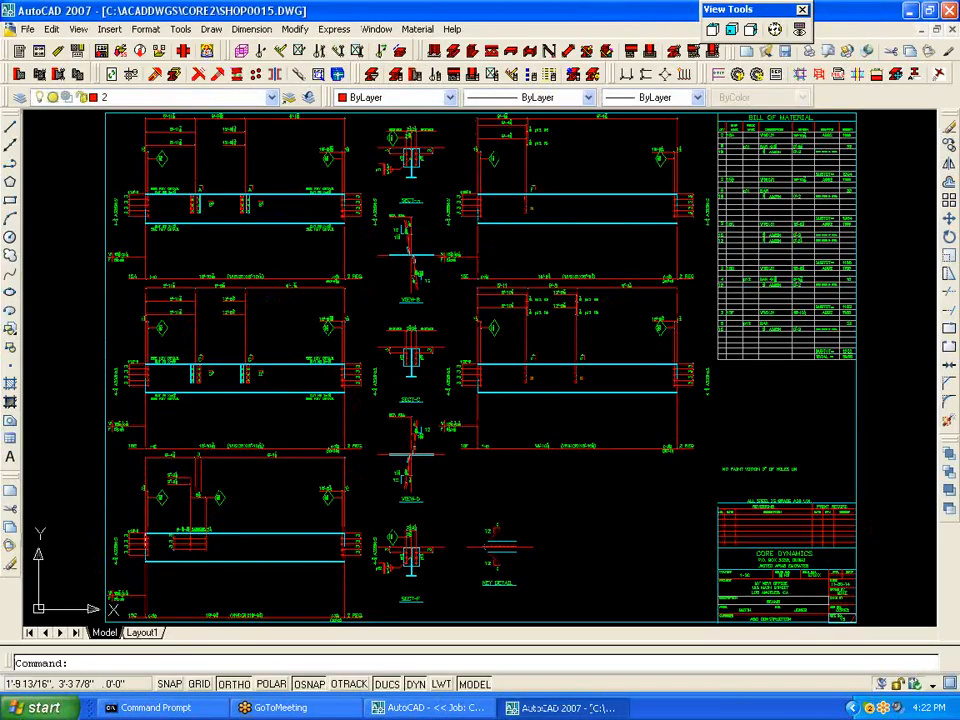
Step: Examine beam 15C's hole spacing, its dimensions and the bolt callouts for the offset connections
scroll(281, 364, up, 6)
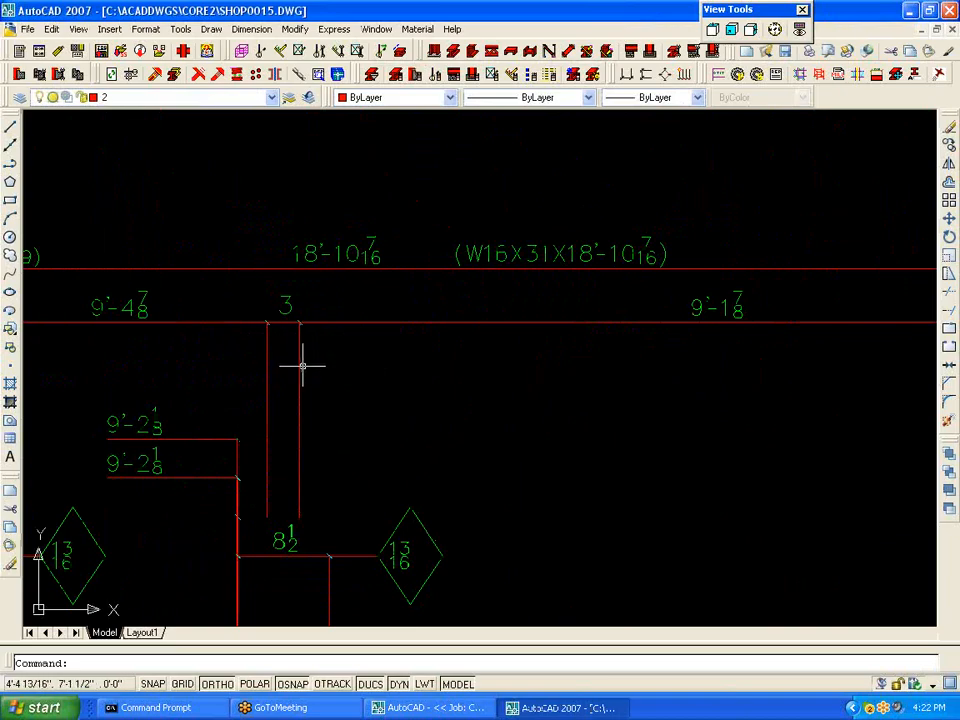
middle_drag(254, 514, 401, 354)
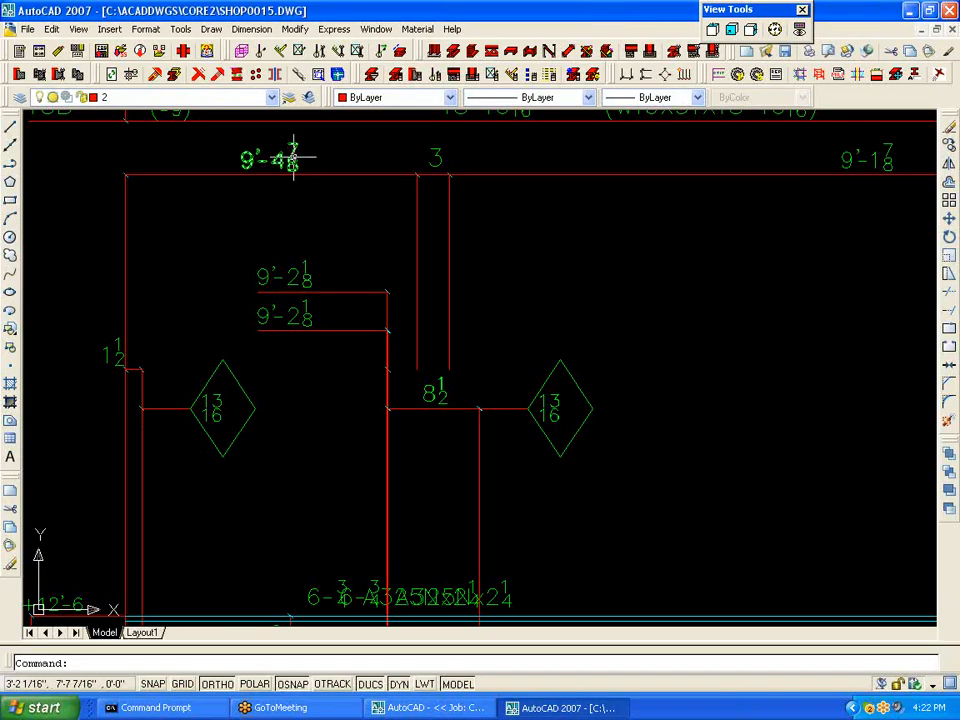
scroll(696, 306, down, 4)
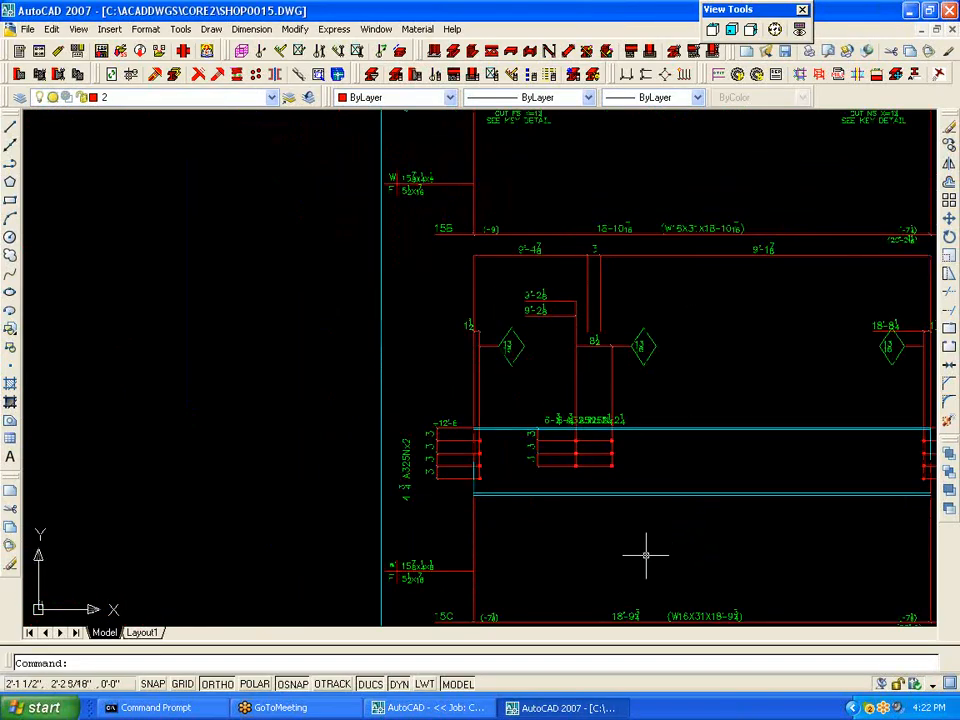
Step: Examine beam 15C's end bolt callouts, the overlapping offset-connection bolt callouts and its overall length dimensions
scroll(399, 503, up, 5)
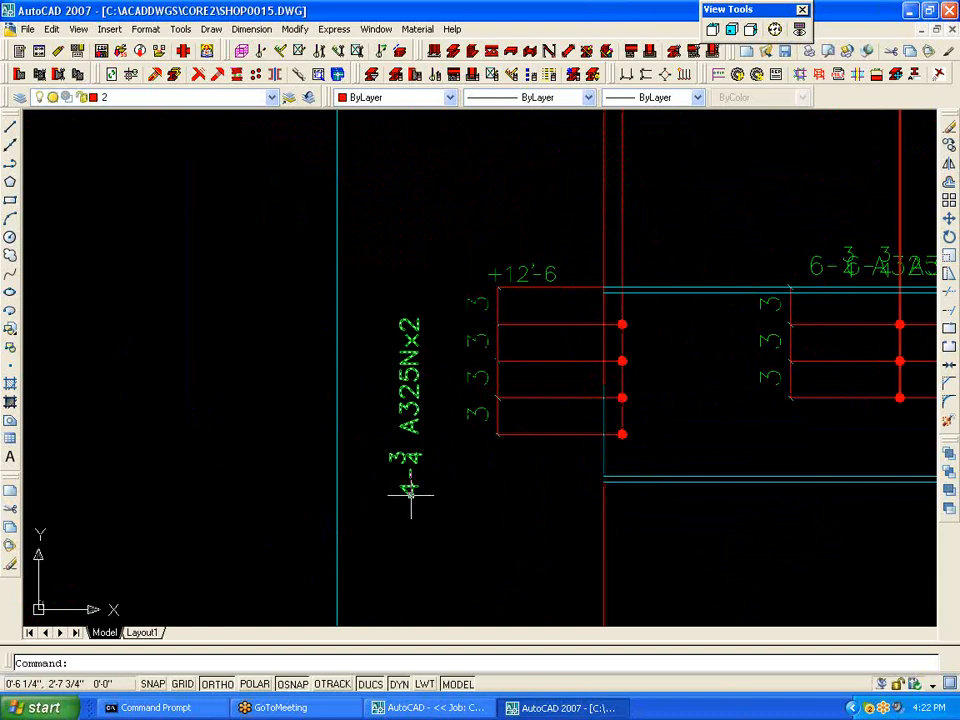
scroll(435, 491, down, 5)
scroll(659, 404, up, 5)
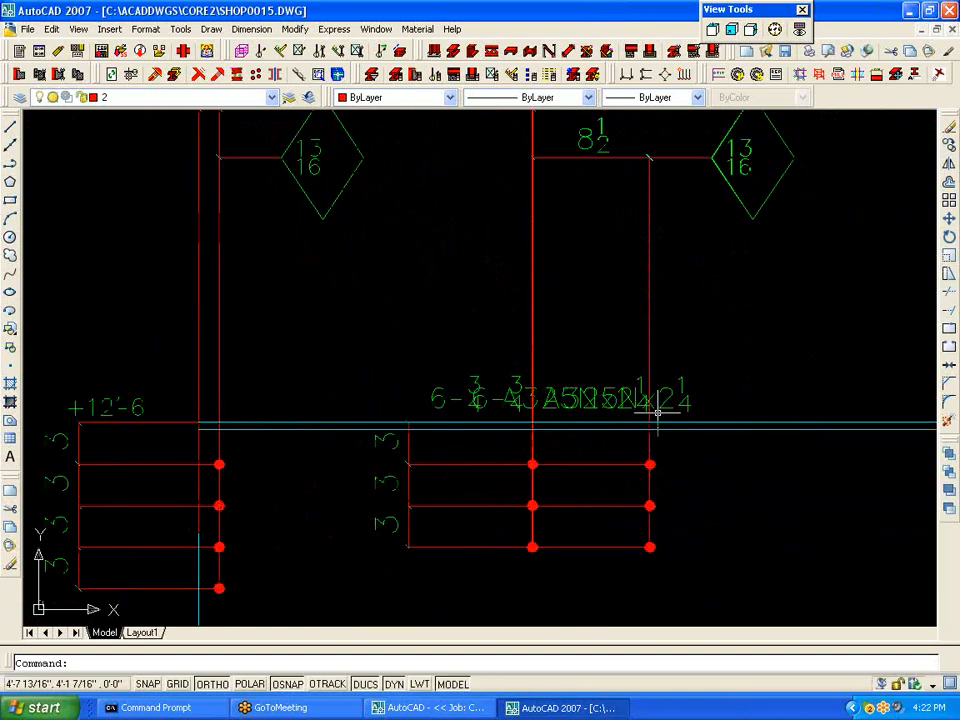
scroll(658, 412, down, 6)
mouse_move(689, 522)
middle_down()
mouse_move(606, 404)
mouse_move(518, 392)
middle_up()
scroll(741, 452, up, 8)
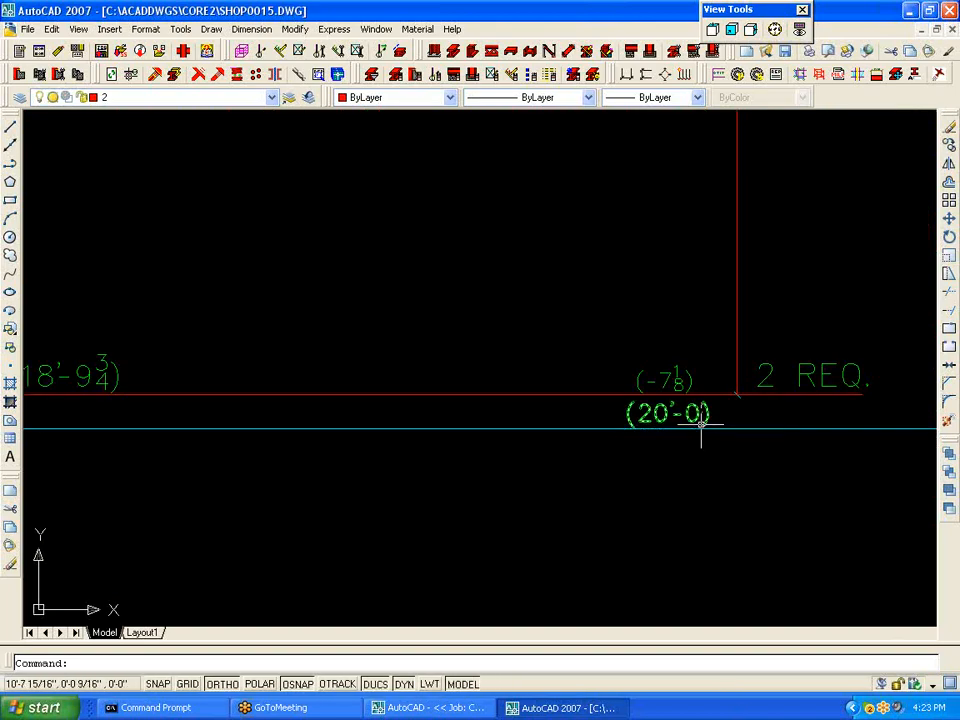
scroll(663, 380, down, 4)
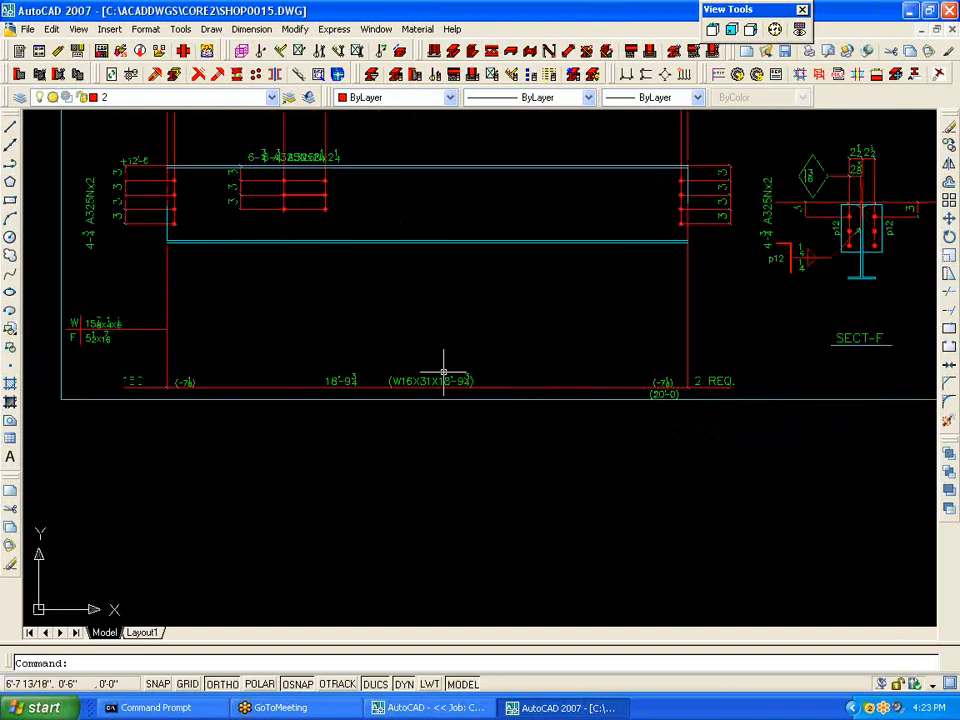
scroll(449, 374, up, 4)
Step: Examine the bill of material entries for beam 15C, including its field bolts
scroll(451, 370, down, 8)
middle_drag(675, 251, 498, 317)
scroll(560, 253, up, 8)
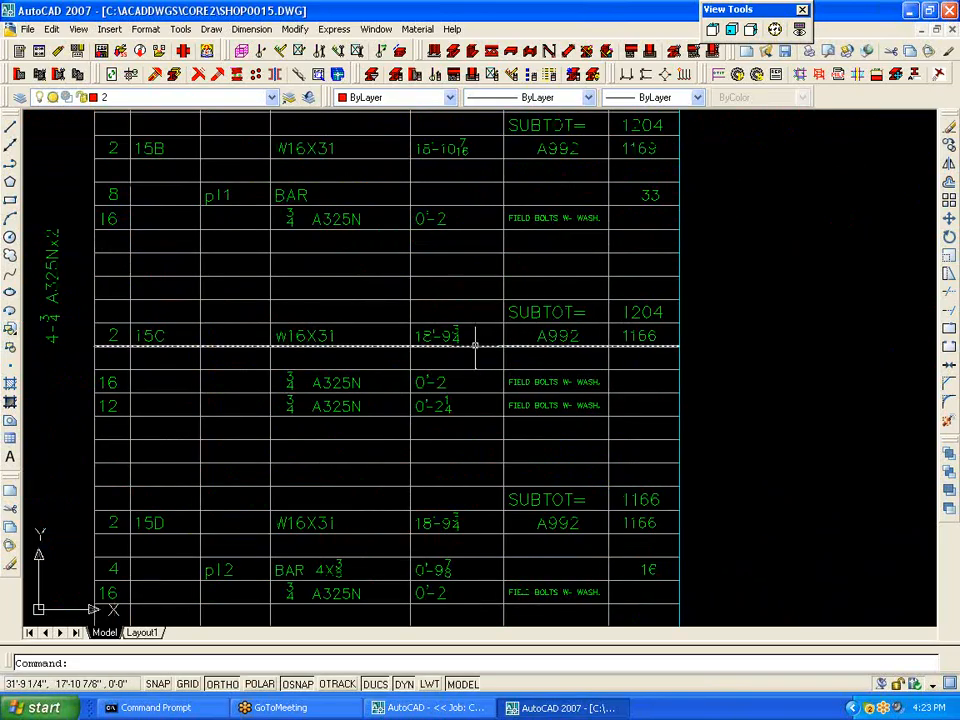
scroll(476, 343, down, 8)
Step: Look over the whole SHOP0015 sheet, examining beam 15A and the skewed p11 plates in SECT-A
mouse_move(215, 515)
middle_down()
mouse_move(209, 521)
mouse_move(503, 521)
middle_up()
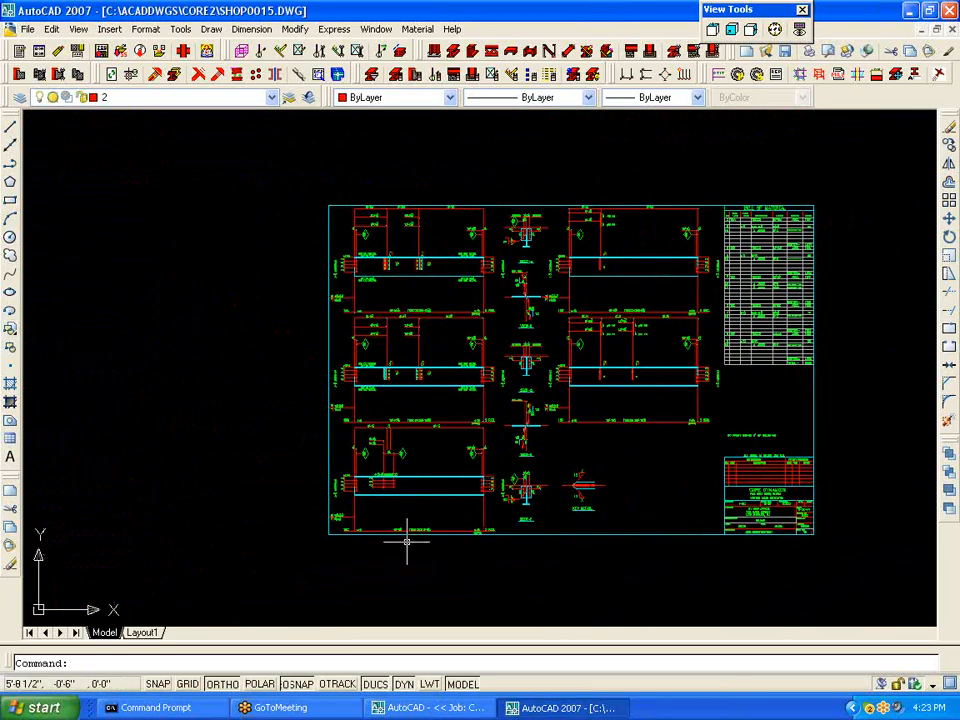
scroll(405, 540, up, 3)
scroll(506, 350, down, 5)
scroll(506, 350, up, 5)
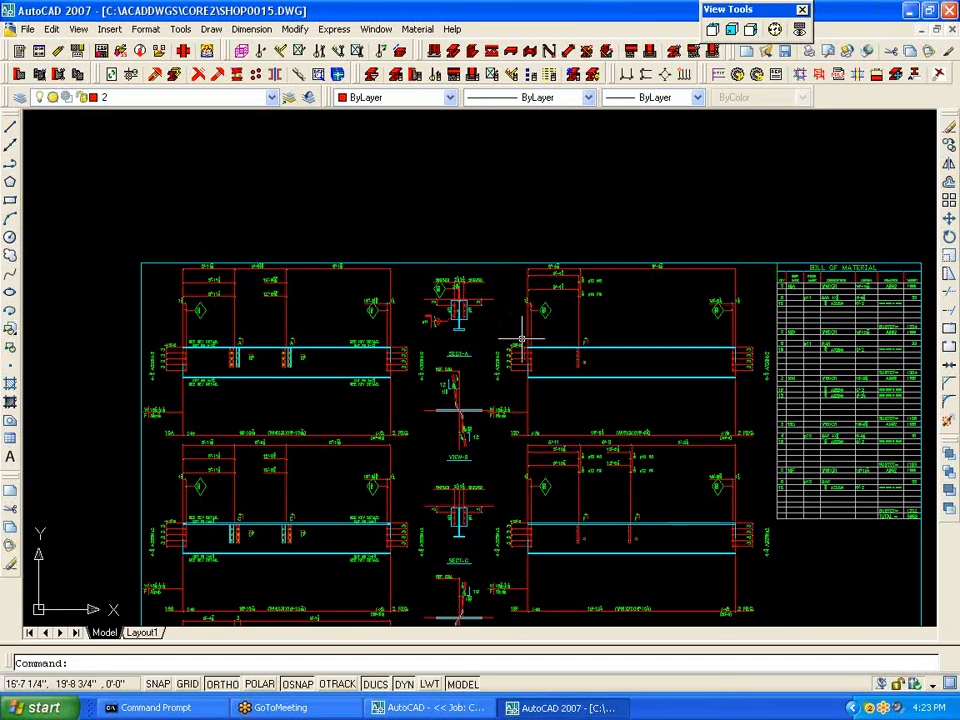
mouse_move(450, 229)
middle_down()
mouse_move(483, 204)
mouse_move(485, 188)
middle_up()
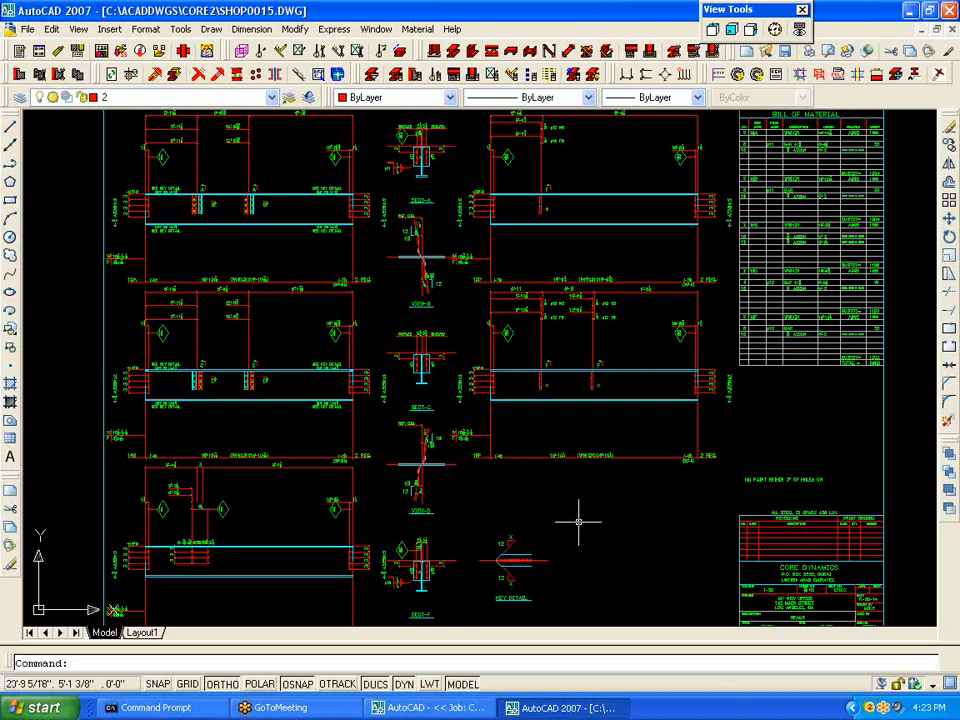
scroll(158, 143, up, 5)
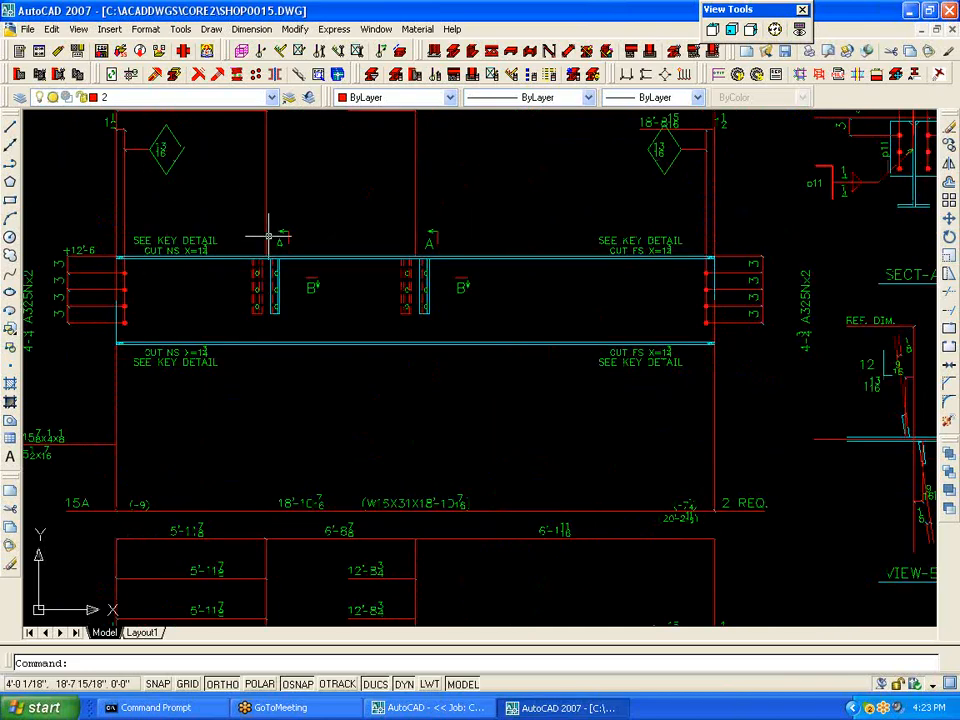
scroll(268, 236, down, 5)
scroll(528, 150, up, 5)
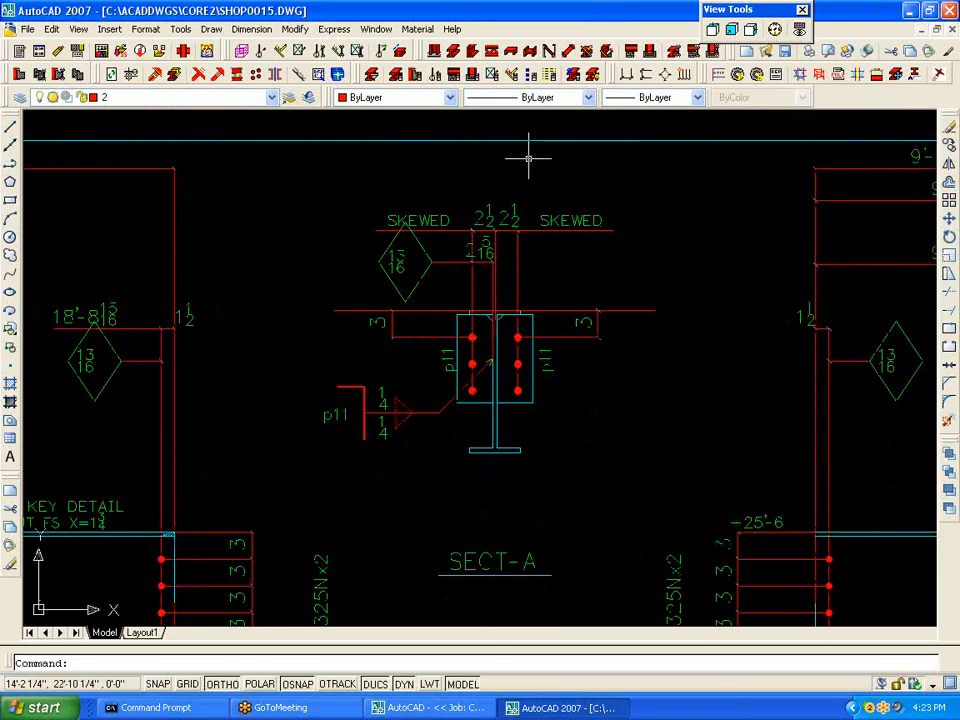
scroll(459, 410, up, 2)
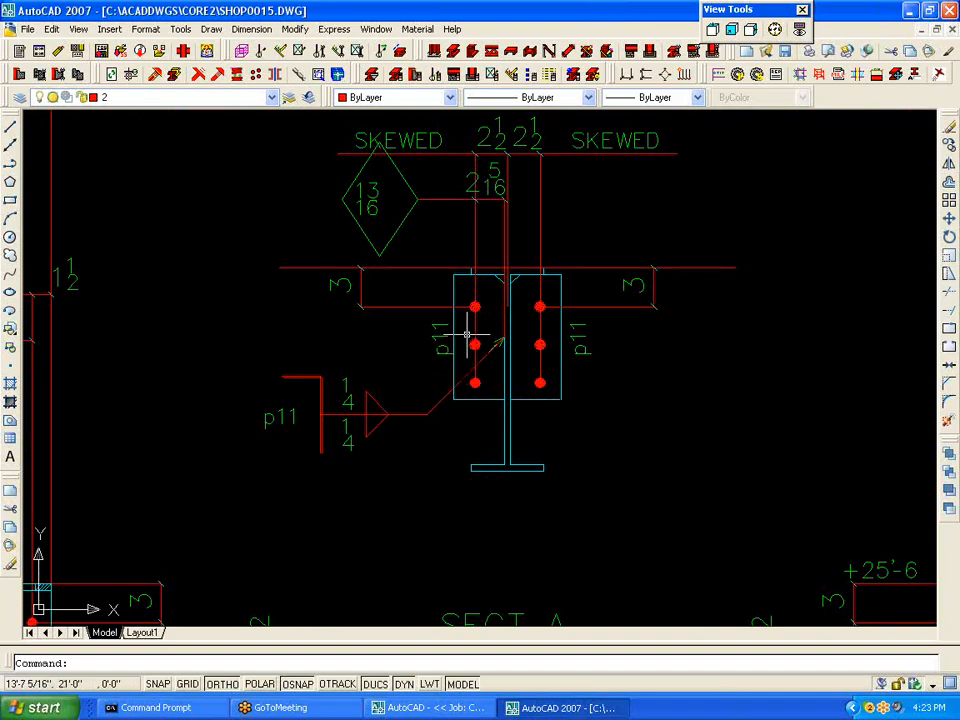
scroll(465, 333, down, 5)
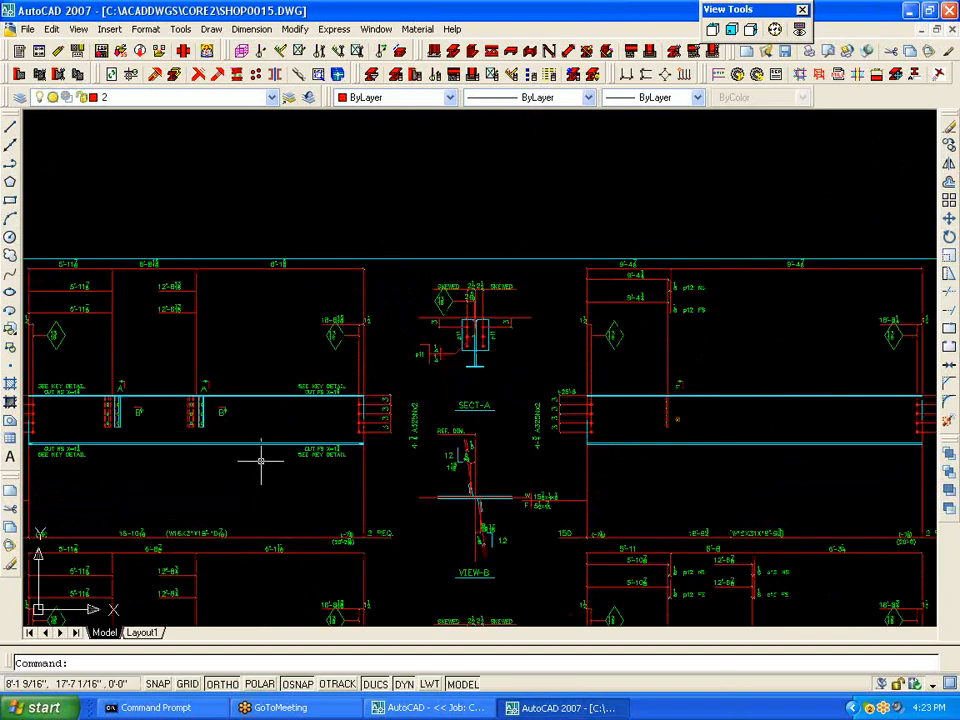
middle_drag(261, 454, 299, 373)
scroll(508, 369, down, 4)
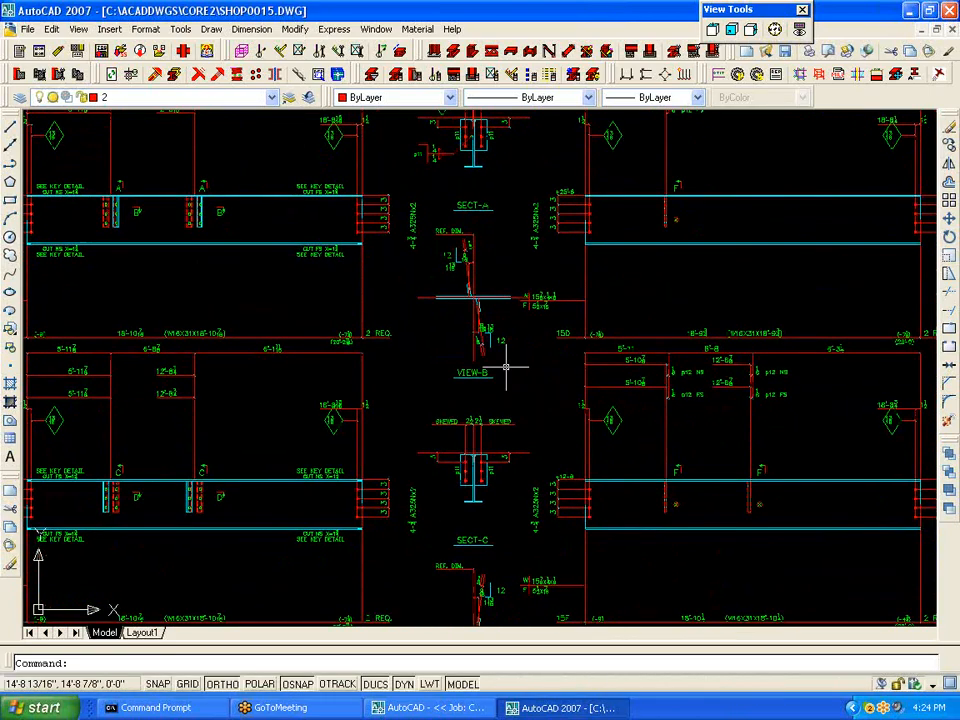
Step: Close the SHOP0015 drawing and return to the framing model
click(7, 10)
click(33, 118)
click(492, 378)
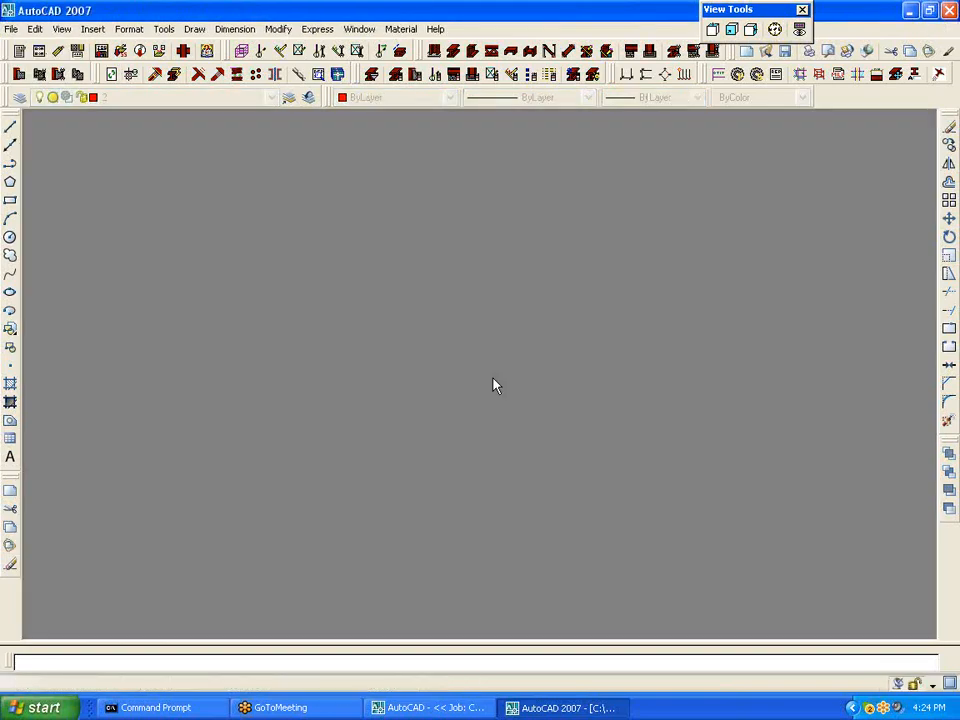
Step: Open the shop drawing for the W24X76 beam 11A between columns 2A and 3A on grid A
scroll(484, 402, down, 8)
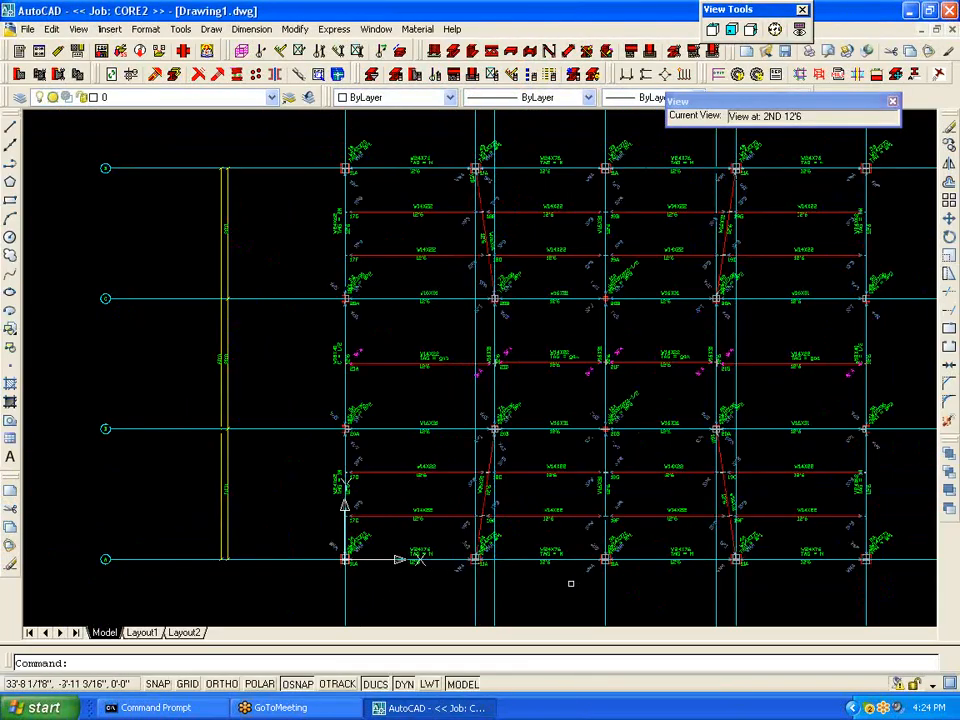
scroll(564, 573, up, 5)
click(296, 79)
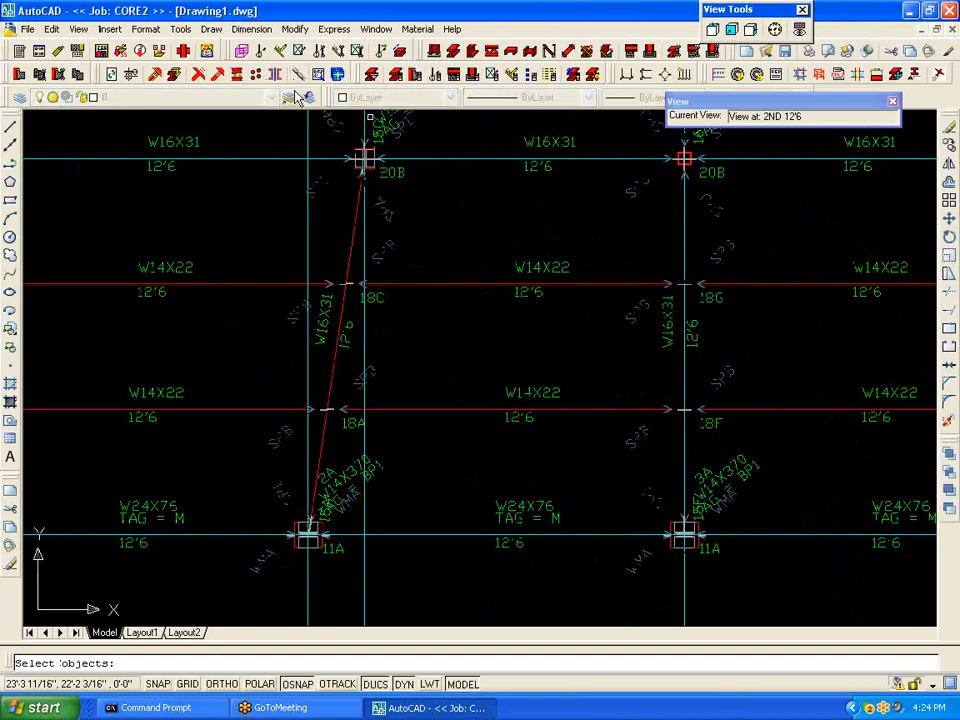
click(503, 532)
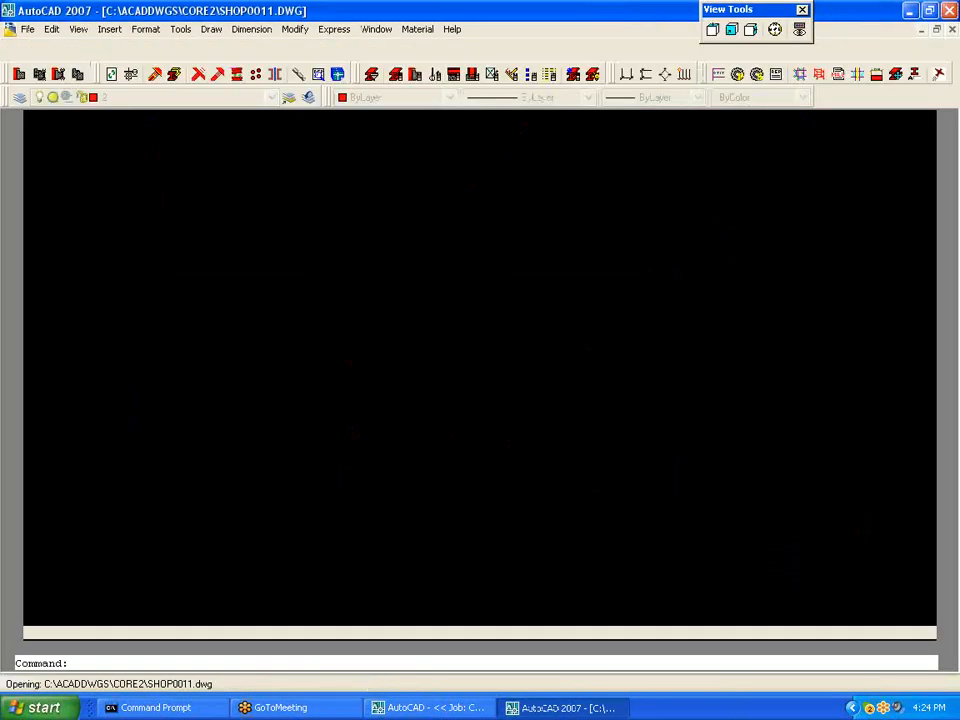
Step: Examine beam 11A's moment connection end preparation, including its 30-degree bevels, web cutback, hole spacing and bolt callouts
scroll(129, 193, up, 6)
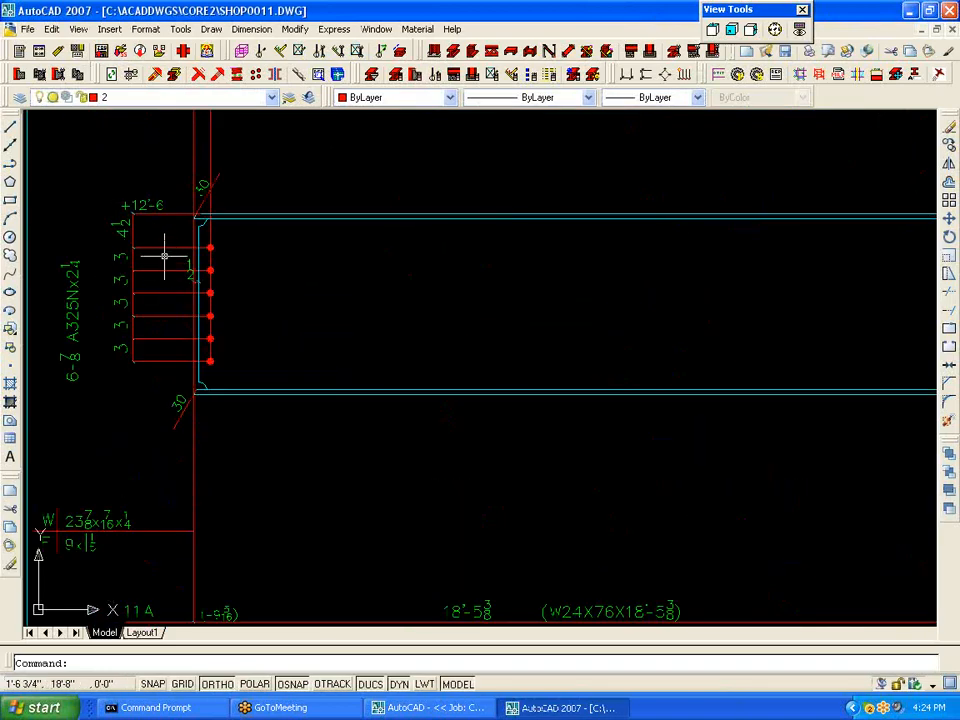
middle_drag(164, 257, 332, 332)
scroll(334, 333, up, 2)
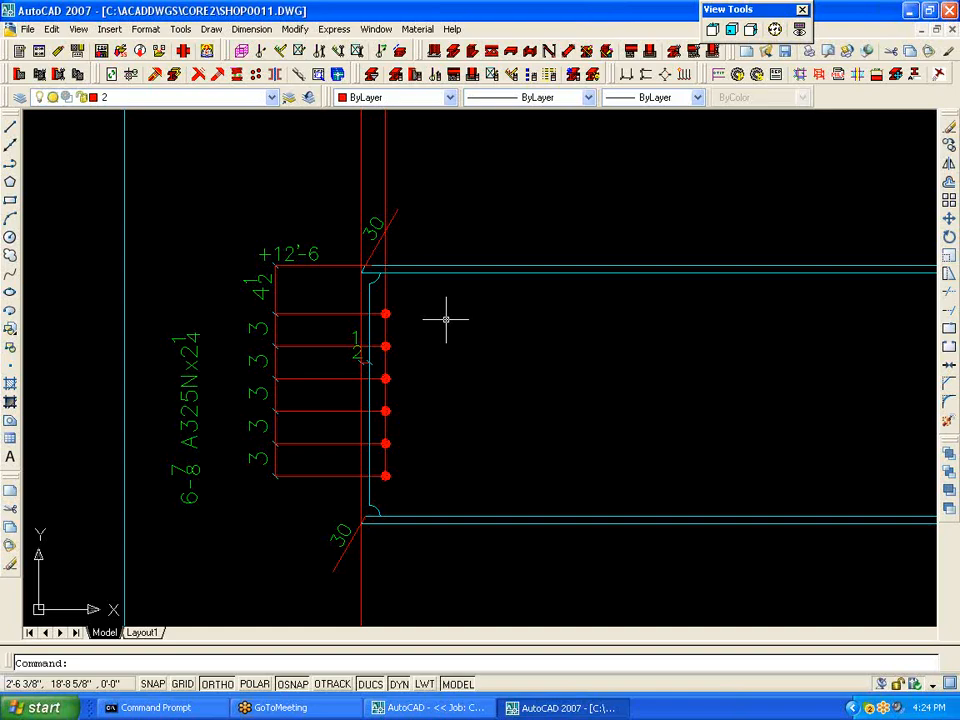
scroll(456, 413, down, 2)
mouse_move(484, 531)
middle_down()
mouse_move(473, 371)
mouse_move(435, 514)
middle_up()
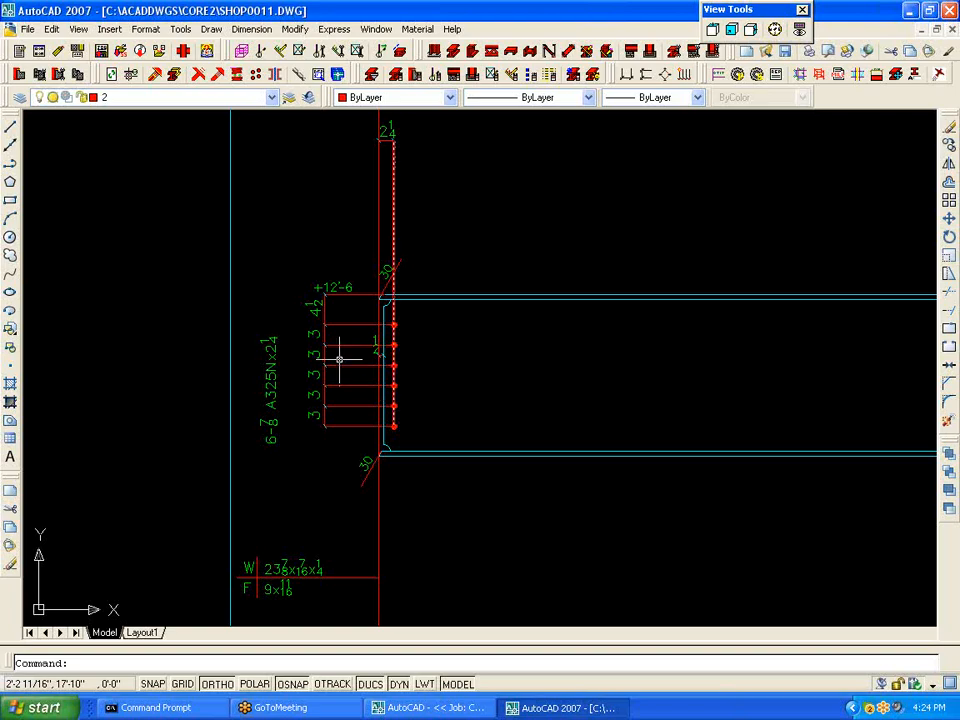
scroll(377, 325, up, 2)
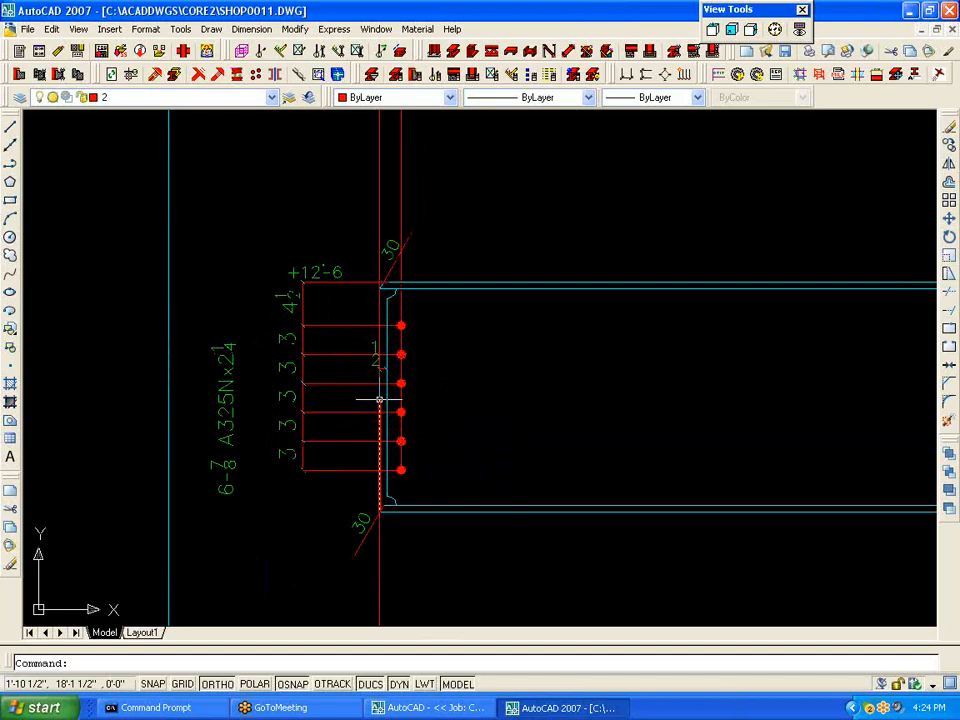
scroll(332, 270, down, 5)
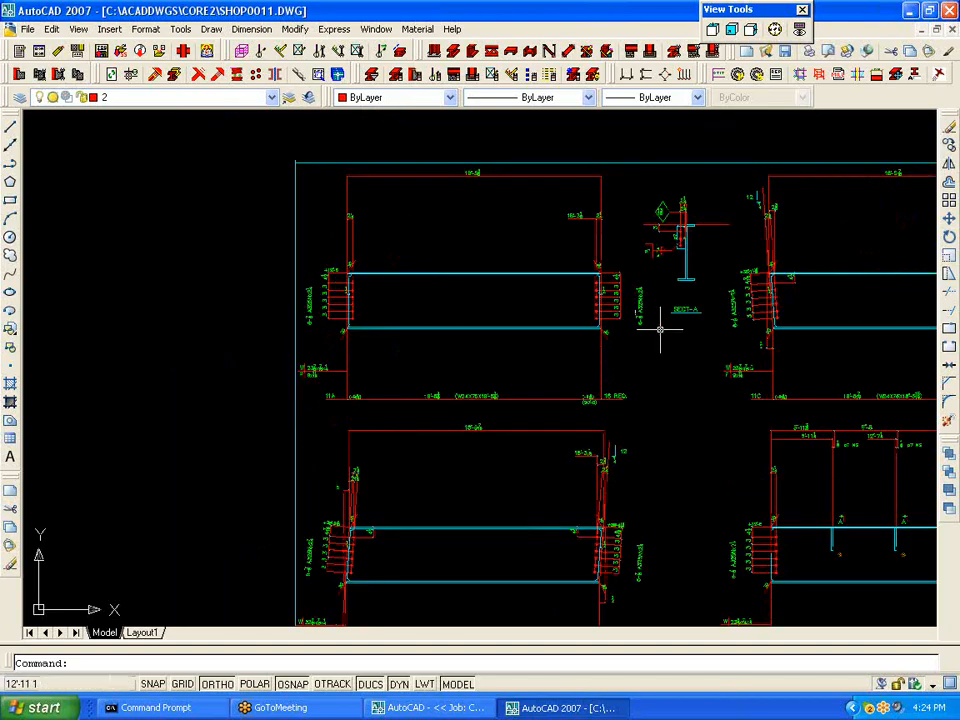
scroll(660, 328, up, 3)
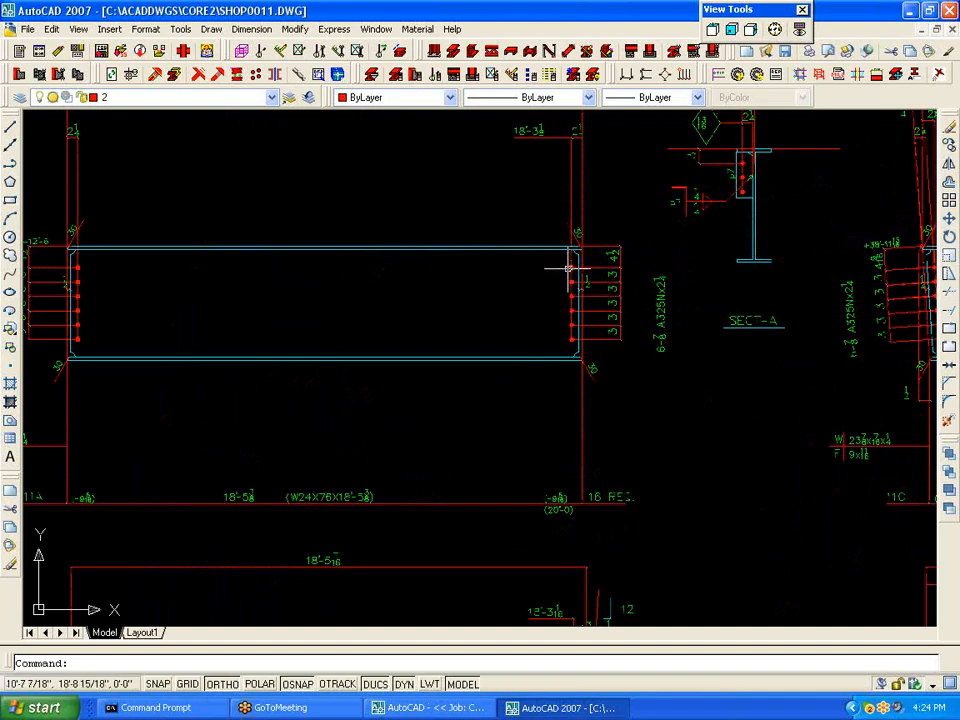
Step: Close the SHOP0011 drawing and return to the full 2ND 12'6 plan view
double_click(10, 12)
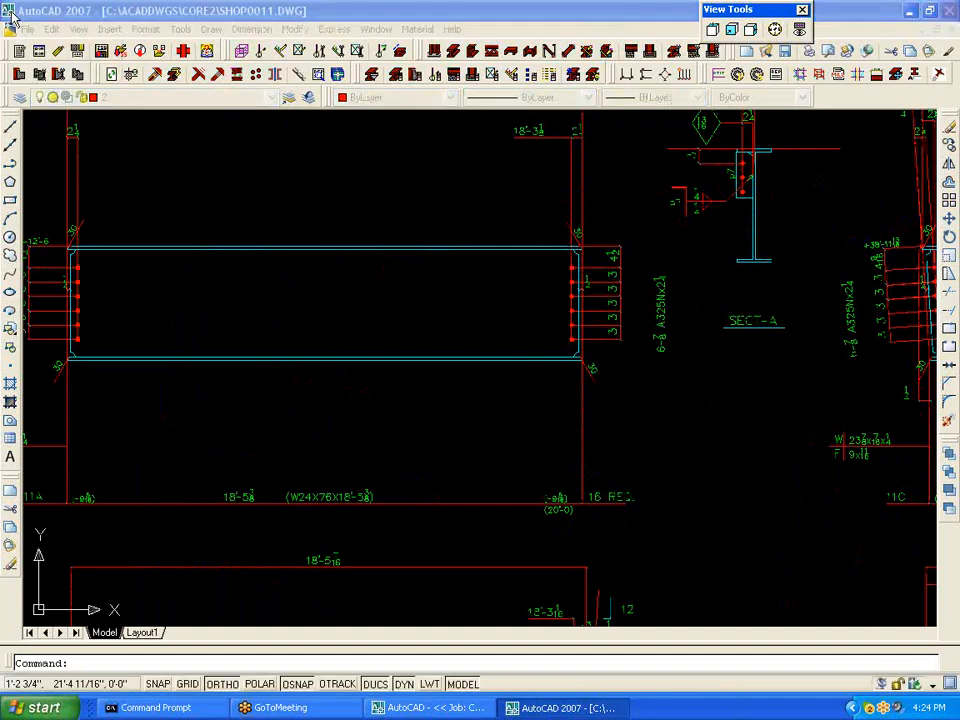
click(476, 377)
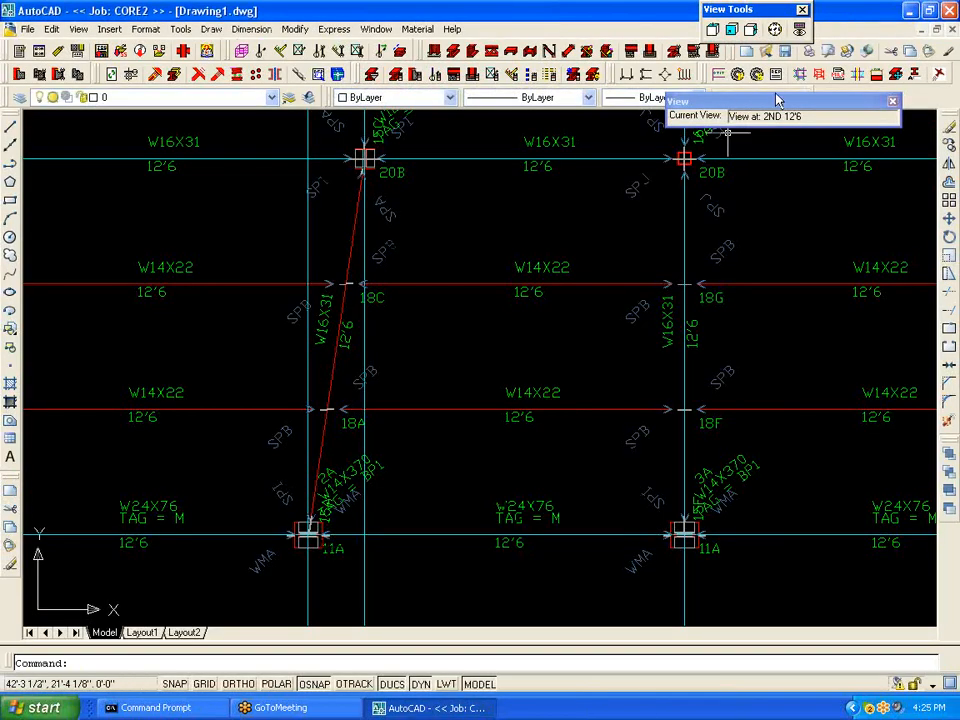
scroll(722, 317, down, 2)
scroll(720, 257, down, 3)
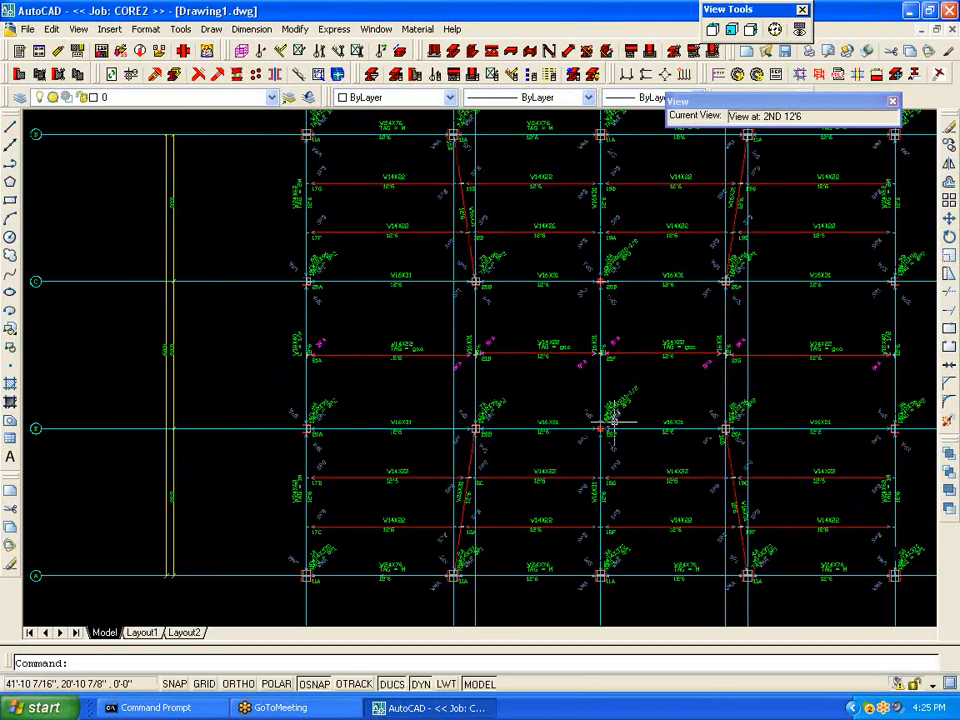
Step: Start a Plan and Elev definition and pick the 2ND plan extents from 1-1'0 to 5+1'0 and A-1'0 to D+1'0
click(800, 78)
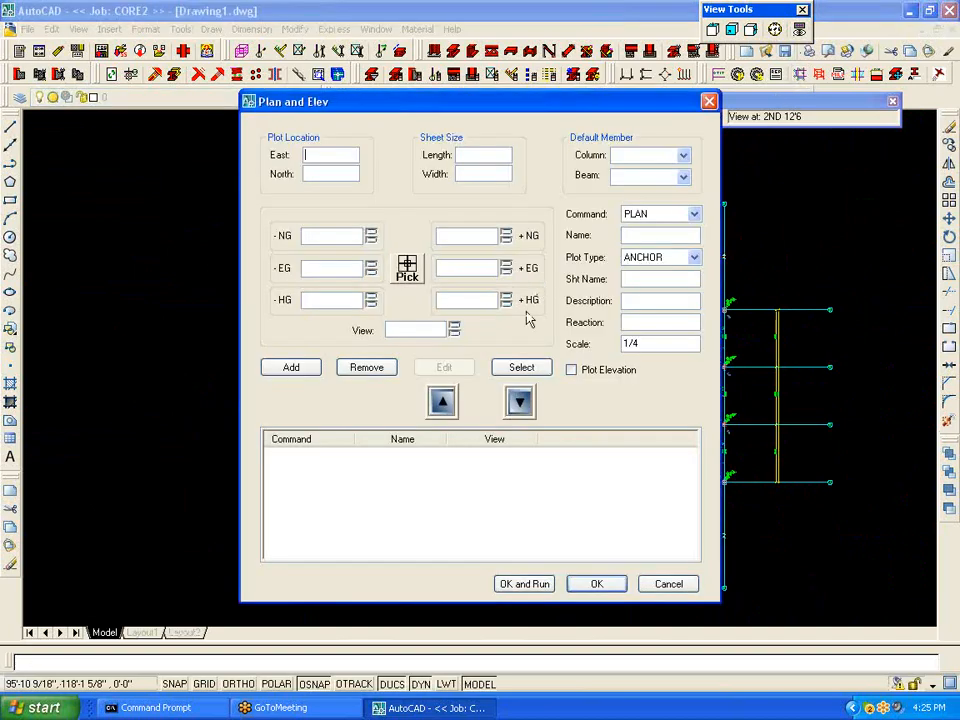
click(407, 267)
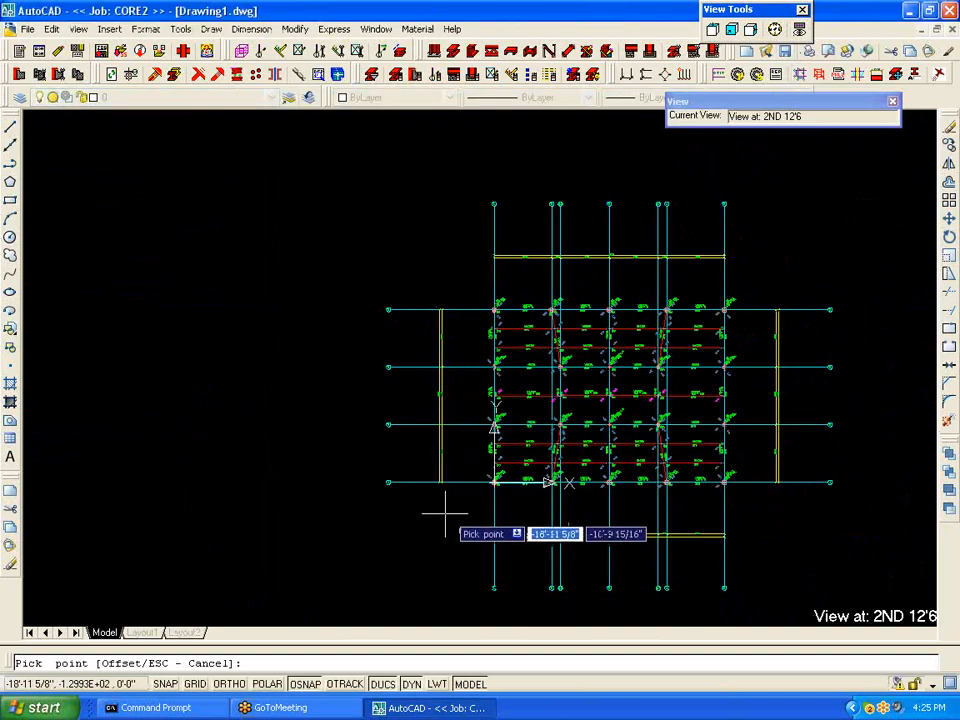
click(722, 308)
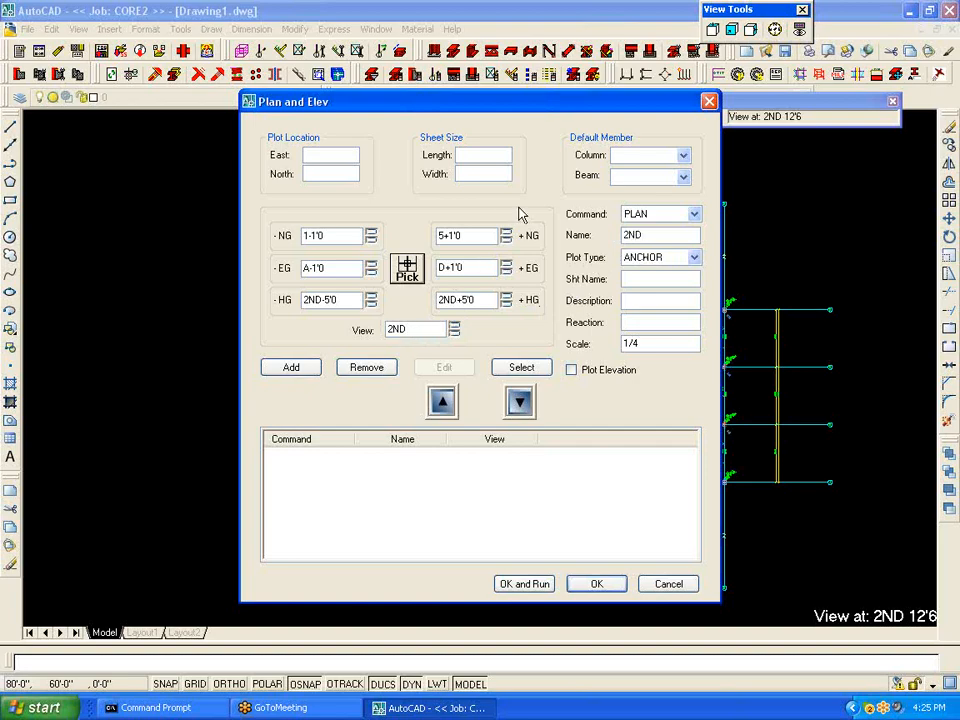
Step: Set the plot type to MARK and the description to SECOND FLOOR FRAMING PLAN, add the plan and run it
click(694, 257)
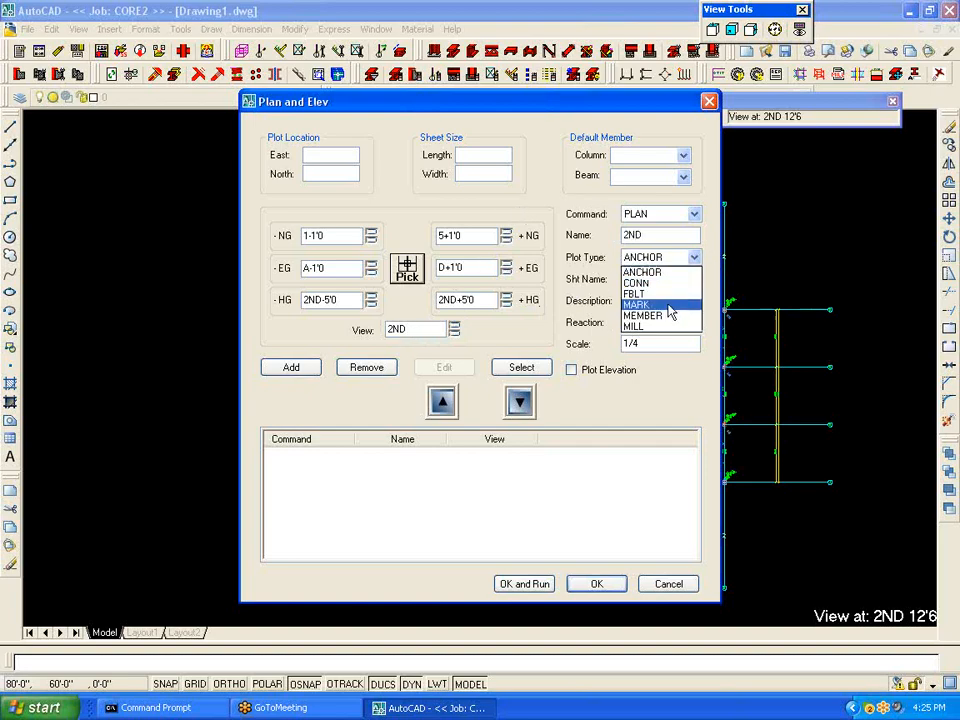
click(660, 306)
click(643, 302)
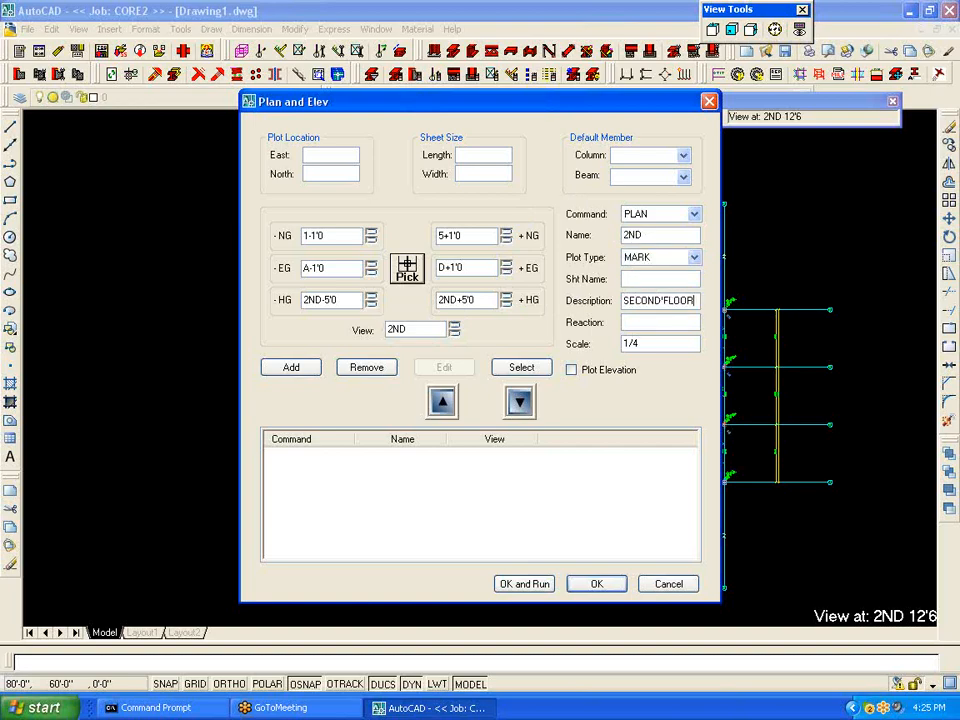
text(SECOND FLOOR FRAMING PLAN)
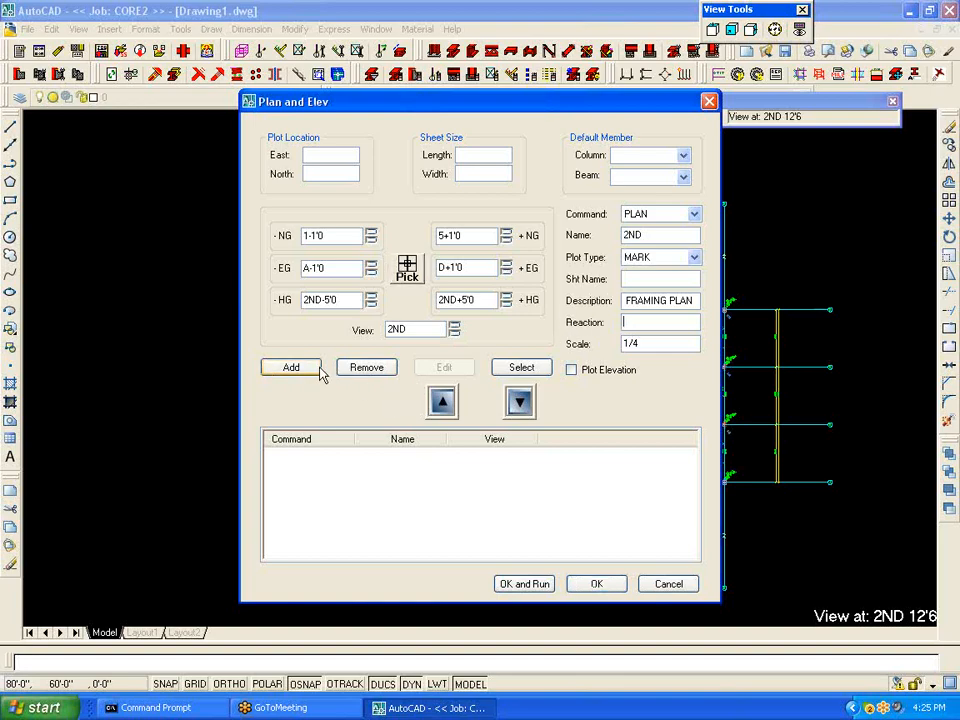
click(316, 370)
click(523, 588)
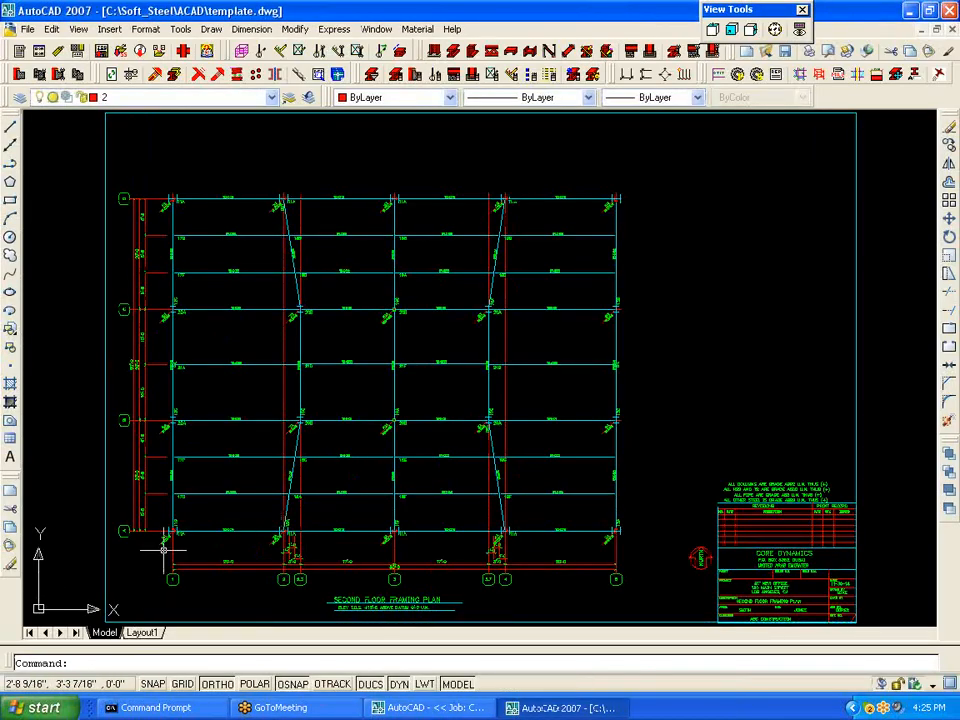
Step: Examine the piece marks and member sizes near grid A of the framing plan and close the plot without saving changes
scroll(163, 551, up, 5)
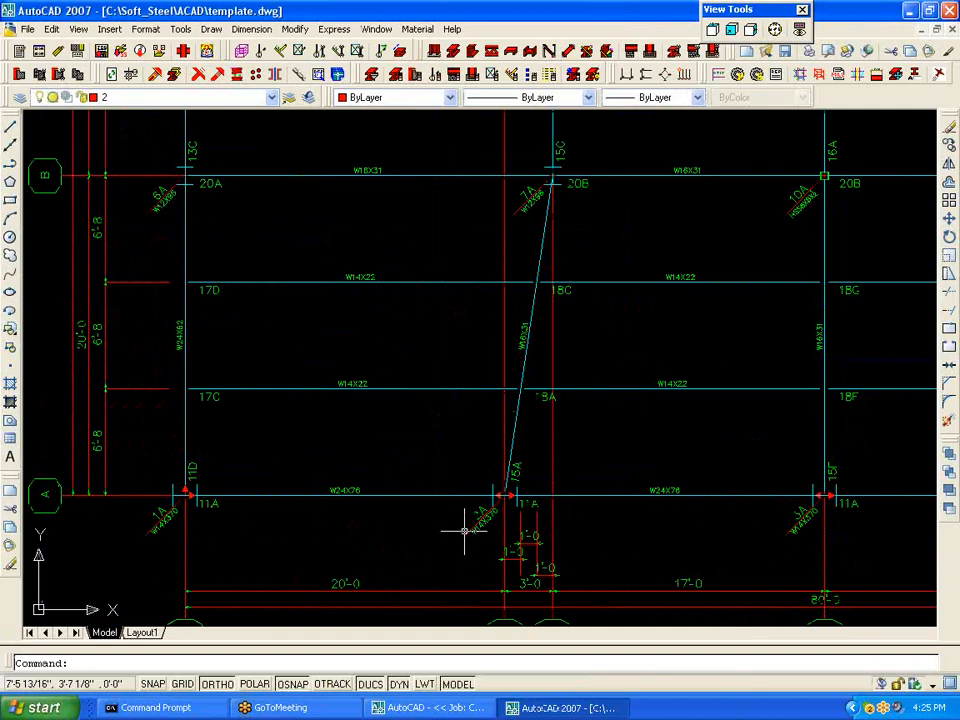
click(8, 12)
click(8, 12)
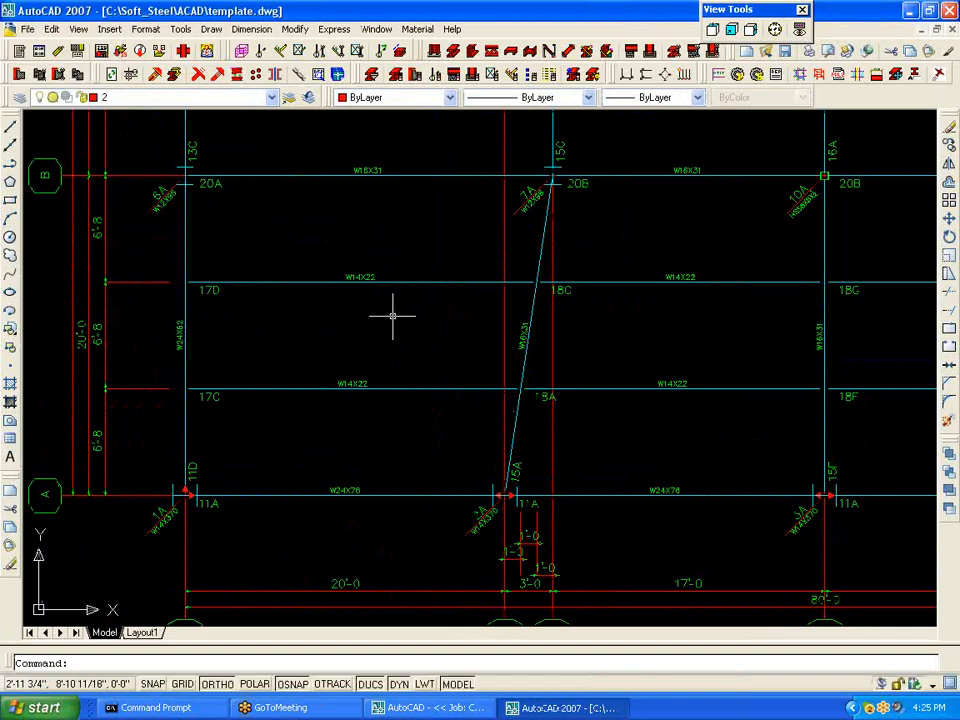
double_click(9, 12)
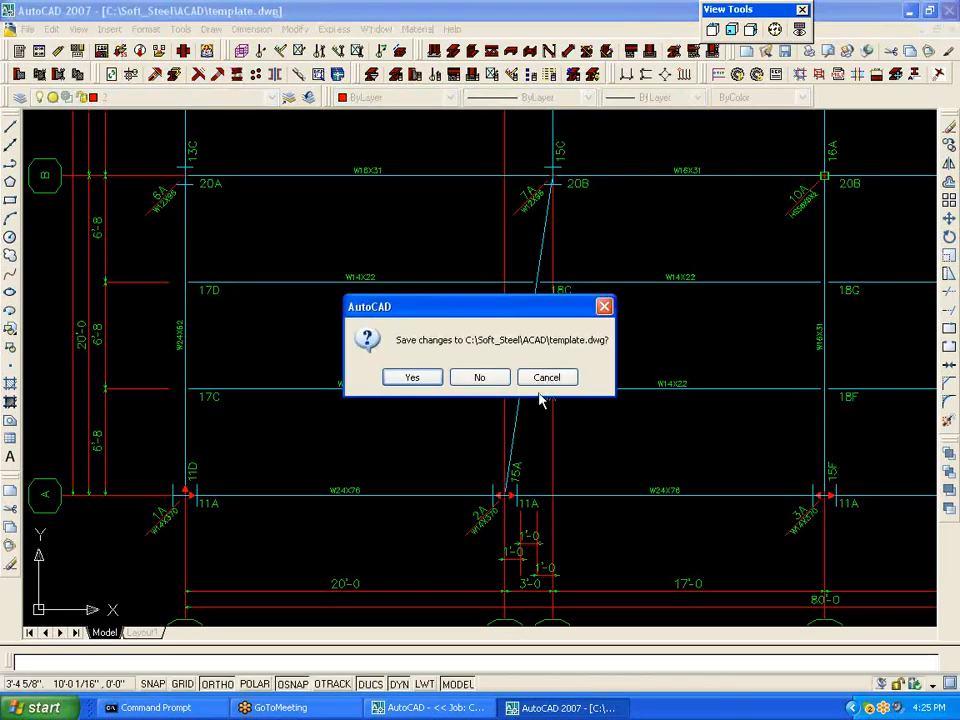
click(493, 385)
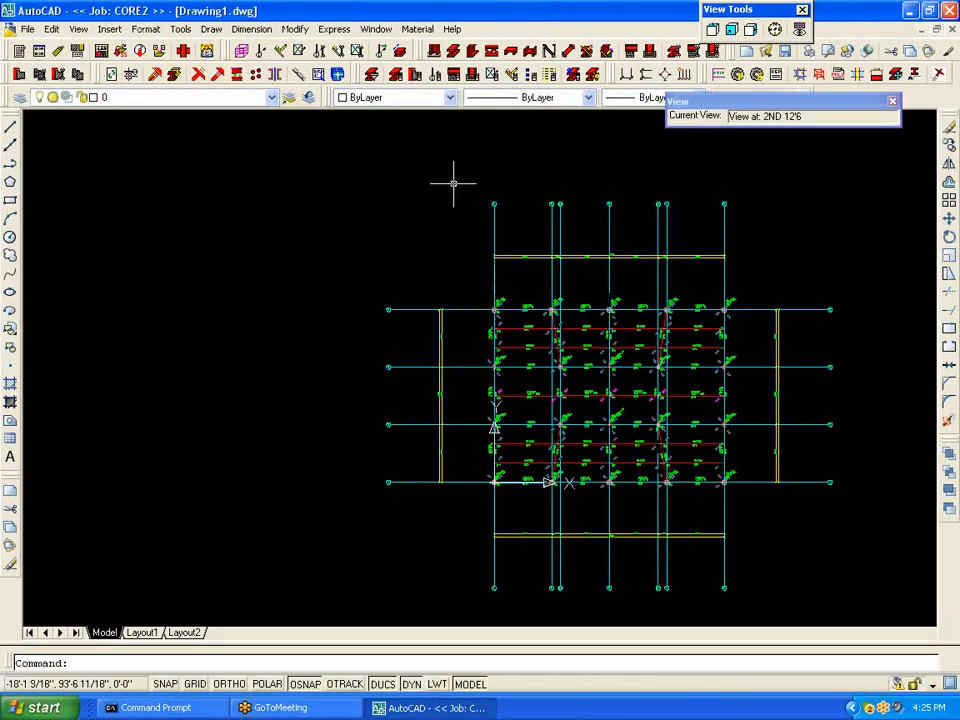
Step: Edit the existing 2ND plan definition, changing its plot type to FBLT, and run it
click(800, 77)
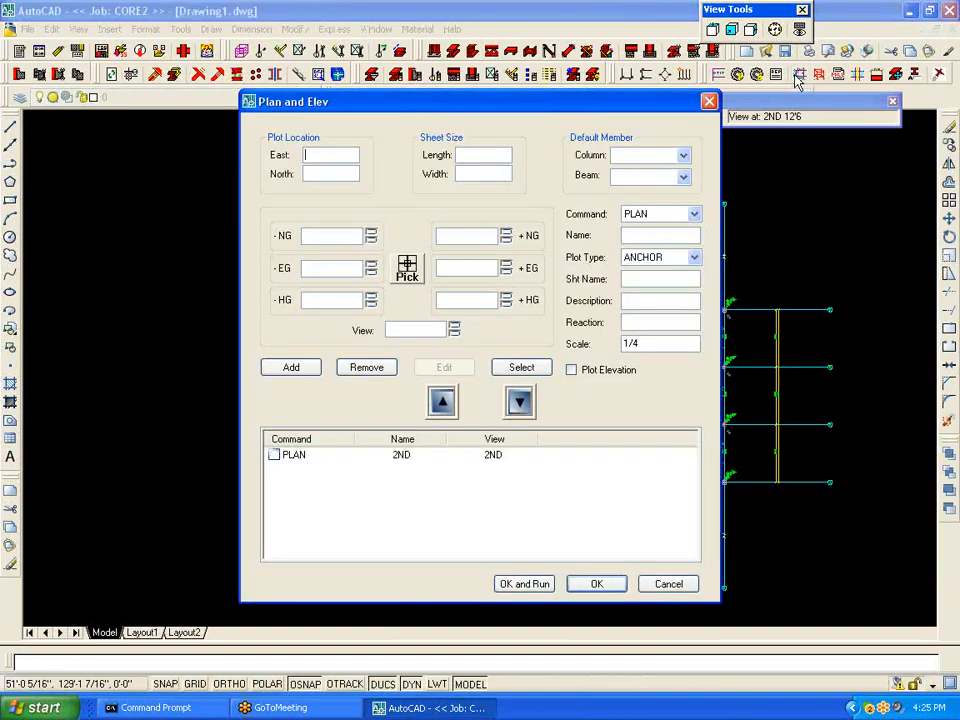
click(292, 455)
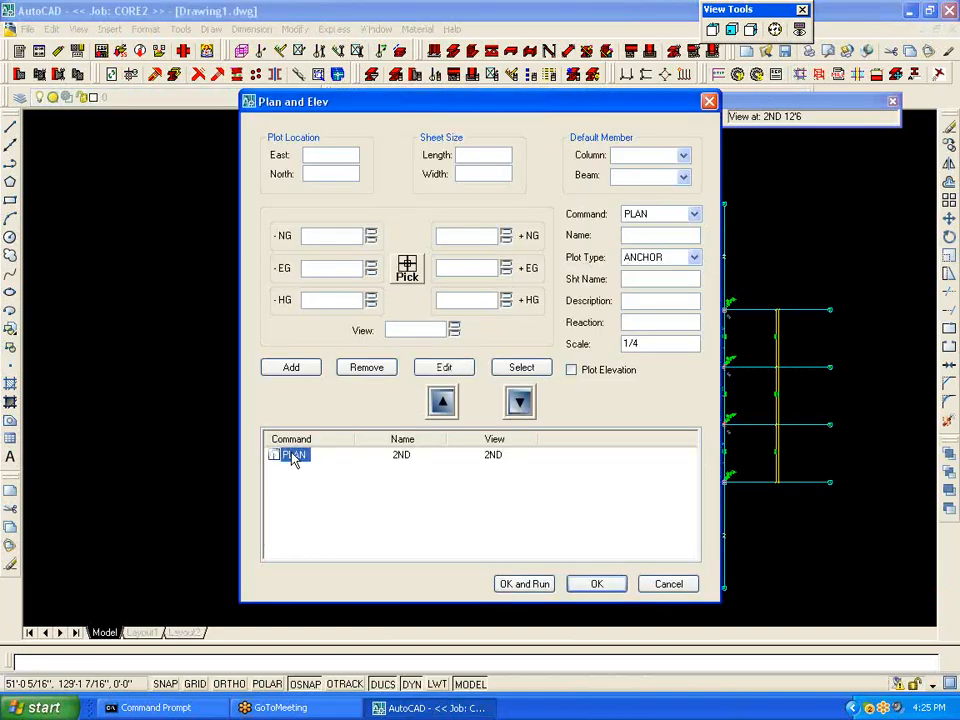
click(444, 367)
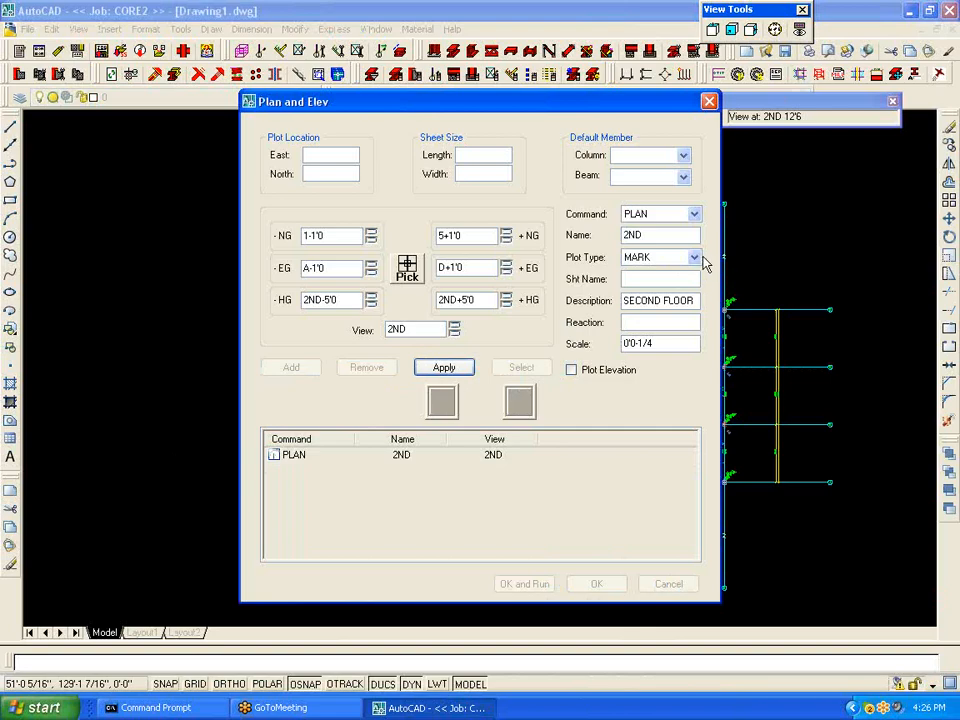
click(693, 257)
click(669, 295)
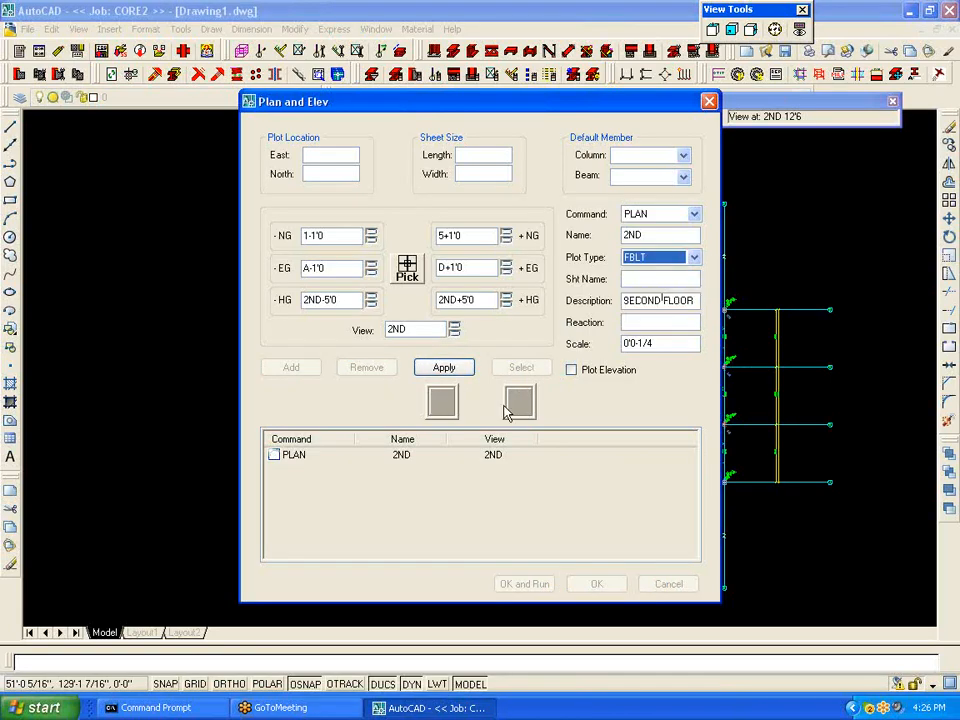
click(444, 367)
click(506, 583)
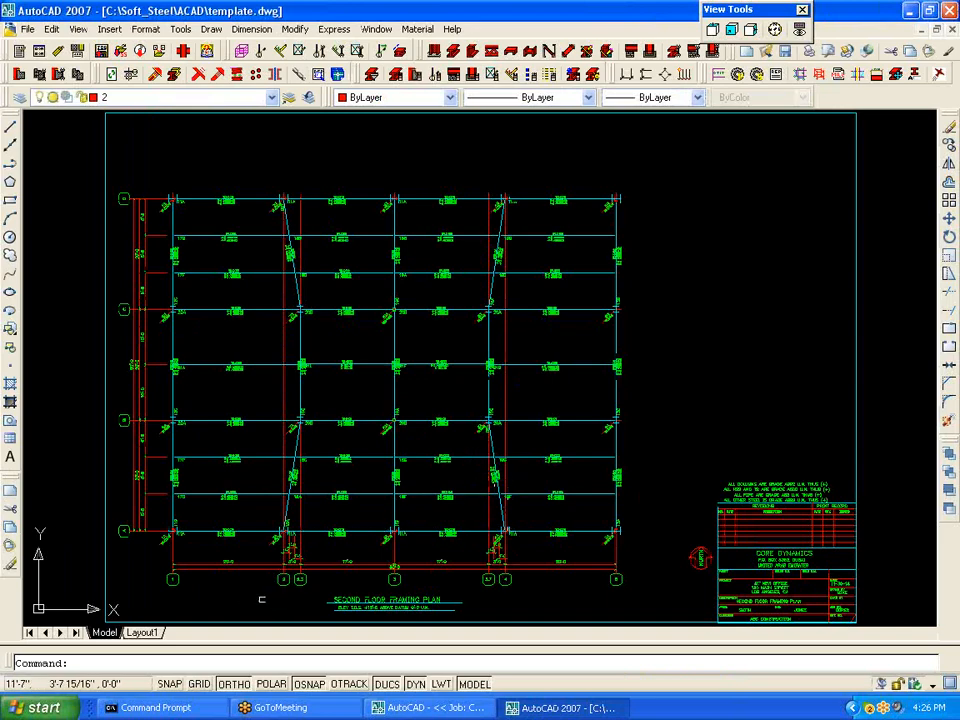
Step: Examine the field bolt callouts on beams 11A and 17C and close the plot without saving changes
scroll(208, 551, up, 5)
middle_drag(234, 538, 394, 497)
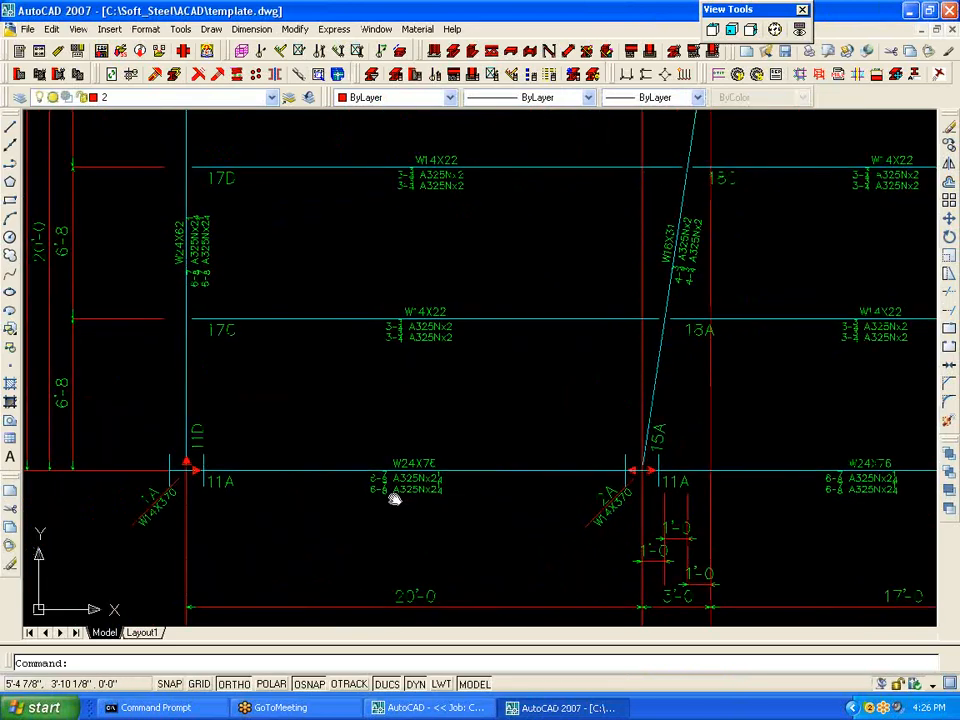
scroll(394, 497, up, 5)
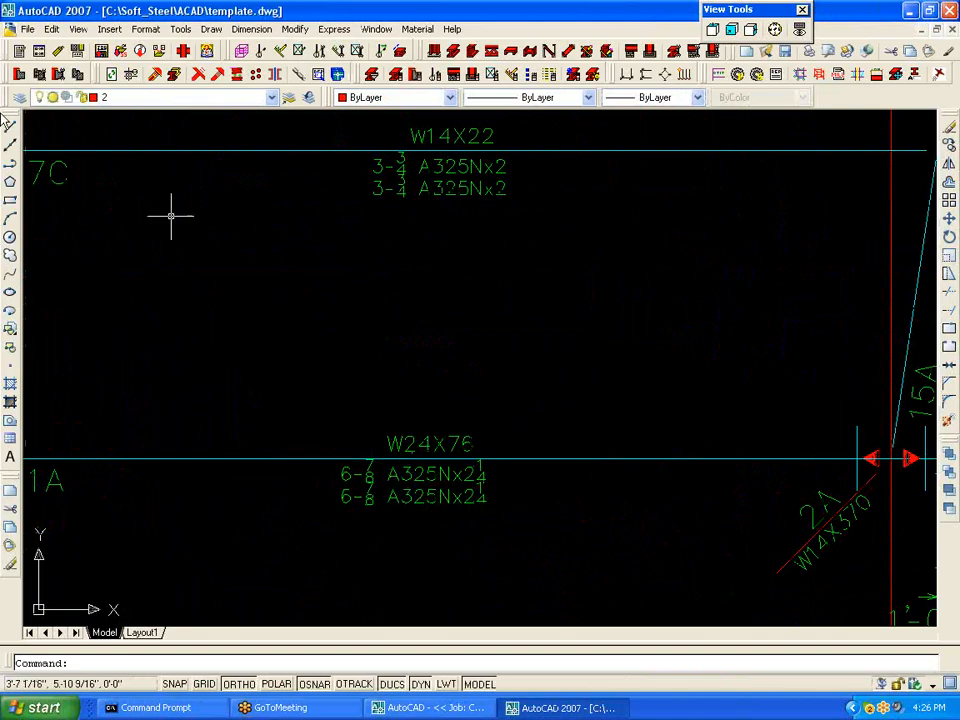
double_click(9, 28)
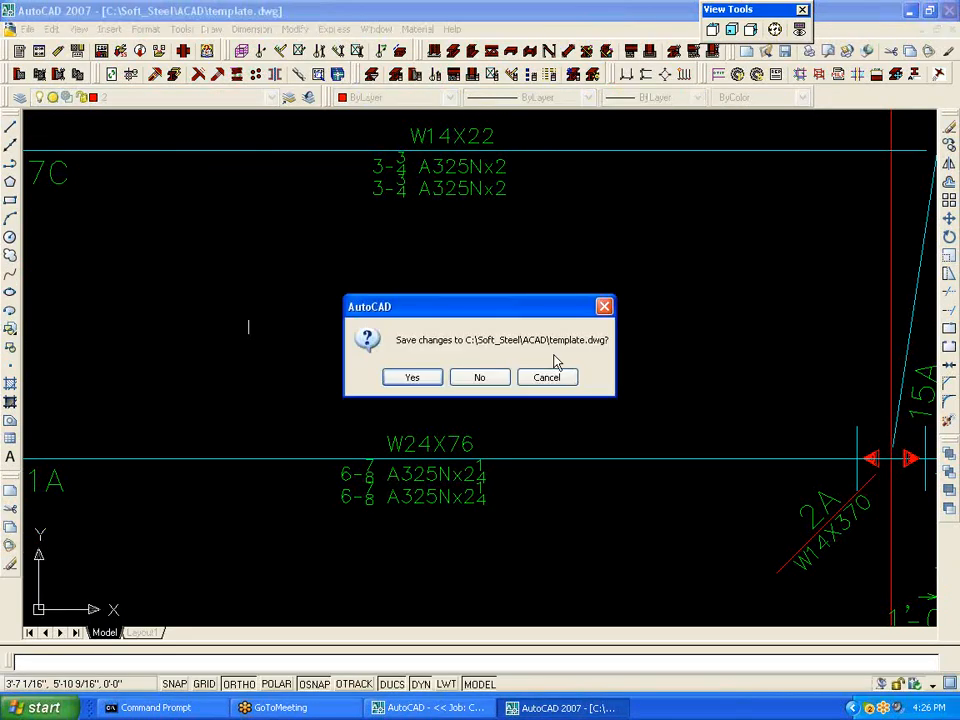
click(490, 377)
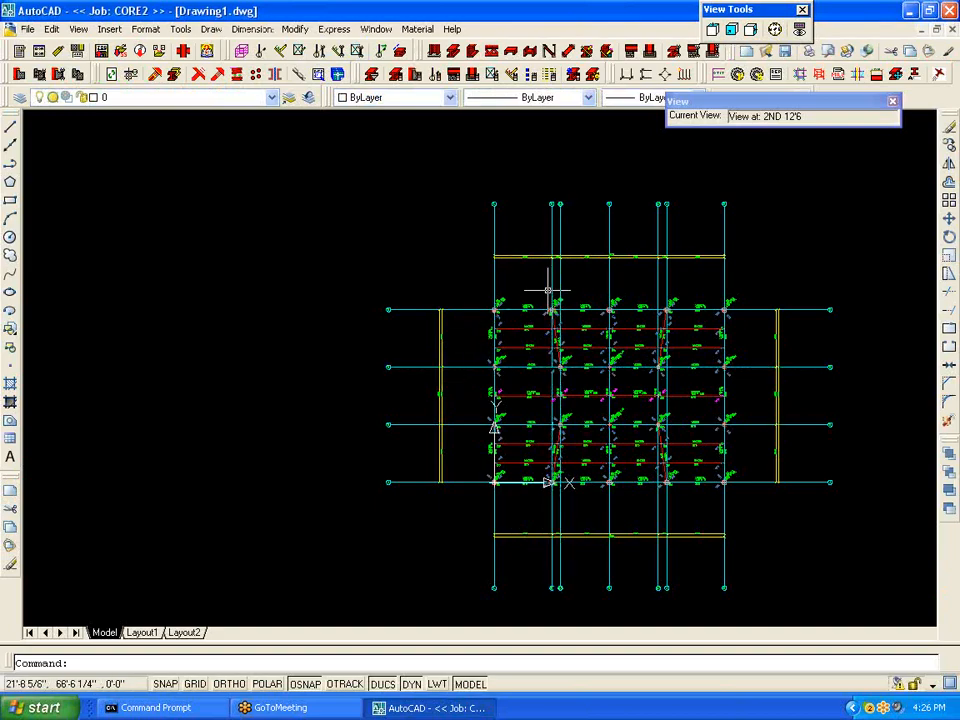
Step: Turn off Show Members as lines in the Soft Steel material display options
scroll(585, 462, up, 3)
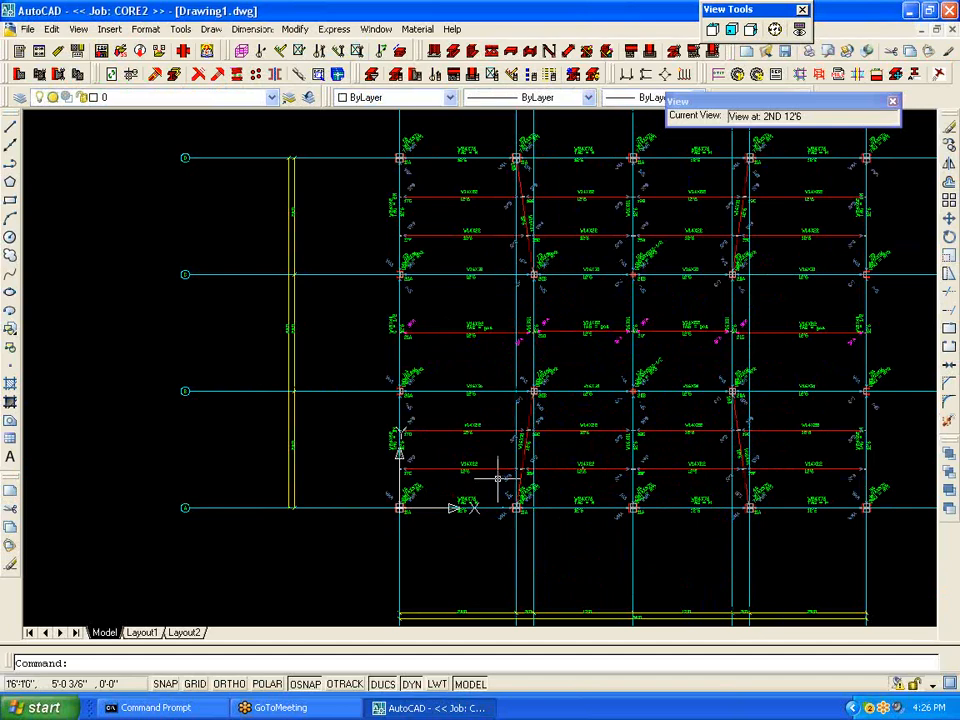
click(38, 51)
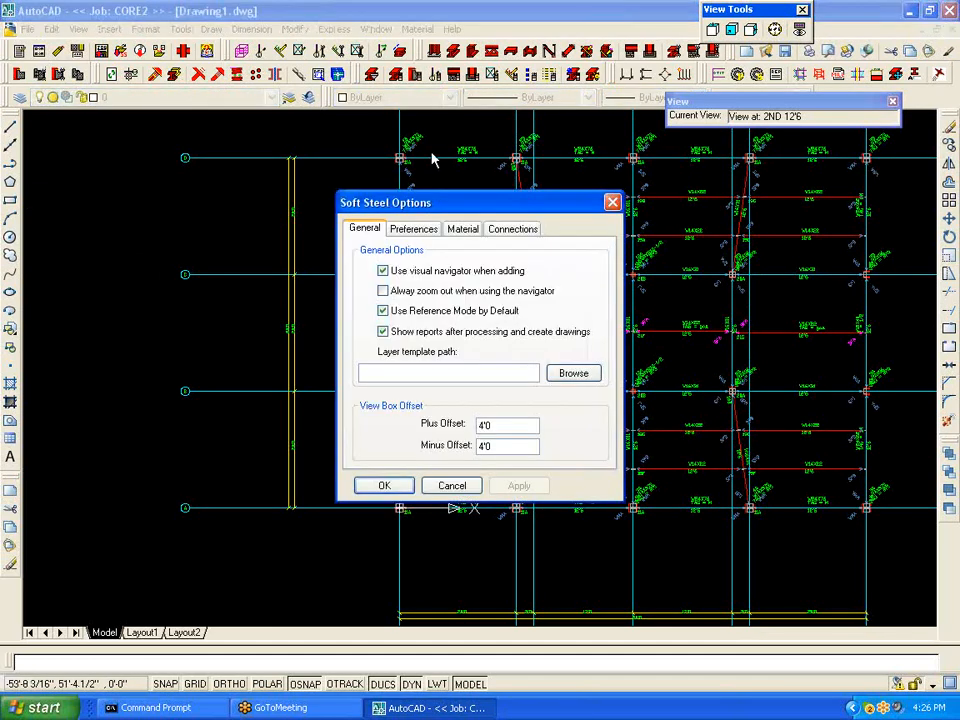
click(462, 228)
click(364, 426)
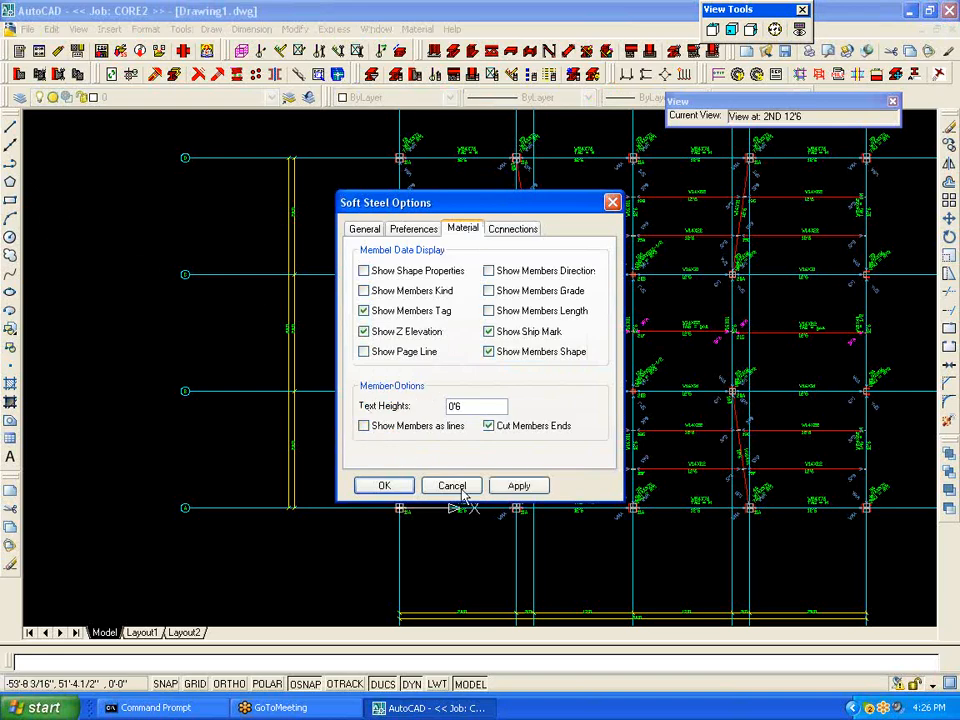
click(516, 487)
click(398, 490)
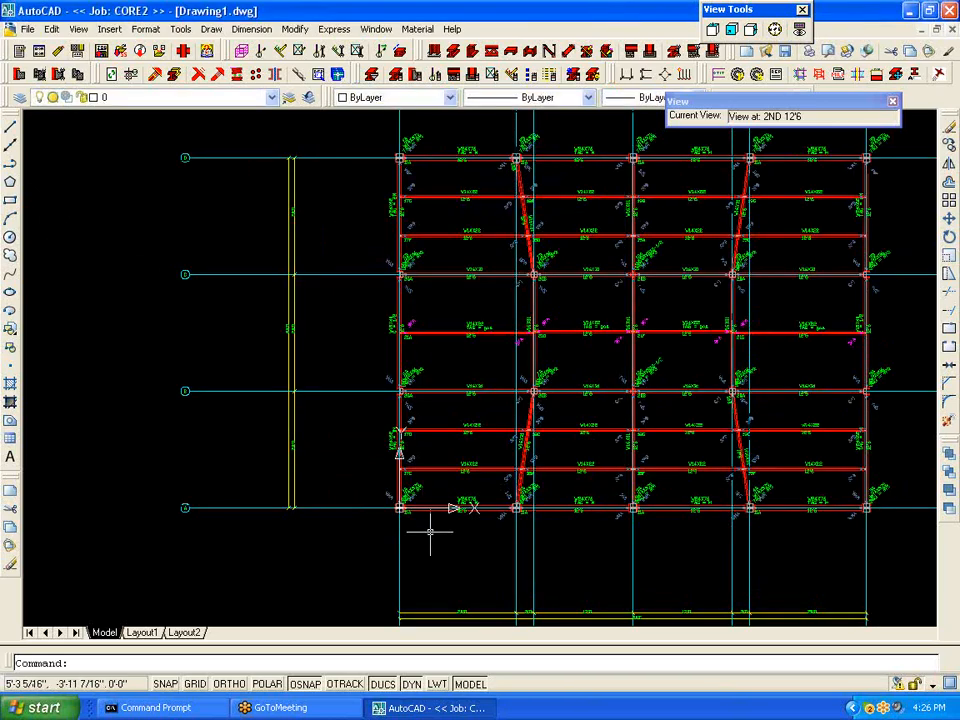
Step: Switch to the front view at grid A and examine the moment connection plates, bolt holes and web cutbacks at the columns
scroll(430, 523, up, 5)
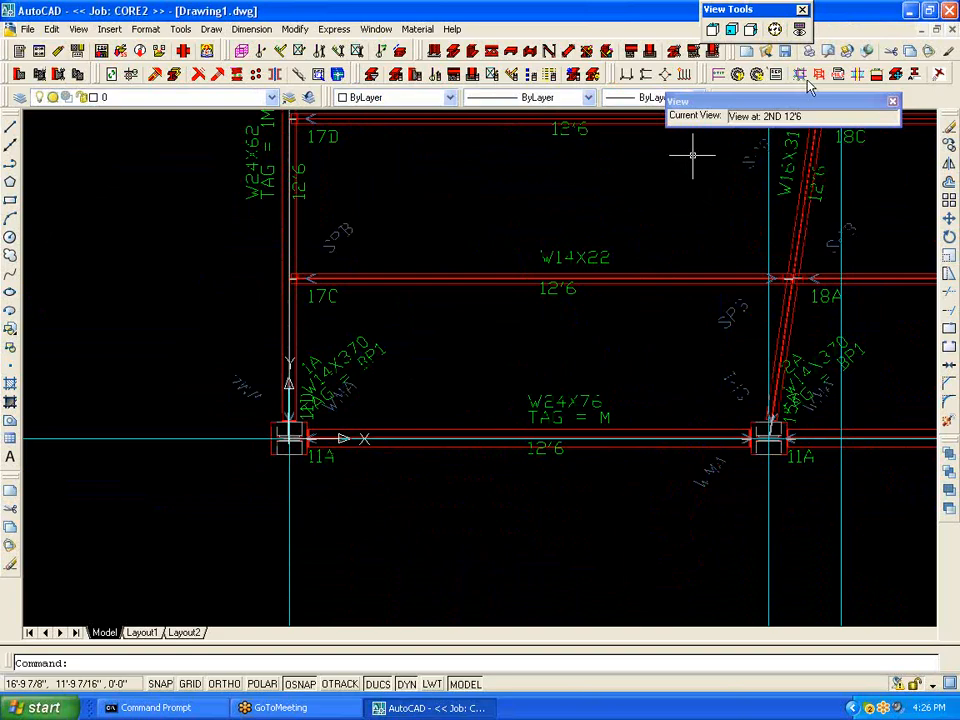
click(756, 117)
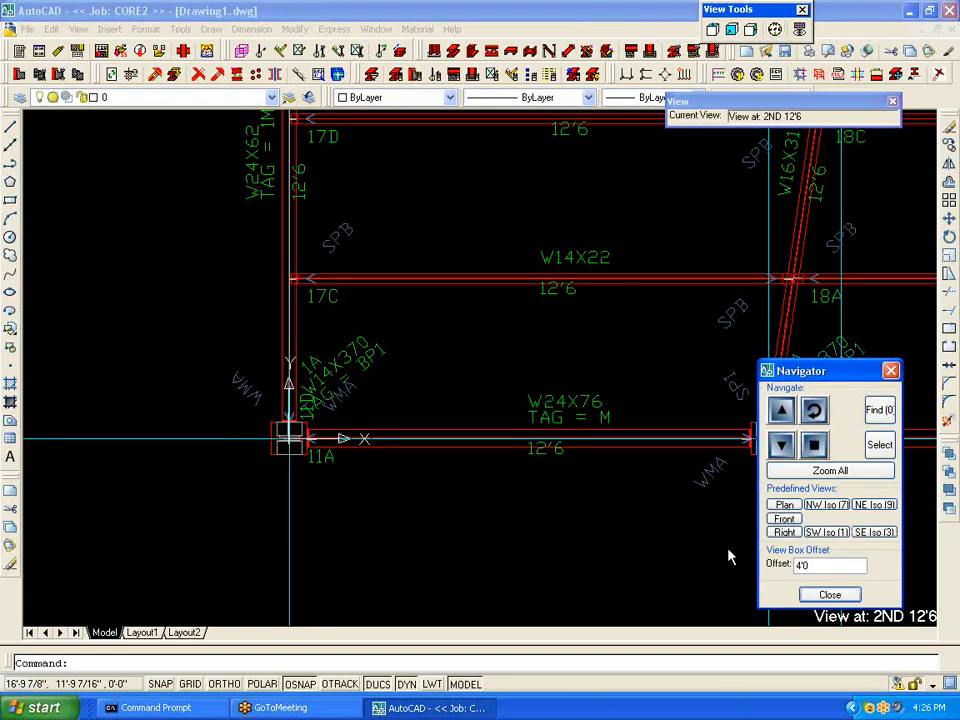
click(784, 518)
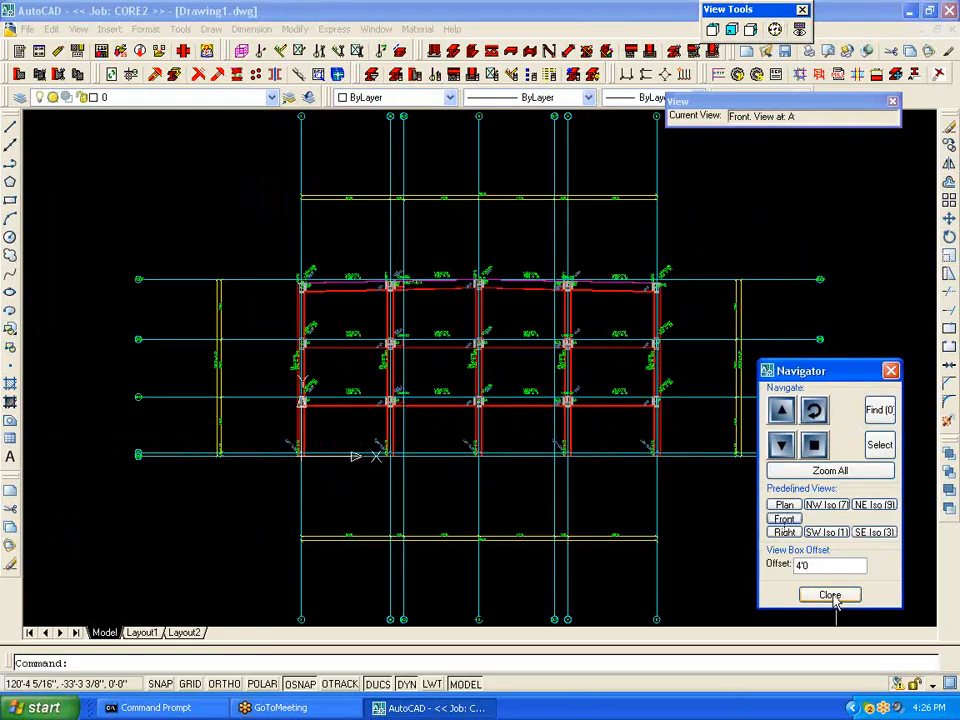
click(832, 596)
scroll(381, 396, up, 10)
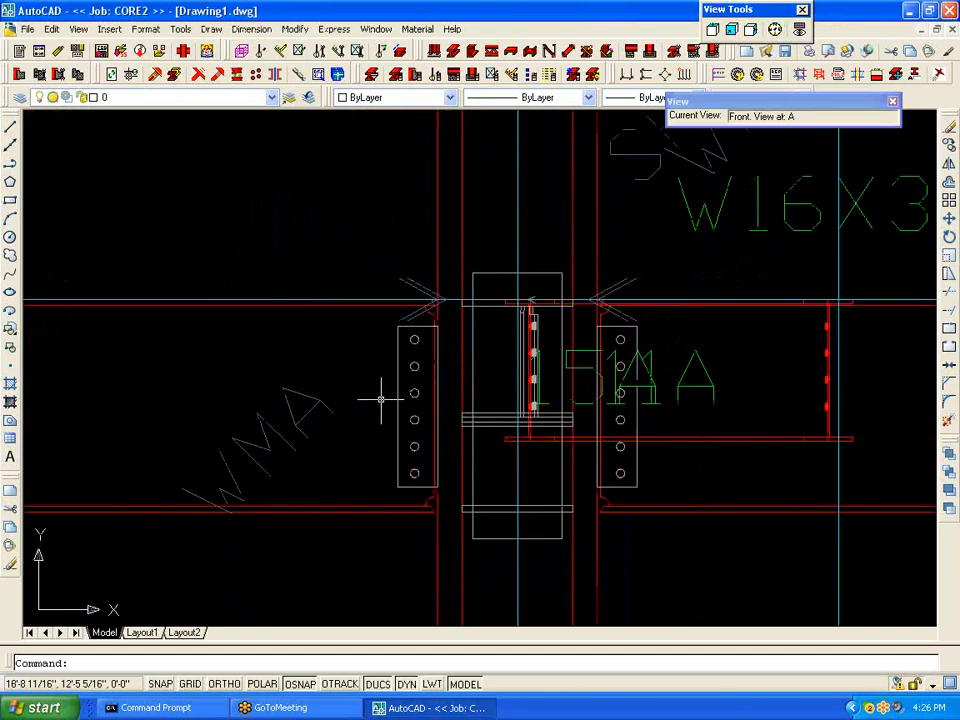
scroll(388, 398, up, 3)
scroll(467, 553, up, 3)
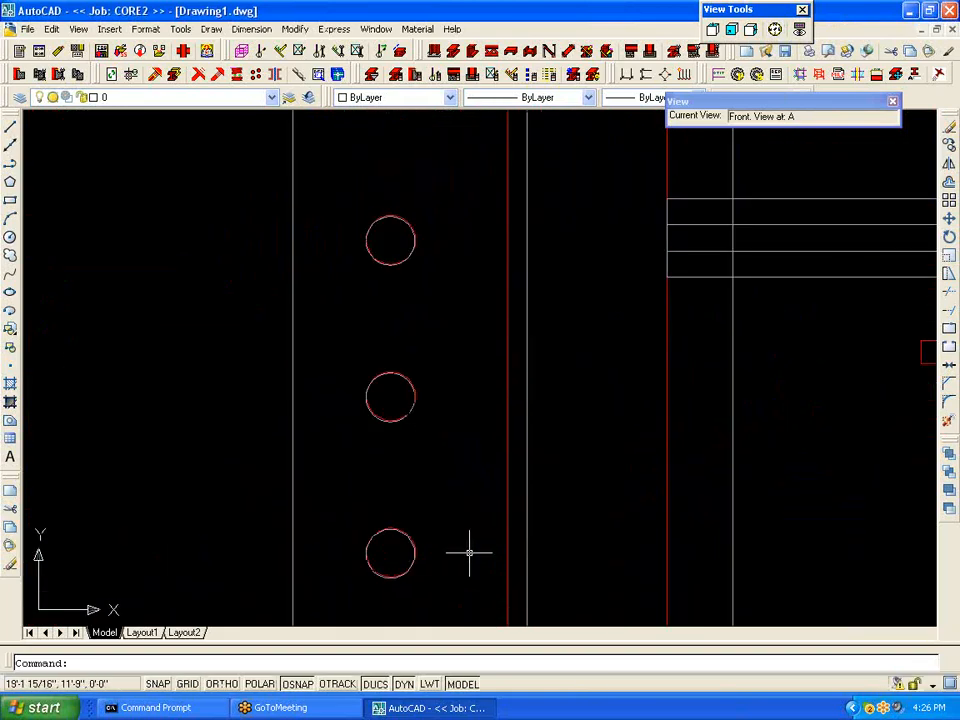
scroll(468, 542, down, 6)
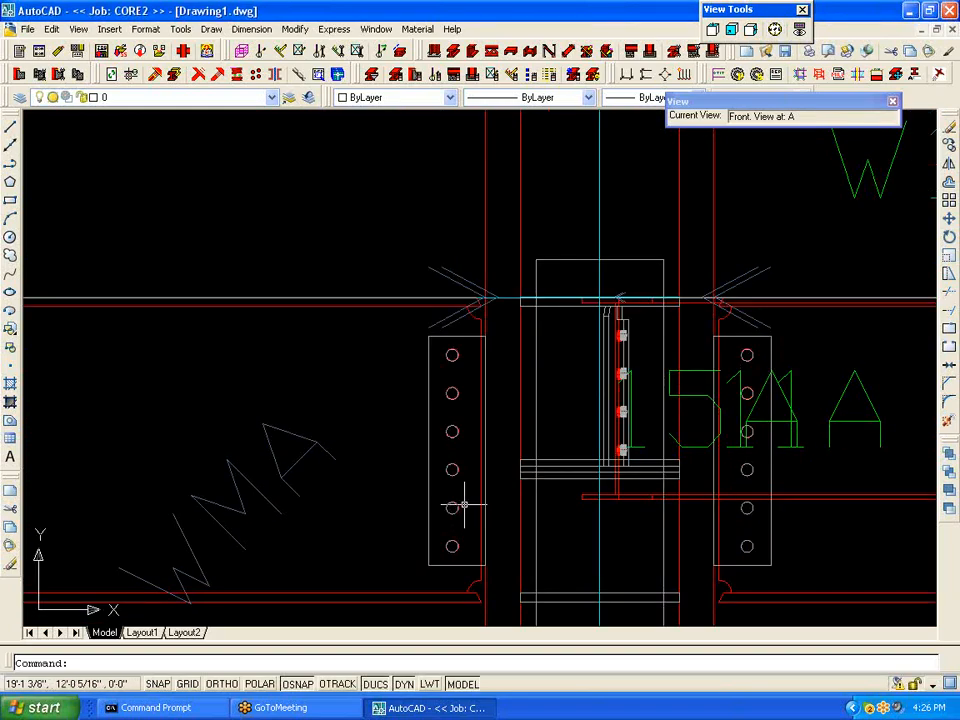
scroll(465, 500, down, 5)
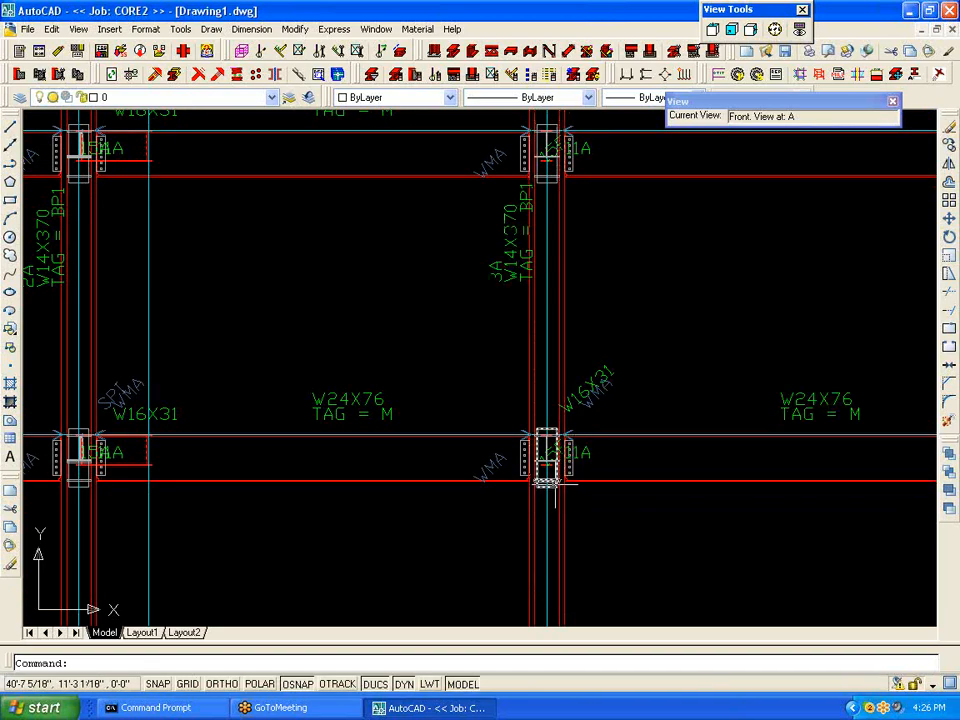
scroll(551, 485, up, 2)
scroll(551, 485, up, 3)
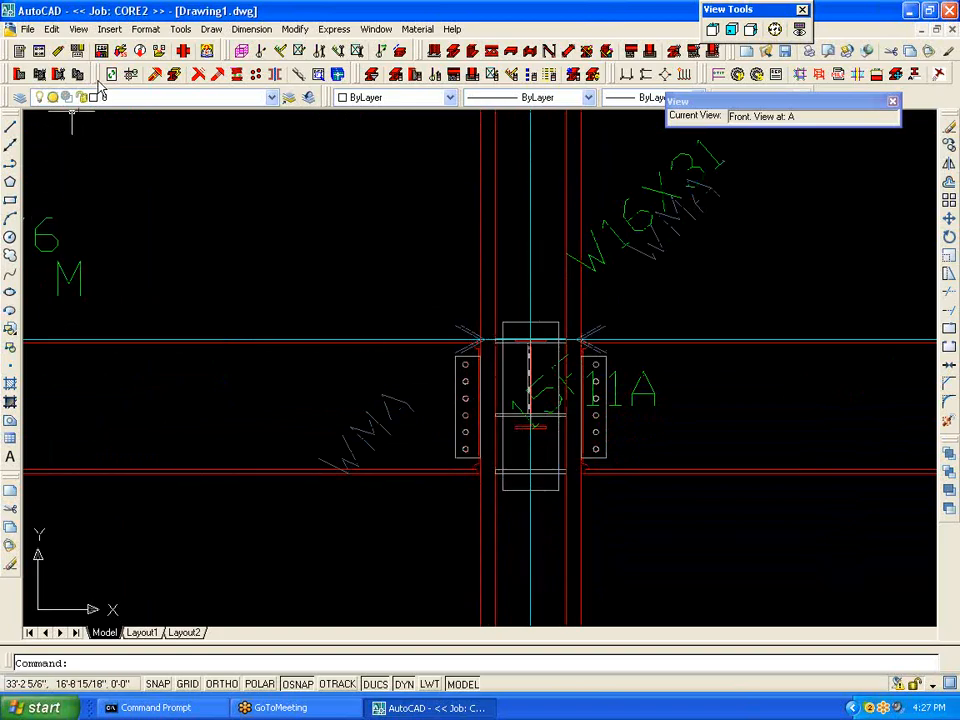
Step: Display the grid A moment connection in the Realistic visual style and return it to 2D Wireframe
click(77, 31)
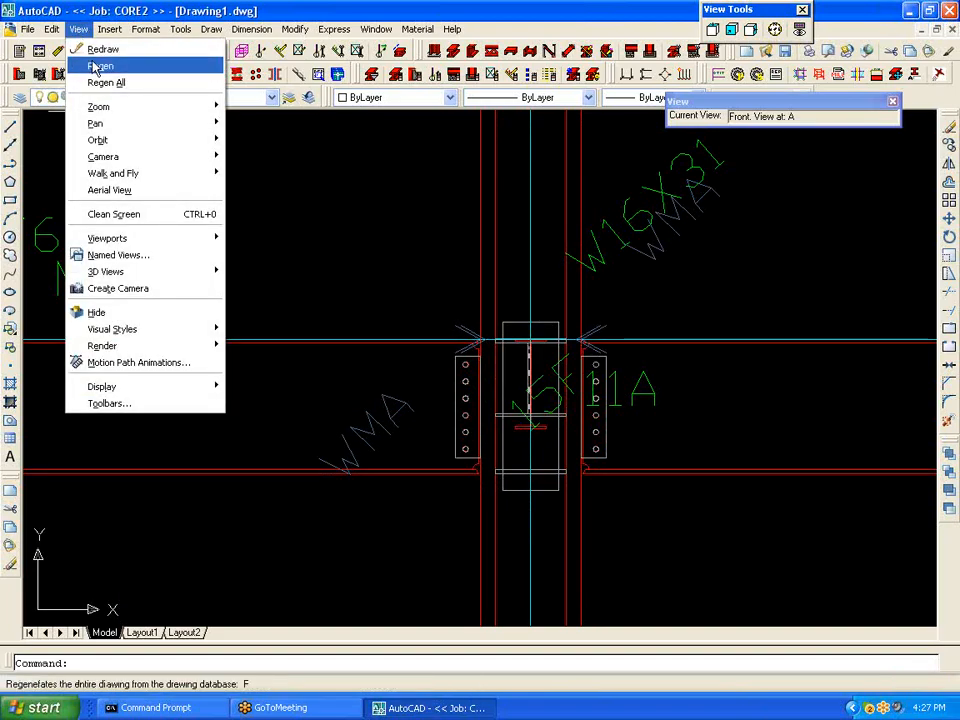
mouse_move(155, 339)
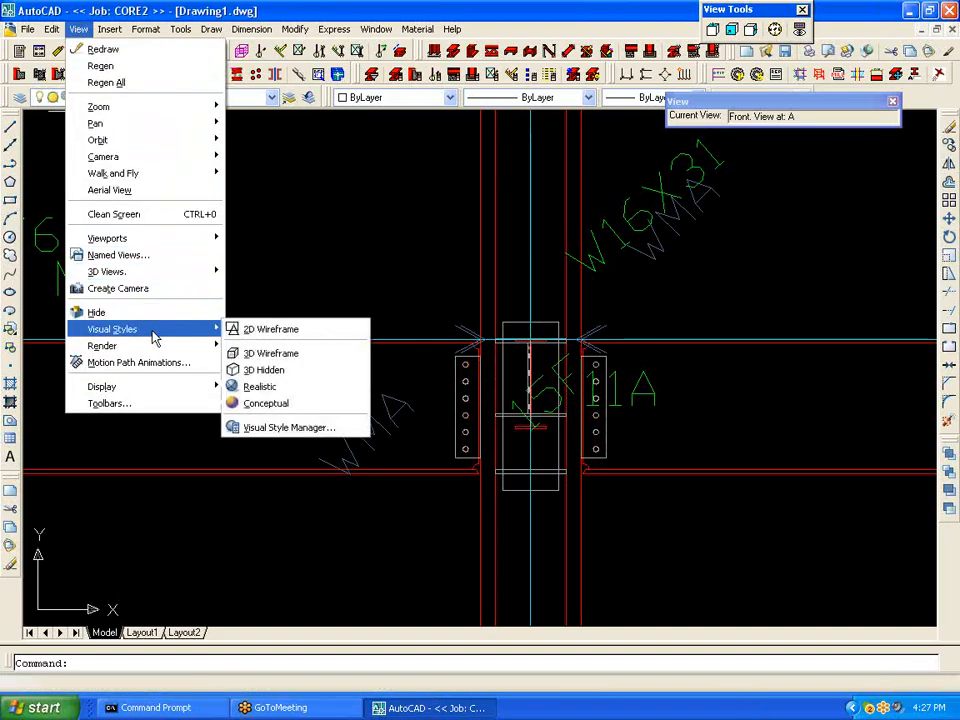
click(340, 387)
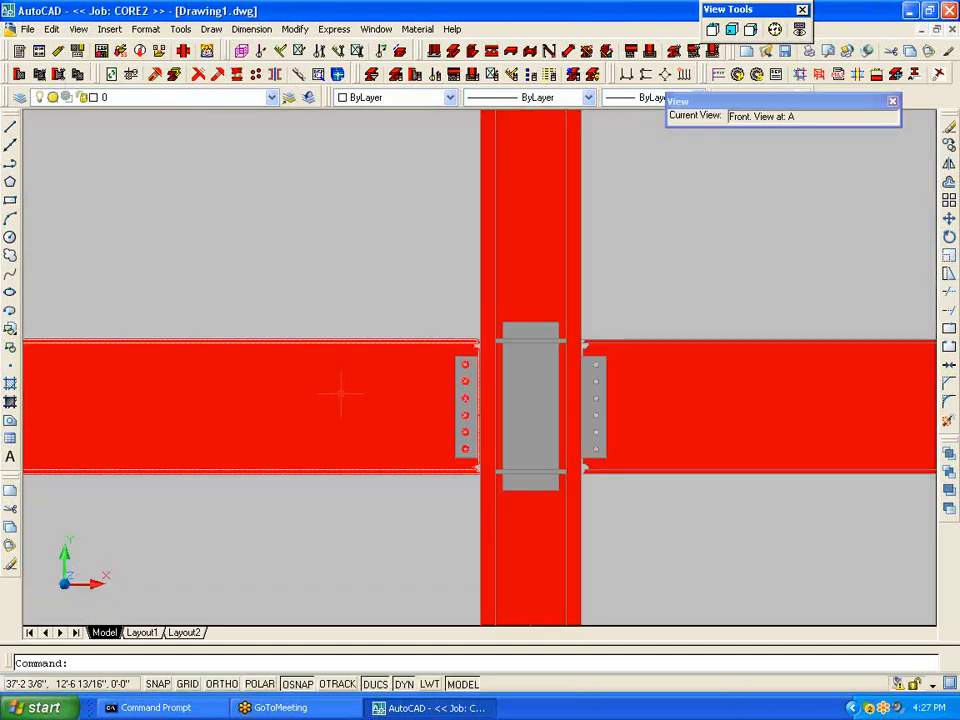
click(78, 29)
mouse_move(210, 329)
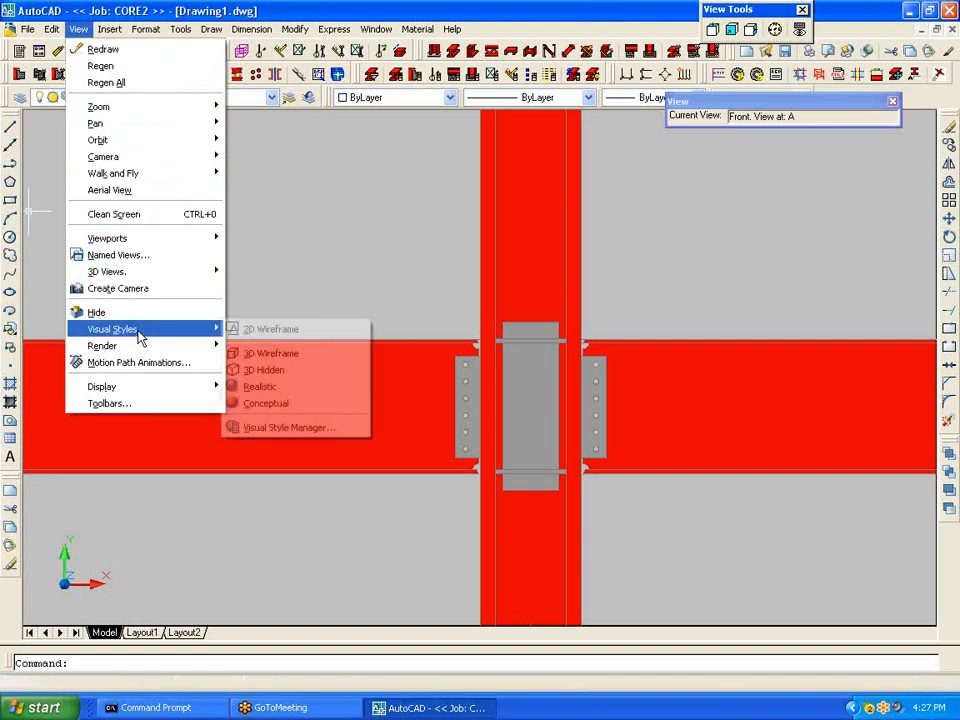
click(277, 334)
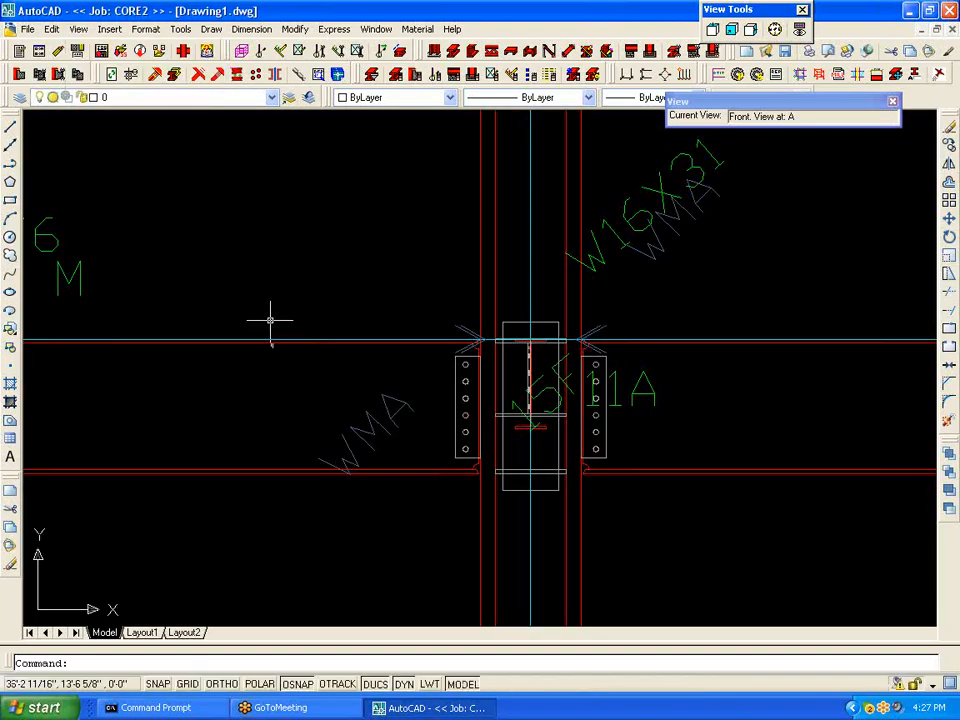
Step: Turn Show Members as lines back on in the Soft Steel material display options
click(38, 51)
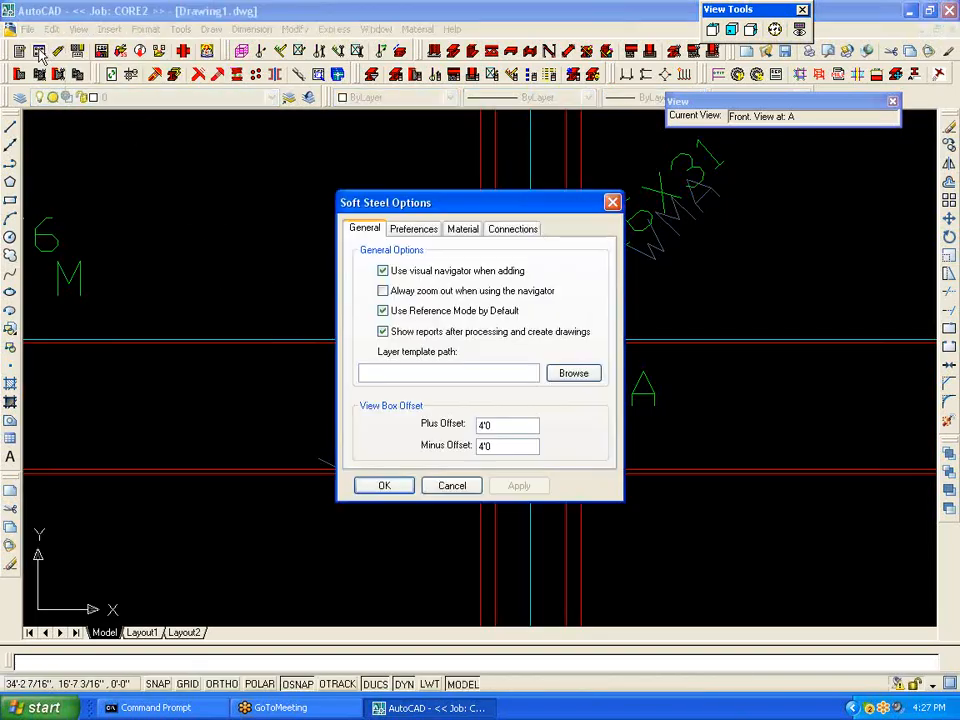
click(462, 229)
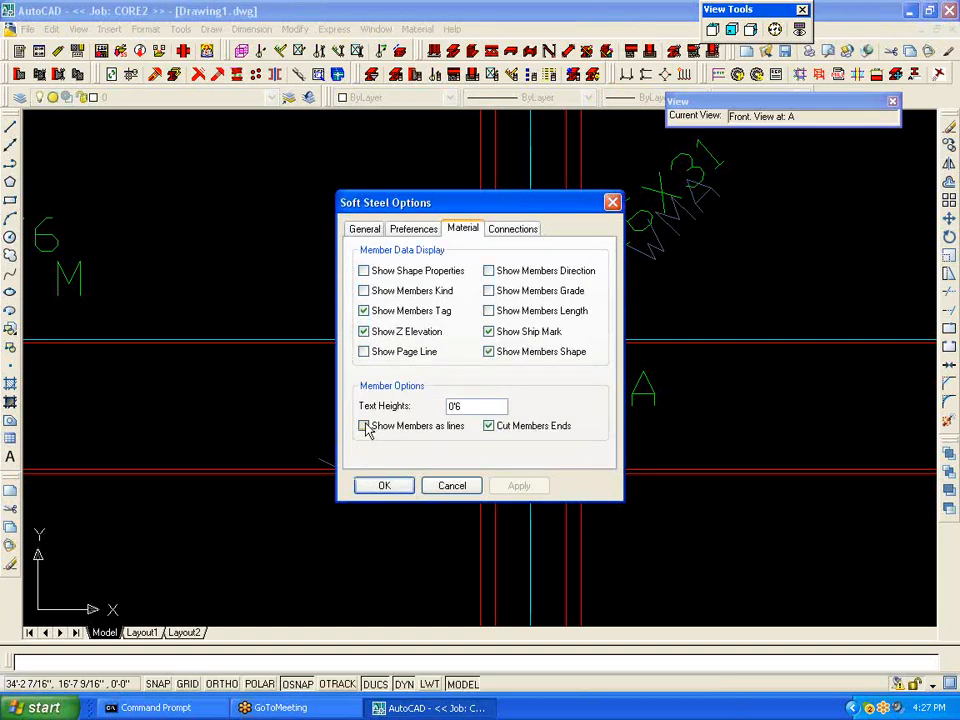
click(364, 426)
click(519, 486)
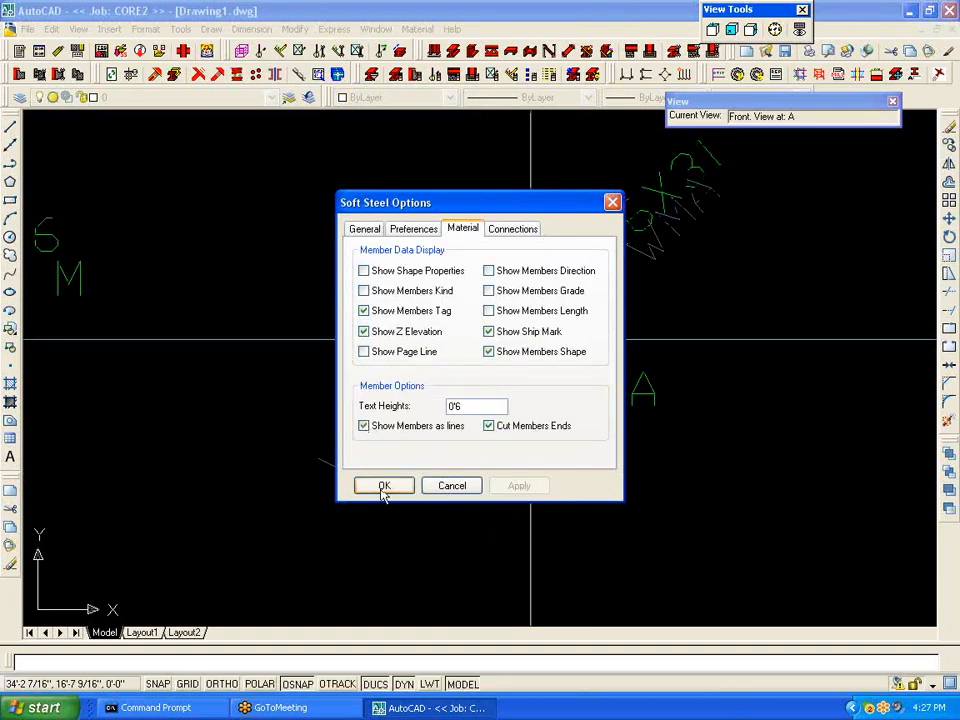
click(383, 486)
Step: Switch from the grid A elevation back to the plan view at 2ND 12'6
scroll(381, 480, down, 5)
mouse_move(380, 477)
middle_down()
mouse_move(553, 392)
mouse_move(556, 380)
middle_up()
click(776, 31)
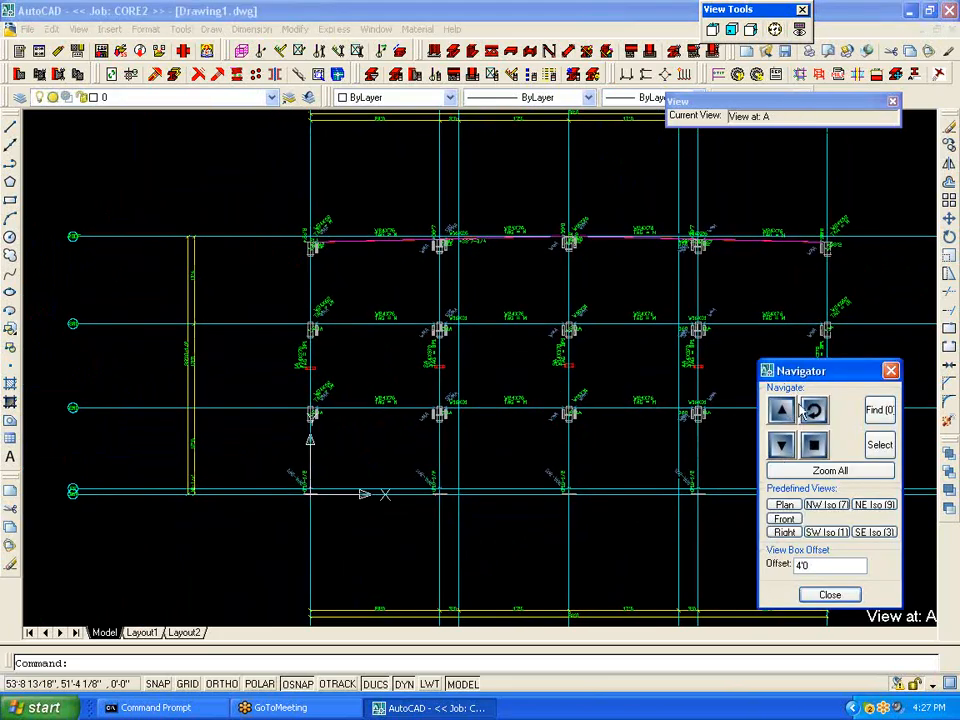
click(784, 505)
click(830, 596)
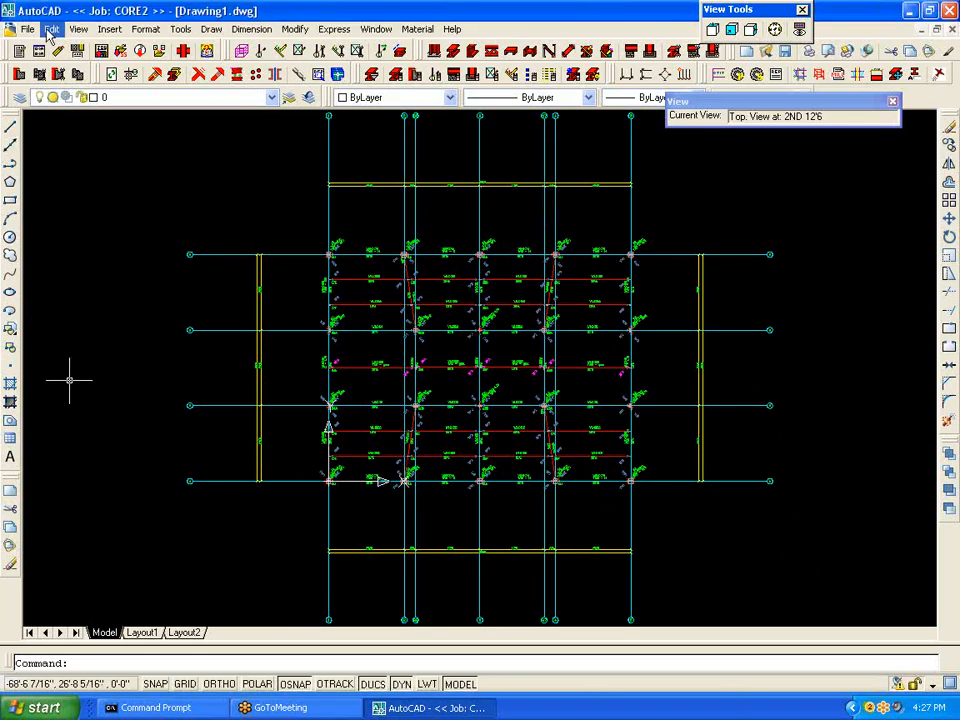
Step: Open the ACADDWGS\CORE2 folder on drive C and look over the job's DWG and DXF drawing files
click(36, 708)
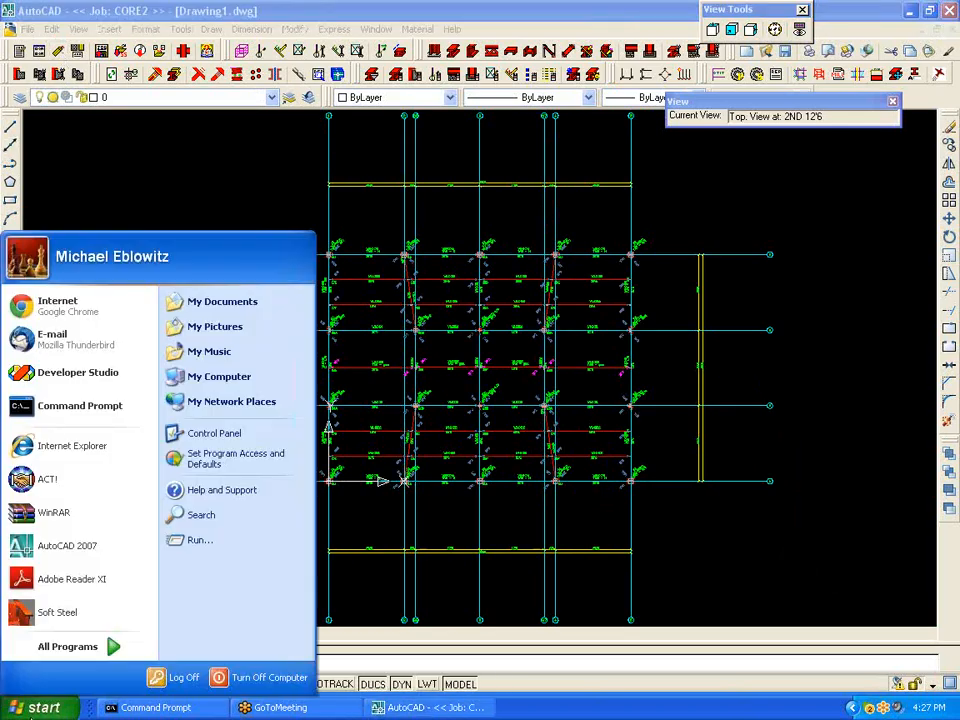
click(280, 374)
double_click(294, 229)
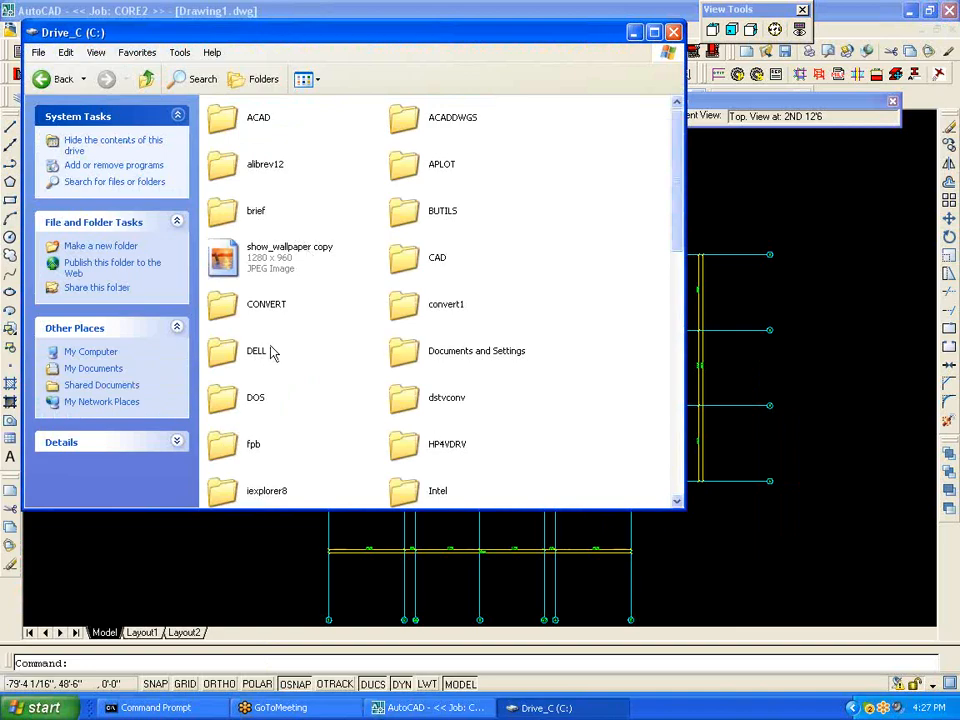
double_click(405, 120)
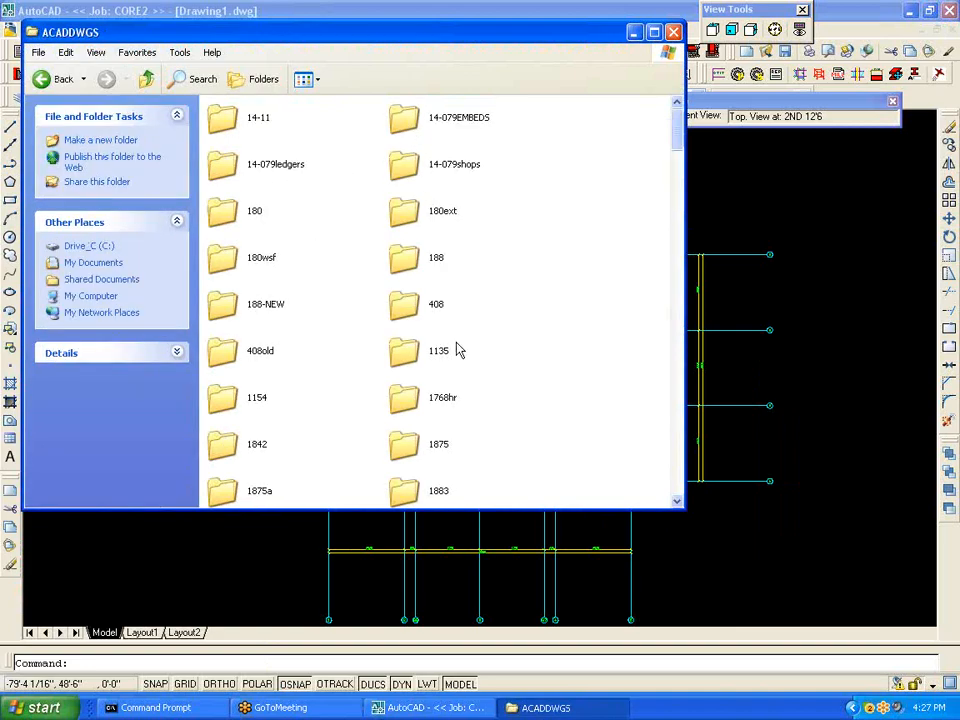
scroll(458, 350, down, 10)
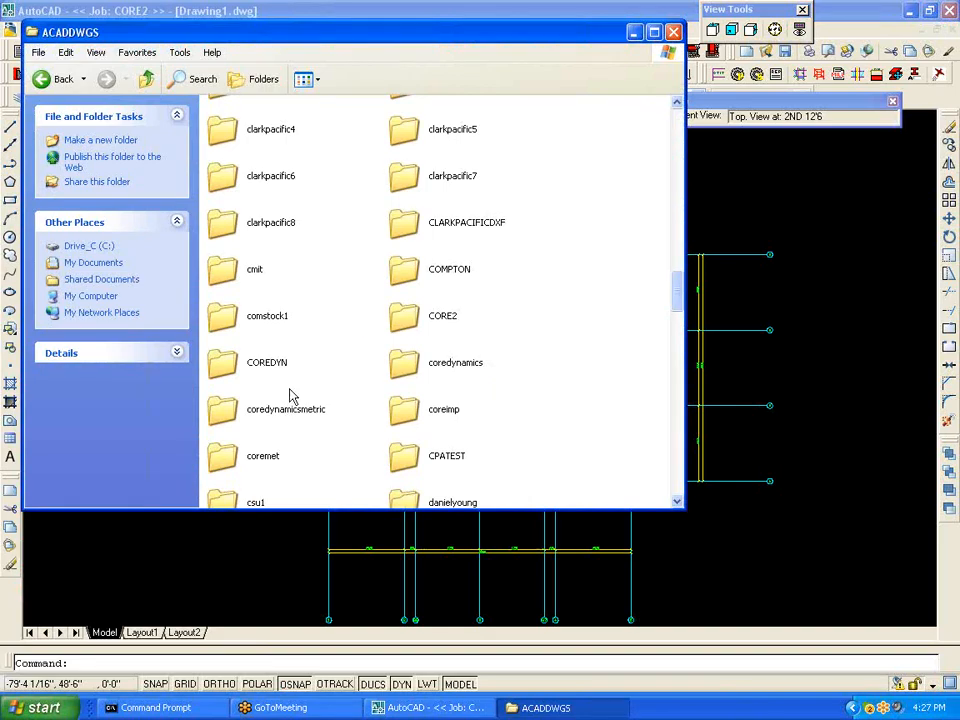
double_click(406, 318)
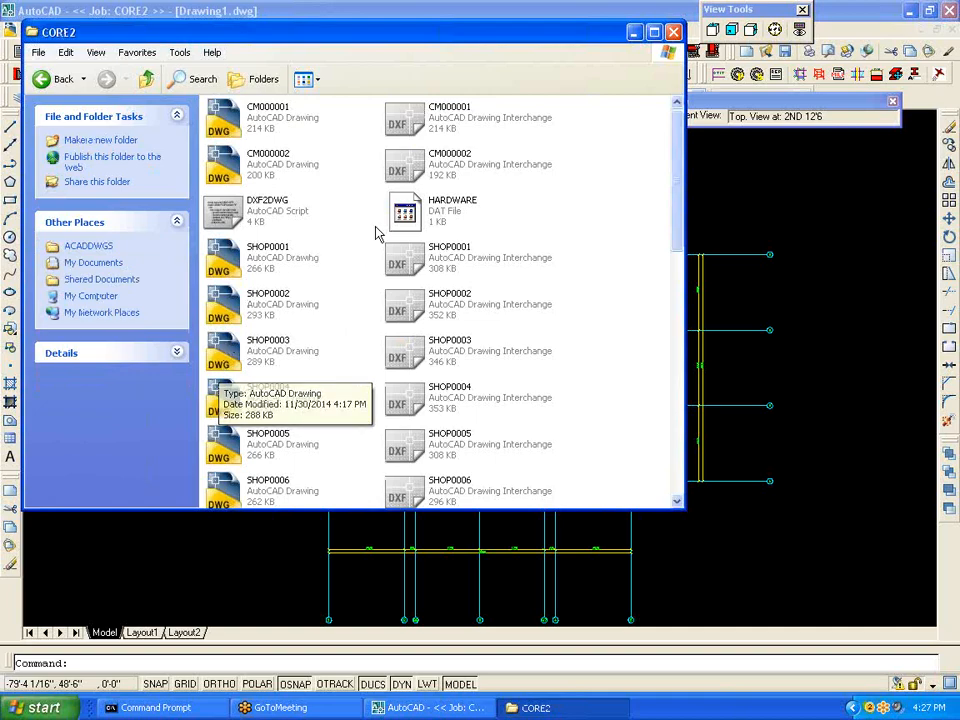
Step: Go back to drive C and open the soft_steel folder
click(62, 79)
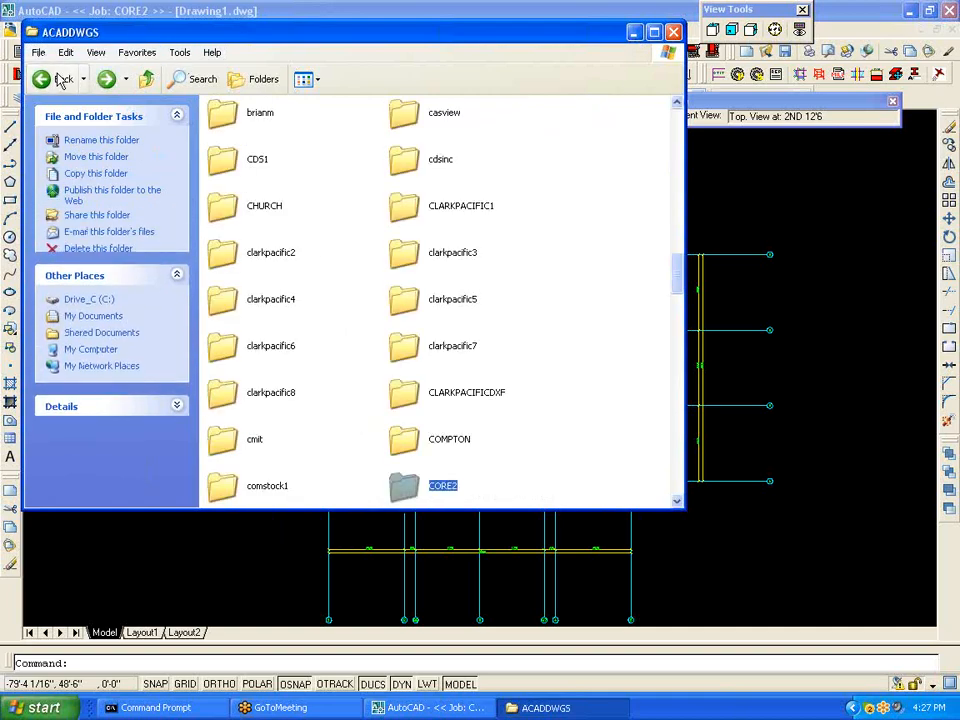
click(62, 79)
scroll(455, 370, down, 2)
scroll(447, 342, down, 2)
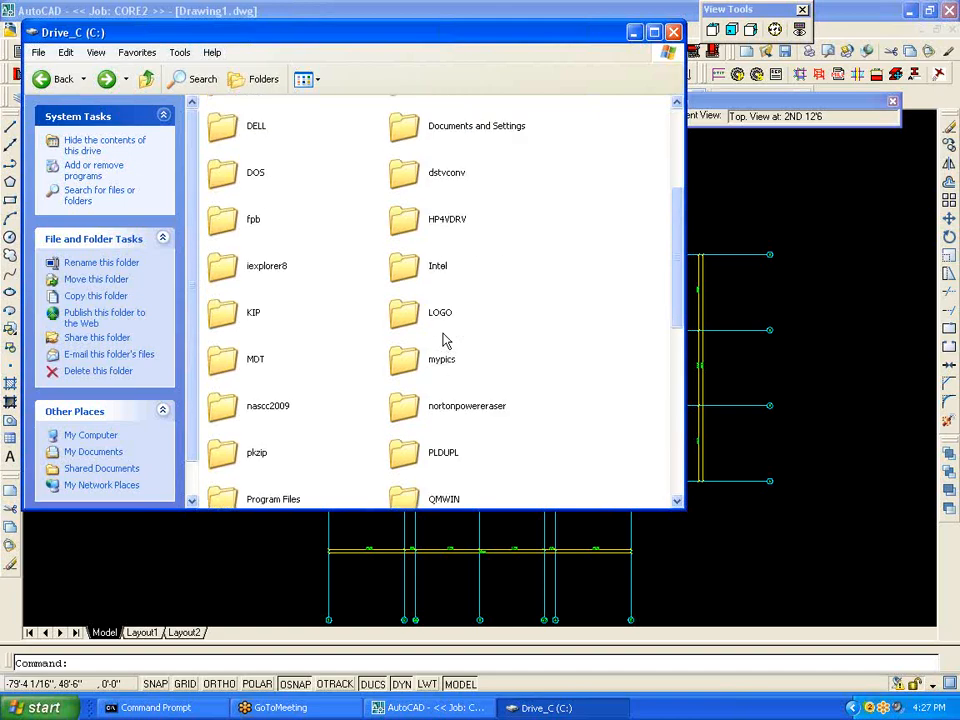
scroll(286, 422, down, 8)
scroll(287, 408, up, 2)
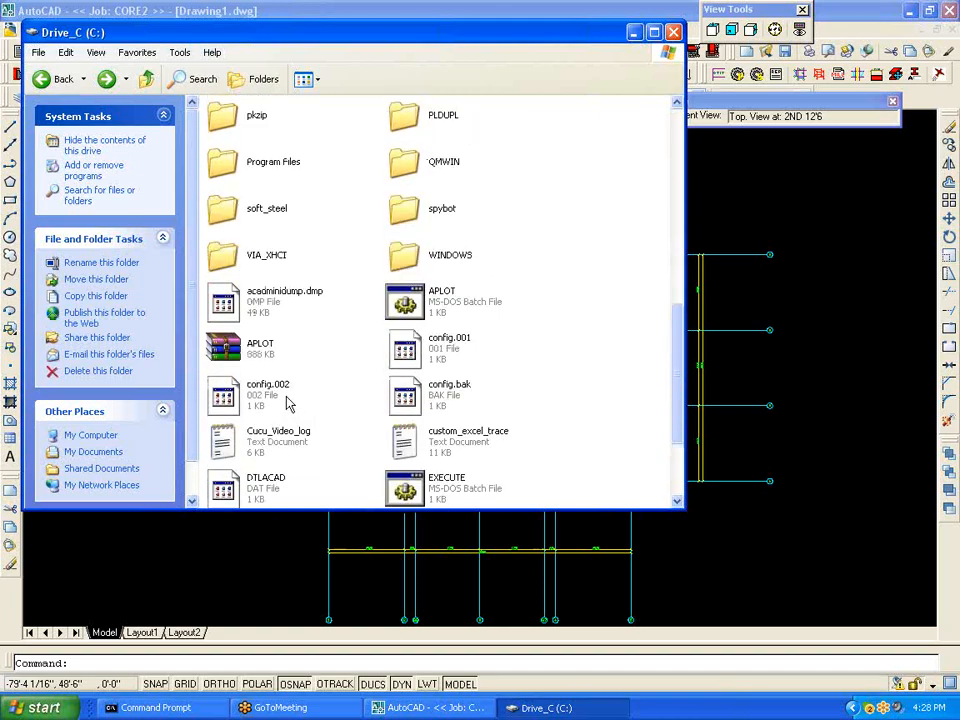
double_click(228, 210)
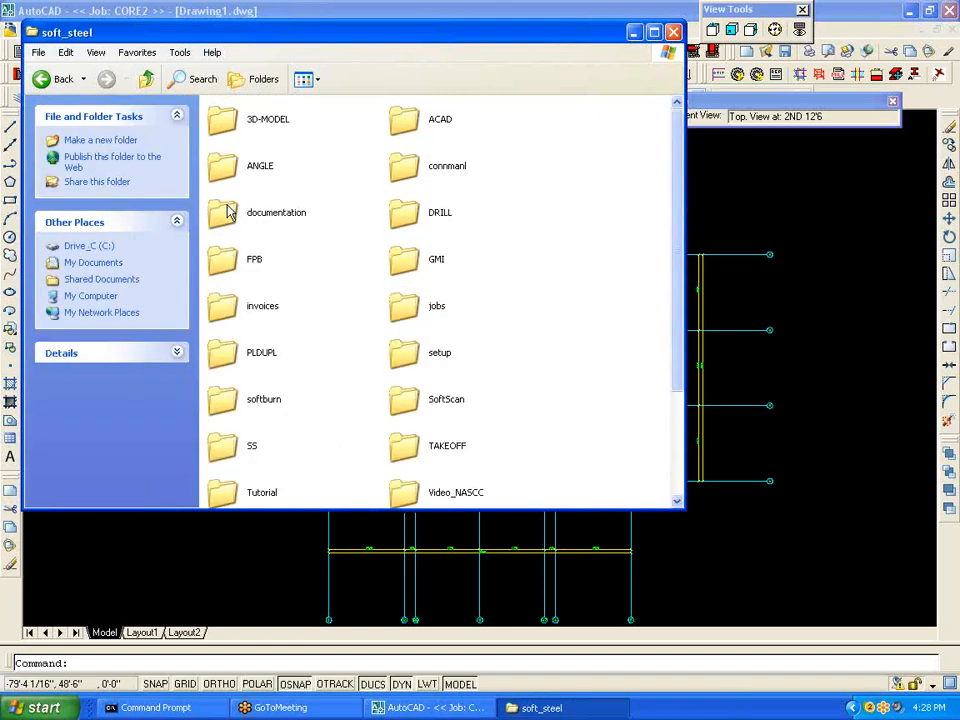
double_click(408, 316)
scroll(499, 400, down, 5)
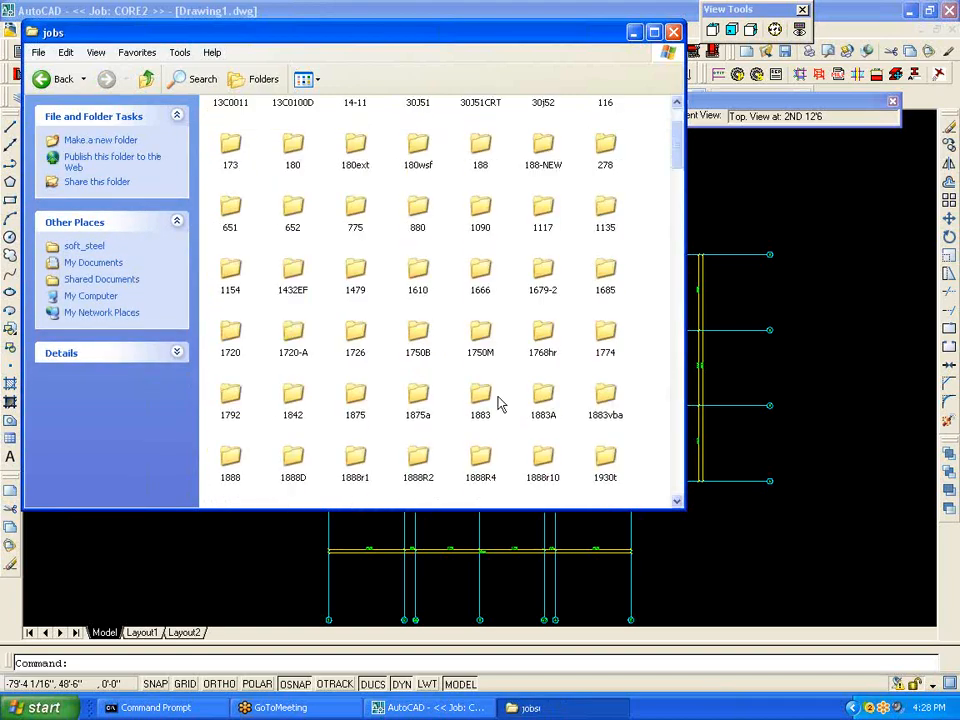
scroll(493, 390, down, 5)
scroll(414, 313, up, 10)
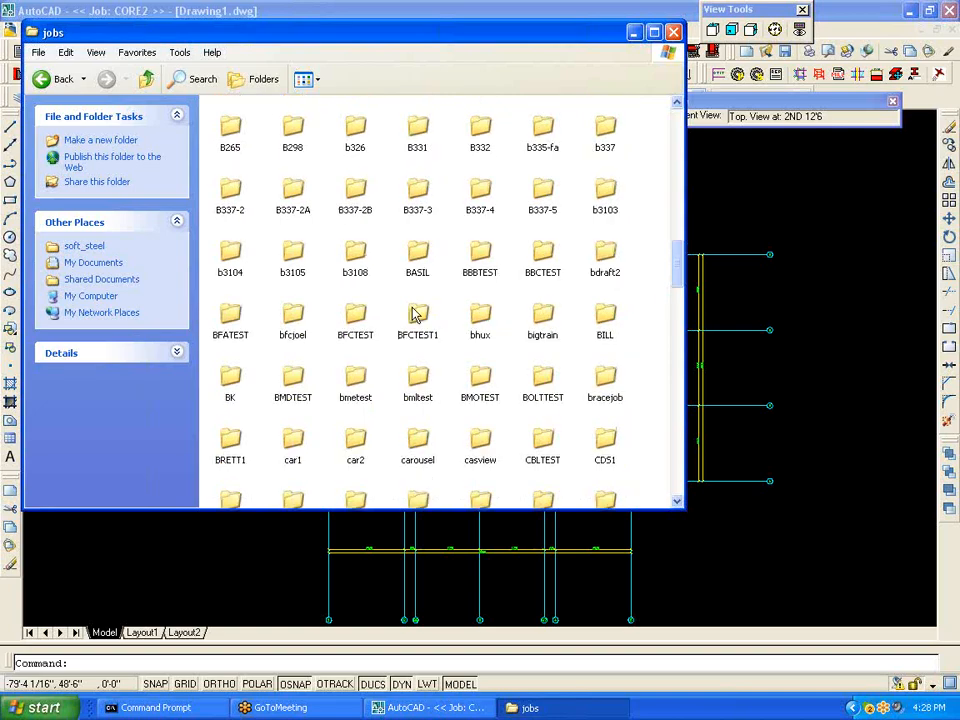
click(62, 80)
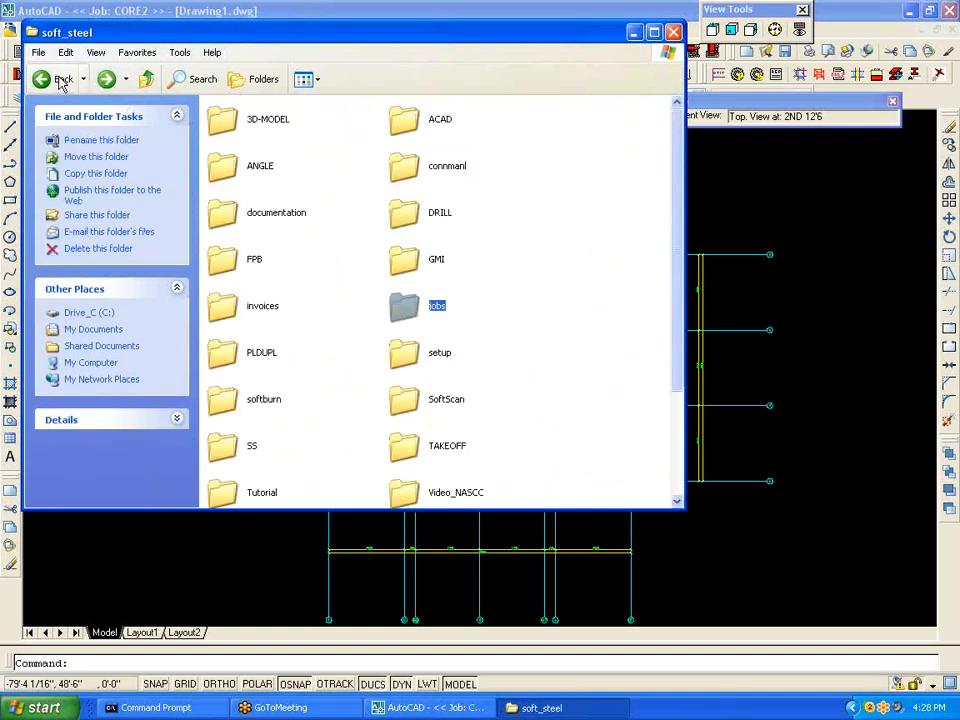
Step: Open the CORE2 folder inside soft_steel's DRILL folder to list the job's CNC files
double_click(404, 216)
scroll(390, 292, down, 10)
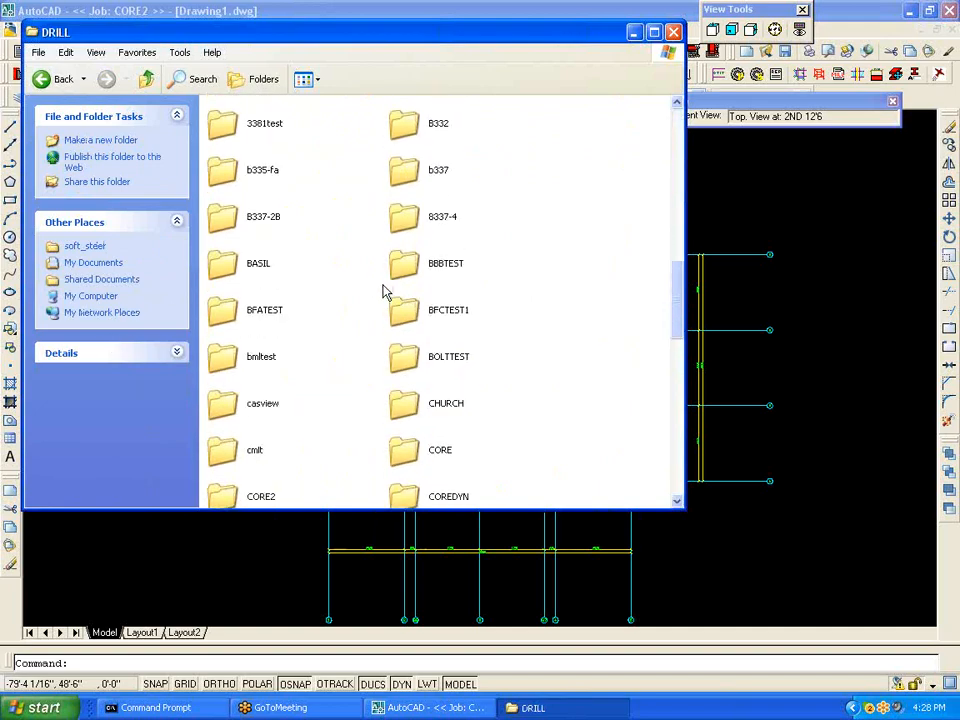
scroll(383, 289, down, 8)
scroll(378, 280, up, 5)
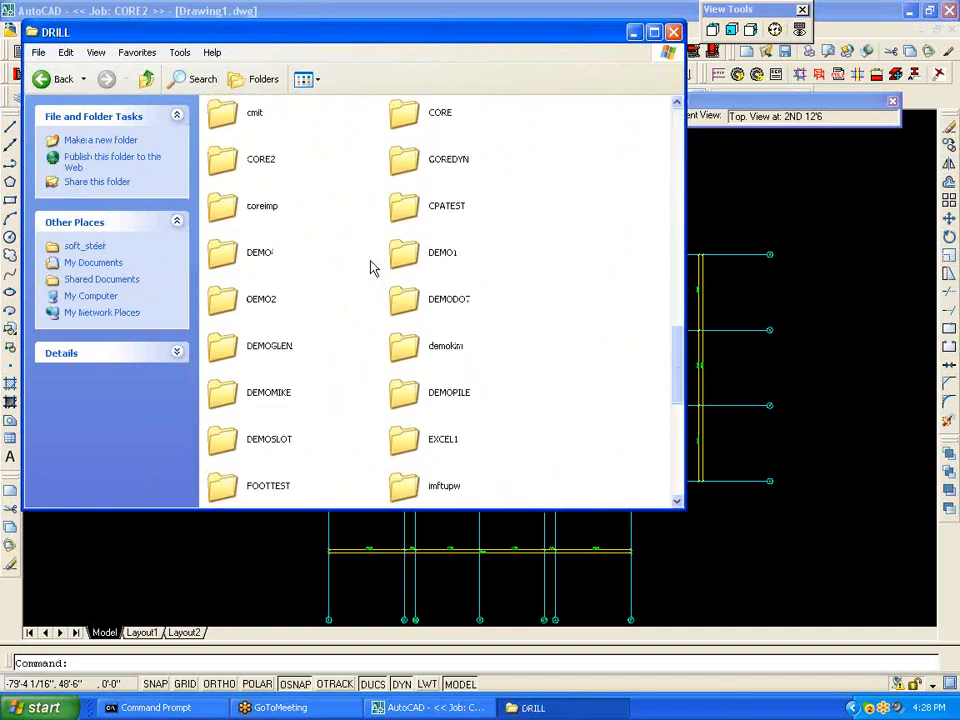
double_click(225, 167)
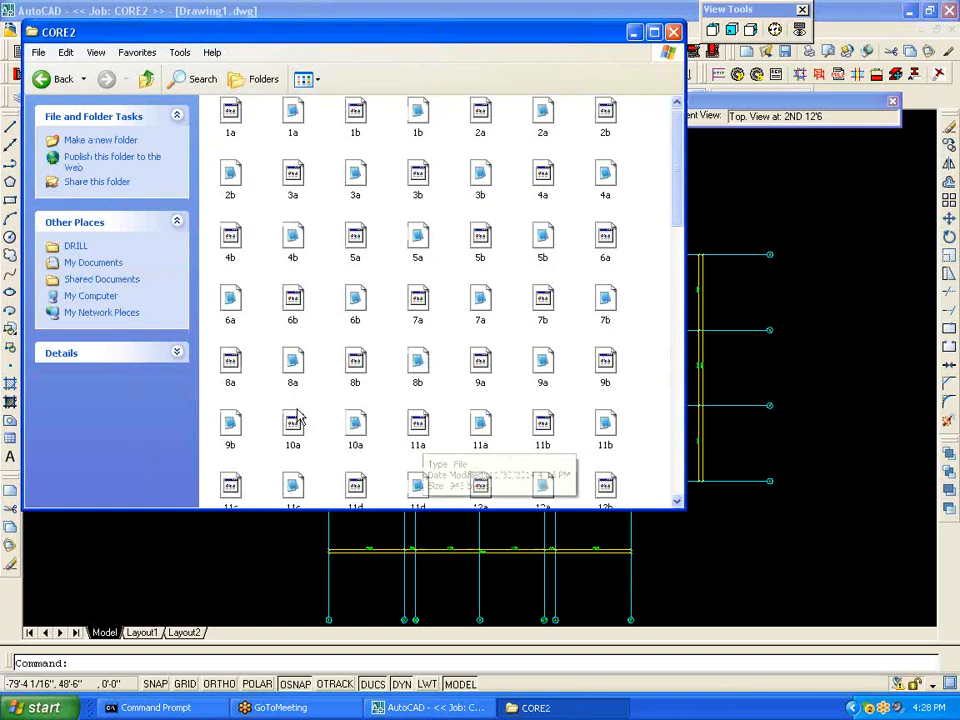
Step: Open the 11a.nc1 file in Notepad, read its beam and hole data to the end, and exit Notepad
double_click(480, 426)
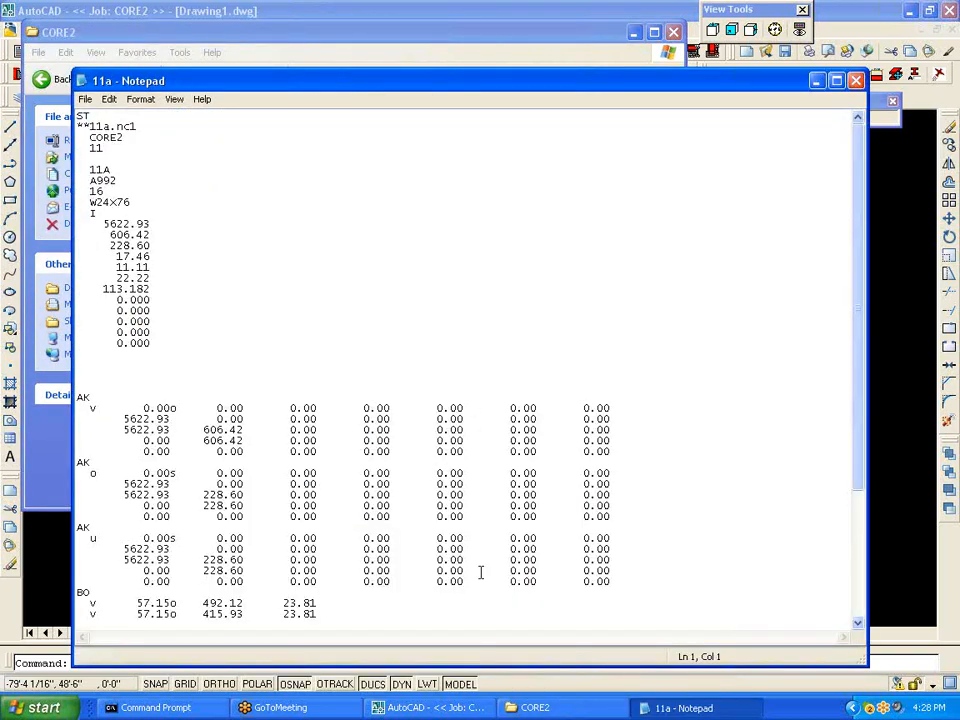
scroll(229, 440, down, 5)
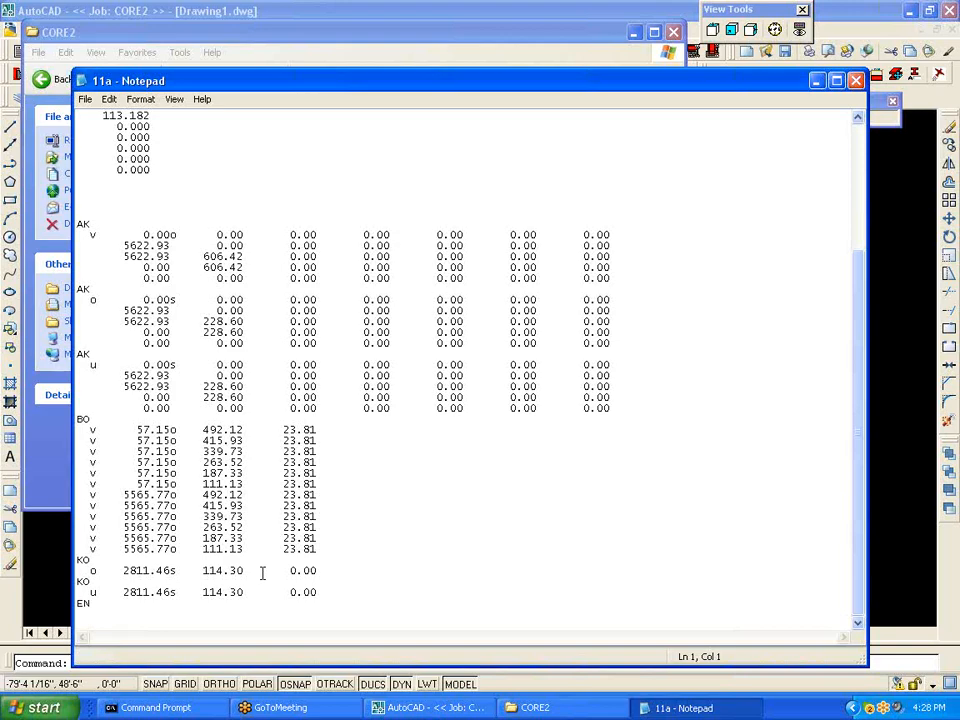
click(85, 101)
click(90, 216)
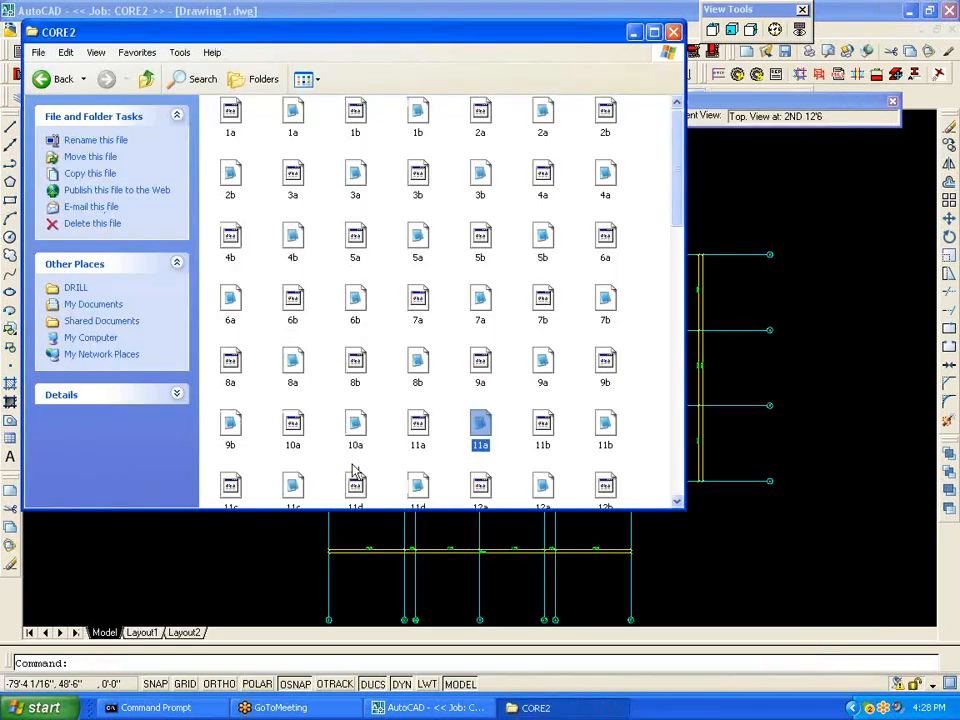
Step: Open the other 11a file, which has no associated program, with Notepad, review its drill data, and close it and the CORE2 folder window
click(418, 428)
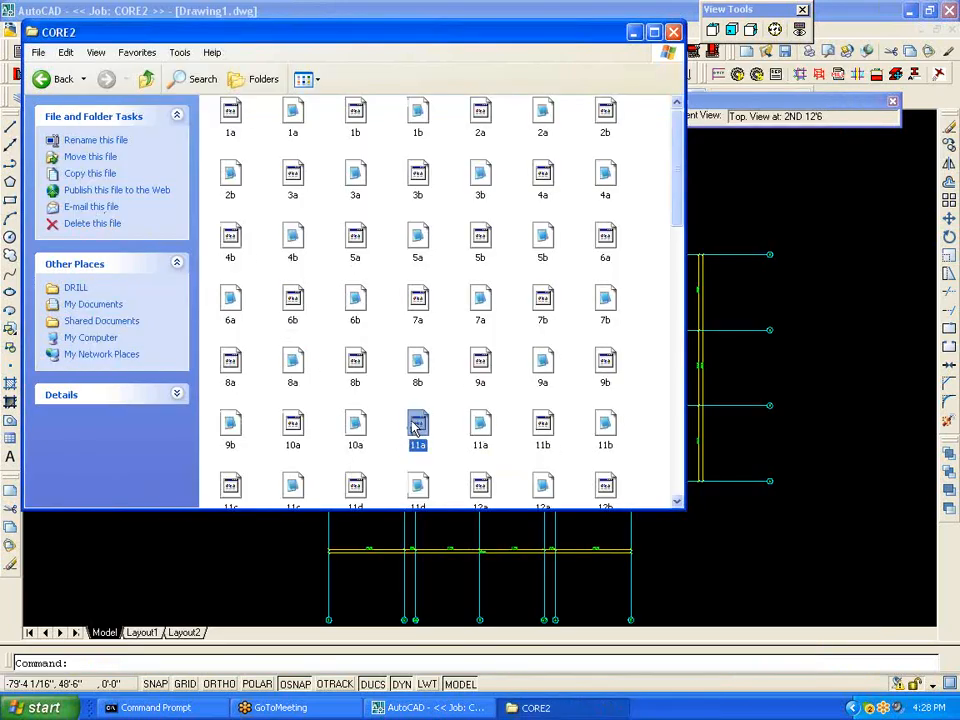
double_click(418, 428)
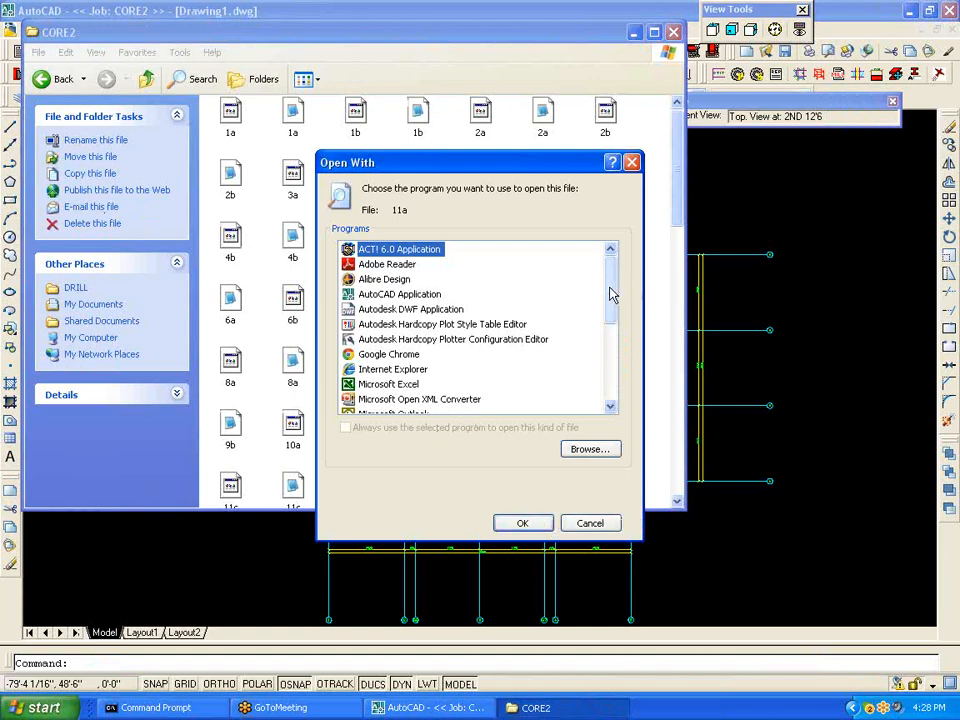
drag(611, 294, 611, 343)
click(375, 341)
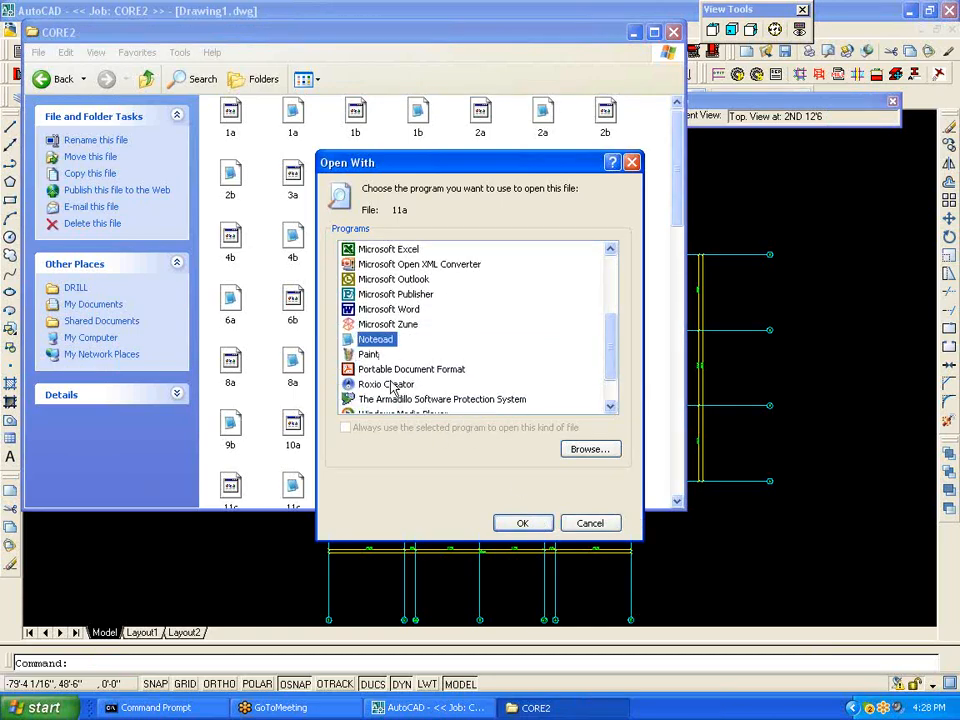
click(522, 524)
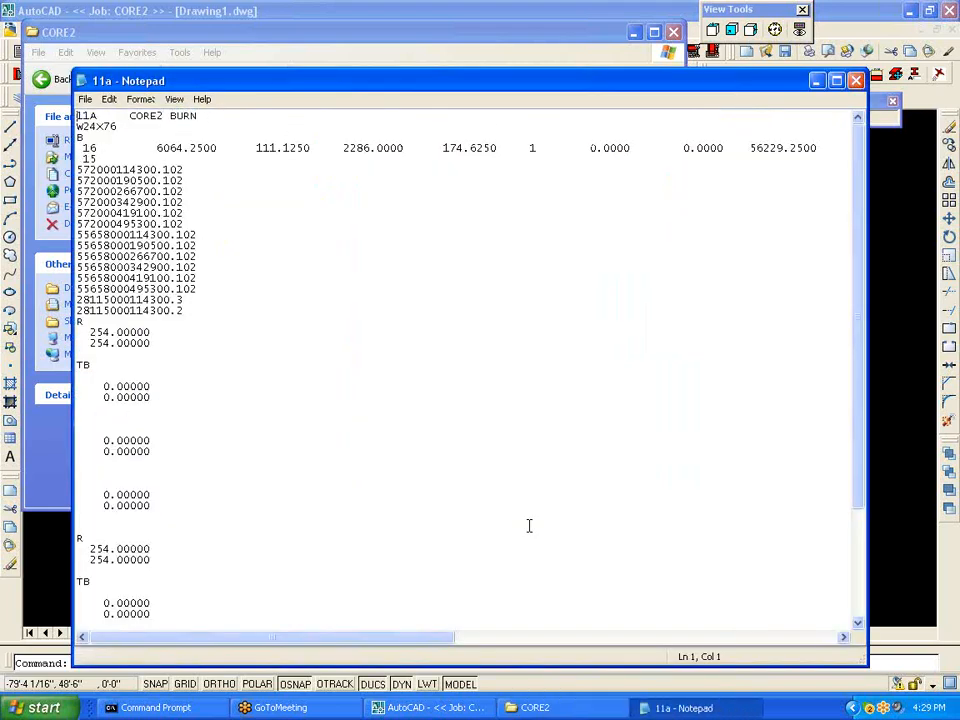
click(85, 99)
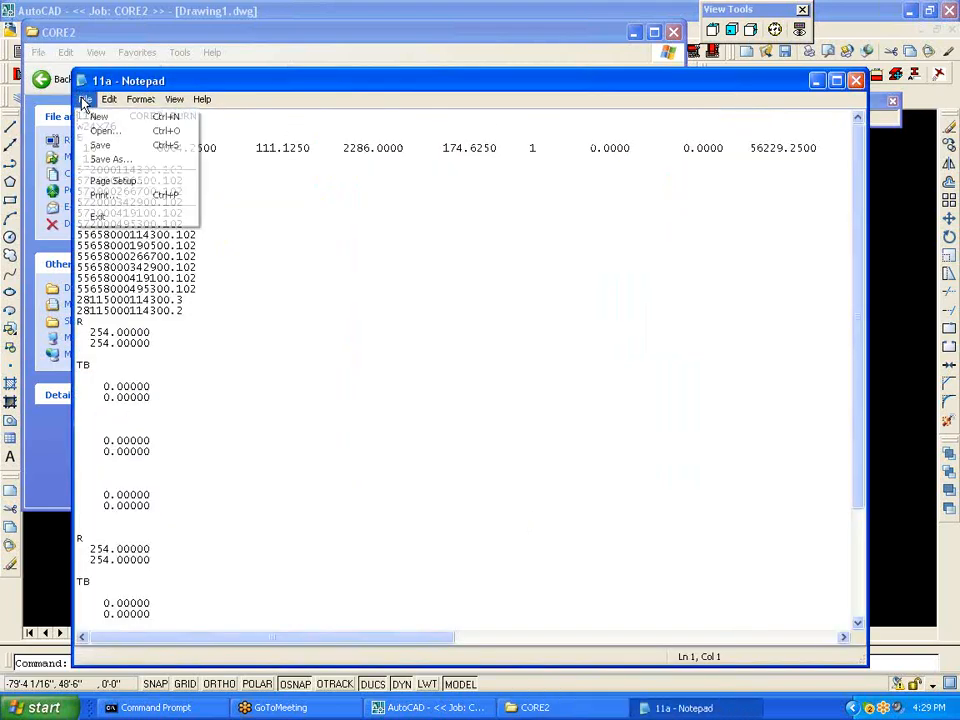
click(110, 216)
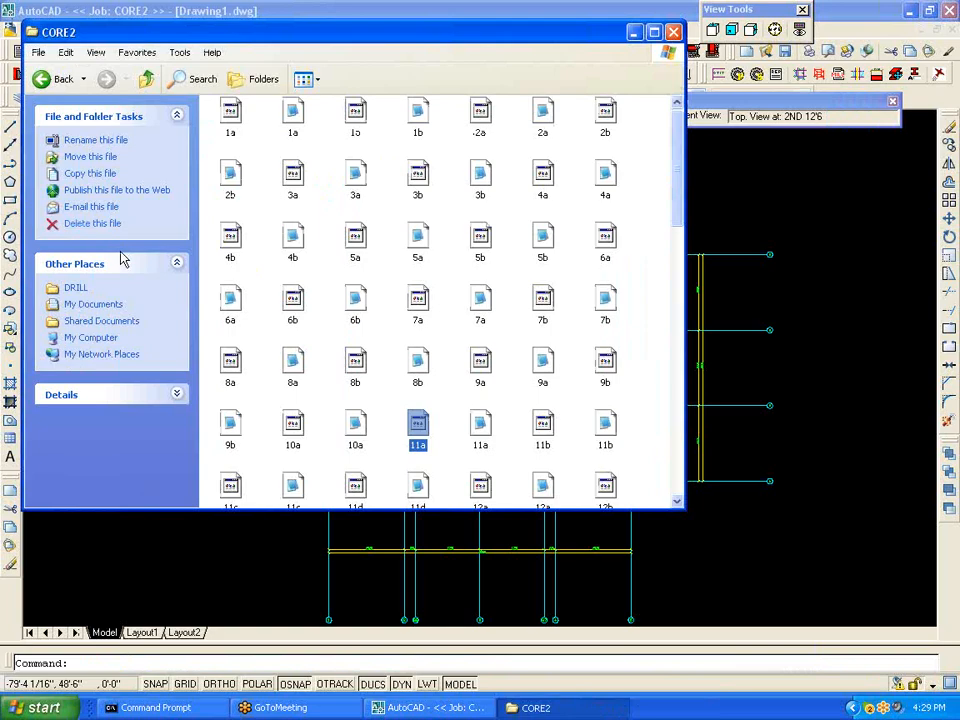
click(676, 34)
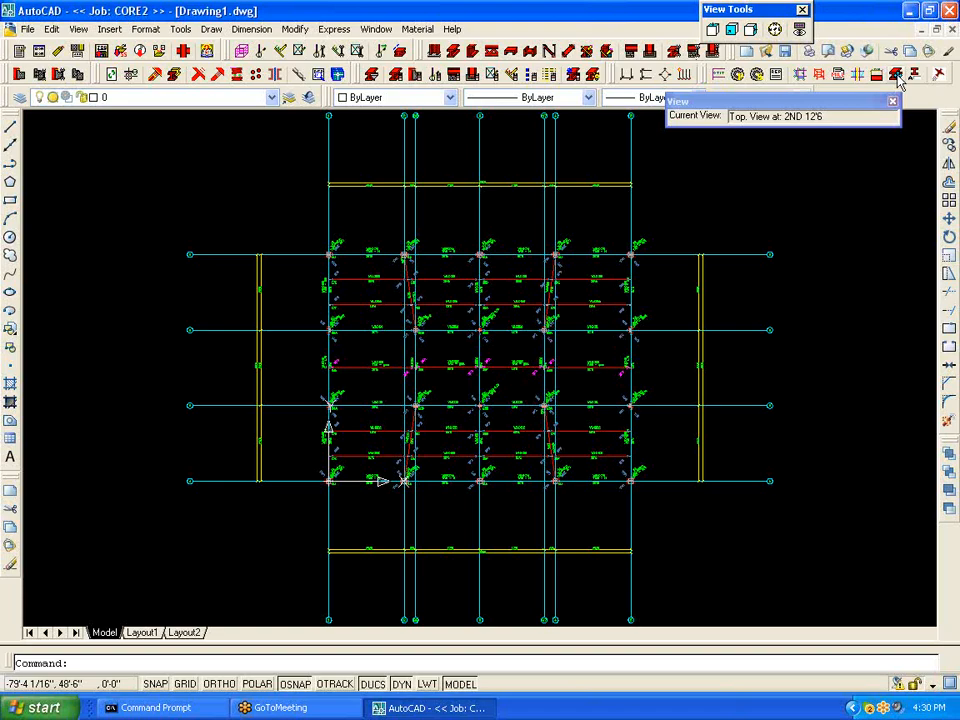
Step: Close the Drawing1.dwg model drawing
click(943, 38)
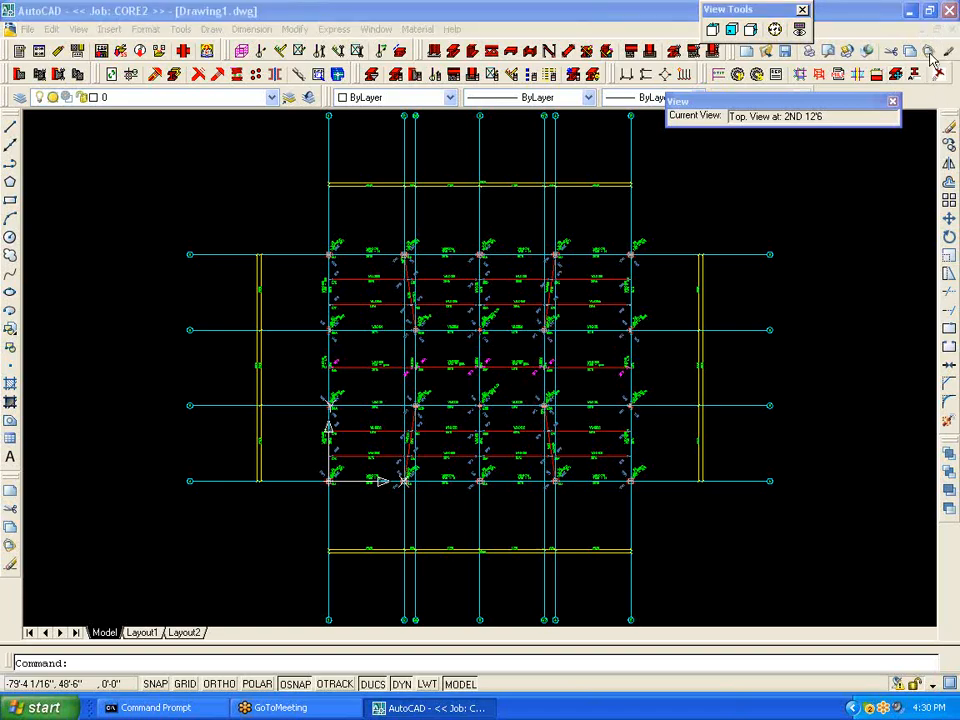